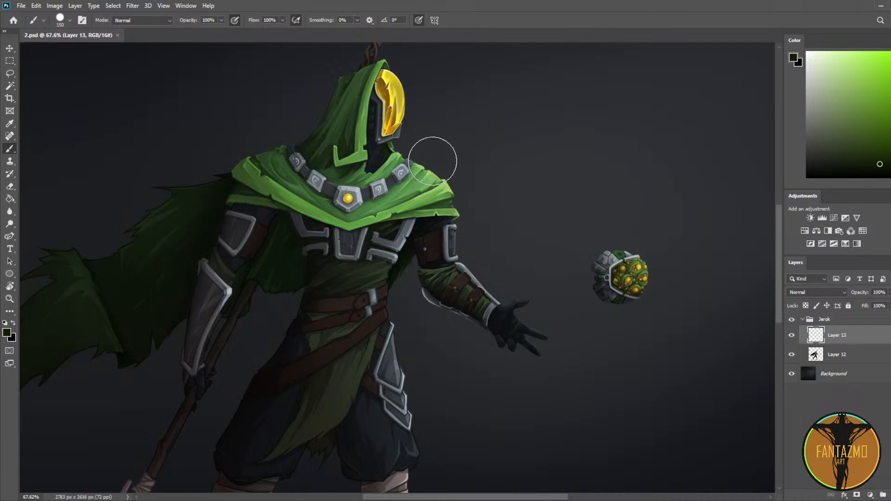
# Step: Review the whole hooded figure at different magnifications and compare the artwork with Layer 13 hidden and shown
pyautogui.scroll(-4, 437, 254)
pyautogui.scroll(2, 439, 145)
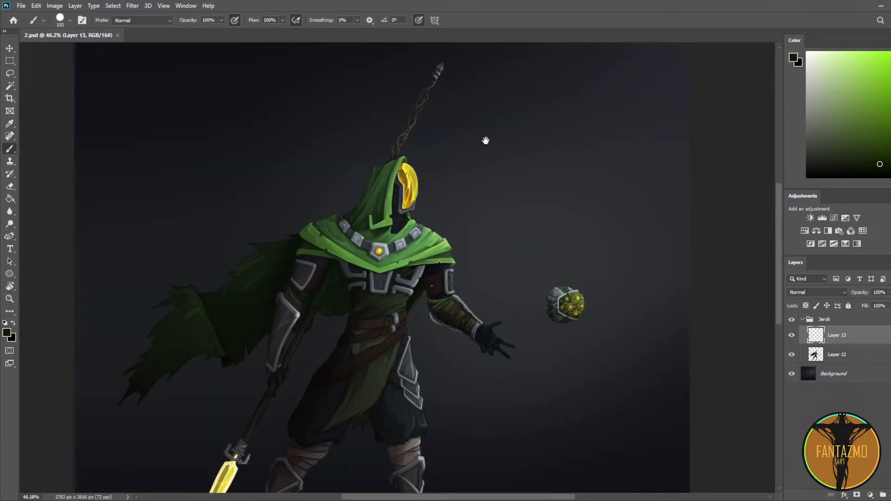
pyautogui.scroll(2, 483, 139)
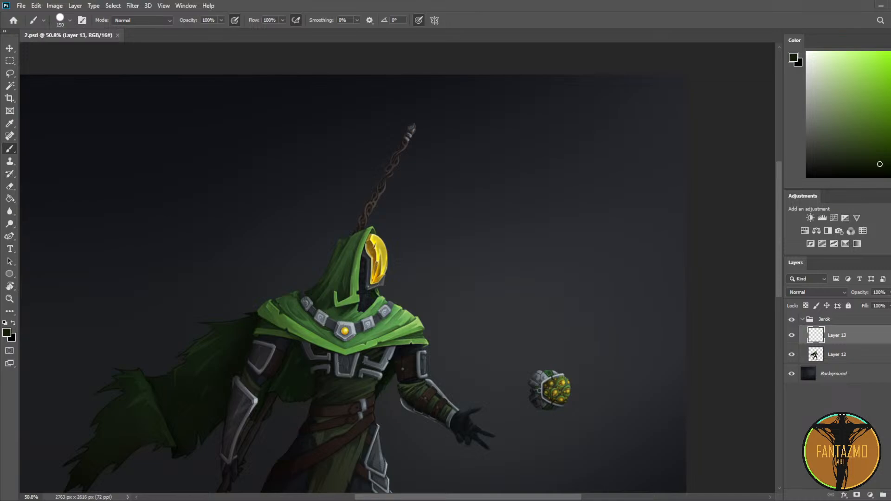
pyautogui.scroll(-2, 417, 260)
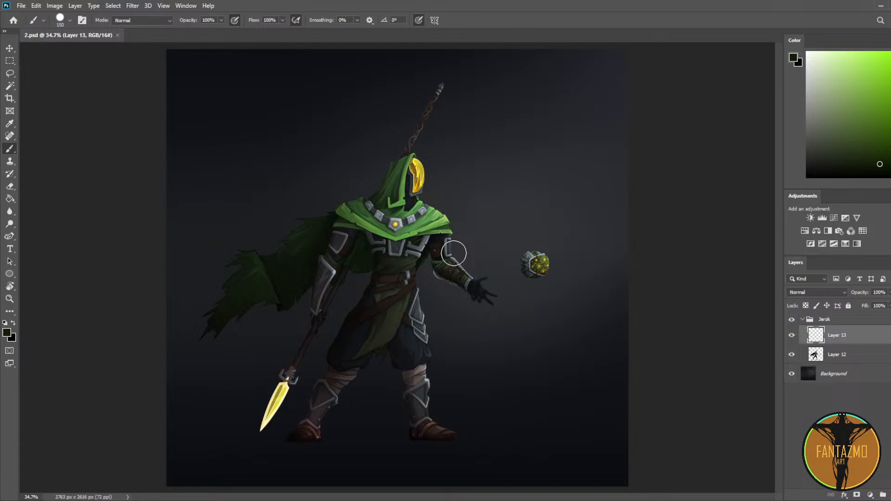
pyautogui.click(790, 336)
pyautogui.click(791, 336)
pyautogui.scroll(3, 613, 287)
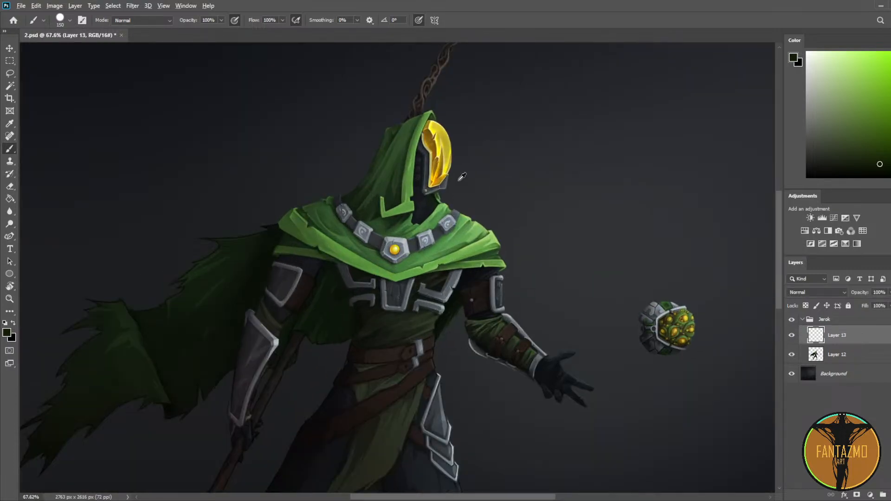
pyautogui.moveTo(515, 130); pyautogui.dragTo(467, 194)
pyautogui.scroll(-3, 467, 194)
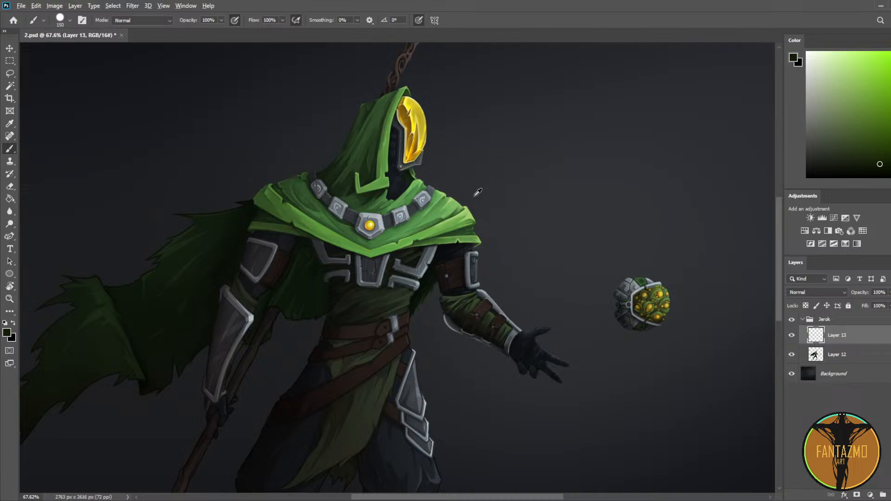
pyautogui.scroll(-1, 475, 195)
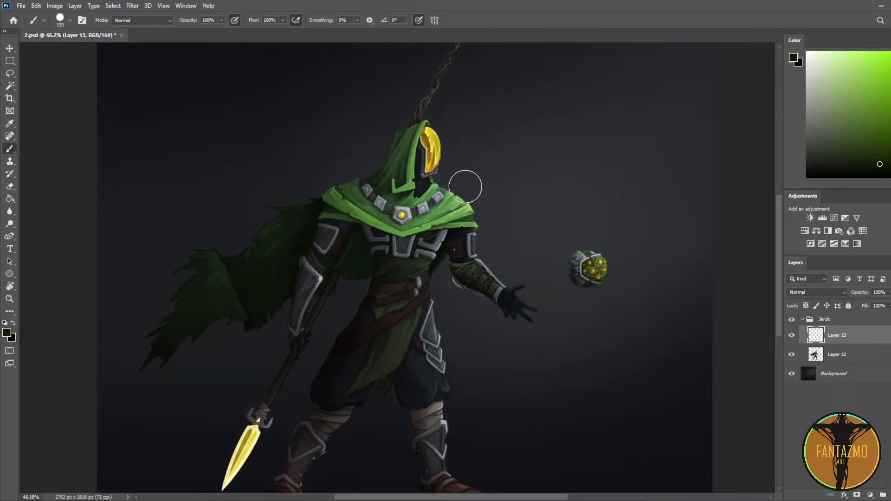
pyautogui.scroll(2, 470, 189)
pyautogui.moveTo(450, 239); pyautogui.dragTo(387, 235)
pyautogui.scroll(-6, 418, 208)
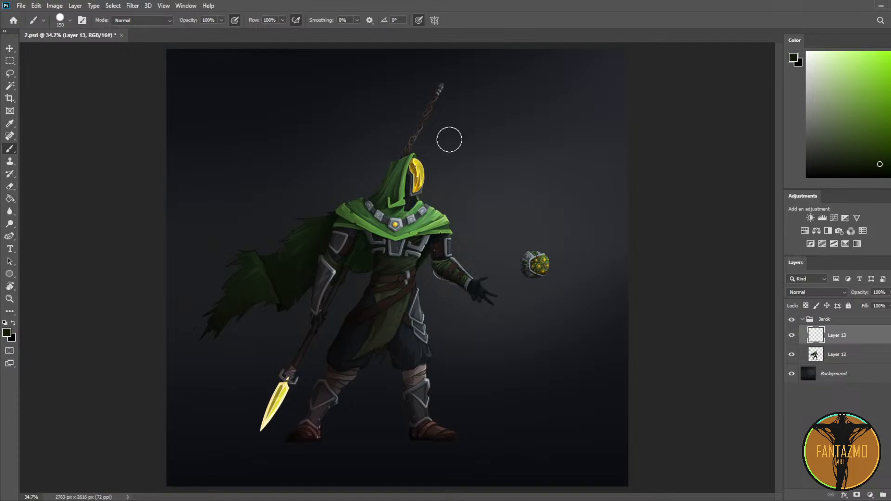
# Step: Inspect the floating orb up close, and the figure's mask, hood and cape
pyautogui.scroll(5, 557, 264)
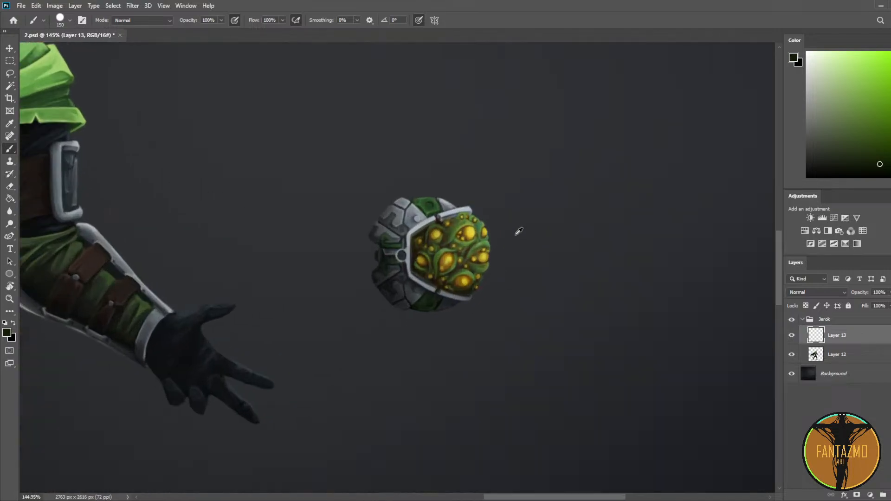
pyautogui.moveTo(412, 166); pyautogui.dragTo(471, 193)
pyautogui.scroll(-5, 501, 195)
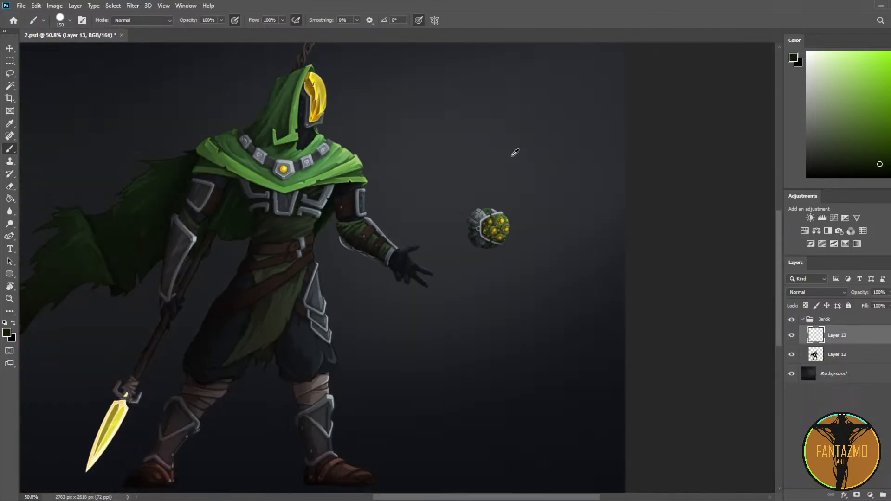
pyautogui.scroll(2, 499, 246)
pyautogui.moveTo(440, 254); pyautogui.dragTo(503, 180)
pyautogui.scroll(3, 435, 163)
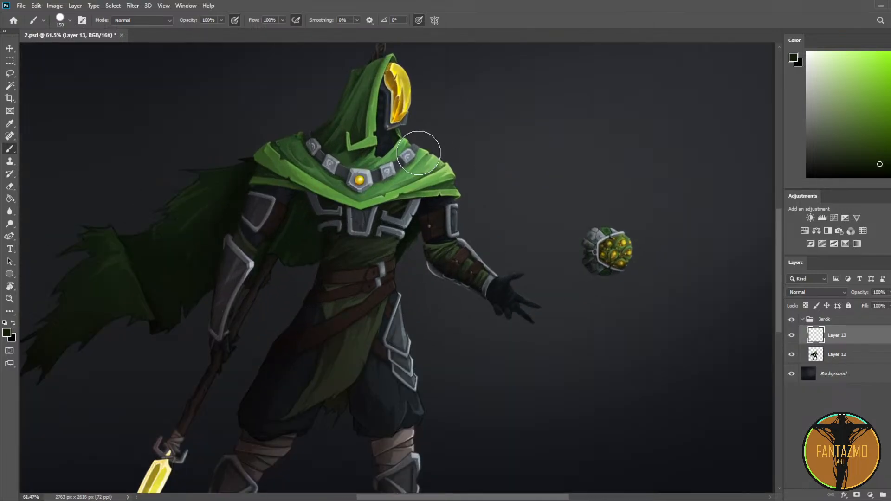
pyautogui.moveTo(480, 107); pyautogui.dragTo(502, 201)
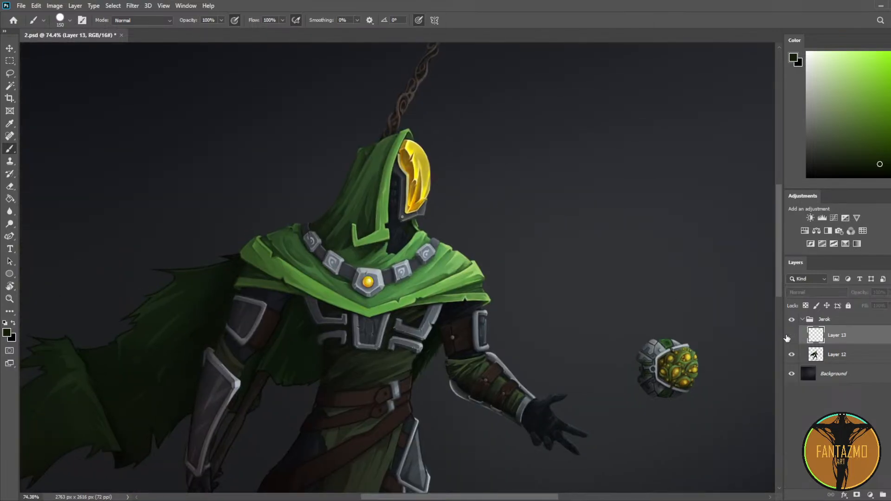
# Step: Mirror the canvas and add a new layer above Layer 13, with a dark blue-grey sampled from the chest trim's edge as brush colour
pyautogui.scroll(4, 362, 302)
pyautogui.moveTo(481, 394); pyautogui.dragTo(495, 284)
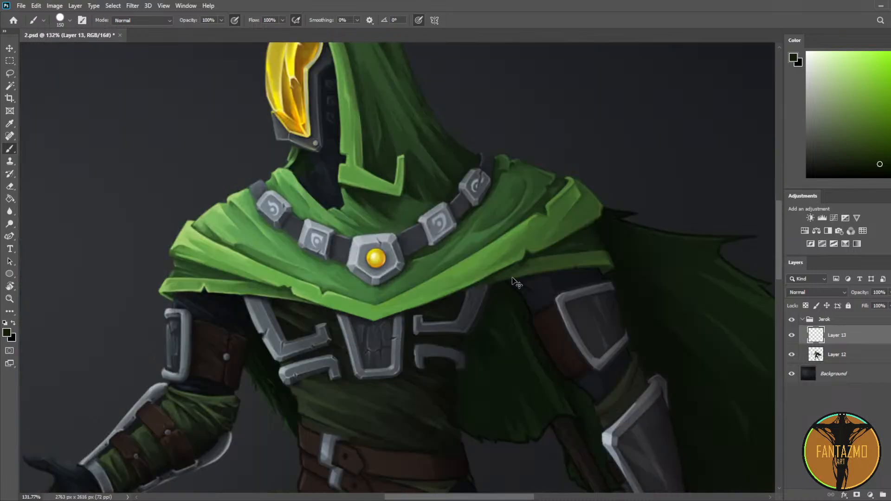
pyautogui.scroll(4, 469, 243)
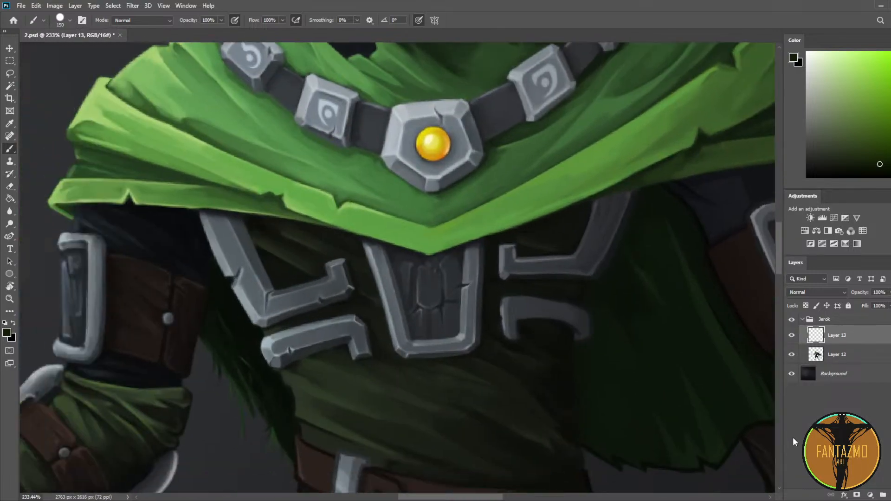
pyautogui.hotkey('ctrl', 'shift', 'alt', 'n')
pyautogui.scroll(1, 537, 310)
pyautogui.press('i')
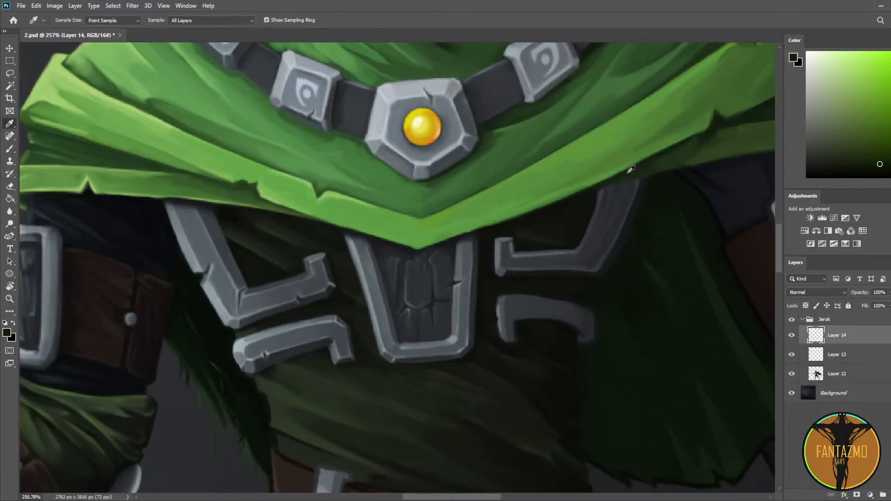
pyautogui.click(633, 215)
pyautogui.press('b')
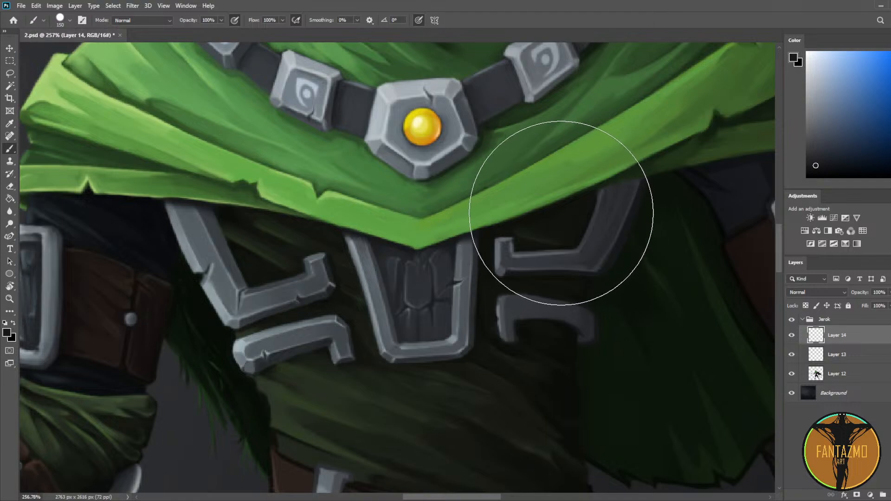
# Step: Shrink the brush to a fine tip suited to detailing the metal chest trim beneath the cape
pyautogui.press('[')
pyautogui.press('[')
pyautogui.press('[')
pyautogui.press('[')
pyautogui.press('[')
pyautogui.press('[')
pyautogui.press('[')
pyautogui.press('[')
pyautogui.press('[')
pyautogui.press('[')
pyautogui.press('[')
pyautogui.press('[')
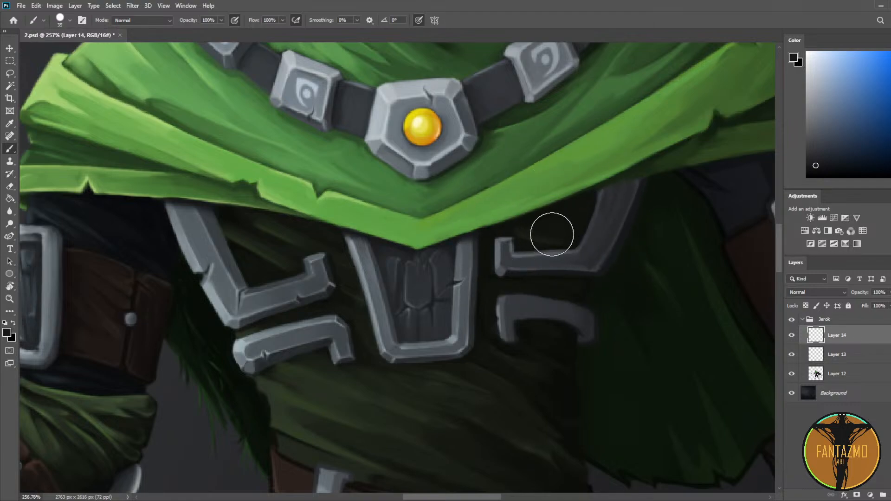
pyautogui.press('[')
pyautogui.press('[')
pyautogui.press('[')
pyautogui.press('[')
pyautogui.press('[')
# Step: Switch to the Eraser and size it to a small tip for cleaning the inner edge of the chest trim
pyautogui.press('e')
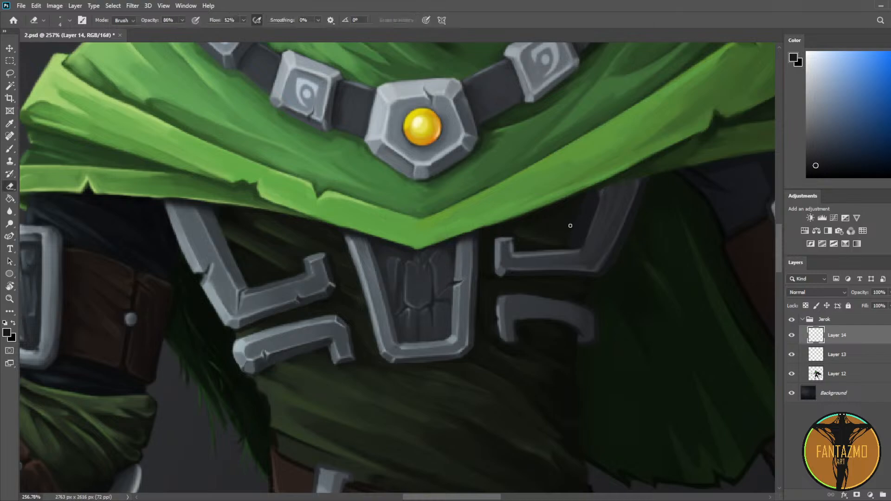
pyautogui.press(']')
pyautogui.press(']')
pyautogui.press(']')
pyautogui.press(']')
pyautogui.press(']')
pyautogui.press(']')
pyautogui.press(']')
pyautogui.press(']')
pyautogui.press(']')
pyautogui.press('[')
pyautogui.press('[')
pyautogui.press('[')
pyautogui.press('[')
# Step: Paint a light grey highlight along the inner slanted edge of the upper chest trim, using greys sampled from the metal
pyautogui.press('b')
pyautogui.keyDown('alt'); pyautogui.click(501, 254); pyautogui.keyUp('alt')
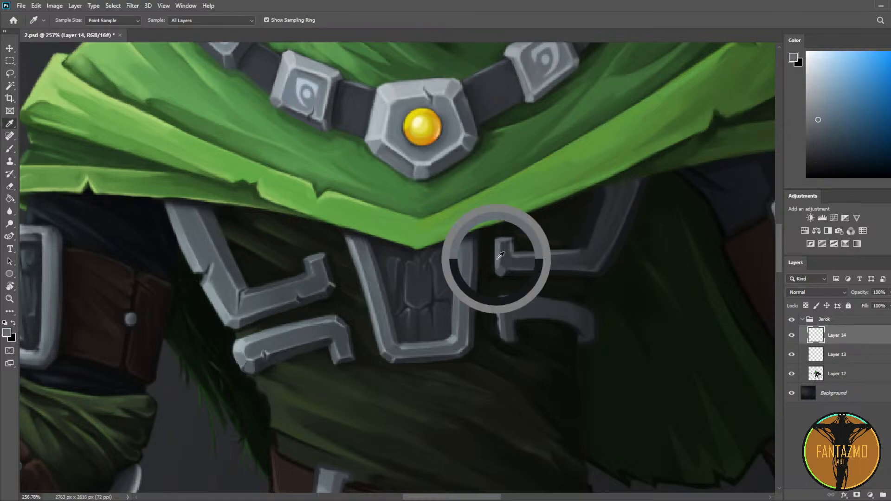
pyautogui.moveTo(582, 242)
pyautogui.mouseDown()
pyautogui.moveTo(596, 204)
pyautogui.moveTo(579, 245)
pyautogui.moveTo(602, 191)
pyautogui.mouseUp()
pyautogui.keyDown('alt'); pyautogui.click(590, 232); pyautogui.keyUp('alt')
pyautogui.press('alt')
pyautogui.keyDown('alt'); pyautogui.click(594, 216); pyautogui.keyUp('alt')
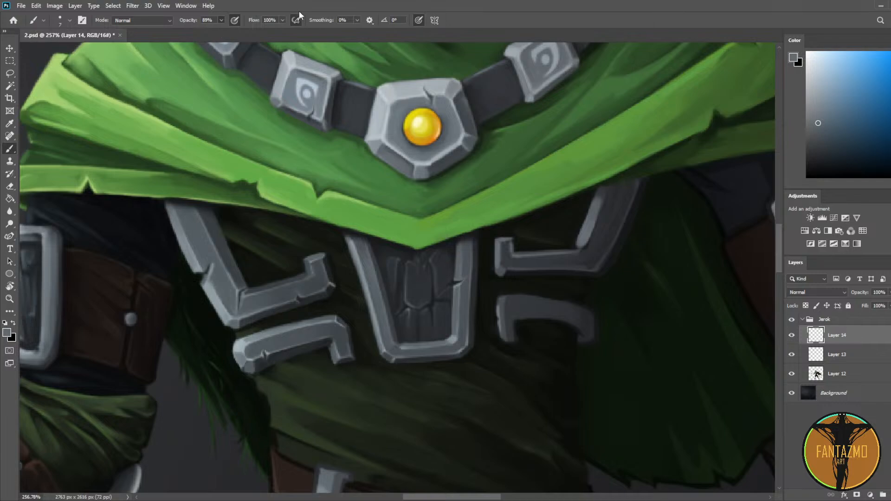
# Step: Set the brush flow to 54% and blend the slanted highlight's ends with greys sampled from the trim
pyautogui.press('e')
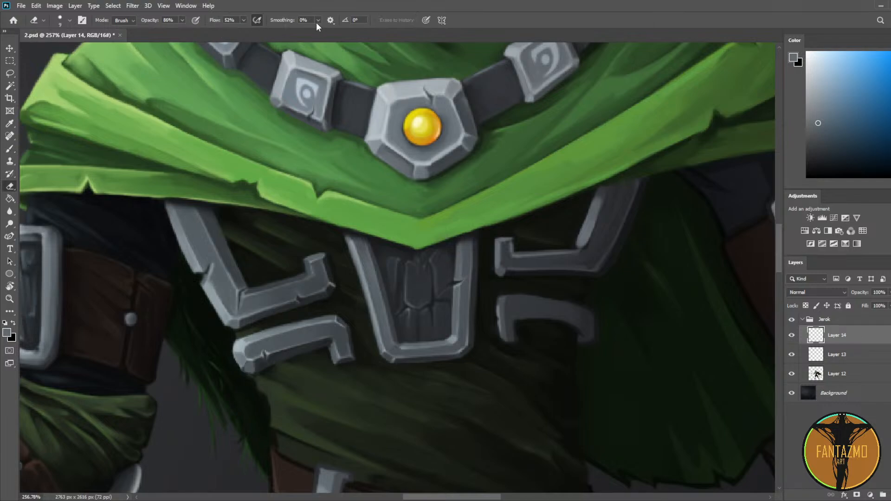
pyautogui.press('b')
pyautogui.keyDown('alt'); pyautogui.click(603, 195); pyautogui.keyUp('alt')
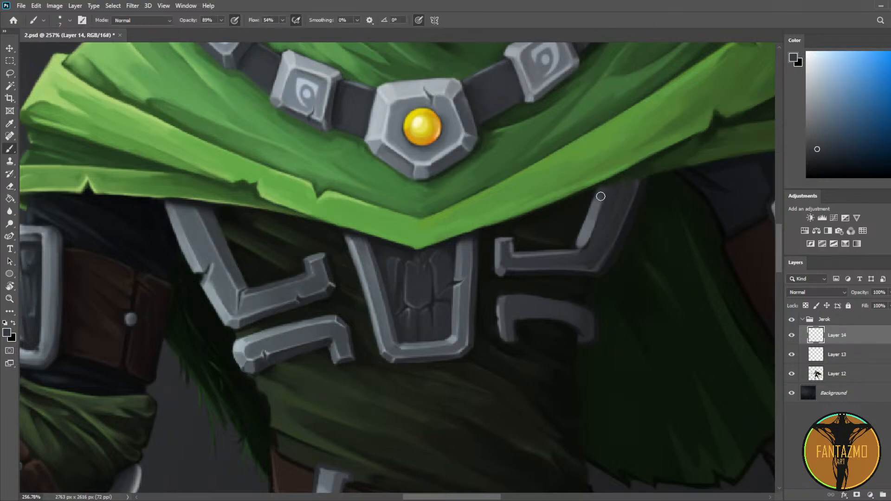
pyautogui.keyDown('alt'); pyautogui.click(582, 243); pyautogui.keyUp('alt')
# Step: Flip the canvas horizontally and extend the grey highlight around the trim's inner corner onto its horizontal bar
pyautogui.hotkey('ctrl', 'f')
pyautogui.moveTo(328, 229); pyautogui.dragTo(320, 227)
pyautogui.keyDown('alt'); pyautogui.click(231, 245); pyautogui.keyUp('alt')
pyautogui.keyDown('alt'); pyautogui.click(236, 245); pyautogui.keyUp('alt')
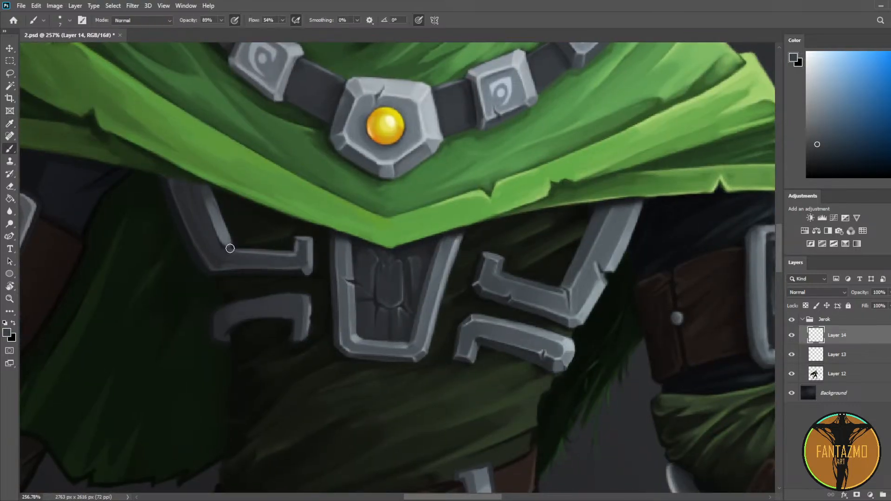
pyautogui.keyDown('alt'); pyautogui.click(239, 248); pyautogui.keyUp('alt')
pyautogui.keyDown('alt'); pyautogui.click(241, 248); pyautogui.keyUp('alt')
pyautogui.moveTo(241, 247)
pyautogui.mouseDown()
pyautogui.moveTo(292, 249)
pyautogui.moveTo(261, 249)
pyautogui.mouseUp()
# Step: Thin and sharpen the inner edge of the slanted highlight with a smaller Eraser
pyautogui.press('e')
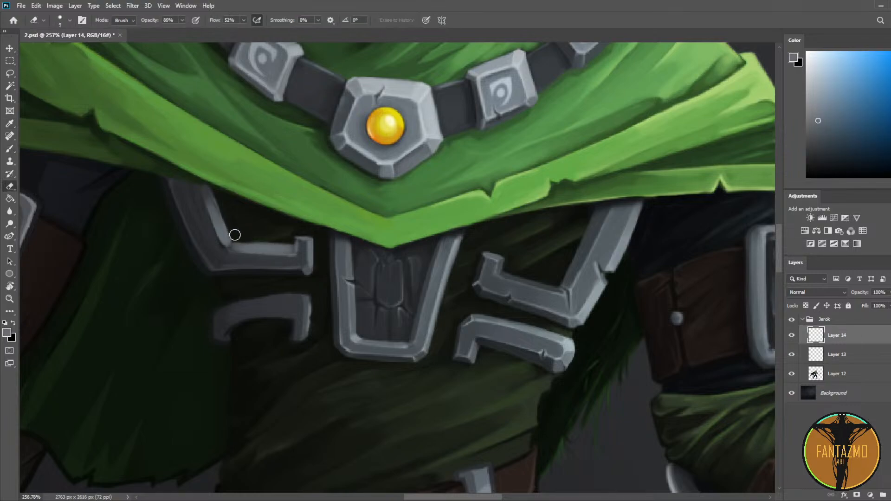
pyautogui.press('[')
pyautogui.press('[')
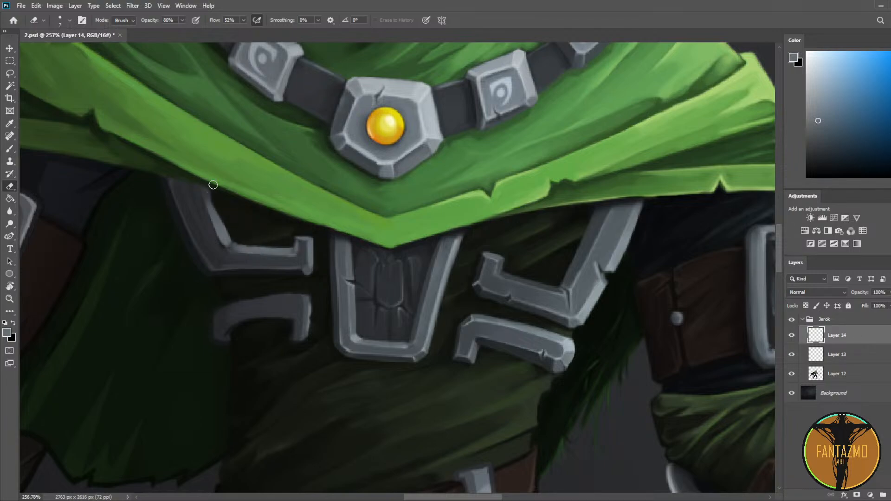
# Step: Shade the trim's slanted face and lower corner with sampled dark greys, and erase the spill at the cape's hem
pyautogui.press('i')
pyautogui.click(222, 248)
pyautogui.press('b')
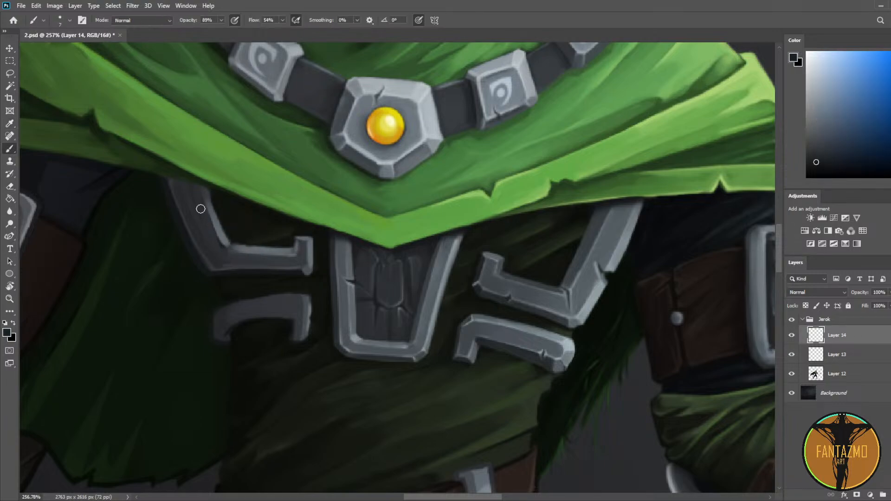
pyautogui.keyDown('alt'); pyautogui.click(211, 248); pyautogui.keyUp('alt')
pyautogui.keyDown('alt'); pyautogui.click(217, 247); pyautogui.keyUp('alt')
pyautogui.keyDown('alt'); pyautogui.click(217, 255); pyautogui.keyUp('alt')
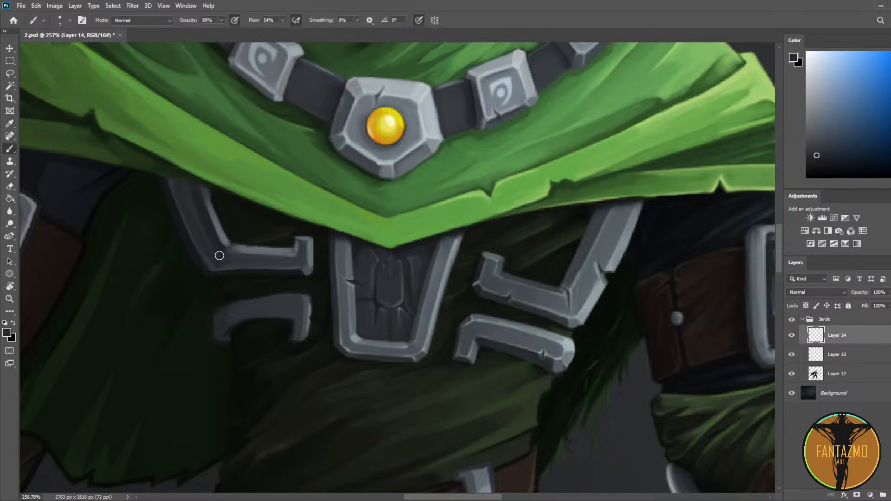
pyautogui.press('e')
pyautogui.moveTo(210, 183); pyautogui.dragTo(205, 177)
# Step: Flip the canvas horizontally and repaint the upper part of the slanted highlight in mid grey, cleaning it against the cape's hem
pyautogui.hotkey('ctrl', 'shift', 'h')
pyautogui.moveTo(676, 220); pyautogui.dragTo(688, 175)
pyautogui.press('b')
pyautogui.keyDown('alt'); pyautogui.click(615, 187); pyautogui.keyUp('alt')
pyautogui.moveTo(611, 170); pyautogui.dragTo(589, 219)
pyautogui.hotkey('ctrl', 'z')
pyautogui.moveTo(611, 170)
pyautogui.mouseDown()
pyautogui.moveTo(591, 218)
pyautogui.moveTo(602, 210)
pyautogui.mouseUp()
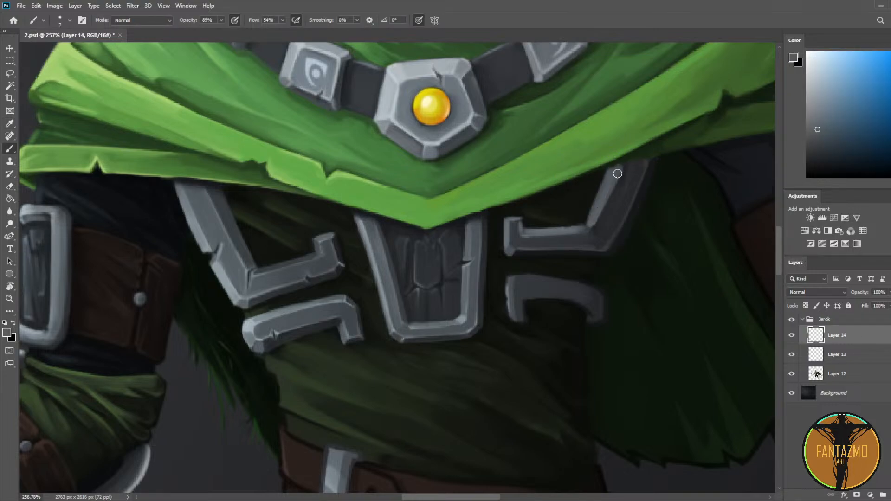
pyautogui.press('e')
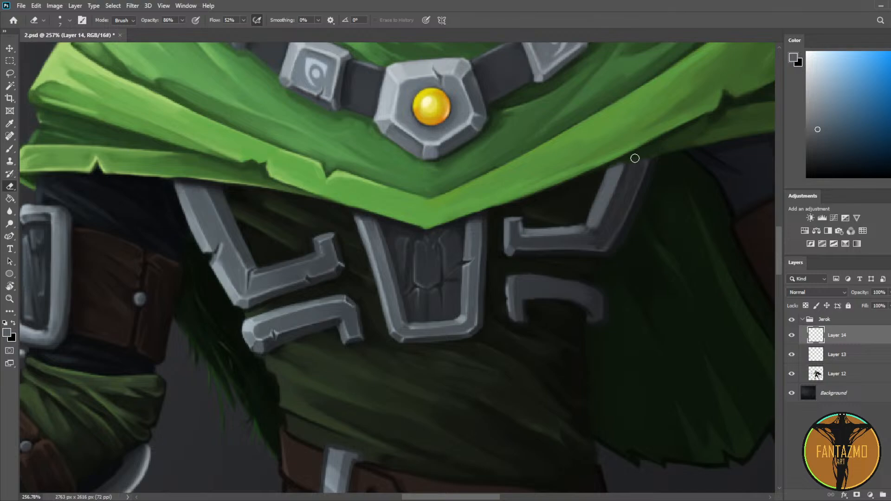
# Step: Shade the face of the trim's horizontal bar with dark greys sampled from the metal, leaving a light upper edge
pyautogui.press('b')
pyautogui.keyDown('alt'); pyautogui.click(627, 175); pyautogui.keyUp('alt')
pyautogui.moveTo(566, 237); pyautogui.dragTo(669, 211)
pyautogui.moveTo(601, 211); pyautogui.dragTo(650, 210)
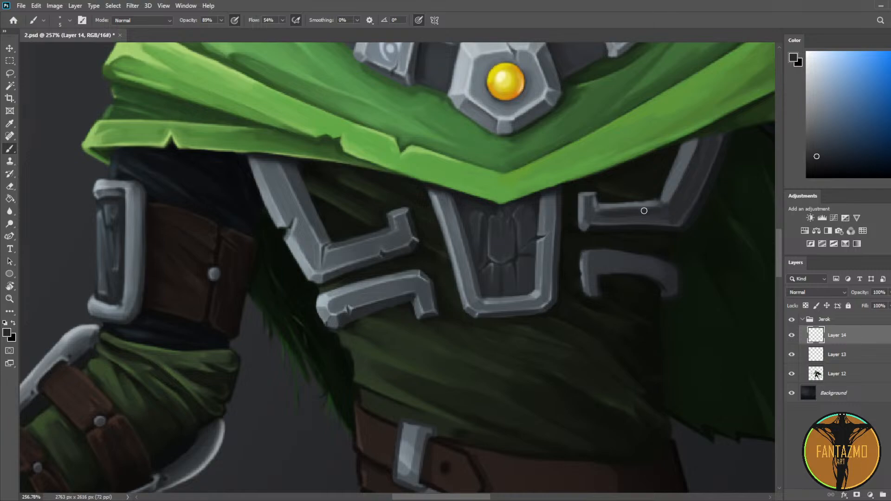
pyautogui.keyDown('alt'); pyautogui.click(624, 211); pyautogui.keyUp('alt')
pyautogui.keyDown('alt'); pyautogui.click(639, 210); pyautogui.keyUp('alt')
# Step: Blend the horizontal bar's hooked end and inner corner using greys sampled from the surrounding metal
pyautogui.moveTo(629, 241); pyautogui.dragTo(508, 232)
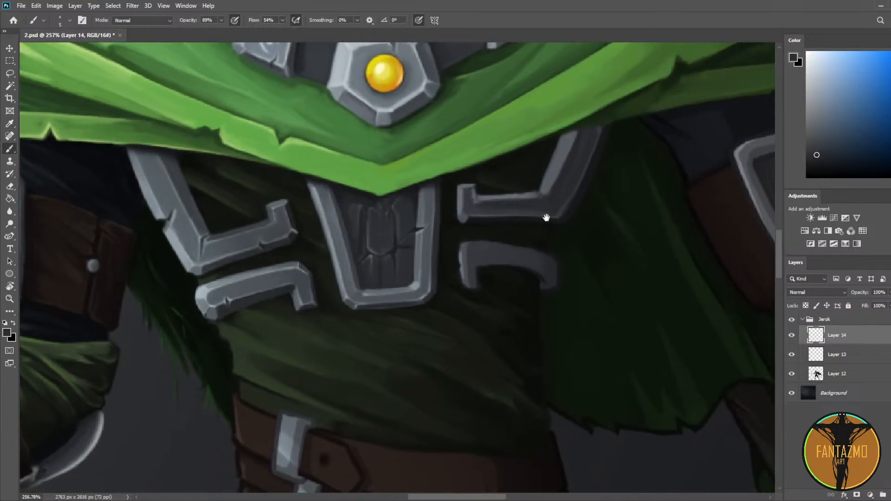
pyautogui.keyDown('alt'); pyautogui.click(477, 200); pyautogui.keyUp('alt')
pyautogui.keyDown('alt'); pyautogui.click(470, 191); pyautogui.keyUp('alt')
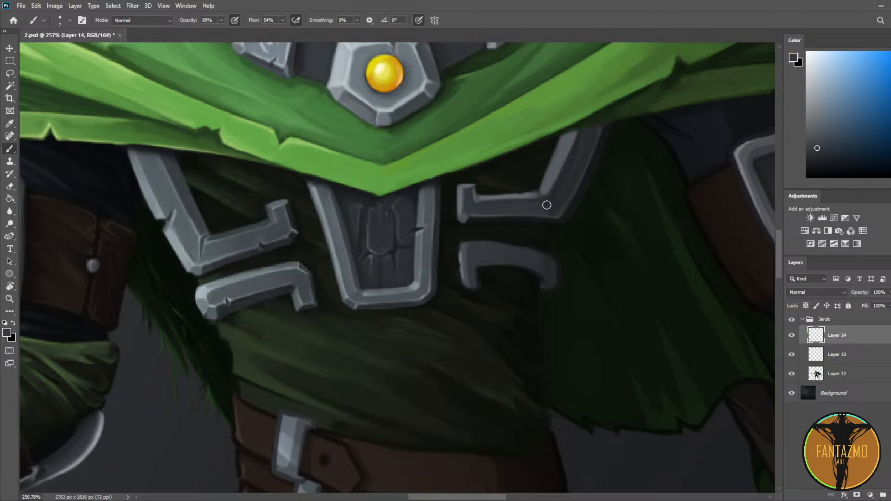
pyautogui.keyDown('alt'); pyautogui.click(545, 183); pyautogui.keyUp('alt')
pyautogui.keyDown('alt'); pyautogui.click(539, 198); pyautogui.keyUp('alt')
# Step: Flip the canvas horizontally and retouch the slanted trim piece's face and outer edge with dark greys sampled from the metal
pyautogui.press('F2')
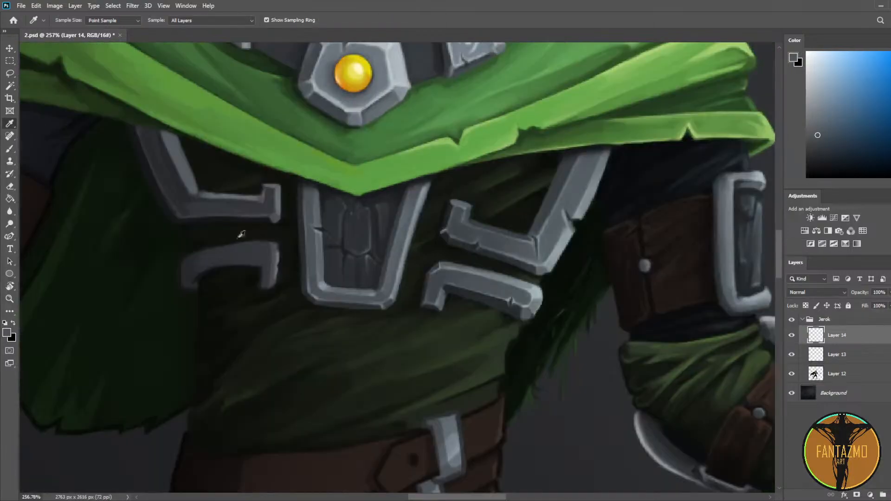
pyautogui.keyDown('alt'); pyautogui.click(198, 195); pyautogui.keyUp('alt')
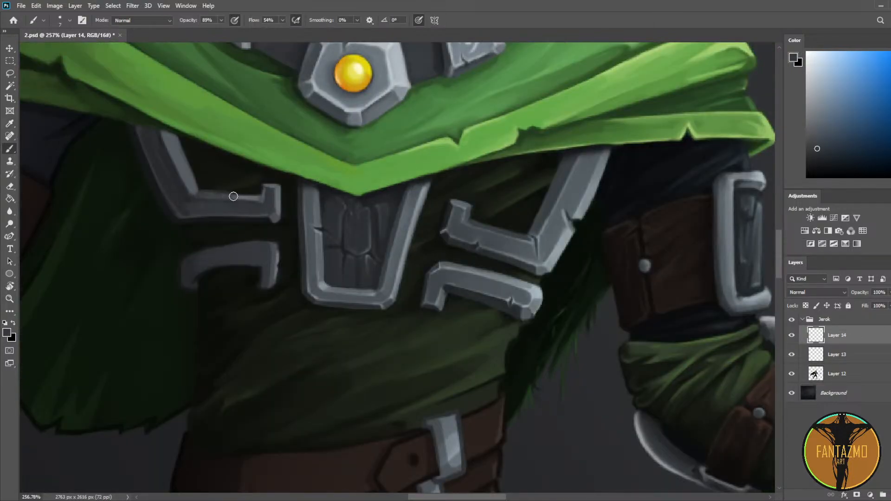
pyautogui.press('e')
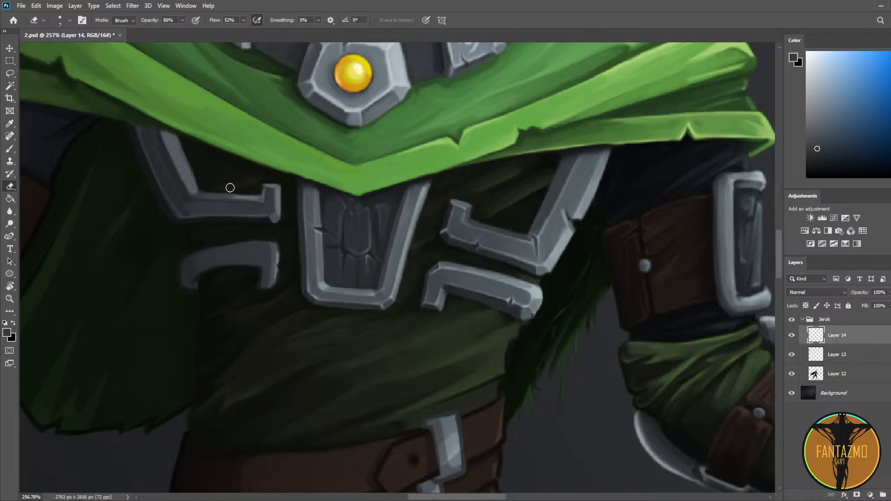
pyautogui.press('b')
pyautogui.keyDown('alt'); pyautogui.click(166, 136); pyautogui.keyUp('alt')
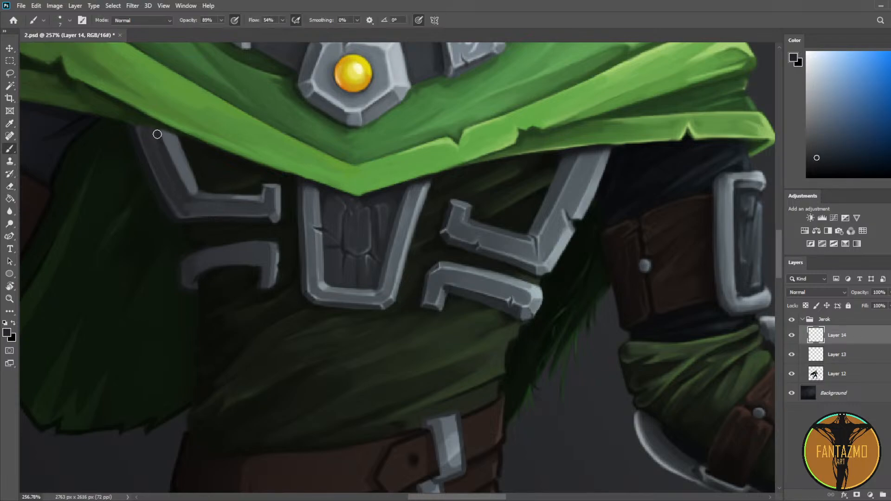
pyautogui.keyDown('alt'); pyautogui.click(184, 194); pyautogui.keyUp('alt')
pyautogui.keyDown('alt'); pyautogui.click(166, 164); pyautogui.keyUp('alt')
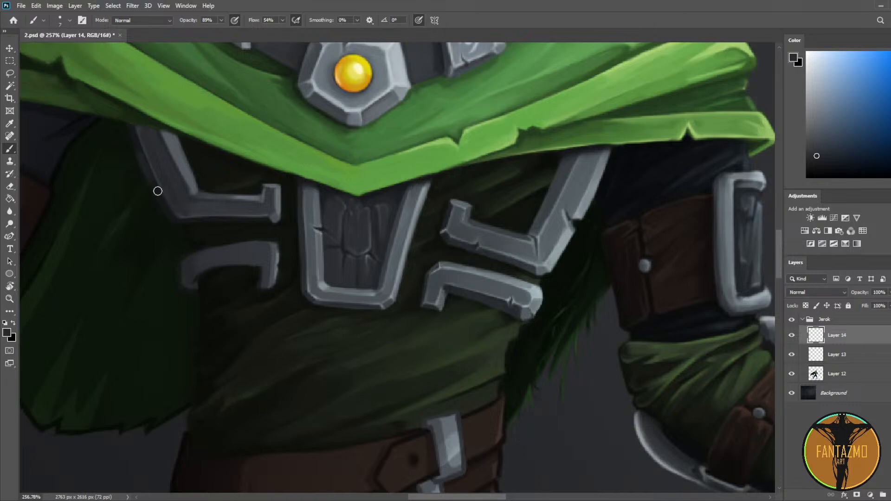
pyautogui.press('e')
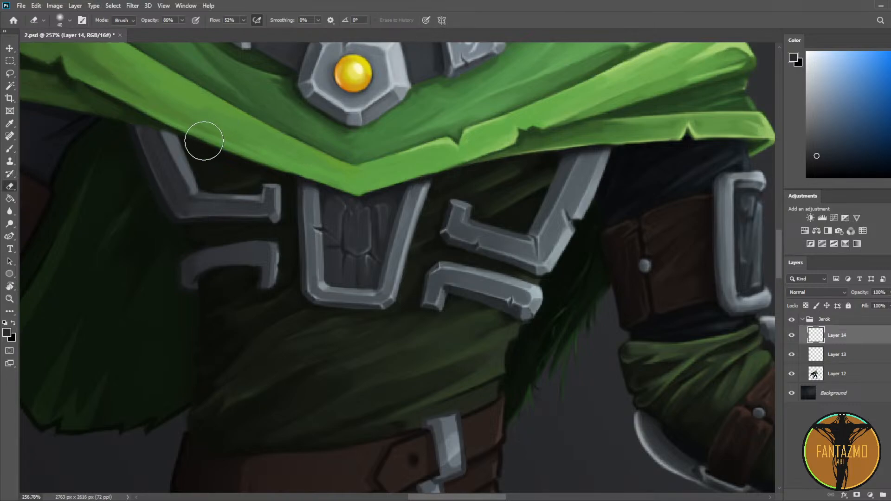
pyautogui.press('[')
pyautogui.press('[')
pyautogui.press('[')
# Step: Place the copied robot sketch screenshot in a new document and examine the robot drawing up close
pyautogui.click(21, 6)
pyautogui.click(23, 17)
pyautogui.click(708, 171)
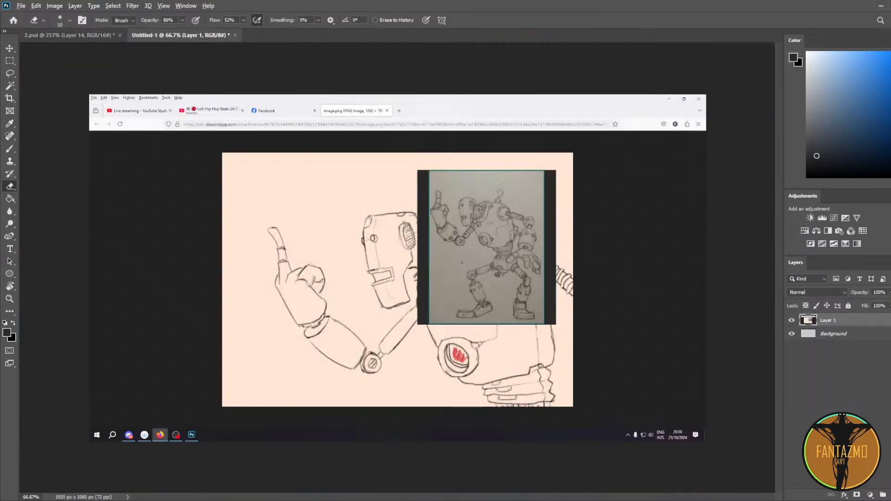
pyautogui.scroll(3, 456, 261)
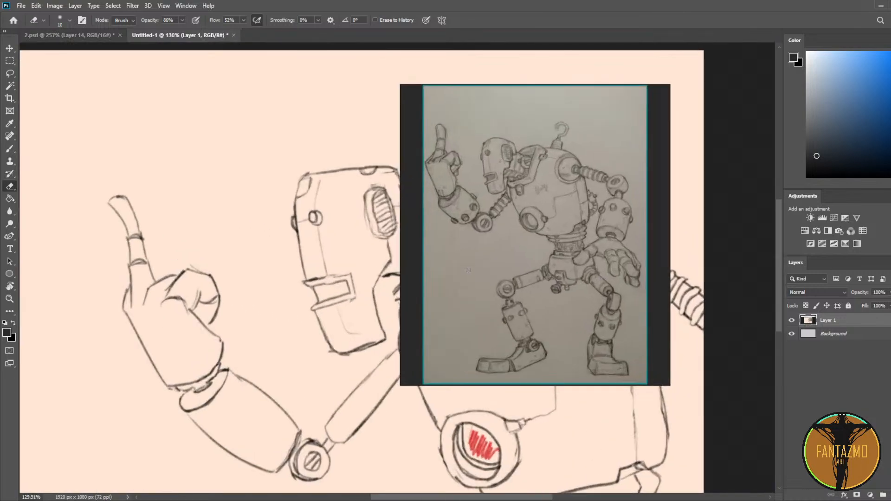
pyautogui.moveTo(394, 296)
pyautogui.mouseDown()
pyautogui.moveTo(465, 255)
pyautogui.moveTo(423, 271)
pyautogui.mouseUp()
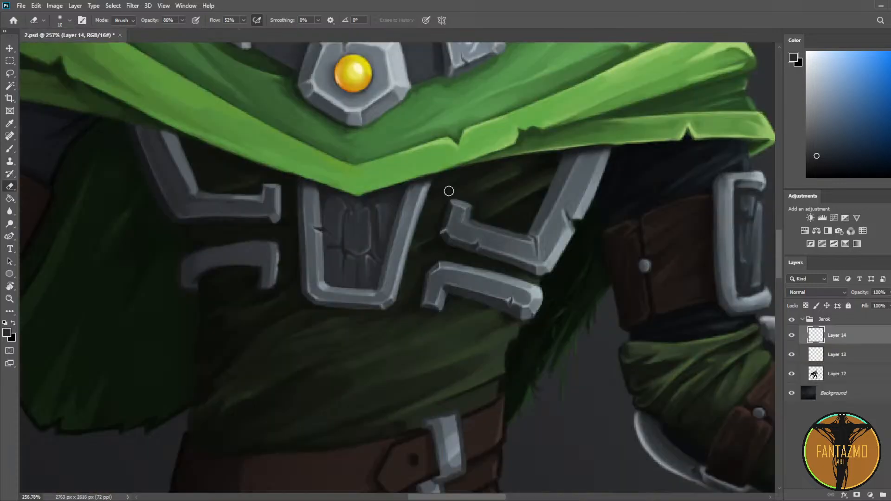
# Step: Back in 2.psd, repaint the slanted trim piece's inner highlight with mid grey and touch up its top with sampled grey
pyautogui.scroll(3, 544, 239)
pyautogui.moveTo(543, 239); pyautogui.dragTo(644, 241)
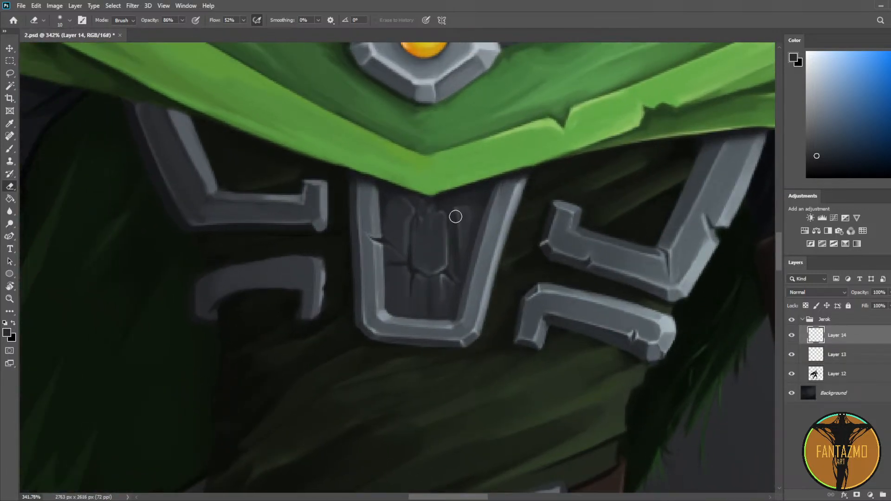
pyautogui.press('b')
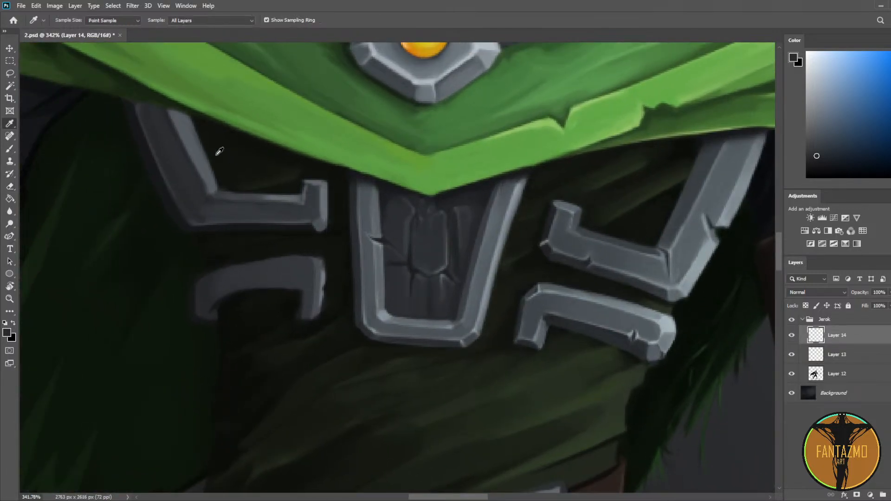
pyautogui.keyDown('alt'); pyautogui.click(197, 157); pyautogui.keyUp('alt')
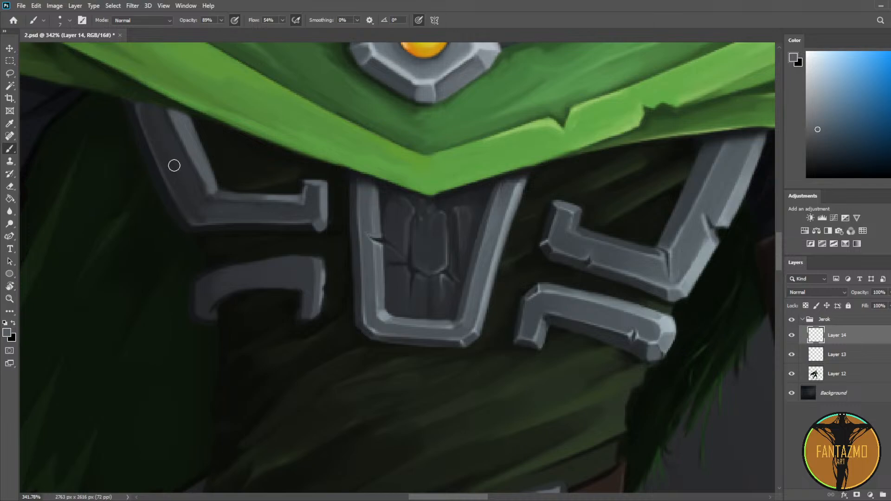
pyautogui.moveTo(207, 189); pyautogui.dragTo(172, 118)
pyautogui.keyDown('alt'); pyautogui.click(175, 123); pyautogui.keyUp('alt')
# Step: Erase the paint spill along the inner edge of the slanted highlight with a smaller eraser
pyautogui.press('e')
pyautogui.press('[')
pyautogui.press('[')
pyautogui.press('[')
pyautogui.press('[')
pyautogui.moveTo(190, 116); pyautogui.dragTo(213, 176)
pyautogui.moveTo(195, 132); pyautogui.dragTo(220, 187)
pyautogui.press('[')
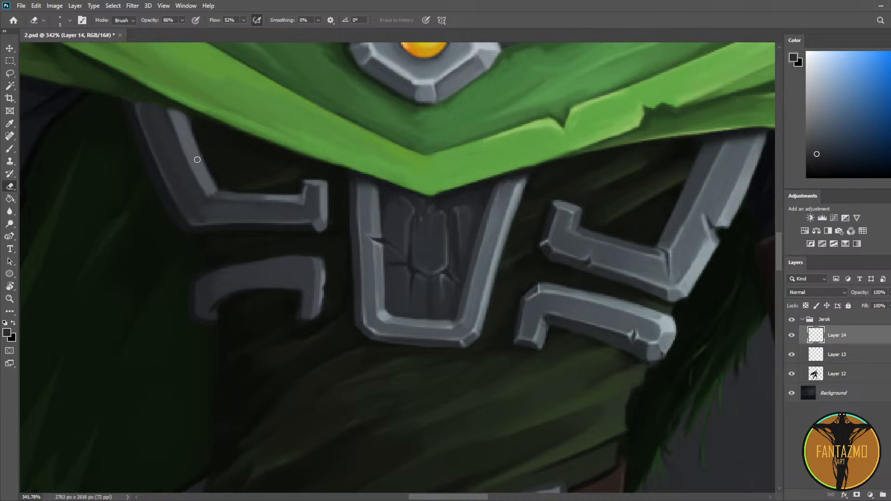
pyautogui.press('[')
# Step: Sharpen the slanted highlight's edges using near-black sampled from the cloth and mid grey sampled from the metal
pyautogui.press('b')
pyautogui.keyDown('alt'); pyautogui.click(198, 121); pyautogui.keyUp('alt')
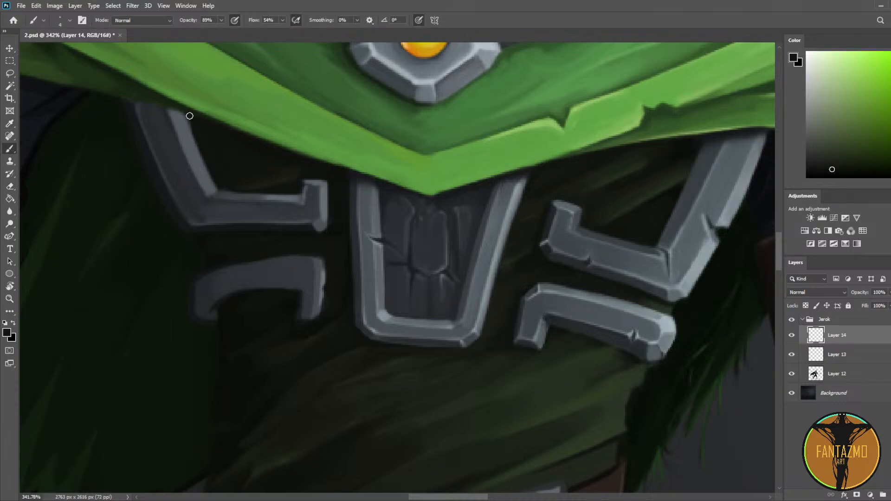
pyautogui.keyDown('alt'); pyautogui.click(192, 154); pyautogui.keyUp('alt')
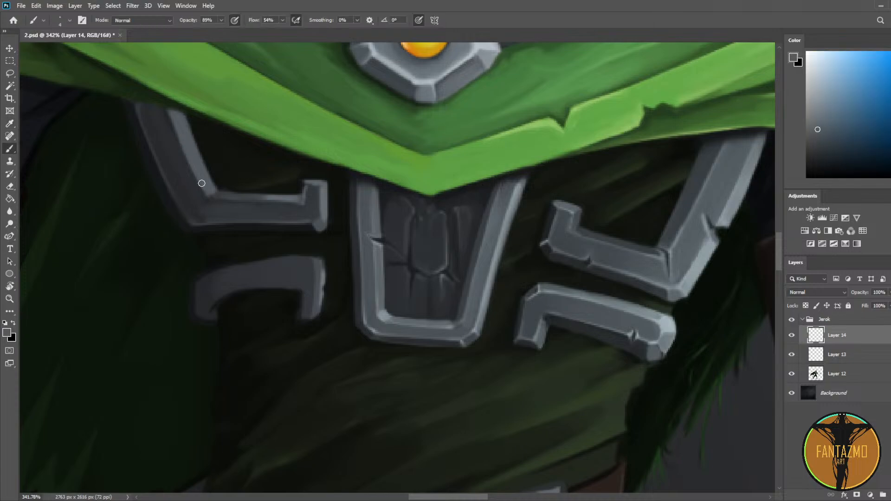
# Step: Shade the slanted face and its lower corner with dark greys sampled from the trim, using a larger brush
pyautogui.press('i')
pyautogui.click(159, 142)
pyautogui.press('b')
pyautogui.press(']')
pyautogui.keyDown('alt'); pyautogui.click(201, 216); pyautogui.keyUp('alt')
pyautogui.keyDown('alt'); pyautogui.click(209, 214); pyautogui.keyUp('alt')
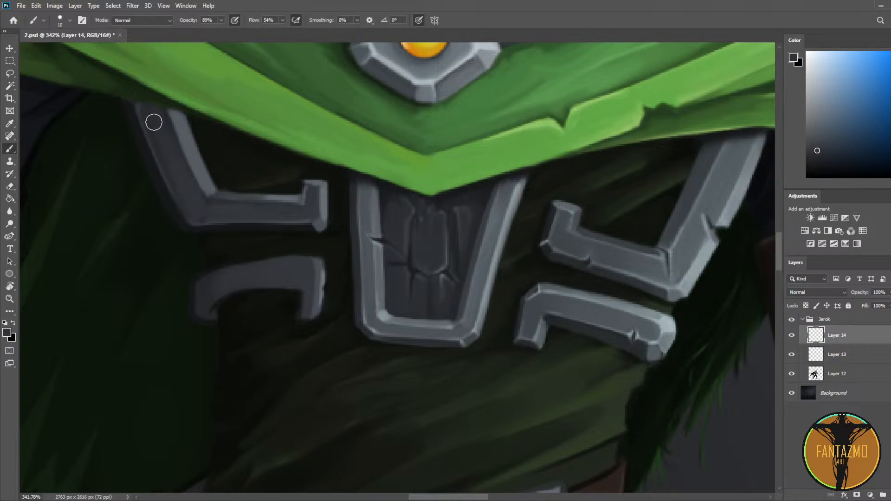
# Step: Flip the canvas horizontally and refine the horizontal bar's hooked end with near-black and dark greys sampled around it
pyautogui.scroll(-5, 171, 152)
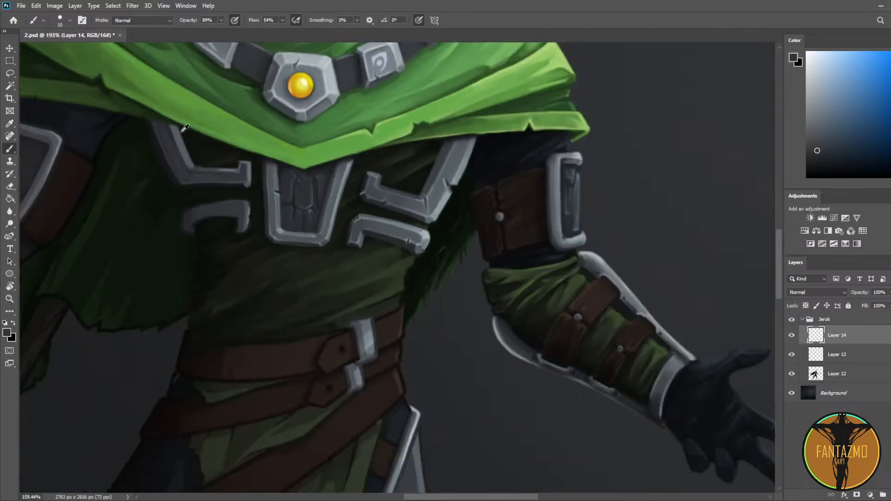
pyautogui.scroll(3, 374, 152)
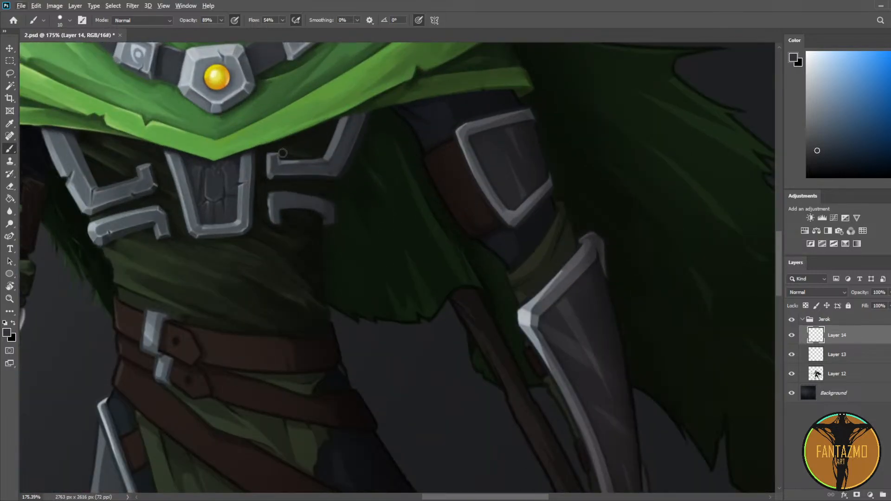
pyautogui.scroll(4, 283, 156)
pyautogui.scroll(-1, 303, 185)
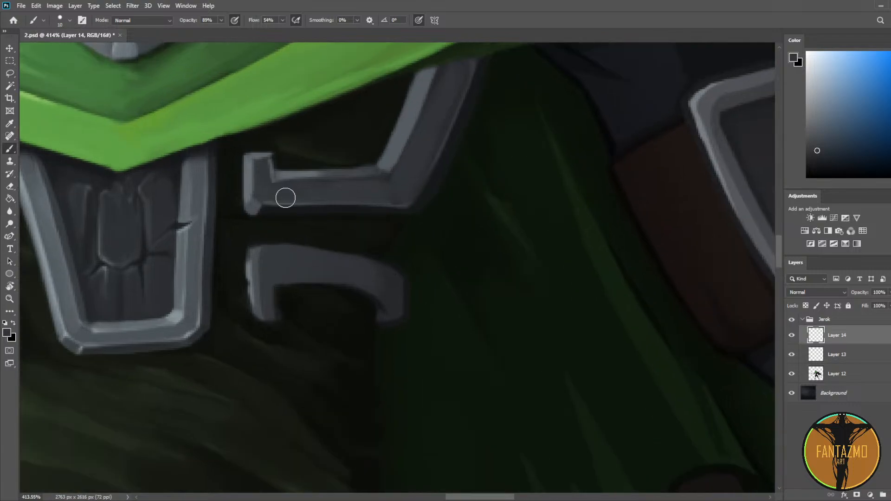
pyautogui.scroll(2, 324, 167)
pyautogui.press('i')
pyautogui.click(325, 209)
pyautogui.press('b')
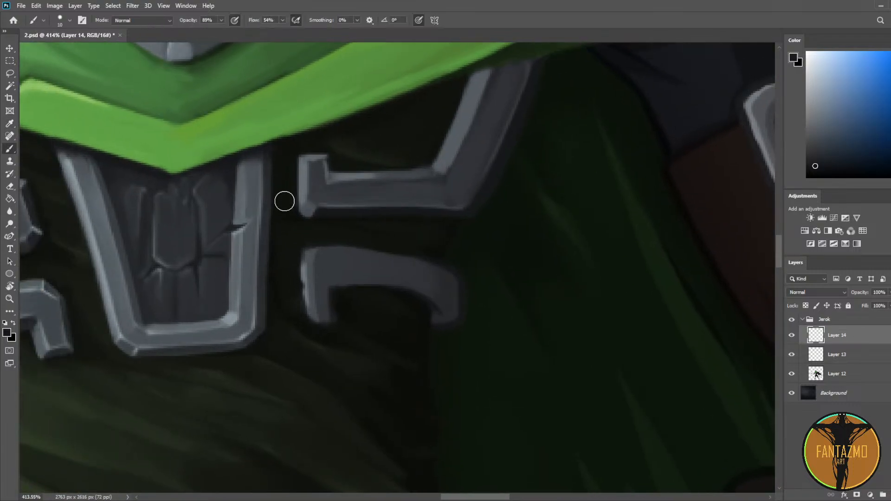
pyautogui.keyDown('alt'); pyautogui.click(310, 204); pyautogui.keyUp('alt')
pyautogui.keyDown('alt'); pyautogui.click(318, 204); pyautogui.keyUp('alt')
pyautogui.keyDown('alt'); pyautogui.click(323, 203); pyautogui.keyUp('alt')
pyautogui.press('[')
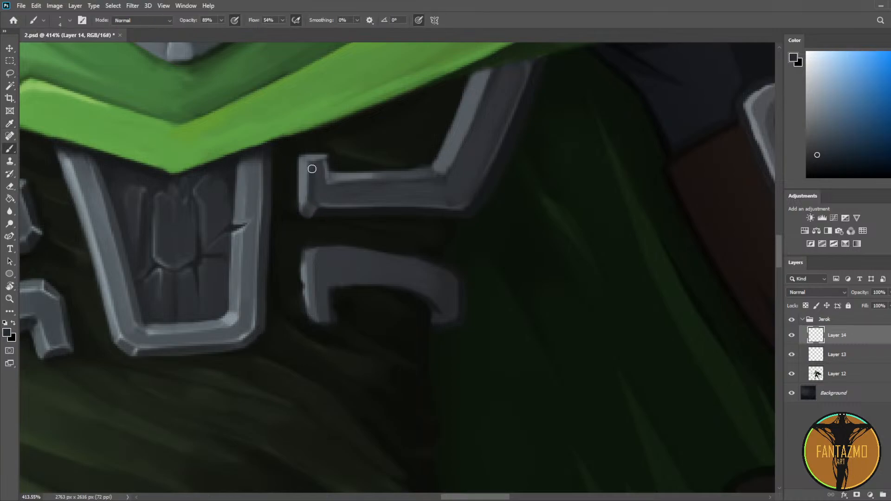
pyautogui.keyDown('alt'); pyautogui.click(314, 173); pyautogui.keyUp('alt')
pyautogui.keyDown('alt'); pyautogui.click(334, 201); pyautogui.keyUp('alt')
# Step: Repaint the thin light line along the horizontal bar's upper edge in grey sampled from that edge, redoing unsatisfactory strokes
pyautogui.keyDown('alt'); pyautogui.click(365, 171); pyautogui.keyUp('alt')
pyautogui.moveTo(356, 177); pyautogui.dragTo(409, 186)
pyautogui.hotkey('ctrl', 'z')
pyautogui.moveTo(342, 175); pyautogui.dragTo(432, 176)
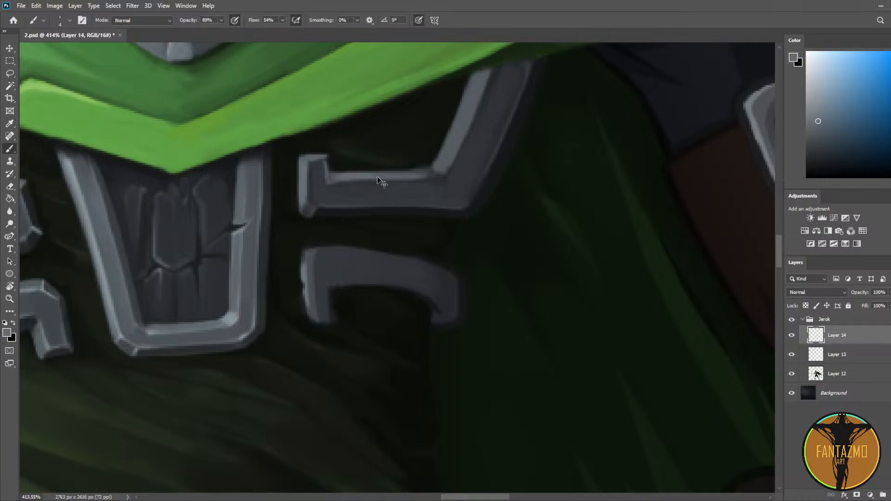
pyautogui.hotkey('ctrl', 'z')
pyautogui.moveTo(342, 177); pyautogui.dragTo(427, 177)
# Step: Shade the hooked end's inner side in sampled dark grey and clean the cloth above the bar with sampled near-black
pyautogui.moveTo(320, 183); pyautogui.dragTo(482, 183)
pyautogui.keyDown('alt'); pyautogui.click(477, 176); pyautogui.keyUp('alt')
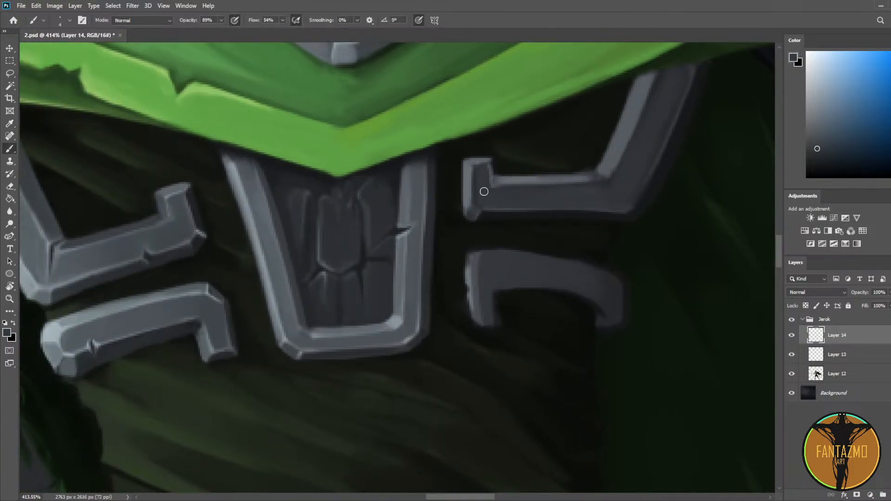
pyautogui.keyDown('alt'); pyautogui.click(597, 160); pyautogui.keyUp('alt')
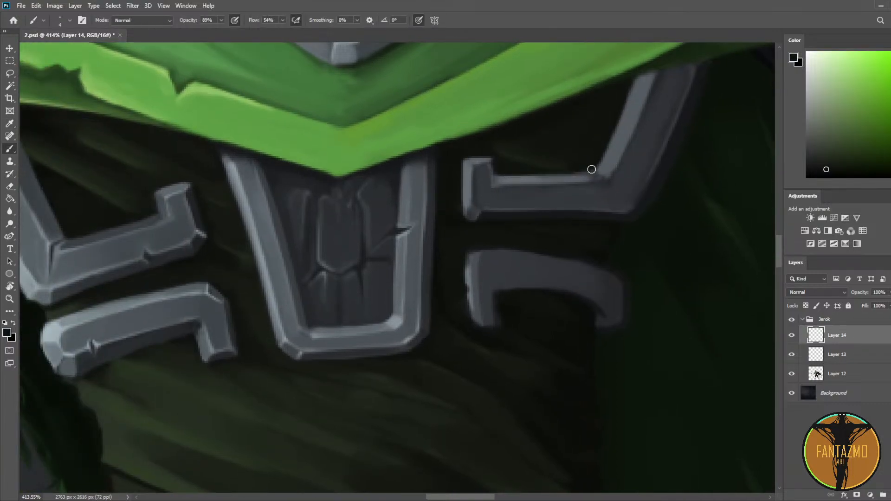
pyautogui.press('alt')
pyautogui.keyDown('alt'); pyautogui.click(566, 163); pyautogui.keyUp('alt')
pyautogui.keyDown('alt'); pyautogui.click(581, 163); pyautogui.keyUp('alt')
# Step: Flip the canvas horizontally and retouch the dark cloth enclosed by the trim with near-black greens sampled from it
pyautogui.scroll(-6, 598, 157)
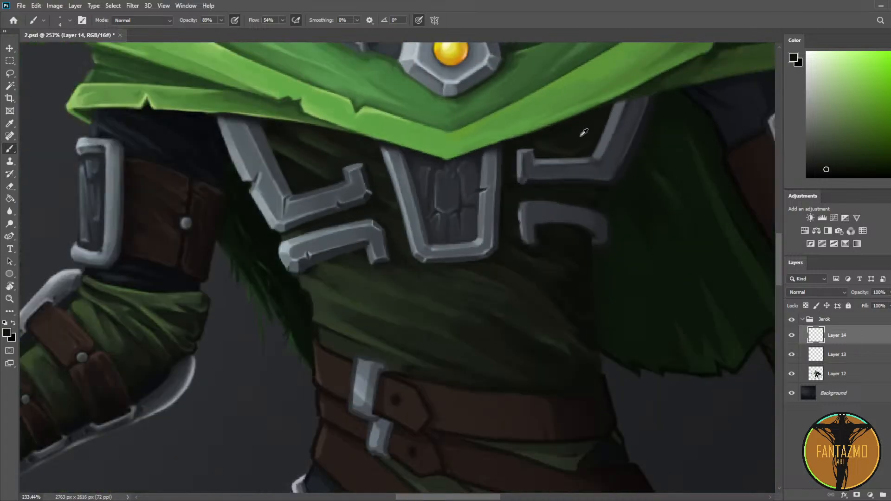
pyautogui.scroll(4, 325, 147)
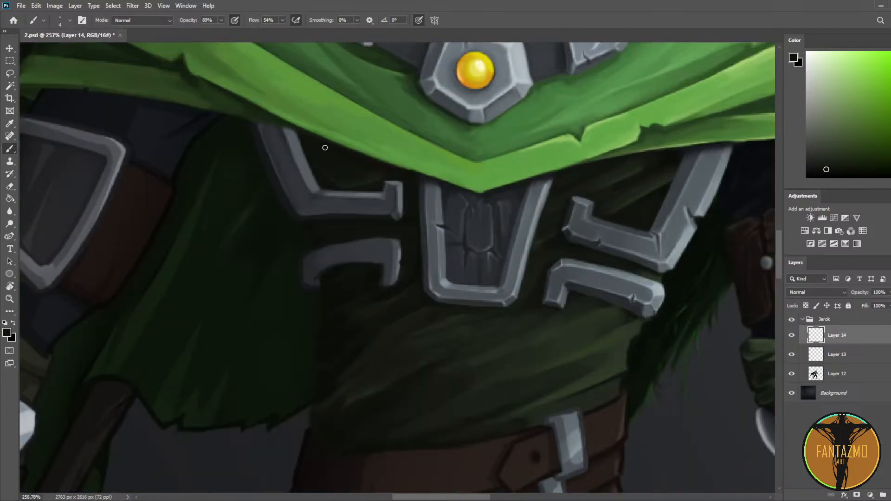
pyautogui.keyDown('alt'); pyautogui.click(307, 149); pyautogui.keyUp('alt')
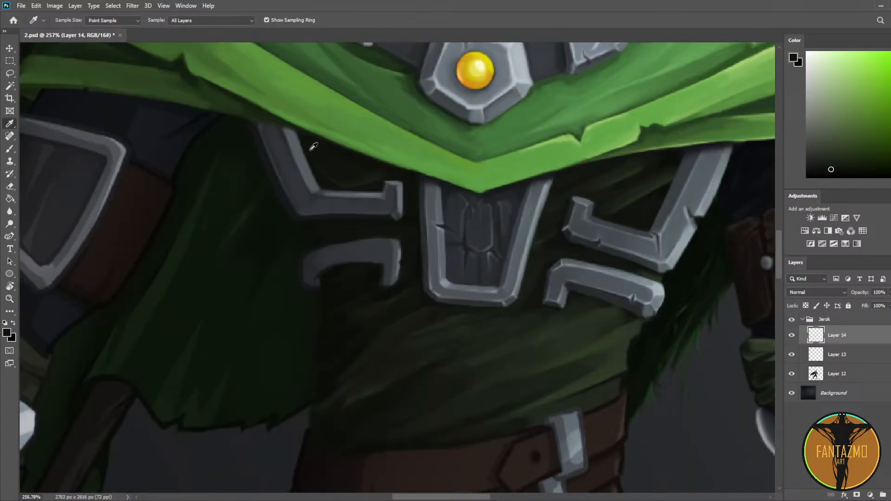
pyautogui.keyDown('alt'); pyautogui.click(360, 179); pyautogui.keyUp('alt')
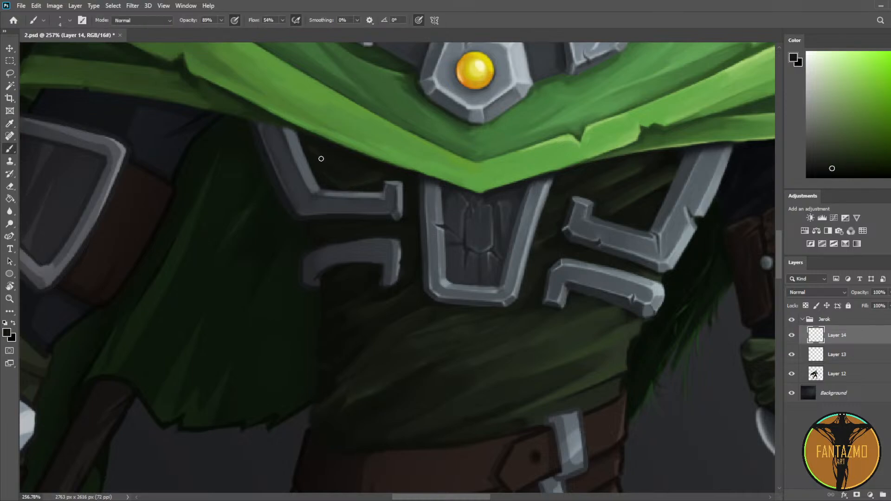
pyautogui.keyDown('alt'); pyautogui.click(301, 151); pyautogui.keyUp('alt')
pyautogui.keyDown('alt'); pyautogui.click(311, 134); pyautogui.keyUp('alt')
# Step: Define the trim's outer lower corner and inner bend with near-black and mid grey sampled nearby
pyautogui.keyDown('alt'); pyautogui.click(288, 193); pyautogui.keyUp('alt')
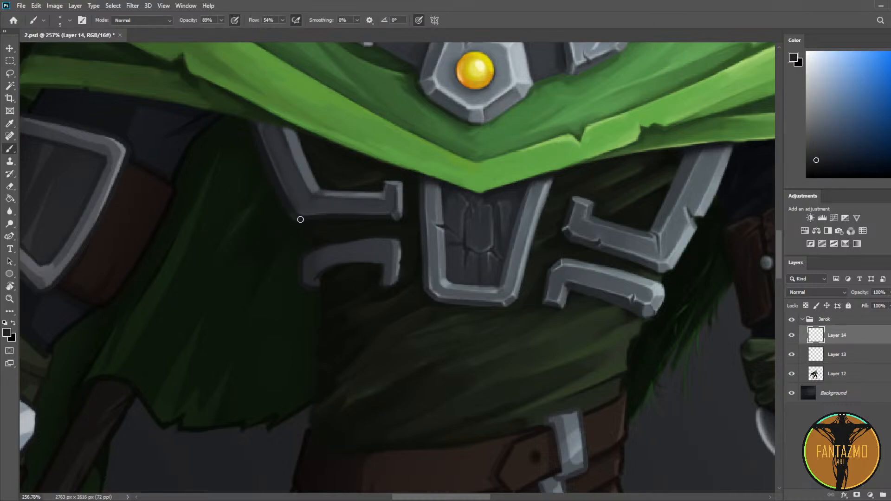
pyautogui.keyDown('alt'); pyautogui.click(296, 223); pyautogui.keyUp('alt')
pyautogui.keyDown('alt'); pyautogui.click(315, 182); pyautogui.keyUp('alt')
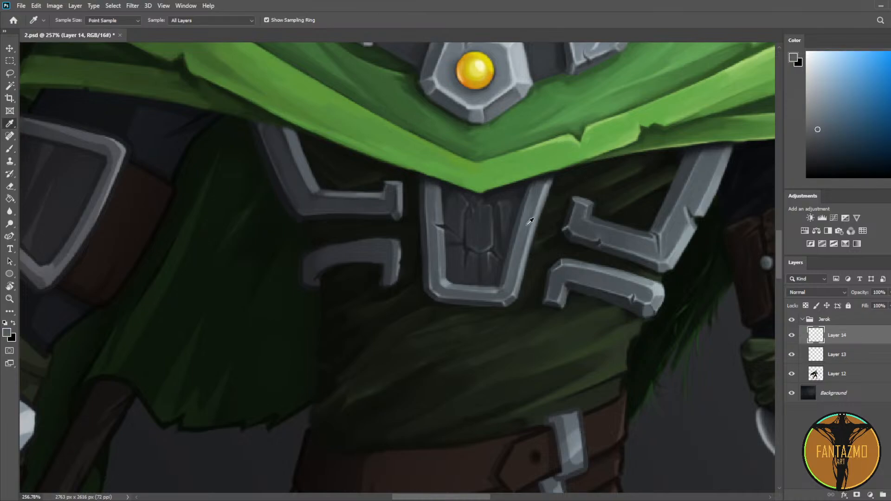
# Step: Add a new layer and paint a thin highlight along the slanted piece's outer edge and corner in light grey sampled from the central plate
pyautogui.keyDown('alt'); pyautogui.click(537, 211); pyautogui.keyUp('alt')
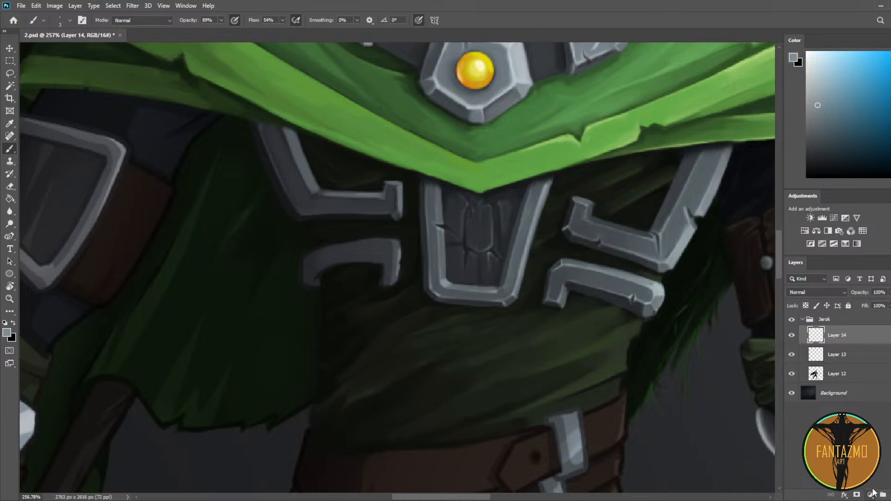
pyautogui.hotkey('ctrl', 'shift', 'alt', 'n')
pyautogui.moveTo(290, 198)
pyautogui.mouseDown()
pyautogui.moveTo(279, 162)
pyautogui.moveTo(303, 211)
pyautogui.mouseUp()
pyautogui.moveTo(265, 141); pyautogui.dragTo(301, 215)
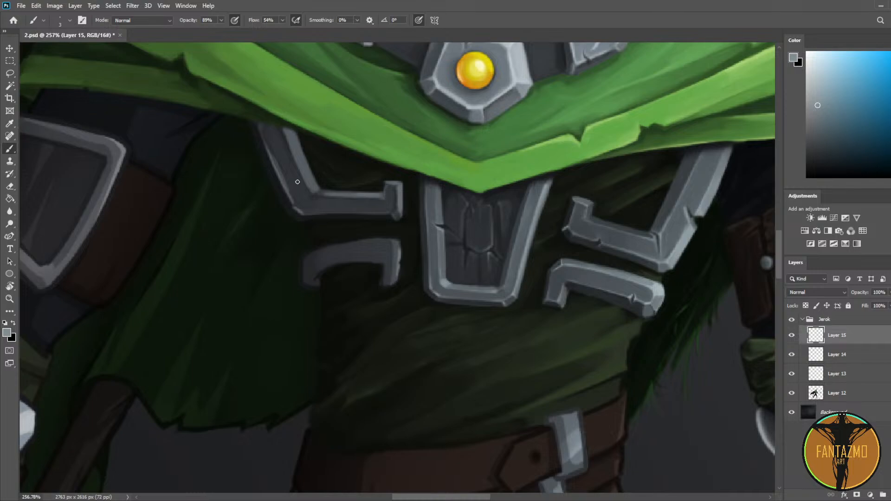
pyautogui.moveTo(292, 205)
pyautogui.mouseDown()
pyautogui.moveTo(272, 154)
pyautogui.moveTo(281, 185)
pyautogui.mouseUp()
pyautogui.hotkey('ctrl', 'z')
pyautogui.moveTo(263, 134); pyautogui.dragTo(291, 199)
pyautogui.press('e')
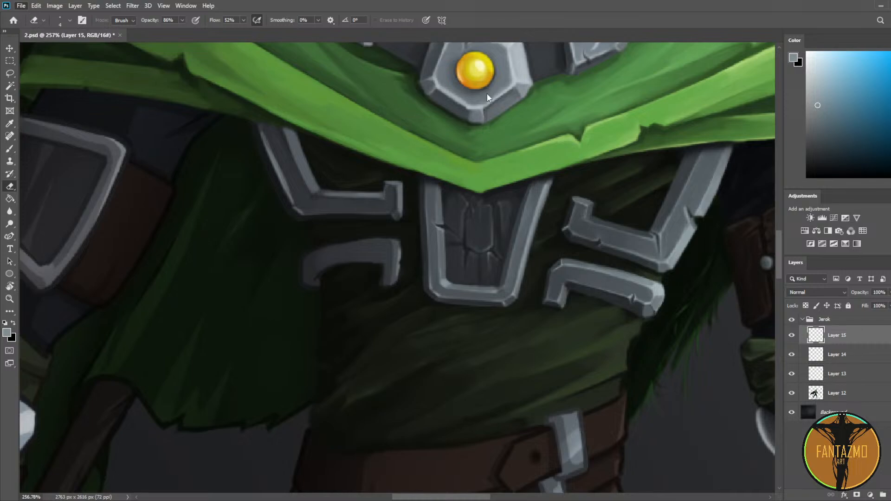
# Step: Place the copied page of creature sketches in a new document and examine the drawings up close
pyautogui.hotkey('ctrl', 'alt', 'n')
pyautogui.hotkey('ctrl', 'v')
pyautogui.scroll(6, 482, 250)
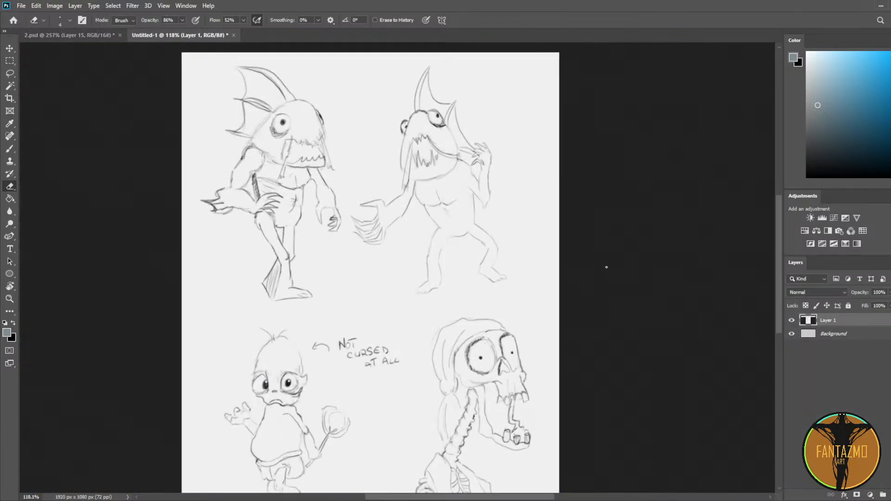
pyautogui.scroll(-1, 607, 267)
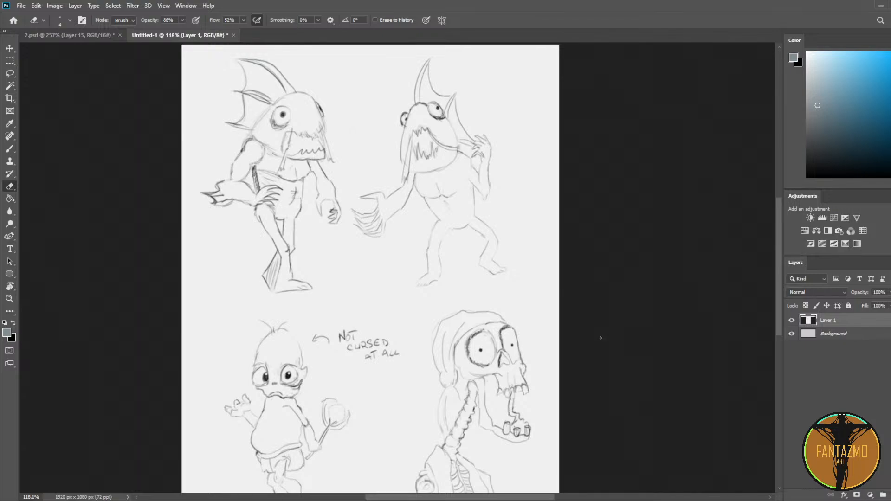
# Step: Add a new layer and block in the first fish creature's head and fin with angular black construction lines
pyautogui.click(886, 495)
pyautogui.press('d')
pyautogui.press('b')
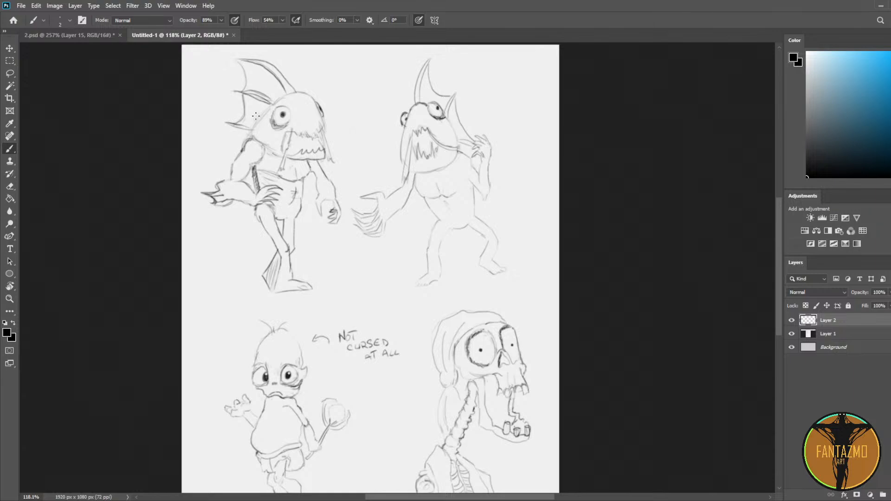
pyautogui.moveTo(253, 128)
pyautogui.mouseDown()
pyautogui.moveTo(288, 97)
pyautogui.moveTo(289, 148)
pyautogui.mouseUp()
pyautogui.moveTo(284, 94)
pyautogui.mouseDown()
pyautogui.moveTo(313, 100)
pyautogui.moveTo(326, 158)
pyautogui.mouseUp()
pyautogui.hotkey('ctrl', 'z')
pyautogui.hotkey('ctrl', 'z')
pyautogui.hotkey('ctrl', 'z')
pyautogui.moveTo(287, 93)
pyautogui.mouseDown()
pyautogui.moveTo(280, 149)
pyautogui.moveTo(313, 89)
pyautogui.moveTo(329, 164)
pyautogui.mouseUp()
pyautogui.moveTo(255, 138)
pyautogui.mouseDown()
pyautogui.moveTo(292, 161)
pyautogui.moveTo(333, 163)
pyautogui.mouseUp()
pyautogui.moveTo(248, 143)
pyautogui.mouseDown()
pyautogui.moveTo(232, 185)
pyautogui.moveTo(250, 173)
pyautogui.mouseUp()
pyautogui.moveTo(228, 124)
pyautogui.mouseDown()
pyautogui.moveTo(249, 129)
pyautogui.moveTo(235, 125)
pyautogui.moveTo(232, 54)
pyautogui.moveTo(283, 88)
pyautogui.mouseUp()
pyautogui.moveTo(240, 58); pyautogui.dragTo(294, 91)
# Step: Block in the fish creature's torso, arms, hips and thighs with simple black shapes
pyautogui.moveTo(260, 165)
pyautogui.mouseDown()
pyautogui.moveTo(293, 184)
pyautogui.moveTo(311, 163)
pyautogui.moveTo(276, 173)
pyautogui.moveTo(281, 161)
pyautogui.moveTo(274, 178)
pyautogui.mouseUp()
pyautogui.moveTo(260, 165); pyautogui.dragTo(317, 187)
pyautogui.moveTo(317, 187); pyautogui.dragTo(333, 188)
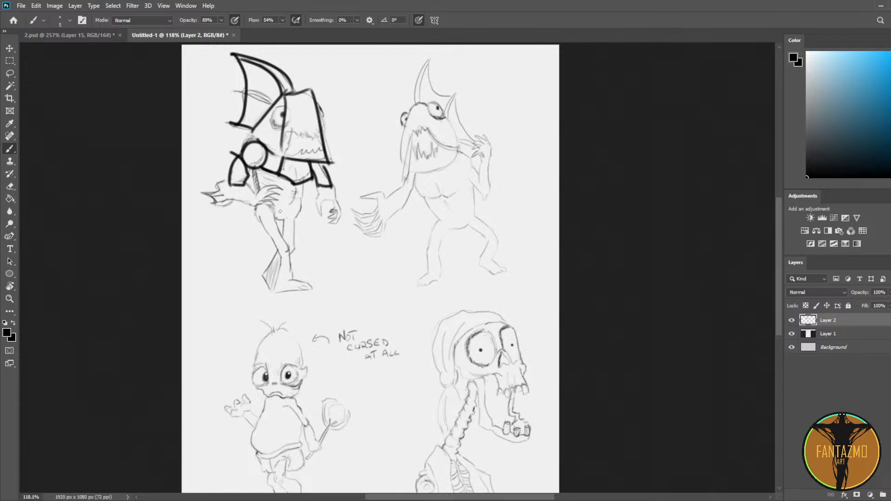
pyautogui.moveTo(244, 182)
pyautogui.mouseDown()
pyautogui.moveTo(260, 198)
pyautogui.moveTo(231, 205)
pyautogui.moveTo(256, 206)
pyautogui.moveTo(261, 195)
pyautogui.moveTo(273, 214)
pyautogui.moveTo(258, 224)
pyautogui.moveTo(281, 253)
pyautogui.mouseUp()
pyautogui.moveTo(271, 214); pyautogui.dragTo(292, 253)
pyautogui.moveTo(294, 201); pyautogui.dragTo(287, 211)
pyautogui.moveTo(270, 172)
pyautogui.mouseDown()
pyautogui.moveTo(259, 211)
pyautogui.moveTo(281, 220)
pyautogui.mouseUp()
pyautogui.moveTo(309, 183)
pyautogui.mouseDown()
pyautogui.moveTo(284, 222)
pyautogui.moveTo(308, 200)
pyautogui.mouseUp()
pyautogui.moveTo(285, 172); pyautogui.dragTo(301, 169)
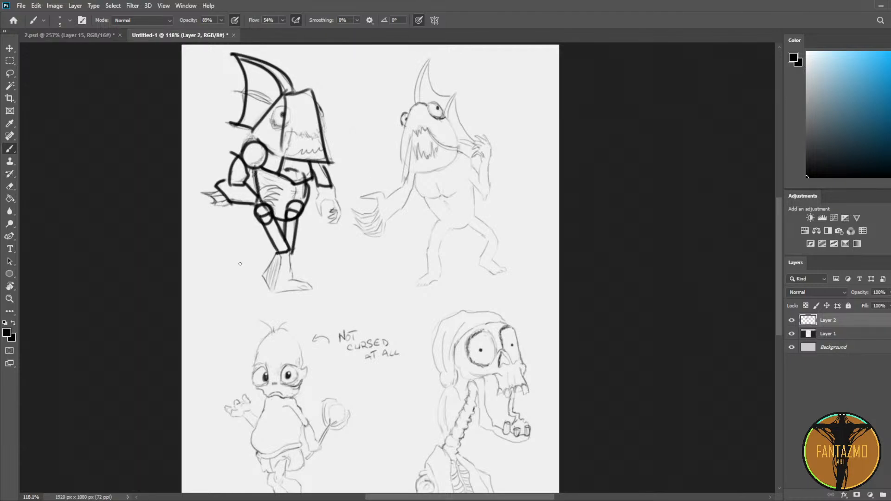
# Step: Draw simplified black construction shapes over the fish creature's lower legs and feet
pyautogui.moveTo(277, 254); pyautogui.dragTo(273, 296)
pyautogui.moveTo(281, 292); pyautogui.dragTo(314, 286)
pyautogui.hotkey('ctrl', 'z')
pyautogui.hotkey('ctrl', 'z')
pyautogui.hotkey('ctrl', 'z')
pyautogui.moveTo(289, 251)
pyautogui.mouseDown()
pyautogui.moveTo(295, 276)
pyautogui.moveTo(274, 295)
pyautogui.mouseUp()
pyautogui.moveTo(282, 262)
pyautogui.mouseDown()
pyautogui.moveTo(274, 293)
pyautogui.moveTo(284, 242)
pyautogui.mouseUp()
pyautogui.moveTo(293, 277)
pyautogui.mouseDown()
pyautogui.moveTo(280, 290)
pyautogui.moveTo(309, 294)
pyautogui.mouseUp()
pyautogui.moveTo(293, 281); pyautogui.dragTo(309, 294)
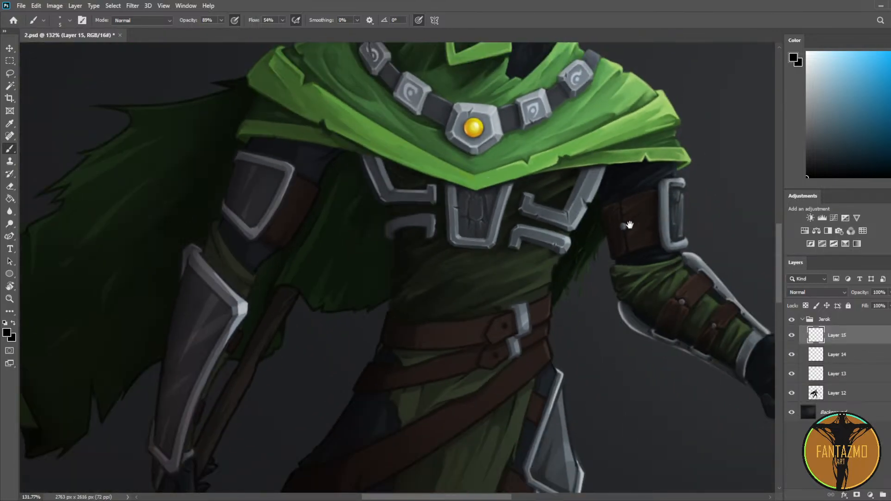
# Step: Return to the armoured character and retouch the slanted chest trim piece with dark and mid greys sampled from it
pyautogui.moveTo(635, 225); pyautogui.dragTo(335, 173)
pyautogui.moveTo(448, 193); pyautogui.dragTo(441, 217)
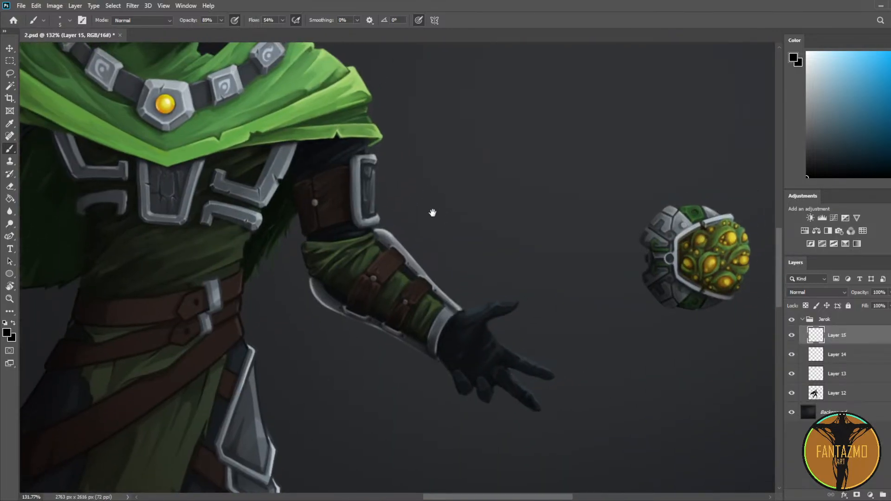
pyautogui.moveTo(350, 168); pyautogui.dragTo(513, 200)
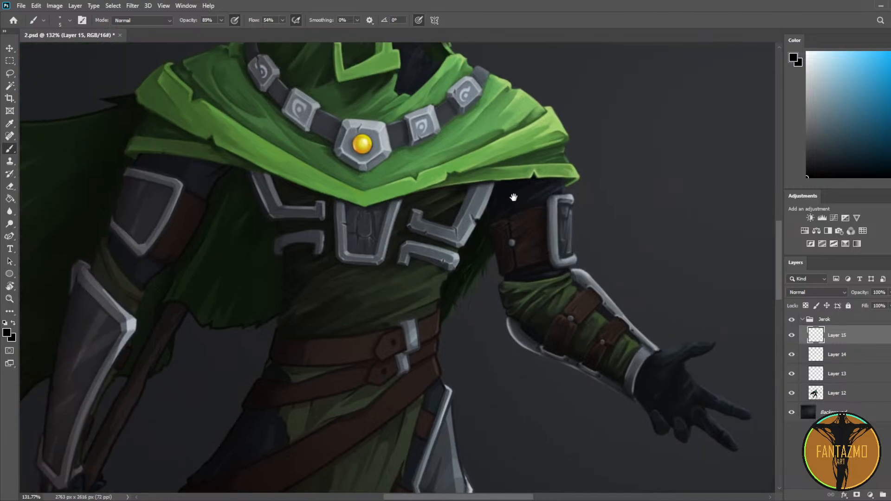
pyautogui.scroll(6, 258, 155)
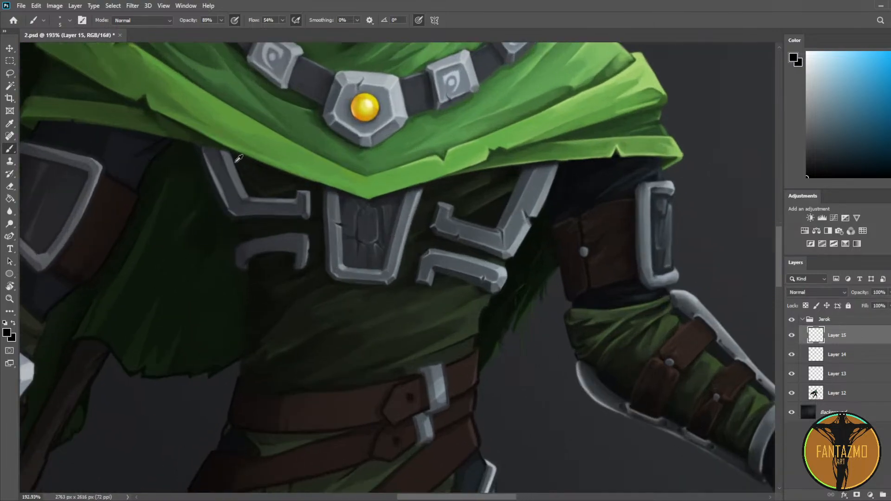
pyautogui.press('i')
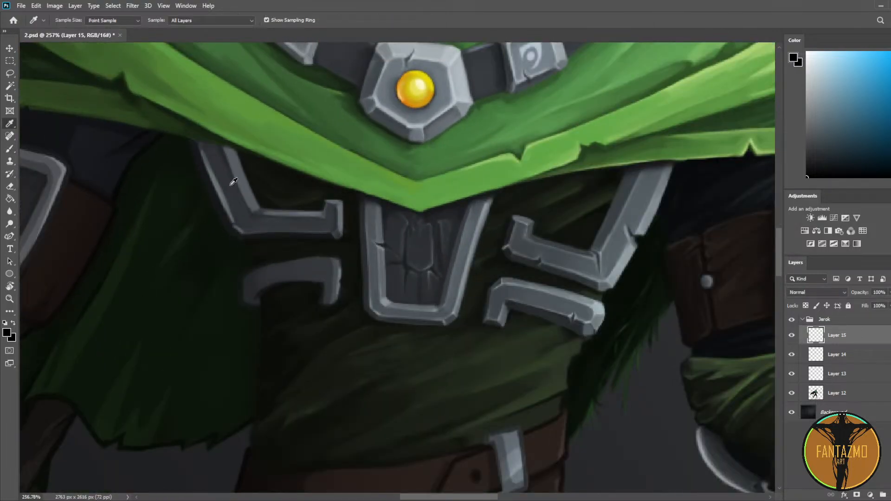
pyautogui.click(238, 190)
pyautogui.press('b')
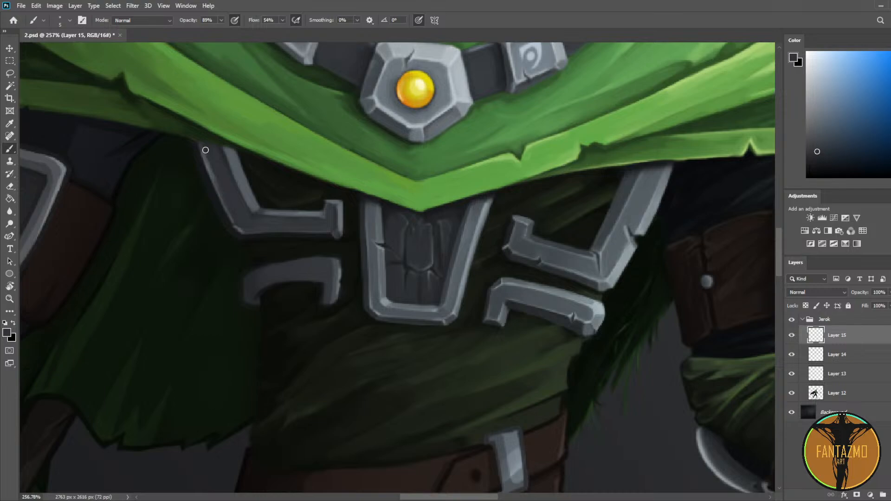
pyautogui.keyDown('alt'); pyautogui.click(213, 169); pyautogui.keyUp('alt')
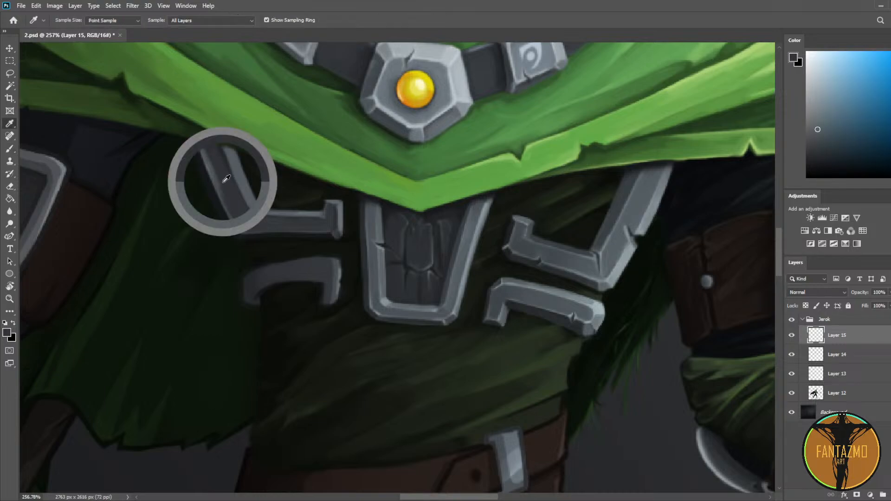
pyautogui.keyDown('alt'); pyautogui.click(207, 155); pyautogui.keyUp('alt')
pyautogui.keyDown('alt'); pyautogui.click(204, 148); pyautogui.keyUp('alt')
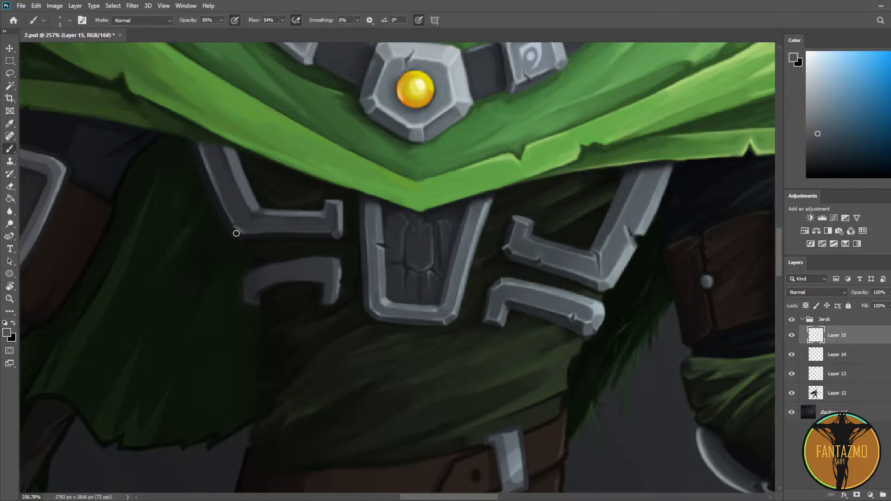
# Step: Paint the slanted piece's outer edge and lower corner in sampled greys using a slightly larger brush
pyautogui.press(']')
pyautogui.moveTo(225, 222); pyautogui.dragTo(211, 199)
pyautogui.hotkey('ctrl', 'z')
pyautogui.moveTo(229, 229); pyautogui.dragTo(209, 189)
pyautogui.hotkey('ctrl', 'z')
pyautogui.moveTo(227, 227)
pyautogui.mouseDown()
pyautogui.moveTo(197, 163)
pyautogui.moveTo(223, 217)
pyautogui.mouseUp()
pyautogui.keyDown('alt'); pyautogui.click(205, 172); pyautogui.keyUp('alt')
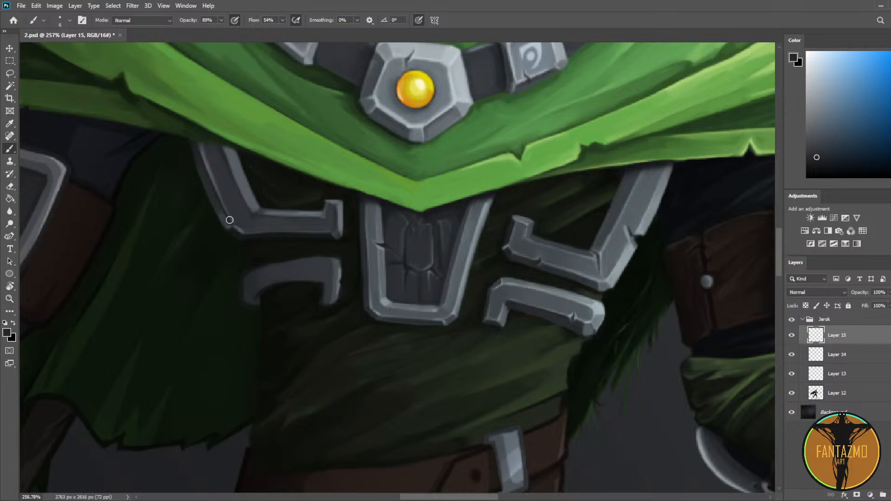
pyautogui.keyDown('alt'); pyautogui.click(202, 159); pyautogui.keyUp('alt')
pyautogui.moveTo(192, 144); pyautogui.dragTo(222, 211)
# Step: Refine the slanted piece's outer contour and lower corner with sampled mid grey and near-black
pyautogui.keyDown('alt'); pyautogui.click(236, 210); pyautogui.keyUp('alt')
pyautogui.keyDown('alt'); pyautogui.click(240, 215); pyautogui.keyUp('alt')
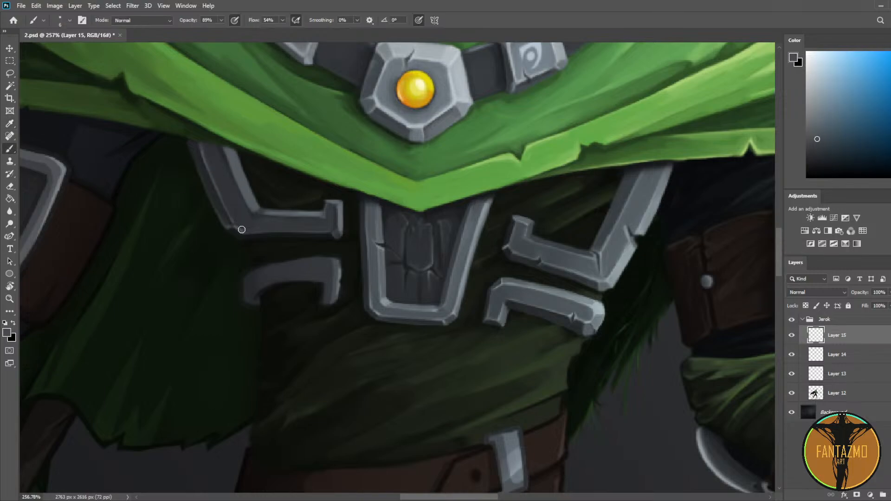
pyautogui.keyDown('alt'); pyautogui.click(225, 194); pyautogui.keyUp('alt')
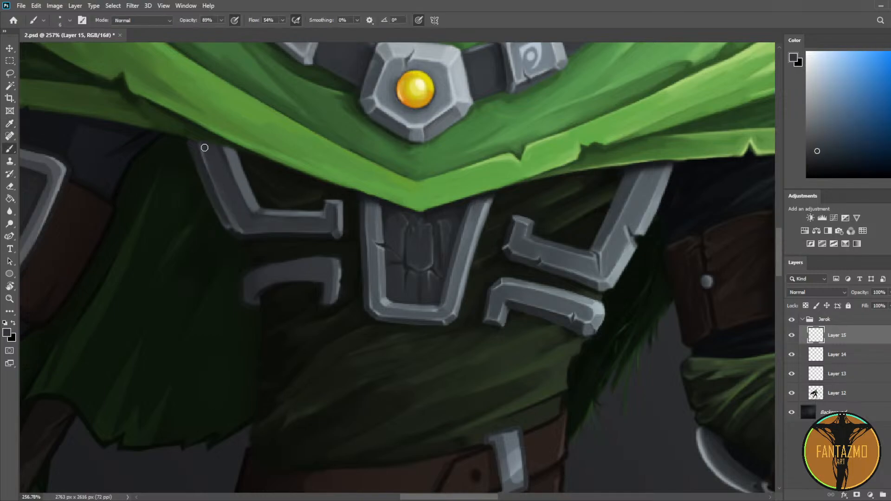
pyautogui.keyDown('alt'); pyautogui.click(237, 228); pyautogui.keyUp('alt')
pyautogui.moveTo(192, 142); pyautogui.dragTo(225, 210)
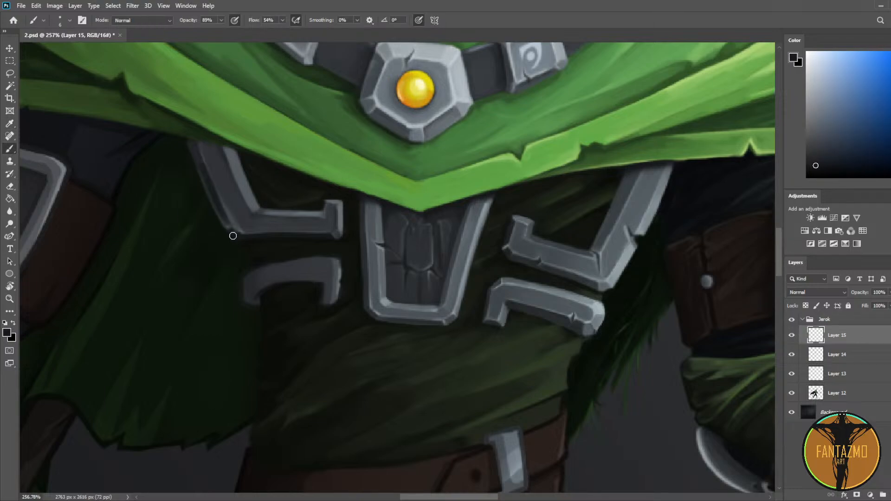
pyautogui.keyDown('alt'); pyautogui.click(189, 150); pyautogui.keyUp('alt')
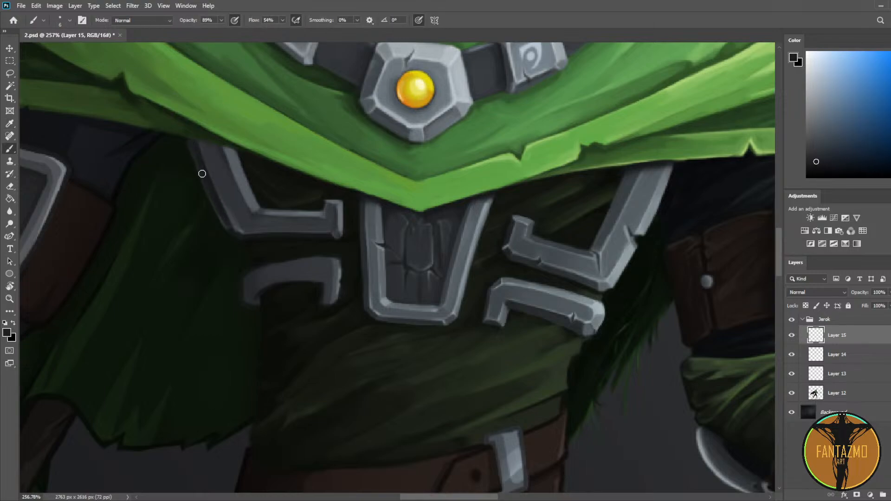
# Step: Flip the canvas horizontally and save the painting
pyautogui.scroll(-5, 267, 196)
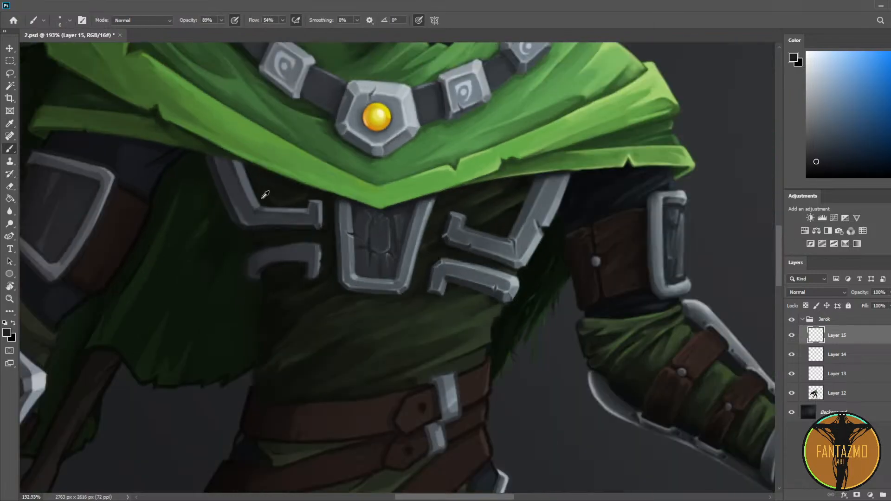
pyautogui.press('F2')
pyautogui.scroll(9, 429, 194)
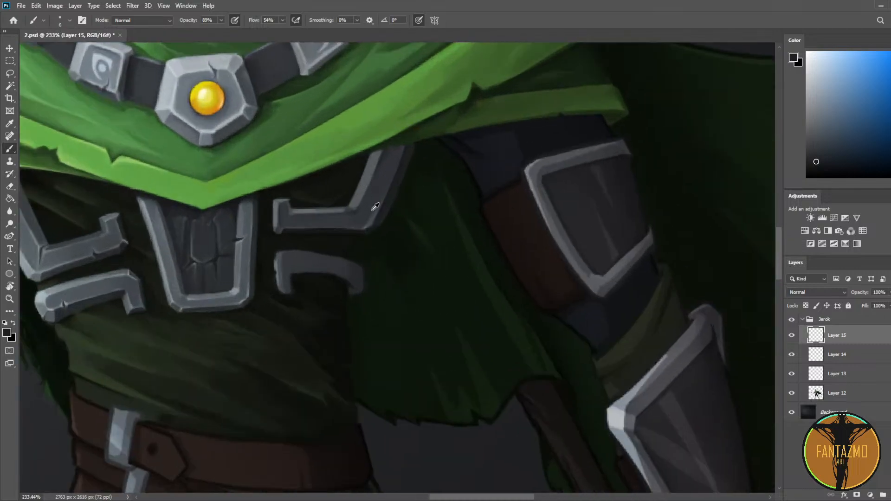
pyautogui.scroll(-2, 371, 205)
pyautogui.moveTo(371, 208); pyautogui.dragTo(486, 210)
pyautogui.scroll(4, 486, 210)
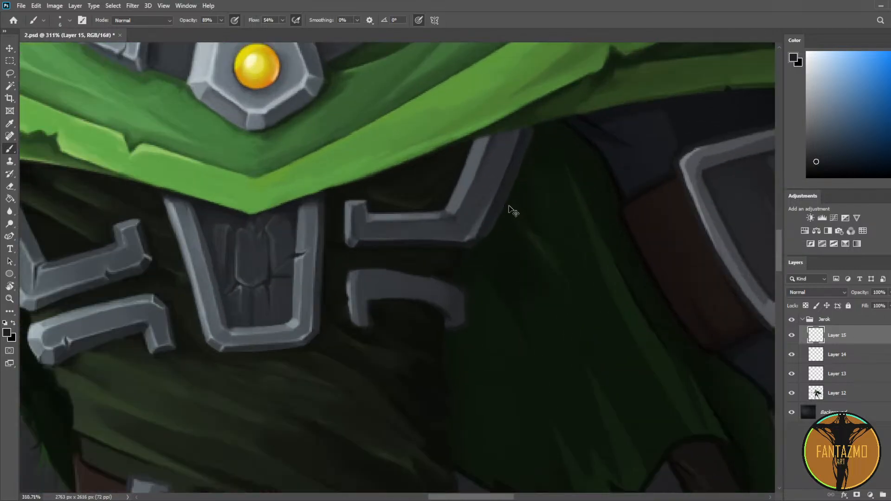
pyautogui.hotkey('ctrl', 's')
# Step: Darken the trim's outer lower corner with a smaller brush in near-black sampled beside it
pyautogui.press('i')
pyautogui.click(485, 221)
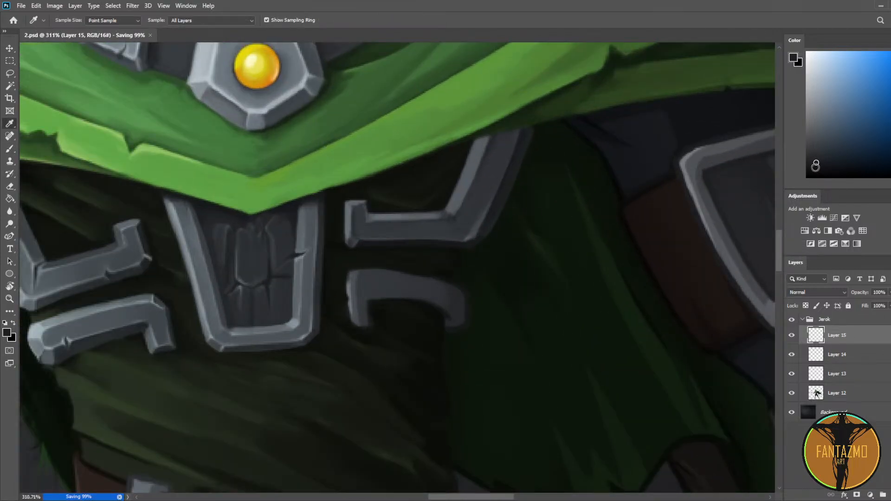
pyautogui.press('b')
pyautogui.press('[')
pyautogui.moveTo(470, 242); pyautogui.dragTo(474, 239)
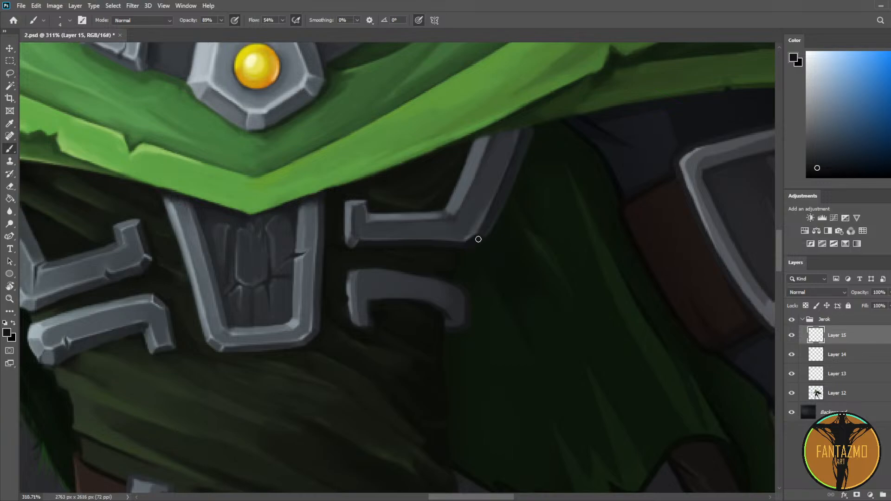
# Step: Define the bevel at the trim's outer lower corner with sampled mid grey, near-black and dark grey
pyautogui.moveTo(448, 256); pyautogui.dragTo(571, 224)
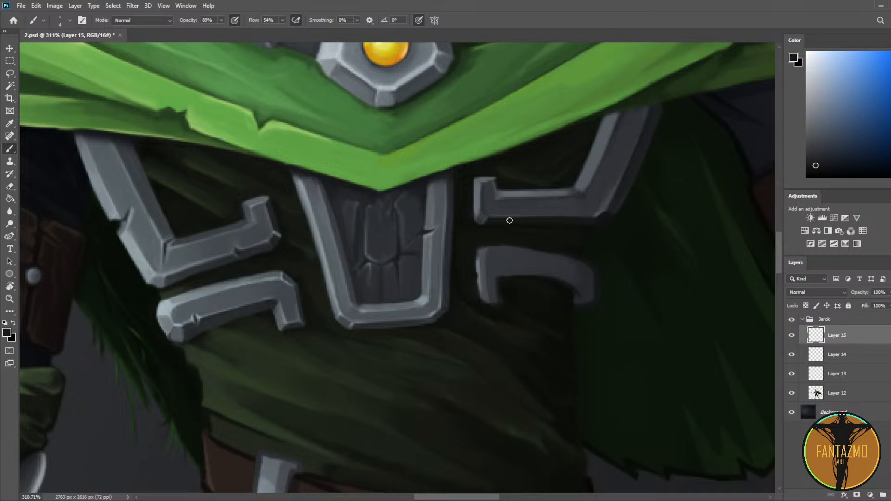
pyautogui.keyDown('alt'); pyautogui.click(595, 191); pyautogui.keyUp('alt')
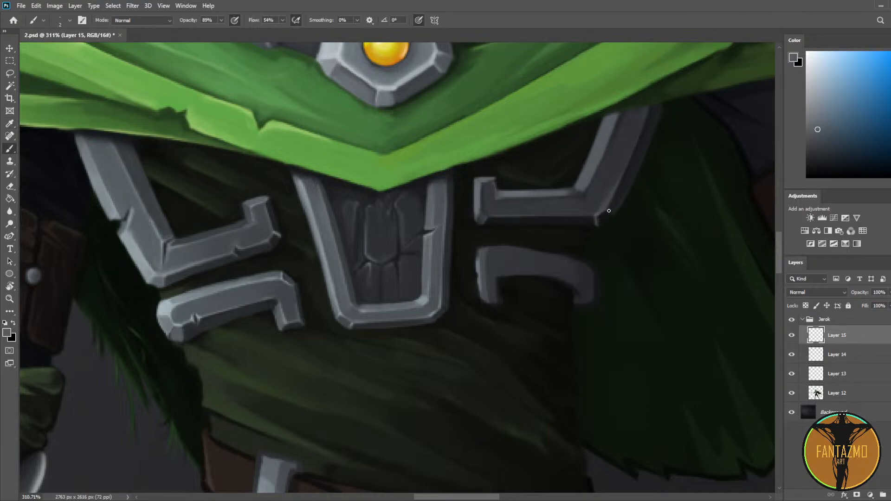
pyautogui.keyDown('alt'); pyautogui.click(591, 219); pyautogui.keyUp('alt')
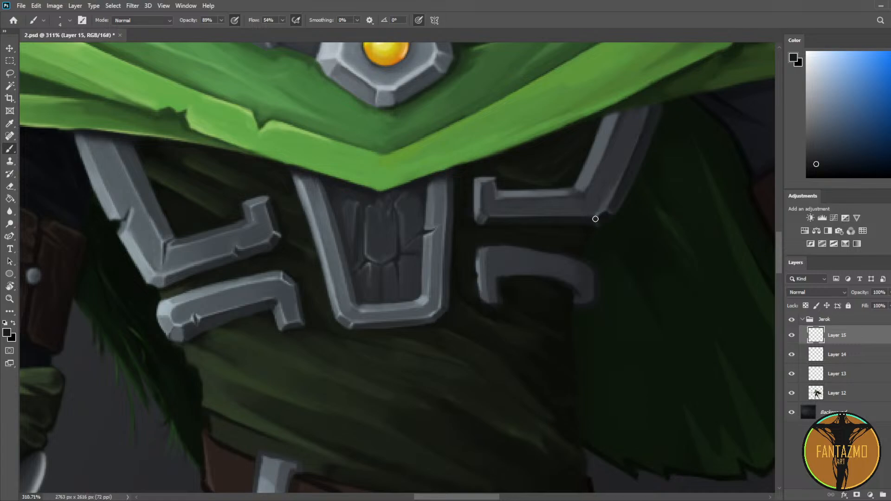
pyautogui.keyDown('alt'); pyautogui.click(598, 214); pyautogui.keyUp('alt')
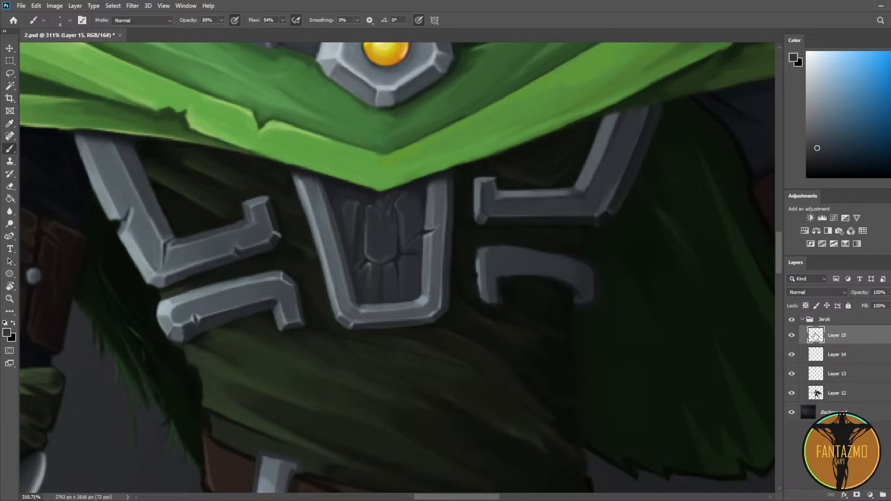
# Step: Toggle the visibility of Layer 15 to compare the trim with and without the latest retouching
pyautogui.click(792, 320)
pyautogui.click(792, 319)
pyautogui.click(792, 335)
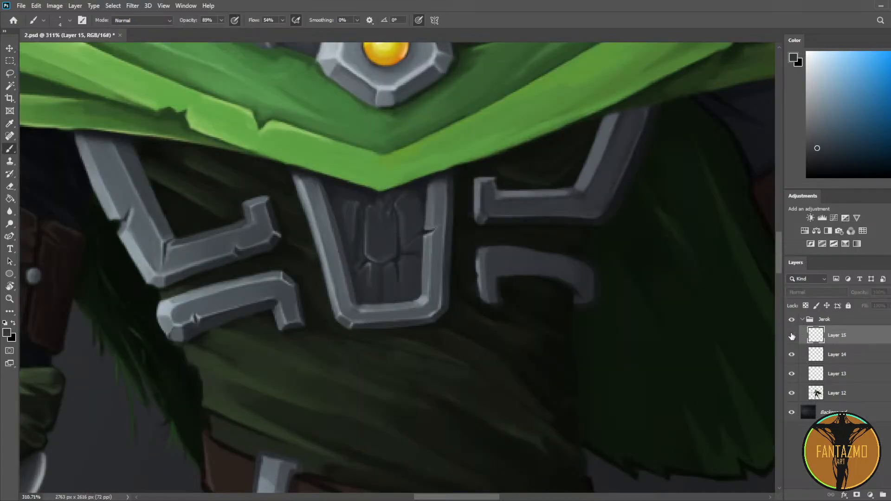
pyautogui.click(792, 335)
pyautogui.click(793, 335)
pyautogui.click(792, 335)
# Step: Add a new layer and paint thin light-grey highlights along the horizontal trim piece's lower edge and raised end
pyautogui.hotkey('ctrl', 'shift', 'alt', 'n')
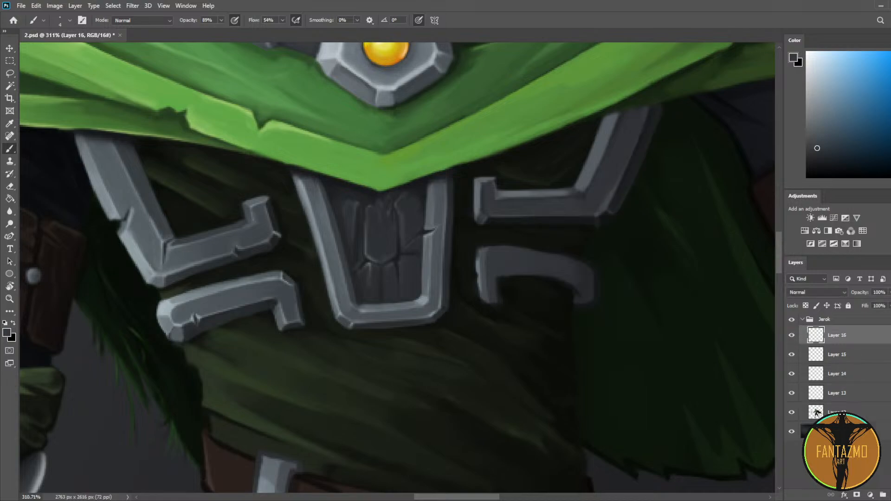
pyautogui.moveTo(580, 235); pyautogui.dragTo(631, 233)
pyautogui.press('i')
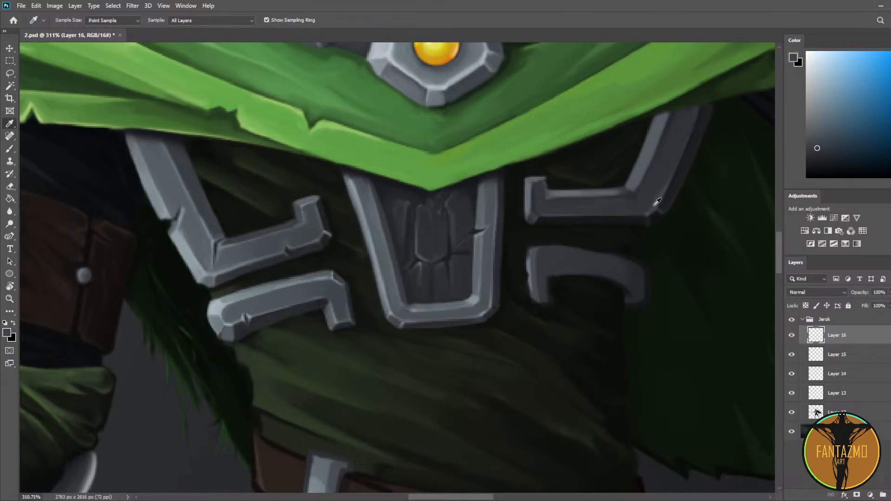
pyautogui.click(200, 260)
pyautogui.press('b')
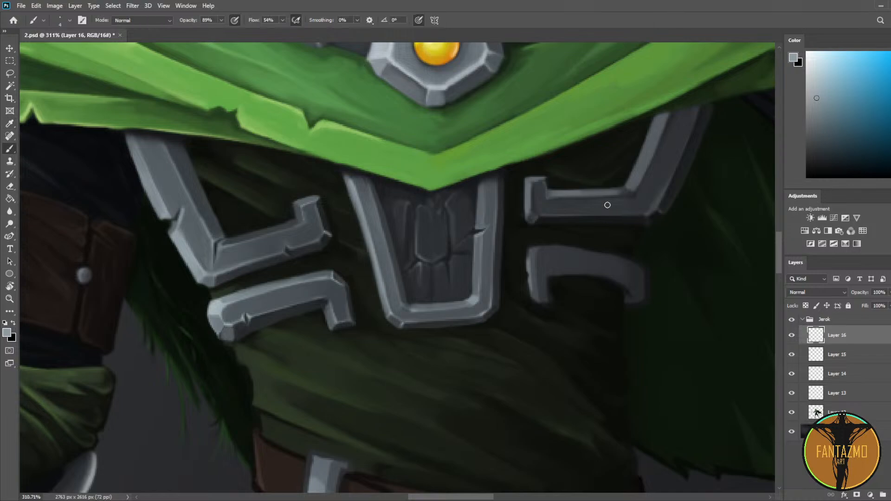
pyautogui.moveTo(544, 217); pyautogui.dragTo(645, 213)
pyautogui.hotkey('ctrl', 'z')
pyautogui.moveTo(540, 216); pyautogui.dragTo(647, 213)
pyautogui.moveTo(532, 183)
pyautogui.mouseDown()
pyautogui.moveTo(534, 207)
pyautogui.moveTo(533, 182)
pyautogui.moveTo(544, 182)
pyautogui.mouseUp()
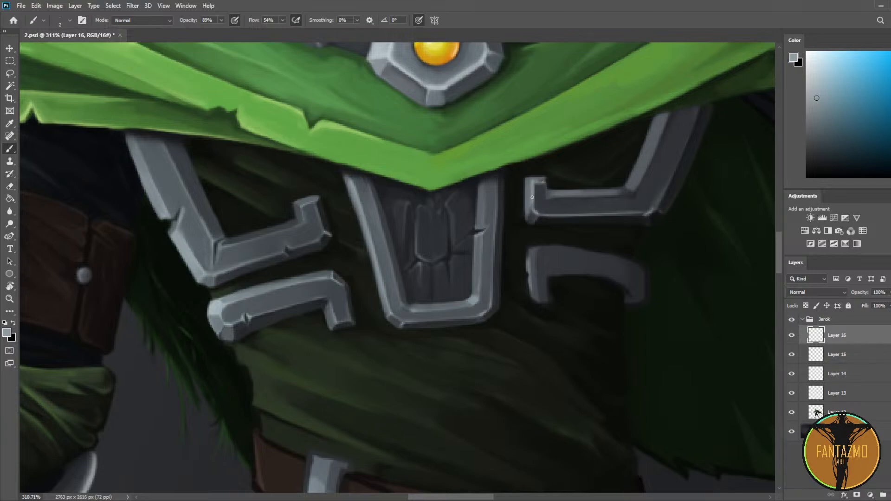
# Step: Shade the raised end of the horizontal trim piece with dark and mid greys sampled from it
pyautogui.keyDown('alt'); pyautogui.click(537, 193); pyautogui.keyUp('alt')
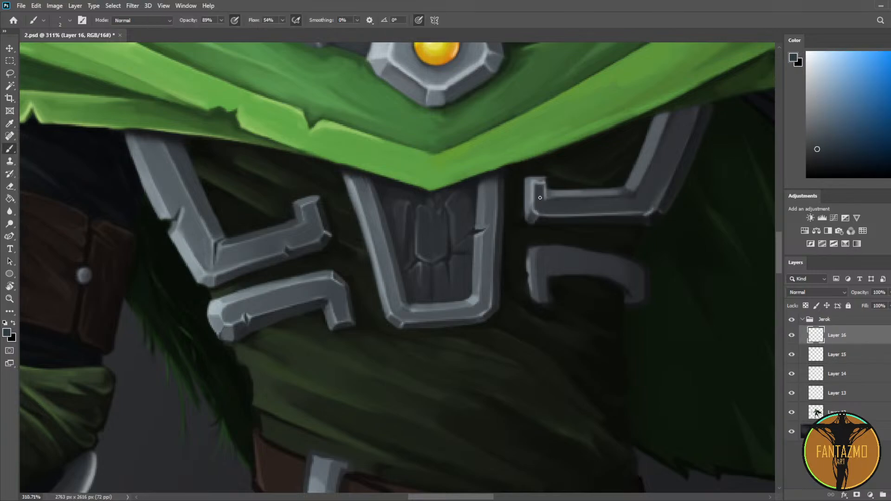
pyautogui.moveTo(538, 200); pyautogui.dragTo(539, 201)
pyautogui.keyDown('alt'); pyautogui.click(537, 184); pyautogui.keyUp('alt')
pyautogui.moveTo(536, 184); pyautogui.dragTo(538, 192)
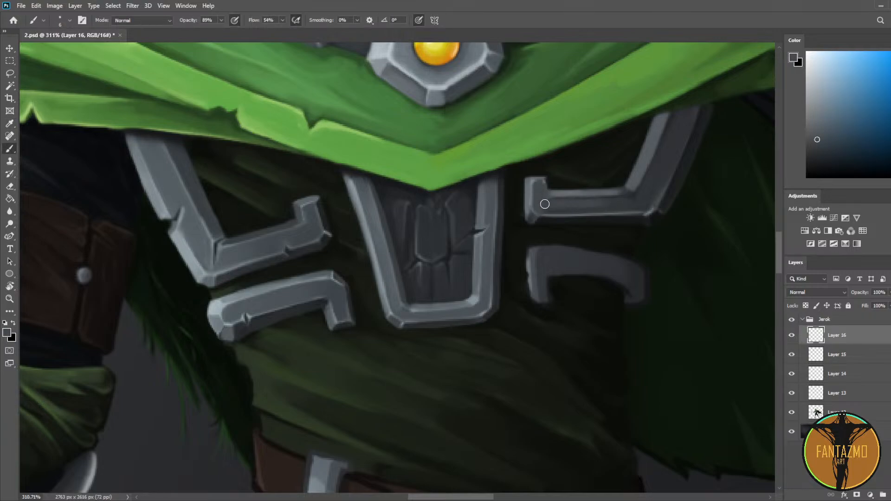
# Step: Even out the face of the horizontal trim piece with long strokes of mid grey sampled from it
pyautogui.keyDown('alt'); pyautogui.click(633, 197); pyautogui.keyUp('alt')
pyautogui.moveTo(593, 199); pyautogui.dragTo(628, 197)
pyautogui.moveTo(555, 202); pyautogui.dragTo(643, 198)
pyautogui.keyDown('alt'); pyautogui.click(571, 207); pyautogui.keyUp('alt')
pyautogui.moveTo(552, 203); pyautogui.dragTo(631, 201)
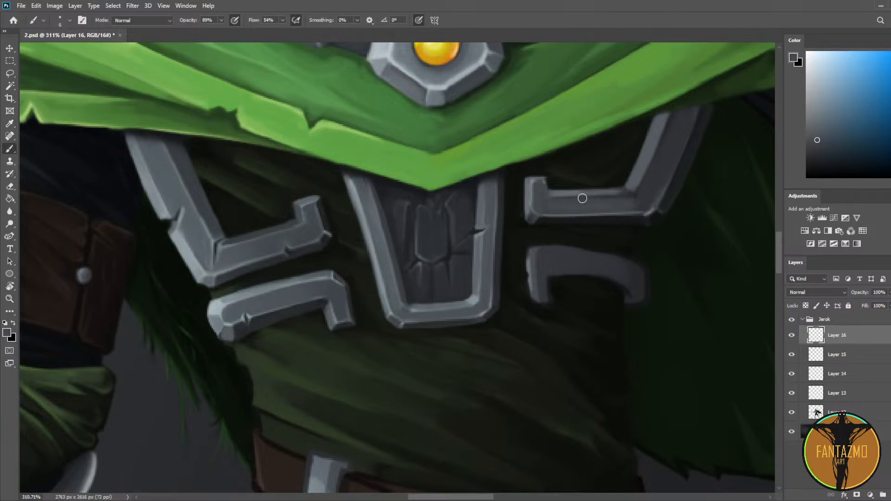
# Step: Widen the raised end of the horizontal trim piece with a dark-grey side face, using tones sampled from the slanted bar
pyautogui.press('i')
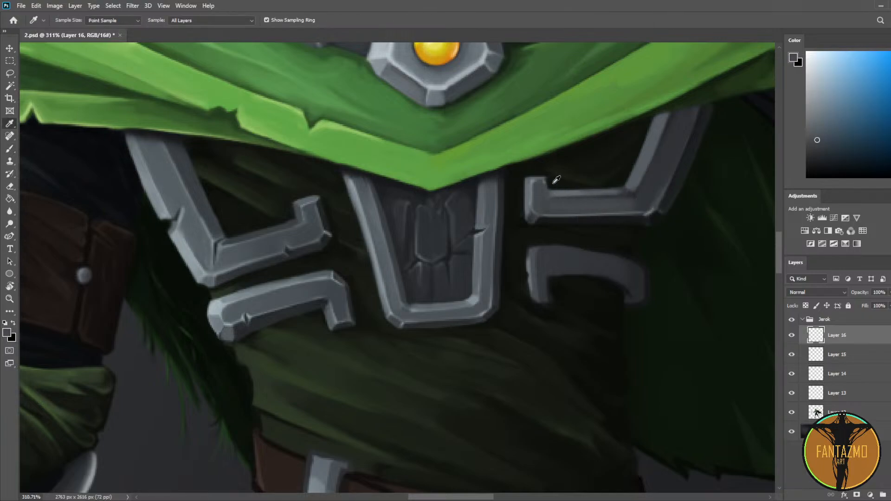
pyautogui.click(641, 214)
pyautogui.press('b')
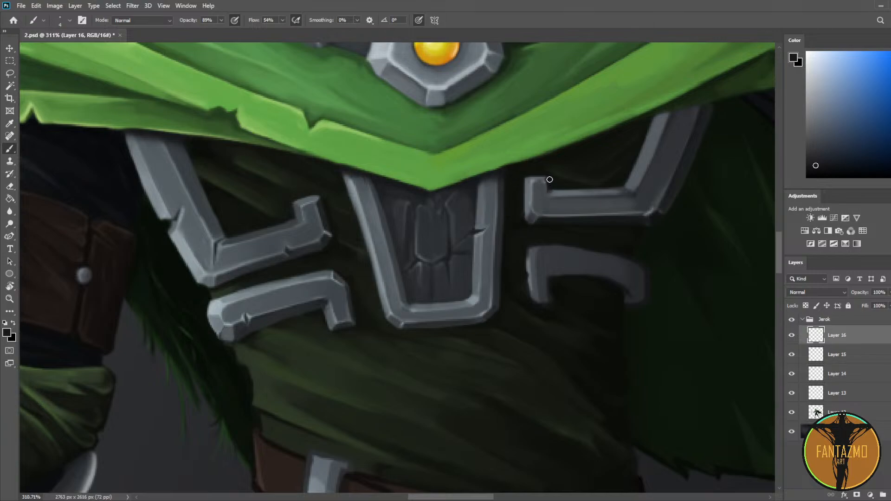
pyautogui.hotkey('ctrl', 'z')
pyautogui.keyDown('alt'); pyautogui.click(667, 197); pyautogui.keyUp('alt')
pyautogui.moveTo(547, 194); pyautogui.dragTo(548, 182)
pyautogui.keyDown('alt'); pyautogui.click(655, 184); pyautogui.keyUp('alt')
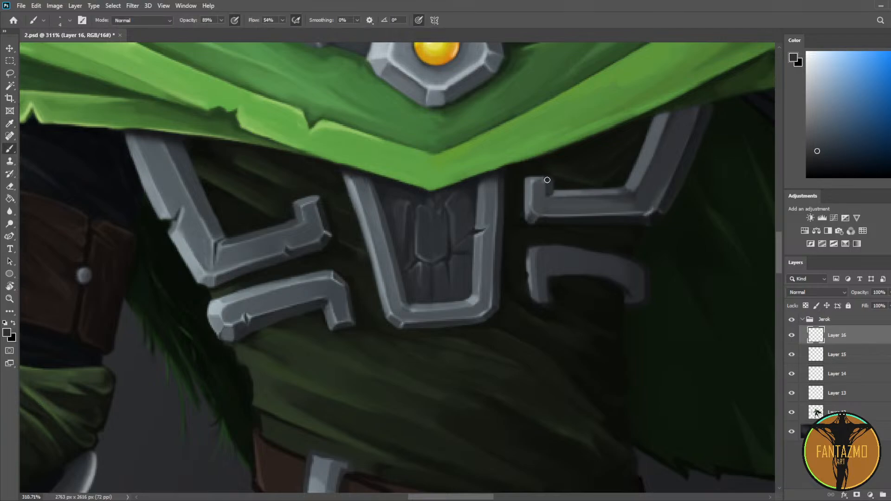
# Step: Brighten the top of the raised end with light grey sampled from it, and mirror the canvas horizontally
pyautogui.keyDown('alt'); pyautogui.click(538, 184); pyautogui.keyUp('alt')
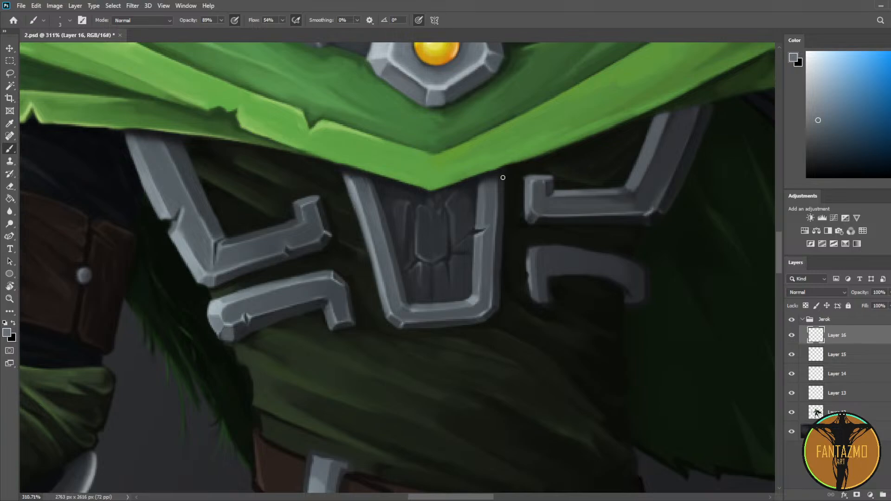
pyautogui.keyDown('alt'); pyautogui.click(532, 180); pyautogui.keyUp('alt')
pyautogui.moveTo(536, 178); pyautogui.dragTo(533, 180)
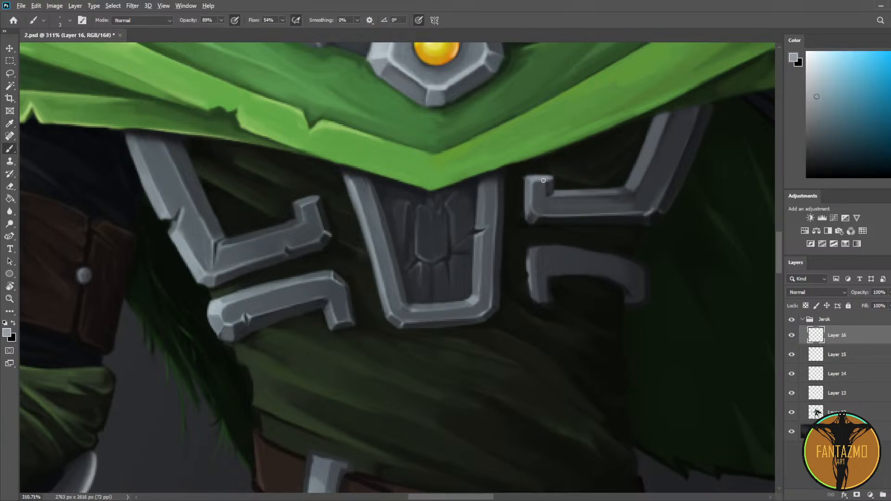
pyautogui.scroll(-15, 382, 175)
pyautogui.hotkey('ctrl', 'alt', 'h')
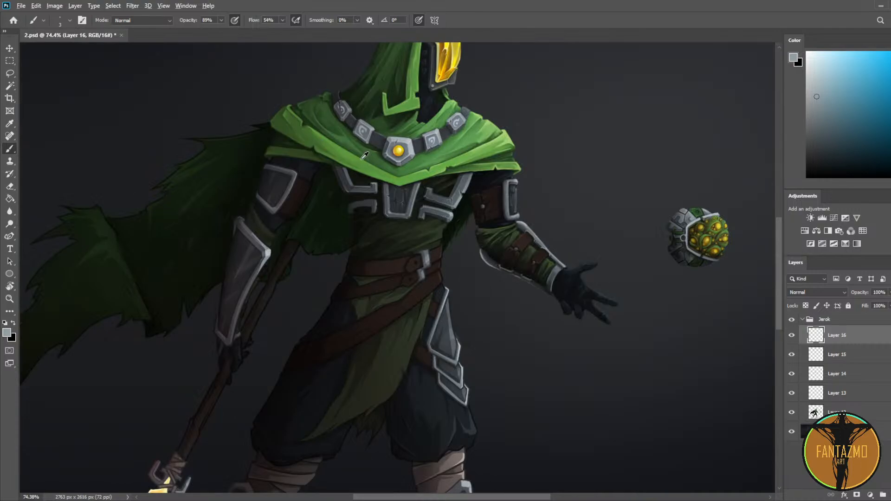
pyautogui.scroll(12, 365, 156)
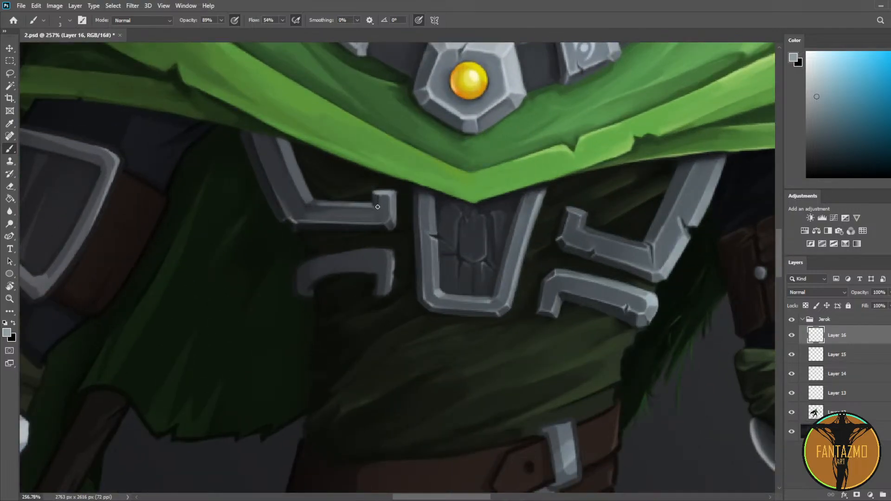
pyautogui.moveTo(311, 204); pyautogui.dragTo(373, 207)
pyautogui.moveTo(306, 203)
pyautogui.mouseDown()
pyautogui.moveTo(277, 145)
pyautogui.moveTo(307, 208)
pyautogui.mouseUp()
pyautogui.hotkey('ctrl', 'z')
pyautogui.hotkey('ctrl', 'z')
# Step: Paint thin light-grey highlights along the inner and outer edges of the trim piece's slanted bar
pyautogui.moveTo(276, 142); pyautogui.dragTo(305, 198)
pyautogui.moveTo(275, 140); pyautogui.dragTo(291, 179)
pyautogui.moveTo(291, 219); pyautogui.dragTo(277, 195)
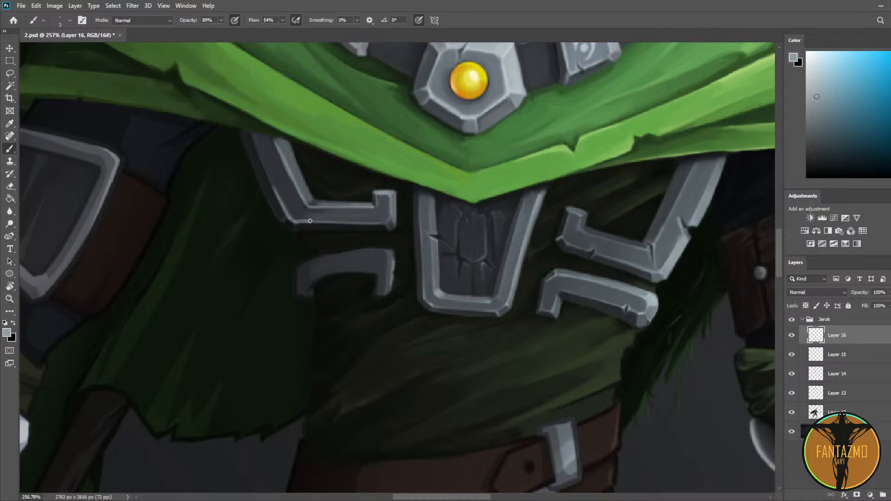
# Step: Tone down the slanted bar's edge highlights with sampled dark grey and the eraser, and flip the canvas back
pyautogui.keyDown('alt'); pyautogui.click(292, 209); pyautogui.keyUp('alt')
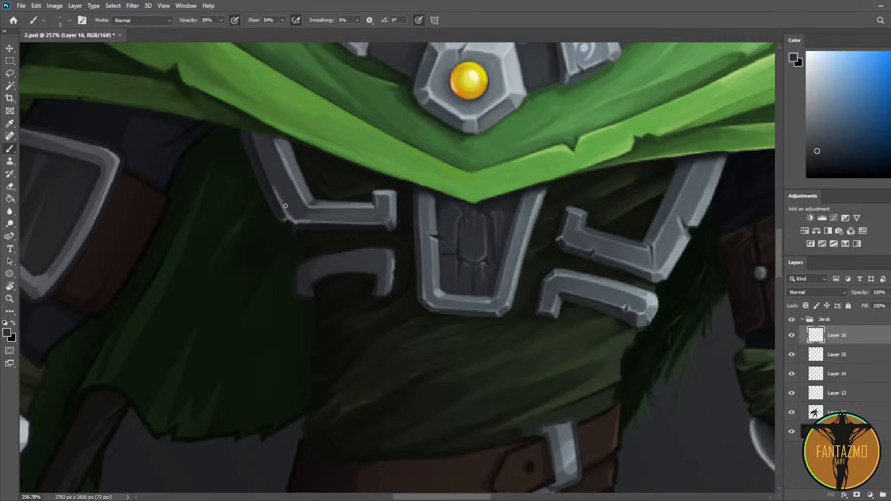
pyautogui.press('e')
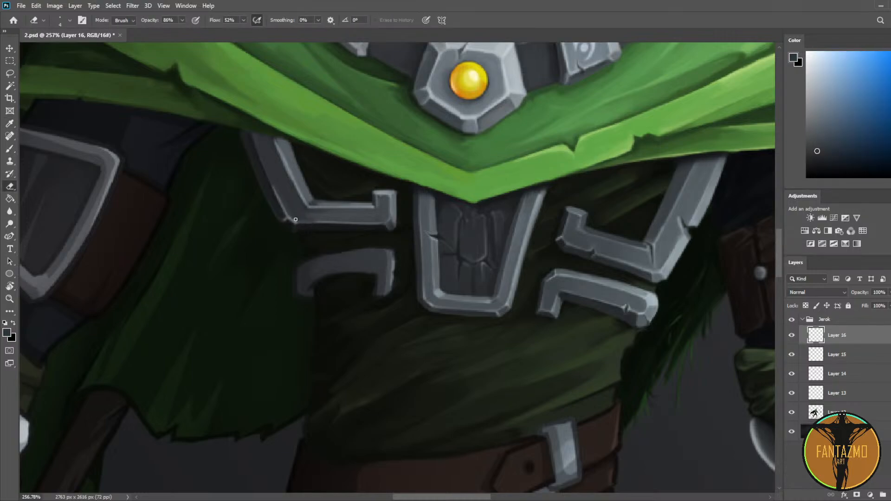
pyautogui.moveTo(278, 147); pyautogui.dragTo(304, 200)
pyautogui.scroll(-9, 276, 174)
pyautogui.hotkey('ctrl', 'shift', 'h')
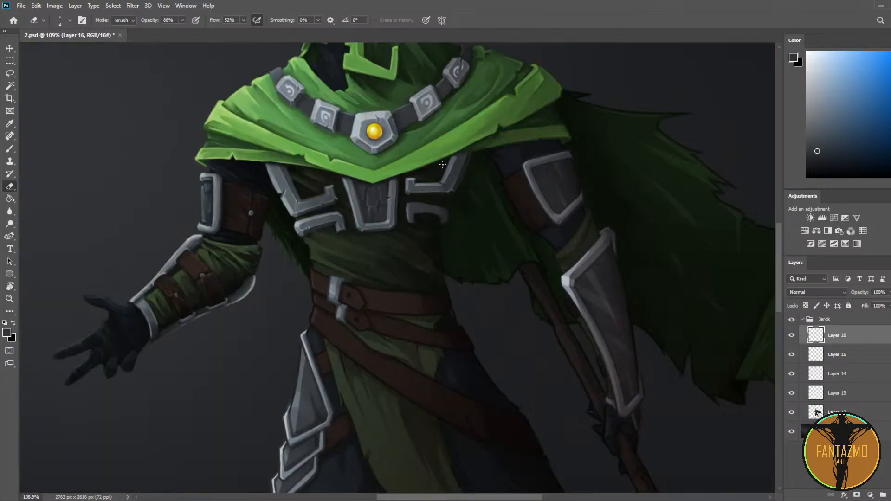
# Step: Add a new layer and paint a broad near-black shadow over the slanted bar's upper end, just beneath the cape
pyautogui.scroll(7, 495, 159)
pyautogui.scroll(3, 515, 193)
pyautogui.press('b')
pyautogui.keyDown('alt'); pyautogui.click(464, 214); pyautogui.keyUp('alt')
pyautogui.keyDown('alt'); pyautogui.click(473, 207); pyautogui.keyUp('alt')
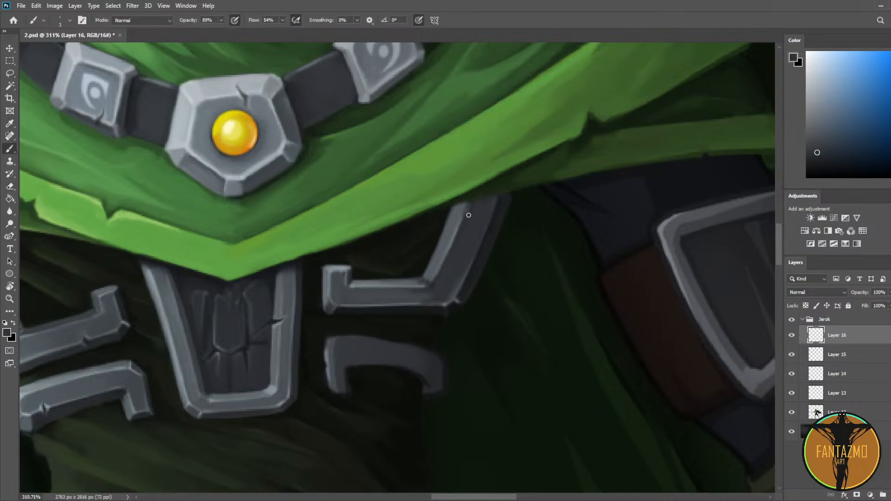
pyautogui.hotkey('ctrl', 'shift', 'alt', 'n')
pyautogui.keyDown('alt'); pyautogui.click(274, 267); pyautogui.keyUp('alt')
pyautogui.keyDown('alt'); pyautogui.click(588, 194); pyautogui.keyUp('alt')
pyautogui.press(']')
pyautogui.press(']')
pyautogui.press(']')
pyautogui.press(']')
pyautogui.press(']')
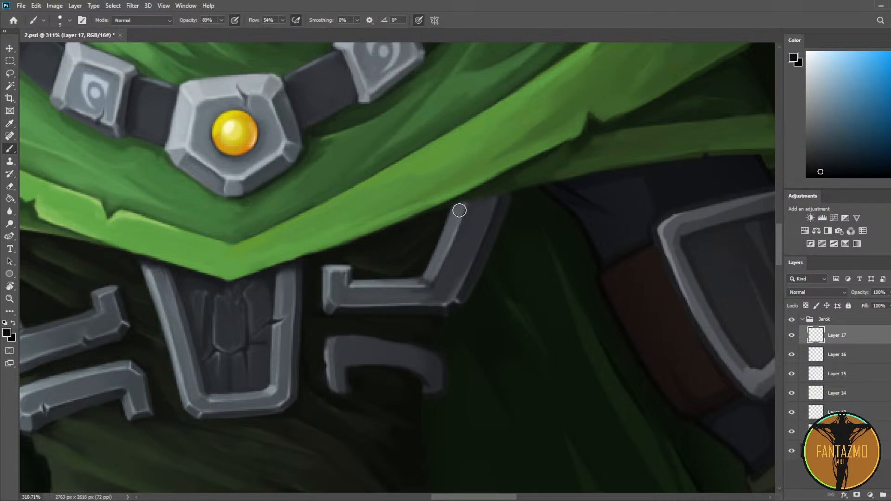
pyautogui.press(']')
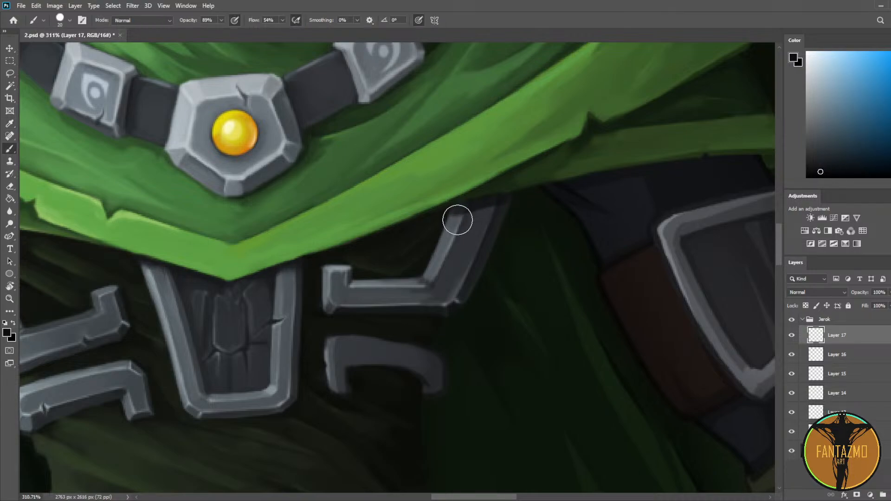
pyautogui.moveTo(459, 221)
pyautogui.mouseDown()
pyautogui.moveTo(513, 202)
pyautogui.moveTo(498, 211)
pyautogui.mouseUp()
# Step: Soften and trim the shadow beneath the cape with an enlarged eraser so it blends into the slanted bar
pyautogui.press('e')
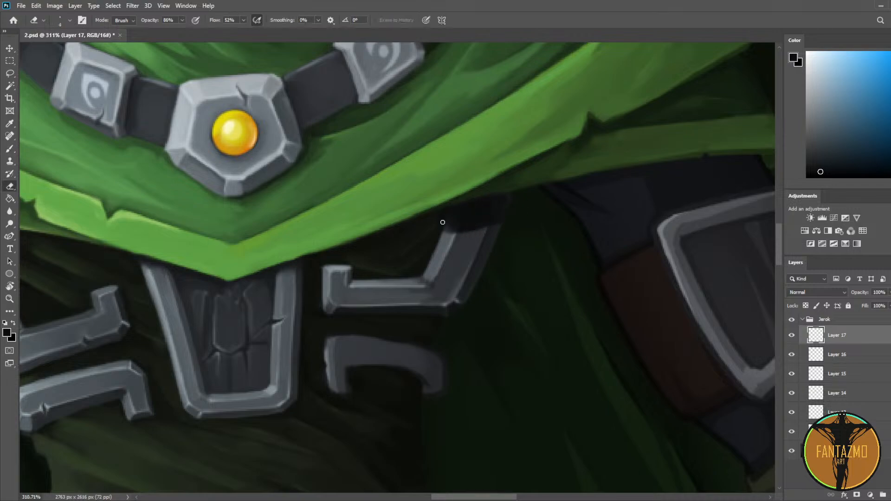
pyautogui.press(']')
pyautogui.press(']')
pyautogui.press(']')
pyautogui.press(']')
pyautogui.moveTo(506, 206); pyautogui.dragTo(493, 208)
pyautogui.press('p')
pyautogui.press('e')
pyautogui.press('[')
pyautogui.press('[')
pyautogui.press(']')
pyautogui.press(']')
pyautogui.press(']')
pyautogui.press(']')
pyautogui.moveTo(453, 232)
pyautogui.mouseDown()
pyautogui.moveTo(531, 219)
pyautogui.moveTo(466, 245)
pyautogui.mouseUp()
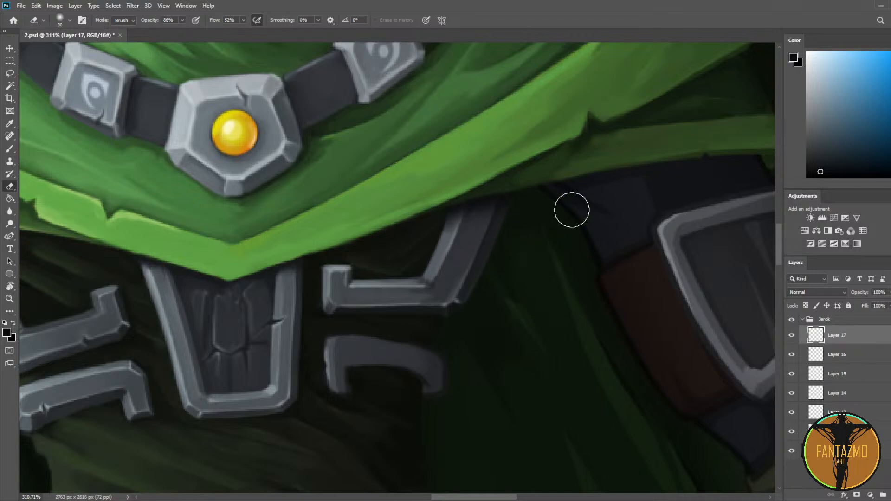
# Step: Merge all the painting layers in the Jerok group into a single layer
pyautogui.scroll(-5, 553, 195)
pyautogui.scroll(2, 594, 185)
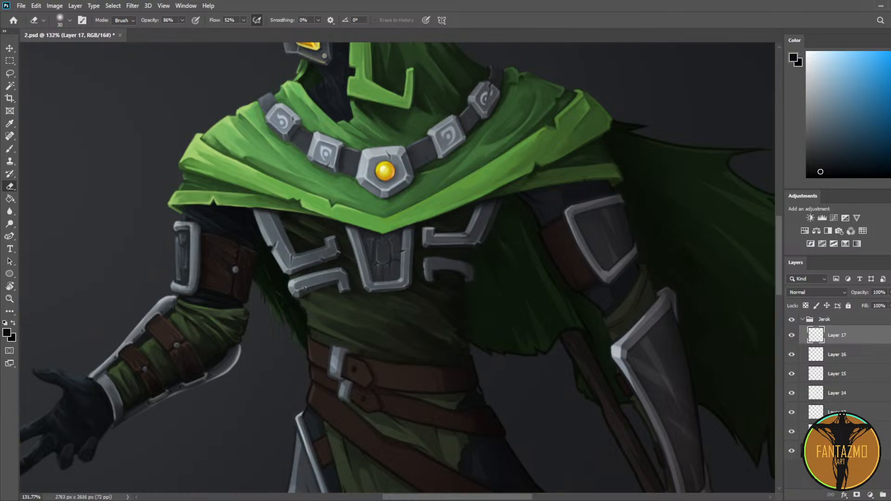
pyautogui.keyDown('shift'); pyautogui.click(812, 395); pyautogui.keyUp('shift')
pyautogui.hotkey('ctrl', 'e')
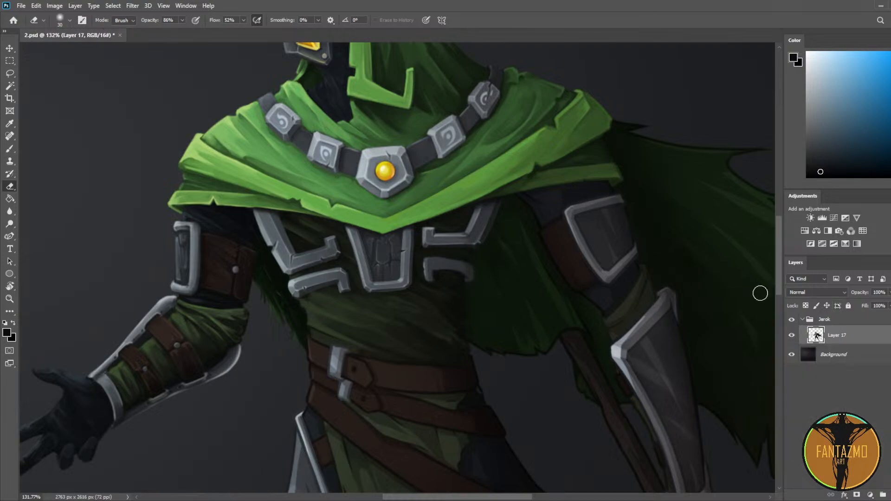
# Step: Examine the whole figure and the chest trim in both the mirrored and the normal canvas orientation
pyautogui.scroll(-3, 518, 243)
pyautogui.scroll(-5, 528, 240)
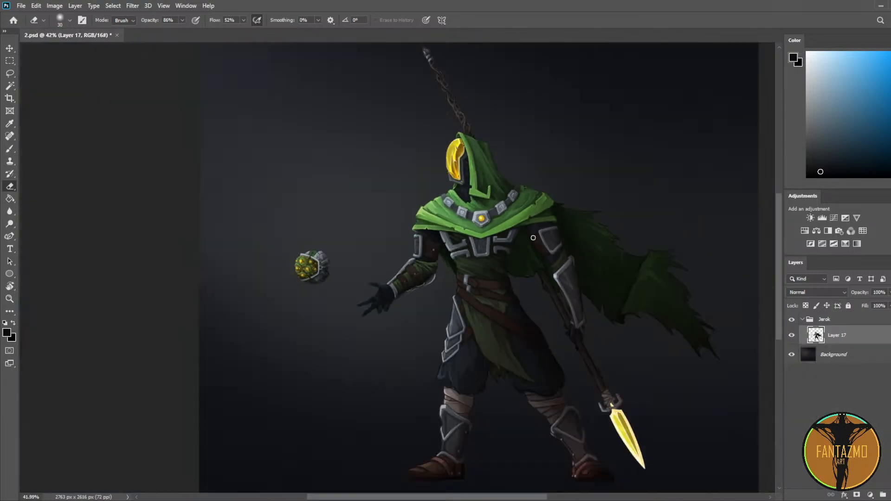
pyautogui.hotkey('ctrl', 'shift', 'h')
pyautogui.scroll(8, 502, 253)
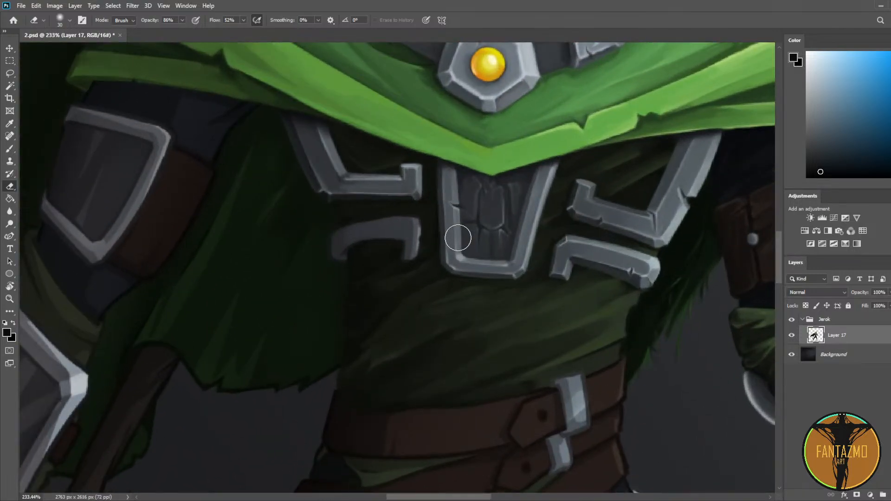
pyautogui.scroll(-5, 457, 232)
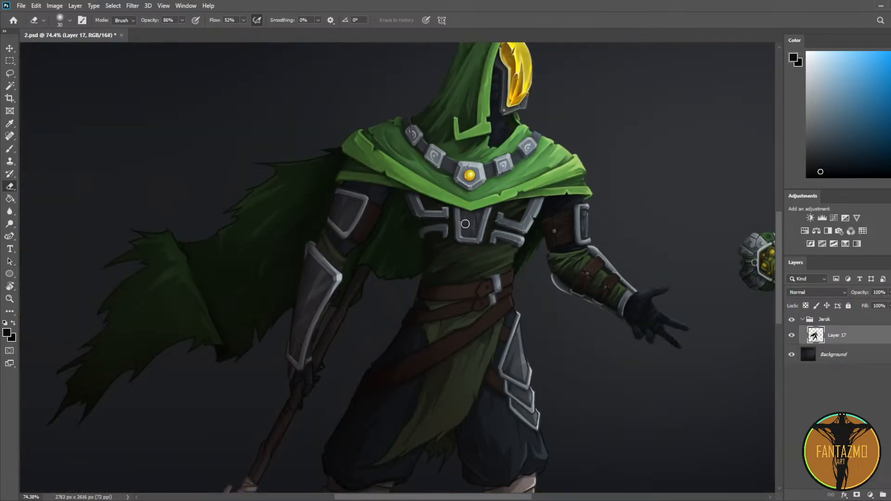
pyautogui.scroll(2, 464, 227)
pyautogui.hotkey('ctrl', 'shift', 'h')
pyautogui.scroll(3, 483, 227)
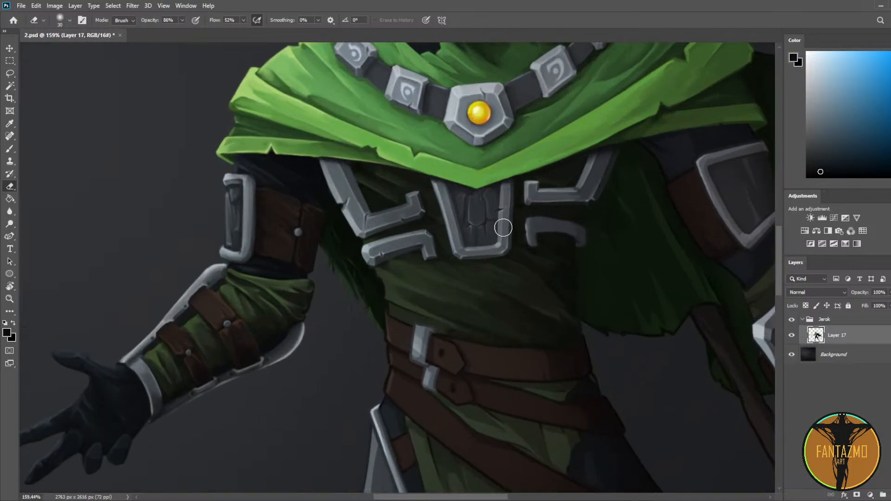
pyautogui.scroll(3, 503, 227)
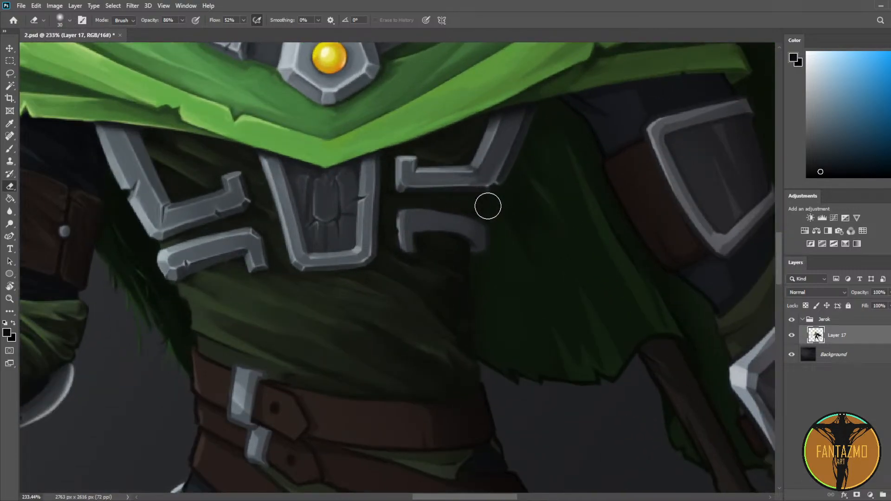
pyautogui.moveTo(480, 205); pyautogui.dragTo(488, 225)
pyautogui.scroll(1, 442, 241)
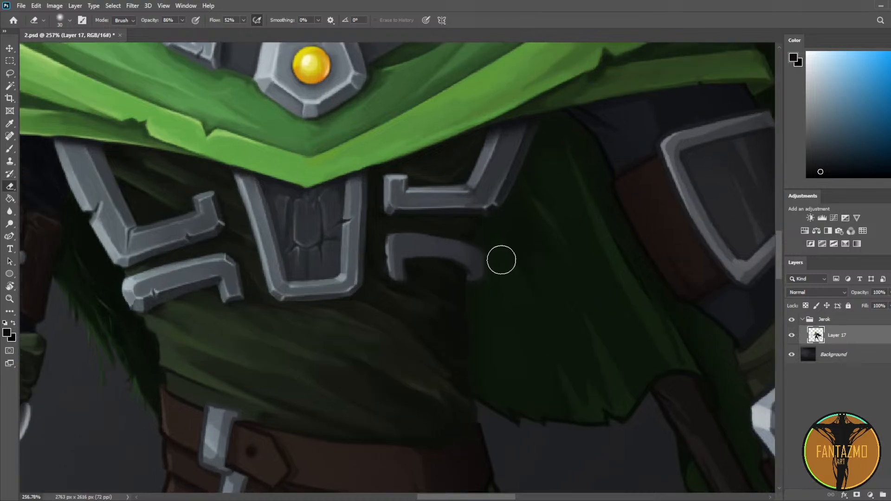
# Step: Add a new layer and paint a narrow mid-grey bevel down the inner leg of the unfinished lower trim piece
pyautogui.hotkey('ctrl', 'shift', 'alt', 'n')
pyautogui.scroll(1, 374, 308)
pyautogui.press('i')
pyautogui.click(391, 240)
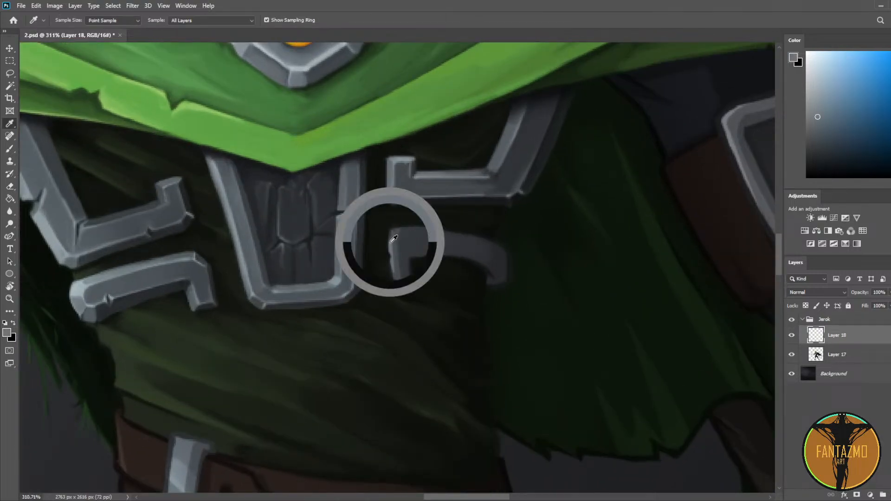
pyautogui.press('b')
pyautogui.press('[')
pyautogui.press('[')
pyautogui.press('[')
pyautogui.press('[')
pyautogui.press('[')
pyautogui.moveTo(393, 230); pyautogui.dragTo(393, 278)
# Step: Define the upper edge and face of the lower trim piece with long strokes of sampled grey
pyautogui.moveTo(416, 238)
pyautogui.mouseDown()
pyautogui.moveTo(555, 209)
pyautogui.moveTo(533, 205)
pyautogui.moveTo(618, 210)
pyautogui.mouseUp()
pyautogui.hotkey('ctrl', 'z')
pyautogui.moveTo(541, 207); pyautogui.dragTo(647, 214)
pyautogui.keyDown('alt'); pyautogui.click(568, 216); pyautogui.keyUp('alt')
pyautogui.moveTo(546, 212); pyautogui.dragTo(633, 213)
# Step: Flip the canvas back to normal and straighten the lower trim piece's upper bevel with long mid-grey strokes
pyautogui.scroll(-6, 308, 226)
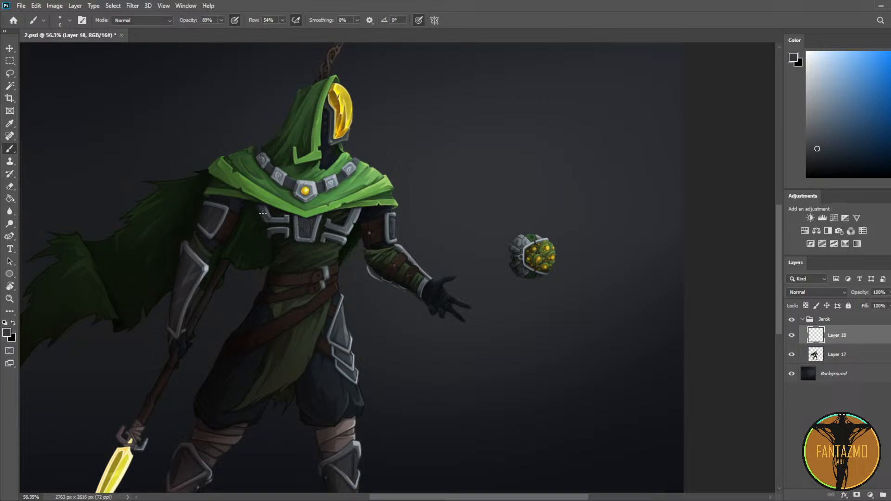
pyautogui.scroll(5, 262, 214)
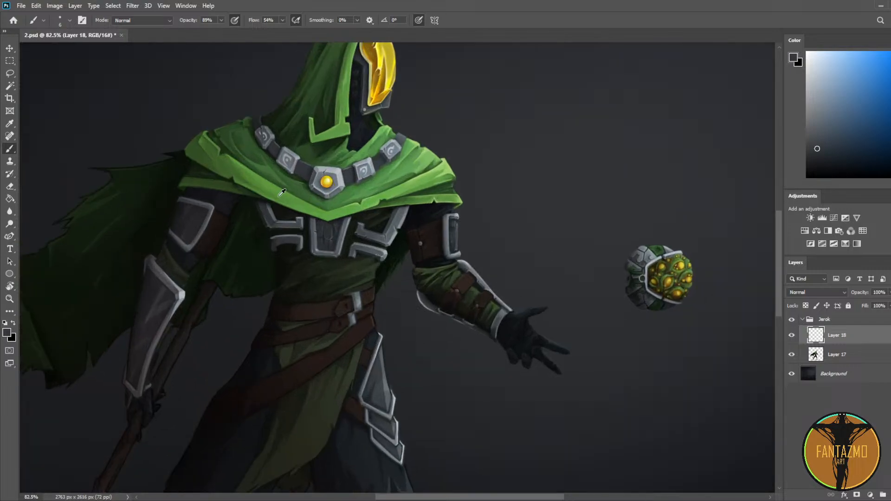
pyautogui.hotkey('ctrl', 'shift', 'h')
pyautogui.moveTo(651, 231); pyautogui.dragTo(518, 208)
pyautogui.scroll(5, 271, 231)
pyautogui.moveTo(310, 224); pyautogui.dragTo(535, 206)
pyautogui.scroll(2, 575, 221)
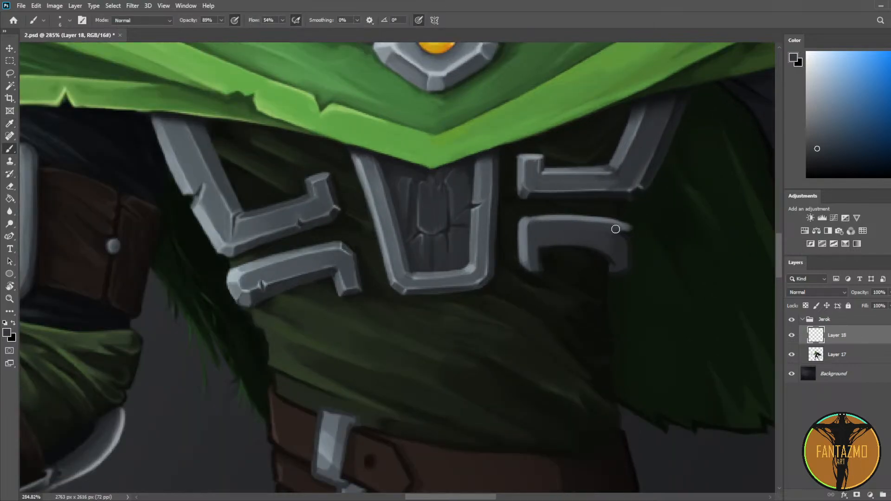
pyautogui.keyDown('alt'); pyautogui.click(541, 213); pyautogui.keyUp('alt')
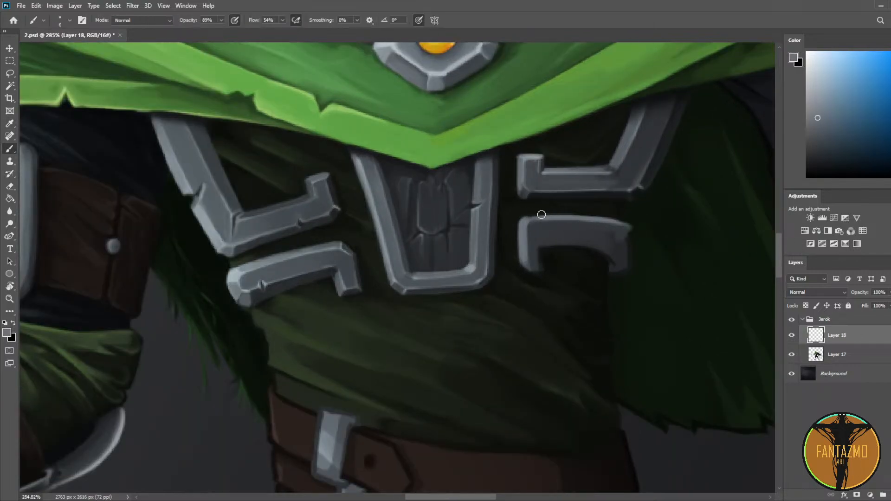
pyautogui.moveTo(533, 217); pyautogui.dragTo(611, 217)
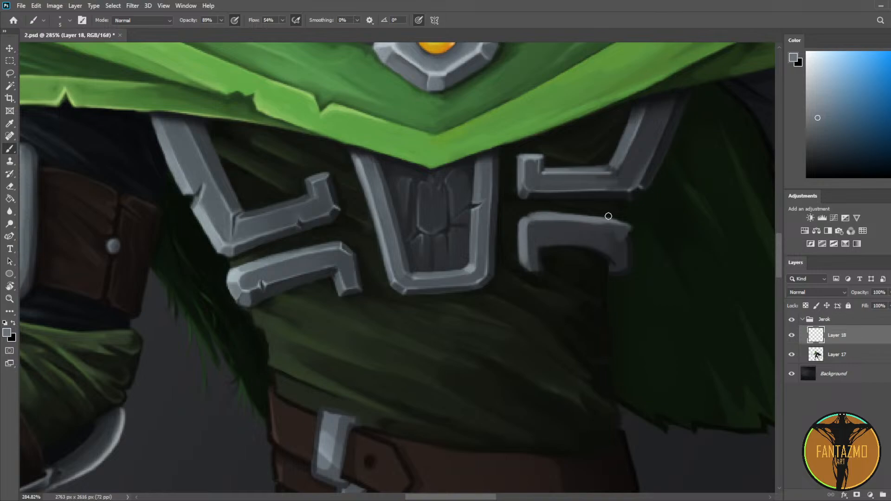
pyautogui.moveTo(532, 216); pyautogui.dragTo(611, 220)
# Step: Refine the bevelled corner and inner leg of the lower trim piece with light and dark greys sampled from it
pyautogui.keyDown('alt'); pyautogui.click(533, 228); pyautogui.keyUp('alt')
pyautogui.keyDown('alt'); pyautogui.click(536, 225); pyautogui.keyUp('alt')
pyautogui.moveTo(535, 226)
pyautogui.mouseDown()
pyautogui.moveTo(531, 235)
pyautogui.moveTo(531, 227)
pyautogui.mouseUp()
pyautogui.keyDown('alt'); pyautogui.click(535, 216); pyautogui.keyUp('alt')
pyautogui.keyDown('alt'); pyautogui.click(536, 227); pyautogui.keyUp('alt')
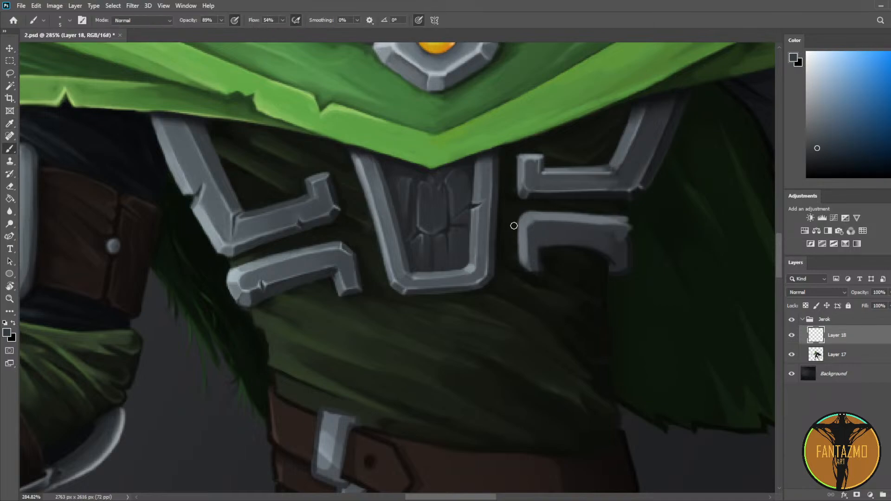
pyautogui.keyDown('alt'); pyautogui.click(525, 234); pyautogui.keyUp('alt')
pyautogui.keyDown('alt'); pyautogui.click(526, 245); pyautogui.keyUp('alt')
# Step: Extend the lower trim piece's face in grey and square off its outer leg
pyautogui.keyDown('alt'); pyautogui.click(555, 216); pyautogui.keyUp('alt')
pyautogui.moveTo(538, 220)
pyautogui.mouseDown()
pyautogui.moveTo(629, 227)
pyautogui.moveTo(594, 227)
pyautogui.moveTo(617, 234)
pyautogui.moveTo(612, 240)
pyautogui.moveTo(622, 215)
pyautogui.moveTo(623, 265)
pyautogui.mouseUp()
pyautogui.keyDown('alt'); pyautogui.click(615, 235); pyautogui.keyUp('alt')
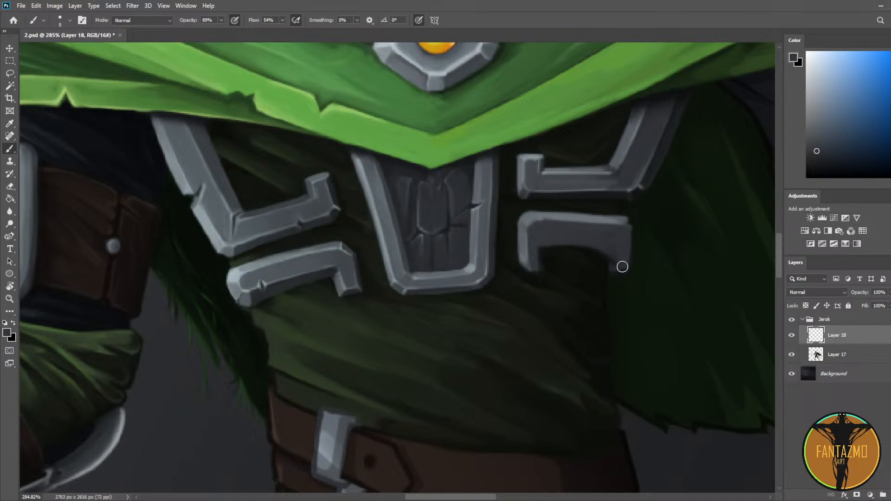
# Step: Shade the underside and inner sides of the lower trim piece's legs with near-black sampled below the upper trim
pyautogui.press('alt')
pyautogui.keyDown('alt'); pyautogui.click(619, 194); pyautogui.keyUp('alt')
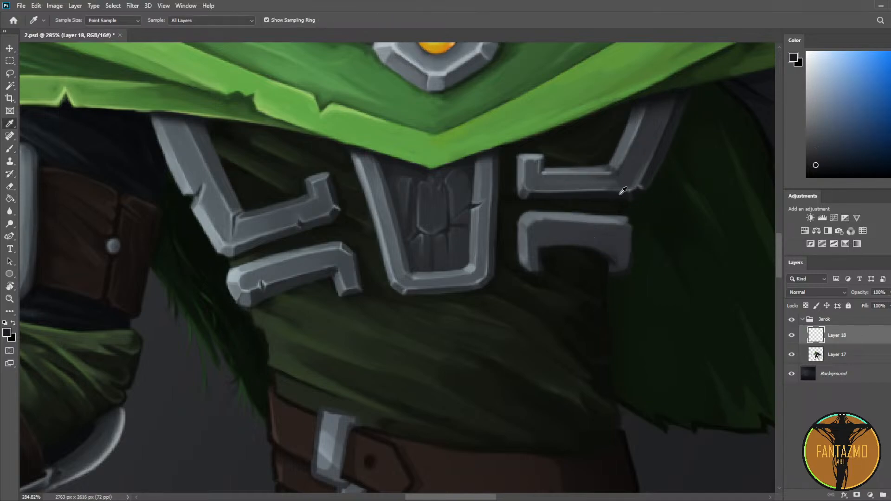
pyautogui.moveTo(550, 245)
pyautogui.mouseDown()
pyautogui.moveTo(594, 247)
pyautogui.moveTo(542, 243)
pyautogui.moveTo(601, 247)
pyautogui.moveTo(546, 245)
pyautogui.moveTo(542, 262)
pyautogui.moveTo(543, 246)
pyautogui.moveTo(587, 242)
pyautogui.moveTo(558, 196)
pyautogui.mouseUp()
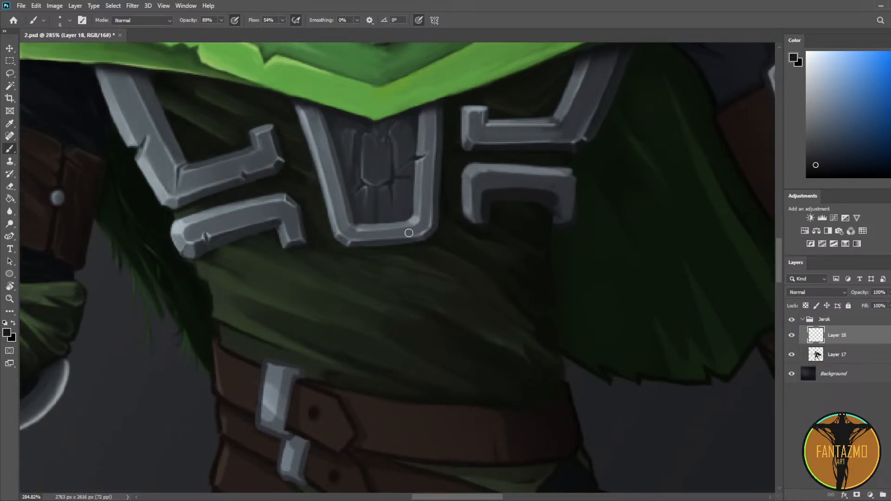
pyautogui.moveTo(258, 249); pyautogui.dragTo(341, 245)
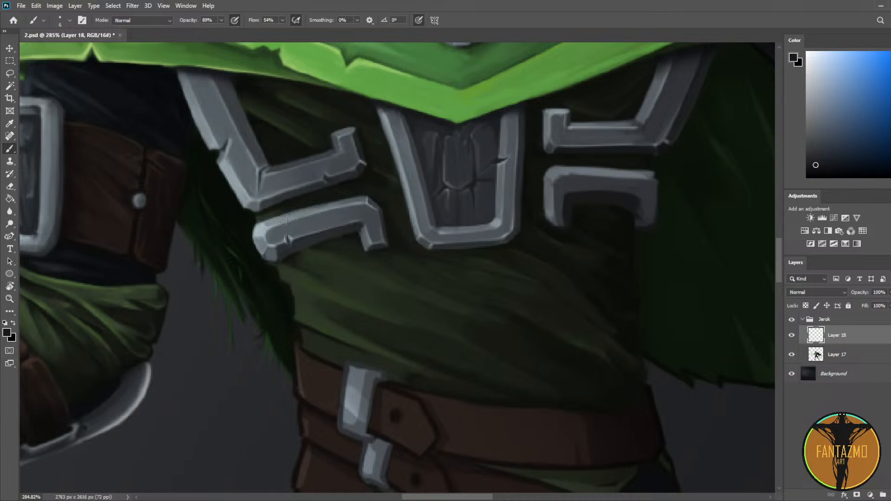
# Step: On a new layer, extend the outer leg of the lower trim piece downward in its sampled grey and trim the stroke with a smaller eraser
pyautogui.hotkey('ctrl', 'shift', 'alt', 'n')
pyautogui.keyDown('alt'); pyautogui.click(261, 252); pyautogui.keyUp('alt')
pyautogui.moveTo(261, 250); pyautogui.dragTo(276, 277)
pyautogui.hotkey('ctrl', 'z')
pyautogui.moveTo(258, 248); pyautogui.dragTo(279, 286)
pyautogui.press('e')
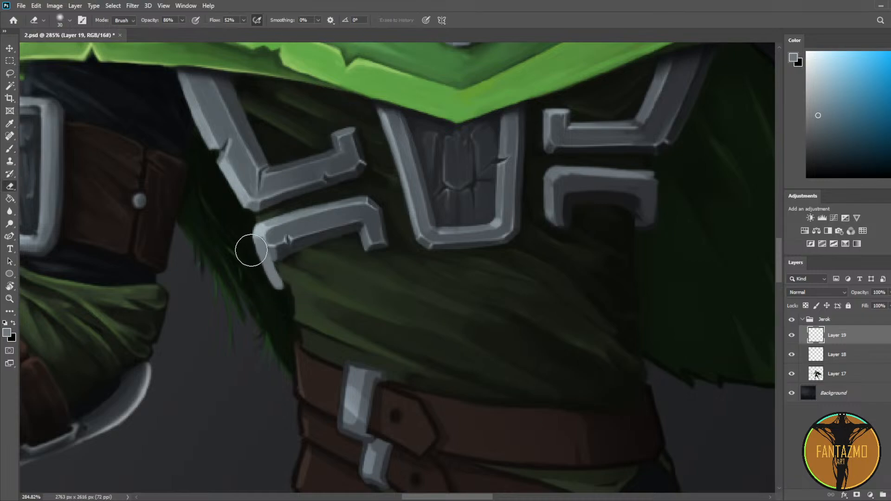
pyautogui.press('[')
pyautogui.press('[')
pyautogui.press('[')
pyautogui.press('[')
pyautogui.press('[')
pyautogui.press('[')
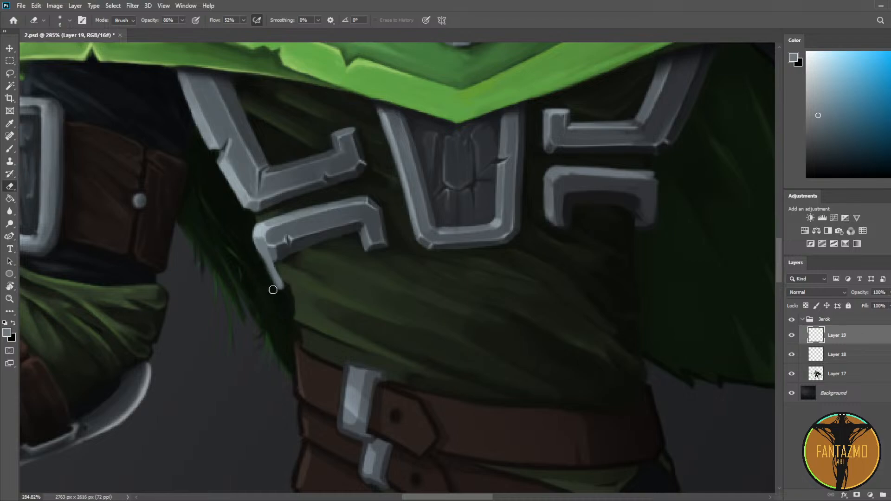
# Step: Shade the extended outer leg with dark and lighter greys sampled from the lower trim piece
pyautogui.press('i')
pyautogui.click(274, 252)
pyautogui.keyDown('alt'); pyautogui.click(272, 260); pyautogui.keyUp('alt')
pyautogui.moveTo(258, 241); pyautogui.dragTo(281, 285)
pyautogui.keyDown('alt'); pyautogui.click(262, 242); pyautogui.keyUp('alt')
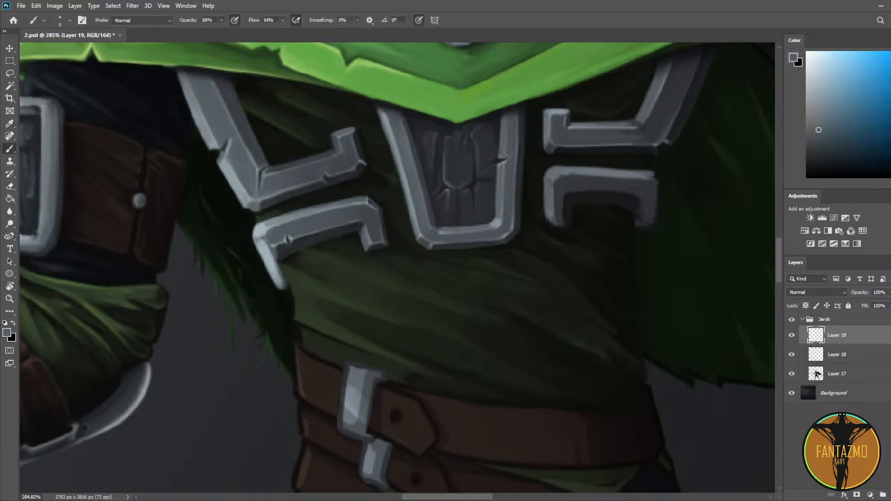
pyautogui.keyDown('alt'); pyautogui.click(272, 265); pyautogui.keyUp('alt')
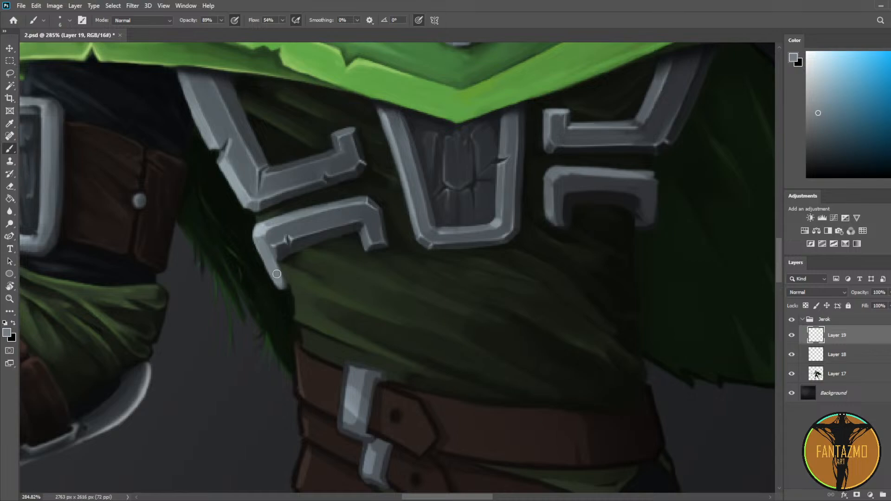
# Step: Shorten the extended outer leg by erasing its tip and darken its inner side with a sampled dark grey
pyautogui.press('e')
pyautogui.press('b')
pyautogui.keyDown('alt'); pyautogui.click(282, 266); pyautogui.keyUp('alt')
pyautogui.press('e')
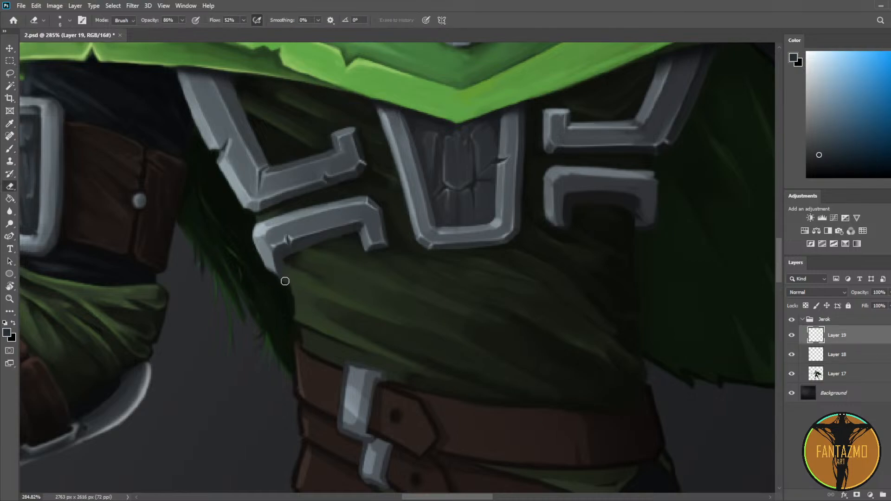
# Step: Clean up the outer edge and corner of the lower trim piece's outer leg with a fine eraser
pyautogui.press('b')
pyautogui.keyDown('alt'); pyautogui.click(264, 256); pyautogui.keyUp('alt')
pyautogui.press('e')
pyautogui.press(']')
pyautogui.press('[')
pyautogui.moveTo(252, 242); pyautogui.dragTo(270, 275)
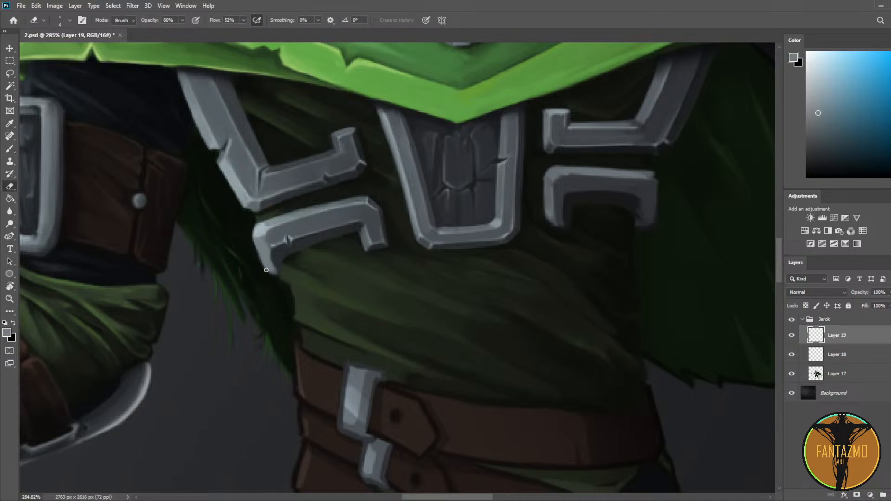
pyautogui.moveTo(254, 246); pyautogui.dragTo(253, 237)
pyautogui.press('b')
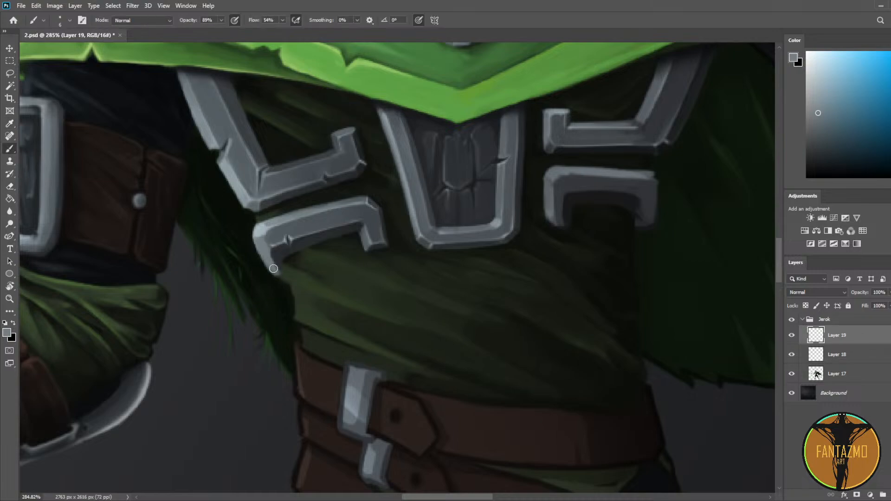
# Step: Define the outer leg's inner side and tip with dark grey and dark green sampled from the trim and the cloth beside it
pyautogui.keyDown('alt'); pyautogui.click(284, 260); pyautogui.keyUp('alt')
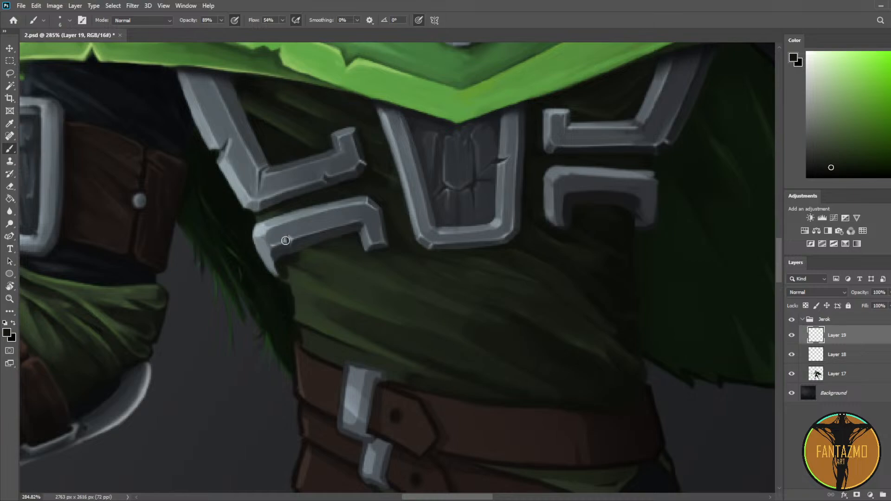
pyautogui.keyDown('alt'); pyautogui.click(268, 248); pyautogui.keyUp('alt')
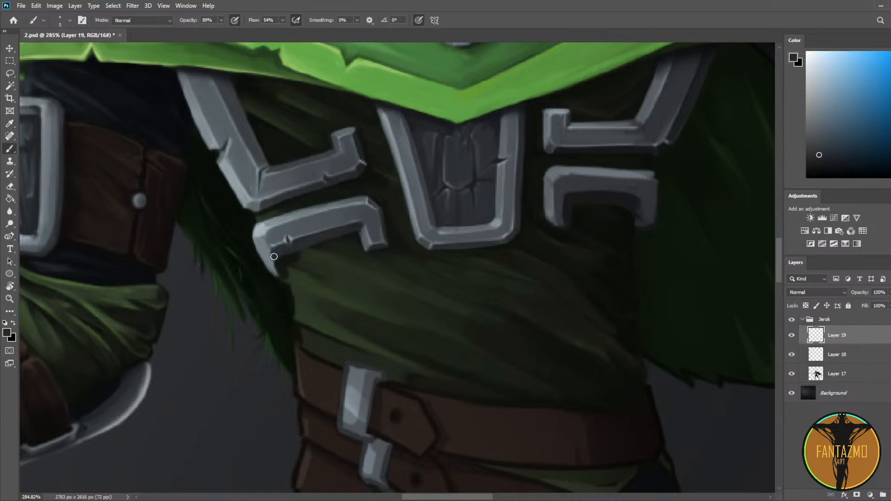
pyautogui.press('e')
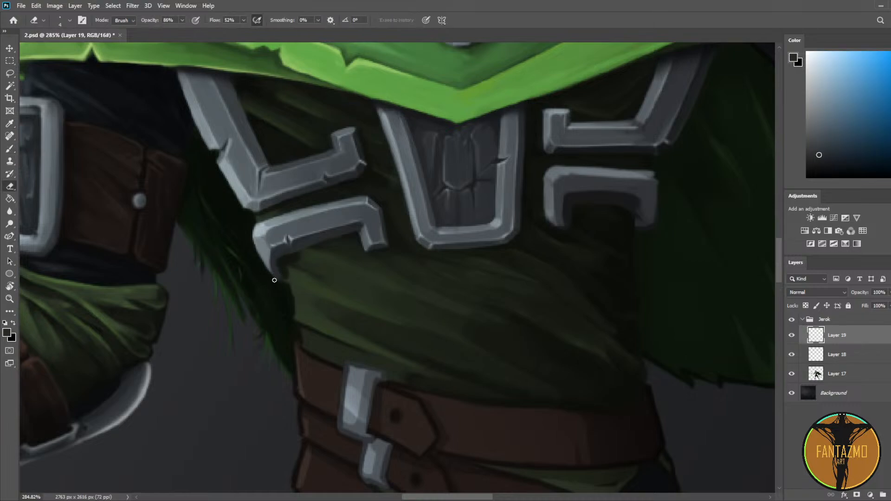
pyautogui.press('b')
pyautogui.keyDown('alt'); pyautogui.click(281, 277); pyautogui.keyUp('alt')
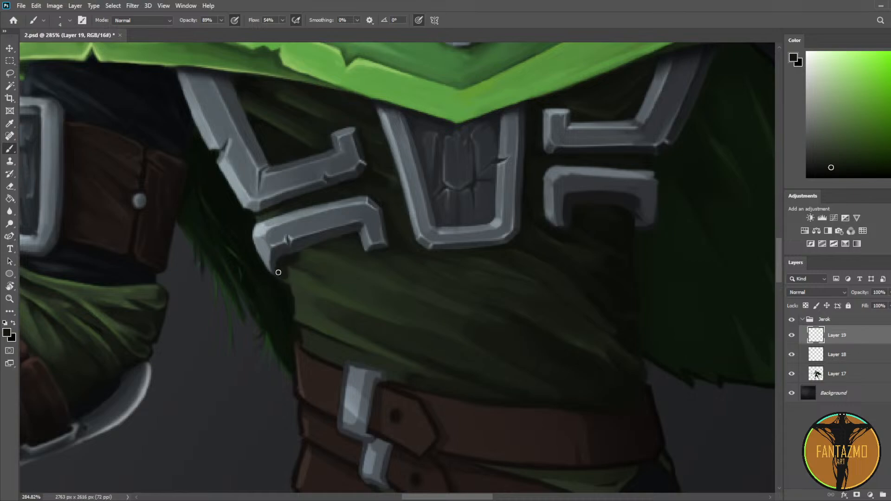
pyautogui.keyDown('alt'); pyautogui.click(284, 274); pyautogui.keyUp('alt')
pyautogui.keyDown('alt'); pyautogui.click(277, 265); pyautogui.keyUp('alt')
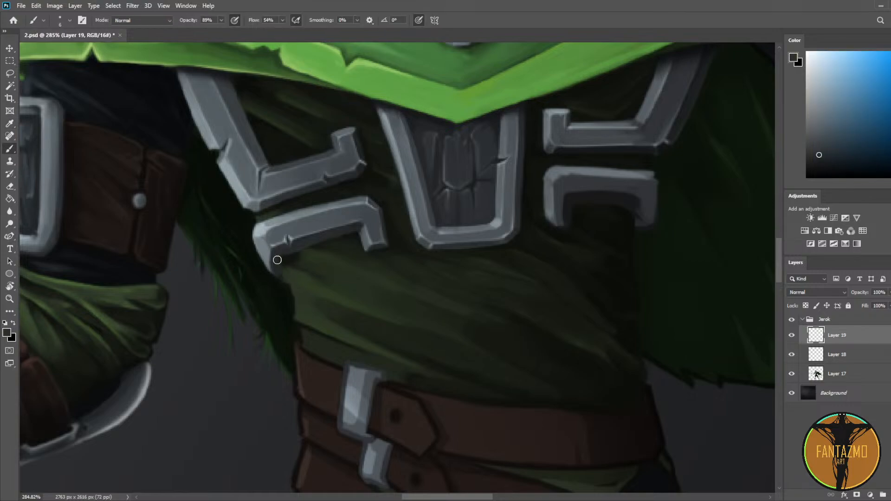
pyautogui.keyDown('alt'); pyautogui.click(282, 268); pyautogui.keyUp('alt')
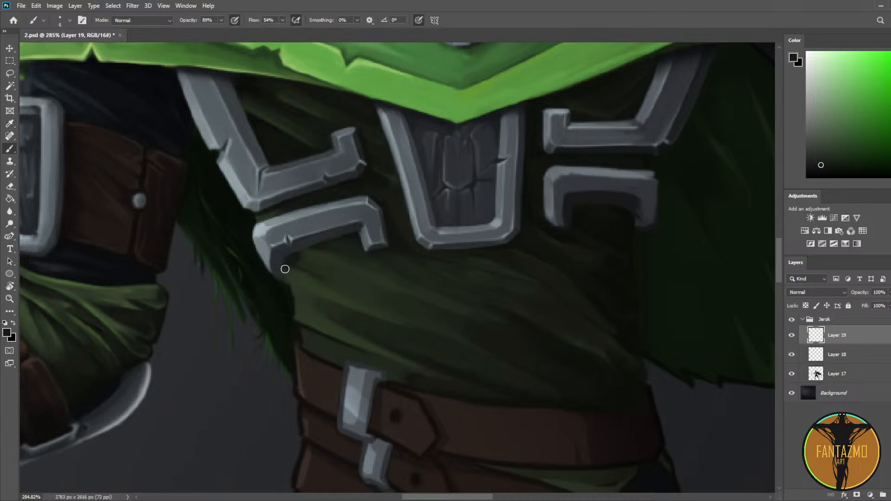
# Step: Flip the canvas and paint a dark green shadow on the cloth beneath the outer leg, softening it with the eraser
pyautogui.scroll(-6, 219, 248)
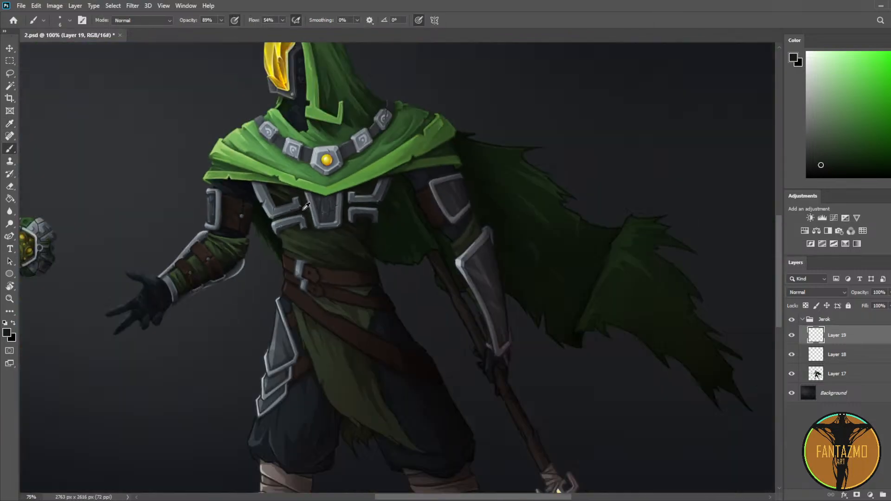
pyautogui.scroll(8, 361, 240)
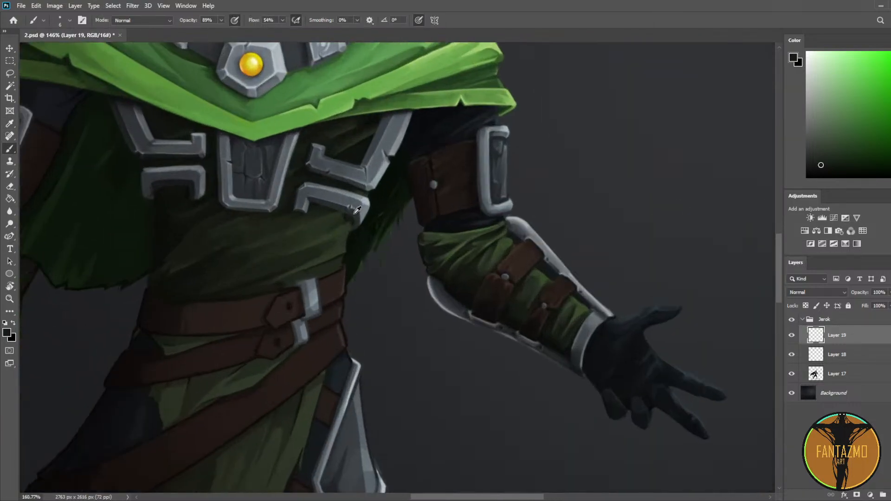
pyautogui.press('[')
pyautogui.press('[')
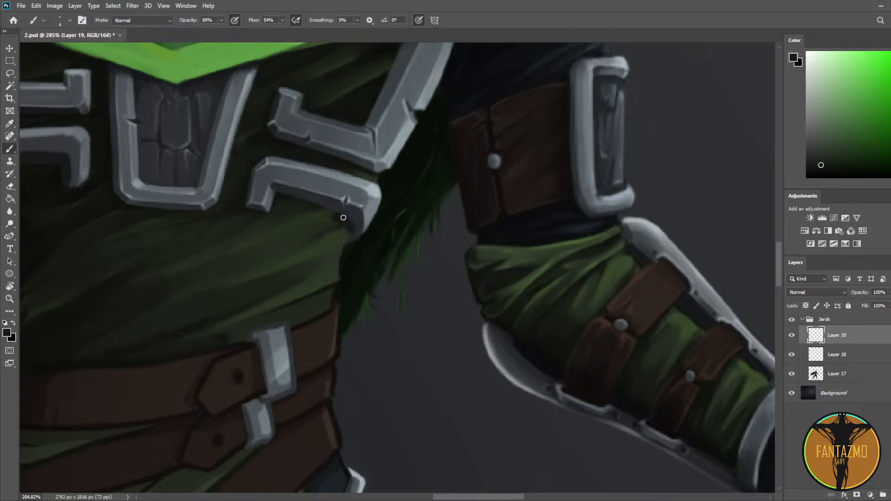
pyautogui.keyDown('alt'); pyautogui.click(286, 188); pyautogui.keyUp('alt')
pyautogui.keyDown('alt'); pyautogui.click(332, 231); pyautogui.keyUp('alt')
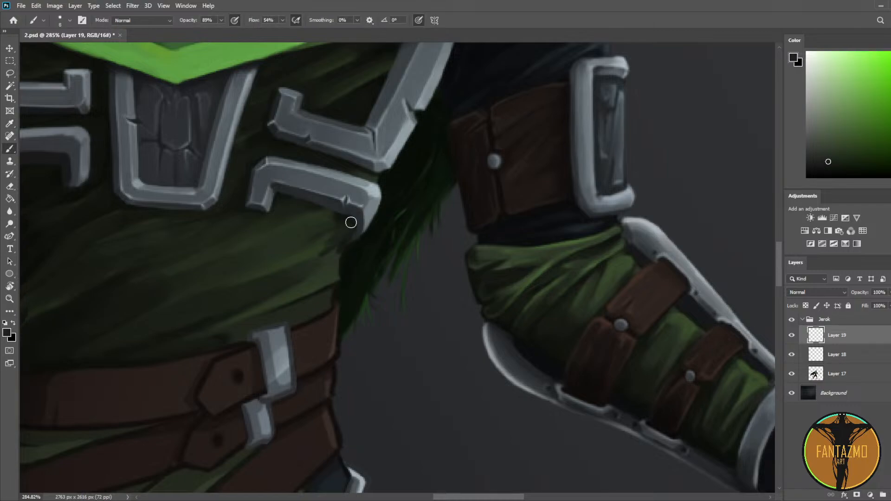
pyautogui.press('e')
pyautogui.press(']')
pyautogui.press(']')
pyautogui.moveTo(345, 226)
pyautogui.mouseDown()
pyautogui.moveTo(318, 252)
pyautogui.moveTo(335, 238)
pyautogui.mouseUp()
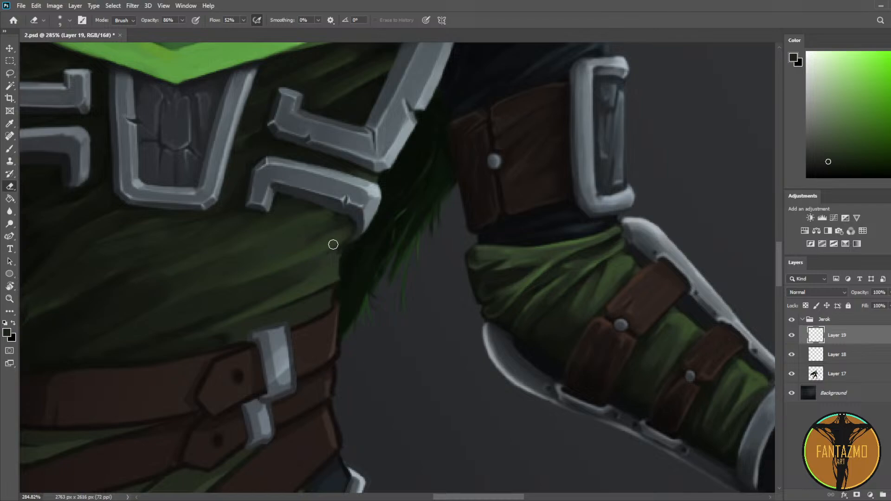
# Step: On a new layer, paint lighter green highlights on the cloth folds below the outer leg and soften them with the eraser
pyautogui.hotkey('ctrl', 'shift', 'alt', 'n')
pyautogui.click(836, 147)
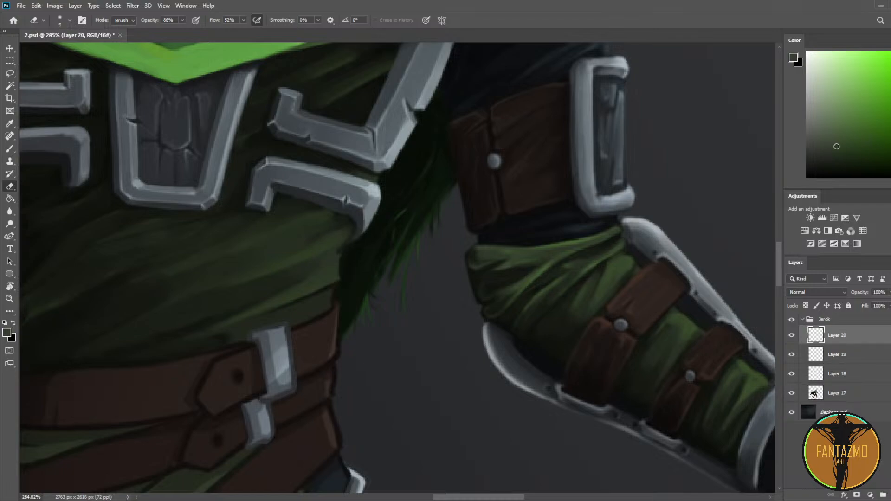
pyautogui.press('b')
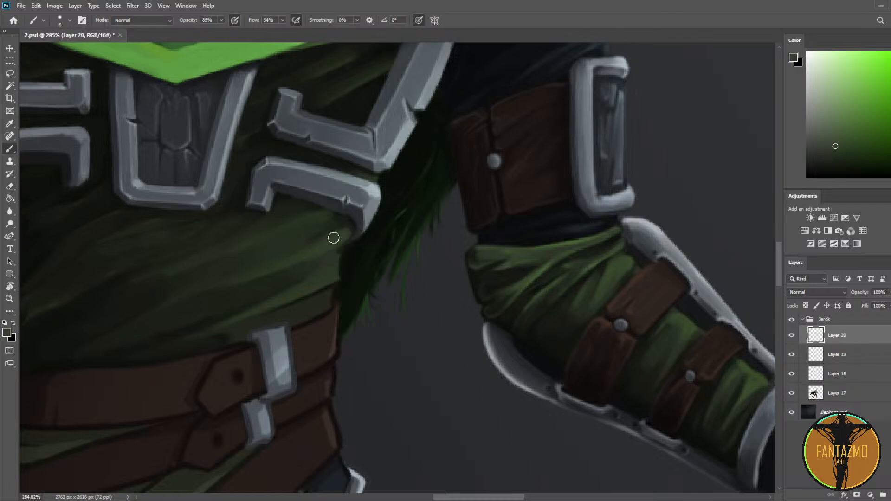
pyautogui.click(845, 134)
pyautogui.press('e')
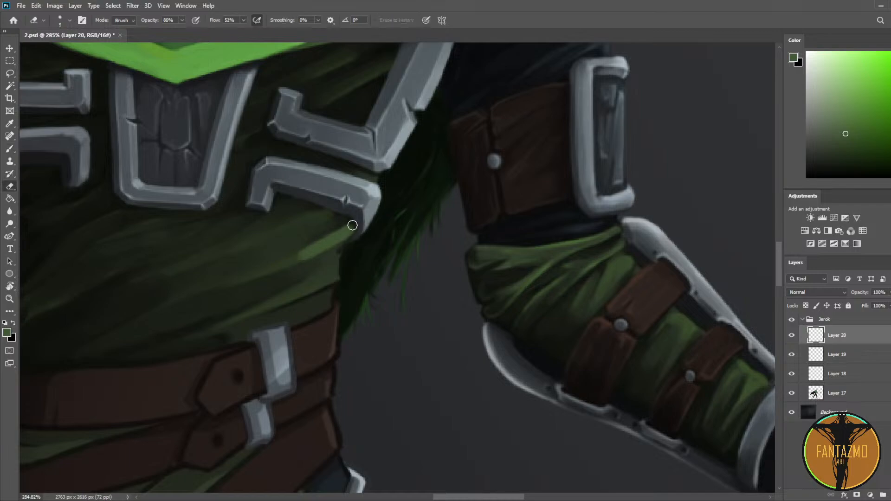
pyautogui.press('b')
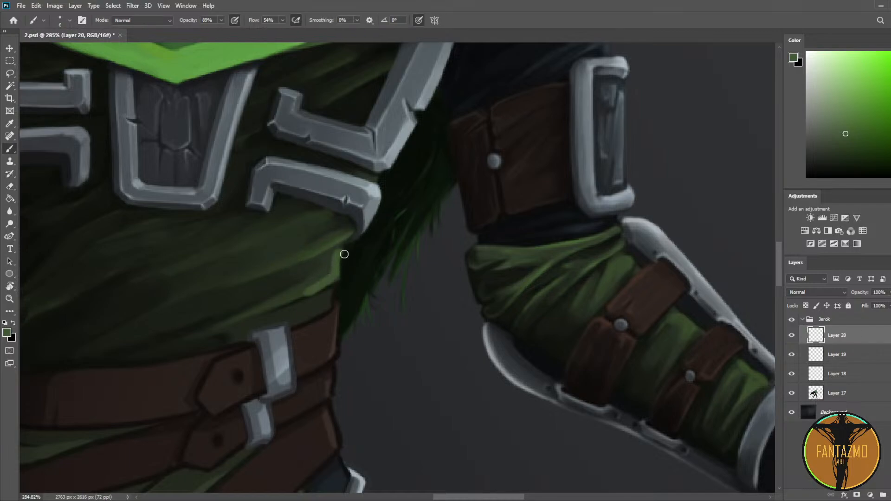
pyautogui.press('e')
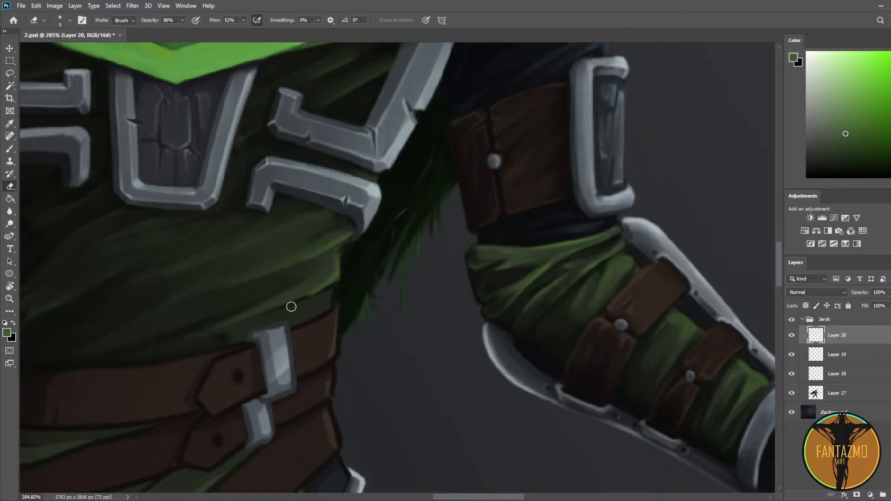
# Step: Paint a bright green edge along the cloth fold above the belt and darken beneath it with sampled dark greens
pyautogui.press('b')
pyautogui.moveTo(337, 281); pyautogui.dragTo(268, 311)
pyautogui.keyDown('alt'); pyautogui.click(242, 331); pyautogui.keyUp('alt')
pyautogui.keyDown('alt'); pyautogui.click(200, 344); pyautogui.keyUp('alt')
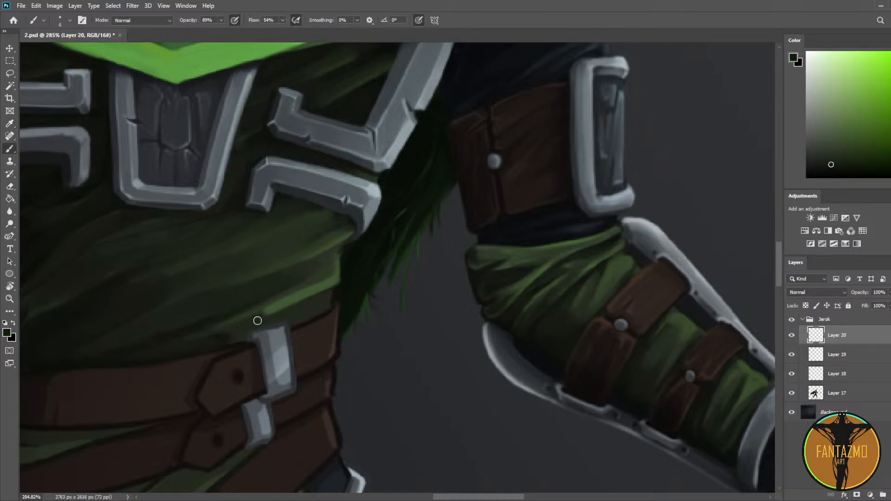
pyautogui.keyDown('alt'); pyautogui.click(333, 292); pyautogui.keyUp('alt')
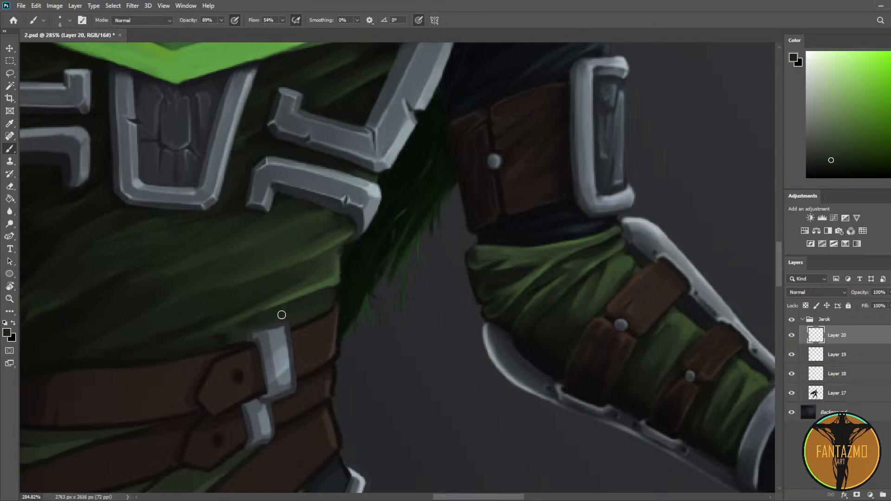
# Step: Blend the cloth fold's side with greens sampled from it and flip the canvas back to normal
pyautogui.keyDown('alt'); pyautogui.click(324, 278); pyautogui.keyUp('alt')
pyautogui.keyDown('alt'); pyautogui.click(329, 272); pyautogui.keyUp('alt')
pyautogui.keyDown('alt'); pyautogui.click(327, 269); pyautogui.keyUp('alt')
pyautogui.keyDown('alt'); pyautogui.click(333, 263); pyautogui.keyUp('alt')
pyautogui.scroll(-6, 326, 265)
pyautogui.press('F2')
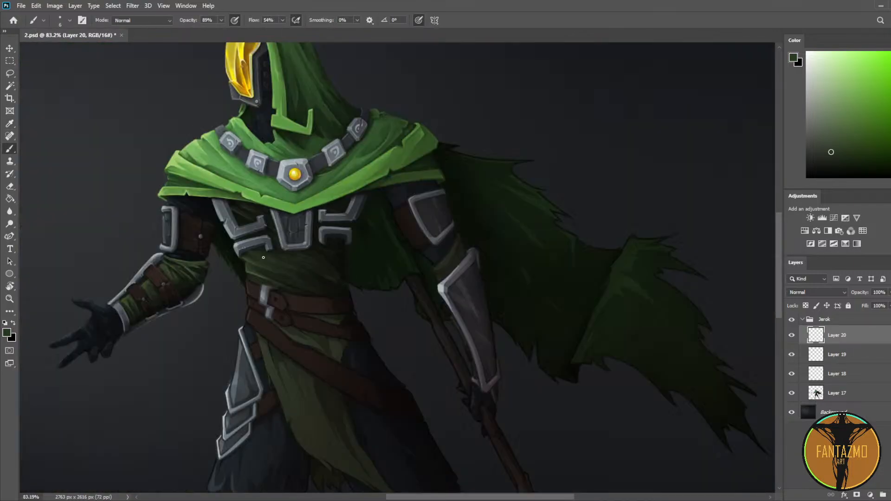
# Step: Sharpen the lower trim piece's outer corner with dark grey and highlight the outer leg's edge with sampled light grey
pyautogui.scroll(4, 225, 258)
pyautogui.scroll(3, 226, 255)
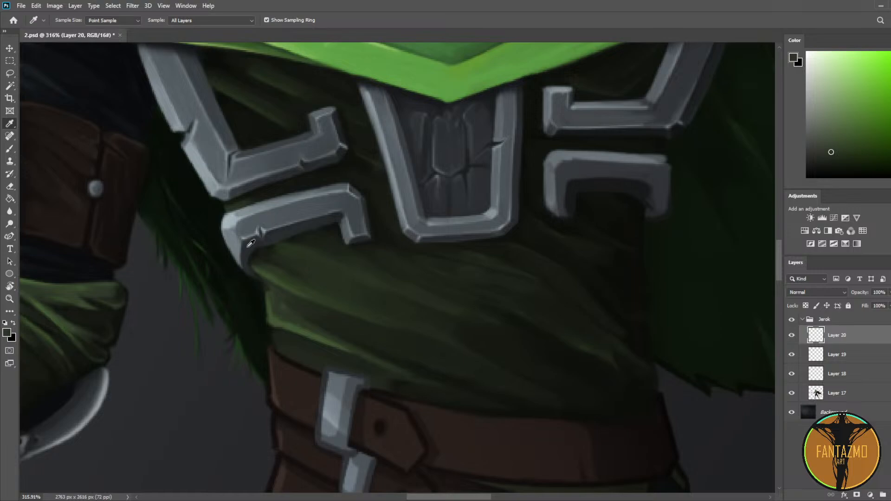
pyautogui.keyDown('alt'); pyautogui.click(236, 255); pyautogui.keyUp('alt')
pyautogui.moveTo(236, 255); pyautogui.dragTo(240, 239)
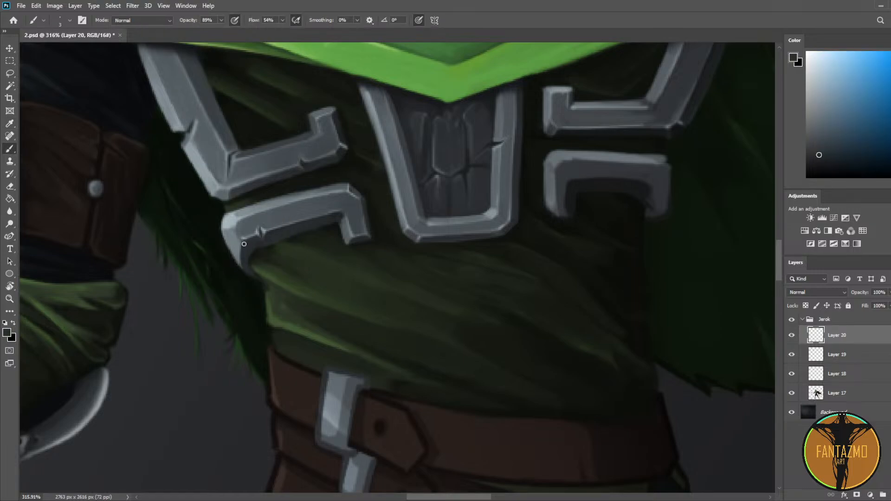
pyautogui.keyDown('alt'); pyautogui.click(240, 231); pyautogui.keyUp('alt')
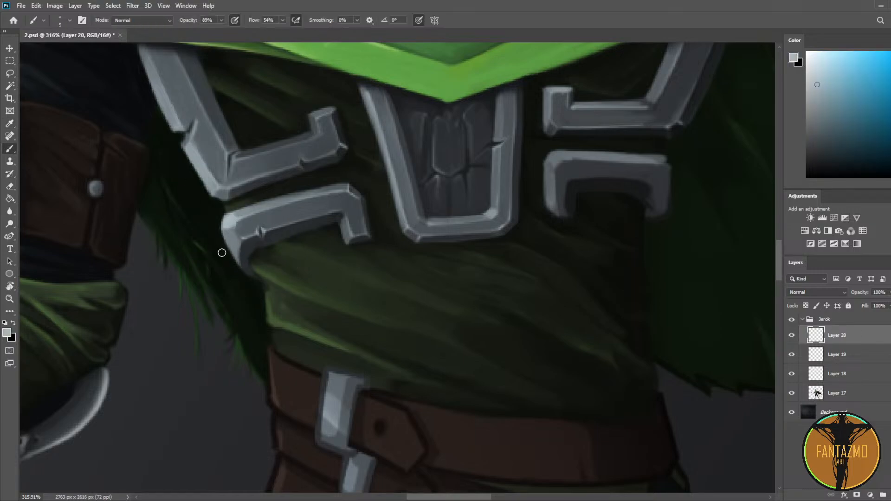
pyautogui.press('[')
pyautogui.moveTo(224, 233); pyautogui.dragTo(251, 275)
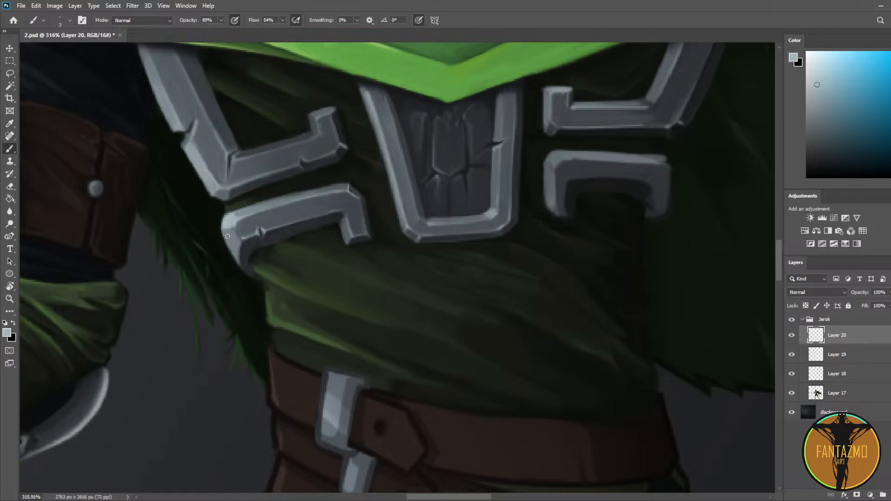
# Step: Deepen the shading on the outer leg's inner side and tip with dark greys sampled from the trim
pyautogui.keyDown('alt'); pyautogui.click(243, 263); pyautogui.keyUp('alt')
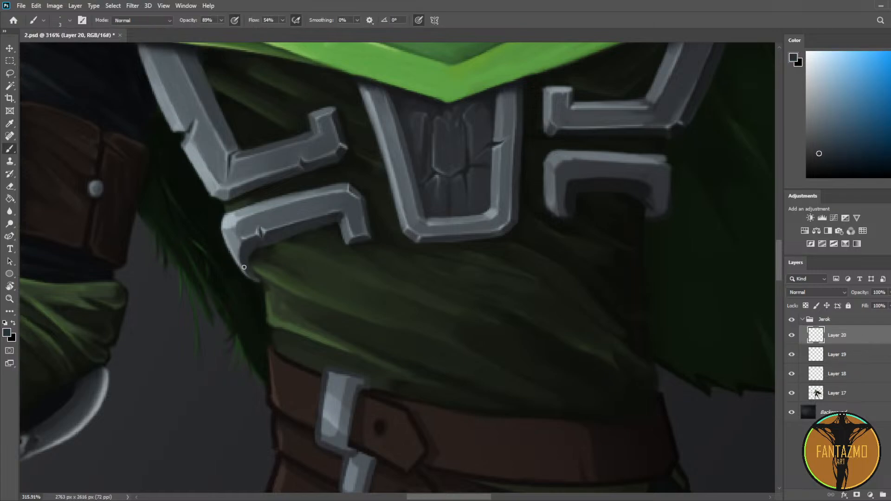
pyautogui.keyDown('alt'); pyautogui.click(330, 213); pyautogui.keyUp('alt')
pyautogui.keyDown('alt'); pyautogui.click(710, 159); pyautogui.keyUp('alt')
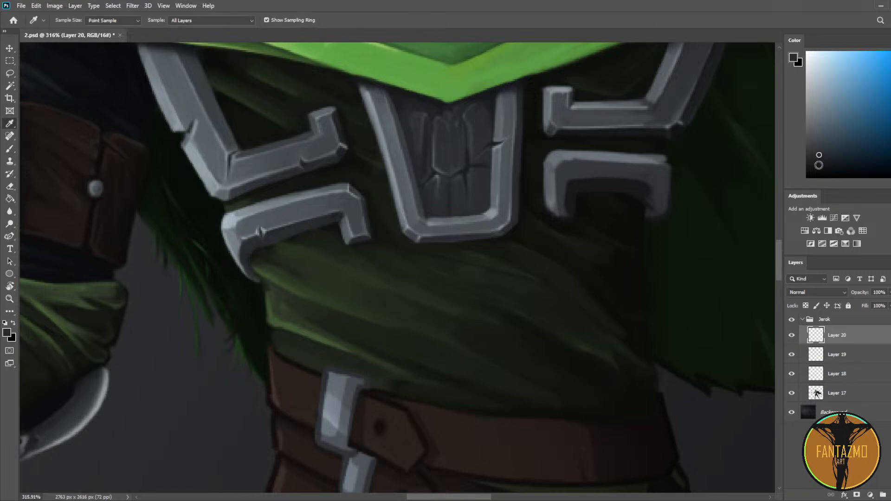
pyautogui.keyDown('alt'); pyautogui.click(246, 249); pyautogui.keyUp('alt')
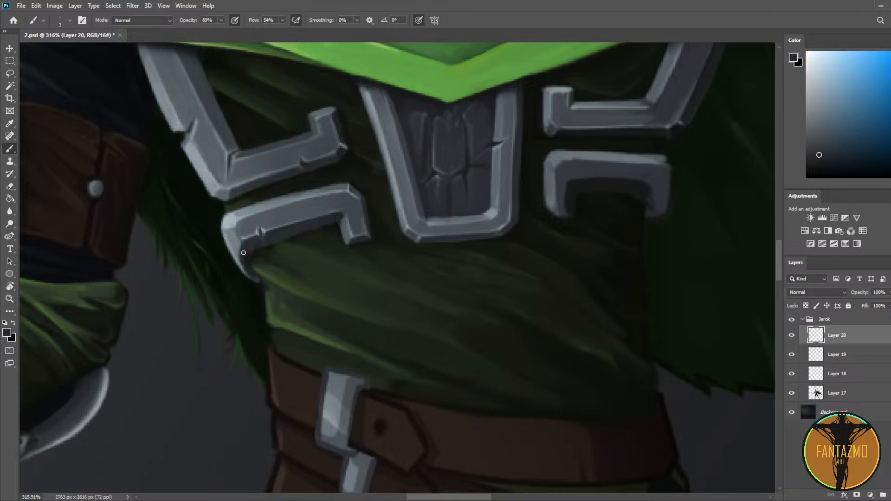
pyautogui.keyDown('alt'); pyautogui.click(250, 253); pyautogui.keyUp('alt')
pyautogui.keyDown('alt'); pyautogui.click(248, 265); pyautogui.keyUp('alt')
pyautogui.keyDown('alt'); pyautogui.click(234, 258); pyautogui.keyUp('alt')
pyautogui.keyDown('alt'); pyautogui.click(254, 250); pyautogui.keyUp('alt')
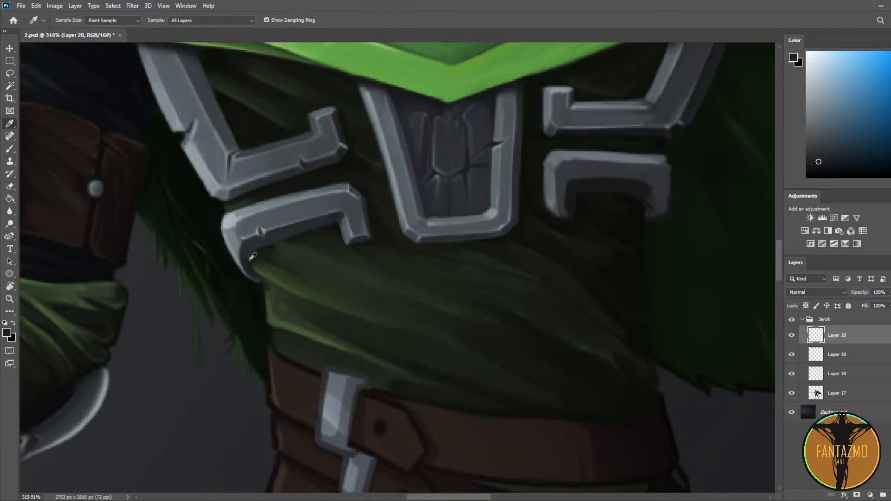
pyautogui.keyDown('alt'); pyautogui.click(255, 240); pyautogui.keyUp('alt')
pyautogui.keyDown('alt'); pyautogui.click(249, 258); pyautogui.keyUp('alt')
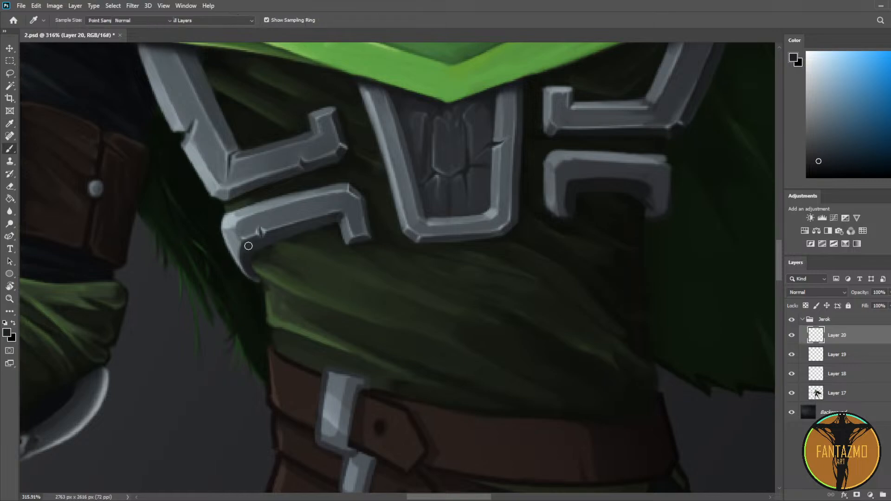
# Step: Deepen the shading along the lower trim piece's underside with dark greys sampled from it
pyautogui.keyDown('alt'); pyautogui.click(278, 238); pyautogui.keyUp('alt')
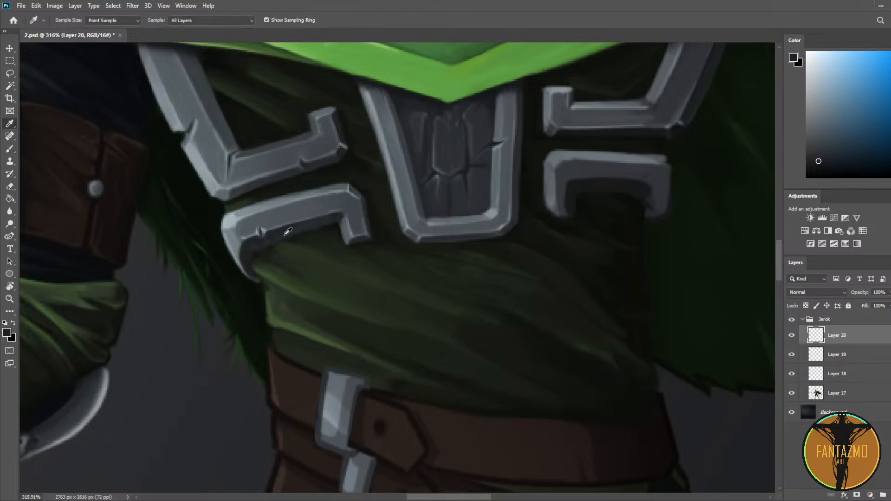
pyautogui.keyDown('alt'); pyautogui.click(246, 255); pyautogui.keyUp('alt')
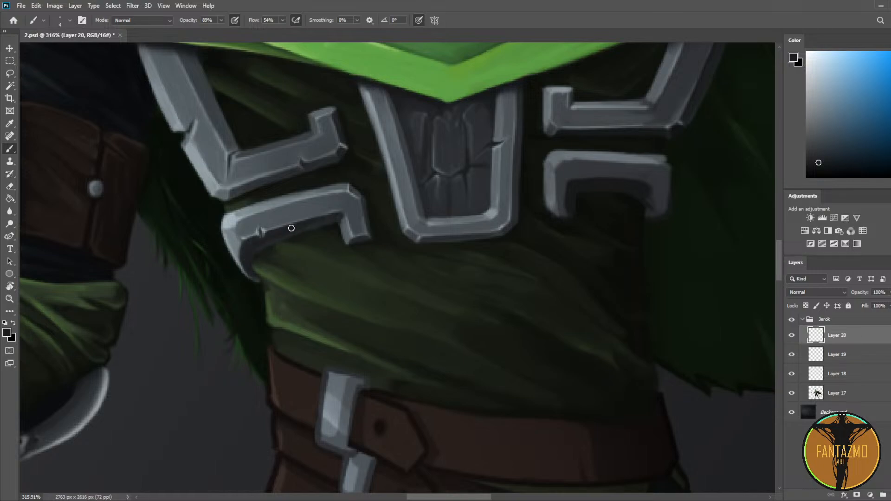
pyautogui.keyDown('alt'); pyautogui.click(312, 227); pyautogui.keyUp('alt')
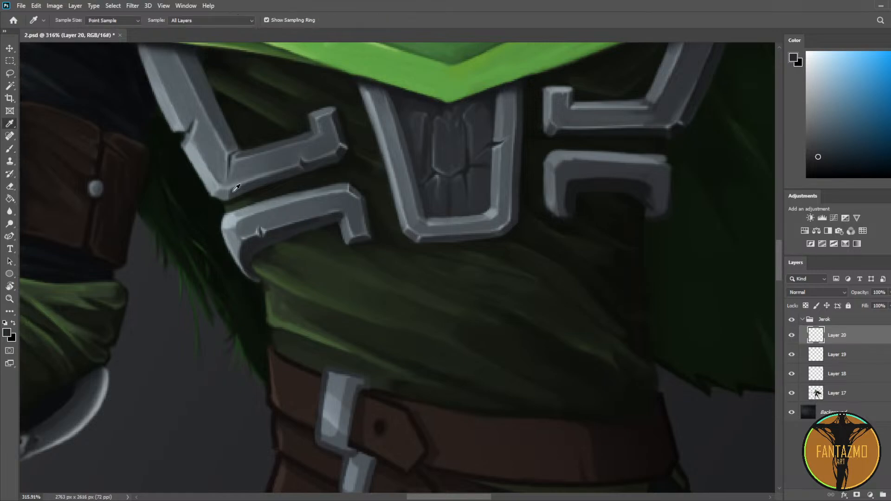
pyautogui.keyDown('alt'); pyautogui.click(256, 190); pyautogui.keyUp('alt')
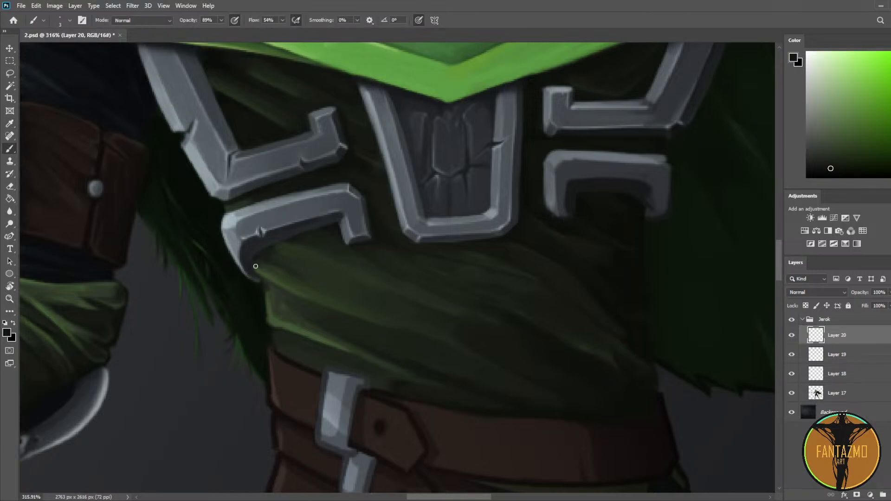
# Step: Paint a dark fold across the cloth from the trim piece's outer tip and edge it with sampled greens
pyautogui.moveTo(257, 263); pyautogui.dragTo(267, 282)
pyautogui.keyDown('alt'); pyautogui.click(295, 291); pyautogui.keyUp('alt')
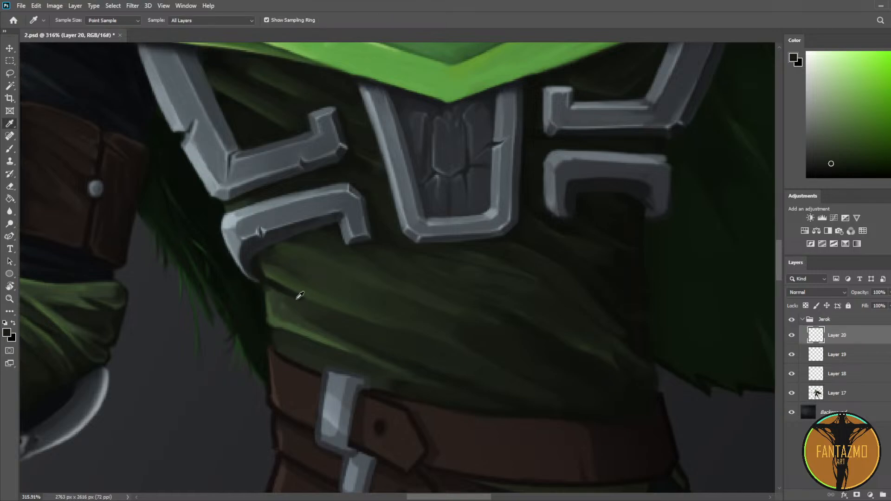
pyautogui.keyDown('alt'); pyautogui.click(312, 308); pyautogui.keyUp('alt')
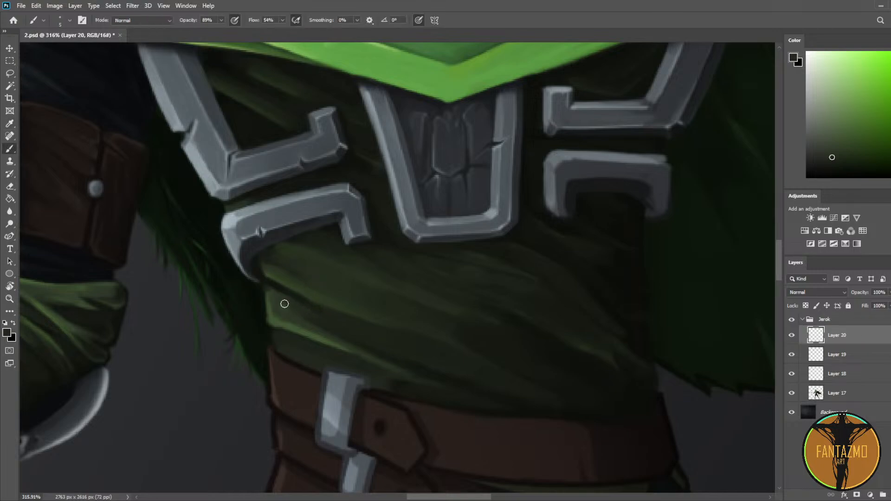
pyautogui.keyDown('alt'); pyautogui.click(275, 280); pyautogui.keyUp('alt')
pyautogui.moveTo(260, 278); pyautogui.dragTo(343, 328)
pyautogui.moveTo(297, 297); pyautogui.dragTo(304, 305)
pyautogui.keyDown('alt'); pyautogui.click(342, 321); pyautogui.keyUp('alt')
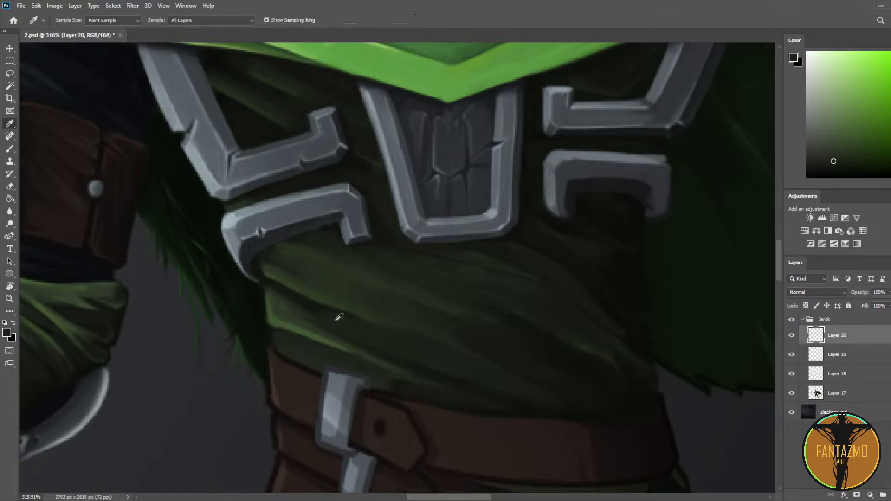
pyautogui.keyDown('alt'); pyautogui.click(330, 314); pyautogui.keyUp('alt')
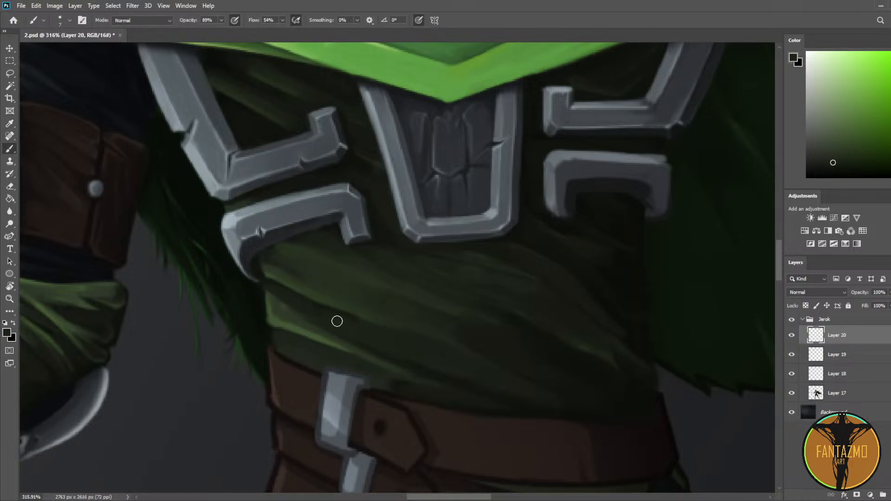
# Step: Darken and blend the cloth between the new fold and the bright fold above the belt with sampled greens
pyautogui.press('alt')
pyautogui.keyDown('alt'); pyautogui.click(295, 313); pyautogui.keyUp('alt')
pyautogui.moveTo(279, 299); pyautogui.dragTo(385, 351)
pyautogui.keyDown('alt'); pyautogui.click(328, 323); pyautogui.keyUp('alt')
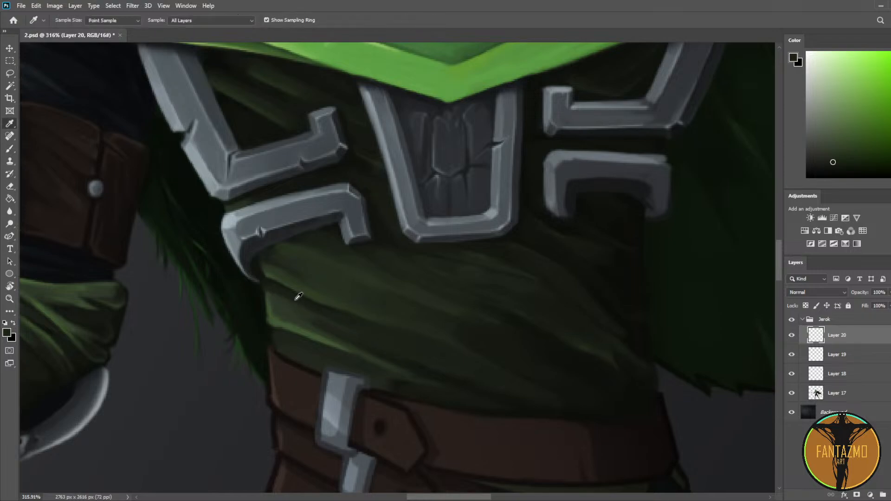
pyautogui.keyDown('alt'); pyautogui.click(281, 292); pyautogui.keyUp('alt')
pyautogui.moveTo(268, 290); pyautogui.dragTo(308, 311)
pyautogui.keyDown('alt'); pyautogui.click(294, 305); pyautogui.keyUp('alt')
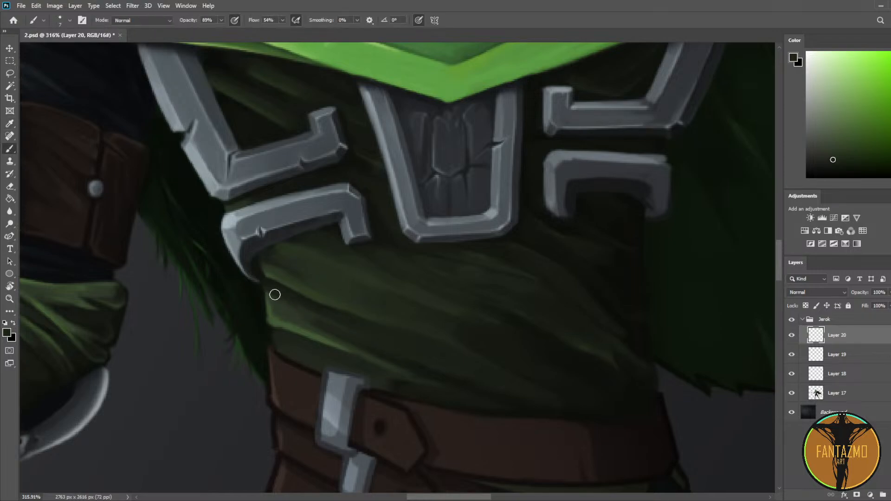
# Step: Sample a grey from the lower trim piece and create a new layer above the existing ones
pyautogui.scroll(-4, 264, 279)
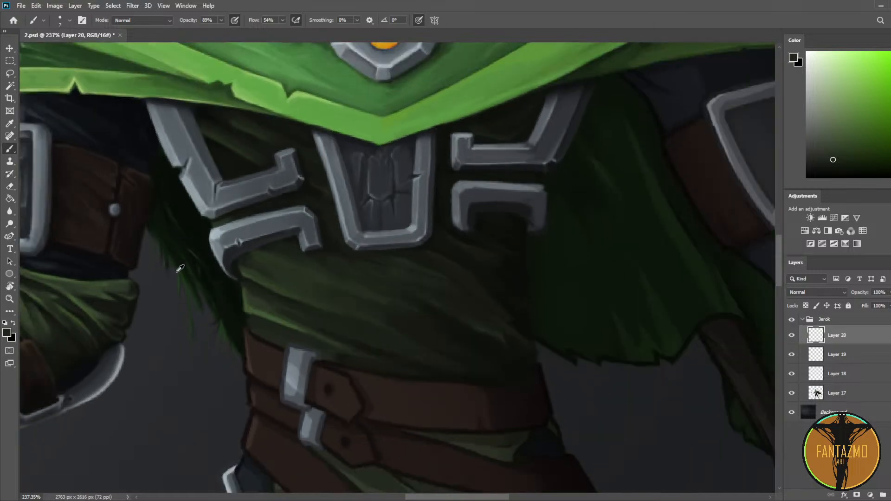
pyautogui.scroll(-3, 341, 287)
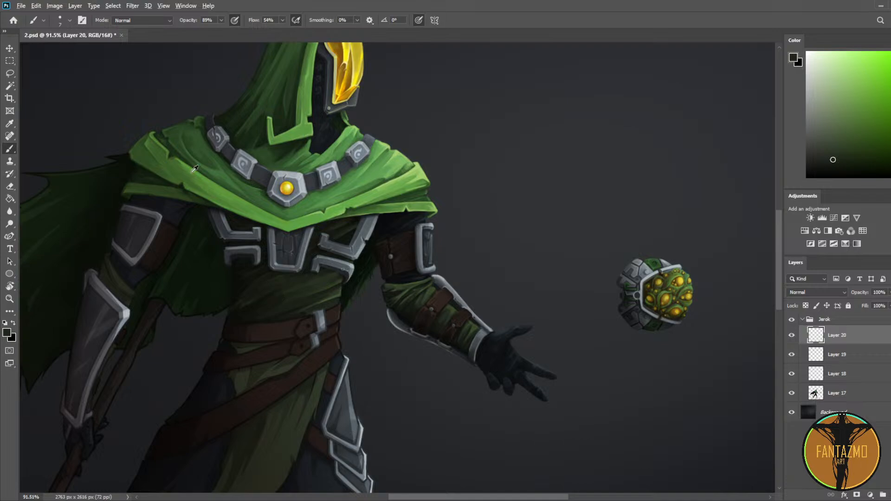
pyautogui.scroll(3, 243, 279)
pyautogui.moveTo(292, 271); pyautogui.dragTo(428, 261)
pyautogui.scroll(3, 428, 261)
pyautogui.press('i')
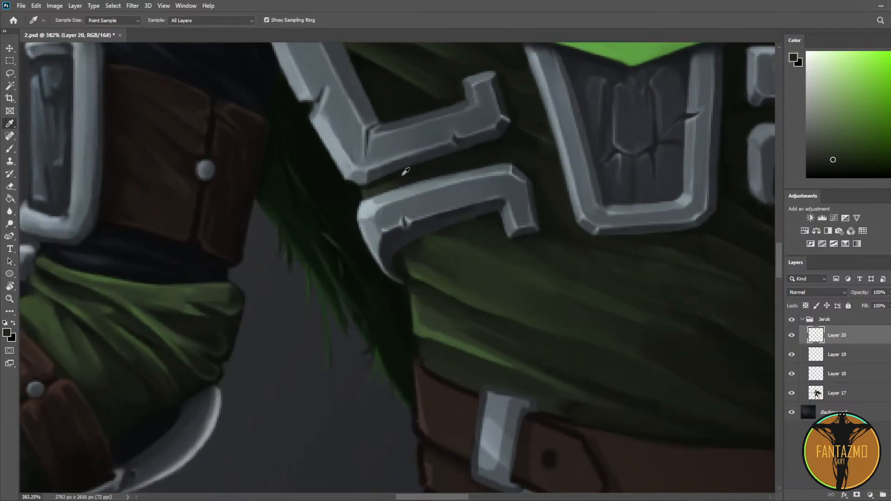
pyautogui.click(400, 227)
pyautogui.press('b')
pyautogui.hotkey('ctrl', 'shift', 'alt', 'n')
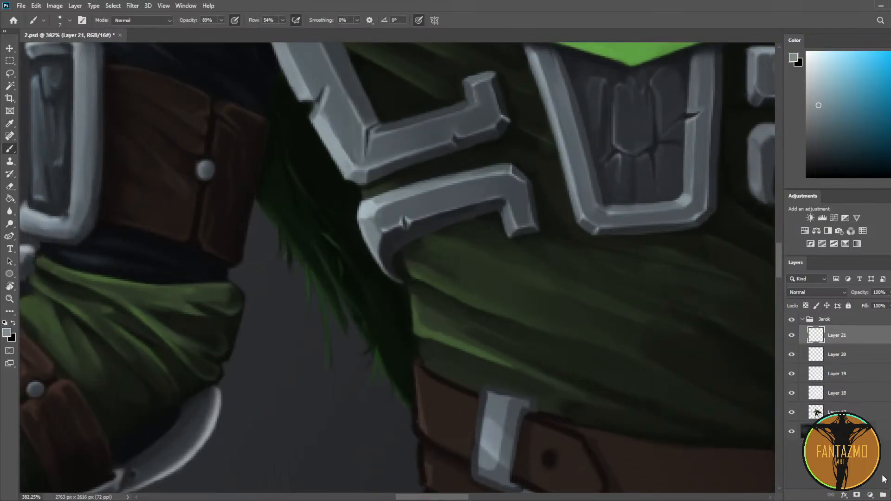
# Step: Refine the notch and outer corner of the lower trim piece with greys sampled around them
pyautogui.keyDown('alt'); pyautogui.click(402, 219); pyautogui.keyUp('alt')
pyautogui.keyDown('alt'); pyautogui.click(377, 210); pyautogui.keyUp('alt')
pyautogui.keyDown('alt'); pyautogui.click(378, 213); pyautogui.keyUp('alt')
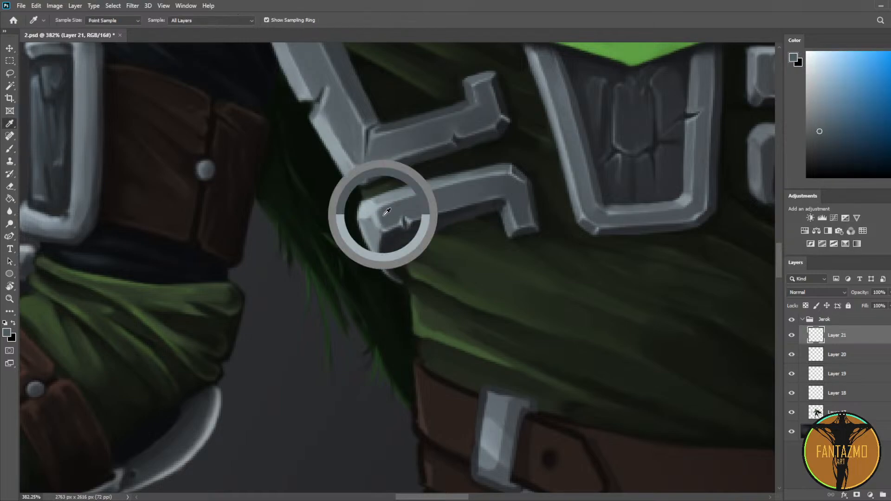
pyautogui.keyDown('alt'); pyautogui.click(390, 238); pyautogui.keyUp('alt')
pyautogui.keyDown('alt'); pyautogui.click(378, 230); pyautogui.keyUp('alt')
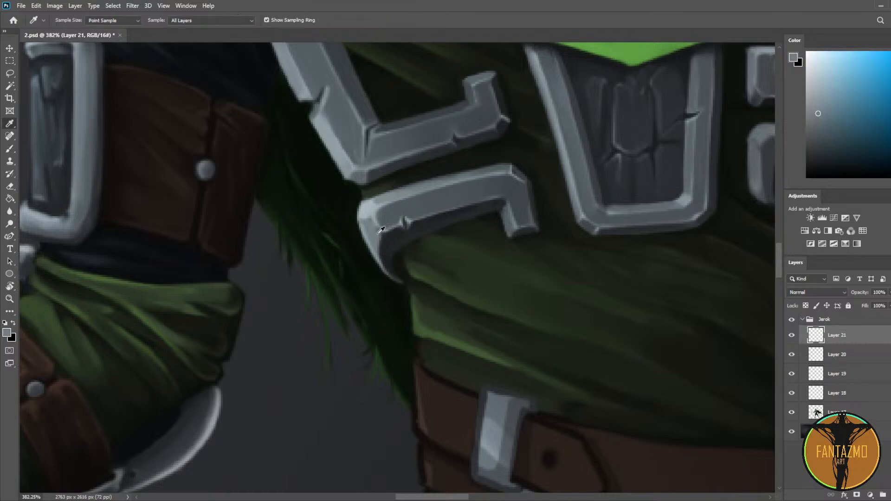
# Step: Paint dark creases into the cloth beneath the lower trim piece with a larger brush and blend them with sampled greens
pyautogui.moveTo(531, 197); pyautogui.dragTo(389, 196)
pyautogui.keyDown('alt'); pyautogui.click(349, 212); pyautogui.keyUp('alt')
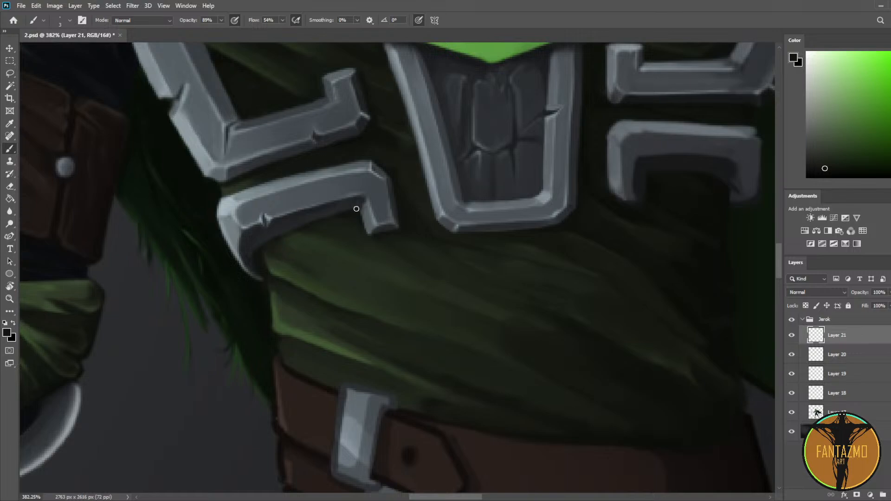
pyautogui.press(']')
pyautogui.press(']')
pyautogui.moveTo(283, 242); pyautogui.dragTo(324, 259)
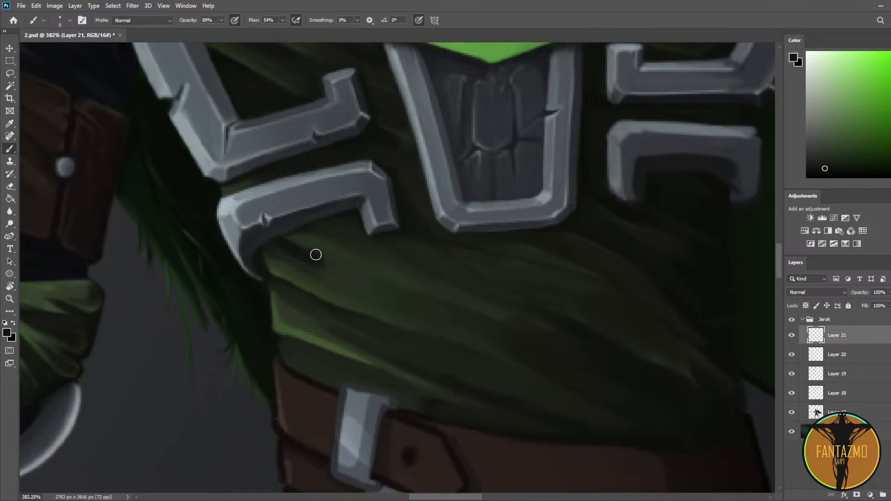
pyautogui.keyDown('alt'); pyautogui.click(312, 255); pyautogui.keyUp('alt')
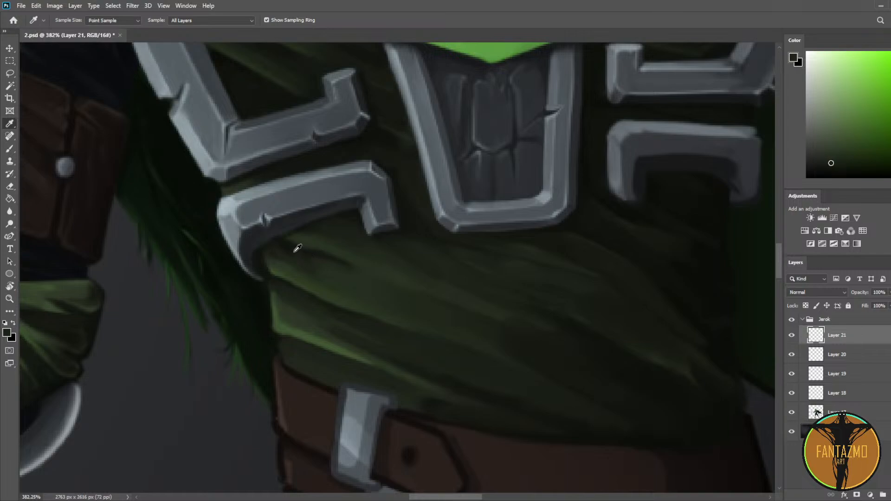
pyautogui.keyDown('alt'); pyautogui.click(303, 260); pyautogui.keyUp('alt')
pyautogui.keyDown('alt'); pyautogui.click(321, 267); pyautogui.keyUp('alt')
pyautogui.keyDown('alt'); pyautogui.click(352, 212); pyautogui.keyUp('alt')
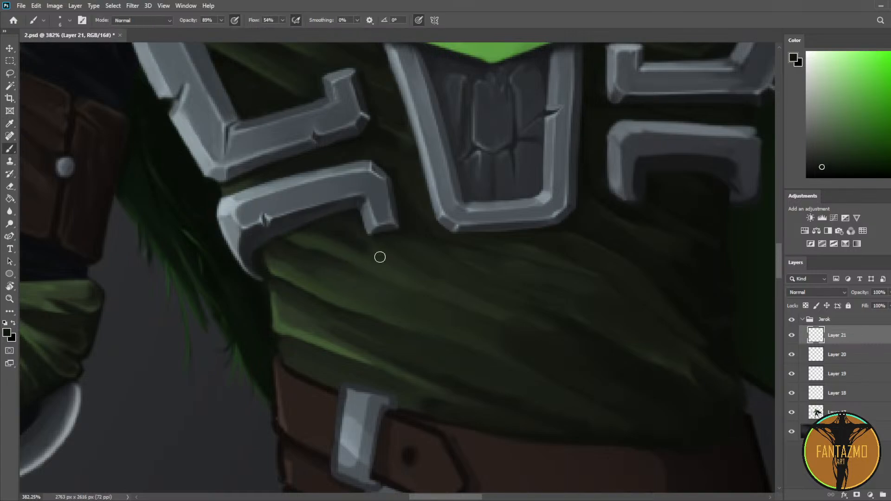
pyautogui.keyDown('alt'); pyautogui.click(354, 230); pyautogui.keyUp('alt')
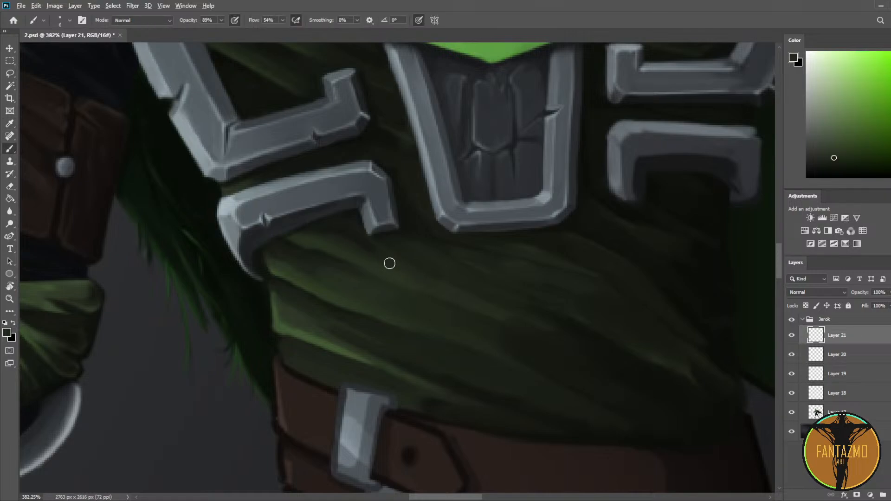
# Step: Save the document and flip the canvas horizontally
pyautogui.scroll(-8, 390, 261)
pyautogui.hotkey('ctrl', 's')
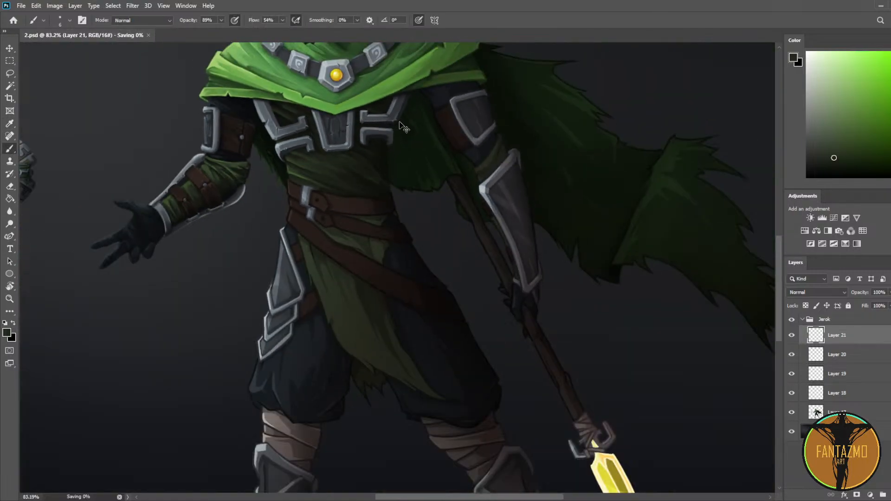
pyautogui.hotkey('ctrl', 'shift', 'h')
pyautogui.scroll(8, 392, 133)
pyautogui.moveTo(265, 124); pyautogui.dragTo(314, 145)
pyautogui.scroll(3, 297, 172)
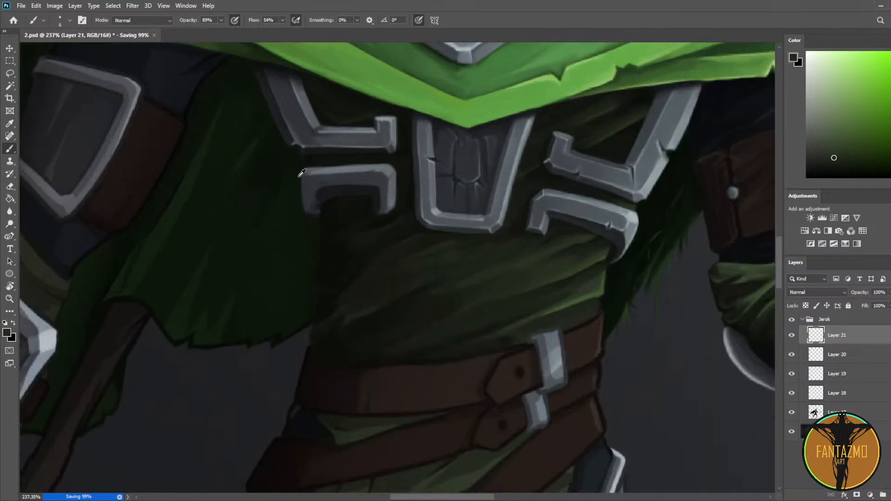
# Step: Toggle Layer 21's visibility to compare its brushwork, leave it shown and save the document again
pyautogui.click(793, 337)
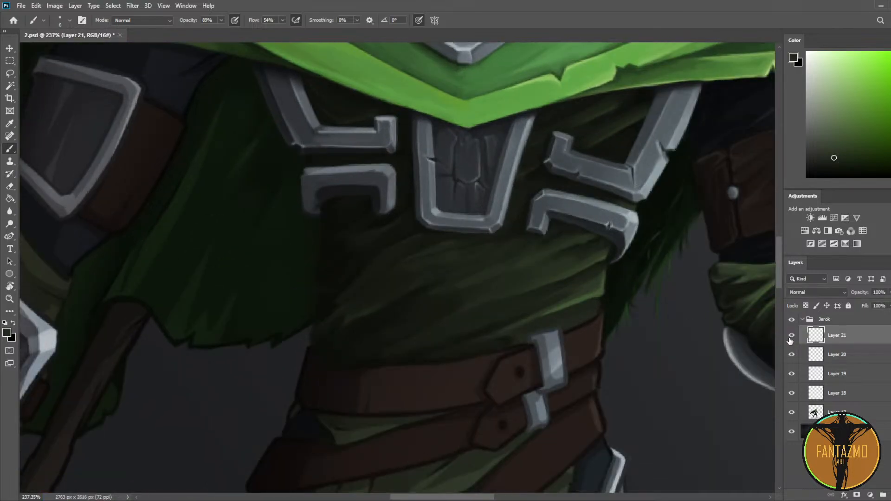
pyautogui.click(793, 337)
pyautogui.click(793, 337)
pyautogui.hotkey('ctrl', 's')
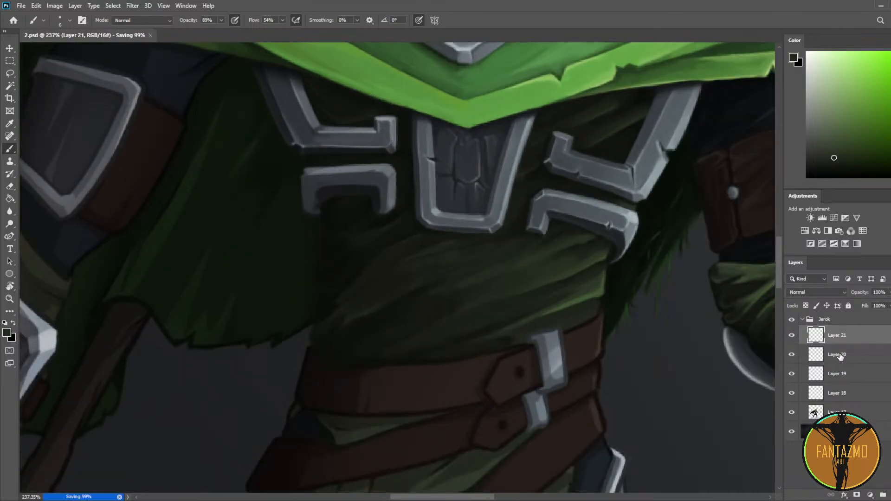
pyautogui.keyDown('shift'); pyautogui.click(864, 413); pyautogui.keyUp('shift')
pyautogui.hotkey('ctrl', 'shift', 'e')
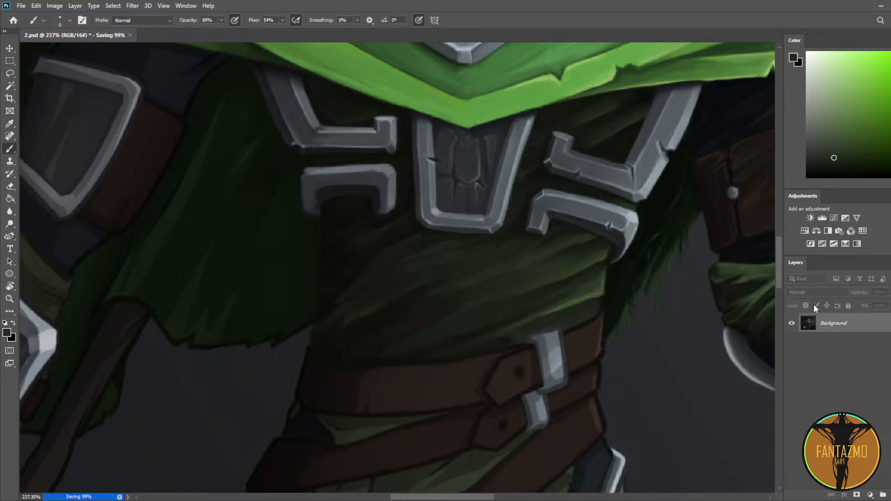
pyautogui.hotkey('ctrl', 'z')
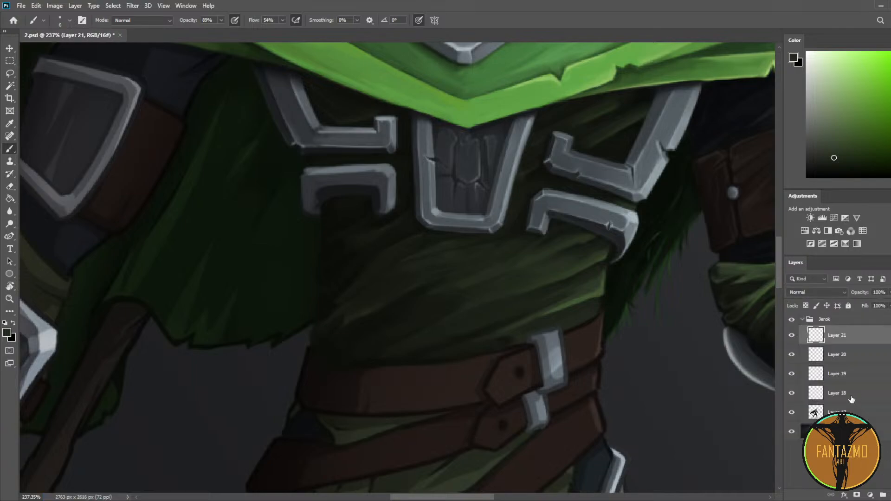
# Step: Merge the layers in the Jerok group into one layer and add a new empty layer above it
pyautogui.hotkey('ctrl', 'e')
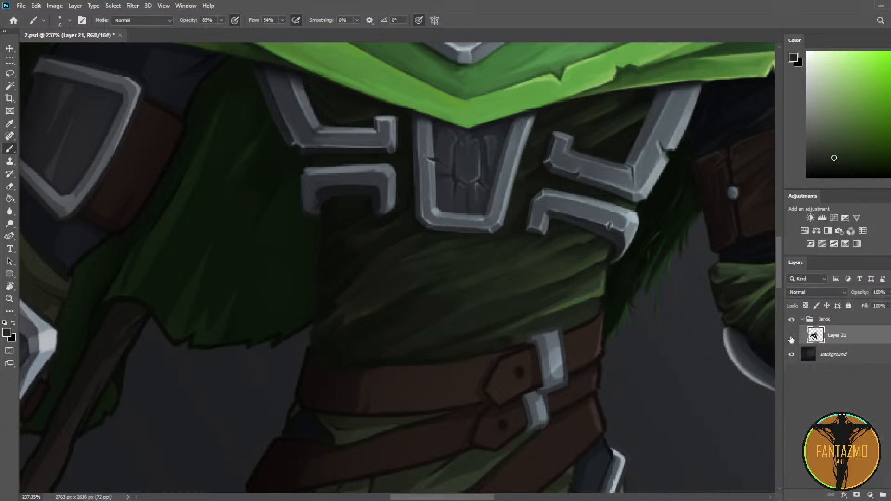
pyautogui.hotkey('ctrl', 'shift', 'alt', 'n')
pyautogui.scroll(2, 478, 249)
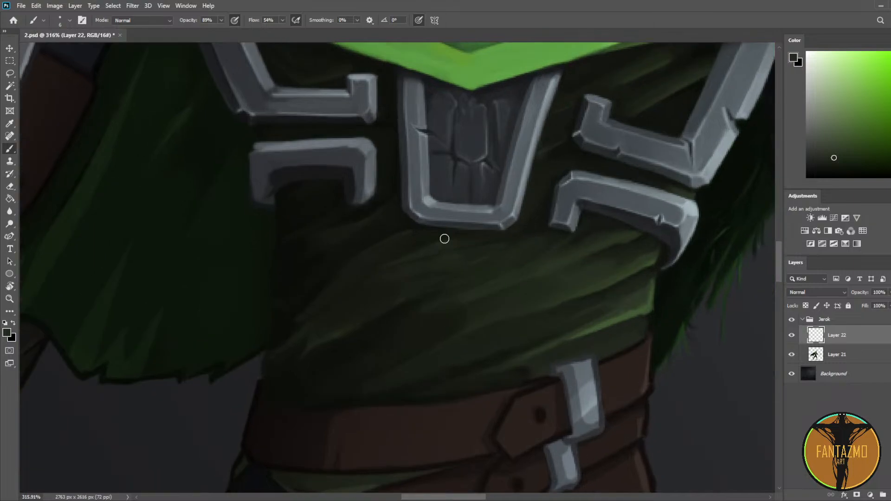
# Step: Reshape the outer leg of the lower trim piece beside the cape into a curved point with sampled greys and a smaller brush
pyautogui.press('i')
pyautogui.click(281, 179)
pyautogui.press('b')
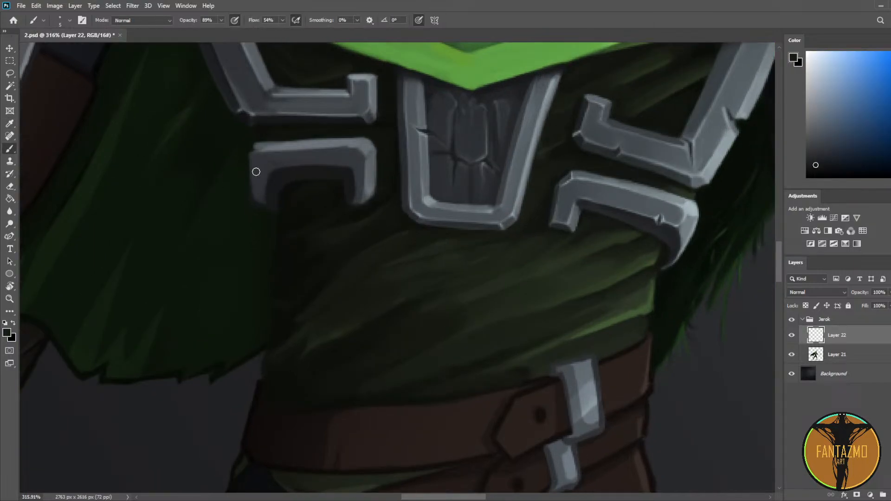
pyautogui.press('[')
pyautogui.keyDown('alt'); pyautogui.click(261, 184); pyautogui.keyUp('alt')
pyautogui.moveTo(253, 155); pyautogui.dragTo(273, 215)
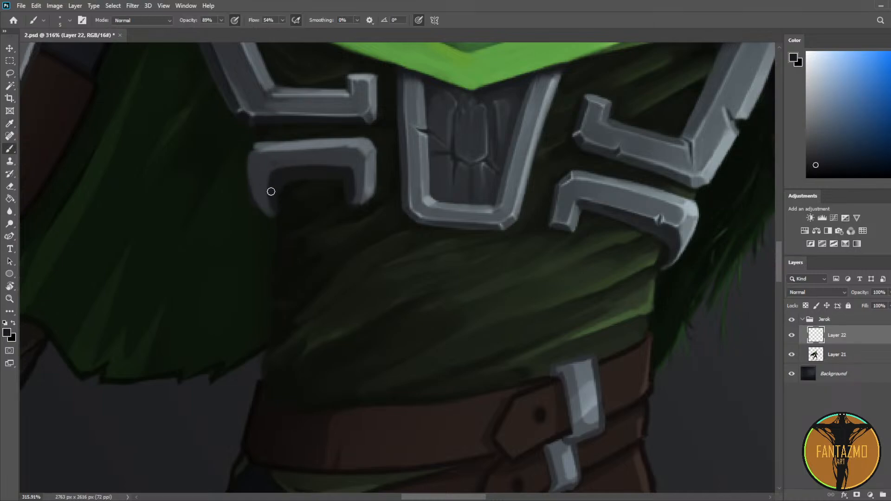
# Step: Cut a cleaner outer edge along the trim piece's leg with dark greens sampled from the cape
pyautogui.keyDown('alt'); pyautogui.click(245, 149); pyautogui.keyUp('alt')
pyautogui.moveTo(246, 158)
pyautogui.mouseDown()
pyautogui.moveTo(259, 209)
pyautogui.moveTo(249, 159)
pyautogui.moveTo(268, 221)
pyautogui.moveTo(255, 139)
pyautogui.moveTo(272, 226)
pyautogui.mouseUp()
pyautogui.press('i')
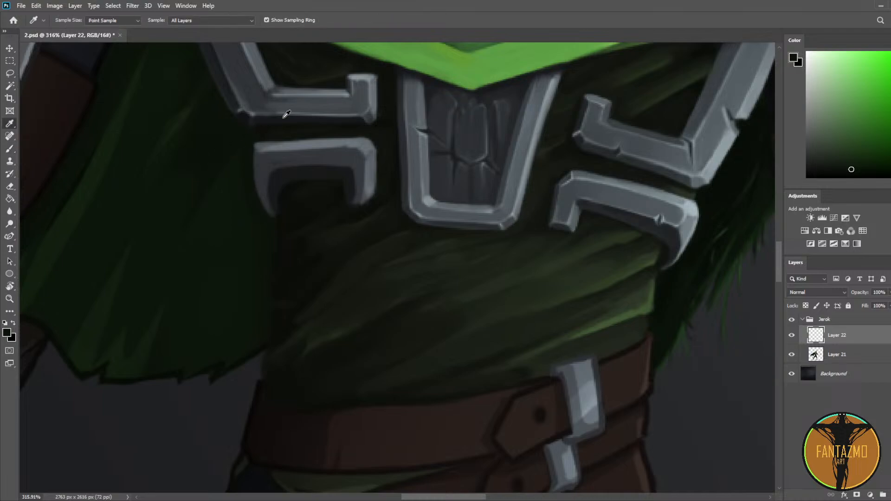
pyautogui.press('b')
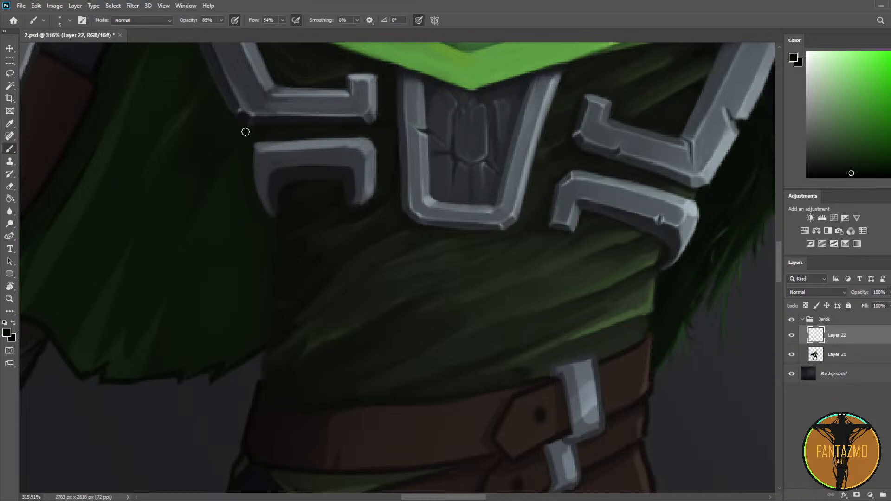
pyautogui.press('i')
pyautogui.click(251, 197)
pyautogui.keyDown('alt'); pyautogui.click(250, 191); pyautogui.keyUp('alt')
pyautogui.moveTo(248, 144); pyautogui.dragTo(271, 244)
# Step: Blend the shadow on the cape beside and below the trim piece with sampled dark greens and a larger brush
pyautogui.press(']')
pyautogui.press(']')
pyautogui.press(']')
pyautogui.press(']')
pyautogui.press(']')
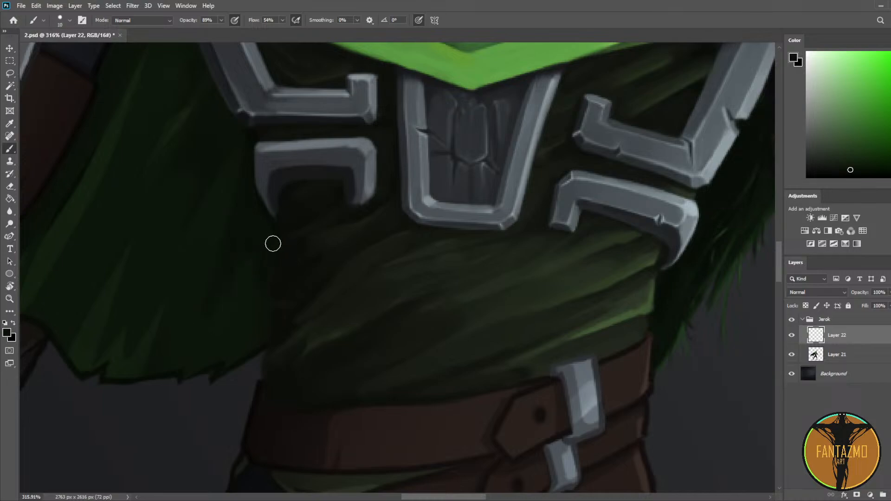
pyautogui.keyDown('alt'); pyautogui.click(251, 162); pyautogui.keyUp('alt')
pyautogui.press('alt')
pyautogui.keyDown('alt'); pyautogui.click(259, 245); pyautogui.keyUp('alt')
pyautogui.scroll(-5, 221, 303)
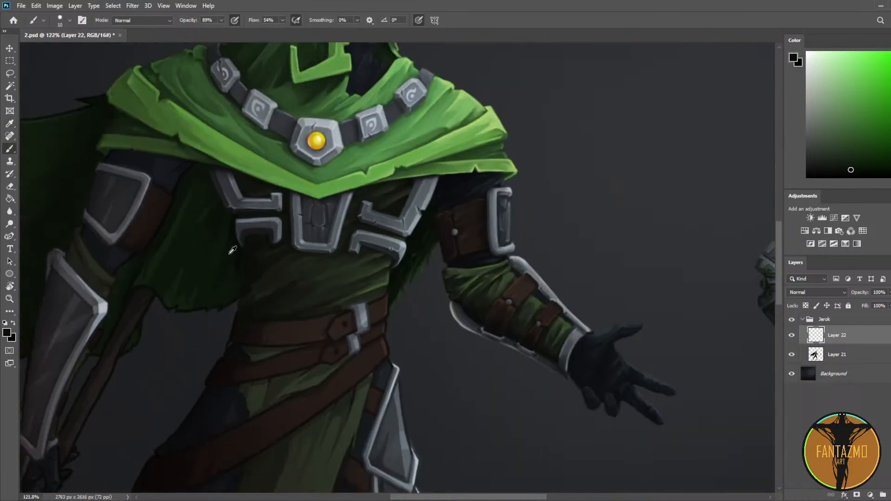
# Step: Clean up the inner edge and shadowed underside of the lower trim piece beside the cape with sampled dark and grey tones
pyautogui.scroll(4, 293, 225)
pyautogui.scroll(2, 294, 226)
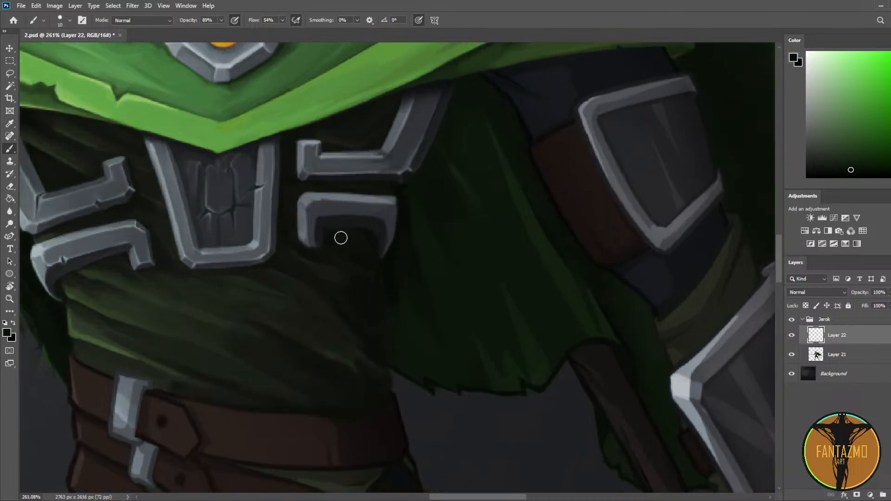
pyautogui.keyDown('alt'); pyautogui.click(284, 223); pyautogui.keyUp('alt')
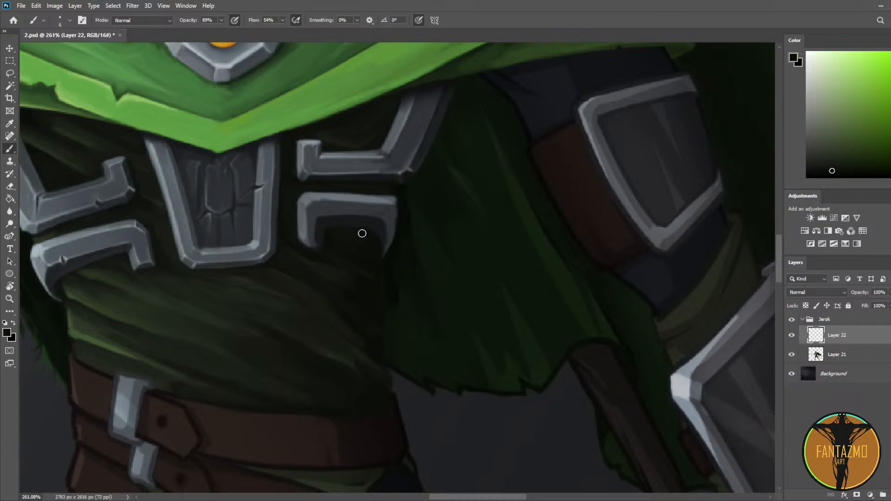
pyautogui.moveTo(364, 235); pyautogui.dragTo(449, 197)
pyautogui.keyDown('alt'); pyautogui.click(402, 196); pyautogui.keyUp('alt')
pyautogui.keyDown('alt'); pyautogui.click(403, 196); pyautogui.keyUp('alt')
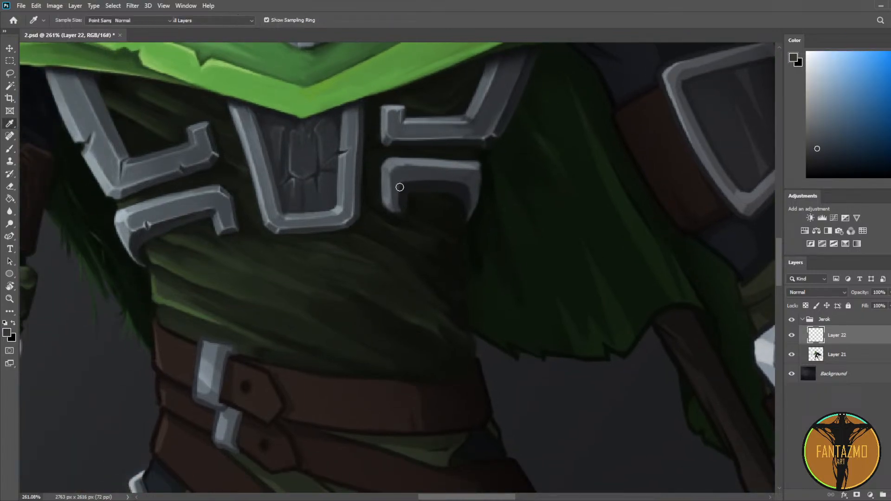
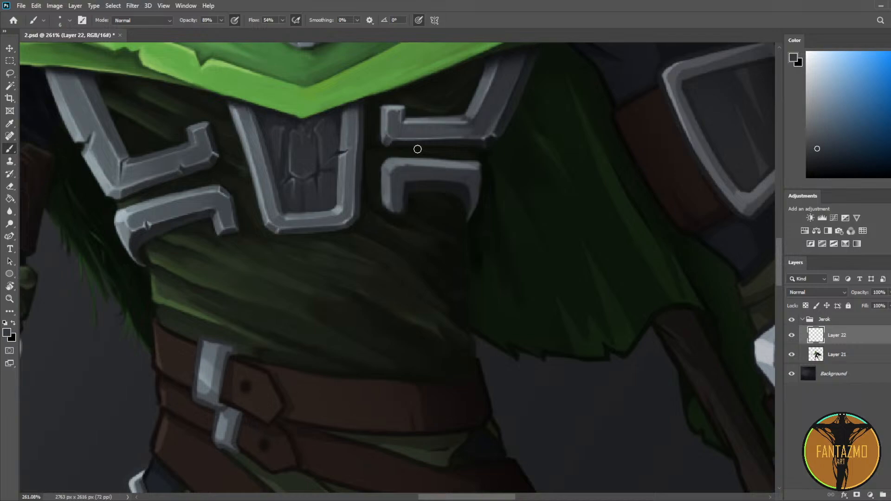
# Step: Mirror the canvas view horizontally and sample a mid grey from the chest trim for the brush
pyautogui.scroll(-6, 418, 149)
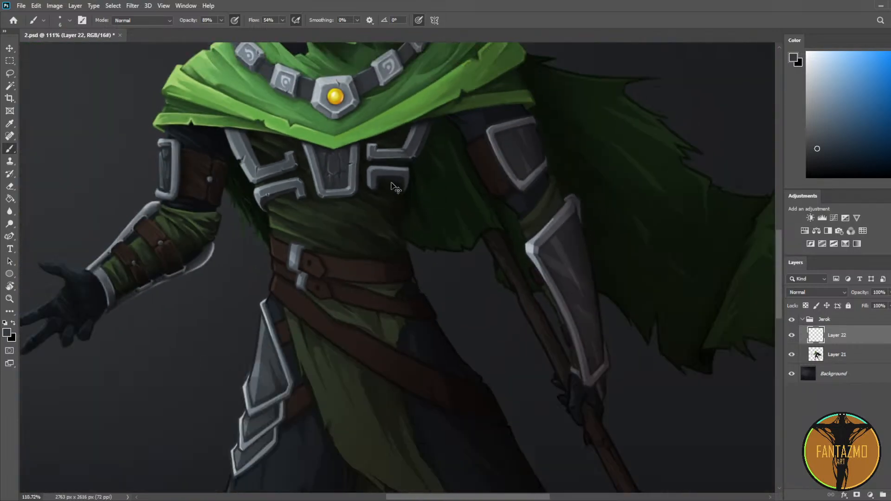
pyautogui.hotkey('ctrl', 'shift', 'h')
pyautogui.scroll(6, 349, 134)
pyautogui.moveTo(179, 201); pyautogui.dragTo(342, 183)
pyautogui.press('i')
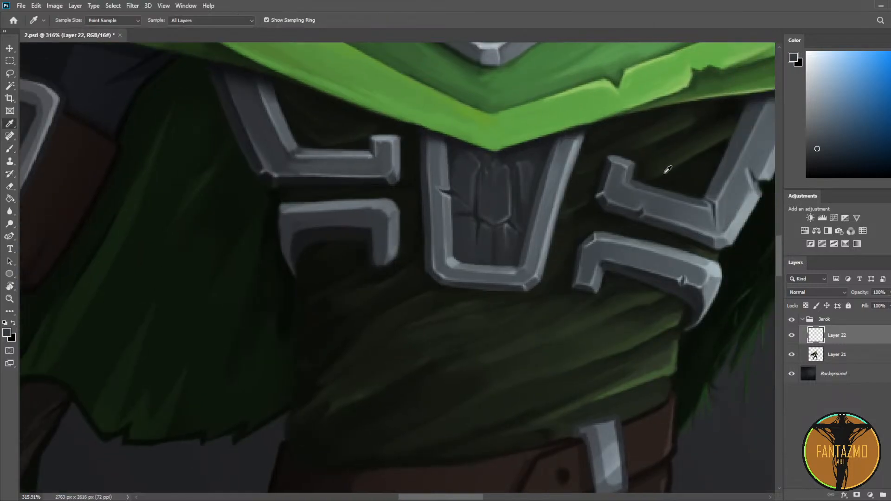
pyautogui.click(602, 192)
pyautogui.press('b')
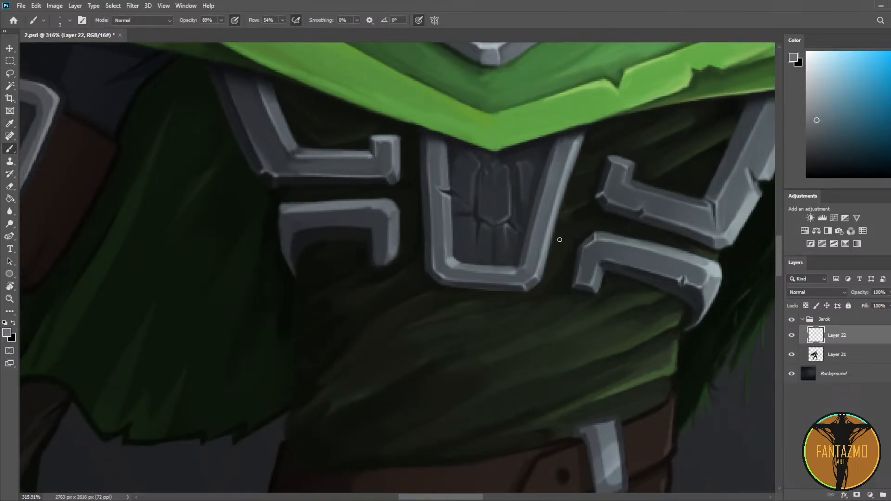
# Step: Paint a lighter grey highlight on the corner and short leg of the lower trim piece beside the cape using sampled trim greys
pyautogui.moveTo(588, 224); pyautogui.dragTo(510, 266)
pyautogui.press('i')
pyautogui.click(469, 228)
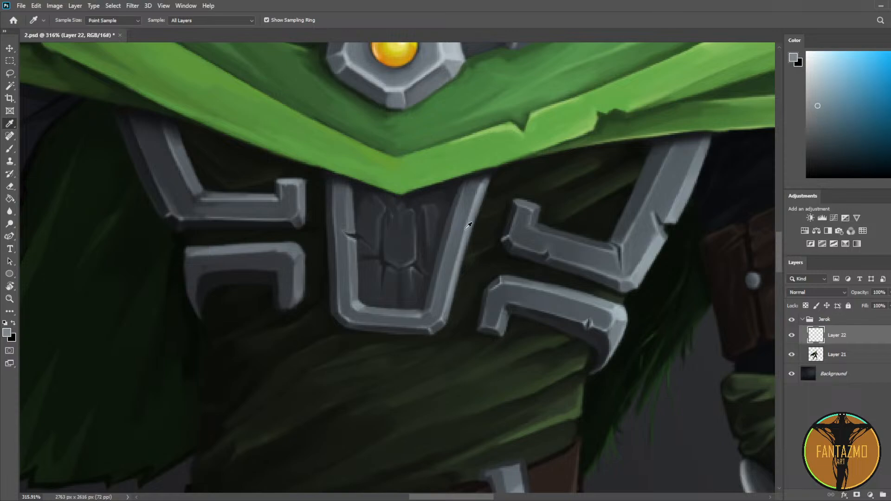
pyautogui.press('b')
pyautogui.keyDown('alt'); pyautogui.click(288, 257); pyautogui.keyUp('alt')
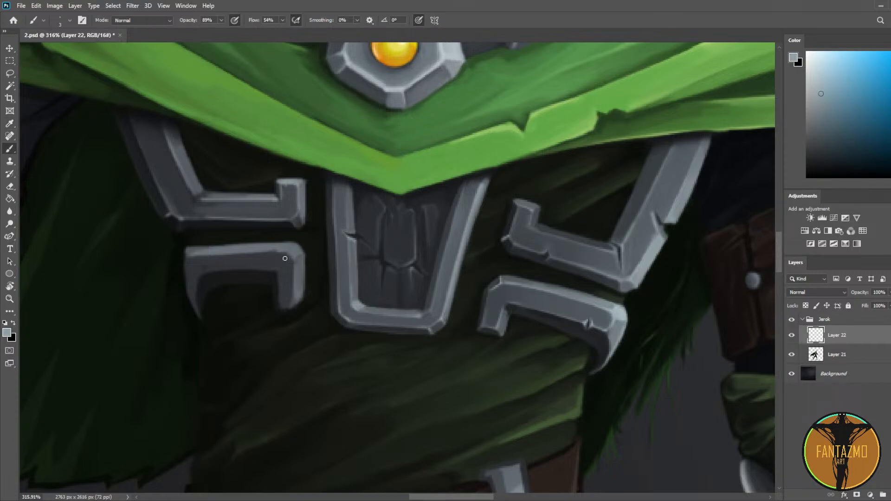
pyautogui.press('e')
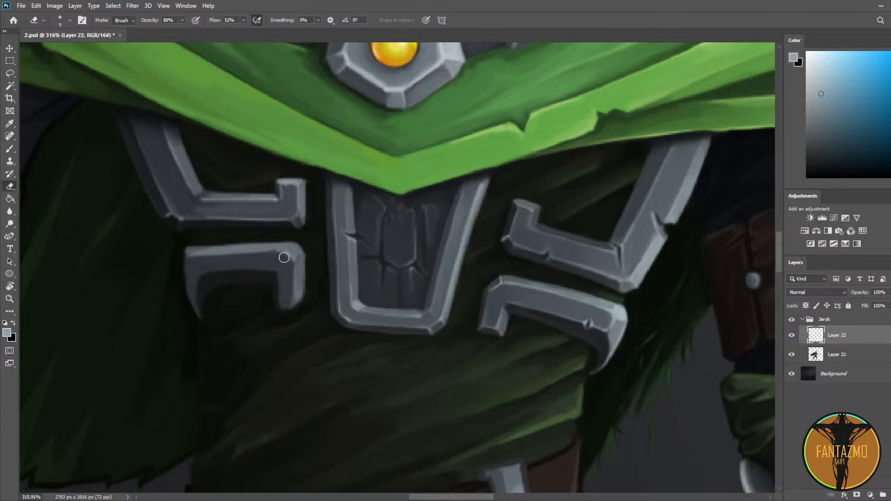
pyautogui.press('b')
pyautogui.moveTo(294, 261); pyautogui.dragTo(291, 309)
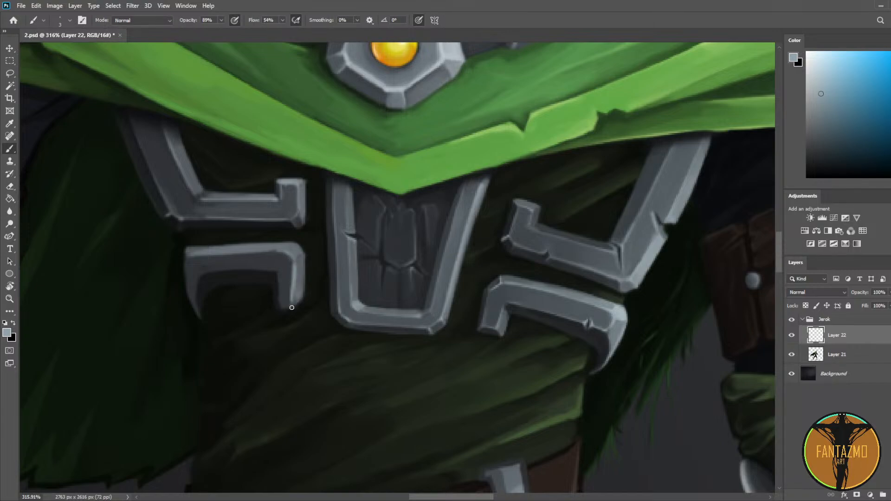
# Step: Replace the stroke on the short leg's inner edge with a highlight on a new layer, trimming it with the Eraser
pyautogui.moveTo(279, 275)
pyautogui.mouseDown()
pyautogui.moveTo(282, 306)
pyautogui.moveTo(291, 305)
pyautogui.mouseUp()
pyautogui.hotkey('ctrl', 'z')
pyautogui.press('e')
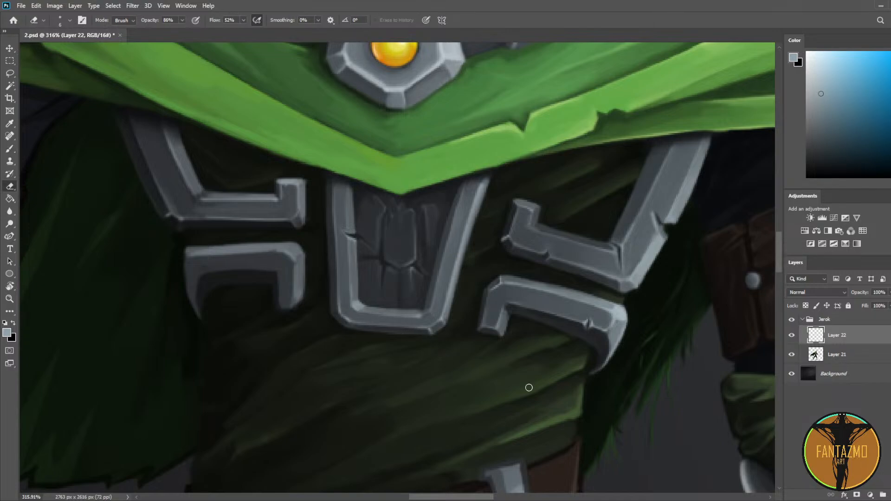
pyautogui.click(881, 491)
pyautogui.press('b')
pyautogui.moveTo(279, 274)
pyautogui.mouseDown()
pyautogui.moveTo(285, 307)
pyautogui.moveTo(293, 262)
pyautogui.moveTo(291, 304)
pyautogui.moveTo(282, 270)
pyautogui.moveTo(285, 302)
pyautogui.moveTo(292, 254)
pyautogui.moveTo(292, 304)
pyautogui.moveTo(294, 260)
pyautogui.moveTo(290, 304)
pyautogui.moveTo(291, 292)
pyautogui.mouseUp()
pyautogui.press('e')
pyautogui.press('b')
pyautogui.press('e')
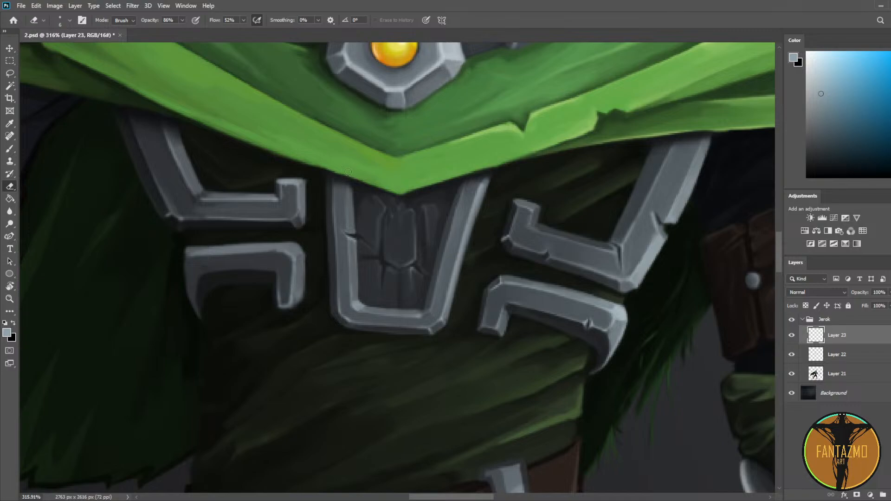
# Step: Mirror the view back and paint light grey highlights along the lower trim piece's upper bevel, corner and short leg
pyautogui.scroll(-5, 301, 77)
pyautogui.scroll(-3, 311, 107)
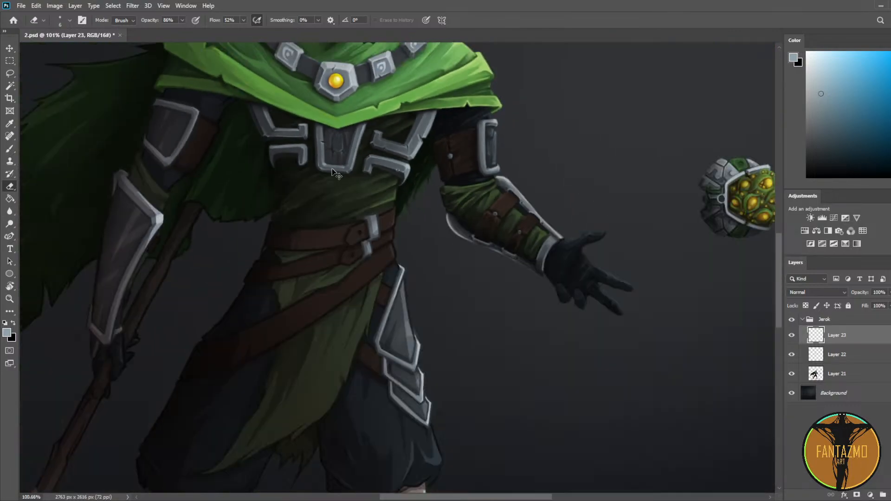
pyautogui.press('h')
pyautogui.scroll(6, 599, 192)
pyautogui.scroll(4, 600, 193)
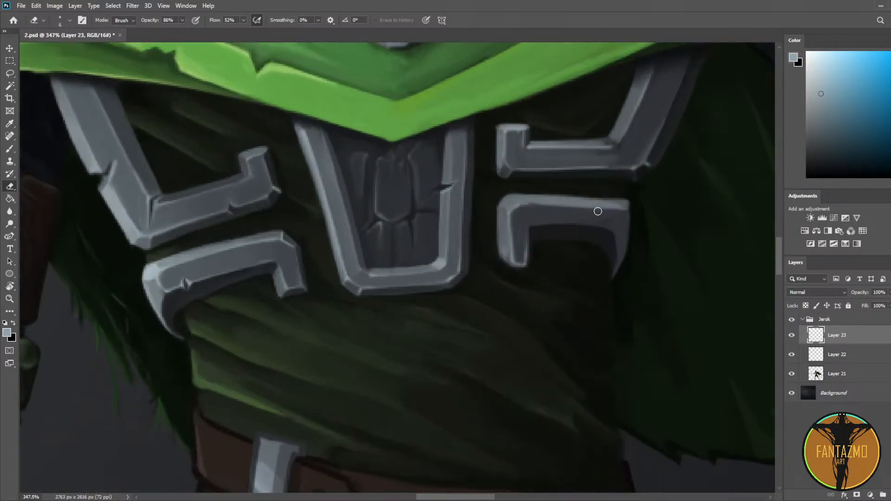
pyautogui.press('b')
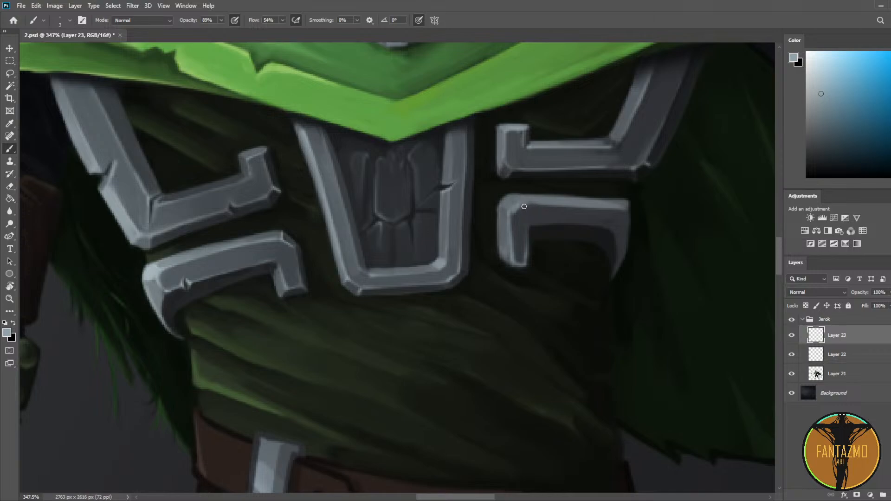
pyautogui.moveTo(530, 204); pyautogui.dragTo(625, 209)
pyautogui.hotkey('ctrl', 'z')
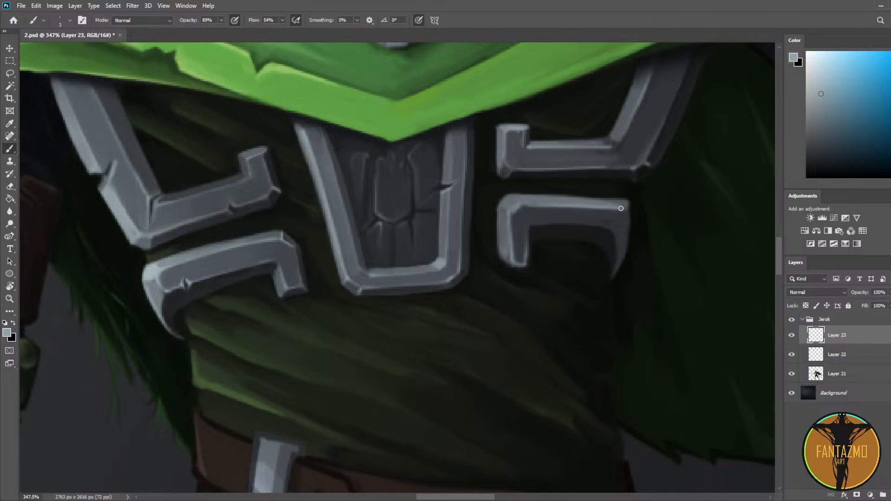
pyautogui.moveTo(522, 209)
pyautogui.mouseDown()
pyautogui.moveTo(509, 217)
pyautogui.moveTo(600, 206)
pyautogui.mouseUp()
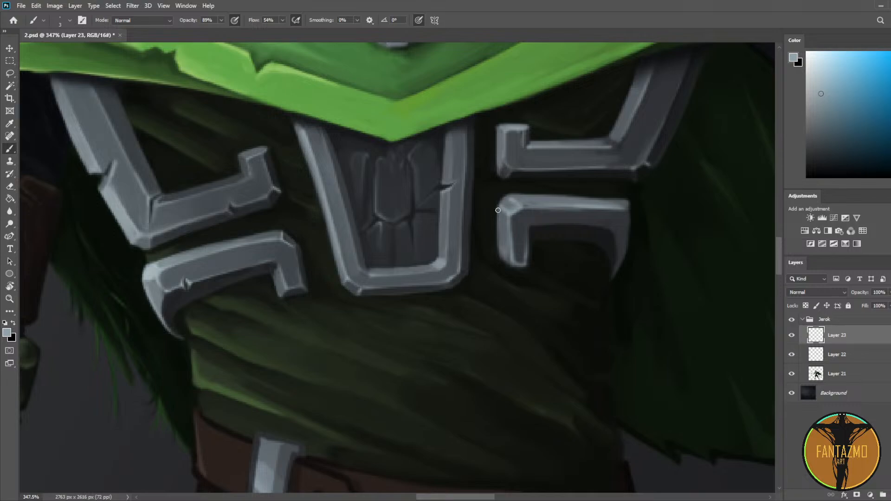
pyautogui.moveTo(498, 206); pyautogui.dragTo(510, 259)
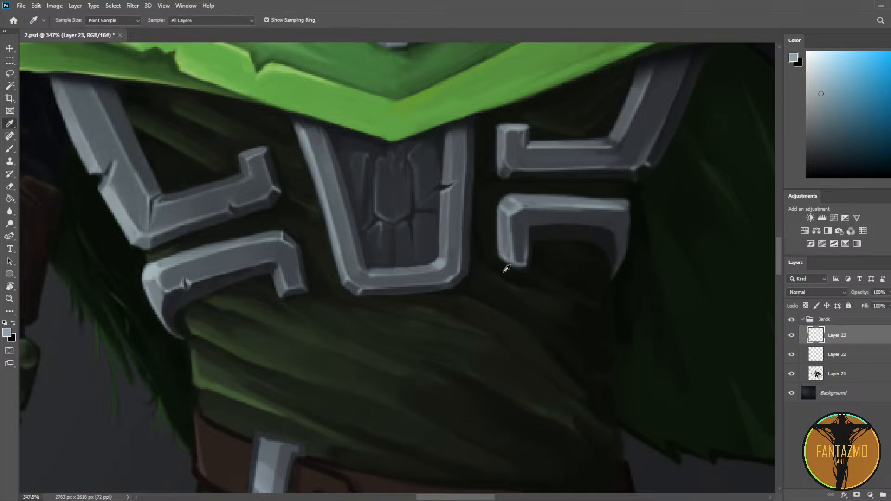
# Step: Sharpen the outer side of the trim piece's short leg with a dark tone sampled from the cloth below it
pyautogui.keyDown('alt'); pyautogui.click(503, 271); pyautogui.keyUp('alt')
pyautogui.moveTo(496, 215); pyautogui.dragTo(500, 253)
pyautogui.scroll(-5, 545, 166)
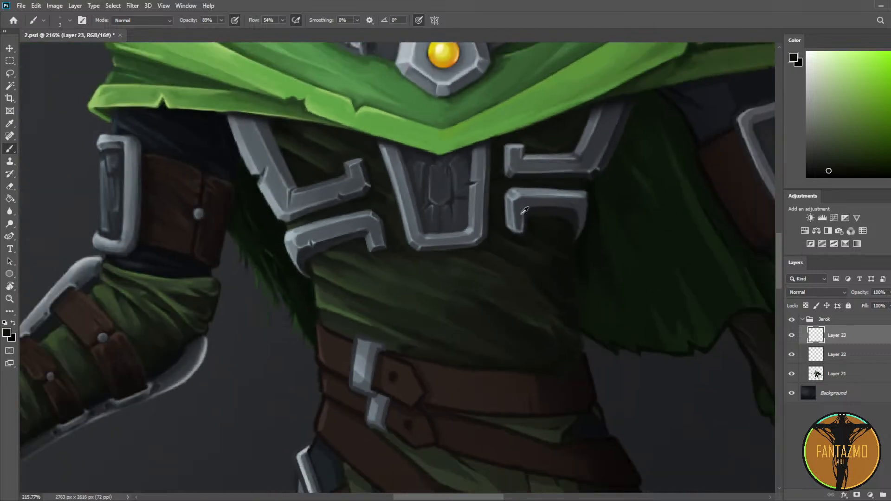
pyautogui.scroll(5, 545, 166)
pyautogui.scroll(-2, 509, 272)
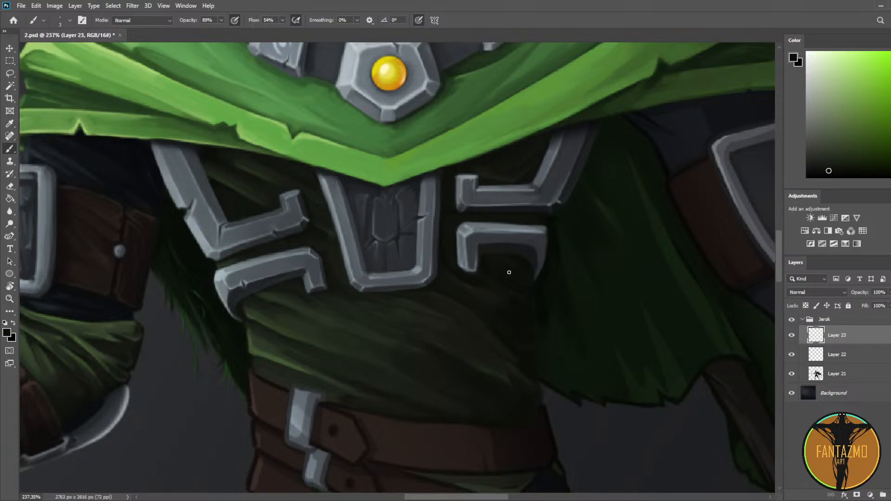
pyautogui.scroll(2, 524, 246)
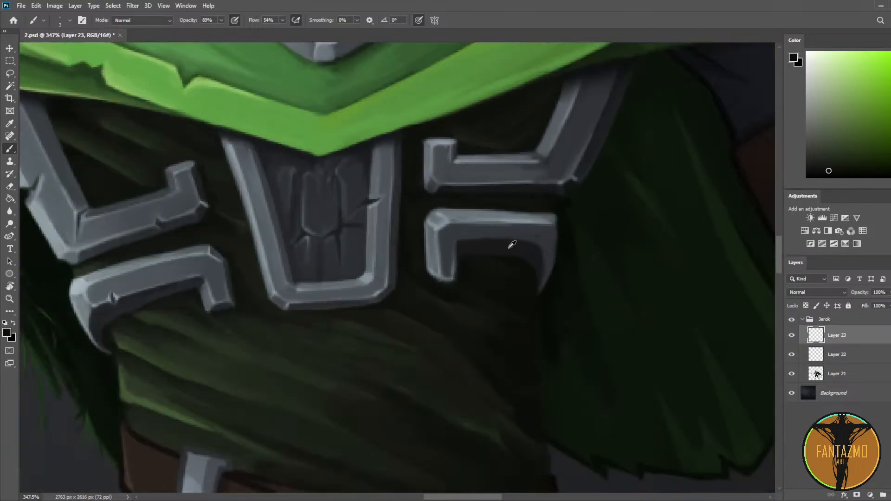
pyautogui.moveTo(511, 243); pyautogui.dragTo(451, 287)
pyautogui.scroll(-4, 450, 285)
pyautogui.scroll(4, 446, 285)
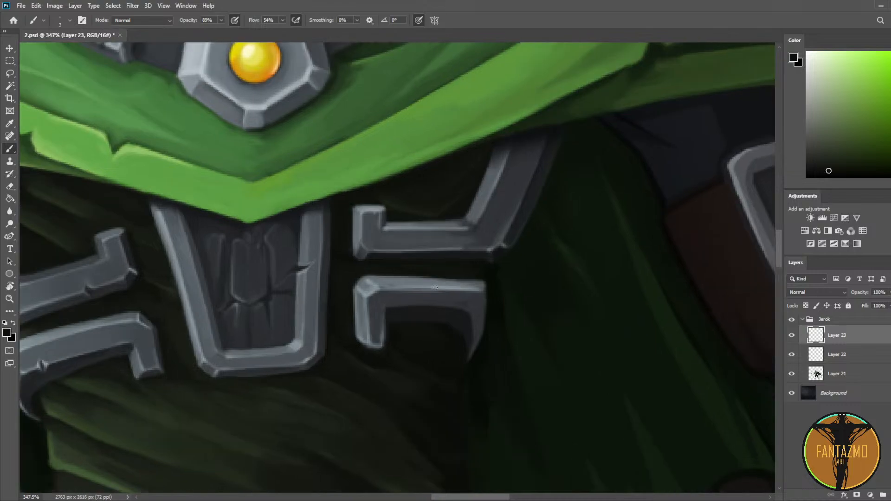
# Step: Add a new layer and darken the cloth along the short leg's outer edge with sampled near-black greens and a larger brush
pyautogui.click(339, 235)
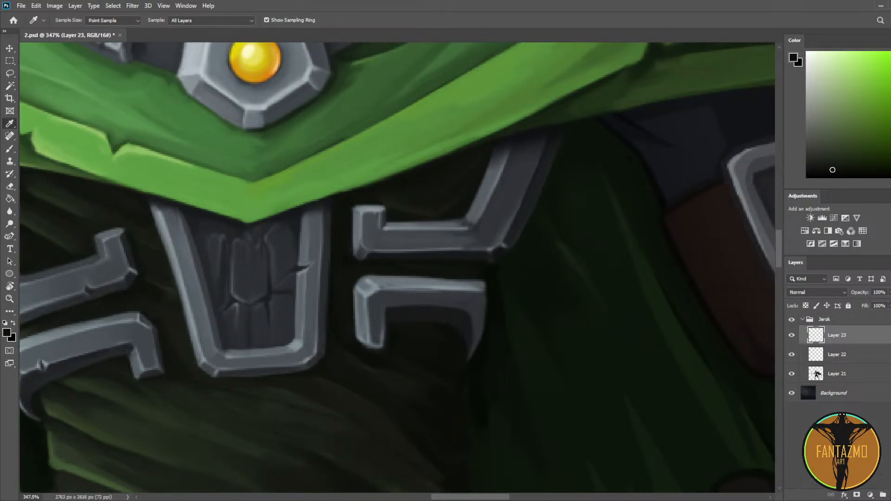
pyautogui.click(890, 495)
pyautogui.press('b')
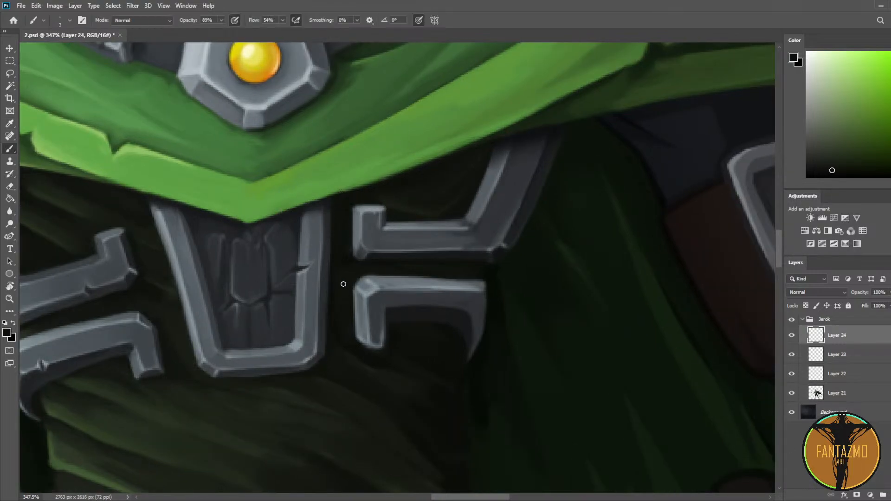
pyautogui.press(']')
pyautogui.moveTo(351, 282); pyautogui.dragTo(358, 345)
pyautogui.keyDown('alt'); pyautogui.click(342, 301); pyautogui.keyUp('alt')
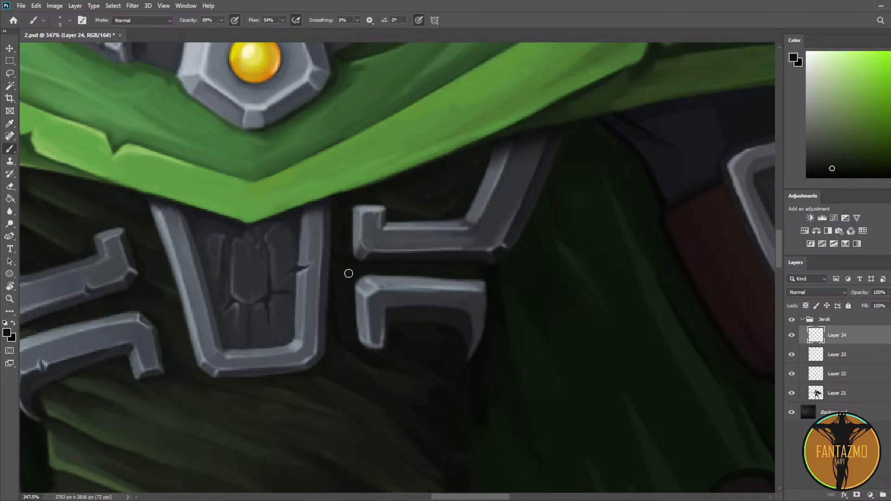
pyautogui.keyDown('alt'); pyautogui.click(353, 345); pyautogui.keyUp('alt')
pyautogui.moveTo(370, 271); pyautogui.dragTo(631, 239)
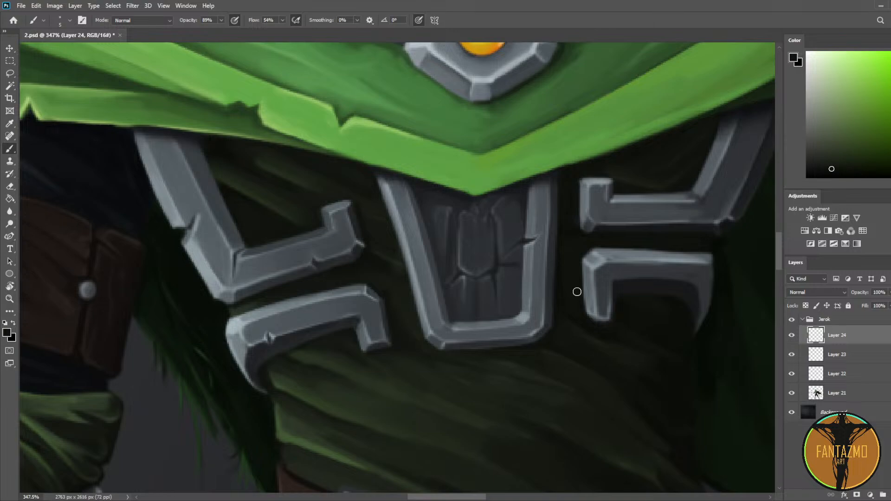
# Step: Blend the dark cloth around the short leg and inside the lower trim piece with sampled dark greens
pyautogui.moveTo(615, 284); pyautogui.dragTo(519, 273)
pyautogui.keyDown('alt'); pyautogui.click(487, 309); pyautogui.keyUp('alt')
pyautogui.keyDown('alt'); pyautogui.click(481, 256); pyautogui.keyUp('alt')
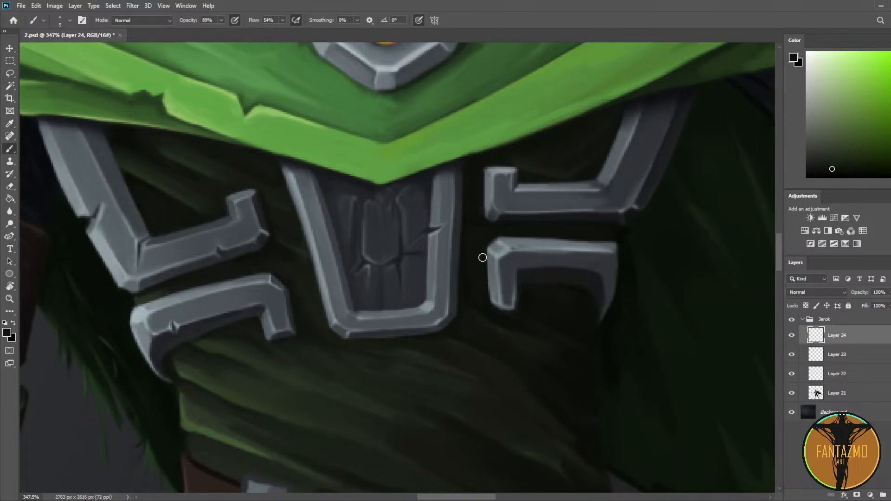
pyautogui.keyDown('alt'); pyautogui.click(526, 287); pyautogui.keyUp('alt')
pyautogui.keyDown('alt'); pyautogui.click(535, 294); pyautogui.keyUp('alt')
pyautogui.hscroll(-5, 643, 209)
pyautogui.scroll(-2, 643, 209)
pyautogui.press('i')
pyautogui.press('b')
pyautogui.moveTo(712, 207); pyautogui.dragTo(562, 197)
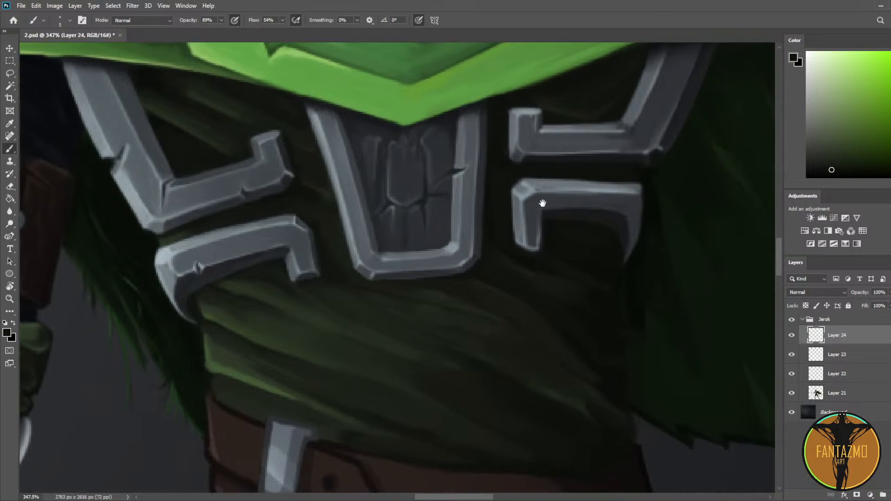
# Step: Define the shadowed underside of the lower trim piece with a sampled dark grey and a dark green from the cloth
pyautogui.keyDown('alt'); pyautogui.click(548, 224); pyautogui.keyUp('alt')
pyautogui.keyDown('alt'); pyautogui.click(545, 211); pyautogui.keyUp('alt')
pyautogui.keyDown('alt'); pyautogui.click(552, 217); pyautogui.keyUp('alt')
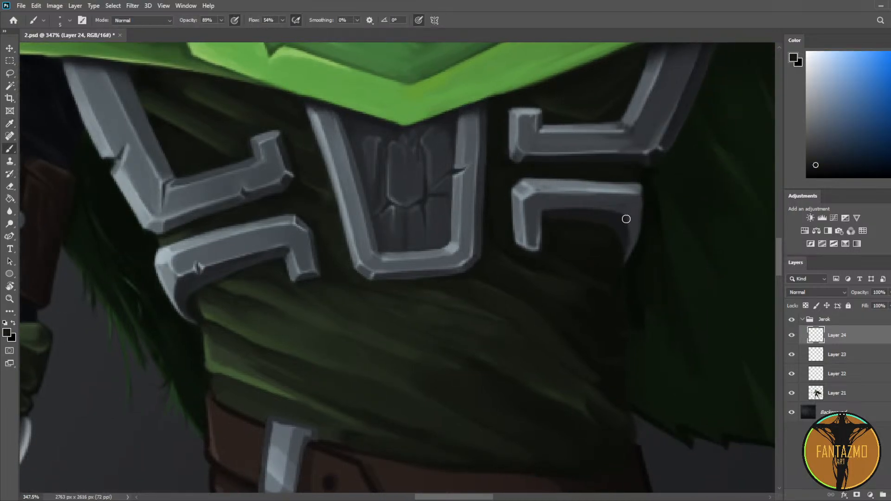
pyautogui.scroll(3, 643, 313)
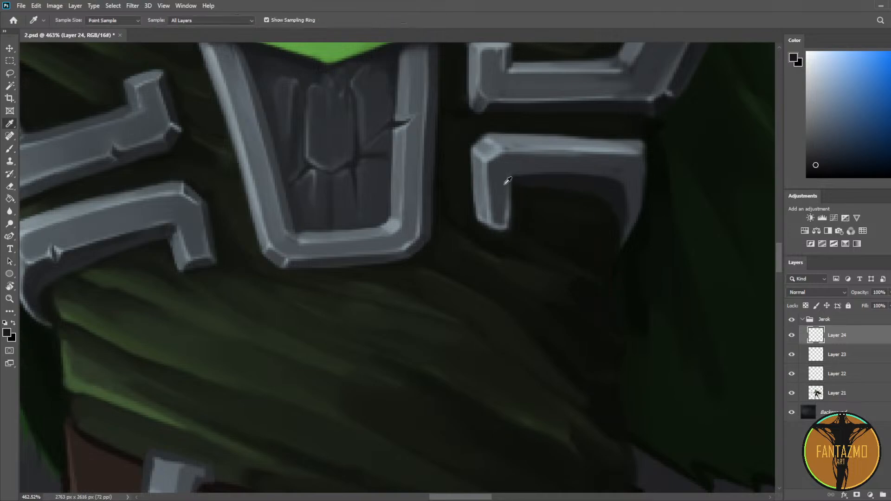
pyautogui.keyDown('alt'); pyautogui.click(528, 186); pyautogui.keyUp('alt')
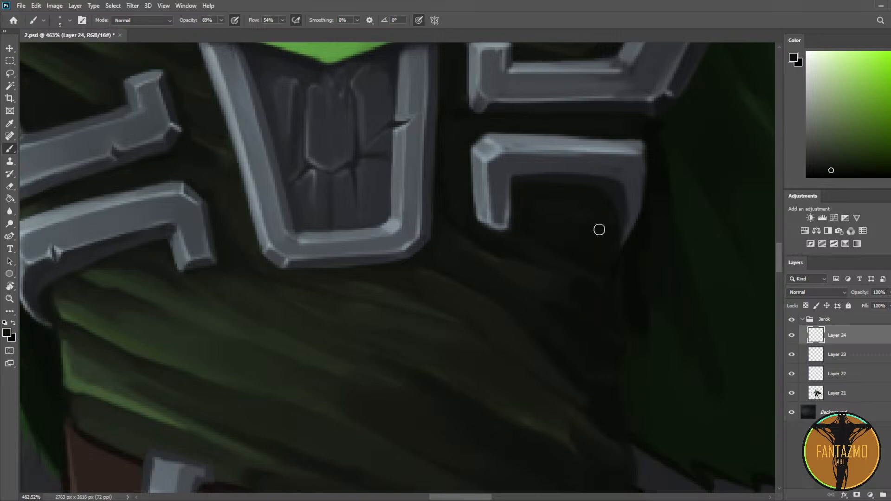
# Step: Touch up the cloth between the central plate and the trim pieces away from the cape with sampled dark greens
pyautogui.scroll(-7, 583, 239)
pyautogui.scroll(5, 384, 189)
pyautogui.keyDown('alt'); pyautogui.click(403, 191); pyautogui.keyUp('alt')
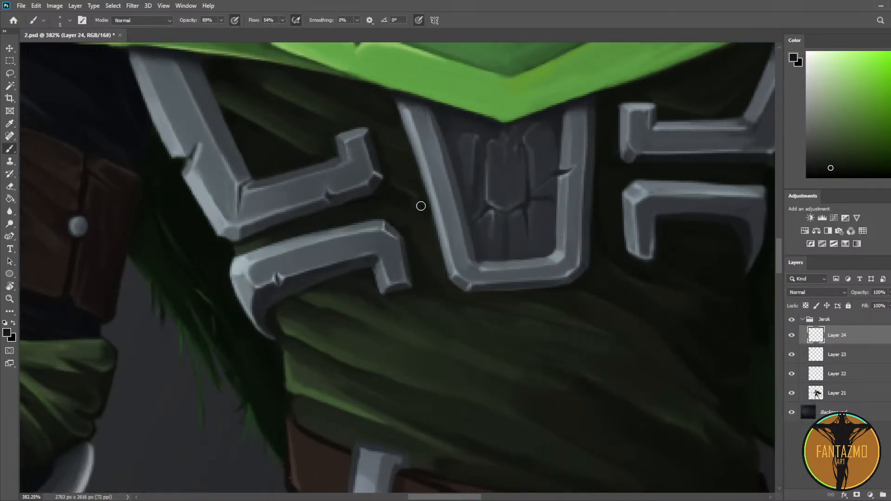
pyautogui.keyDown('alt'); pyautogui.click(417, 199); pyautogui.keyUp('alt')
pyautogui.scroll(-8, 443, 77)
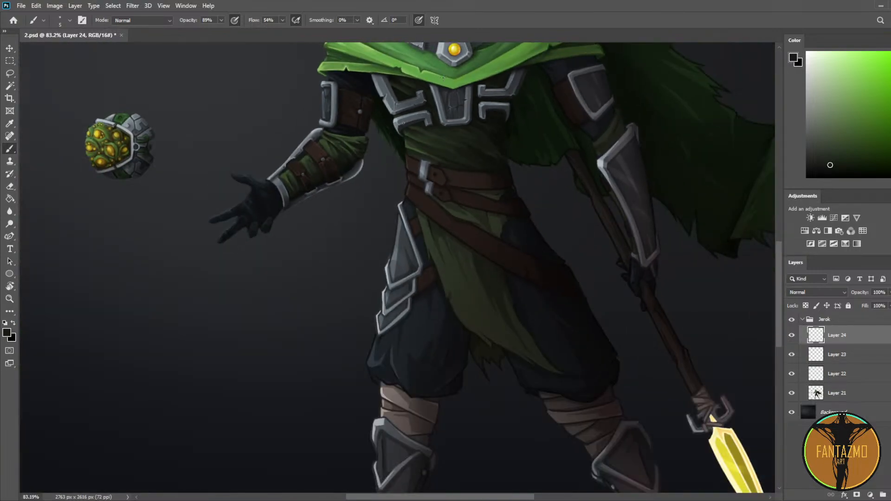
pyautogui.scroll(-3, 337, 262)
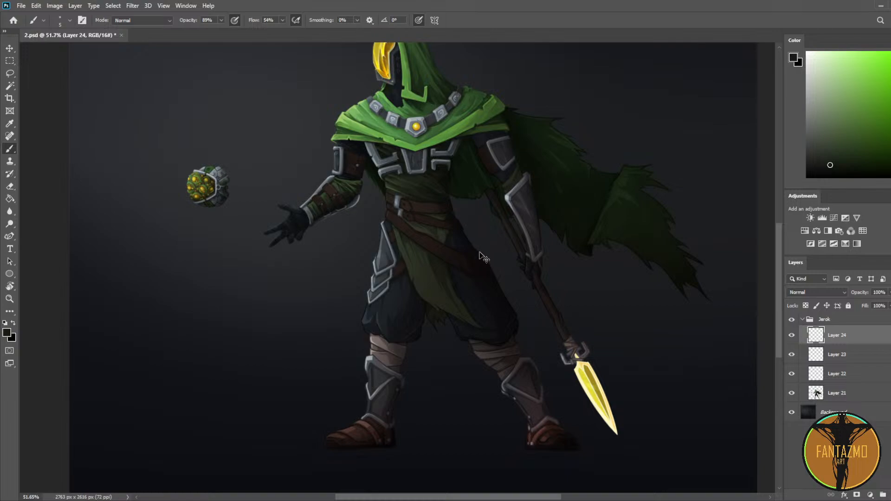
# Step: Check the chest area in mirrored view and compare the painting with Layer 24 hidden and shown
pyautogui.hotkey('ctrl', 'shift', 'h')
pyautogui.scroll(6, 461, 223)
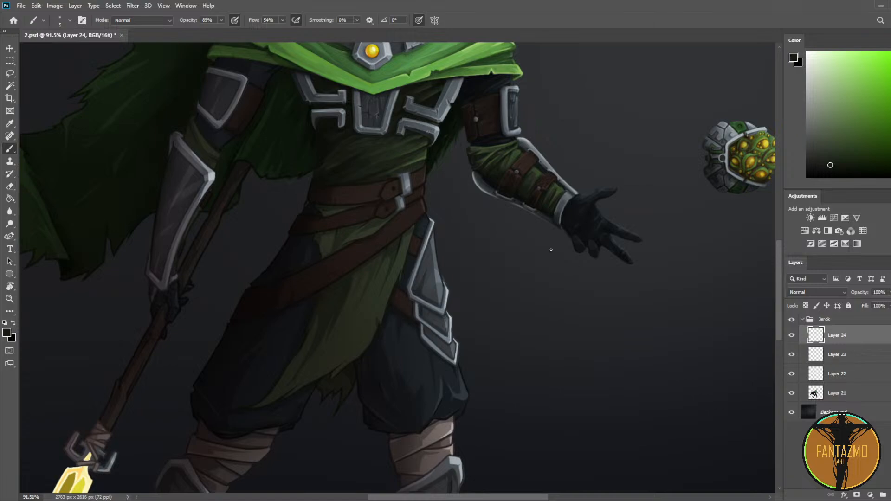
pyautogui.scroll(7, 363, 135)
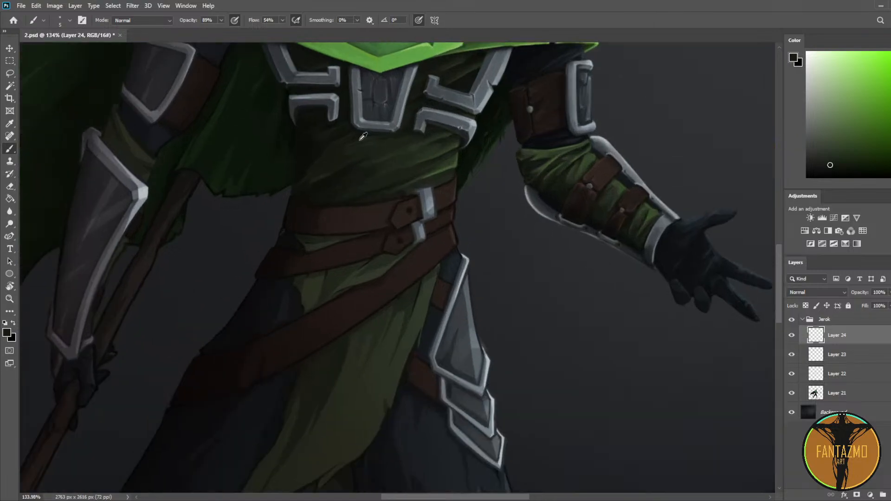
pyautogui.moveTo(343, 169); pyautogui.dragTo(413, 211)
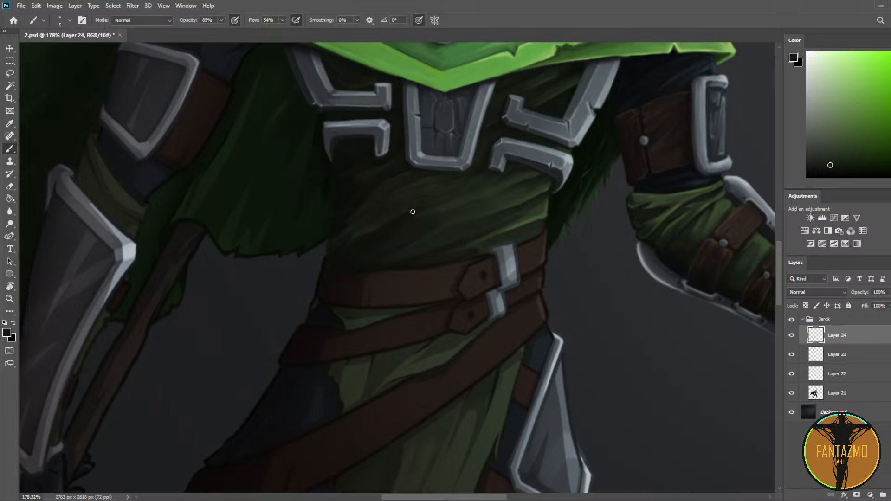
pyautogui.click(791, 335)
pyautogui.click(791, 336)
pyautogui.moveTo(589, 219); pyautogui.dragTo(643, 268)
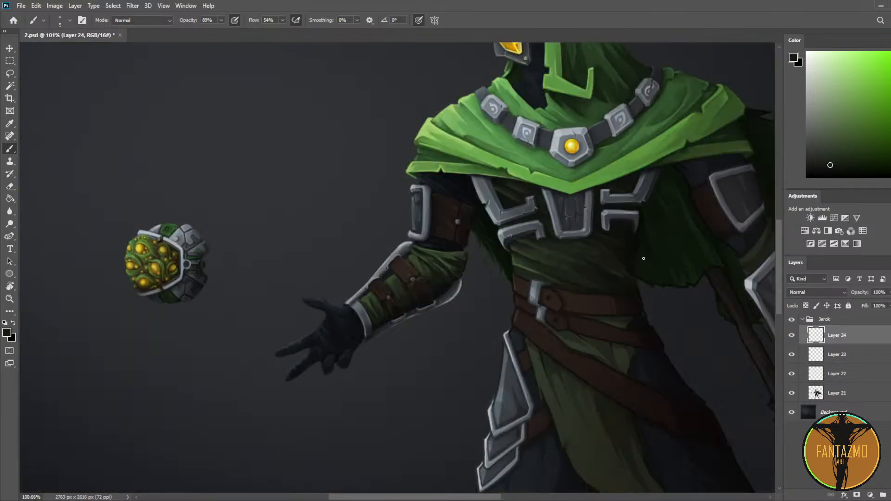
pyautogui.scroll(5, 648, 226)
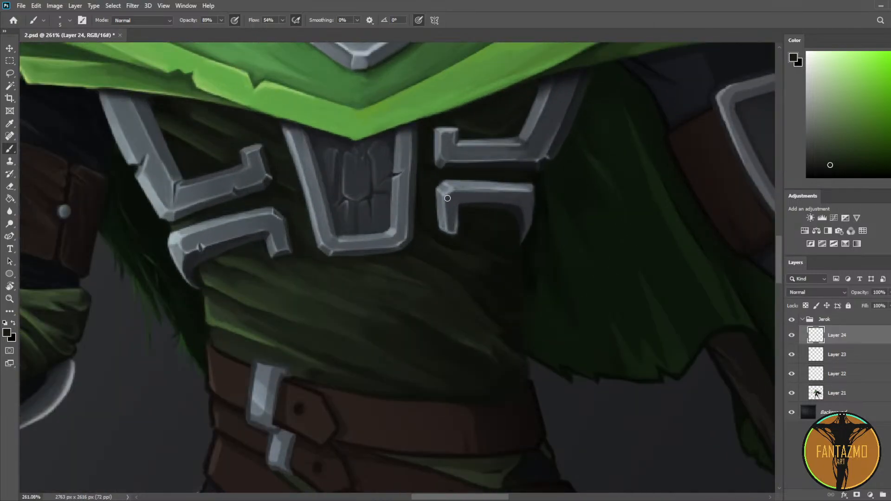
pyautogui.click(792, 337)
pyautogui.click(794, 338)
# Step: Add a new layer and touch up the dark cloth around the lower trim piece beside the cape with sampled near-black greens
pyautogui.click(890, 495)
pyautogui.keyDown('alt'); pyautogui.click(420, 216); pyautogui.keyUp('alt')
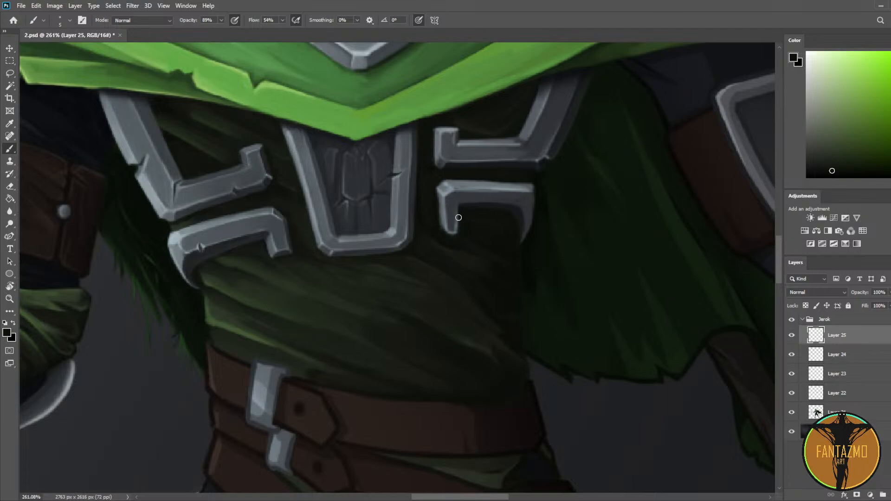
pyautogui.scroll(1, 507, 221)
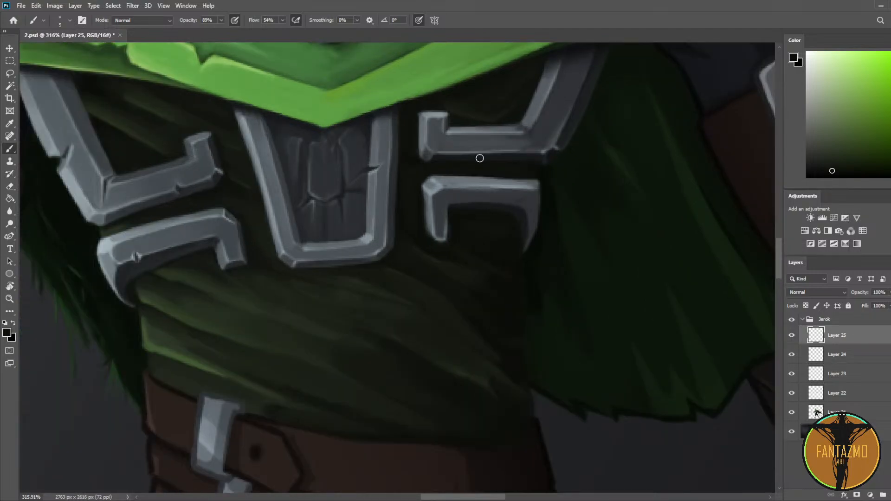
pyautogui.keyDown('alt'); pyautogui.click(465, 206); pyautogui.keyUp('alt')
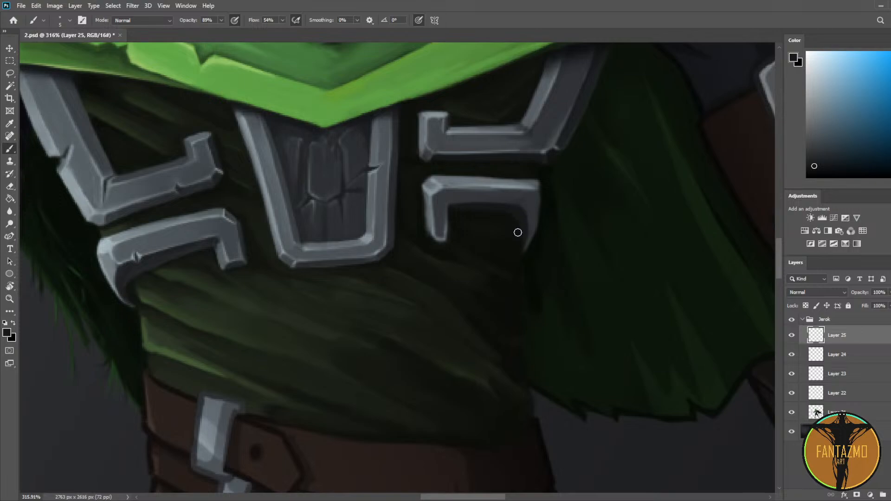
pyautogui.keyDown('alt'); pyautogui.click(509, 215); pyautogui.keyUp('alt')
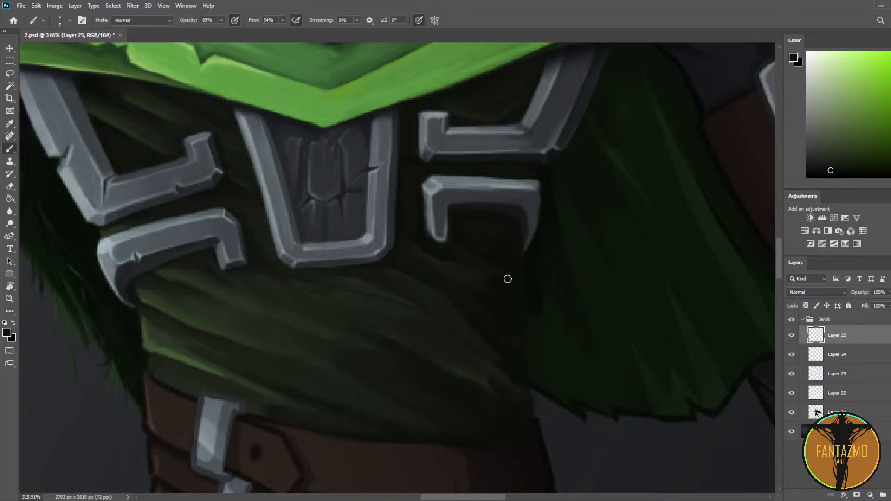
pyautogui.press('alt')
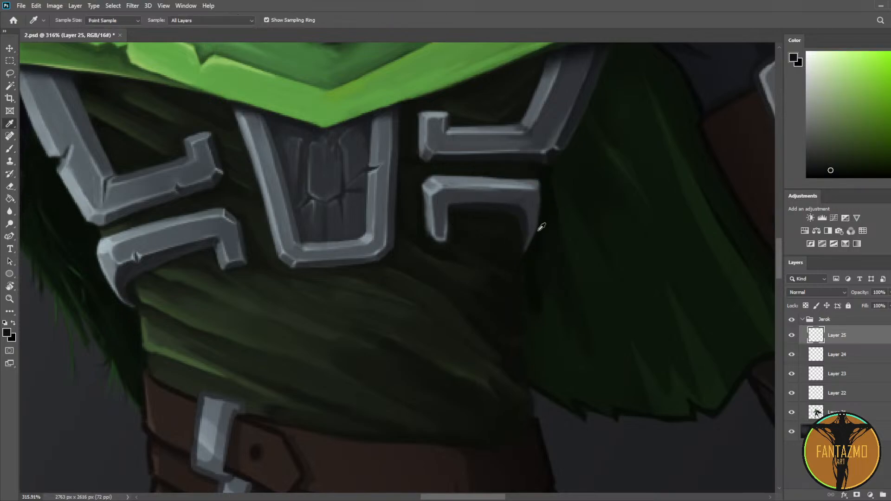
pyautogui.keyDown('alt'); pyautogui.click(543, 222); pyautogui.keyUp('alt')
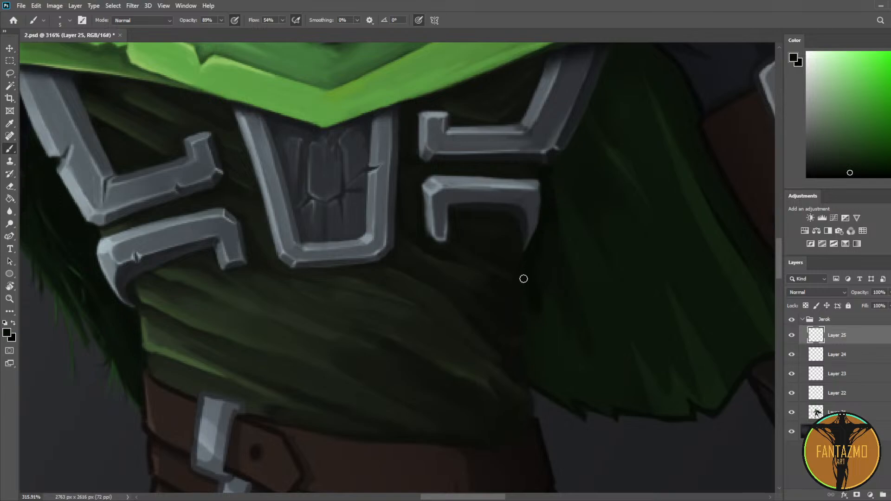
# Step: Paint a dark shadow down the inner edge of the cape beside the torso with a larger brush and a sampled dark green
pyautogui.moveTo(541, 285); pyautogui.dragTo(397, 144)
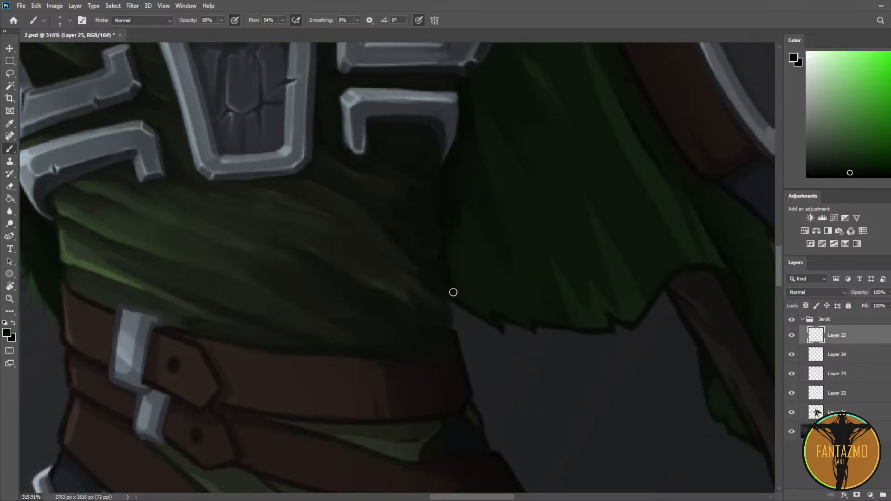
pyautogui.press(']')
pyautogui.press(']')
pyautogui.press(']')
pyautogui.press(']')
pyautogui.press(']')
pyautogui.moveTo(473, 151)
pyautogui.mouseDown()
pyautogui.moveTo(510, 273)
pyautogui.moveTo(468, 163)
pyautogui.moveTo(487, 247)
pyautogui.mouseUp()
pyautogui.press(']')
pyautogui.press(']')
pyautogui.press('[')
pyautogui.press('[')
pyautogui.keyDown('alt'); pyautogui.click(465, 227); pyautogui.keyUp('alt')
pyautogui.moveTo(458, 202); pyautogui.dragTo(468, 287)
pyautogui.moveTo(475, 206); pyautogui.dragTo(520, 291)
# Step: Blend the shadow on the cape's inner folds into the torso cloth with dark greens sampled around it
pyautogui.press('i')
pyautogui.moveTo(446, 153); pyautogui.dragTo(408, 253)
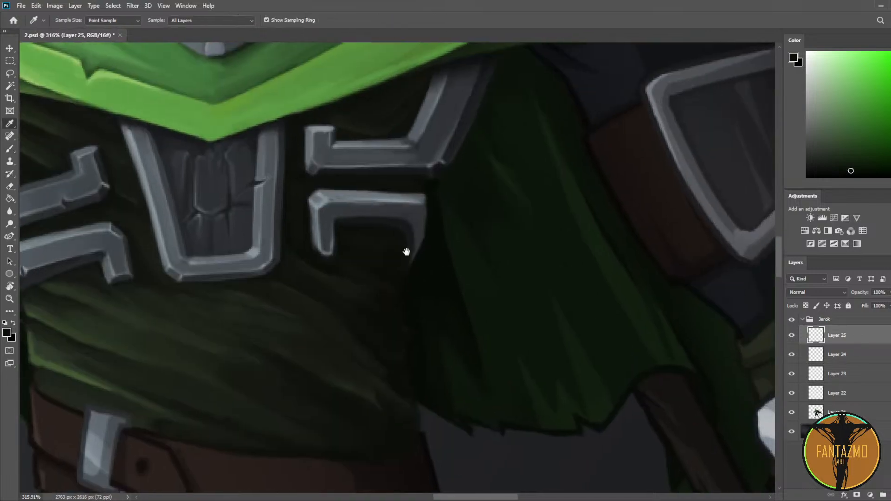
pyautogui.click(433, 243)
pyautogui.press('b')
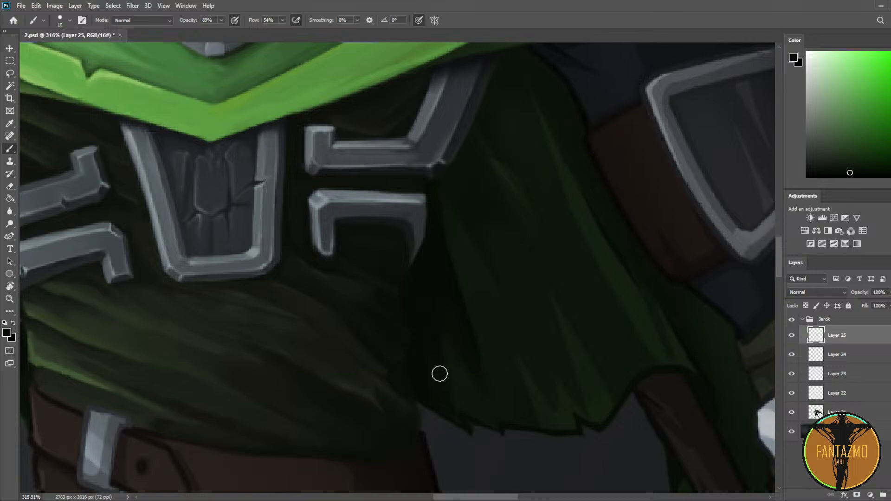
pyautogui.keyDown('alt'); pyautogui.click(441, 394); pyautogui.keyUp('alt')
pyautogui.keyDown('alt'); pyautogui.click(420, 279); pyautogui.keyUp('alt')
pyautogui.keyDown('alt'); pyautogui.click(440, 286); pyautogui.keyUp('alt')
pyautogui.keyDown('alt'); pyautogui.click(445, 316); pyautogui.keyUp('alt')
pyautogui.keyDown('alt'); pyautogui.click(451, 330); pyautogui.keyUp('alt')
pyautogui.keyDown('alt'); pyautogui.click(447, 314); pyautogui.keyUp('alt')
pyautogui.keyDown('alt'); pyautogui.click(434, 281); pyautogui.keyUp('alt')
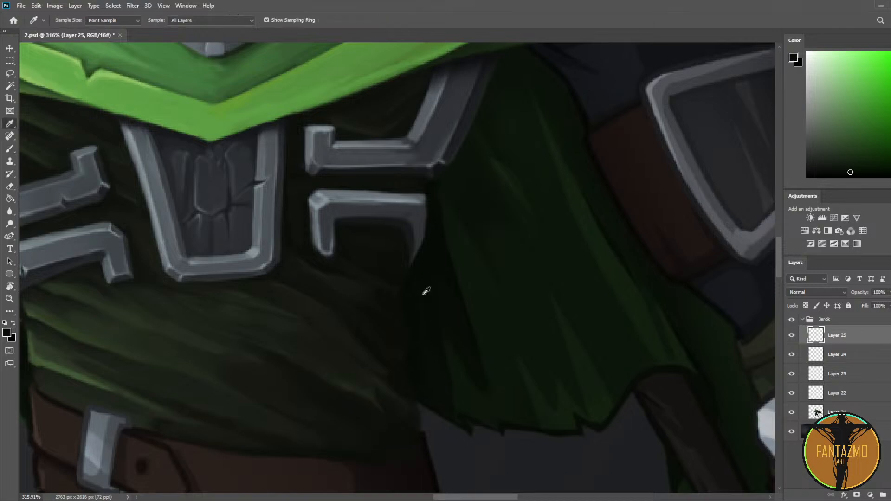
pyautogui.keyDown('alt'); pyautogui.click(444, 335); pyautogui.keyUp('alt')
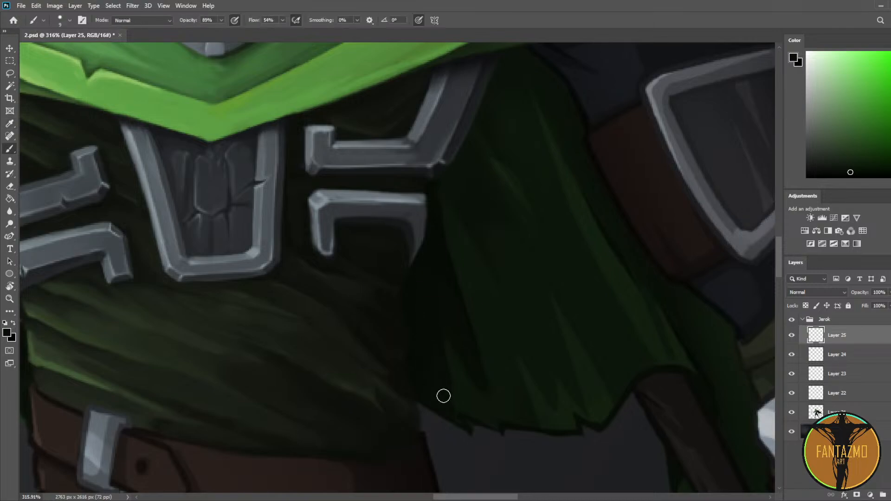
# Step: Save the document and touch up the lower trim piece's front face near the cape with a sampled dark grey
pyautogui.scroll(-5, 420, 206)
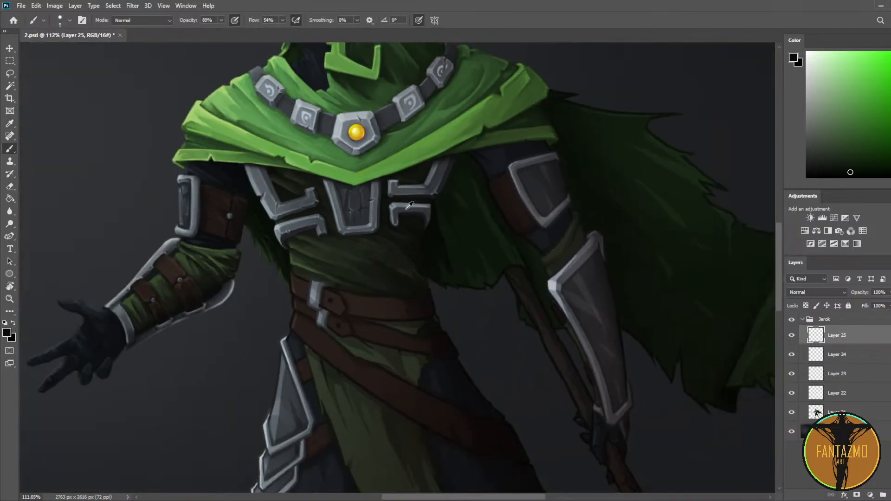
pyautogui.scroll(4, 420, 206)
pyautogui.hotkey('ctrl', 's')
pyautogui.scroll(3, 449, 206)
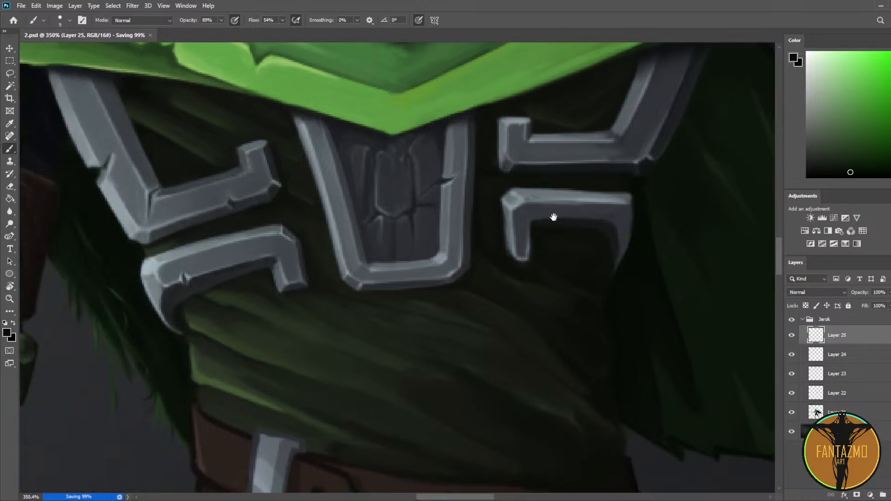
pyautogui.keyDown('alt'); pyautogui.click(534, 210); pyautogui.keyUp('alt')
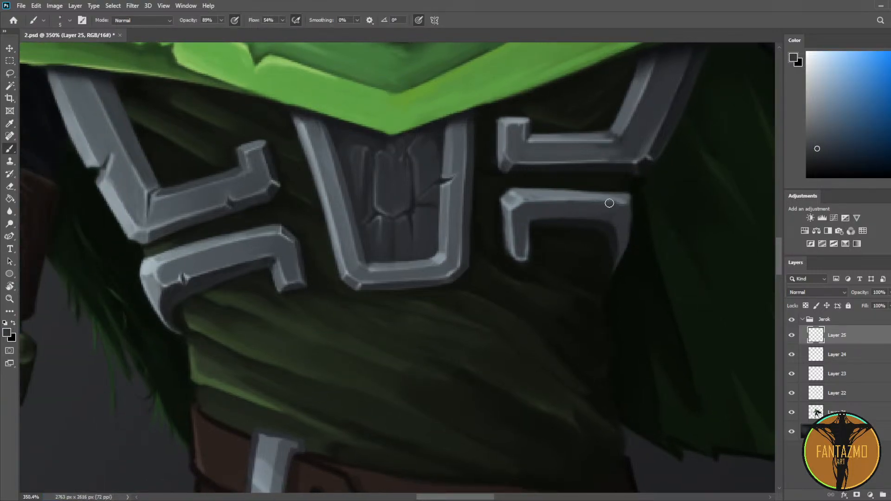
# Step: Add a new layer and paint a thin light-grey highlight along the inner lower edge of the lower trim piece beside the cape
pyautogui.press('i')
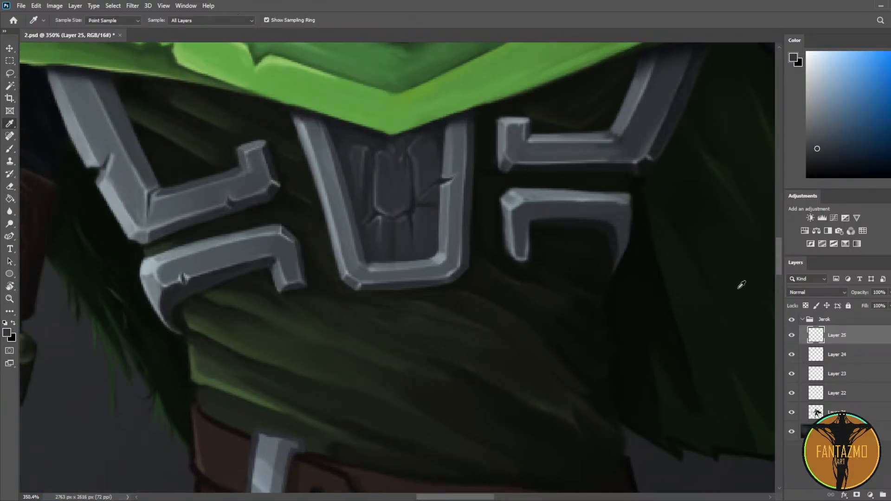
pyautogui.click(875, 495)
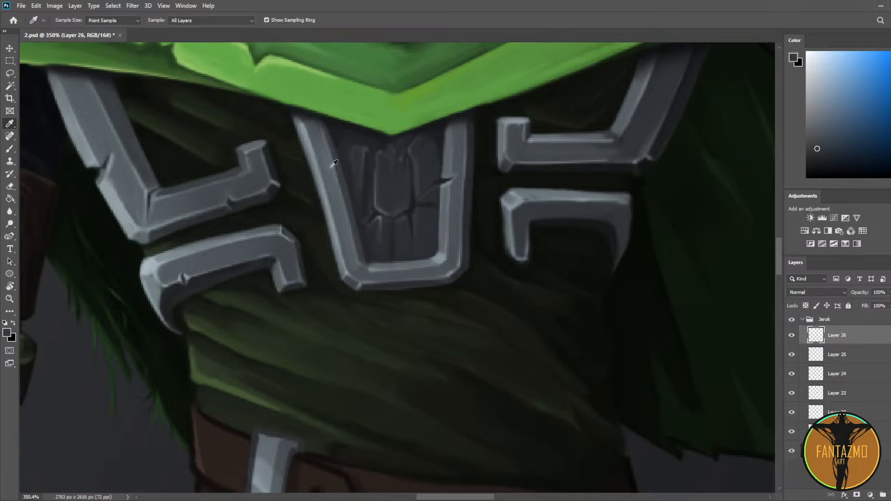
pyautogui.click(521, 120)
pyautogui.press('b')
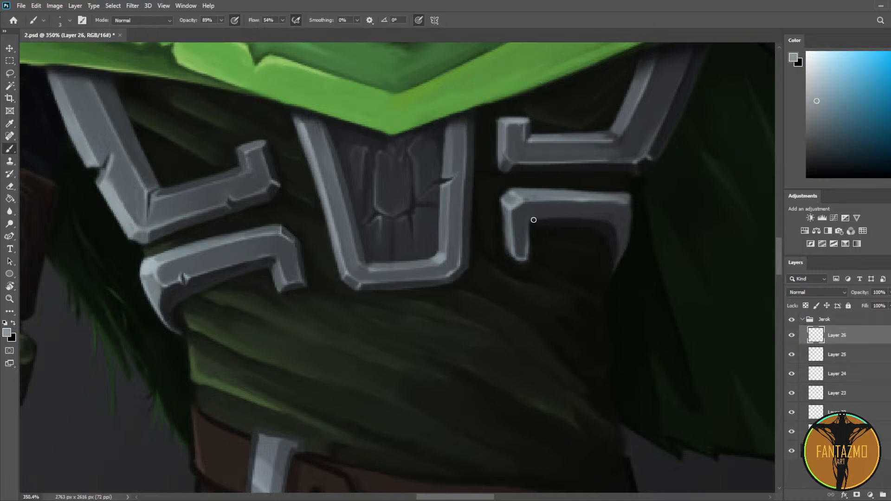
pyautogui.moveTo(527, 219)
pyautogui.mouseDown()
pyautogui.moveTo(613, 219)
pyautogui.moveTo(545, 218)
pyautogui.moveTo(589, 222)
pyautogui.mouseUp()
# Step: Merge Layers 21 to 25 into one layer and make Layer 26 active again
pyautogui.scroll(-10, 610, 201)
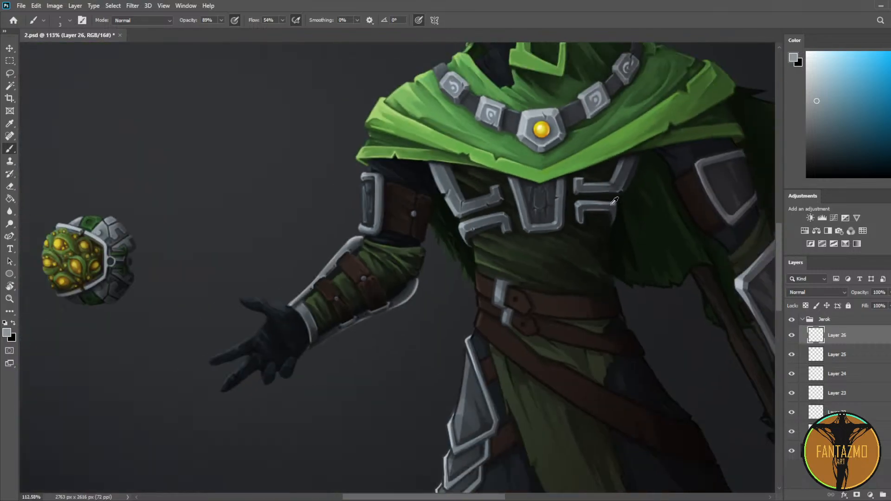
pyautogui.scroll(5, 606, 204)
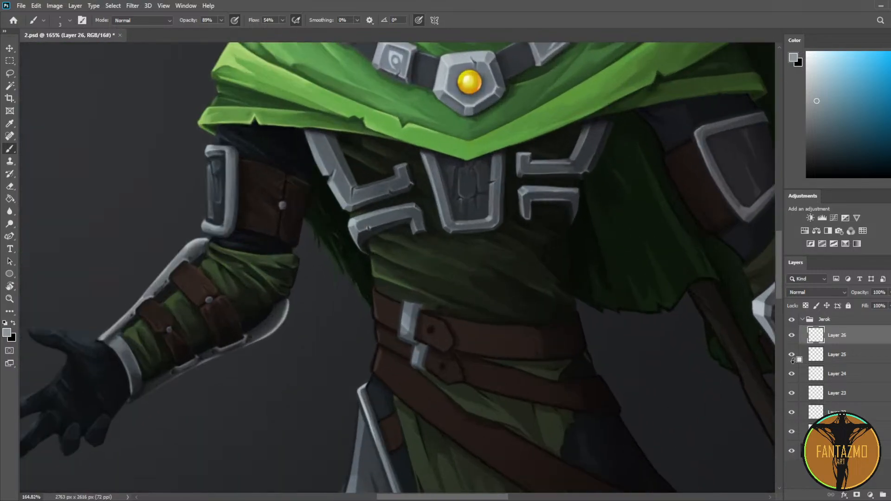
pyautogui.click(843, 357)
pyautogui.keyDown('shift'); pyautogui.click(841, 432); pyautogui.keyUp('shift')
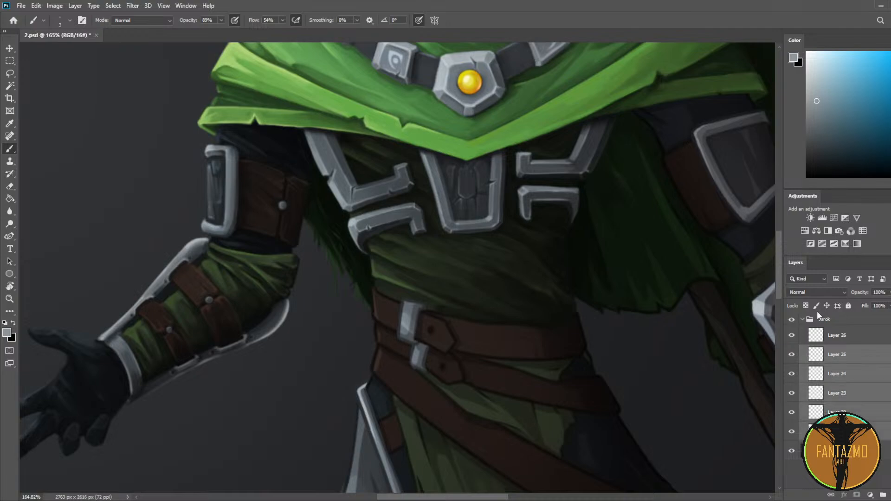
pyautogui.hotkey('ctrl', 'e')
pyautogui.click(835, 335)
# Step: Soften and clean the inner-edge highlight of the lower trim piece with sampled dark greys and a dark green from the cloth
pyautogui.scroll(4, 577, 177)
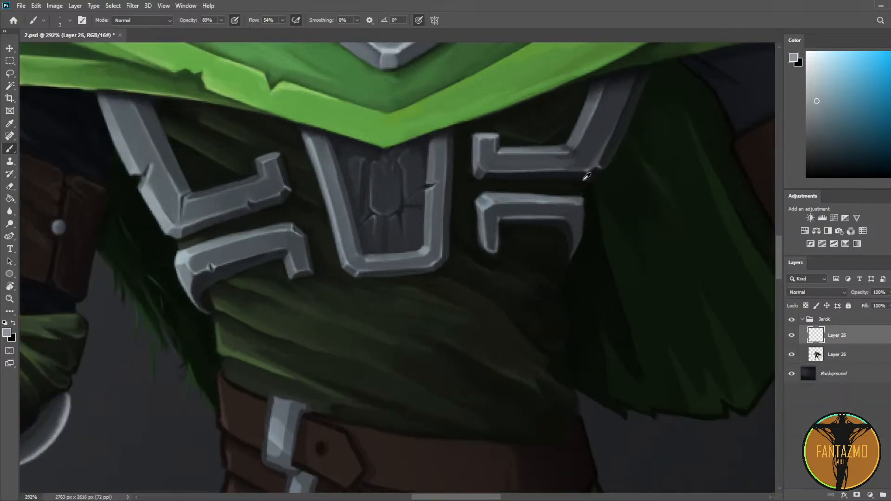
pyautogui.scroll(2, 566, 195)
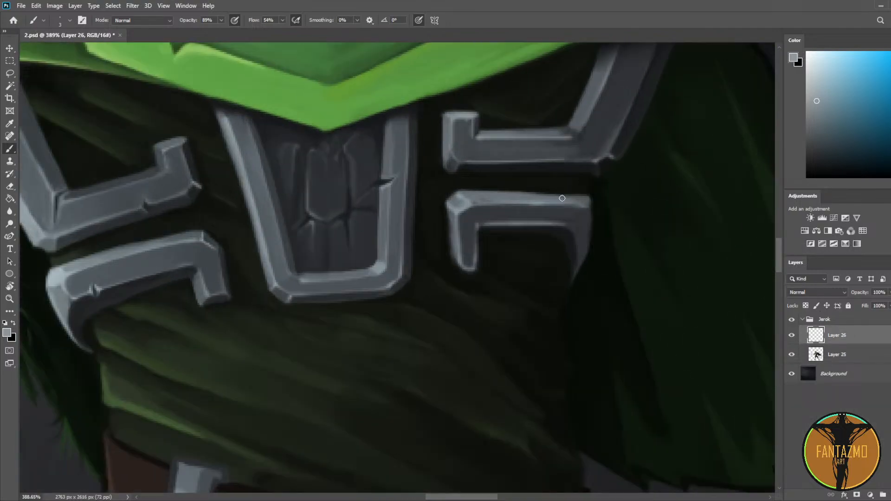
pyautogui.keyDown('alt'); pyautogui.click(507, 224); pyautogui.keyUp('alt')
pyautogui.keyDown('alt'); pyautogui.click(476, 225); pyautogui.keyUp('alt')
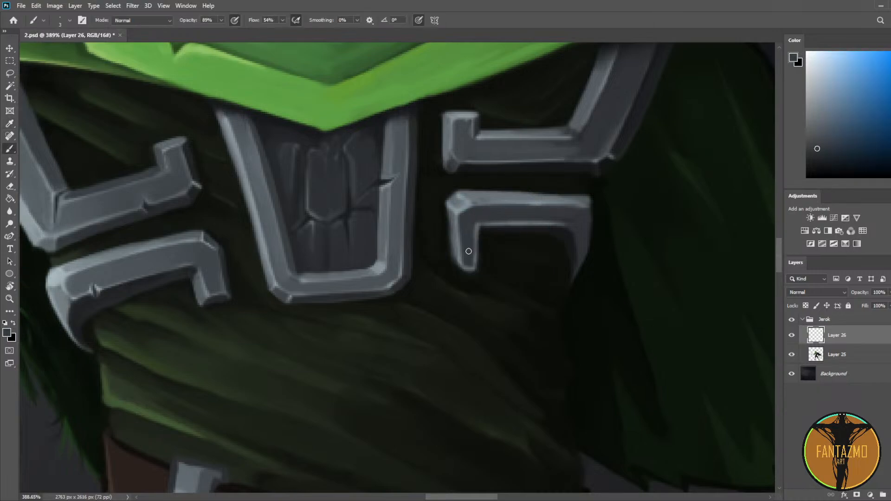
pyautogui.moveTo(476, 222); pyautogui.dragTo(585, 221)
pyautogui.moveTo(500, 223); pyautogui.dragTo(556, 224)
pyautogui.keyDown('alt'); pyautogui.click(519, 225); pyautogui.keyUp('alt')
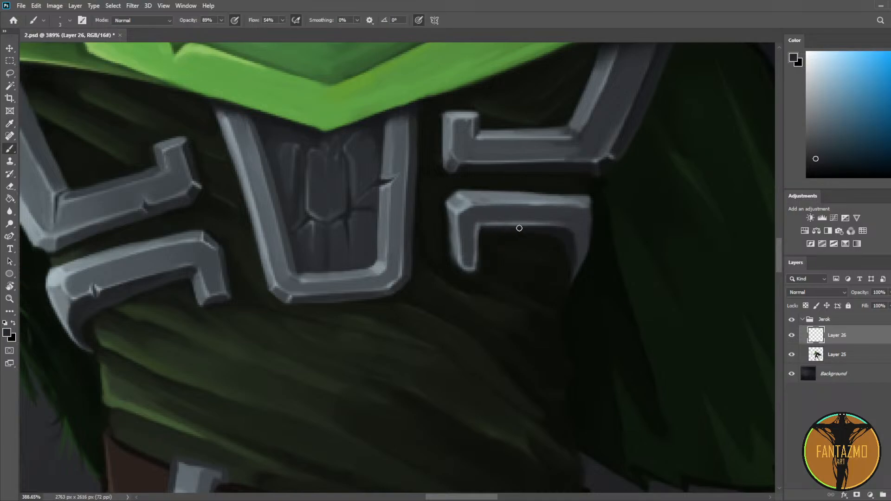
pyautogui.keyDown('alt'); pyautogui.click(484, 235); pyautogui.keyUp('alt')
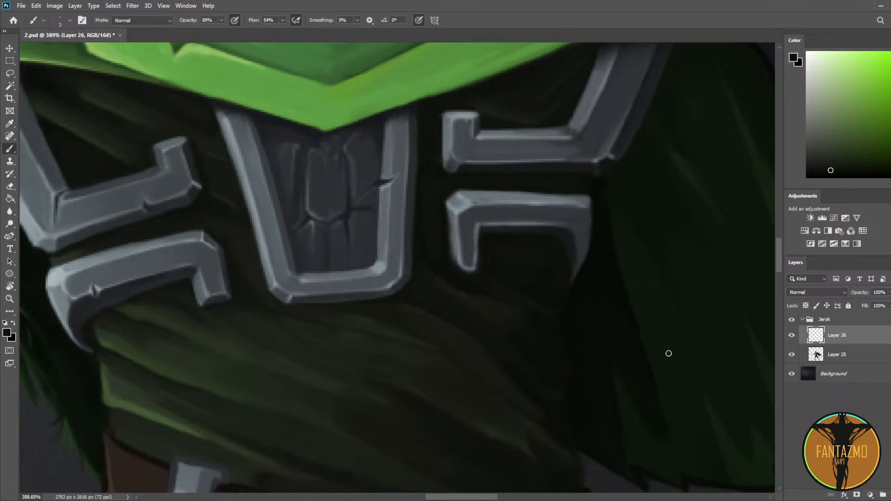
# Step: Bevel the lower trim piece's upper corner nearest the cape with sampled greys and a near-black green from the background cloth
pyautogui.moveTo(475, 206); pyautogui.dragTo(645, 183)
pyautogui.keyDown('alt'); pyautogui.click(571, 184); pyautogui.keyUp('alt')
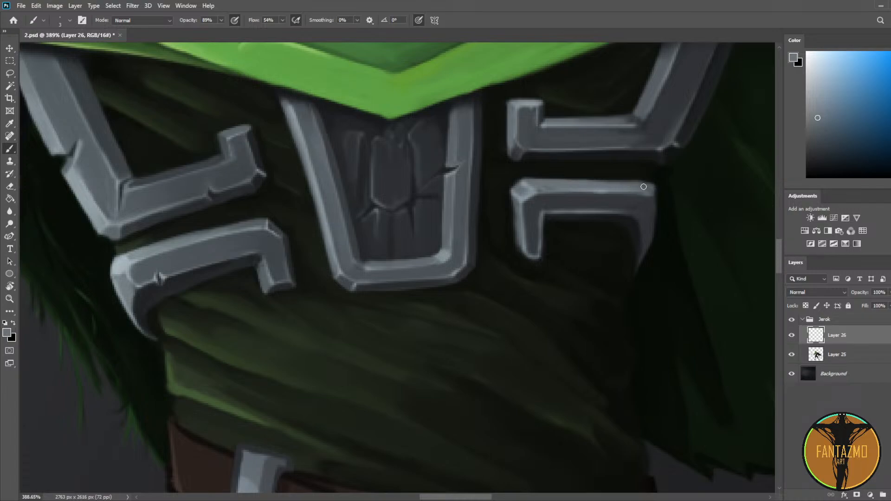
pyautogui.press('i')
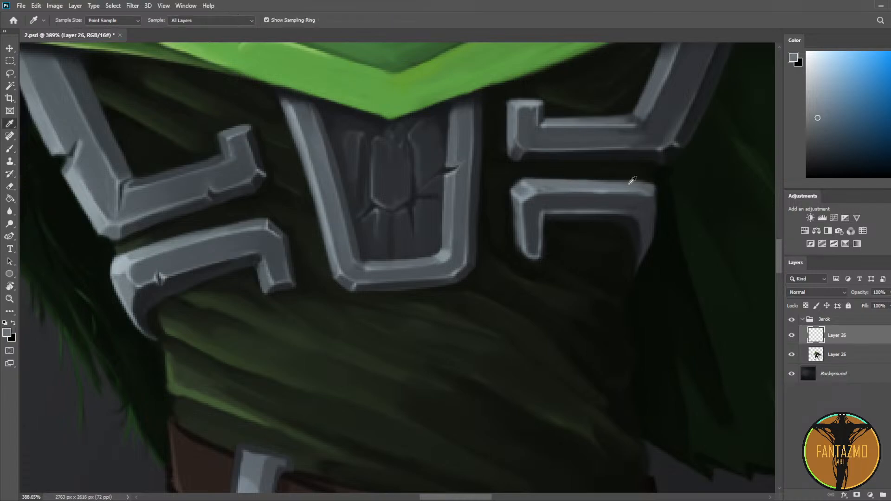
pyautogui.click(653, 199)
pyautogui.press('b')
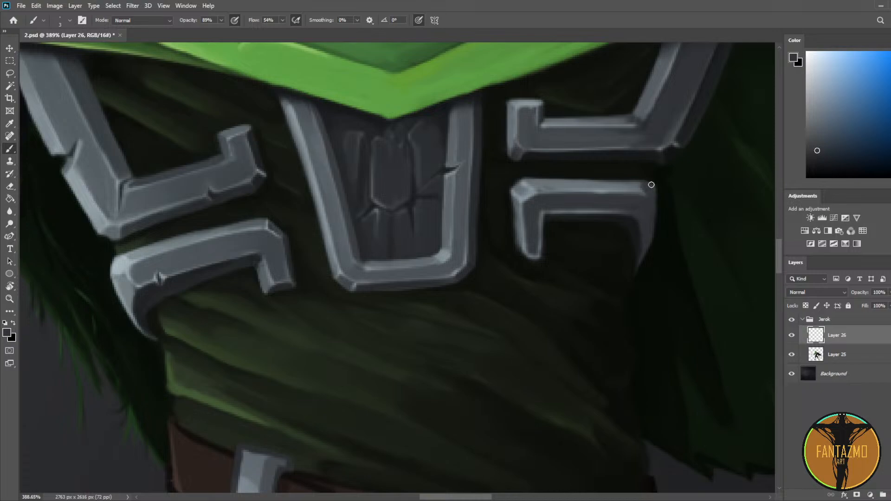
pyautogui.keyDown('alt'); pyautogui.click(646, 178); pyautogui.keyUp('alt')
pyautogui.keyDown('alt'); pyautogui.click(650, 179); pyautogui.keyUp('alt')
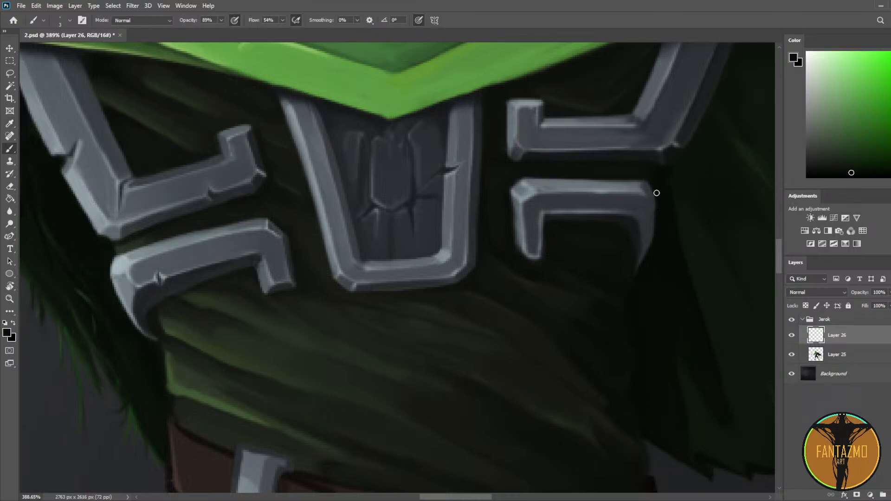
pyautogui.keyDown('alt'); pyautogui.click(645, 194); pyautogui.keyUp('alt')
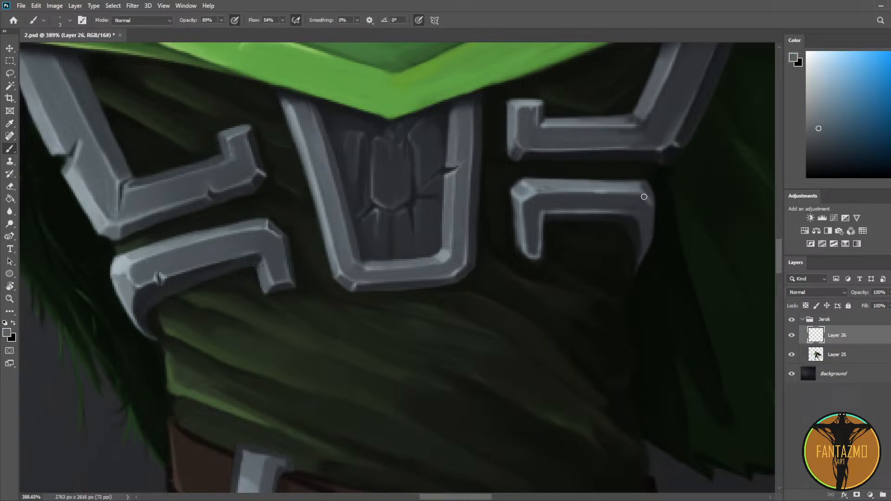
# Step: Shade the outer side face of the lower trim piece's hooked end beside the cape with sampled dark greys
pyautogui.keyDown('alt'); pyautogui.click(643, 197); pyautogui.keyUp('alt')
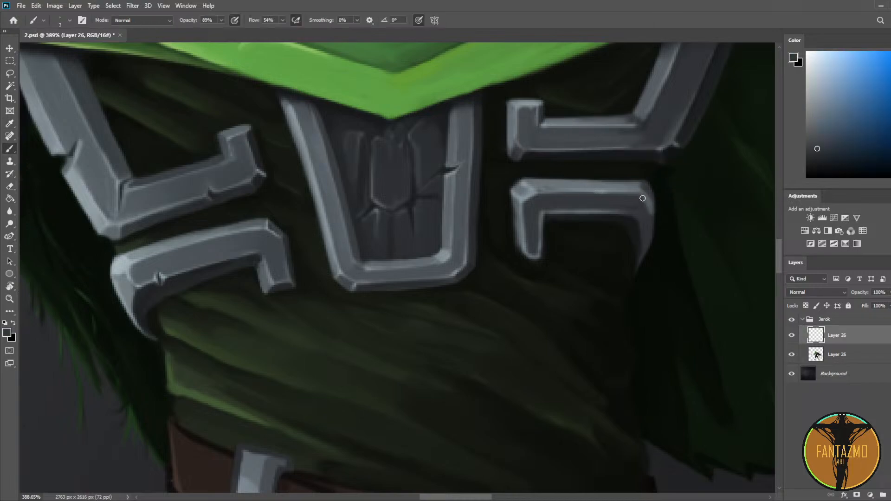
pyautogui.moveTo(648, 189); pyautogui.dragTo(656, 220)
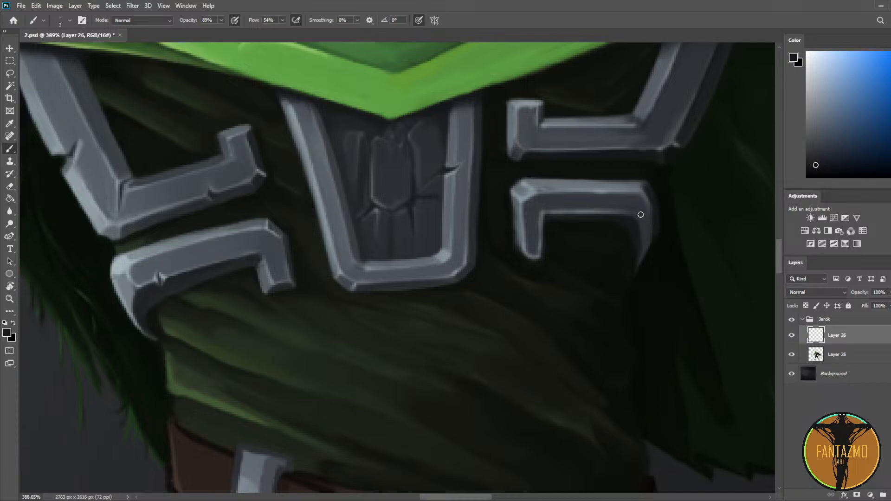
pyautogui.press('alt')
pyautogui.press('alt')
pyautogui.press('alt')
pyautogui.keyDown('alt'); pyautogui.click(656, 231); pyautogui.keyUp('alt')
# Step: Mirror the canvas horizontally and refine the lower trim piece's bevelled corner beside the cape with sampled near-black and grey tones
pyautogui.hotkey('ctrl', 'shift', 'h')
pyautogui.press('alt')
pyautogui.keyDown('alt'); pyautogui.click(100, 212); pyautogui.keyUp('alt')
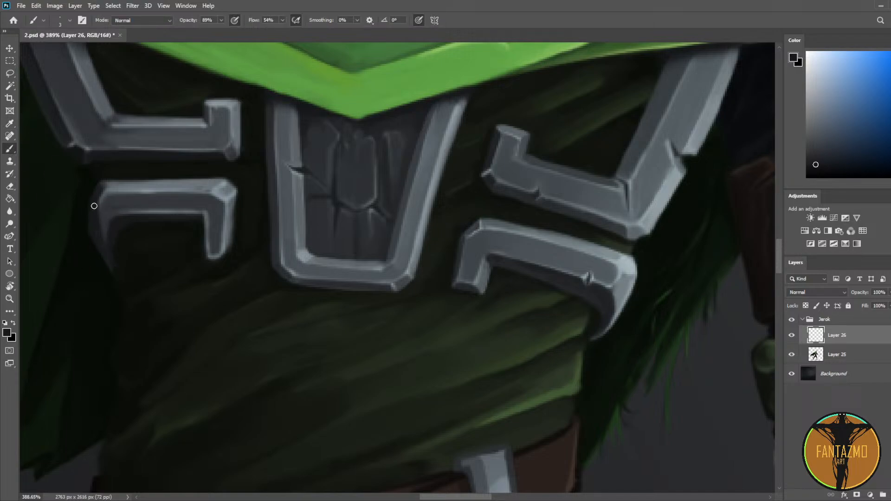
pyautogui.keyDown('alt'); pyautogui.click(93, 187); pyautogui.keyUp('alt')
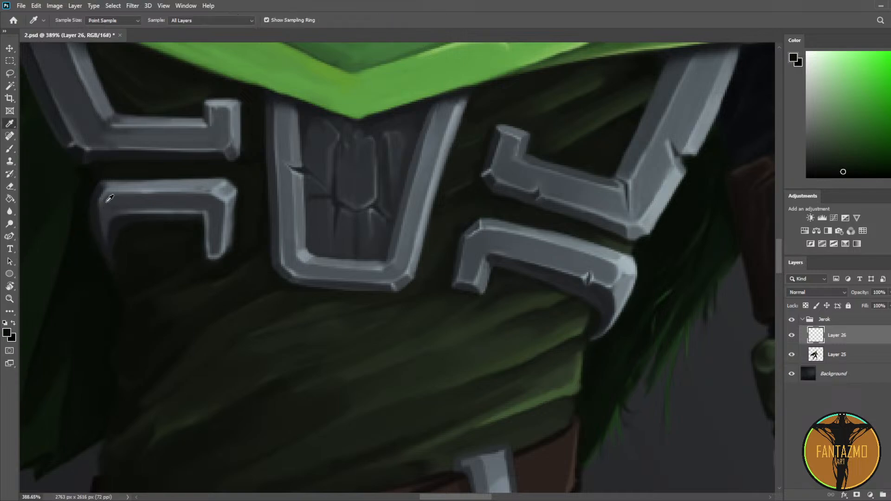
pyautogui.keyDown('alt'); pyautogui.click(106, 198); pyautogui.keyUp('alt')
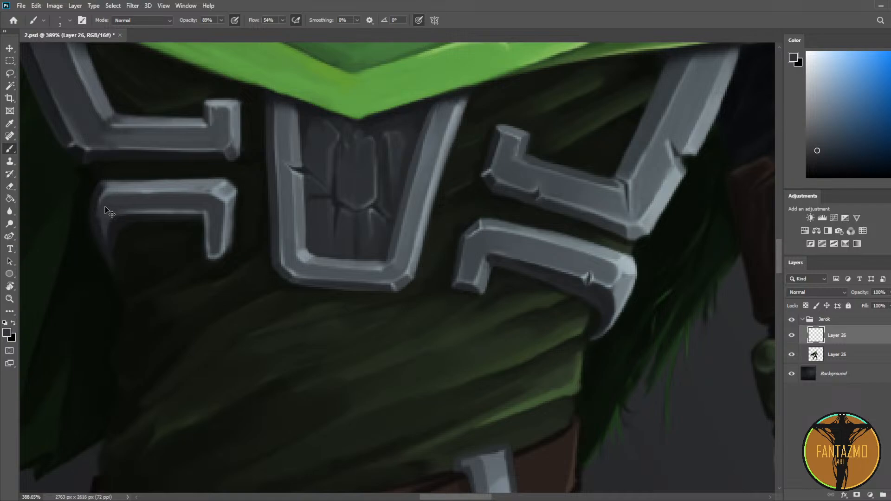
pyautogui.keyDown('alt'); pyautogui.click(107, 206); pyautogui.keyUp('alt')
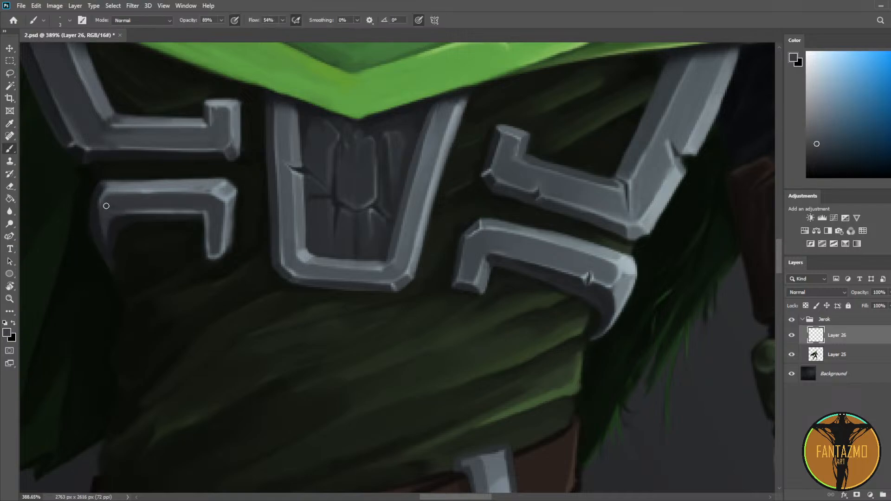
# Step: Paint thin light blue-grey highlights along the outer and inner edges of the lower trim piece's hooked end
pyautogui.click(216, 187)
pyautogui.press('b')
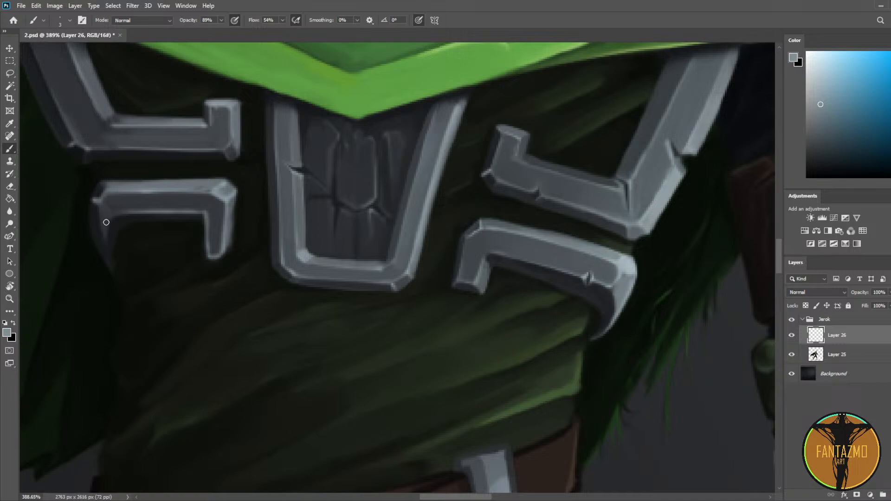
pyautogui.moveTo(99, 200)
pyautogui.mouseDown()
pyautogui.moveTo(100, 184)
pyautogui.moveTo(106, 279)
pyautogui.mouseUp()
pyautogui.moveTo(96, 216); pyautogui.dragTo(109, 269)
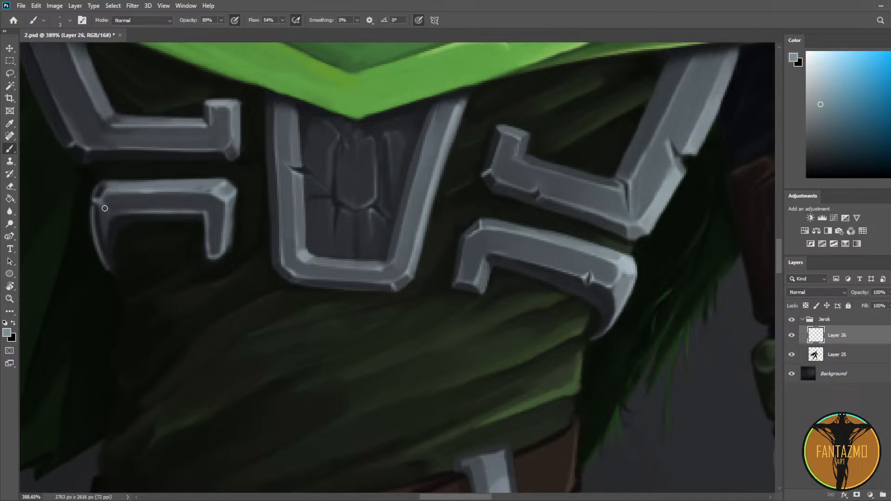
pyautogui.moveTo(113, 225); pyautogui.dragTo(110, 262)
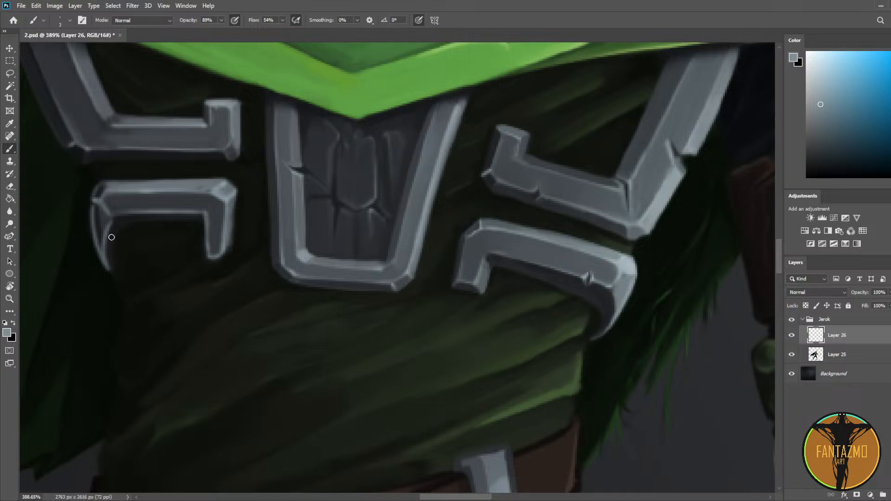
# Step: Soften the hooked end's new highlights with sampled dark greys and clean its tip with a dark green from the cloth
pyautogui.keyDown('alt'); pyautogui.click(98, 207); pyautogui.keyUp('alt')
pyautogui.keyDown('alt'); pyautogui.click(103, 214); pyautogui.keyUp('alt')
pyautogui.moveTo(99, 229)
pyautogui.mouseDown()
pyautogui.moveTo(101, 213)
pyautogui.moveTo(104, 252)
pyautogui.mouseUp()
pyautogui.keyDown('alt'); pyautogui.click(102, 208); pyautogui.keyUp('alt')
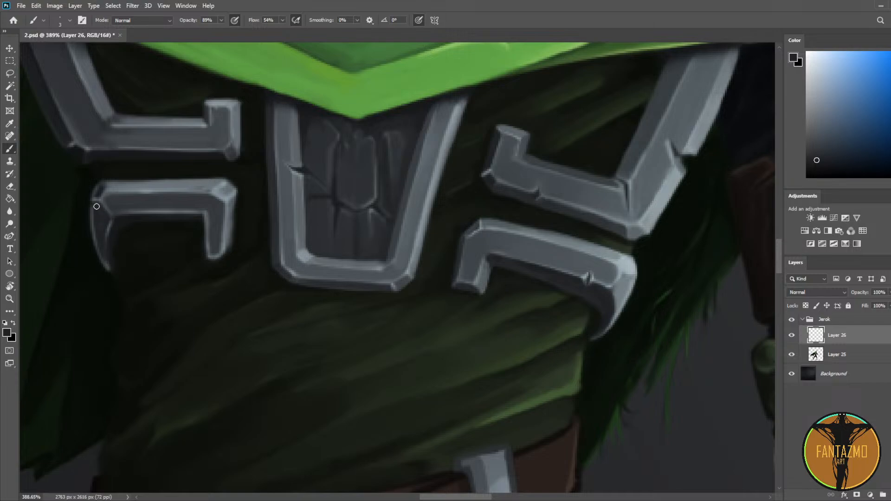
pyautogui.keyDown('alt'); pyautogui.click(113, 237); pyautogui.keyUp('alt')
pyautogui.keyDown('alt'); pyautogui.click(114, 257); pyautogui.keyUp('alt')
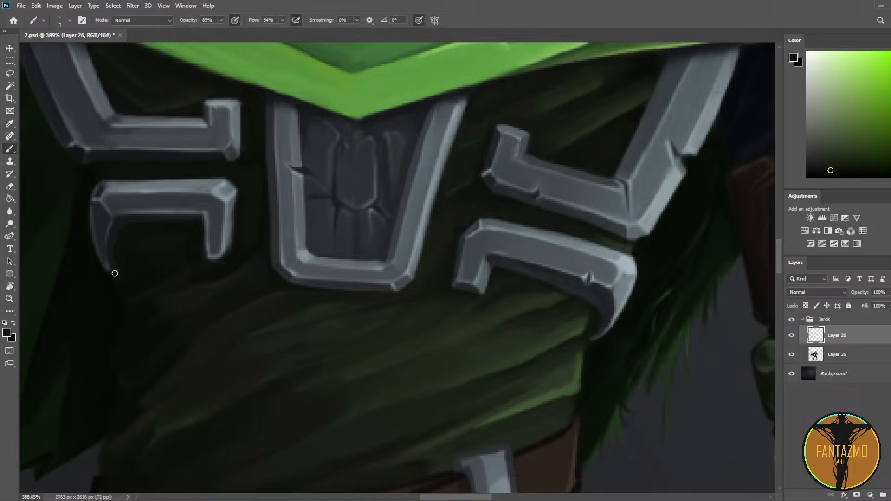
pyautogui.keyDown('alt'); pyautogui.click(114, 227); pyautogui.keyUp('alt')
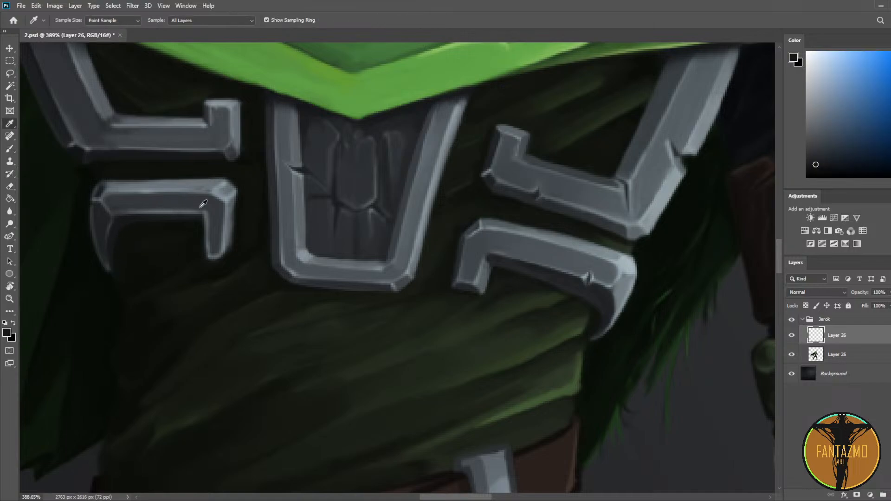
# Step: Repaint the hook's inner edge in sampled light grey and tone it down with darker greys
pyautogui.keyDown('alt'); pyautogui.click(221, 194); pyautogui.keyUp('alt')
pyautogui.moveTo(114, 221); pyautogui.dragTo(109, 268)
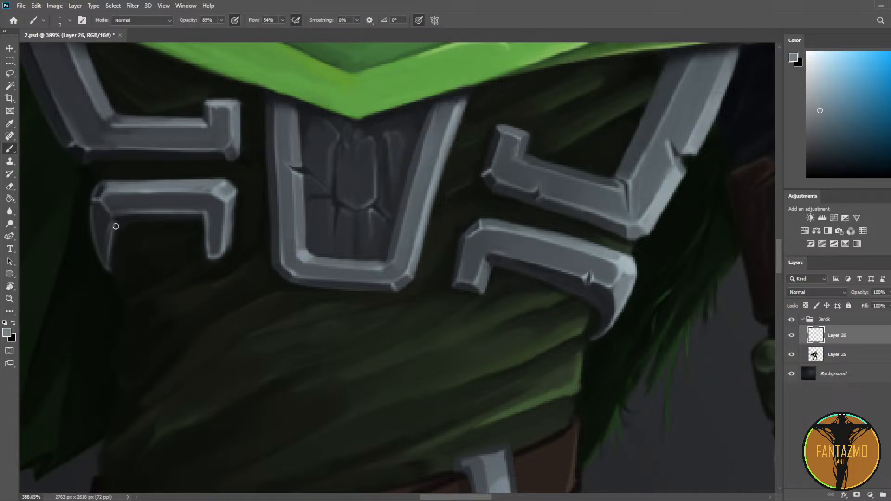
pyautogui.keyDown('alt'); pyautogui.click(116, 227); pyautogui.keyUp('alt')
pyautogui.keyDown('alt'); pyautogui.click(112, 242); pyautogui.keyUp('alt')
pyautogui.moveTo(117, 227); pyautogui.dragTo(110, 260)
pyautogui.keyDown('alt'); pyautogui.click(116, 230); pyautogui.keyUp('alt')
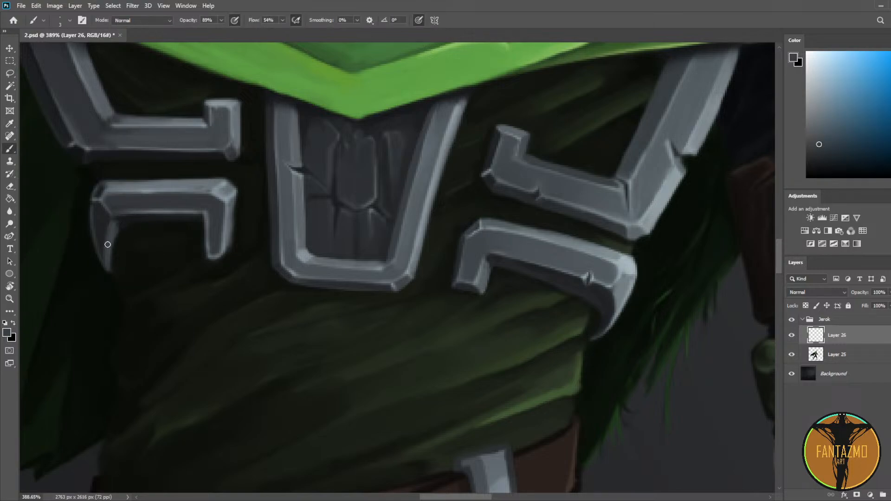
# Step: Darken the hook's inner edge and side face with a smaller brush and sampled dark greys, and save the file
pyautogui.keyDown('alt'); pyautogui.click(128, 219); pyautogui.keyUp('alt')
pyautogui.press('[')
pyautogui.press('[')
pyautogui.press('[')
pyautogui.moveTo(117, 228); pyautogui.dragTo(113, 268)
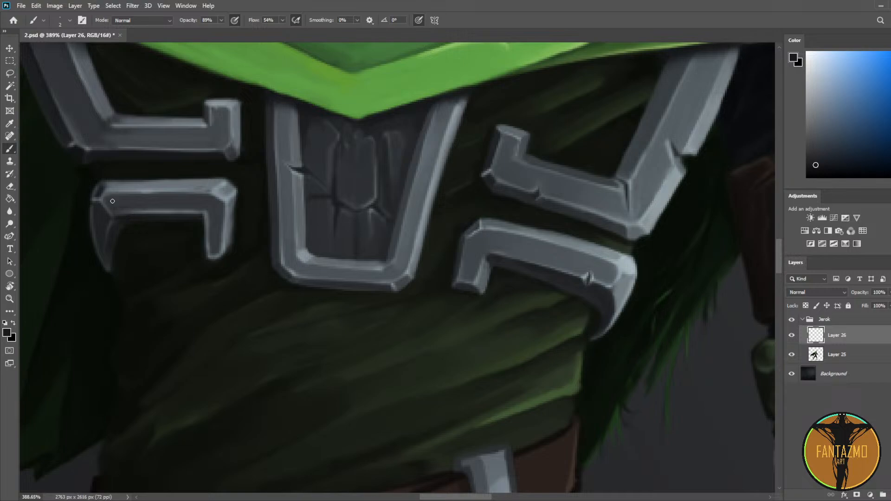
pyautogui.keyDown('alt'); pyautogui.click(96, 205); pyautogui.keyUp('alt')
pyautogui.keyDown('alt'); pyautogui.click(98, 227); pyautogui.keyUp('alt')
pyautogui.keyDown('alt'); pyautogui.click(95, 203); pyautogui.keyUp('alt')
pyautogui.scroll(-4, 101, 269)
pyautogui.hotkey('ctrl', 's')
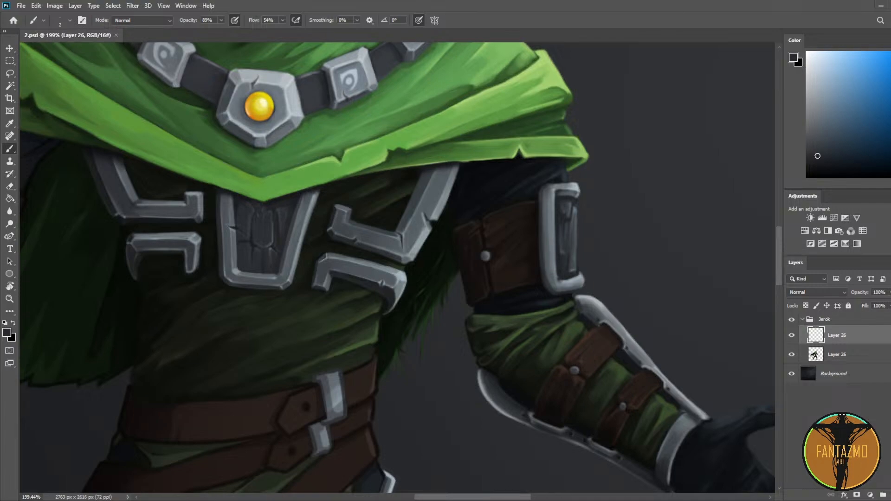
# Step: Redefine the hook's inner contour and shadow with sampled near-black, grey and dark green tones
pyautogui.scroll(-5, 291, 341)
pyautogui.scroll(8, 203, 255)
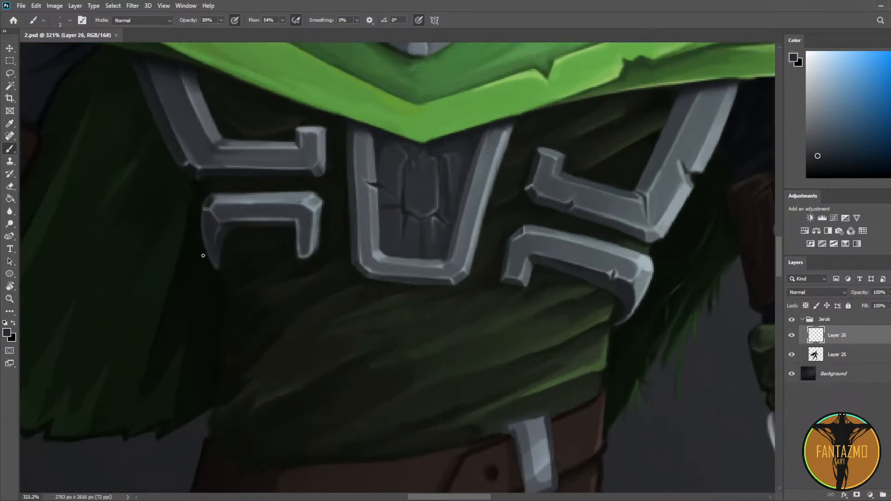
pyautogui.scroll(-2, 202, 255)
pyautogui.keyDown('alt'); pyautogui.click(217, 239); pyautogui.keyUp('alt')
pyautogui.moveTo(216, 234); pyautogui.dragTo(215, 240)
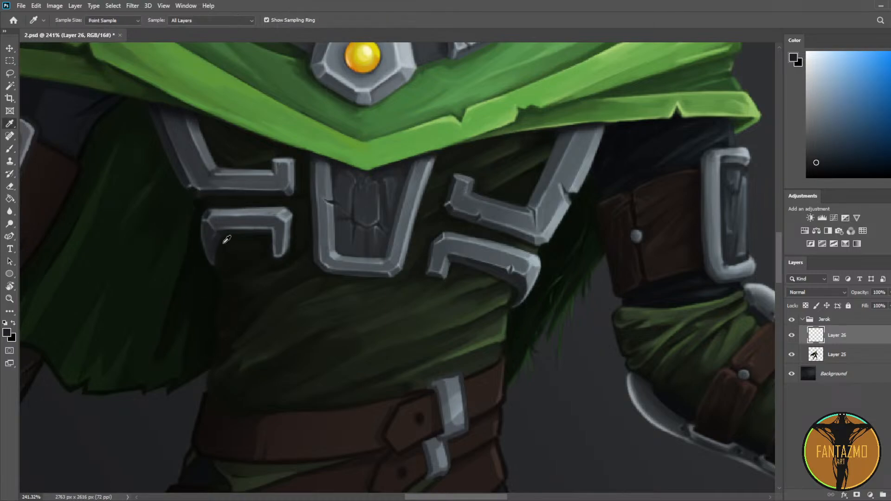
pyautogui.keyDown('alt'); pyautogui.click(215, 258); pyautogui.keyUp('alt')
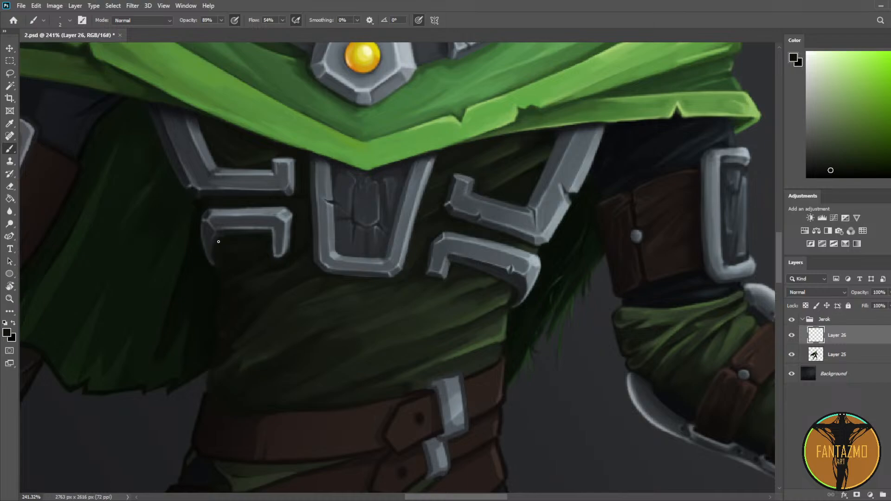
pyautogui.keyDown('alt'); pyautogui.click(211, 219); pyautogui.keyUp('alt')
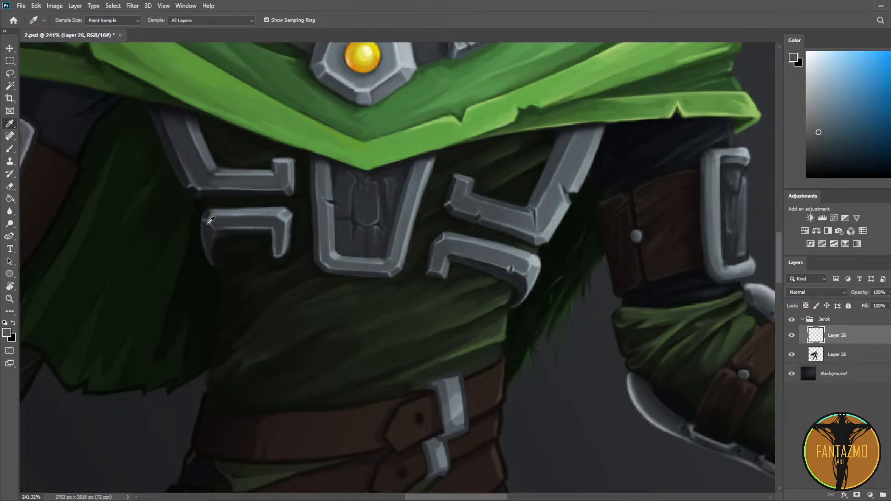
pyautogui.keyDown('alt'); pyautogui.click(215, 237); pyautogui.keyUp('alt')
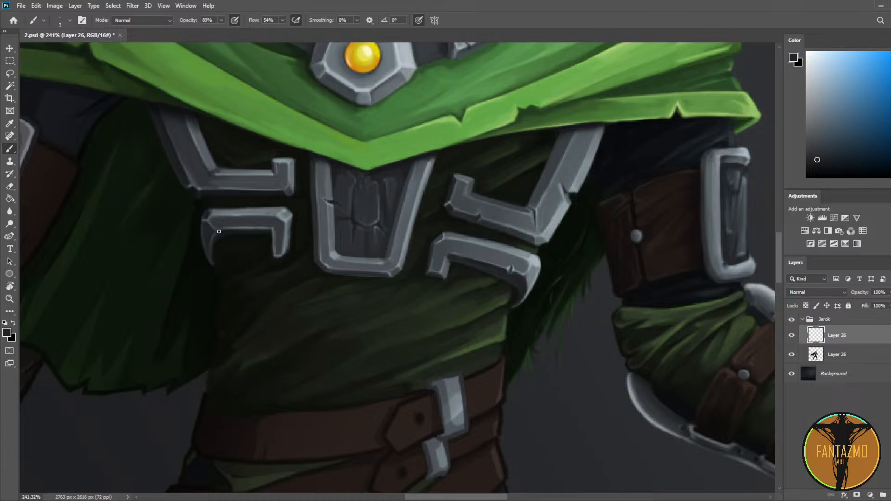
pyautogui.keyDown('alt'); pyautogui.click(221, 234); pyautogui.keyUp('alt')
pyautogui.keyDown('alt'); pyautogui.click(230, 235); pyautogui.keyUp('alt')
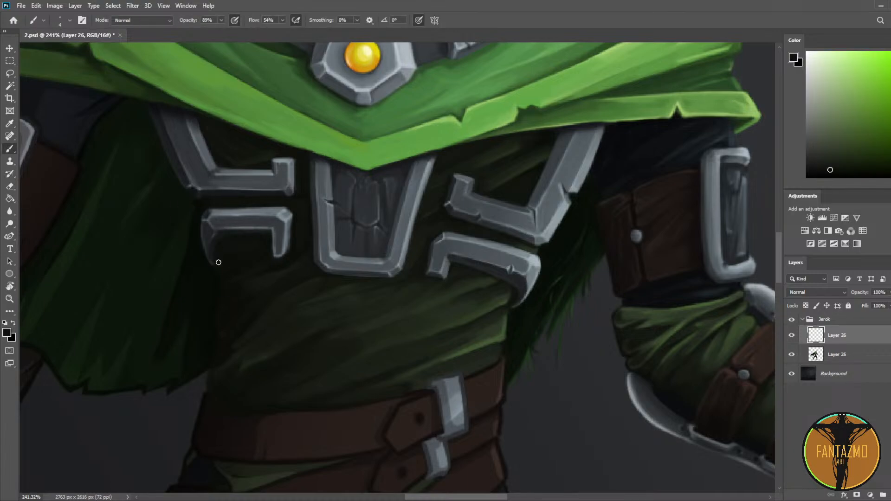
# Step: Blend the dark cloth around the hook's tip and the neighbouring cape shadow with sampled dark greens
pyautogui.keyDown('alt'); pyautogui.click(246, 269); pyautogui.keyUp('alt')
pyautogui.press('alt')
pyautogui.keyDown('alt'); pyautogui.click(224, 250); pyautogui.keyUp('alt')
pyautogui.keyDown('alt'); pyautogui.click(201, 240); pyautogui.keyUp('alt')
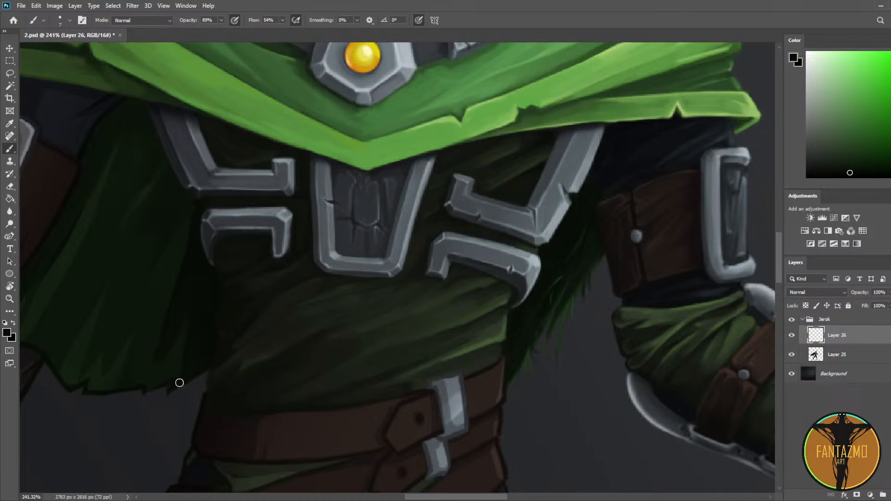
pyautogui.keyDown('alt'); pyautogui.click(191, 333); pyautogui.keyUp('alt')
pyautogui.keyDown('alt'); pyautogui.click(179, 337); pyautogui.keyUp('alt')
pyautogui.keyDown('alt'); pyautogui.click(177, 357); pyautogui.keyUp('alt')
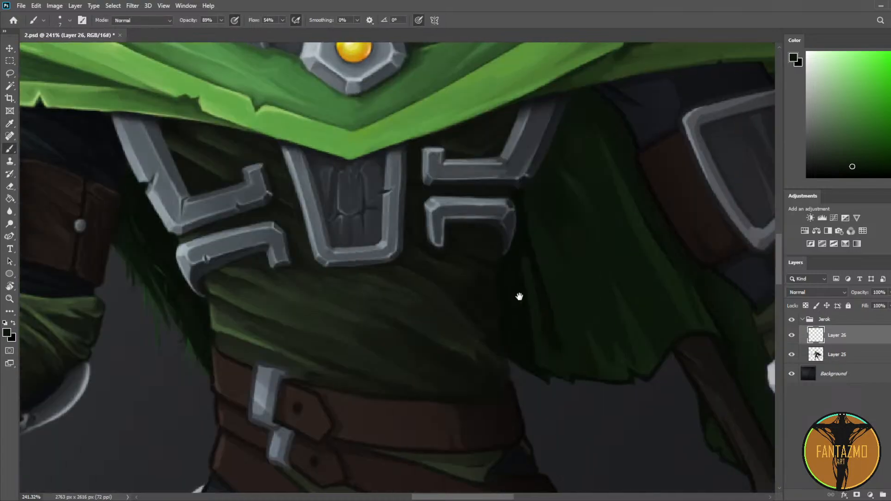
# Step: Paint the cape's shadowed folds and lower hem beside the waist with sampled dark greens
pyautogui.moveTo(517, 294); pyautogui.dragTo(318, 189)
pyautogui.keyDown('alt'); pyautogui.click(309, 179); pyautogui.keyUp('alt')
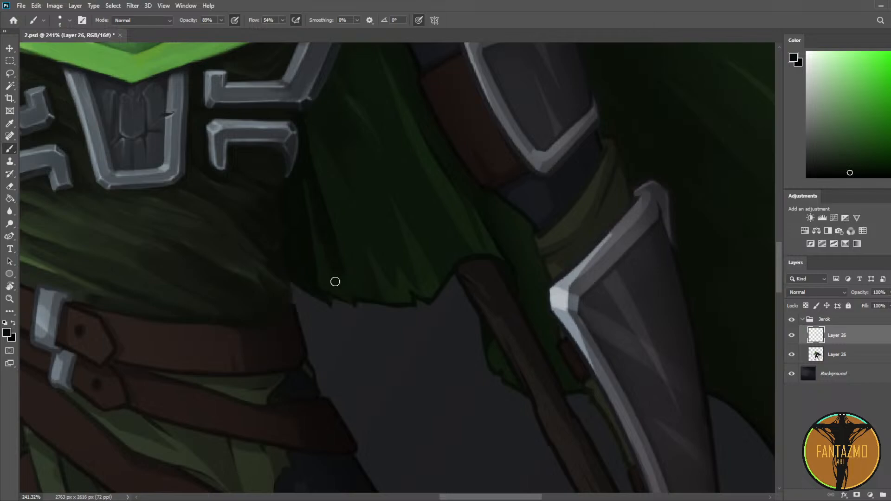
pyautogui.keyDown('alt'); pyautogui.click(319, 228); pyautogui.keyUp('alt')
pyautogui.keyDown('alt'); pyautogui.click(322, 263); pyautogui.keyUp('alt')
pyautogui.keyDown('alt'); pyautogui.click(304, 281); pyautogui.keyUp('alt')
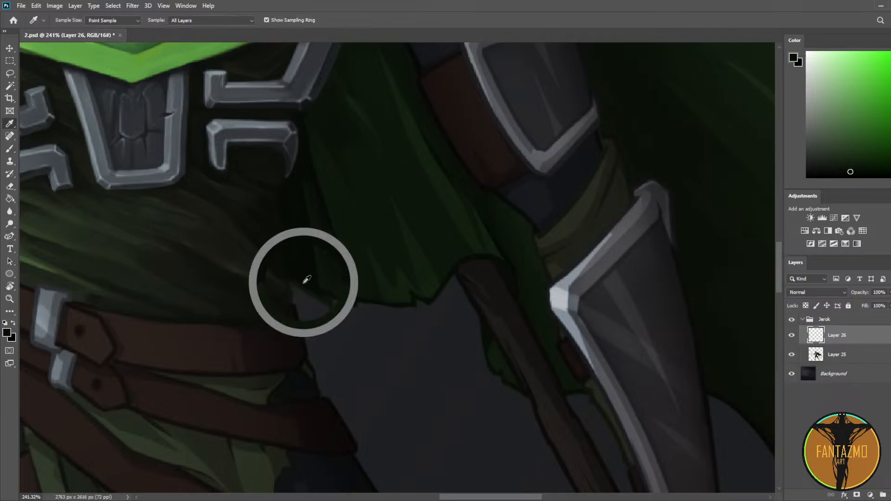
pyautogui.press('alt')
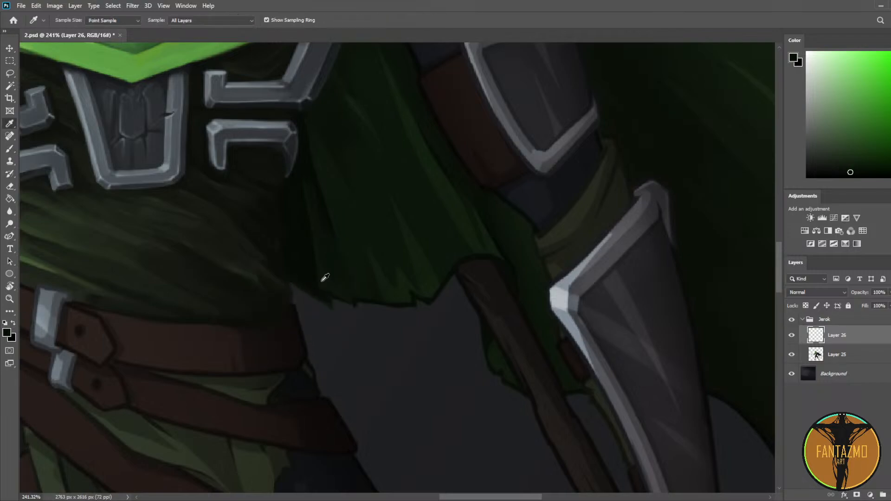
pyautogui.click(852, 166)
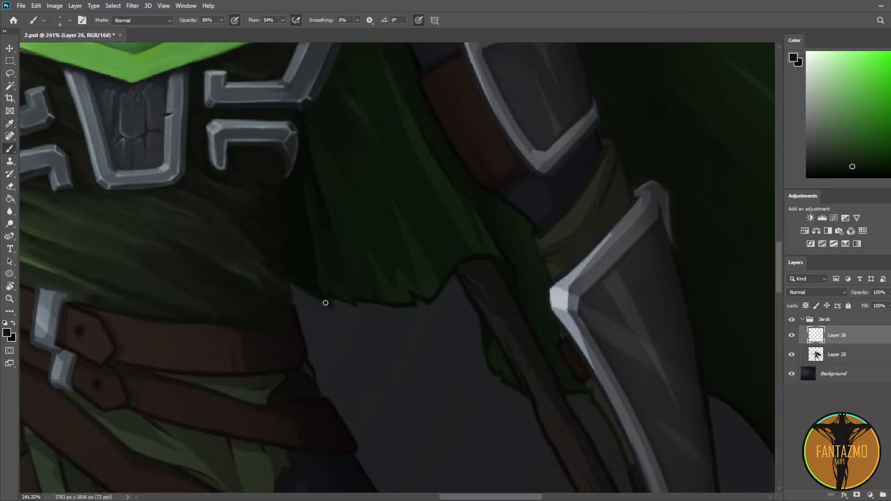
pyautogui.keyDown('alt'); pyautogui.click(333, 299); pyautogui.keyUp('alt')
# Step: Merge Layer 26 and Layer 25 into one layer, with the Eraser ready for the cape hem
pyautogui.press('e')
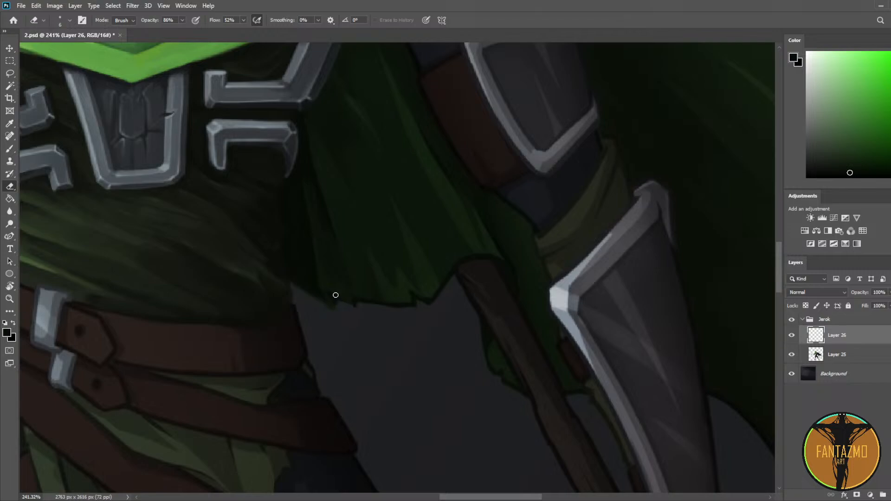
pyautogui.keyDown('shift'); pyautogui.click(845, 352); pyautogui.keyUp('shift')
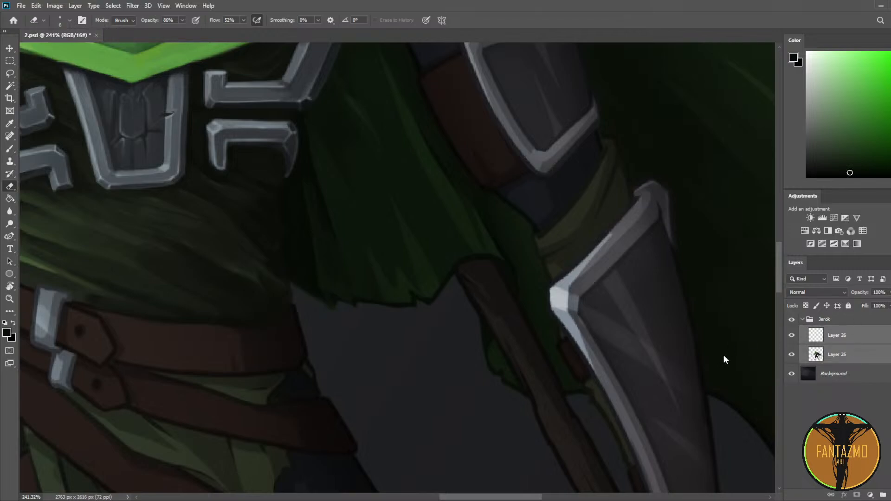
pyautogui.hotkey('ctrl', 'e')
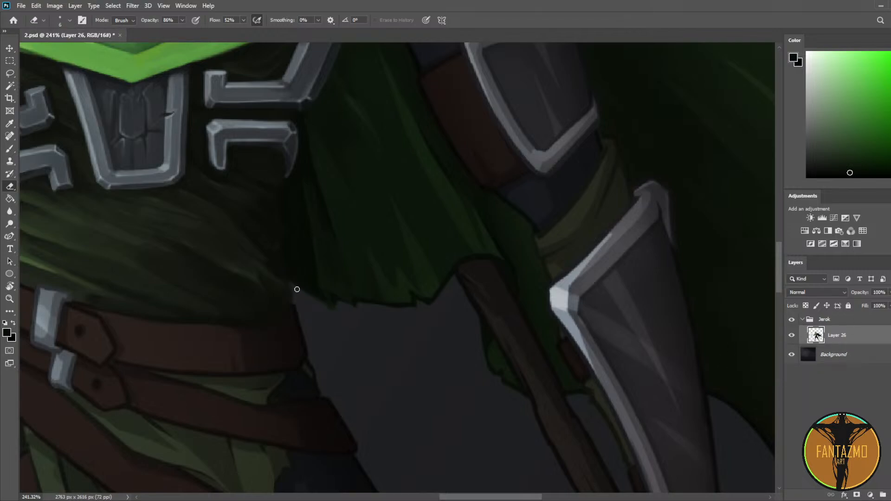
# Step: Clean up the cape's lower hem nearest the waist by alternately painting sampled dark green and erasing its edge
pyautogui.press('b')
pyautogui.press('e')
pyautogui.press('b')
pyautogui.moveTo(297, 284); pyautogui.dragTo(315, 295)
pyautogui.press('i')
pyautogui.click(304, 269)
pyautogui.press('b')
pyautogui.press('e')
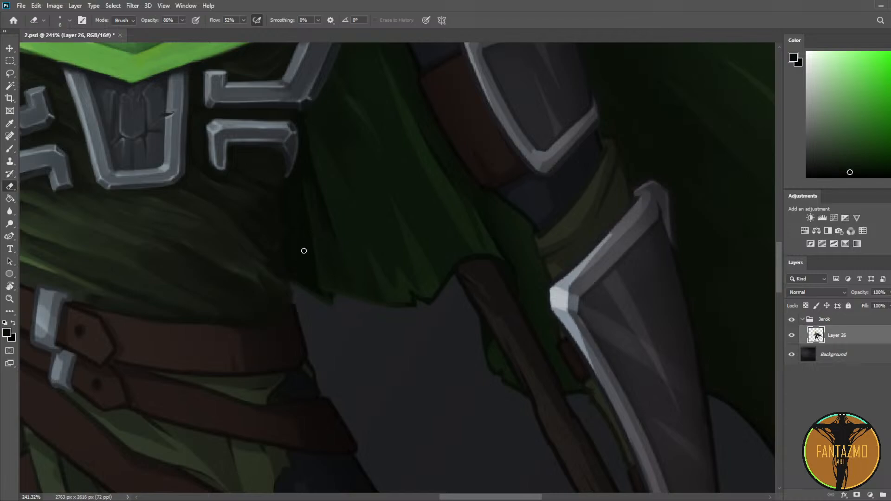
# Step: Retouch the notched corner of the cape's lower hem beside the waist with sampled dark greens
pyautogui.press('i')
pyautogui.click(329, 303)
pyautogui.press('b')
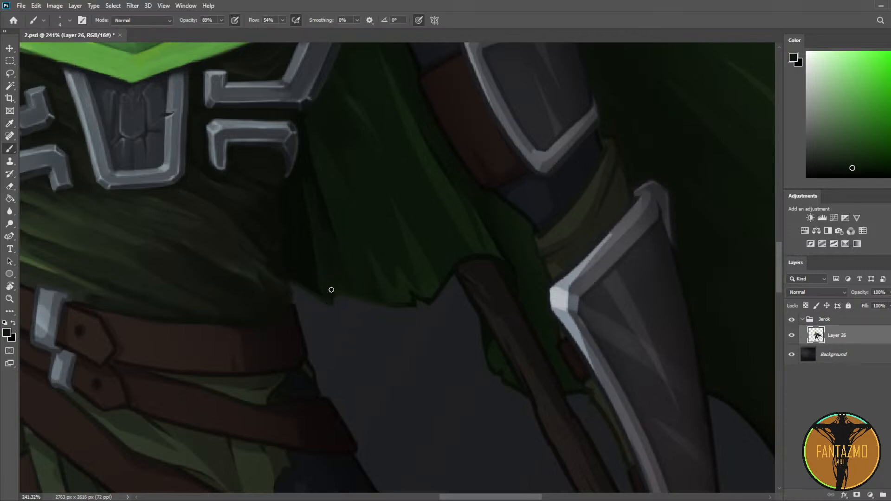
pyautogui.press('i')
pyautogui.click(327, 294)
pyautogui.press('b')
pyautogui.press('i')
pyautogui.click(365, 281)
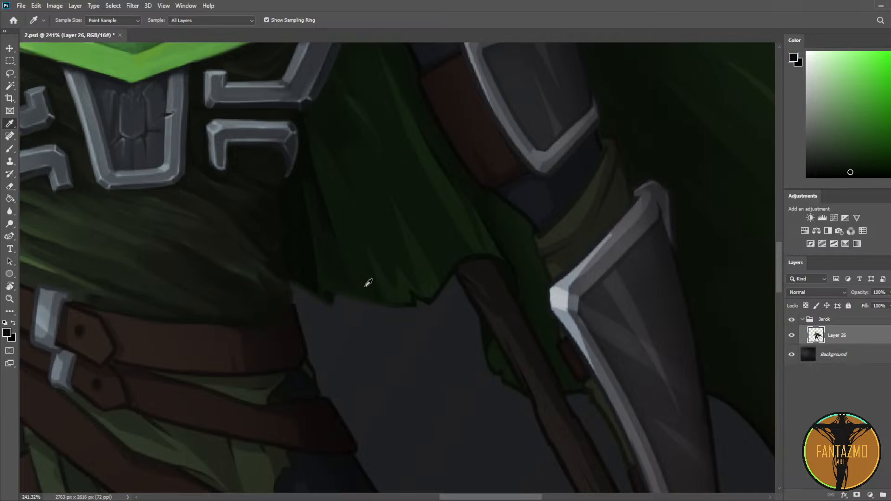
# Step: Blend the shadow between the cape and the waist cloth using an enlarged brush and sampled dark greens
pyautogui.press('b')
pyautogui.press(']')
pyautogui.press(']')
pyautogui.press(']')
pyautogui.press(']')
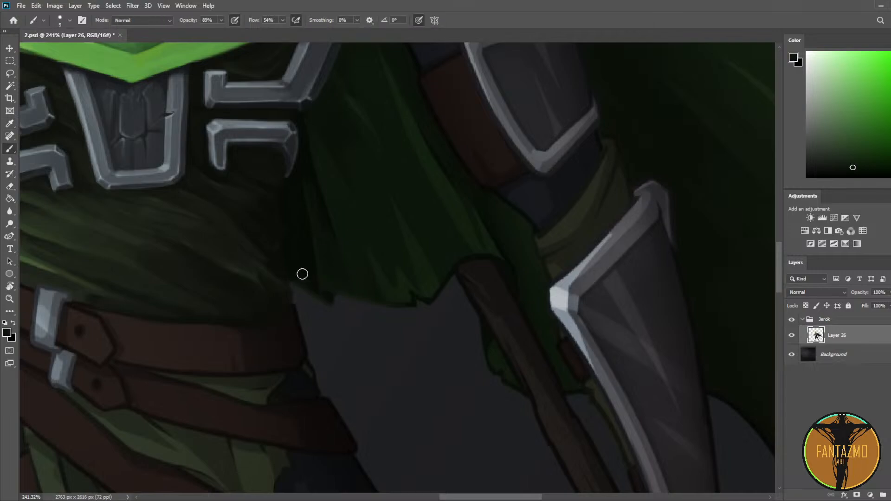
pyautogui.press('i')
pyautogui.click(293, 258)
pyautogui.press('b')
pyautogui.press('i')
pyautogui.press('b')
pyautogui.press('i')
pyautogui.click(313, 255)
pyautogui.press('b')
# Step: Mirror the whole painting horizontally and save the document
pyautogui.scroll(-6, 297, 207)
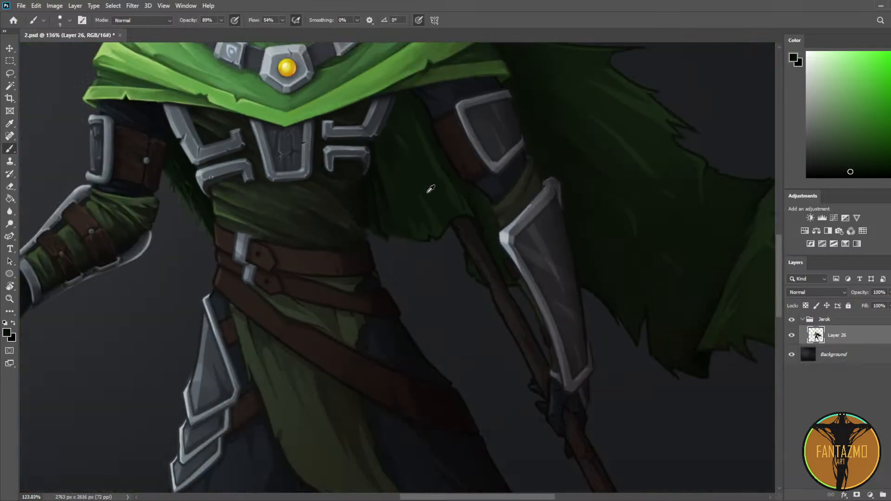
pyautogui.hotkey('ctrl', 'shift', 'h')
pyautogui.scroll(4, 298, 182)
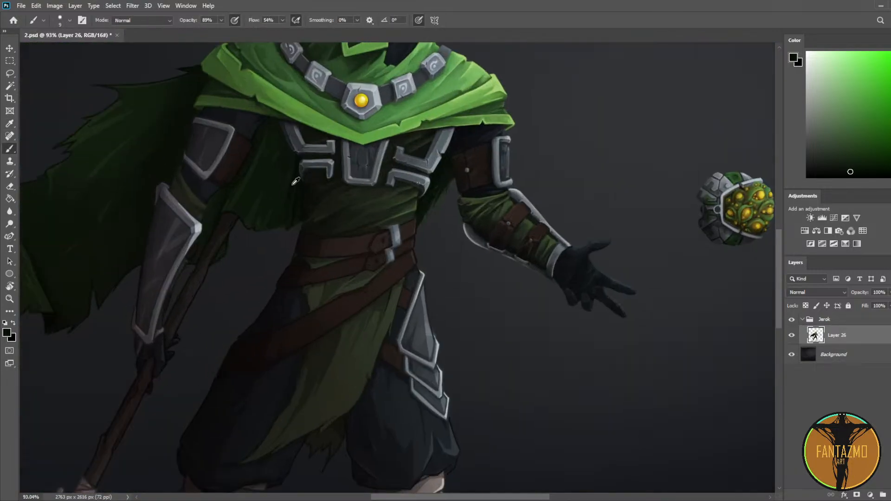
pyautogui.hotkey('ctrl', 's')
# Step: Add a new layer and paint dark fold strokes down the cape between the armoured arm and the chest trim
pyautogui.scroll(3, 276, 202)
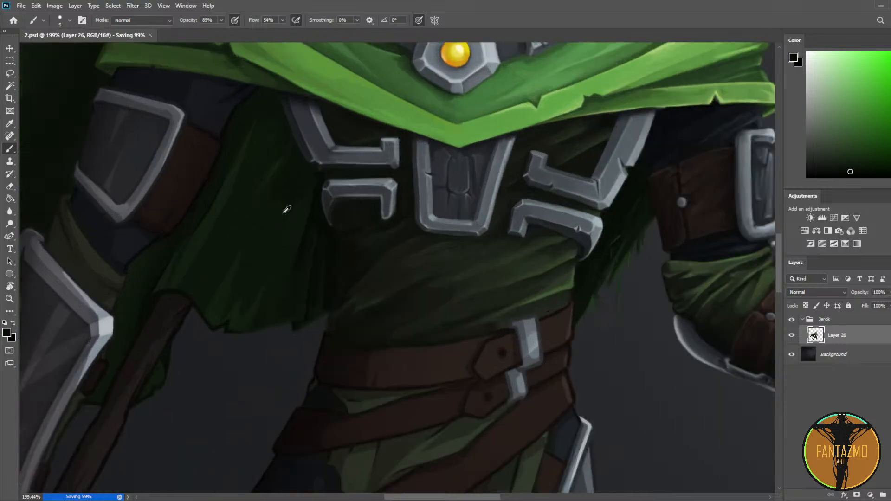
pyautogui.press('i')
pyautogui.click(326, 173)
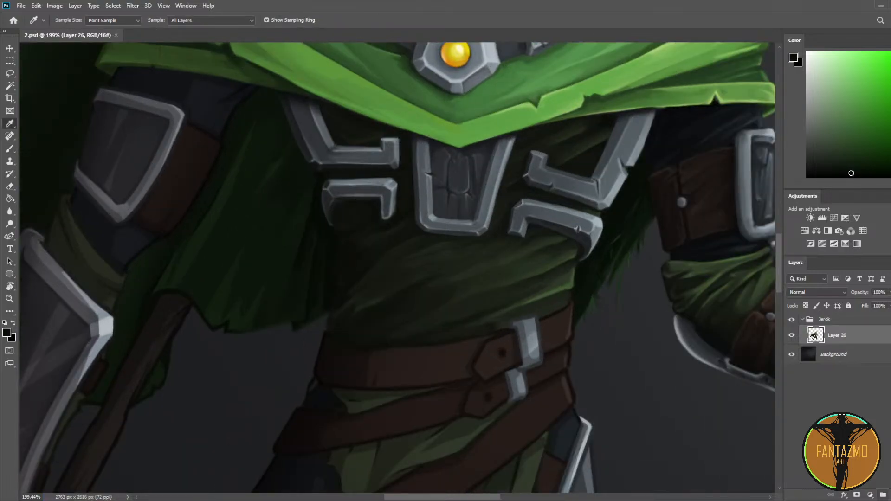
pyautogui.hotkey('ctrl', 'shift', 'alt', 'n')
pyautogui.scroll(2, 563, 404)
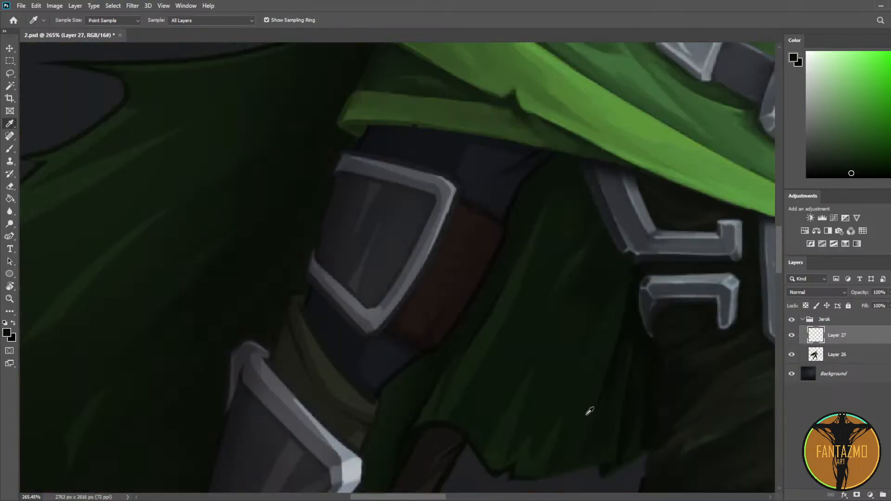
pyautogui.moveTo(488, 255); pyautogui.dragTo(307, 163)
pyautogui.press('b')
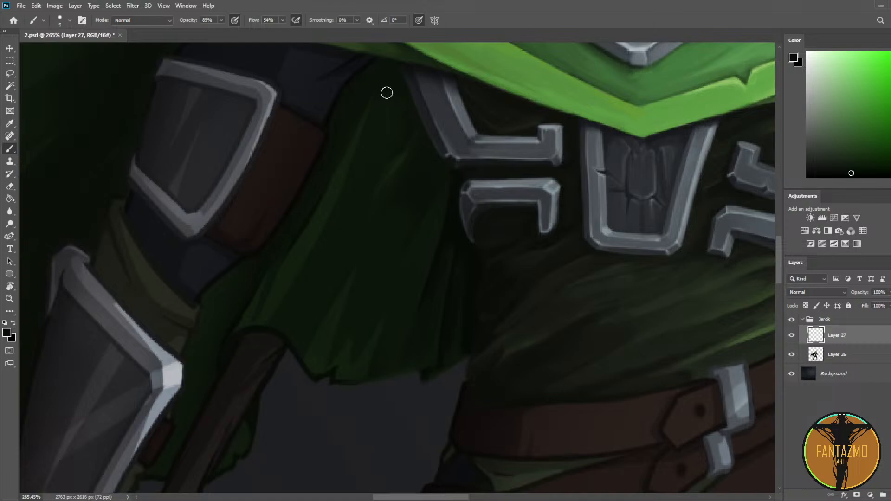
pyautogui.moveTo(388, 70)
pyautogui.mouseDown()
pyautogui.moveTo(411, 123)
pyautogui.moveTo(330, 267)
pyautogui.mouseUp()
pyautogui.press('[')
pyautogui.press('[')
pyautogui.press('[')
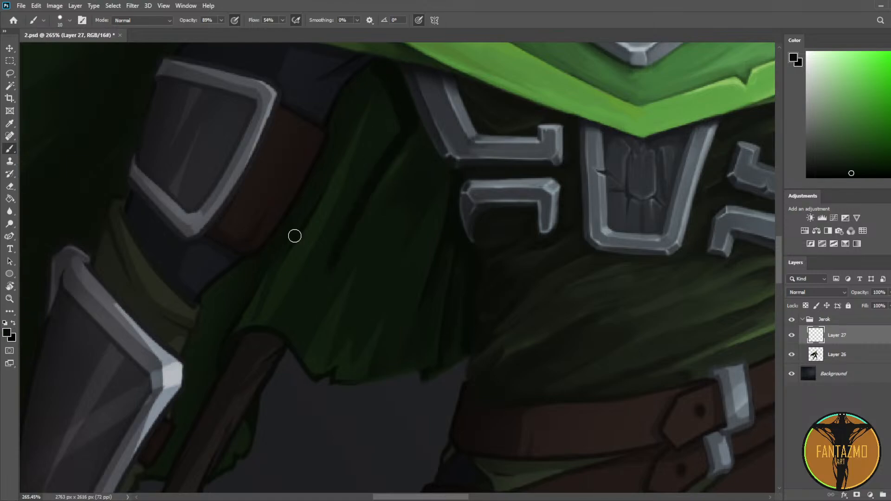
pyautogui.moveTo(325, 186)
pyautogui.mouseDown()
pyautogui.moveTo(367, 119)
pyautogui.moveTo(306, 286)
pyautogui.mouseUp()
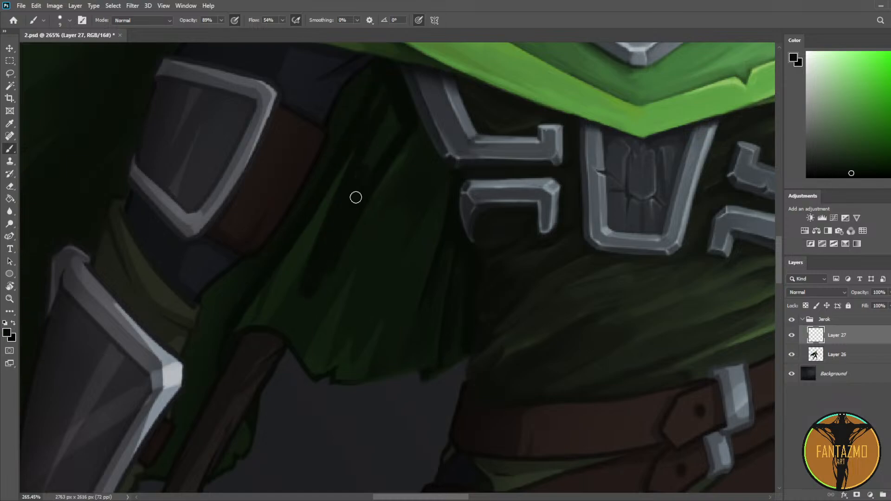
# Step: Deepen the shadow at the top of the cape beneath the bright green collar with sampled dark greens
pyautogui.keyDown('alt'); pyautogui.click(348, 125); pyautogui.keyUp('alt')
pyautogui.keyDown('alt'); pyautogui.click(238, 288); pyautogui.keyUp('alt')
pyautogui.press(']')
pyautogui.press(']')
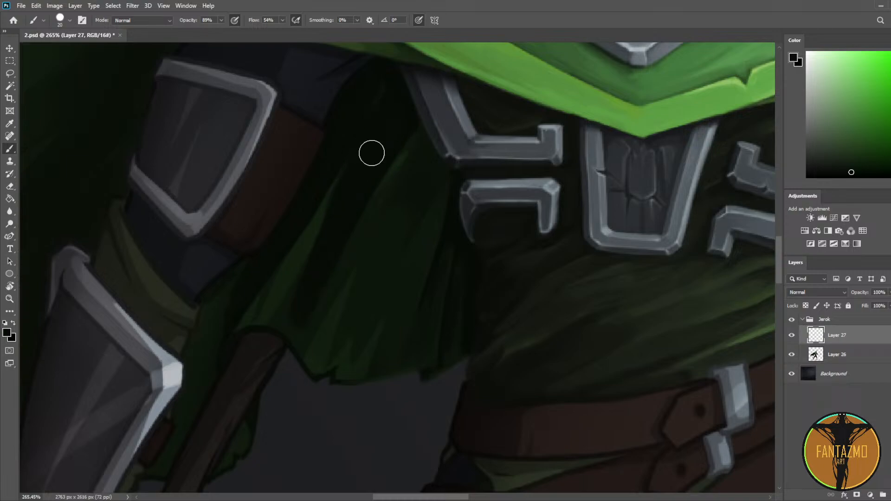
# Step: Paint a lighter green fold running from the cape's hem near the staff up towards the collar
pyautogui.keyDown('alt'); pyautogui.click(291, 307); pyautogui.keyUp('alt')
pyautogui.keyDown('alt'); pyautogui.click(271, 283); pyautogui.keyUp('alt')
pyautogui.moveTo(272, 279); pyautogui.dragTo(365, 136)
pyautogui.keyDown('alt'); pyautogui.click(308, 179); pyautogui.keyUp('alt')
pyautogui.press('[')
pyautogui.press(']')
pyautogui.press(']')
pyautogui.press(']')
pyautogui.keyDown('alt'); pyautogui.click(325, 179); pyautogui.keyUp('alt')
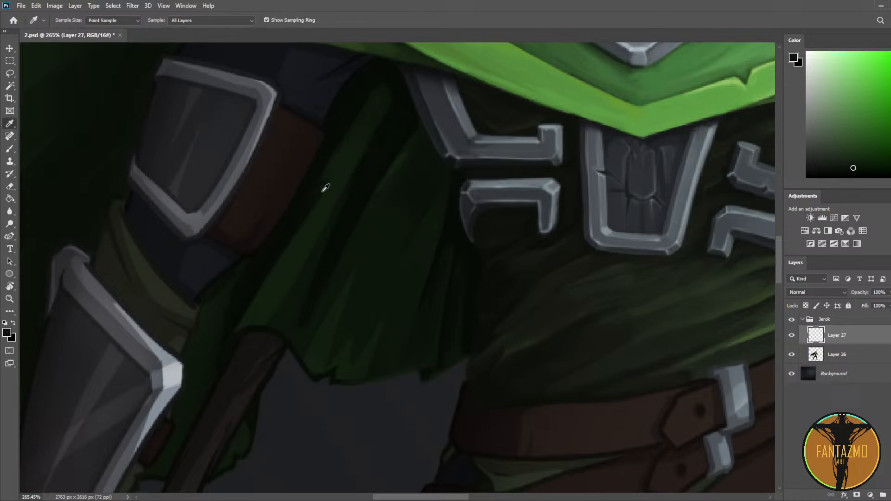
# Step: Blend the lit fold into the neighbouring dark fold with long strokes of sampled greens
pyautogui.press('[')
pyautogui.moveTo(255, 297); pyautogui.dragTo(392, 75)
pyautogui.moveTo(389, 126); pyautogui.dragTo(317, 287)
pyautogui.keyDown('alt'); pyautogui.click(292, 306); pyautogui.keyUp('alt')
pyautogui.moveTo(292, 321); pyautogui.dragTo(387, 98)
pyautogui.keyDown('alt'); pyautogui.click(395, 146); pyautogui.keyUp('alt')
pyautogui.moveTo(395, 146); pyautogui.dragTo(355, 261)
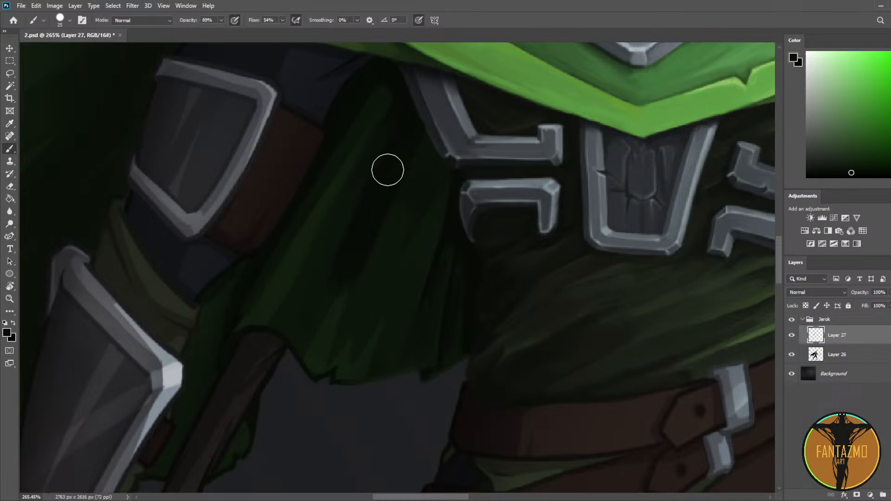
# Step: Darken the cape beside the chest trim and extend the shadow down its middle folds towards the hem
pyautogui.press('e')
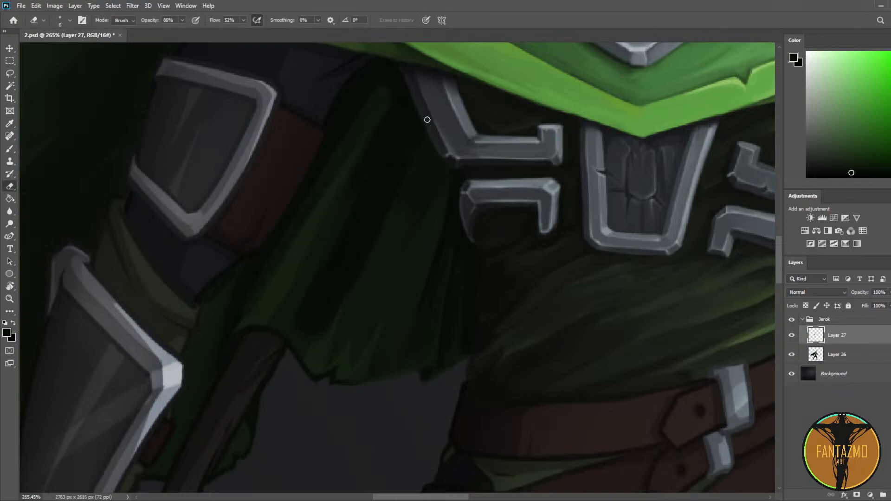
pyautogui.press('b')
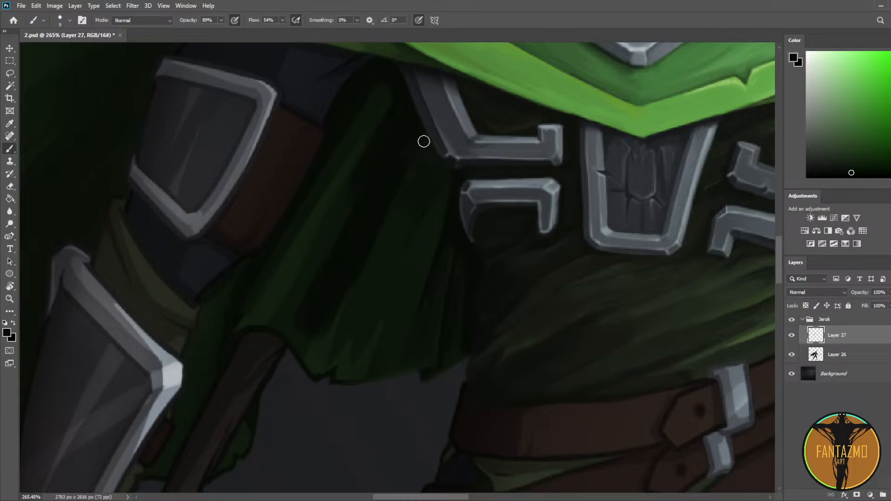
pyautogui.press(']')
pyautogui.press(']')
pyautogui.press('[')
pyautogui.moveTo(386, 257); pyautogui.dragTo(344, 344)
pyautogui.press('b')
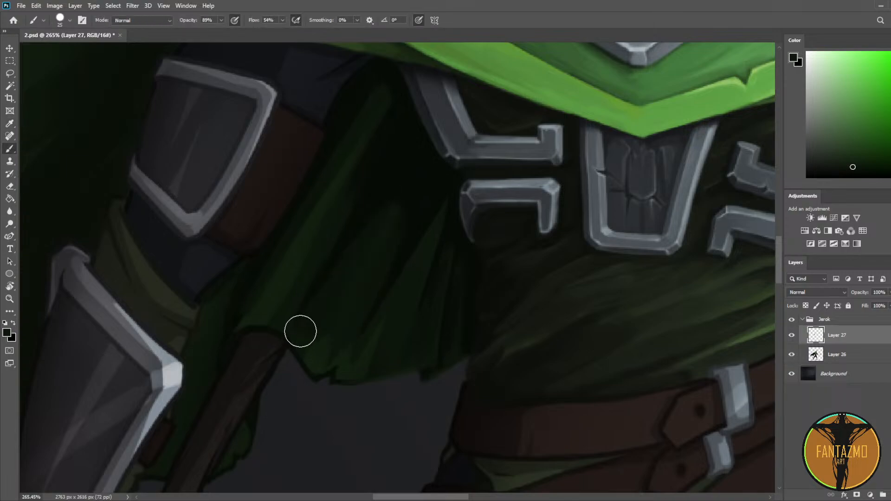
pyautogui.keyDown('alt'); pyautogui.click(377, 208); pyautogui.keyUp('alt')
pyautogui.keyDown('alt'); pyautogui.click(363, 233); pyautogui.keyUp('alt')
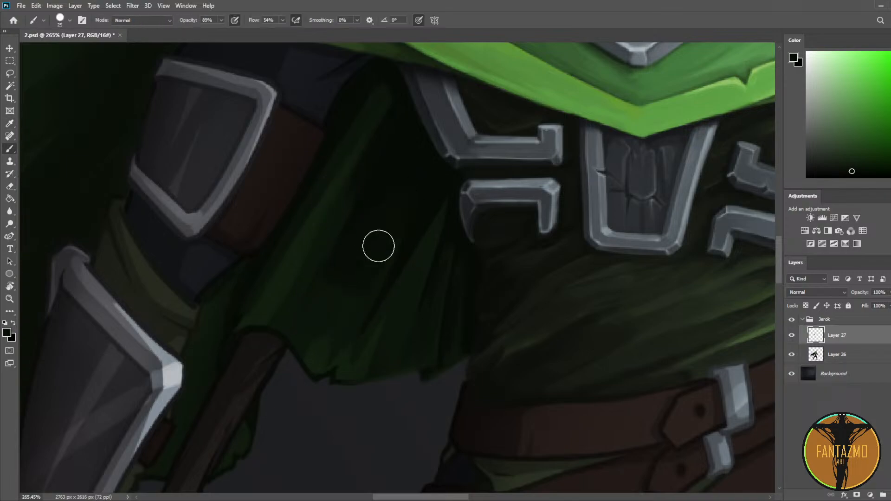
# Step: Refine the edge between the lit fold and the dark middle of the cape using a smaller brush
pyautogui.keyDown('alt'); pyautogui.click(341, 211); pyautogui.keyUp('alt')
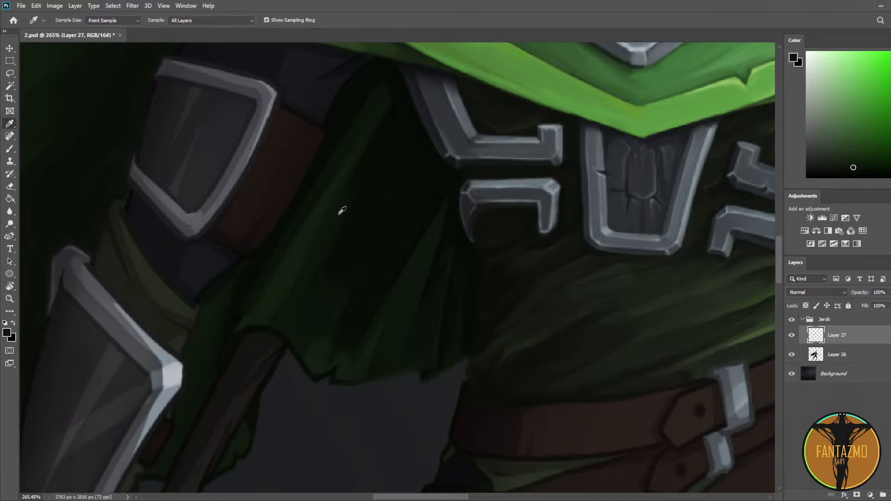
pyautogui.press('[')
pyautogui.press('[')
pyautogui.press('[')
pyautogui.press('[')
pyautogui.keyDown('alt'); pyautogui.click(402, 127); pyautogui.keyUp('alt')
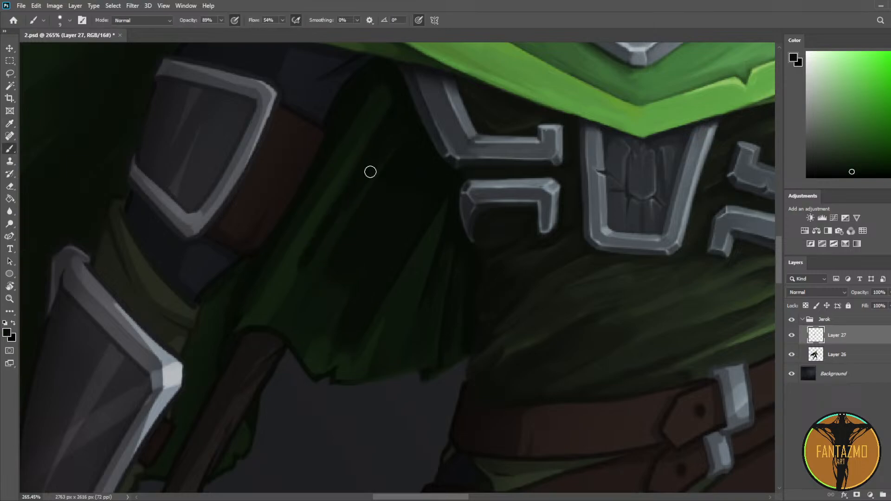
# Step: Paint narrow light and dark streaks along the cape's lit fold beside the arm with sampled greens
pyautogui.keyDown('alt'); pyautogui.click(328, 204); pyautogui.keyUp('alt')
pyautogui.keyDown('alt'); pyautogui.click(301, 268); pyautogui.keyUp('alt')
pyautogui.keyDown('alt'); pyautogui.click(350, 155); pyautogui.keyUp('alt')
pyautogui.keyDown('alt'); pyautogui.click(295, 228); pyautogui.keyUp('alt')
pyautogui.keyDown('alt'); pyautogui.click(347, 115); pyautogui.keyUp('alt')
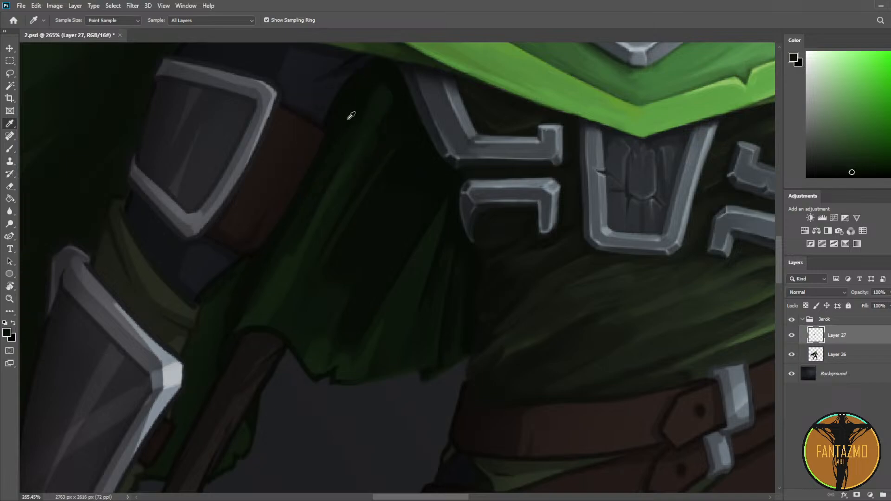
pyautogui.keyDown('alt'); pyautogui.click(319, 200); pyautogui.keyUp('alt')
pyautogui.keyDown('alt'); pyautogui.click(275, 272); pyautogui.keyUp('alt')
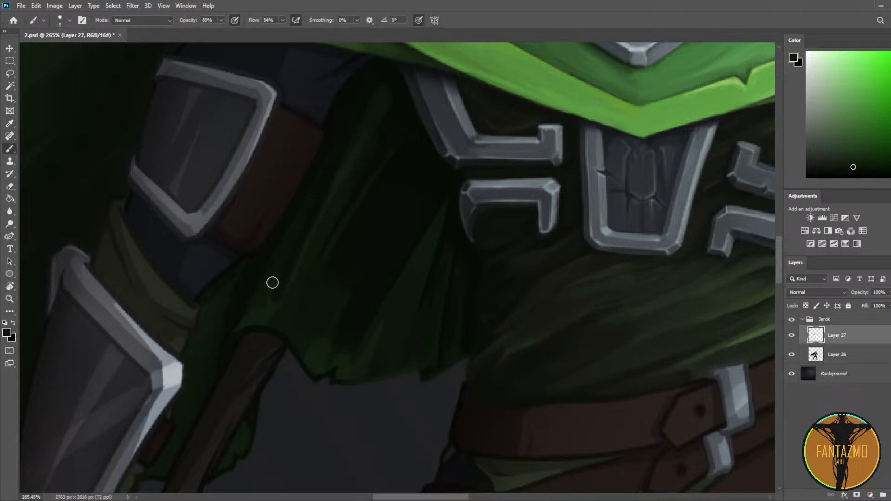
pyautogui.keyDown('alt'); pyautogui.click(268, 308); pyautogui.keyUp('alt')
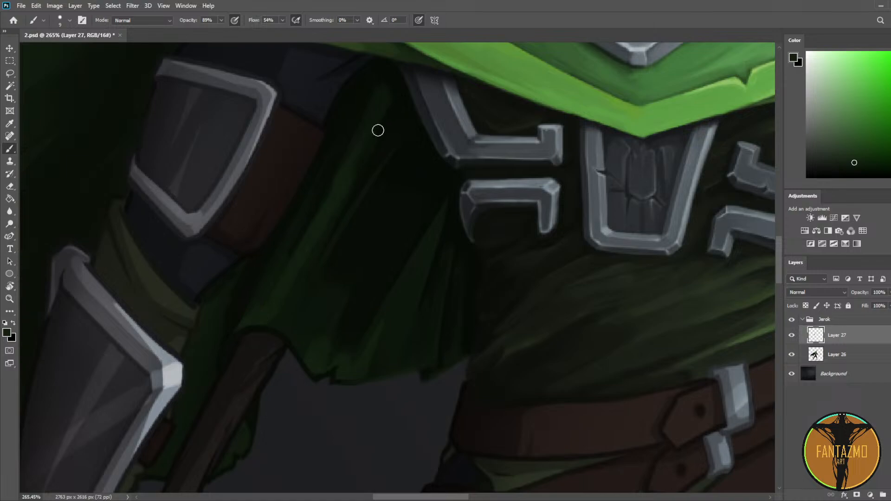
# Step: Brighten and smooth the cape's central lit fold down to the hem above the staff with sampled greens
pyautogui.keyDown('alt'); pyautogui.click(375, 169); pyautogui.keyUp('alt')
pyautogui.keyDown('alt'); pyautogui.click(341, 233); pyautogui.keyUp('alt')
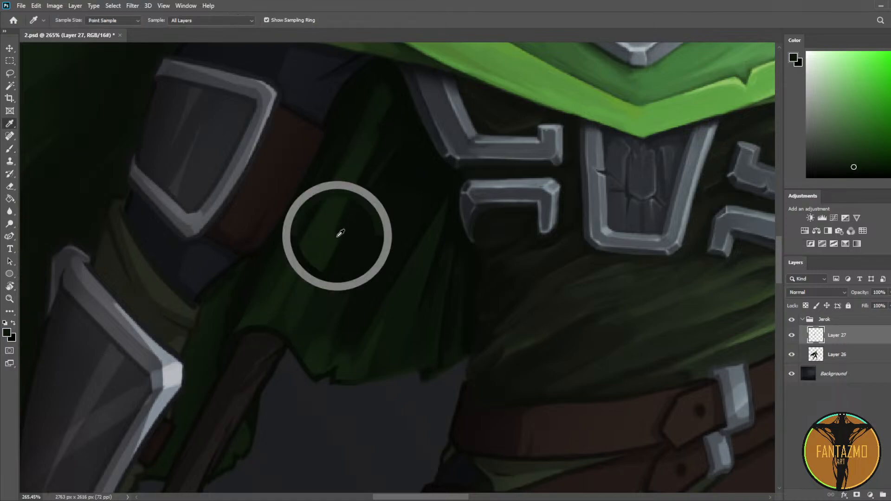
pyautogui.keyDown('alt'); pyautogui.click(289, 324); pyautogui.keyUp('alt')
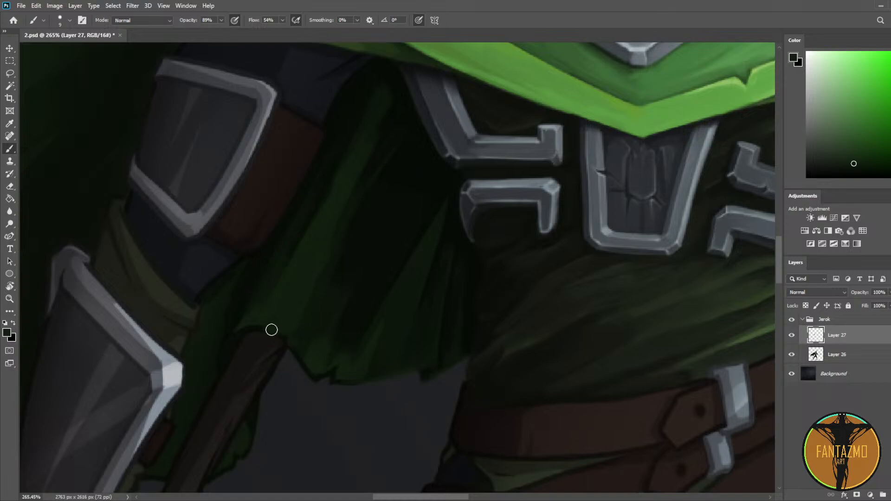
# Step: Shade the cape's lower hem beside the staff with a sampled dark green and a much larger brush
pyautogui.keyDown('alt'); pyautogui.click(339, 256); pyautogui.keyUp('alt')
pyautogui.press(']')
pyautogui.press(']')
pyautogui.press(']')
pyautogui.press(']')
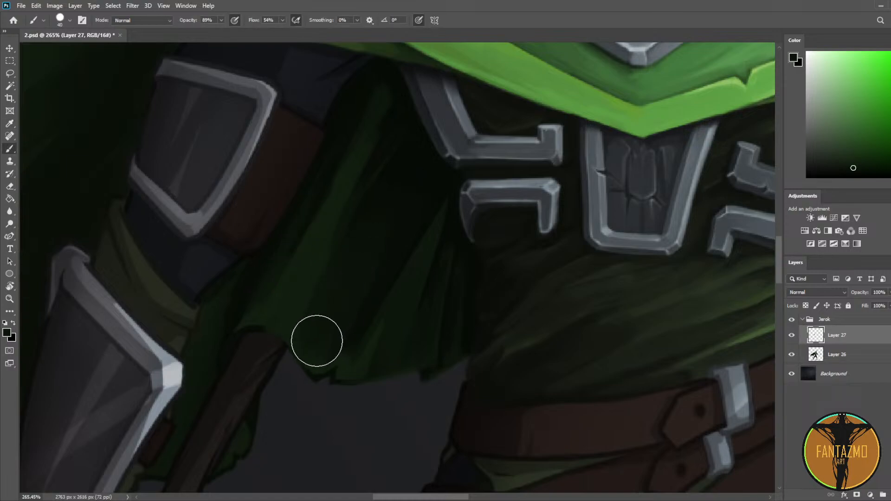
# Step: Reduce the brush size to 20 px and flip the canvas horizontally
pyautogui.press('[')
pyautogui.press('[')
pyautogui.scroll(-7, 387, 148)
pyautogui.hotkey('ctrl', 'shift', 'h')
pyautogui.scroll(3, 625, 158)
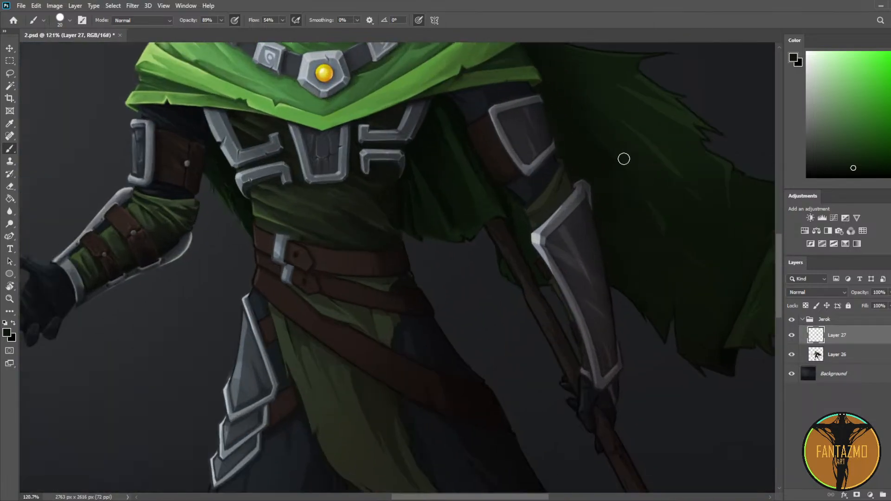
# Step: Sample dark greens from the cloak between torso and arm, and add an empty layer above Layer 27
pyautogui.keyDown('alt'); pyautogui.click(477, 198); pyautogui.keyUp('alt')
pyautogui.keyDown('alt'); pyautogui.click(443, 175); pyautogui.keyUp('alt')
pyautogui.press('alt')
pyautogui.hotkey('ctrl', 'shift', 'alt', 'n')
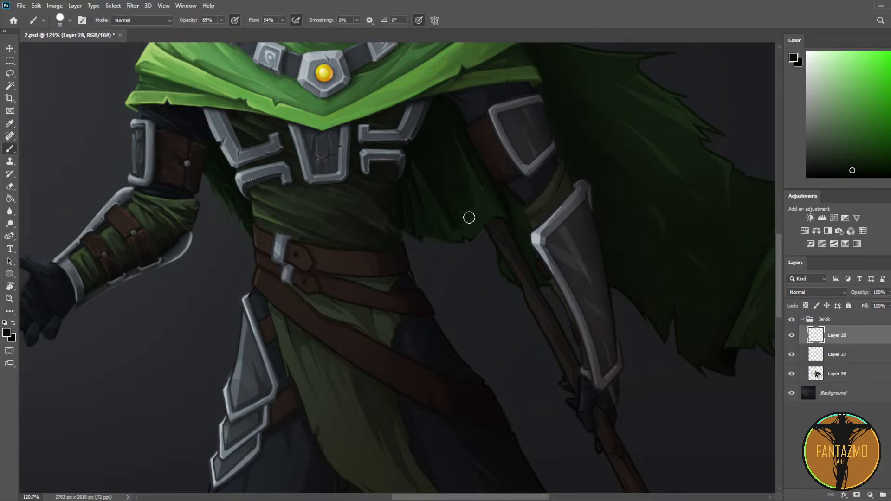
# Step: Enlarge the eraser and paint a sampled dark green down the cloak fold beside the upper arm
pyautogui.press('e')
pyautogui.press(']')
pyautogui.press(']')
pyautogui.press(']')
pyautogui.press(']')
pyautogui.press(']')
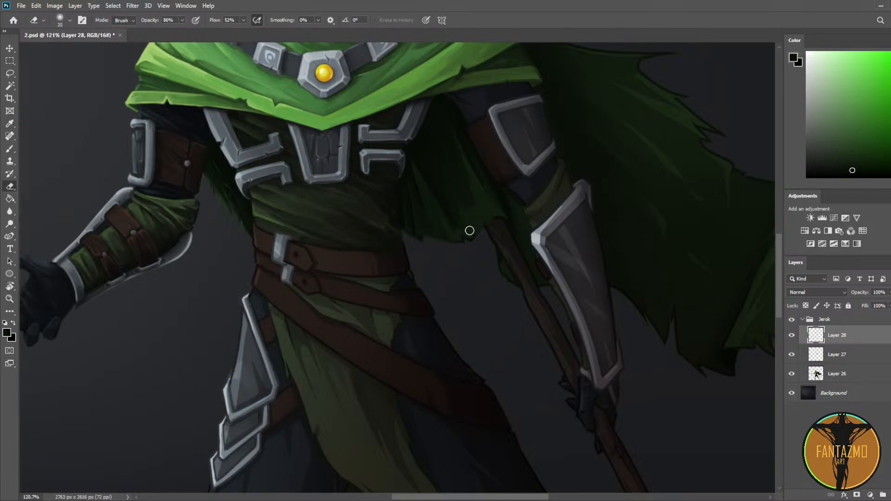
pyautogui.press('i')
pyautogui.click(431, 144)
pyautogui.press('b')
pyautogui.moveTo(463, 149); pyautogui.dragTo(473, 197)
# Step: Blend the upper folds of the cloak between torso and arm with greens sampled from neighbouring areas
pyautogui.press('e')
pyautogui.press('i')
pyautogui.click(452, 158)
pyautogui.press('b')
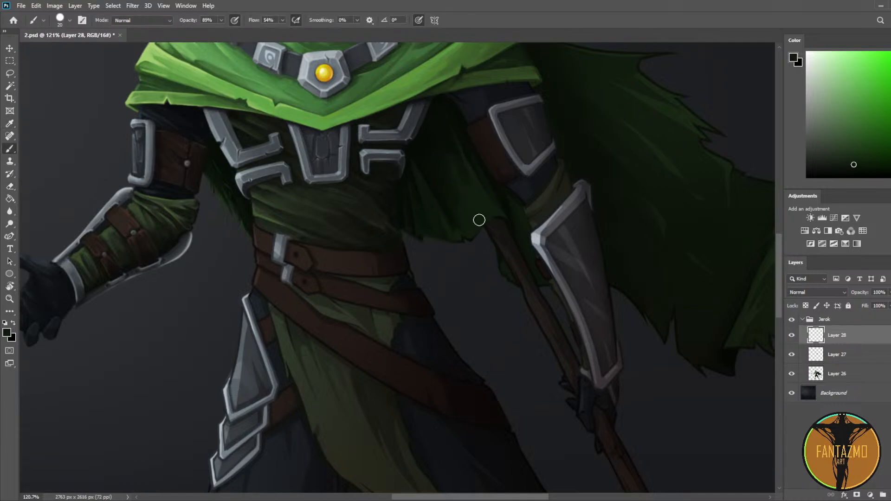
pyautogui.press('i')
pyautogui.click(449, 144)
pyautogui.press('b')
pyautogui.press('i')
pyautogui.click(452, 158)
pyautogui.press('b')
pyautogui.press('i')
pyautogui.click(432, 180)
pyautogui.press('b')
# Step: Shade the lower folds and hem of the inner cloak with greens sampled around them
pyautogui.press('i')
pyautogui.click(459, 220)
pyautogui.press('b')
pyautogui.press('i')
pyautogui.click(449, 190)
pyautogui.press('b')
pyautogui.press('i')
pyautogui.click(421, 200)
pyautogui.press('b')
pyautogui.press('i')
pyautogui.click(427, 221)
pyautogui.press('b')
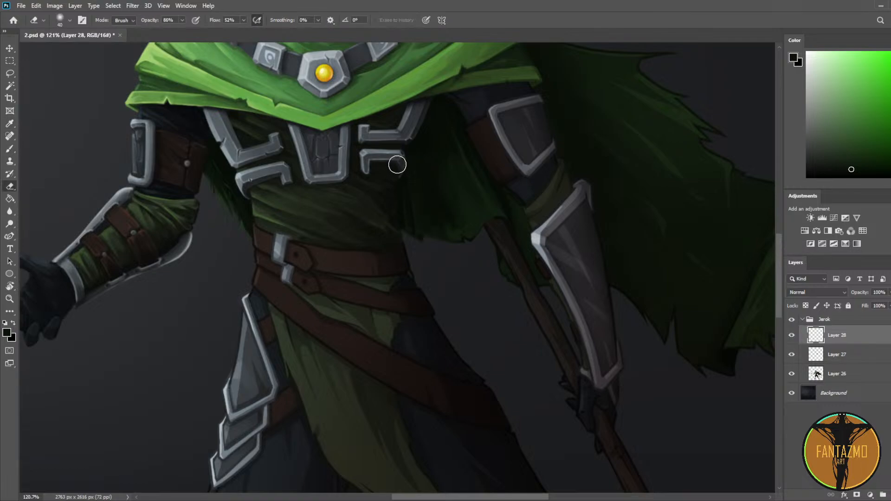
# Step: Sample dark greens beside the chest armour and in the cloak's middle, and enlarge the brush to 35 px
pyautogui.press('i')
pyautogui.click(415, 158)
pyautogui.press('b')
pyautogui.keyDown('alt'); pyautogui.click(443, 195); pyautogui.keyUp('alt')
pyautogui.press(']')
pyautogui.press(']')
pyautogui.press(']')
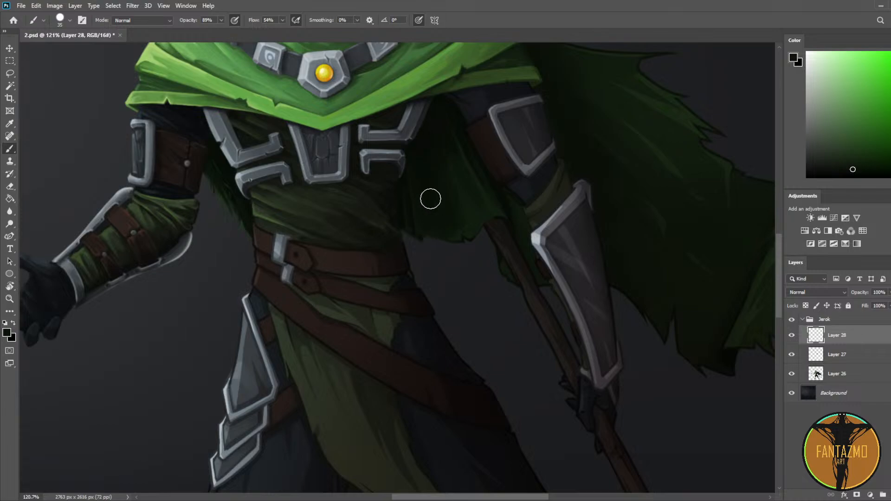
# Step: Return the brush to 20 px and smooth the cloak near the torso with sampled shadow and hem greens
pyautogui.press('[')
pyautogui.press('[')
pyautogui.press('[')
pyautogui.keyDown('alt'); pyautogui.click(417, 154); pyautogui.keyUp('alt')
pyautogui.press('e')
pyautogui.press('i')
pyautogui.click(437, 218)
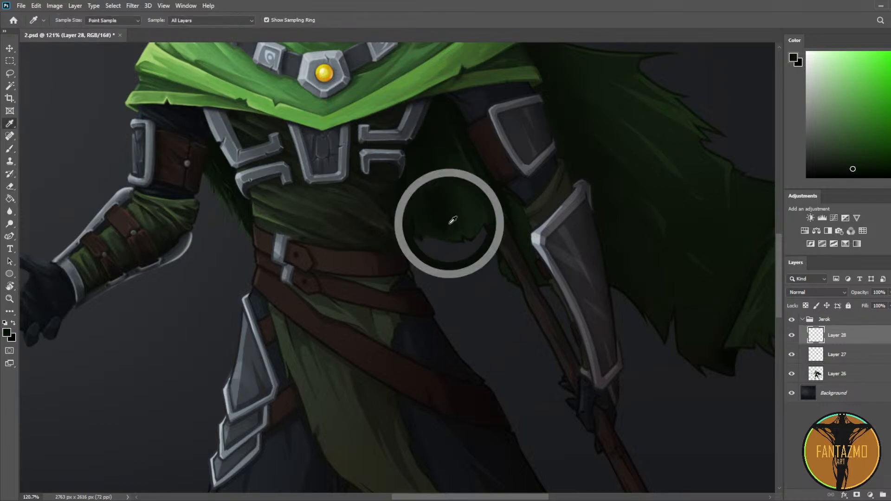
pyautogui.press('i')
pyautogui.press('b')
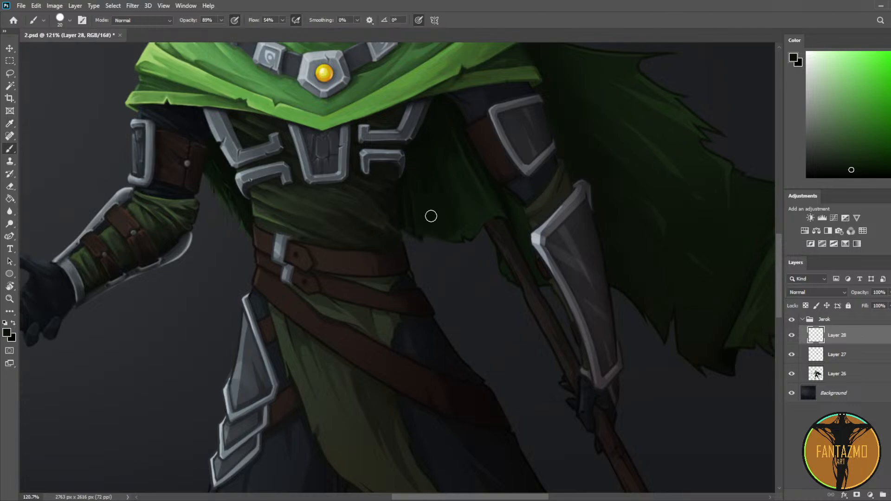
# Step: Save the document and flip the canvas horizontally back to check the whole figure
pyautogui.scroll(-6, 504, 240)
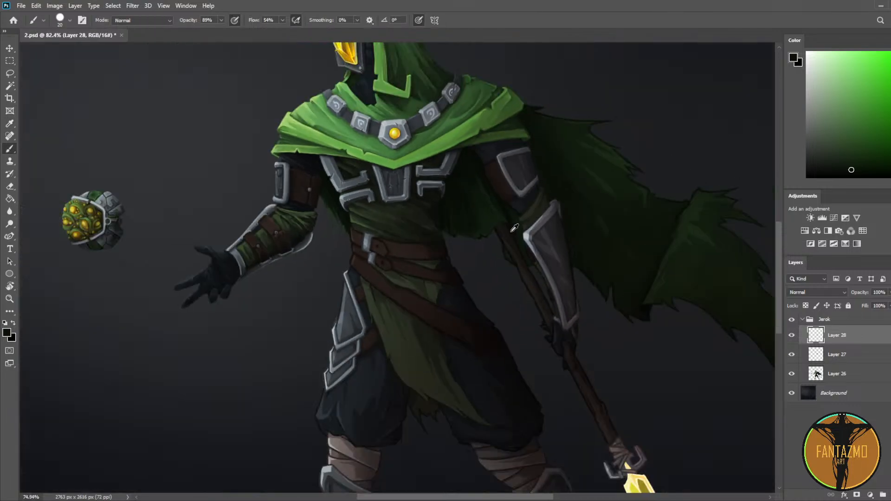
pyautogui.hotkey('ctrl', 's')
pyautogui.hotkey('ctrl', 'alt', 'h')
pyautogui.scroll(-4, 484, 234)
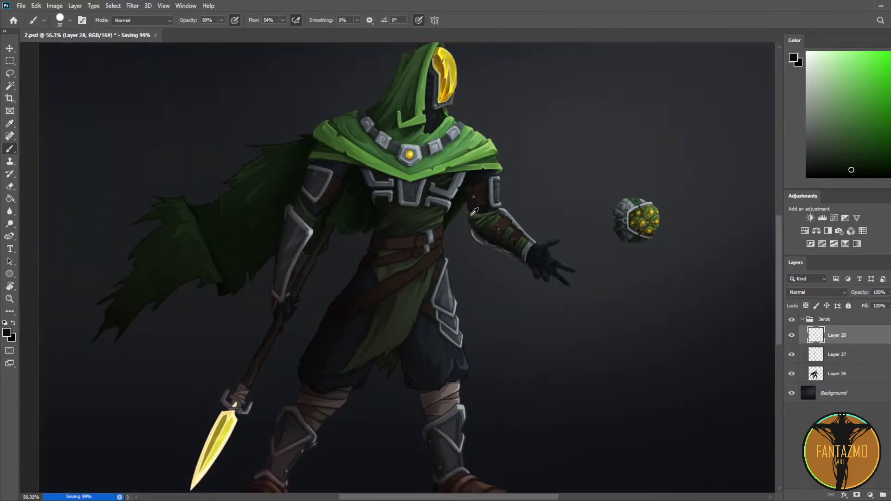
pyautogui.scroll(2, 484, 233)
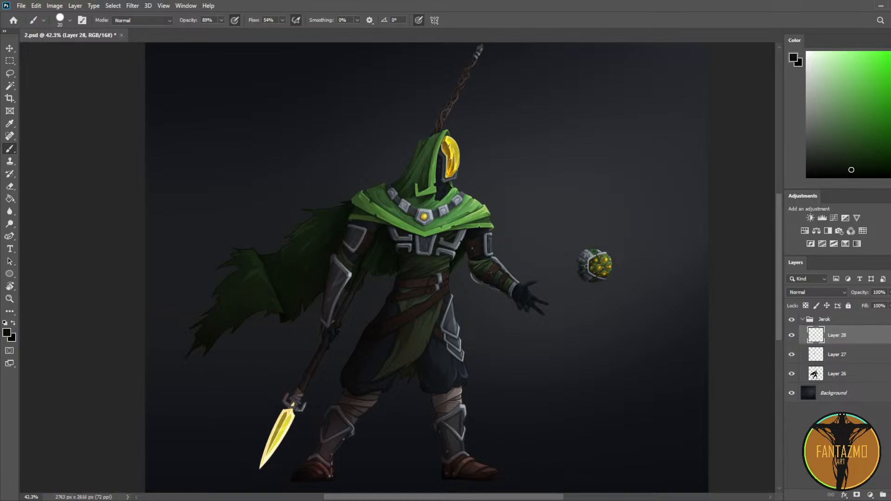
# Step: Add a new layer and handwrite "BRB" in bright red on the background beside the character's head
pyautogui.hotkey('ctrl', 'shift', 'alt', 'n')
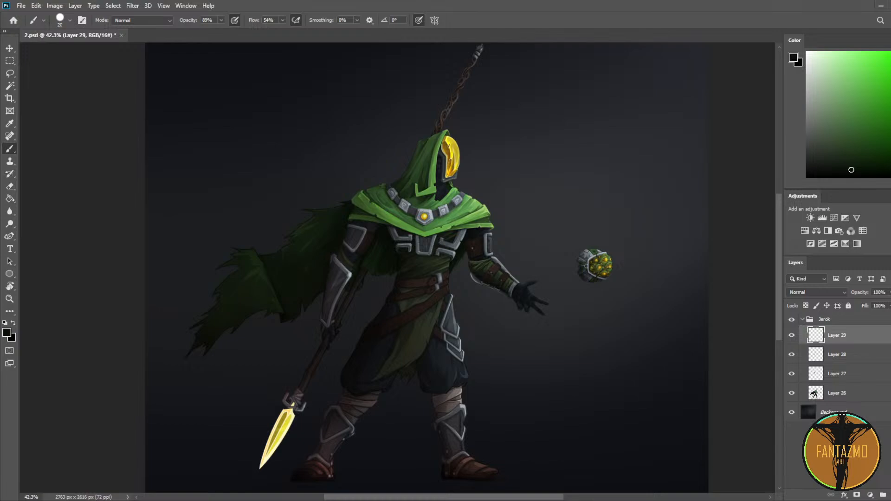
pyautogui.click(890, 55)
pyautogui.click(890, 53)
pyautogui.moveTo(519, 117)
pyautogui.mouseDown()
pyautogui.moveTo(516, 159)
pyautogui.moveTo(508, 158)
pyautogui.mouseUp()
pyautogui.moveTo(551, 110)
pyautogui.mouseDown()
pyautogui.moveTo(549, 158)
pyautogui.moveTo(571, 151)
pyautogui.mouseUp()
pyautogui.moveTo(586, 111); pyautogui.dragTo(584, 149)
pyautogui.moveTo(584, 112)
pyautogui.mouseDown()
pyautogui.moveTo(604, 139)
pyautogui.moveTo(575, 156)
pyautogui.mouseUp()
pyautogui.click(792, 335)
pyautogui.click(791, 336)
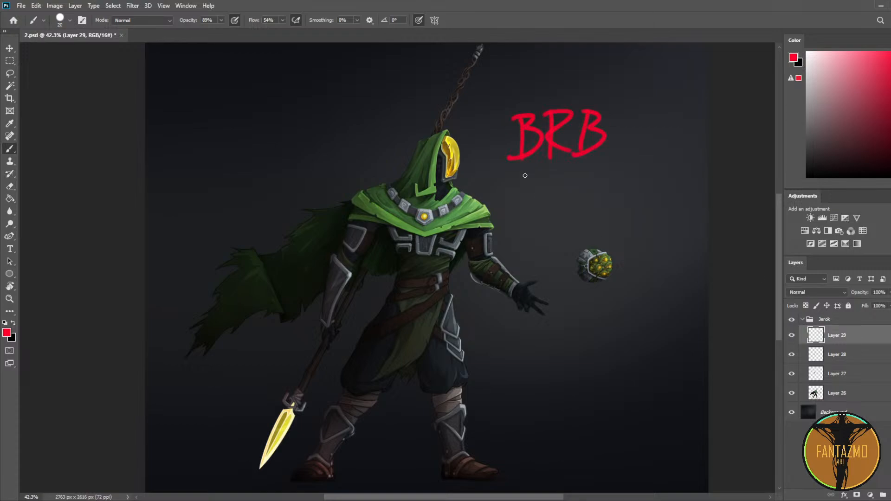
# Step: Handwrite "SMOKE" and sketch a smoking cigarette in red below the note, and delete the note layer
pyautogui.moveTo(536, 180); pyautogui.dragTo(529, 199)
pyautogui.moveTo(544, 189)
pyautogui.mouseDown()
pyautogui.moveTo(543, 203)
pyautogui.moveTo(576, 187)
pyautogui.moveTo(599, 194)
pyautogui.moveTo(622, 186)
pyautogui.moveTo(627, 204)
pyautogui.mouseUp()
pyautogui.moveTo(562, 237)
pyautogui.mouseDown()
pyautogui.moveTo(564, 246)
pyautogui.moveTo(680, 218)
pyautogui.mouseUp()
pyautogui.moveTo(604, 224); pyautogui.dragTo(665, 201)
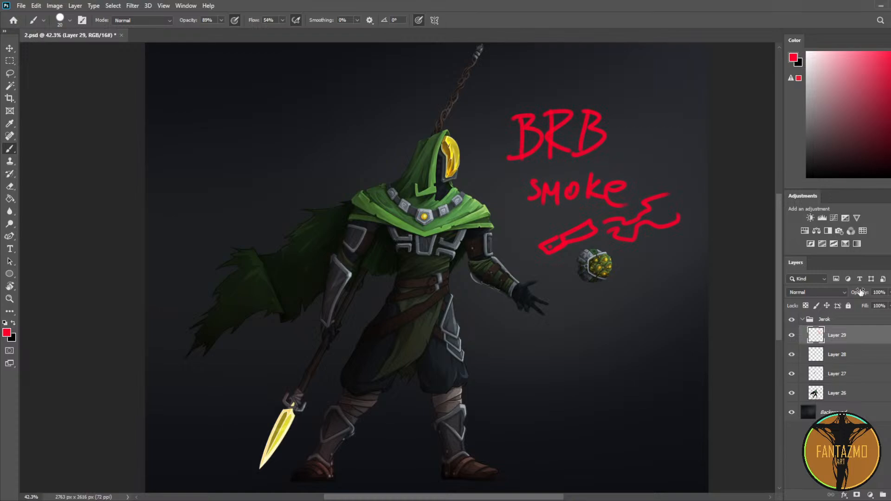
pyautogui.press('Delete')
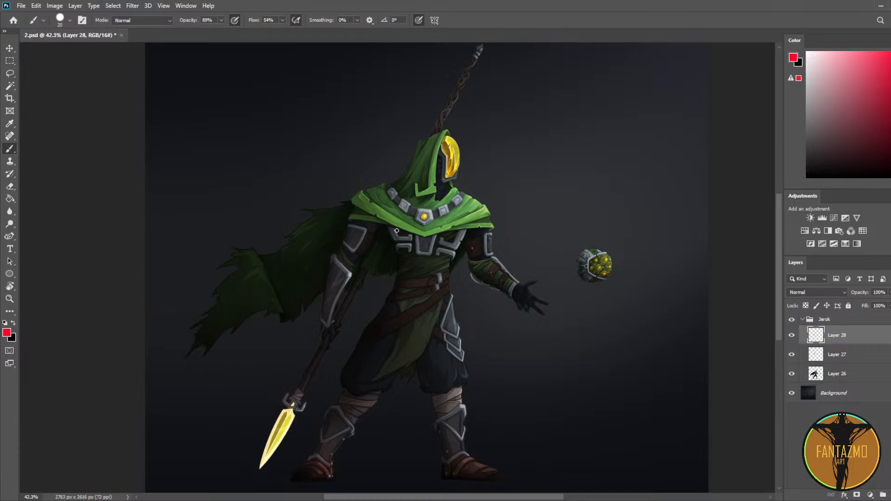
# Step: Merge Layers 26, 27 and 28 into one layer and add an empty layer above it
pyautogui.scroll(3, 357, 215)
pyautogui.moveTo(357, 215); pyautogui.dragTo(421, 197)
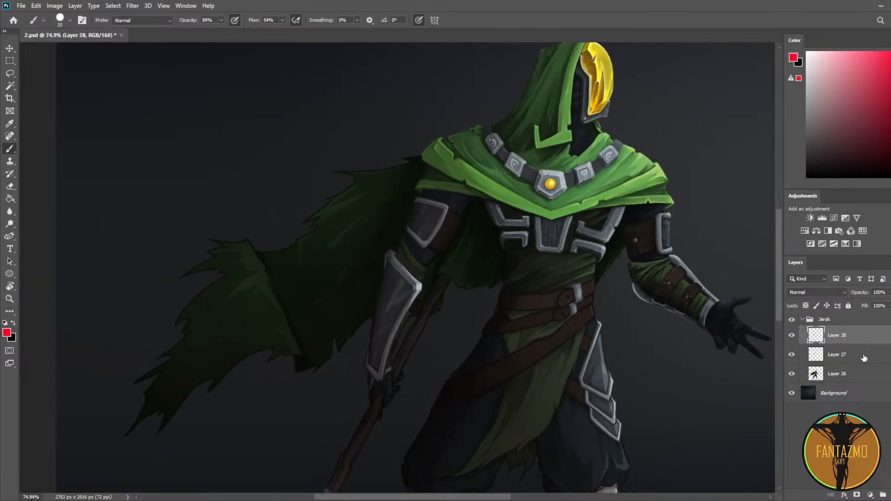
pyautogui.keyDown('shift'); pyautogui.click(839, 377); pyautogui.keyUp('shift')
pyautogui.hotkey('ctrl', 'e')
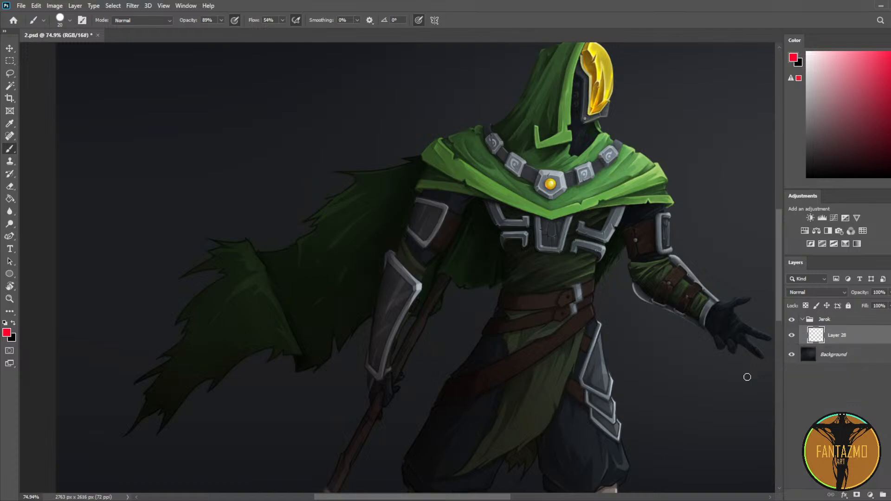
pyautogui.hotkey('ctrl', 'shift', 'alt', 'n')
pyautogui.scroll(2, 459, 257)
pyautogui.scroll(3, 483, 253)
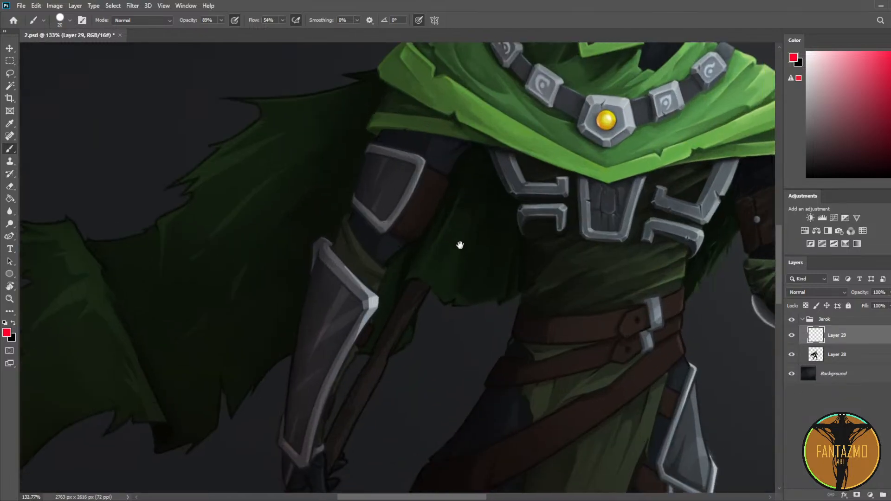
# Step: Sample the inner cloak's green beside the arm and adjust it to a lighter green for painting highlights
pyautogui.press('i')
pyautogui.click(367, 191)
pyautogui.click(365, 193)
pyautogui.click(857, 152)
pyautogui.press('b')
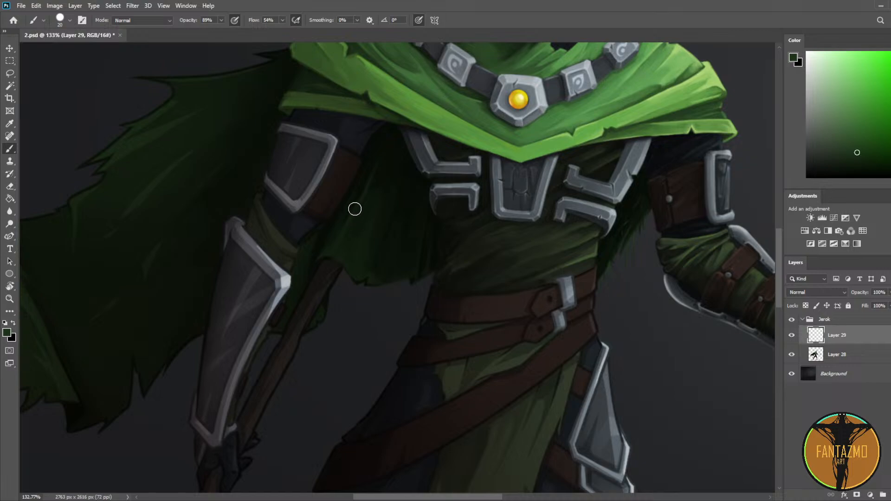
# Step: Reduce the brush to 4 px and paint a thin green highlight down the cloak fold beside the arm
pyautogui.press('[')
pyautogui.press('[')
pyautogui.press('[')
pyautogui.press('[')
pyautogui.press('[')
pyautogui.press('[')
pyautogui.press('[')
pyautogui.press('[')
pyautogui.moveTo(368, 187); pyautogui.dragTo(361, 222)
pyautogui.scroll(5, 432, 187)
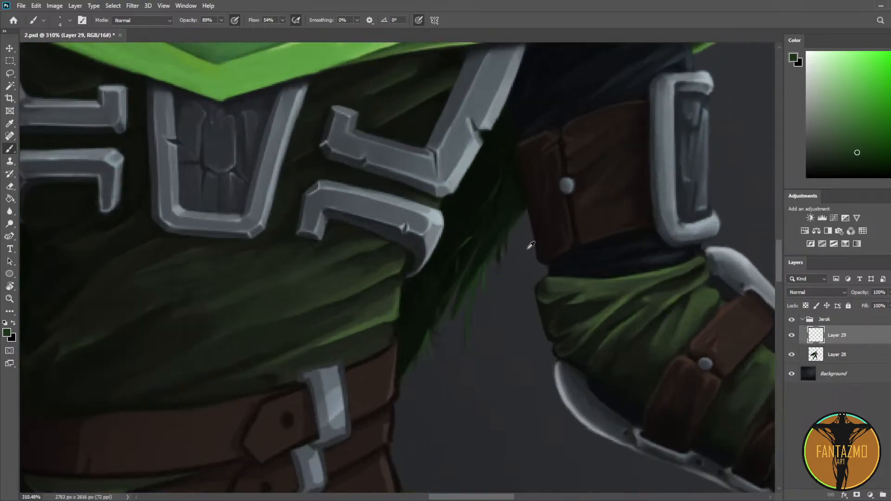
pyautogui.scroll(-3, 545, 214)
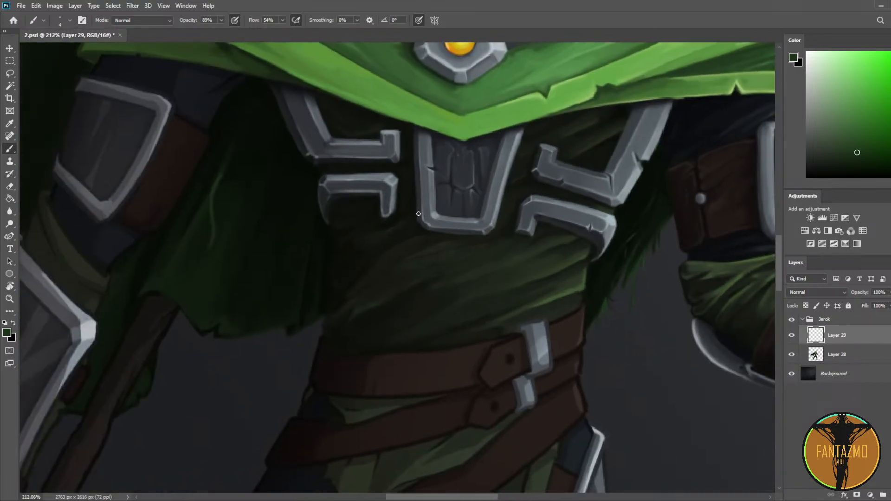
pyautogui.moveTo(418, 213); pyautogui.dragTo(339, 194)
# Step: Shrink the eraser and shape the thin cloak highlights by alternating erasing and painting
pyautogui.press('e')
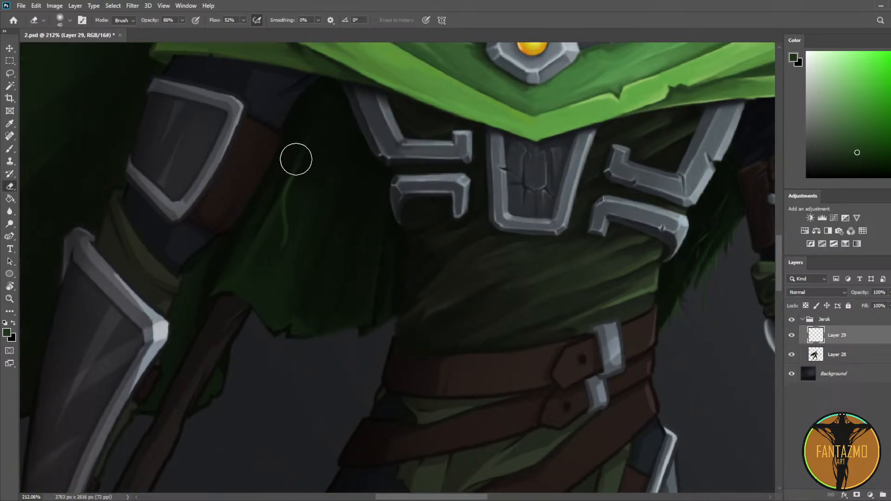
pyautogui.press('[')
pyautogui.press('[')
pyautogui.press('[')
pyautogui.press('[')
pyautogui.press('[')
pyautogui.press('[')
pyautogui.press('[')
pyautogui.press('b')
pyautogui.press('e')
pyautogui.press('b')
pyautogui.press('e')
# Step: Switch the eraser to a round brush tip and reduce its size for fine trimming
pyautogui.click(63, 18)
pyautogui.click(79, 161)
pyautogui.click(432, 14)
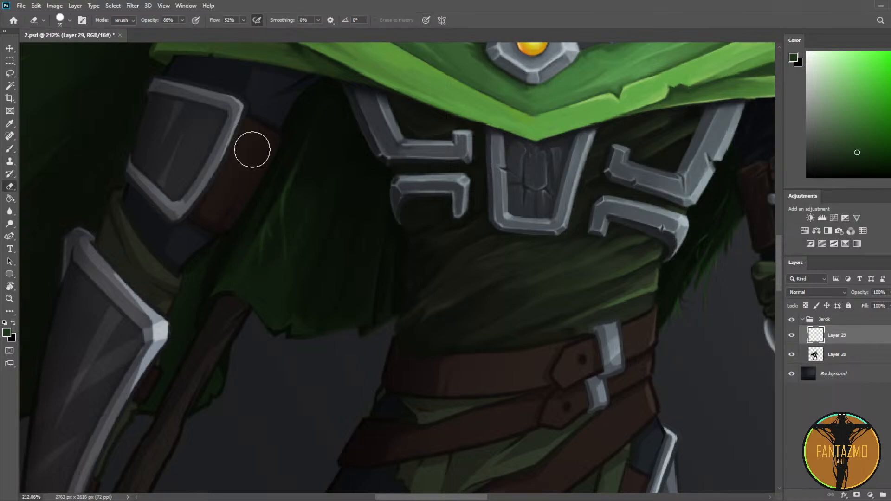
pyautogui.press('[')
pyautogui.press('[')
pyautogui.press('[')
pyautogui.press('[')
pyautogui.press('[')
# Step: Paint fine near-black shadow creases beside the cloak fold highlights and taper them with the eraser
pyautogui.press('b')
pyautogui.keyDown('alt'); pyautogui.click(368, 155); pyautogui.keyUp('alt')
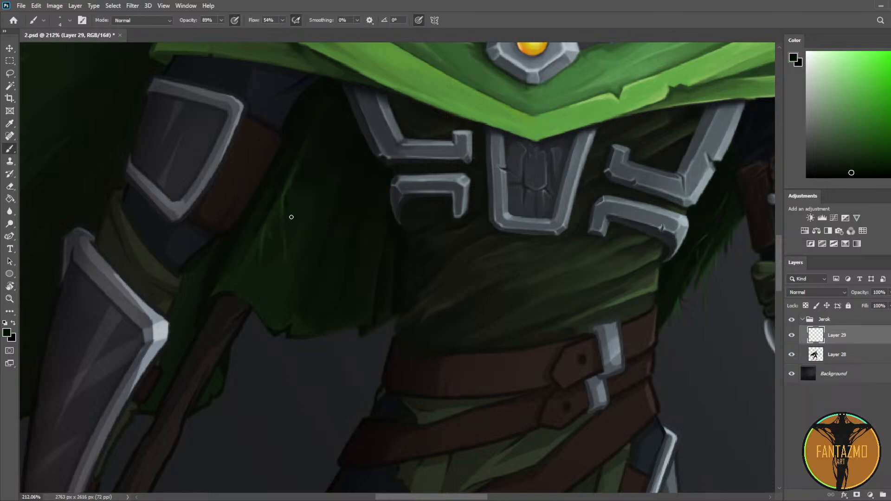
pyautogui.press('e')
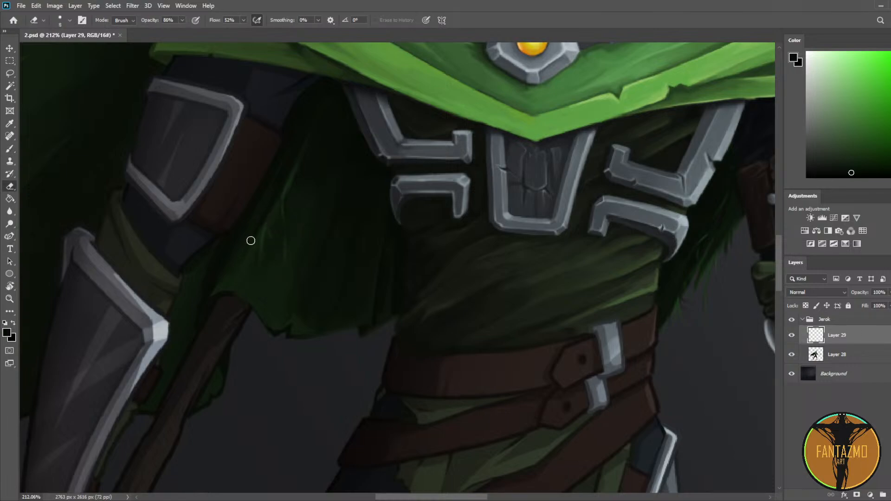
pyautogui.press('b')
pyautogui.press('e')
pyautogui.press('b')
pyautogui.press('e')
pyautogui.press('b')
pyautogui.press('e')
pyautogui.press('b')
pyautogui.press('e')
pyautogui.press('b')
pyautogui.press('e')
pyautogui.press('b')
pyautogui.press('e')
pyautogui.press('b')
pyautogui.press('e')
# Step: Add a new layer above Layer 29 and sample a muted green from the cloak fold for painting
pyautogui.hotkey('ctrl', 'shift', 'alt', 'n')
pyautogui.click(852, 159)
pyautogui.press('i')
pyautogui.click(290, 179)
pyautogui.press('b')
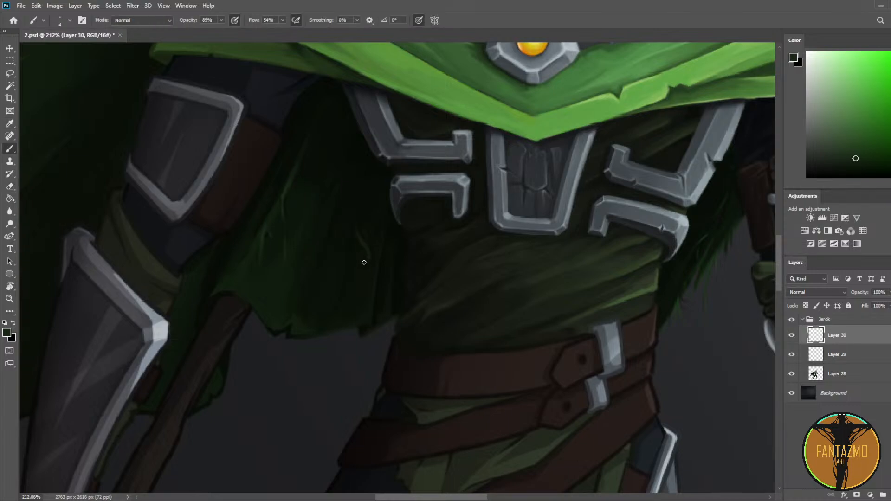
# Step: Trim and refine the small crease highlights on the inner cloak near the waist, alternating eraser and brush
pyautogui.press('e')
pyautogui.moveTo(354, 226)
pyautogui.mouseDown()
pyautogui.moveTo(363, 259)
pyautogui.moveTo(355, 226)
pyautogui.moveTo(366, 270)
pyautogui.mouseUp()
pyautogui.moveTo(376, 221)
pyautogui.mouseDown()
pyautogui.moveTo(361, 225)
pyautogui.moveTo(372, 253)
pyautogui.moveTo(364, 252)
pyautogui.mouseUp()
pyautogui.press('b')
pyautogui.press('e')
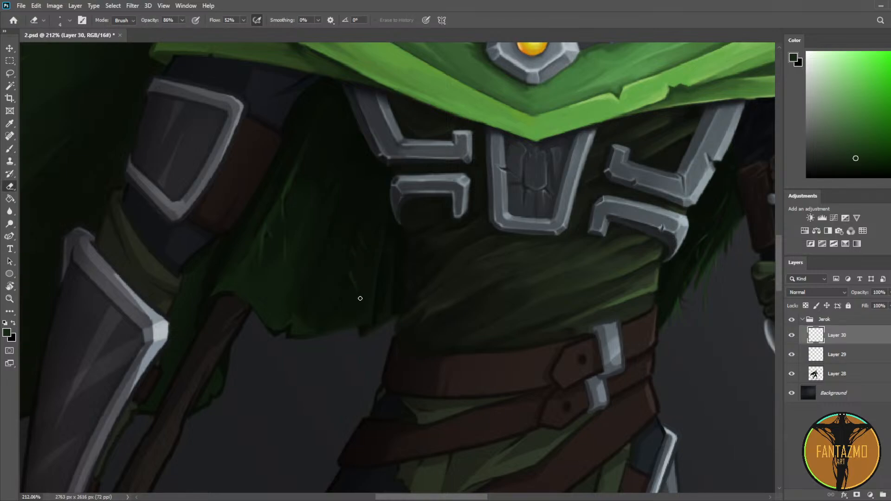
pyautogui.press('b')
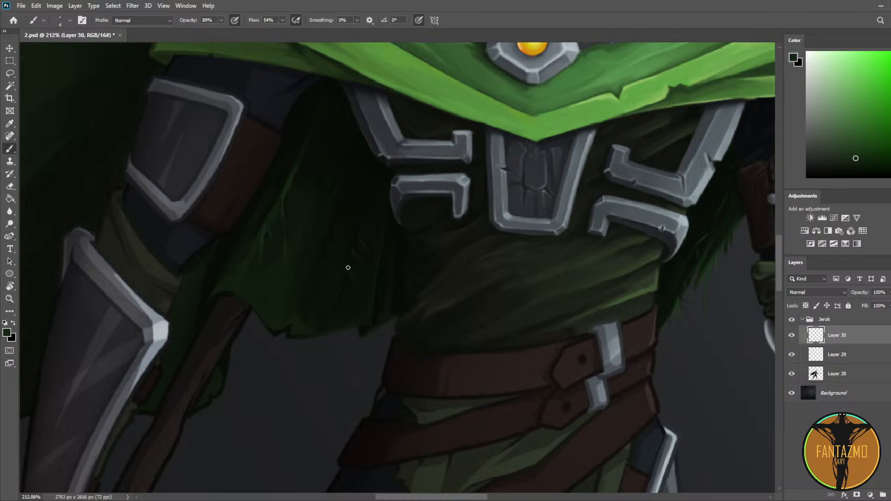
pyautogui.press('e')
# Step: Flip the canvas horizontally and inspect the new cloak folds up close
pyautogui.scroll(-5, 396, 213)
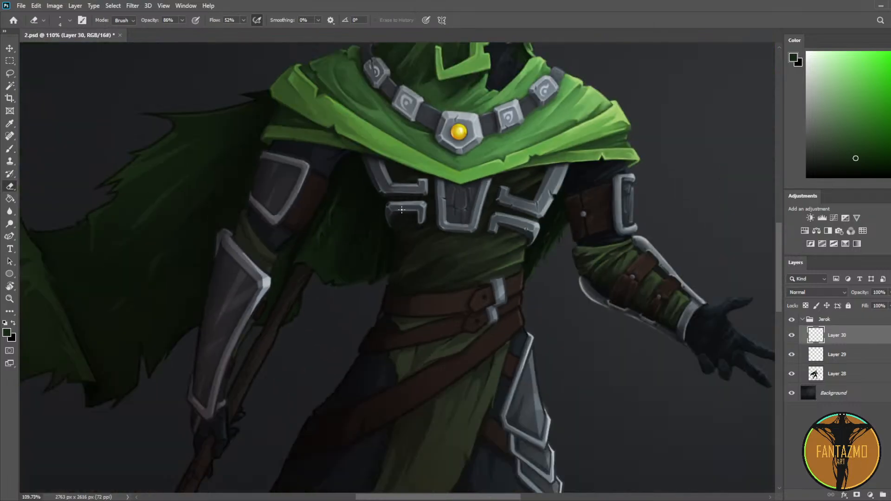
pyautogui.scroll(-4, 396, 213)
pyautogui.hotkey('ctrl', 'shift', 'h')
pyautogui.scroll(4, 520, 215)
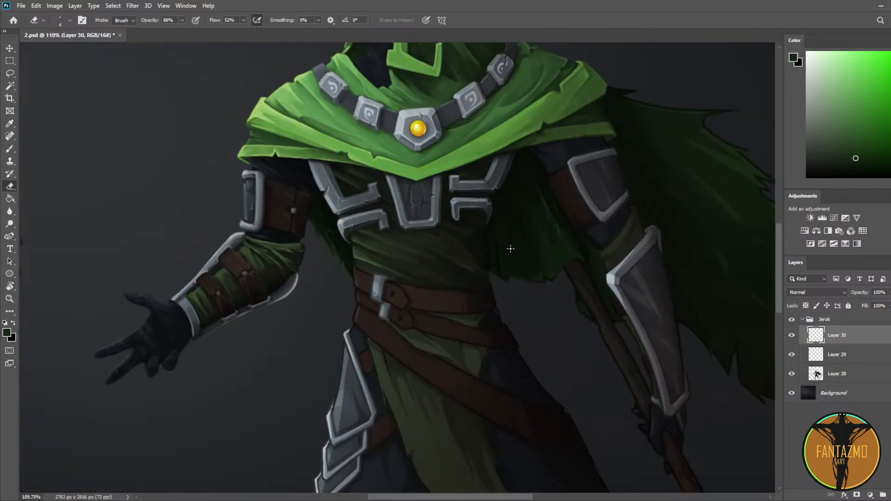
pyautogui.scroll(2, 511, 253)
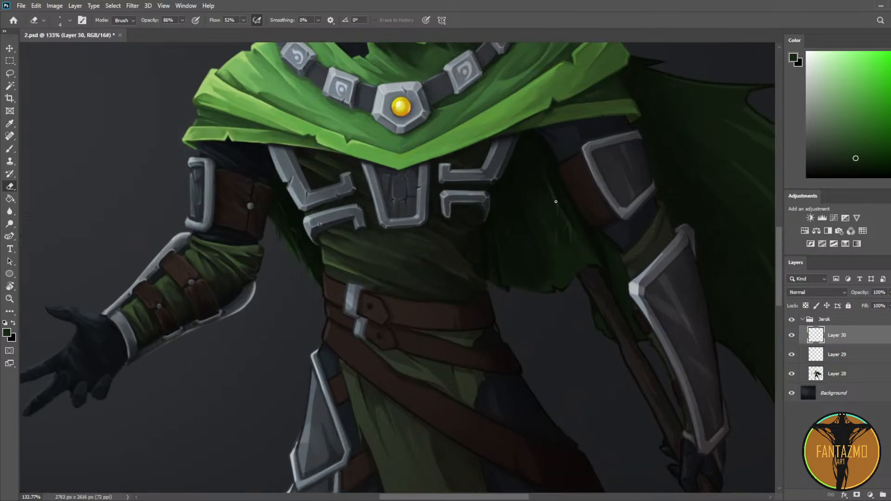
pyautogui.scroll(2, 557, 200)
pyautogui.scroll(2, 434, 194)
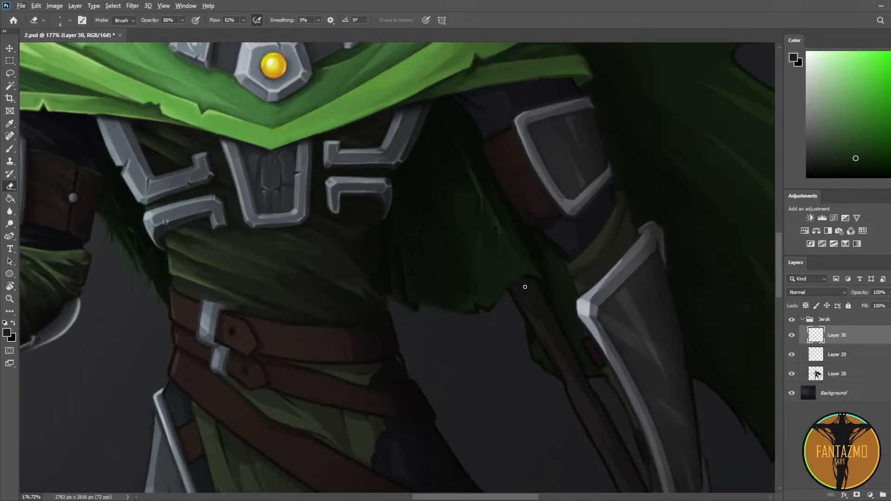
# Step: Paint small crease strokes on the inner cloak beside the torso armour and taper them, alternating brush and eraser
pyautogui.scroll(3, 576, 260)
pyautogui.press('b')
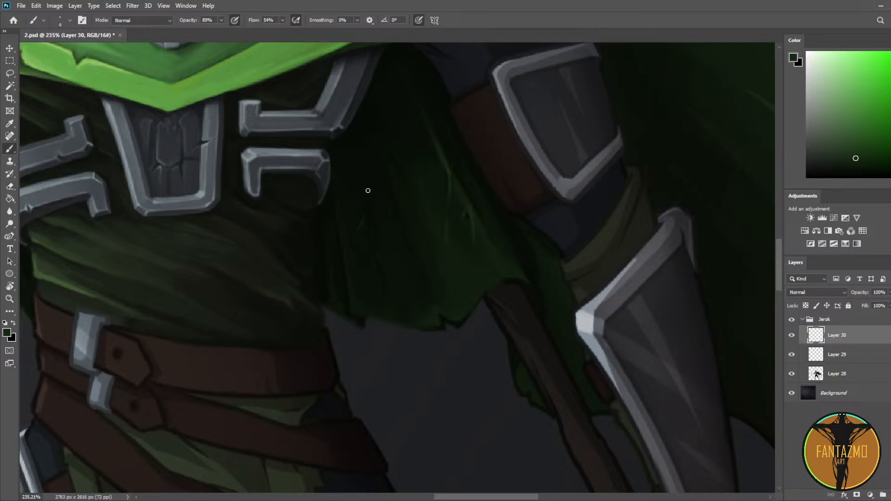
pyautogui.press('e')
pyautogui.press('b')
pyautogui.press('e')
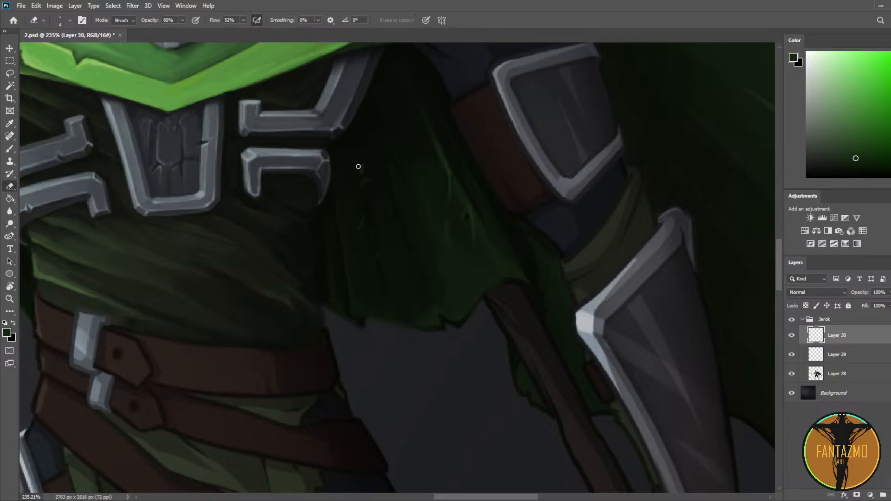
pyautogui.press('b')
pyautogui.press('e')
pyautogui.press('b')
pyautogui.press('e')
pyautogui.press('b')
pyautogui.press('e')
# Step: Flip the canvas horizontally and merge Layers 28, 29 and 30 into one layer
pyautogui.scroll(-3, 167, 151)
pyautogui.scroll(-5, 167, 151)
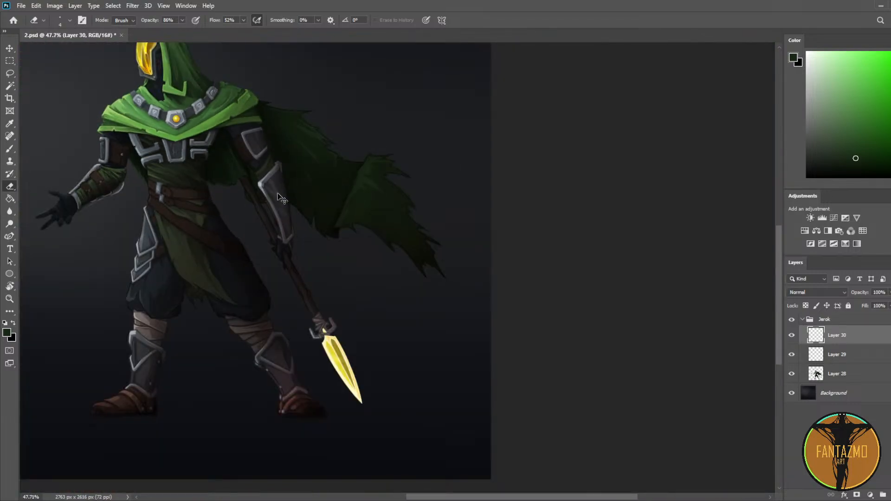
pyautogui.press('F2')
pyautogui.scroll(4, 273, 220)
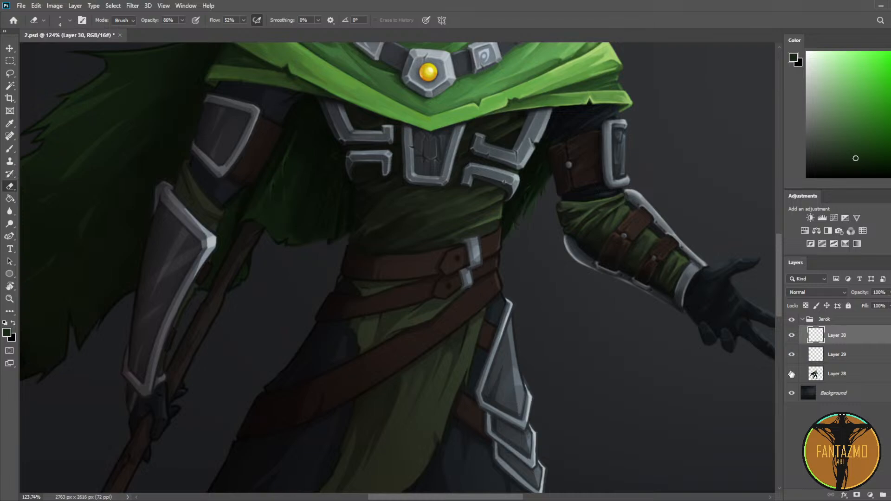
pyautogui.click(845, 360)
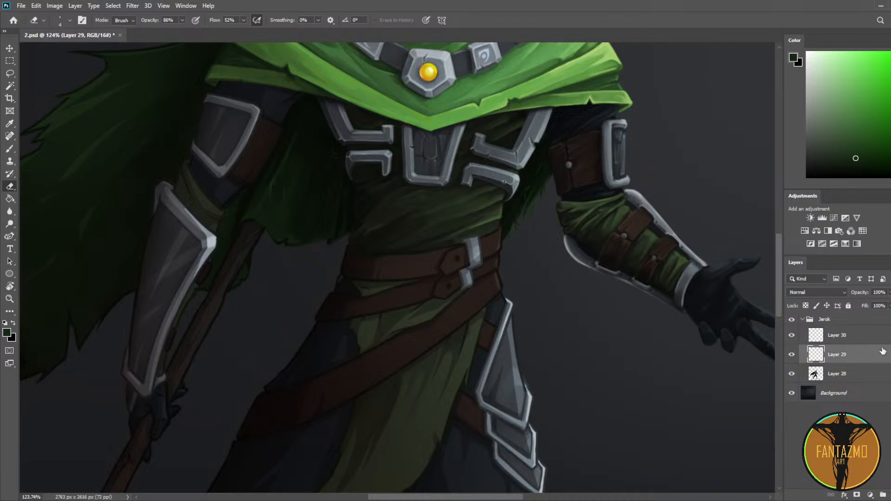
pyautogui.click(864, 338)
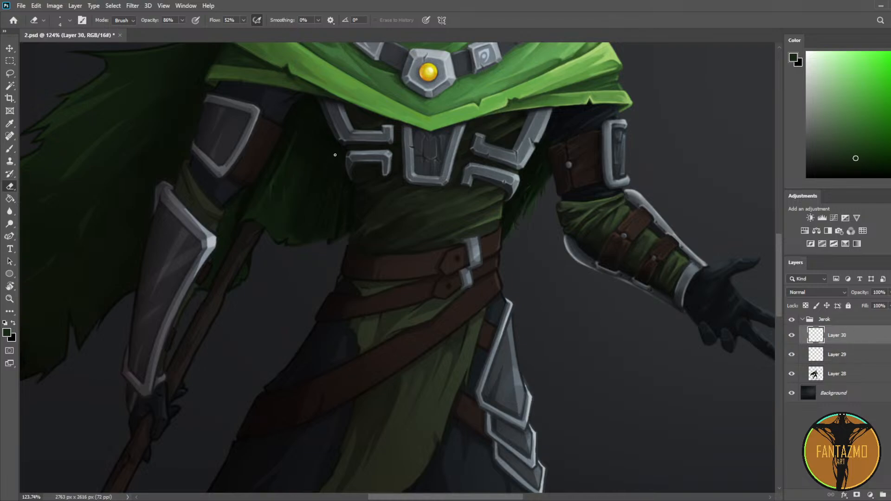
pyautogui.keyDown('shift'); pyautogui.click(843, 376); pyautogui.keyUp('shift')
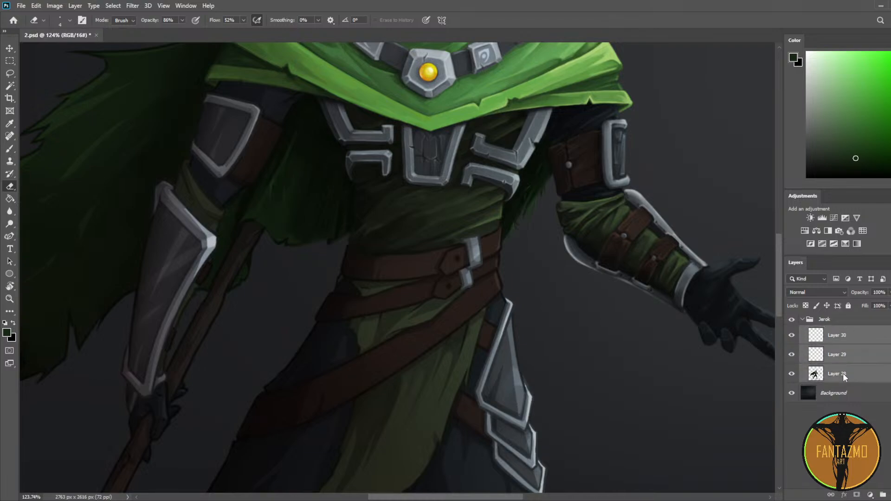
pyautogui.hotkey('ctrl', 'e')
# Step: Add a new layer and paint over the jagged outline of the inner cloak's lower hem with sampled dark greens
pyautogui.hotkey('ctrl', 'shift', 'alt', 'n')
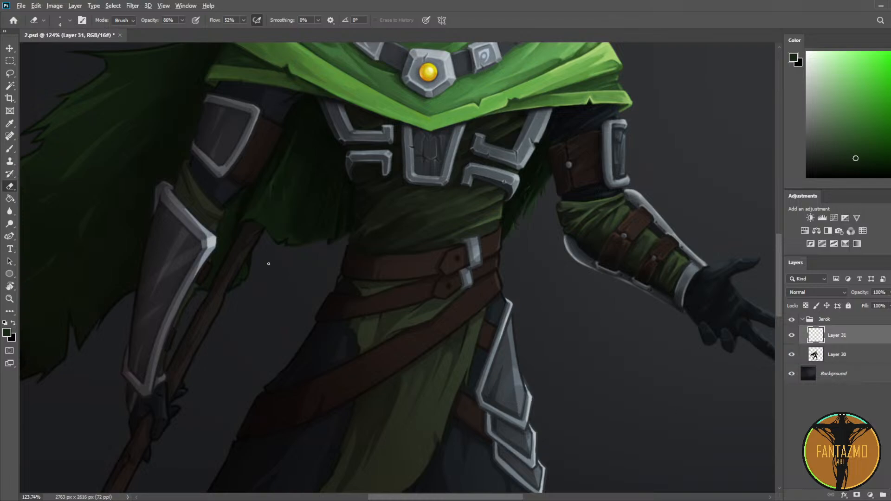
pyautogui.scroll(3, 253, 241)
pyautogui.press('i')
pyautogui.click(252, 190)
pyautogui.press('b')
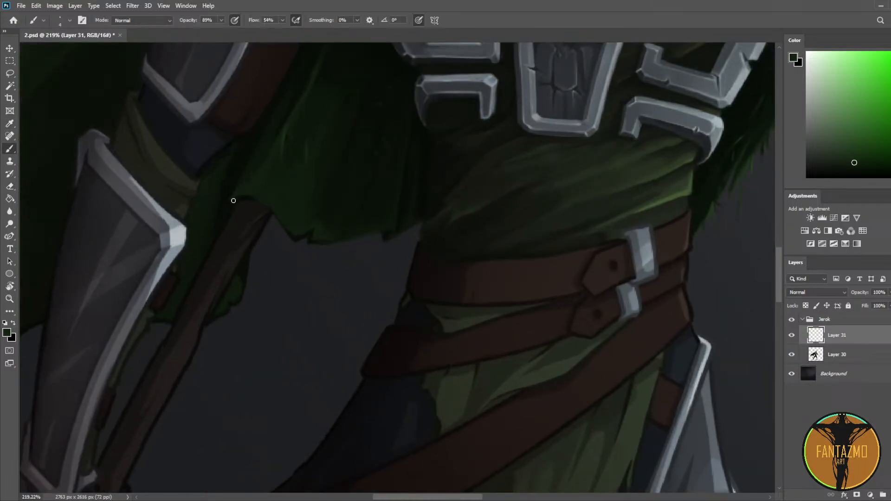
pyautogui.keyDown('alt'); pyautogui.click(300, 238); pyautogui.keyUp('alt')
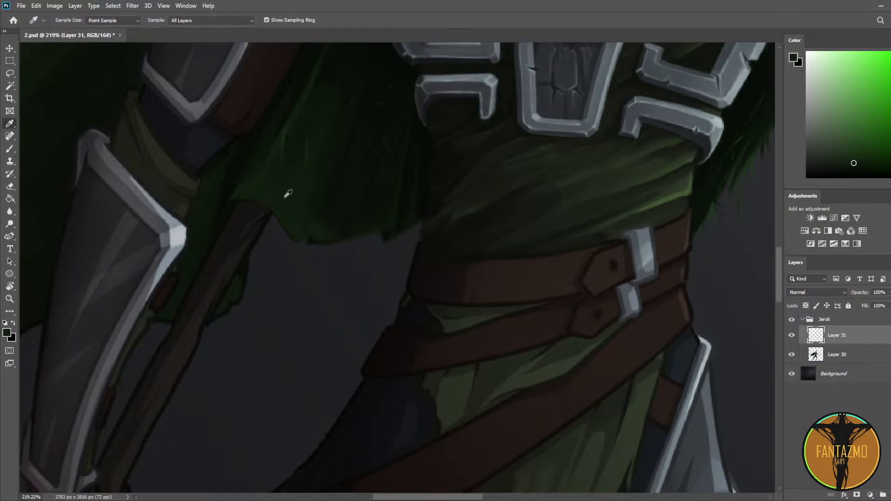
pyautogui.keyDown('alt'); pyautogui.click(278, 213); pyautogui.keyUp('alt')
pyautogui.keyDown('alt'); pyautogui.click(288, 207); pyautogui.keyUp('alt')
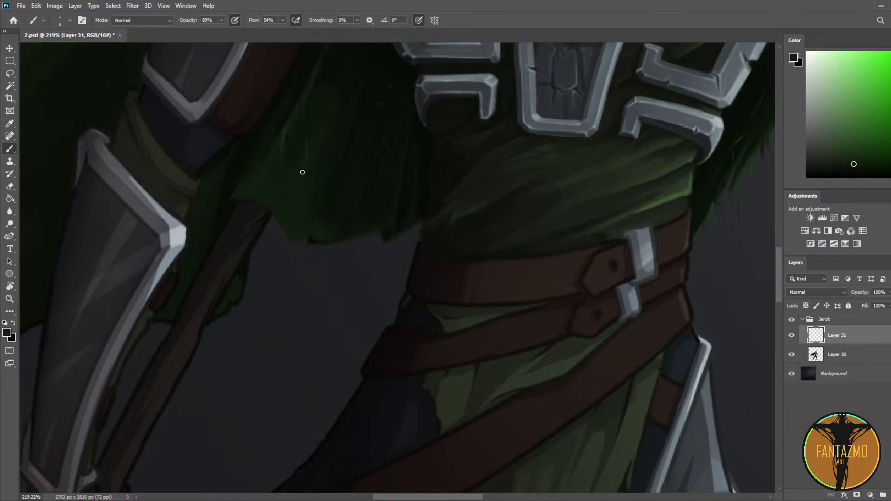
pyautogui.keyDown('alt'); pyautogui.click(292, 194); pyautogui.keyUp('alt')
pyautogui.press(']')
pyautogui.press(']')
pyautogui.press('[')
pyautogui.press('[')
pyautogui.press('[')
pyautogui.keyDown('alt'); pyautogui.click(269, 209); pyautogui.keyUp('alt')
# Step: Flip the canvas horizontally and smooth the inner cloak's lower hem between waist and staff with sampled dark green
pyautogui.scroll(-1, 358, 183)
pyautogui.scroll(-8, 359, 182)
pyautogui.hotkey('ctrl', 'shift', 'h')
pyautogui.scroll(7, 439, 183)
pyautogui.moveTo(575, 213); pyautogui.dragTo(555, 209)
pyautogui.scroll(3, 554, 210)
pyautogui.keyDown('alt'); pyautogui.click(484, 207); pyautogui.keyUp('alt')
pyautogui.moveTo(456, 216); pyautogui.dragTo(495, 219)
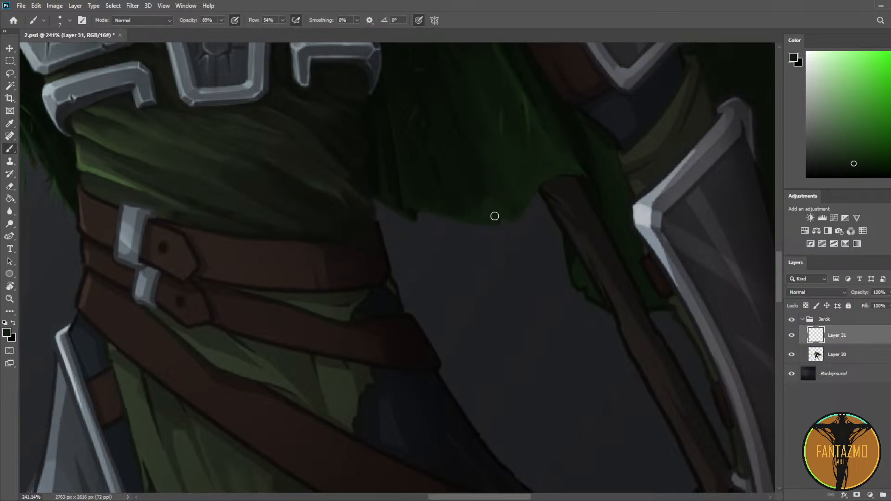
# Step: Blend the shading just above the inner cloak's hem with a larger brush, using dark greens sampled from neighbouring folds
pyautogui.keyDown('alt'); pyautogui.click(476, 191); pyautogui.keyUp('alt')
pyautogui.press(']')
pyautogui.press(']')
pyautogui.press(']')
pyautogui.keyDown('alt'); pyautogui.click(486, 207); pyautogui.keyUp('alt')
pyautogui.press(']')
pyautogui.keyDown('alt'); pyautogui.click(455, 111); pyautogui.keyUp('alt')
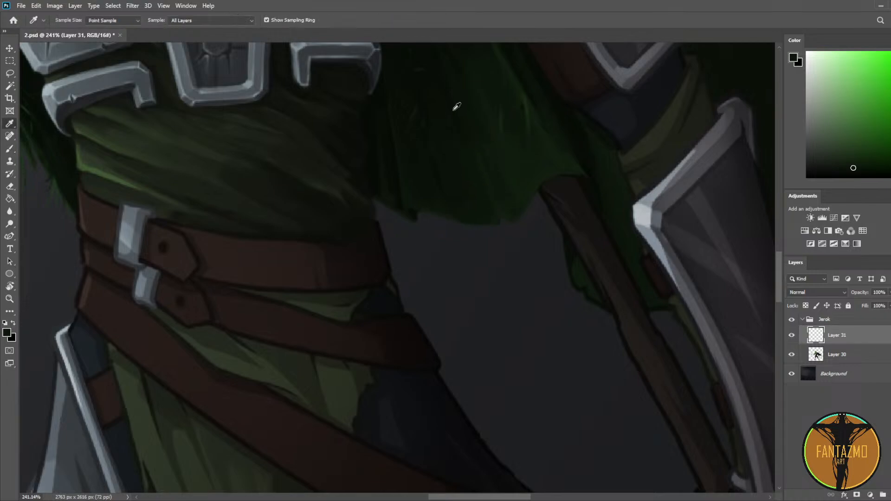
pyautogui.keyDown('alt'); pyautogui.click(454, 112); pyautogui.keyUp('alt')
pyautogui.keyDown('alt'); pyautogui.click(483, 206); pyautogui.keyUp('alt')
pyautogui.keyDown('alt'); pyautogui.click(454, 161); pyautogui.keyUp('alt')
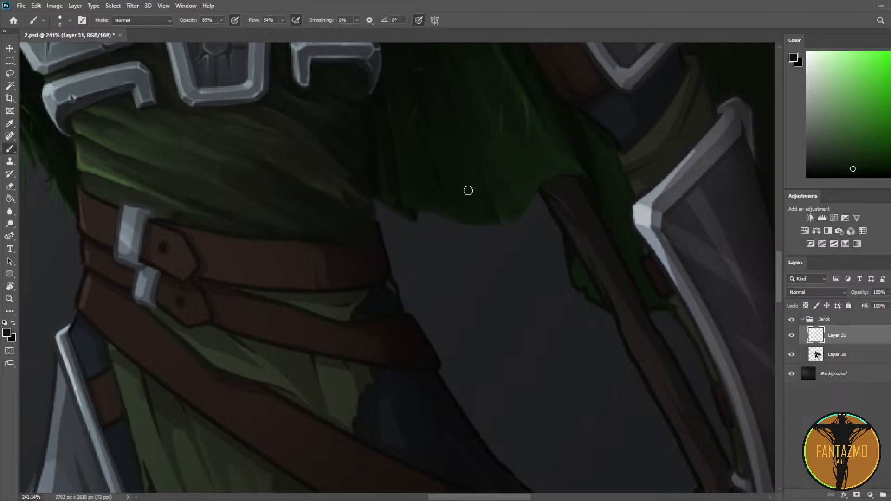
pyautogui.keyDown('alt'); pyautogui.click(470, 208); pyautogui.keyUp('alt')
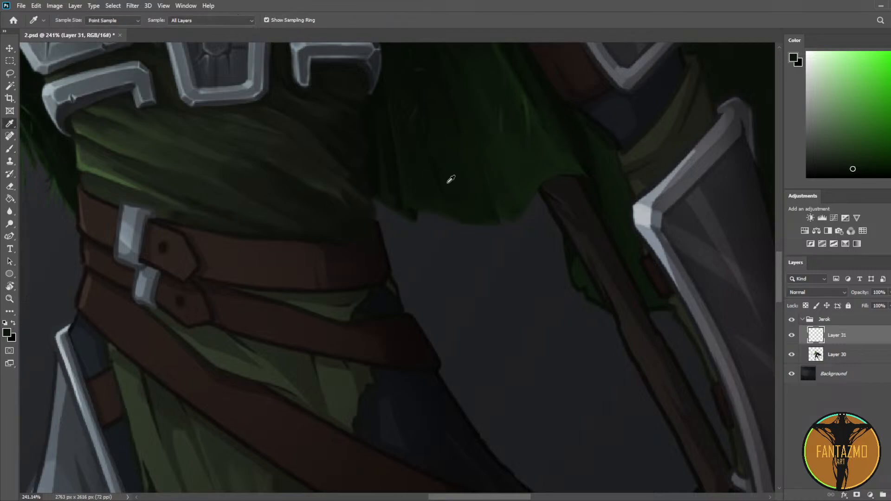
pyautogui.keyDown('alt'); pyautogui.click(463, 201); pyautogui.keyUp('alt')
pyautogui.keyDown('alt'); pyautogui.click(452, 181); pyautogui.keyUp('alt')
pyautogui.keyDown('alt'); pyautogui.click(502, 210); pyautogui.keyUp('alt')
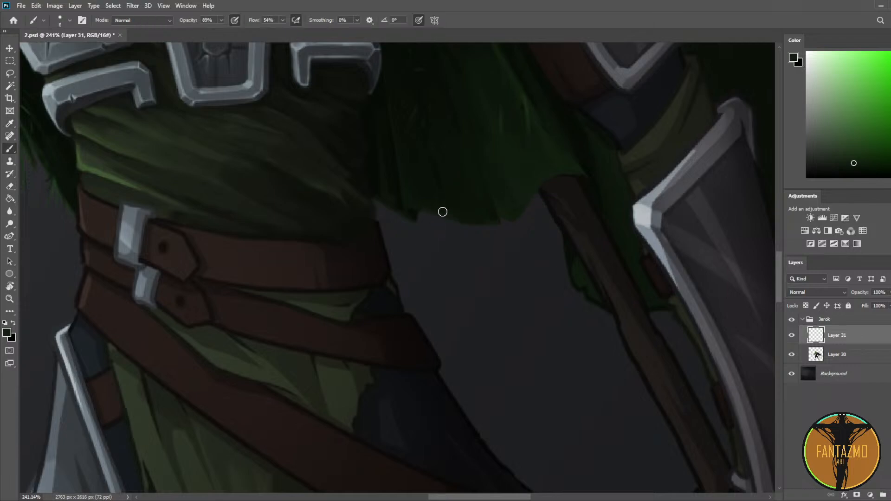
pyautogui.press('[')
pyautogui.press('[')
pyautogui.press('[')
pyautogui.press('[')
# Step: Merge Layer 31 with Layer 30 and trim the lower edge of the inner cloak with the eraser
pyautogui.keyDown('shift'); pyautogui.click(873, 355); pyautogui.keyUp('shift')
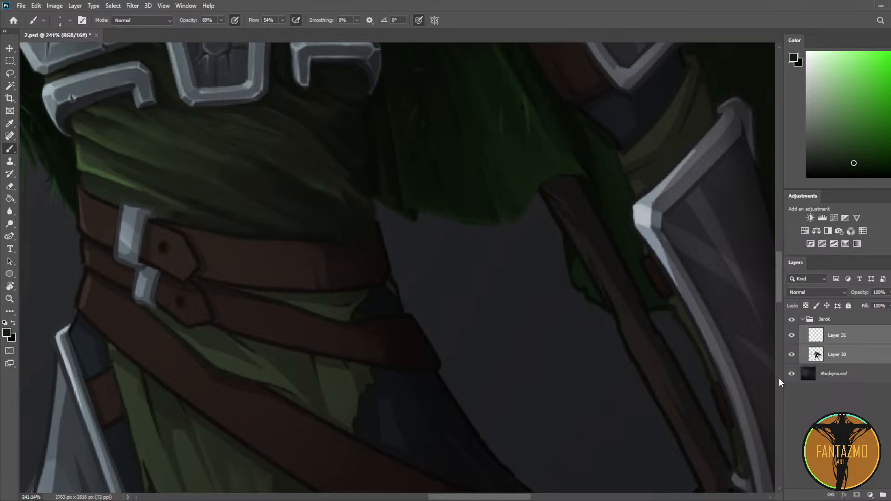
pyautogui.hotkey('ctrl', 'e')
pyautogui.press('e')
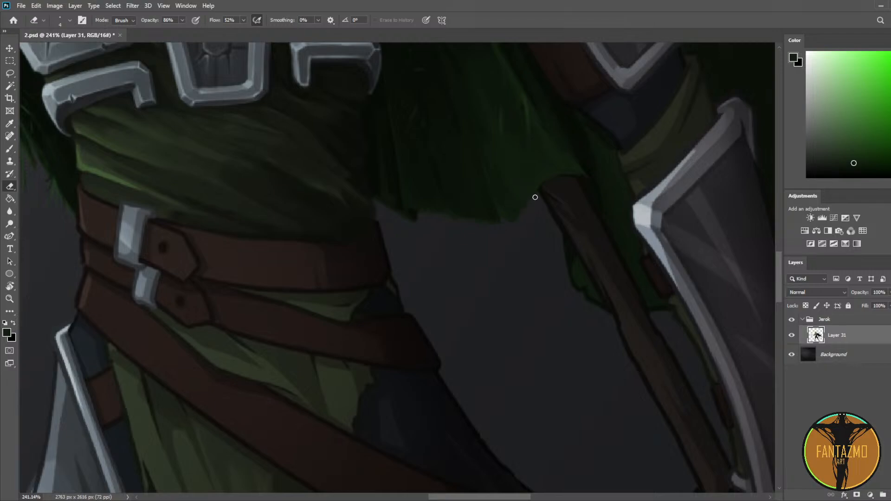
# Step: Touch up the lower folds of the inner cloak with a small brush and greens sampled from the fabric
pyautogui.press('b')
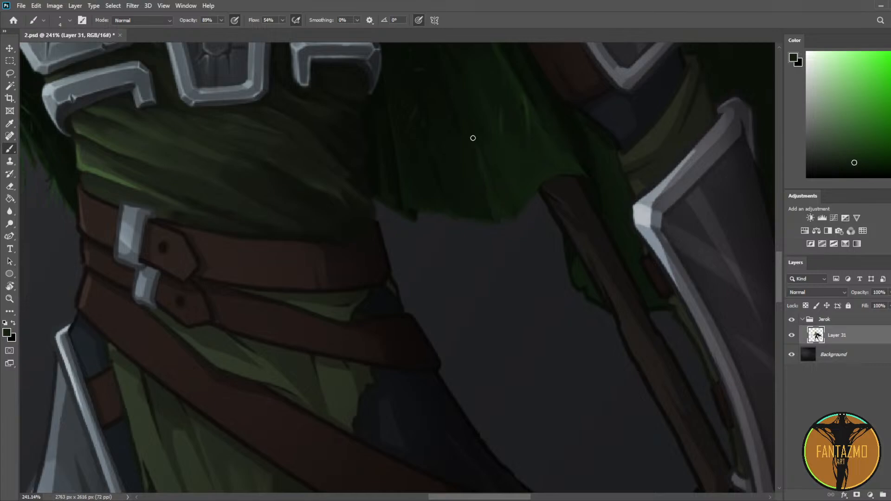
pyautogui.keyDown('alt'); pyautogui.click(482, 174); pyautogui.keyUp('alt')
pyautogui.keyDown('alt'); pyautogui.click(462, 120); pyautogui.keyUp('alt')
pyautogui.keyDown('alt'); pyautogui.click(486, 195); pyautogui.keyUp('alt')
pyautogui.keyDown('alt'); pyautogui.click(487, 201); pyautogui.keyUp('alt')
pyautogui.keyDown('alt'); pyautogui.click(494, 197); pyautogui.keyUp('alt')
pyautogui.press('alt')
# Step: Add a new layer and paint fine green frayed threads along the inner cloak's hem with brush opacity and flow at 100%
pyautogui.hotkey('ctrl', 'shift', 'alt', 'n')
pyautogui.press('0')
pyautogui.hotkey('shift', '0')
pyautogui.keyDown('alt'); pyautogui.click(451, 214); pyautogui.keyUp('alt')
pyautogui.press('e')
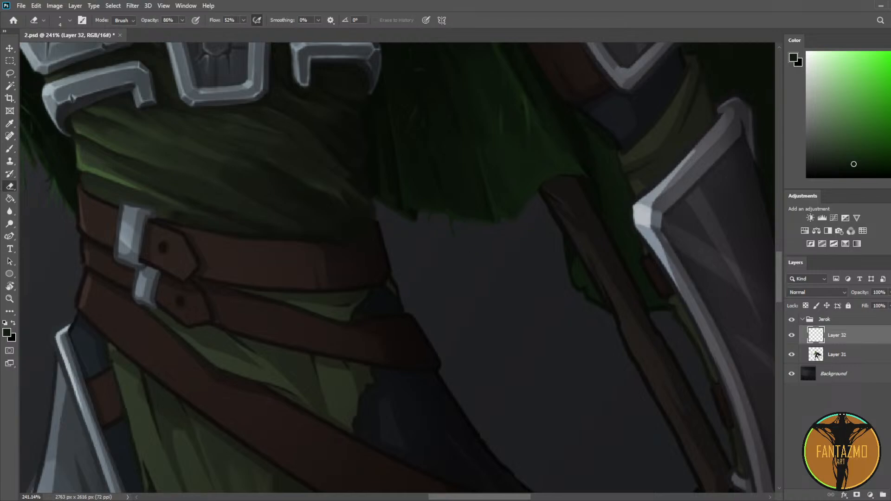
# Step: Add another layer and paint darker frayed threads along the middle of the inner cloak's hem, tapering them with the eraser
pyautogui.click(890, 496)
pyautogui.press('i')
pyautogui.click(412, 208)
pyautogui.press('b')
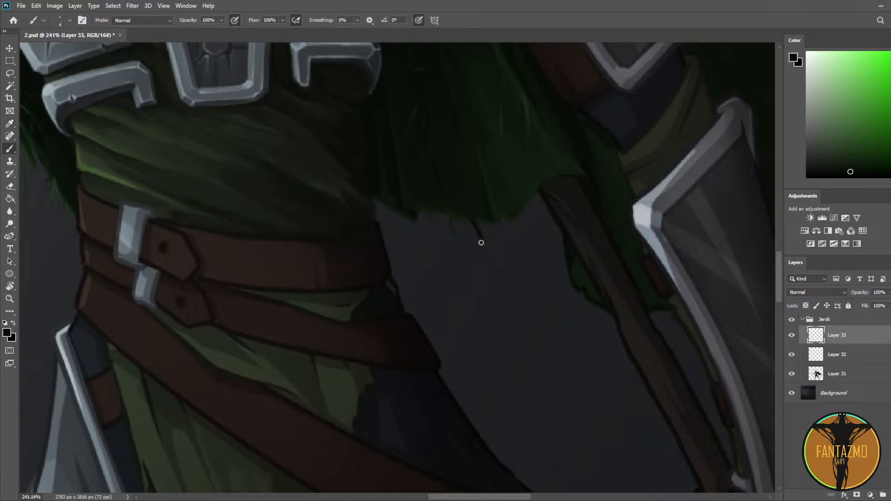
pyautogui.press('e')
pyautogui.press('b')
pyautogui.keyDown('alt'); pyautogui.click(468, 183); pyautogui.keyUp('alt')
pyautogui.press('e')
pyautogui.press('b')
pyautogui.press('e')
pyautogui.press('b')
pyautogui.press('e')
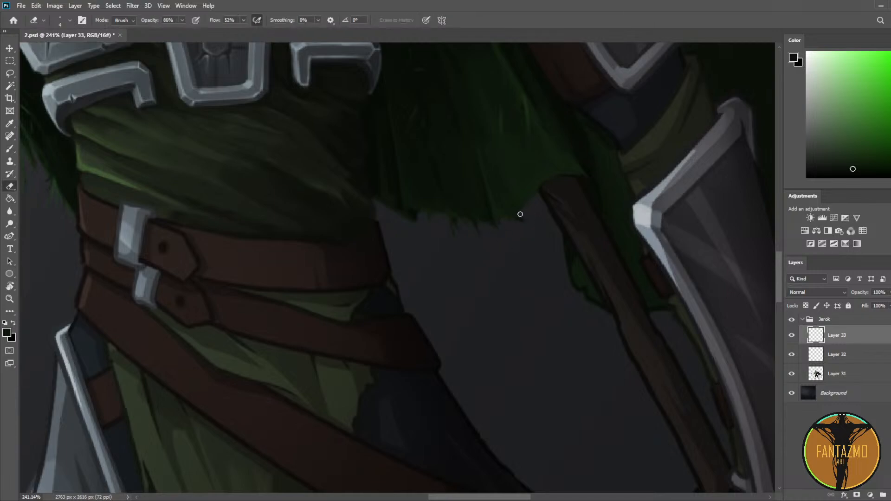
# Step: Flip the canvas and paint a dark frayed thread on the inner cloak's hem near the waist, thinning it with the eraser
pyautogui.scroll(-4, 503, 194)
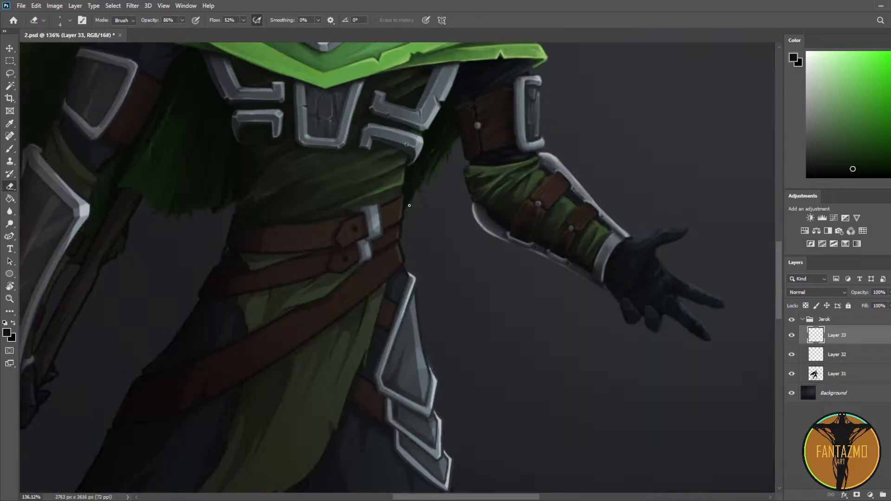
pyautogui.moveTo(504, 194); pyautogui.dragTo(550, 231)
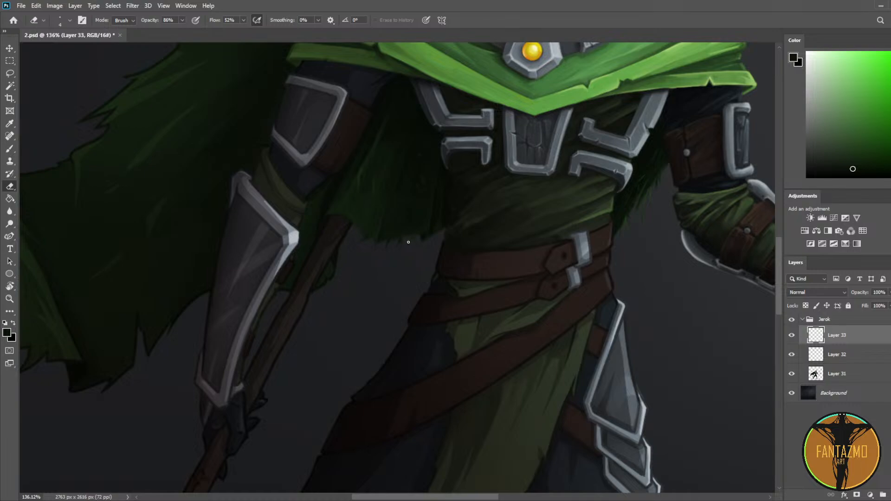
pyautogui.scroll(4, 406, 242)
pyautogui.press('b')
pyautogui.moveTo(423, 236); pyautogui.dragTo(411, 264)
pyautogui.press('e')
pyautogui.press('i')
pyautogui.click(419, 231)
pyautogui.press('e')
# Step: Extend the fraying toward the waist with more near-black threads sampled from the hem, and taper their tips
pyautogui.press('i')
pyautogui.click(430, 230)
pyautogui.press('b')
pyautogui.moveTo(431, 233); pyautogui.dragTo(429, 255)
pyautogui.press('e')
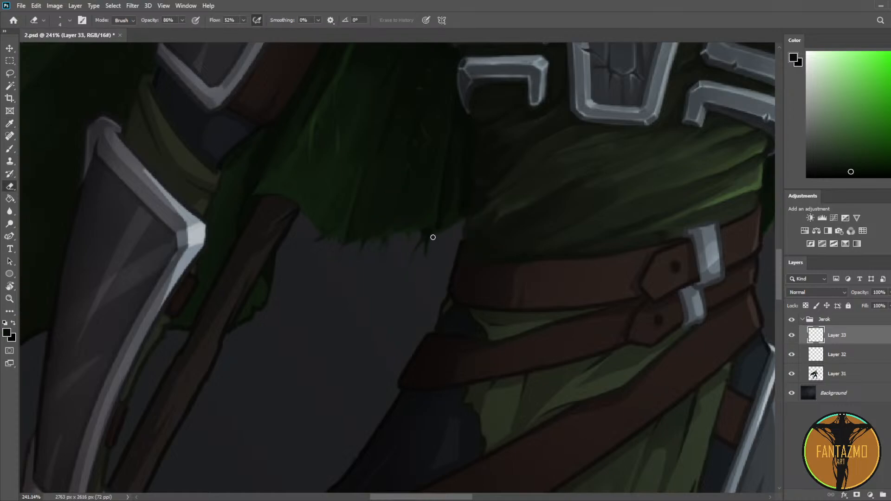
pyautogui.press('b')
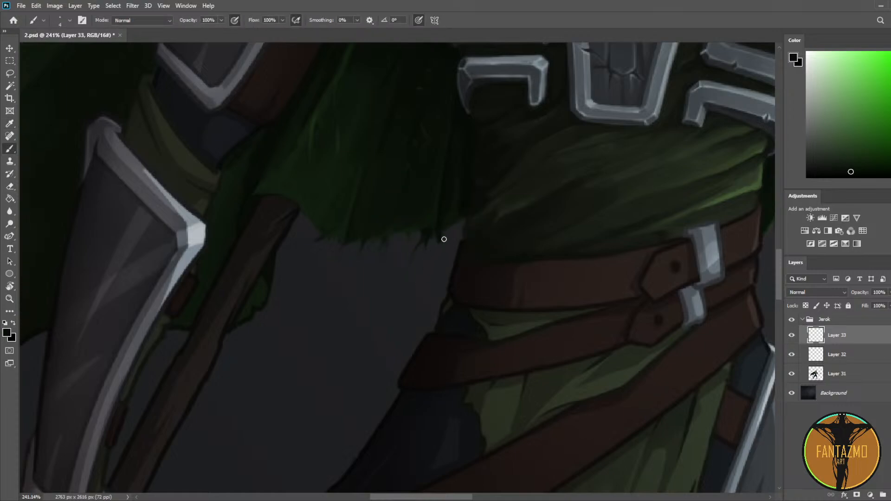
pyautogui.press('e')
pyautogui.press('b')
pyautogui.press('e')
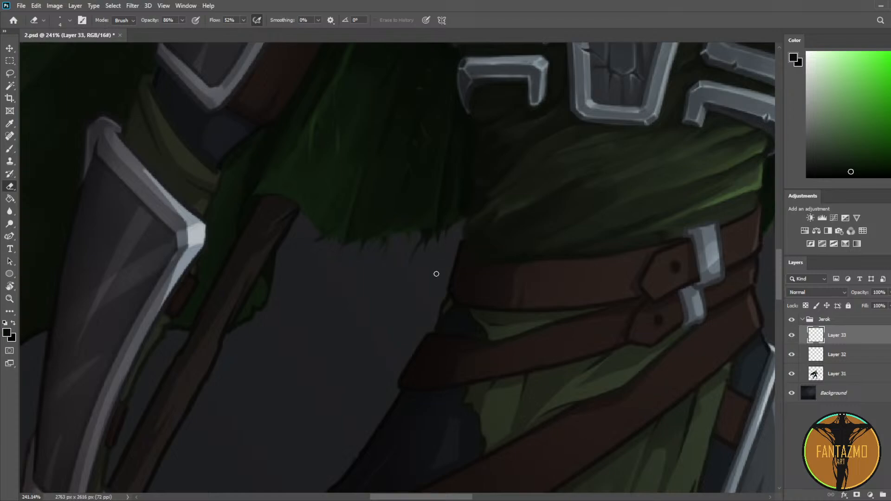
# Step: Add a new layer and paint fine strands in sampled dark green among the hem's frayed threads, tapering them
pyautogui.hotkey('ctrl', 'shift', 'alt', 'n')
pyautogui.press('b')
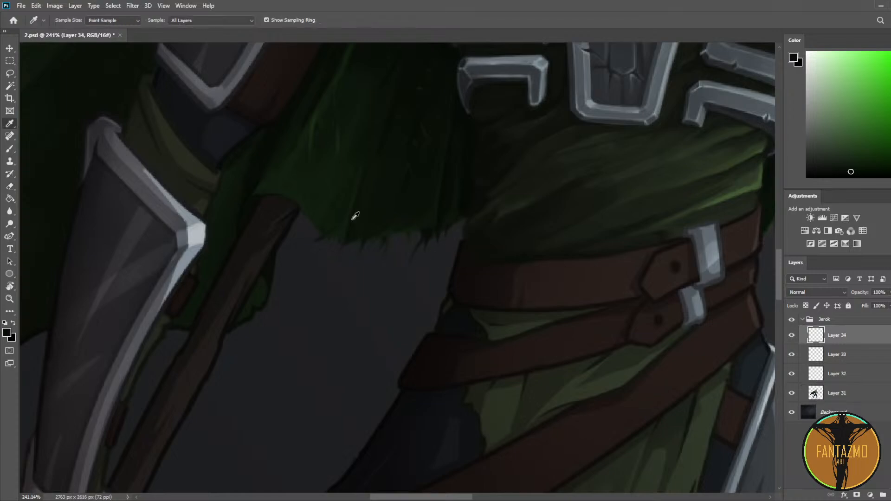
pyautogui.keyDown('alt'); pyautogui.click(389, 226); pyautogui.keyUp('alt')
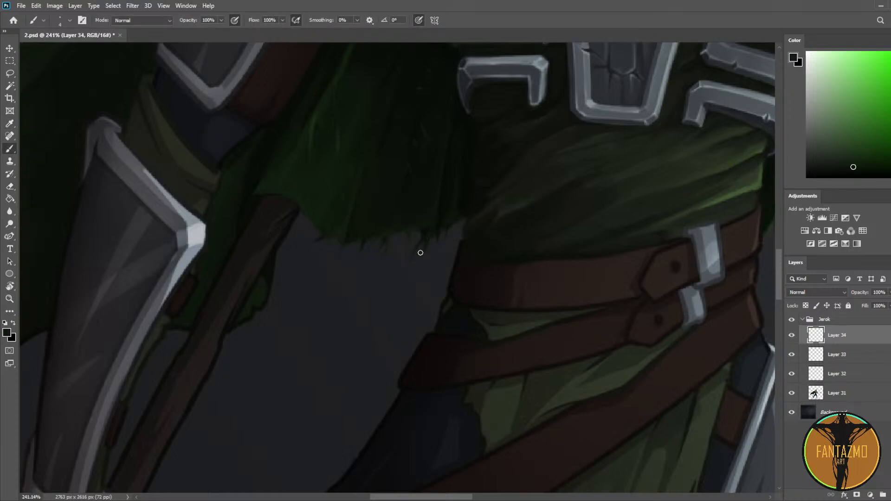
pyautogui.press('e')
pyautogui.press('b')
pyautogui.press('e')
pyautogui.press('b')
# Step: Paint a curved green strand hanging from the hem near the waist, redo its first stroke and taper it
pyautogui.keyDown('alt'); pyautogui.click(526, 237); pyautogui.keyUp('alt')
pyautogui.moveTo(429, 237); pyautogui.dragTo(420, 263)
pyautogui.press('e')
pyautogui.click(857, 155)
pyautogui.hotkey('ctrl', 'z')
pyautogui.press('b')
pyautogui.moveTo(428, 237); pyautogui.dragTo(417, 267)
pyautogui.press('e')
pyautogui.press('b')
pyautogui.press('e')
pyautogui.press('b')
# Step: Sample green from the hem's outer end and refine the remaining frayed threads toward the waist with brush and eraser
pyautogui.keyDown('alt'); pyautogui.click(345, 230); pyautogui.keyUp('alt')
pyautogui.press('e')
pyautogui.press('b')
pyautogui.press('e')
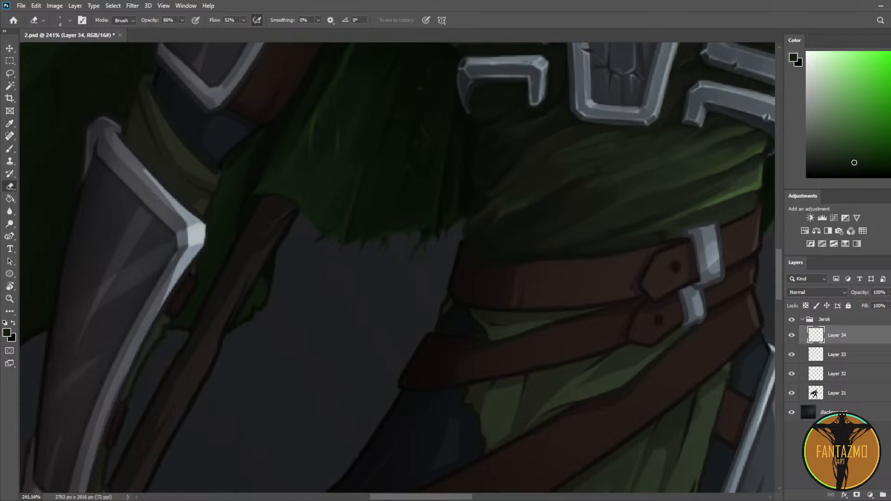
pyautogui.press('b')
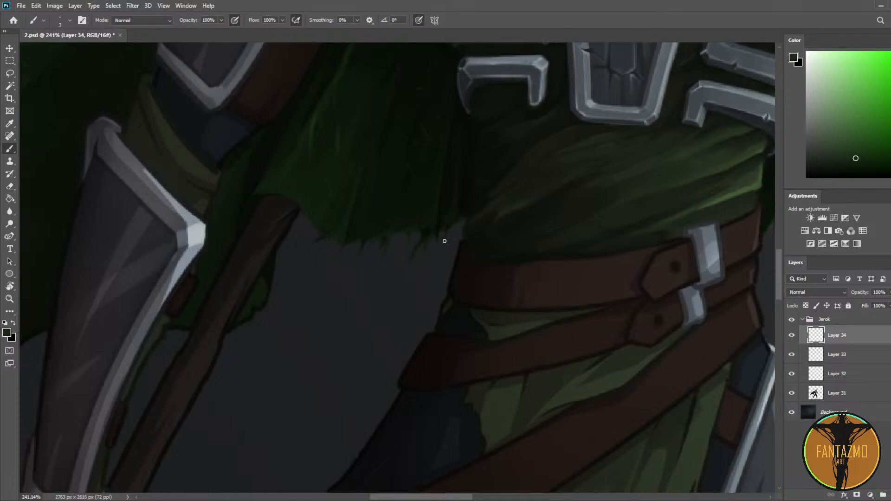
pyautogui.press('e')
pyautogui.press('b')
pyautogui.press('e')
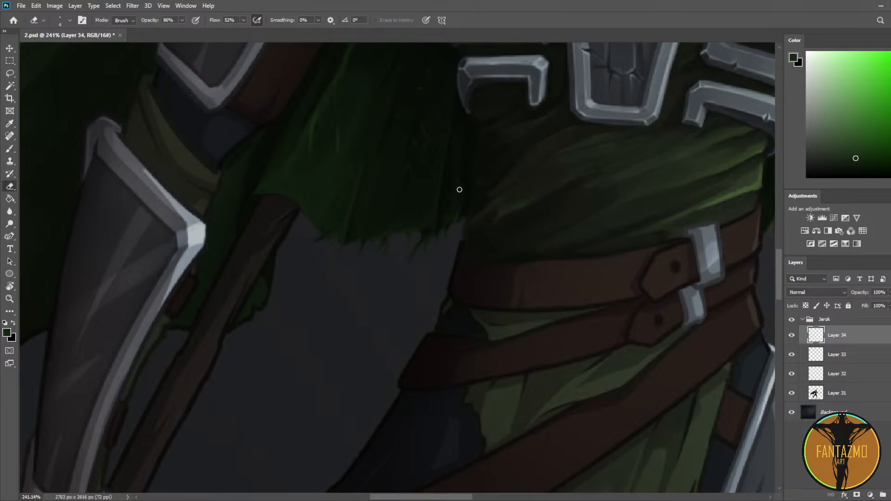
# Step: Flip the canvas horizontally and inspect the frayed hem and the area between the waist and forearm armour
pyautogui.scroll(-6, 487, 173)
pyautogui.hotkey('ctrl', 'shift', 'h')
pyautogui.scroll(5, 492, 170)
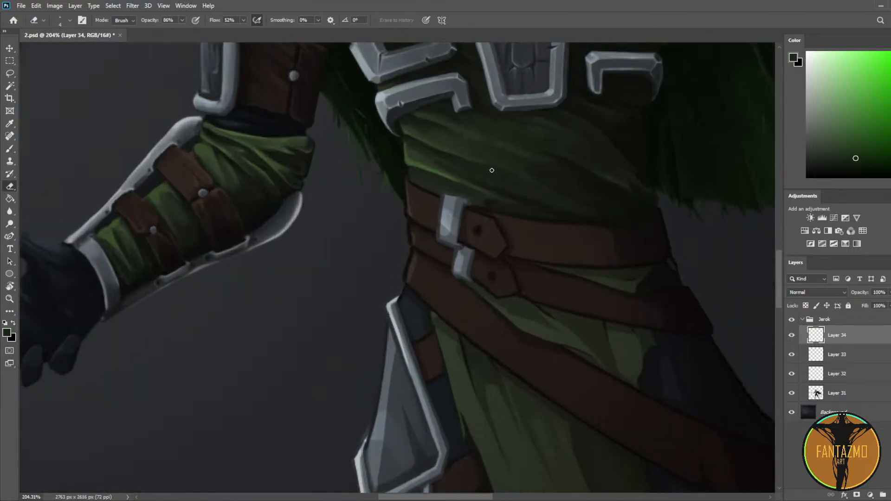
pyautogui.moveTo(534, 292); pyautogui.dragTo(332, 215)
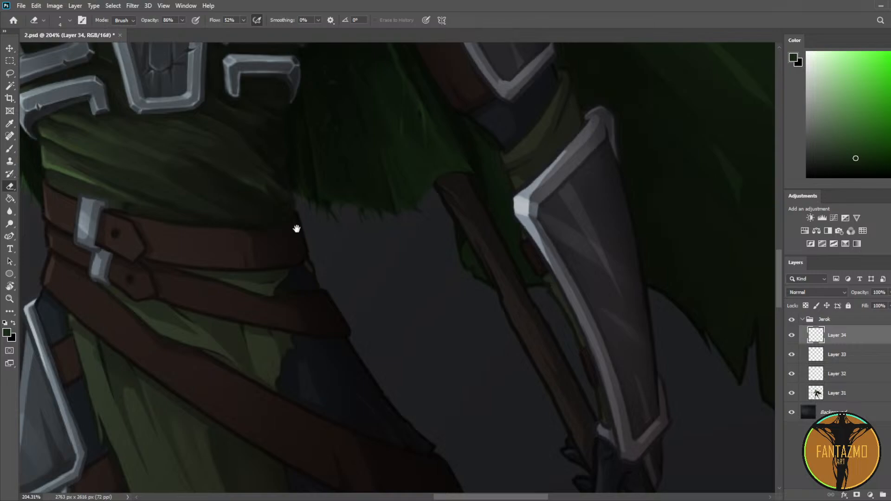
pyautogui.moveTo(298, 231); pyautogui.dragTo(309, 238)
pyautogui.press('b')
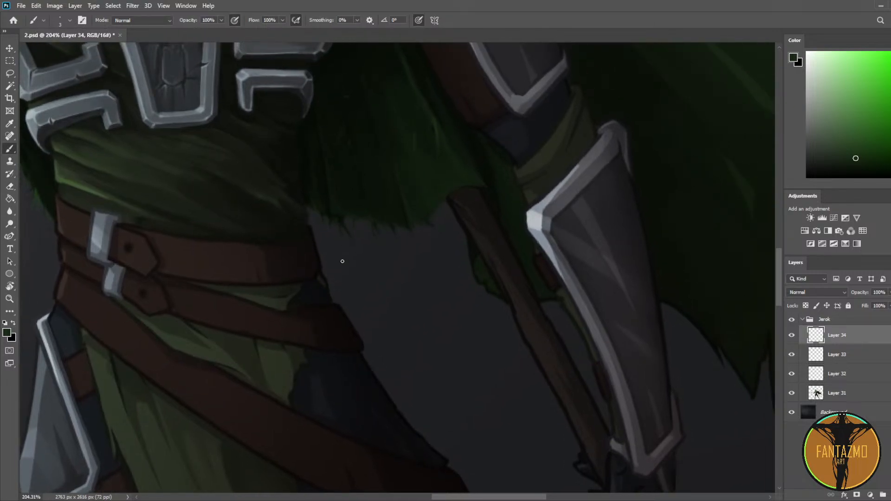
# Step: Paint and taper fine dark green strands on the inner cloak just above the hem near the waist, alternating brush and eraser
pyautogui.press('e')
pyautogui.press('b')
pyautogui.moveTo(333, 203); pyautogui.dragTo(331, 177)
pyautogui.press('e')
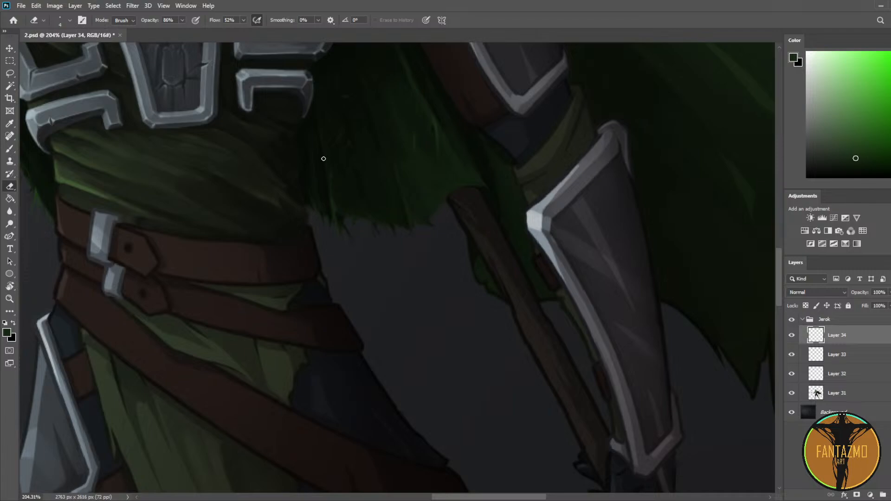
pyautogui.press('b')
pyautogui.press('e')
pyautogui.press('b')
pyautogui.press('e')
pyautogui.press('b')
pyautogui.press('e')
pyautogui.press('b')
pyautogui.press('e')
pyautogui.press('b')
pyautogui.press('e')
pyautogui.press('b')
# Step: Sample dark green at the hem's outer end and paint and trim the frayed threads beside the staff's top
pyautogui.keyDown('alt'); pyautogui.click(429, 207); pyautogui.keyUp('alt')
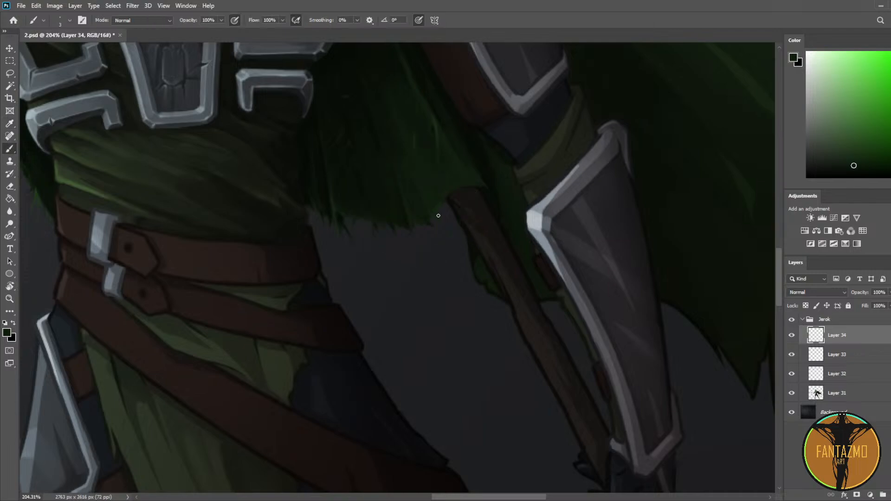
pyautogui.press('e')
pyautogui.press('b')
pyautogui.press('e')
# Step: Sample greens along the hem and refine the threads in its waist-side and middle parts with brush and eraser
pyautogui.press('i')
pyautogui.click(335, 209)
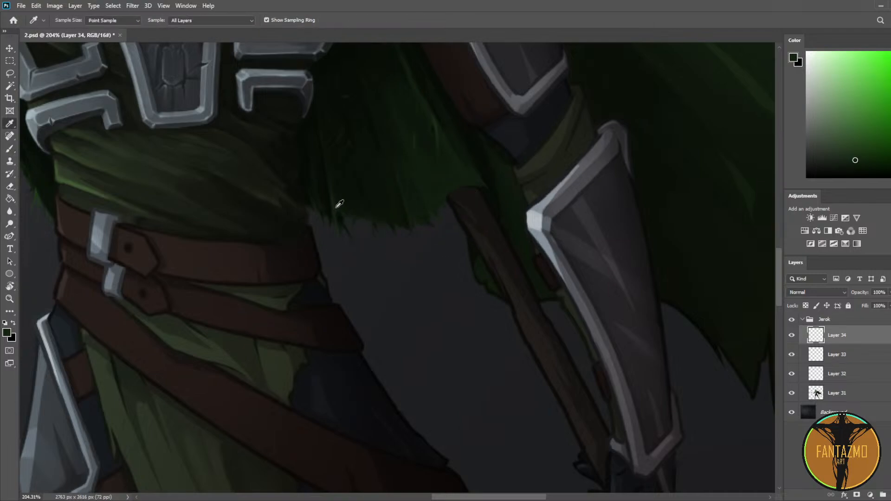
pyautogui.press('b')
pyautogui.press('i')
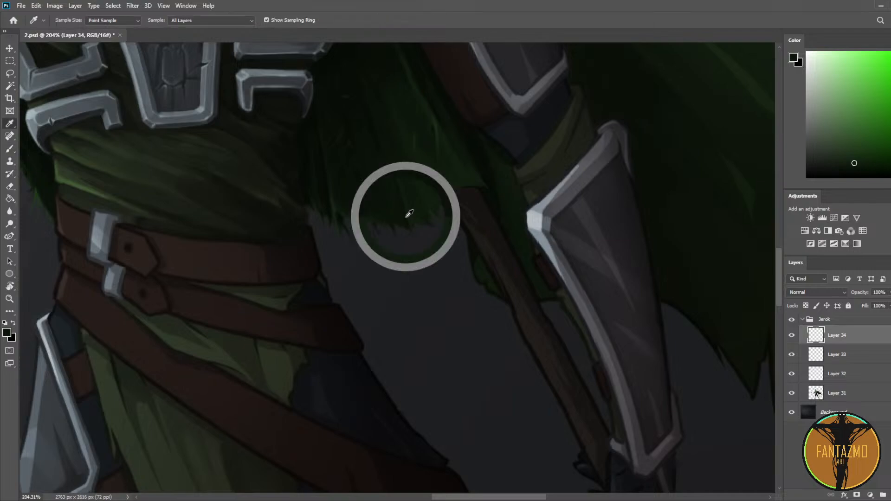
pyautogui.press('b')
pyautogui.press('i')
pyautogui.click(373, 219)
pyautogui.press('b')
pyautogui.press('e')
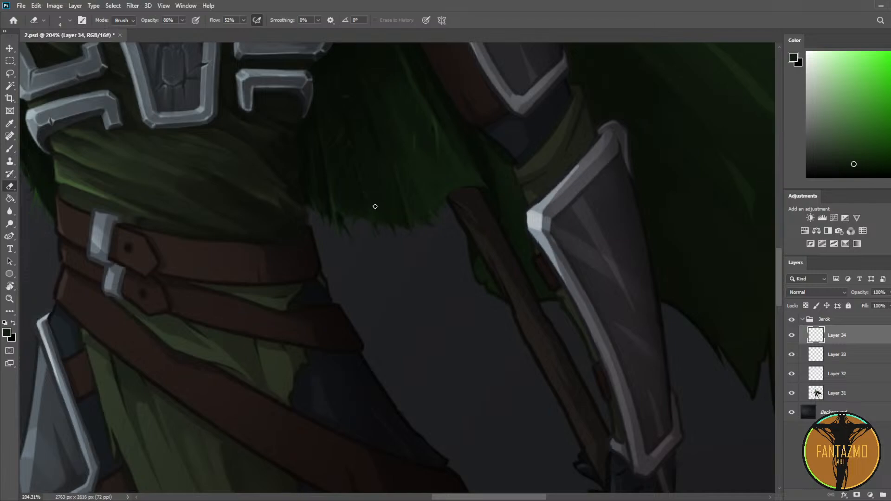
# Step: Sample dark greens from the upper inner cloak and soften the shaded strands between the torso and upper arm
pyautogui.scroll(3, 370, 206)
pyautogui.press('b')
pyautogui.keyDown('alt'); pyautogui.click(398, 162); pyautogui.keyUp('alt')
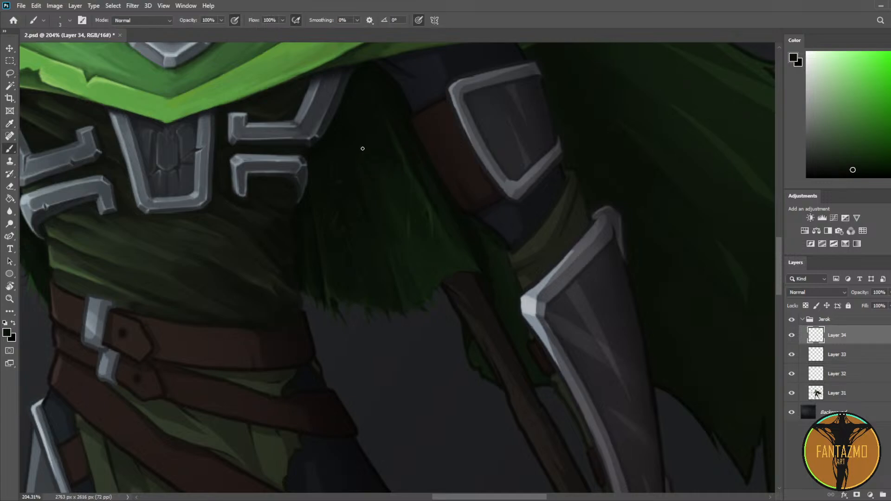
pyautogui.keyDown('alt'); pyautogui.click(383, 206); pyautogui.keyUp('alt')
pyautogui.keyDown('alt'); pyautogui.click(391, 218); pyautogui.keyUp('alt')
pyautogui.press('e')
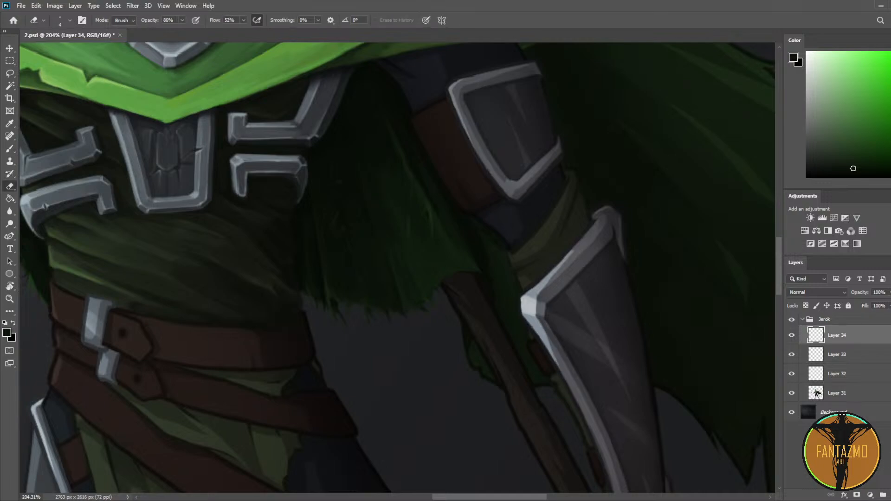
# Step: Add a new layer with a green sampled from the inner cloak's arm side, and save the document
pyautogui.hotkey('ctrl', 'shift', 'alt', 'n')
pyautogui.press('i')
pyautogui.click(412, 224)
pyautogui.press('b')
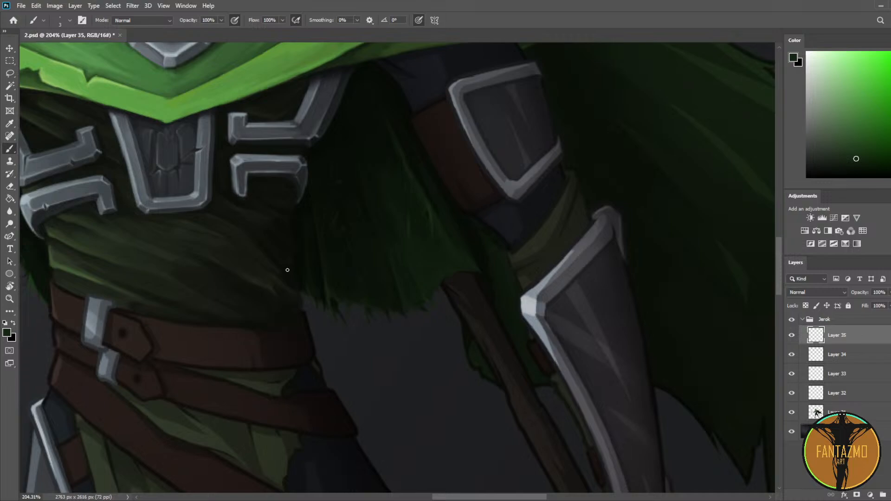
pyautogui.scroll(-5, 367, 272)
pyautogui.hotkey('ctrl', 's')
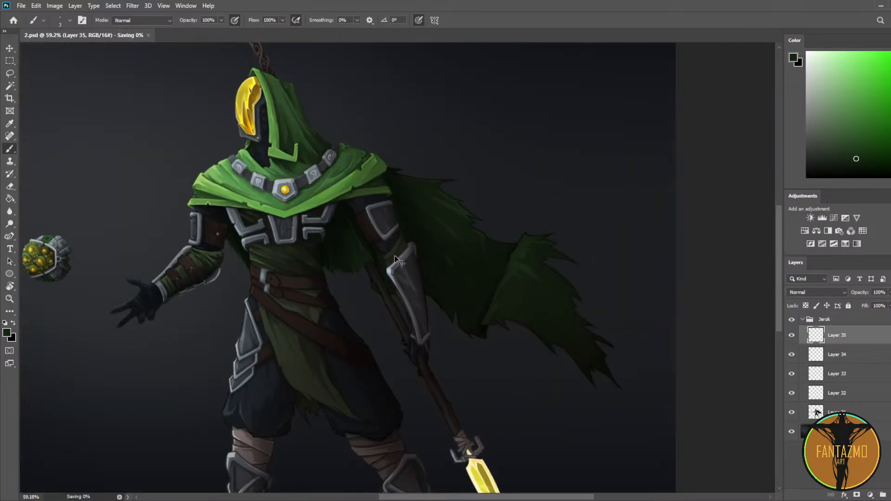
# Step: Flip the canvas horizontally and inspect the inner cloak against the whole figure
pyautogui.hotkey('ctrl', 'shift', 'h')
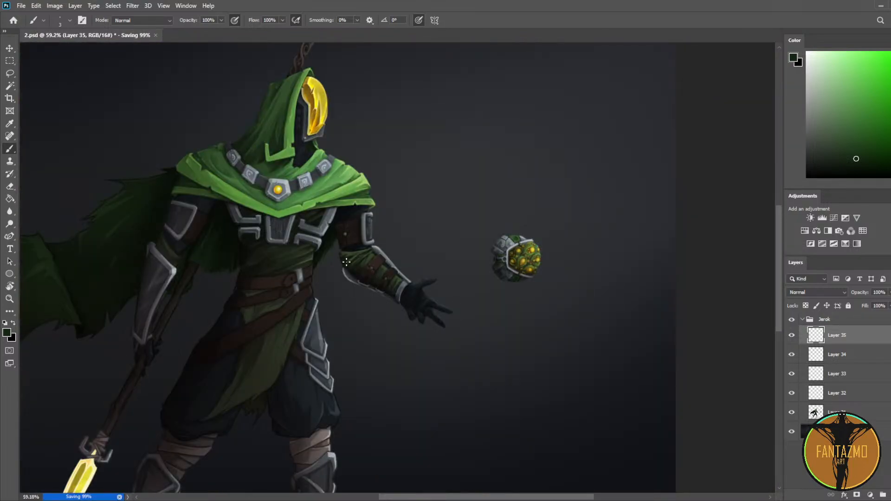
pyautogui.scroll(2, 246, 236)
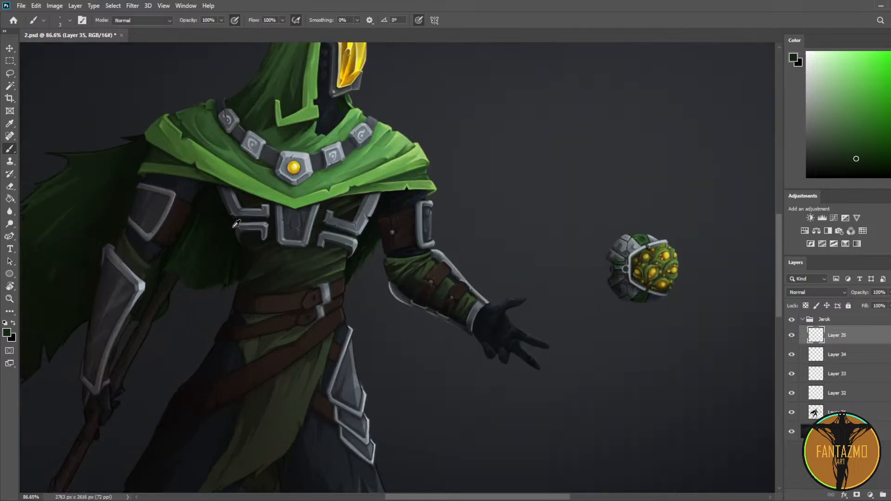
pyautogui.moveTo(327, 197); pyautogui.dragTo(426, 202)
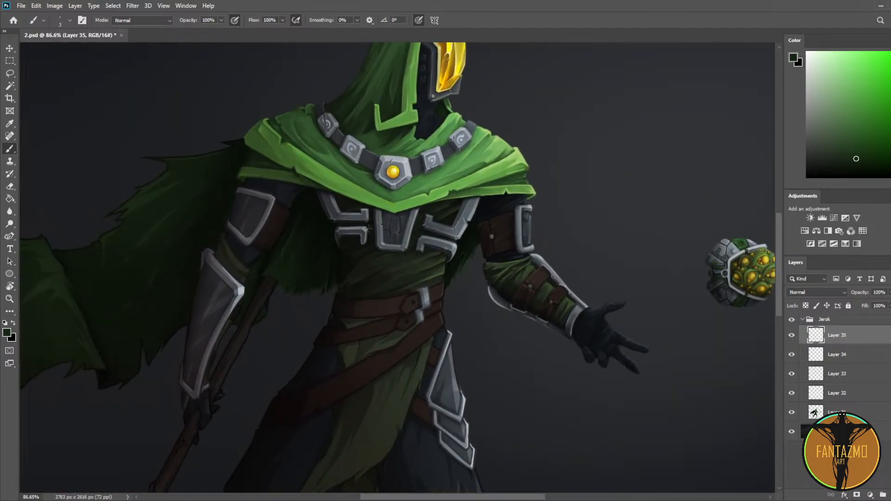
pyautogui.scroll(2, 297, 256)
pyautogui.scroll(-3, 430, 284)
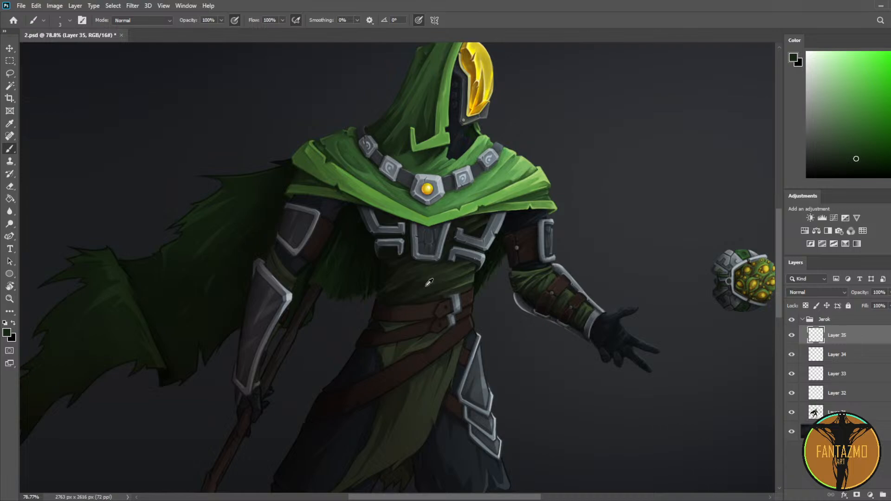
pyautogui.scroll(-2, 430, 283)
pyautogui.scroll(5, 364, 315)
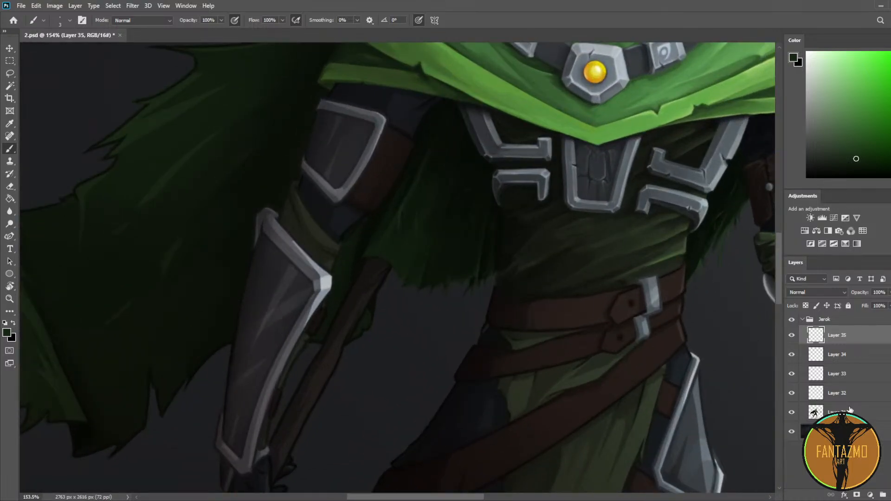
# Step: Merge Layers 31 to 35 into one layer and add a new layer above it
pyautogui.keyDown('shift'); pyautogui.click(850, 411); pyautogui.keyUp('shift')
pyautogui.hotkey('ctrl', 'e')
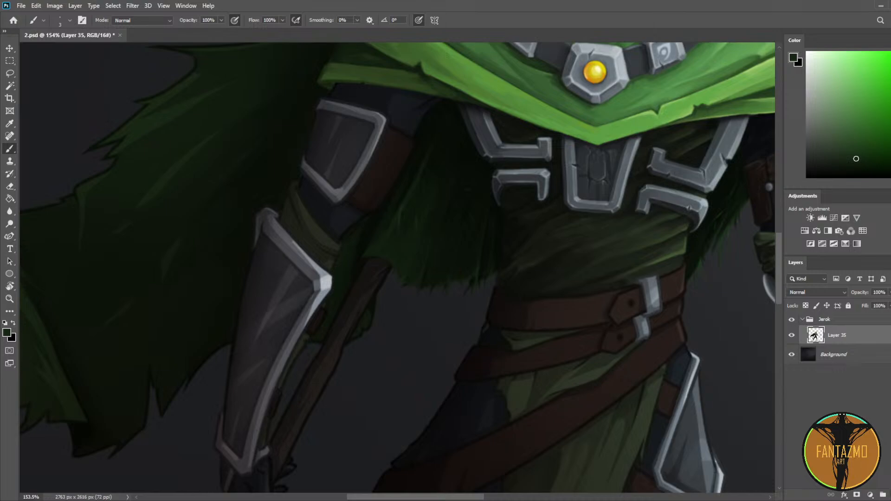
pyautogui.hotkey('ctrl', 'shift', 'alt', 'n')
# Step: Sample near-black green from the cloak's shadow and darken the cloak scrap on the waist side of the staff
pyautogui.keyDown('alt'); pyautogui.click(380, 211); pyautogui.keyUp('alt')
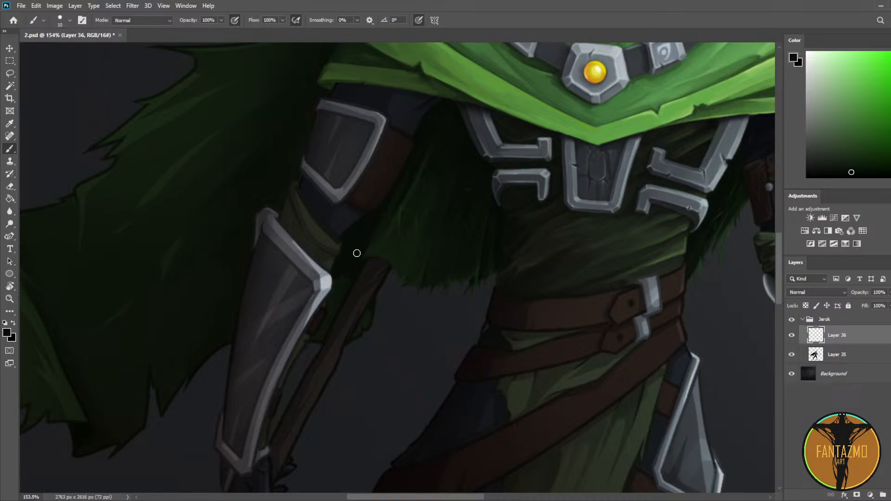
pyautogui.keyDown('alt'); pyautogui.click(349, 281); pyautogui.keyUp('alt')
pyautogui.moveTo(386, 306); pyautogui.dragTo(342, 239)
pyautogui.keyDown('alt'); pyautogui.click(341, 204); pyautogui.keyUp('alt')
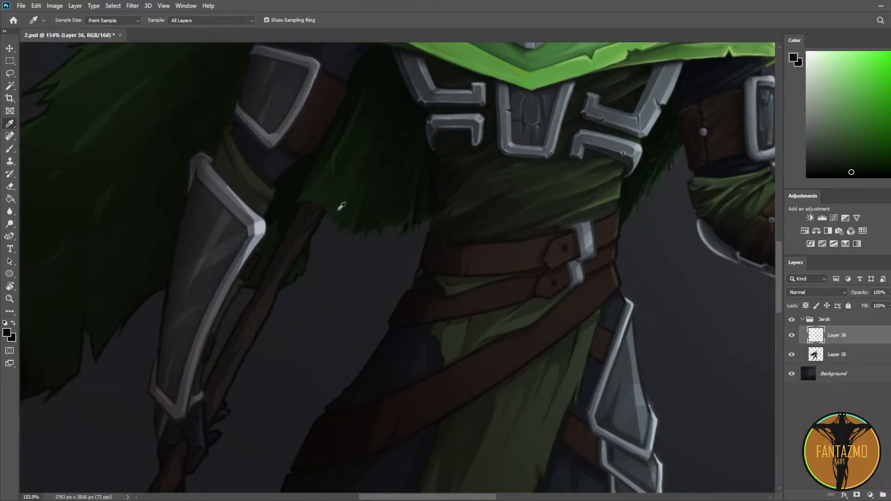
pyautogui.scroll(3, 303, 225)
pyautogui.keyDown('alt'); pyautogui.click(295, 247); pyautogui.keyUp('alt')
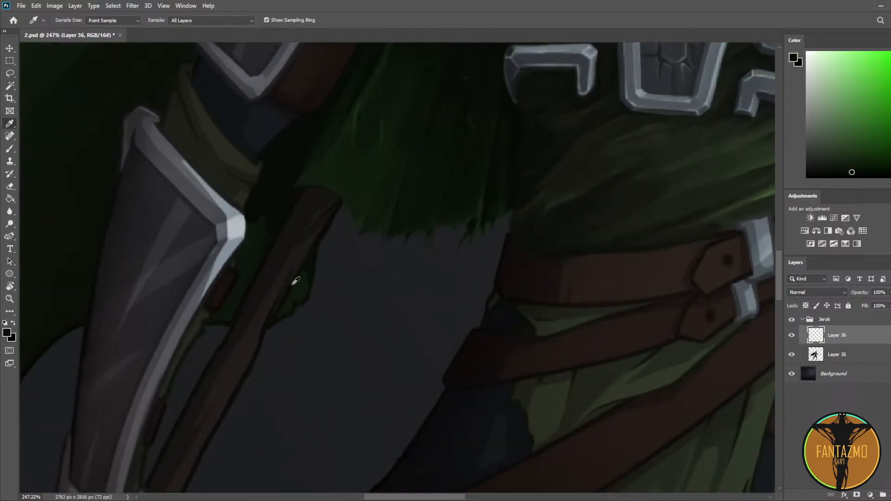
pyautogui.moveTo(301, 281)
pyautogui.mouseDown()
pyautogui.moveTo(290, 305)
pyautogui.moveTo(298, 283)
pyautogui.mouseUp()
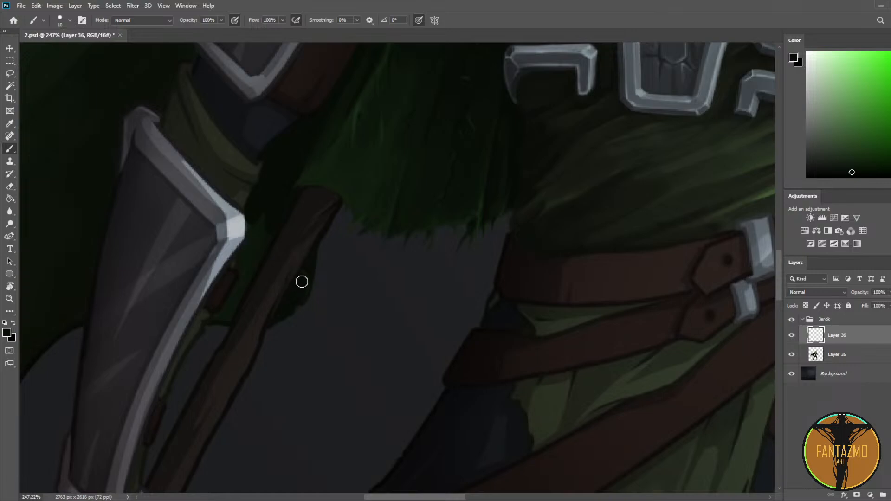
# Step: Darken the cloak between the forearm armour and the staff with near-black green, using progressively smaller brush sizes
pyautogui.moveTo(234, 300)
pyautogui.mouseDown()
pyautogui.moveTo(207, 318)
pyautogui.moveTo(225, 316)
pyautogui.mouseUp()
pyautogui.press('[')
pyautogui.press('[')
pyautogui.moveTo(242, 274); pyautogui.dragTo(228, 310)
pyautogui.moveTo(260, 247)
pyautogui.mouseDown()
pyautogui.moveTo(254, 220)
pyautogui.moveTo(244, 265)
pyautogui.mouseUp()
pyautogui.moveTo(265, 201); pyautogui.dragTo(231, 318)
pyautogui.press('[')
# Step: Sample greens from the cloak's arm-side edge and paint strands running into the shadow above the staff's top
pyautogui.keyDown('alt'); pyautogui.click(299, 171); pyautogui.keyUp('alt')
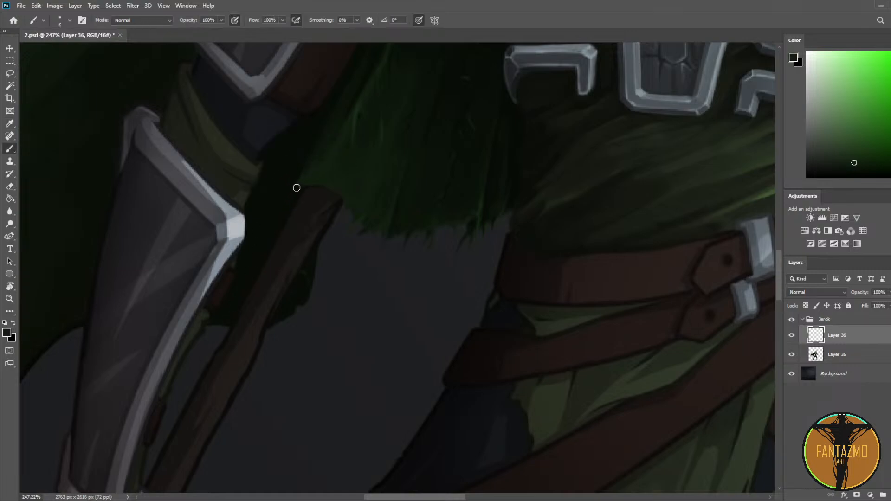
pyautogui.moveTo(298, 190); pyautogui.dragTo(289, 205)
pyautogui.press('[')
pyautogui.keyDown('alt'); pyautogui.click(319, 131); pyautogui.keyUp('alt')
pyautogui.keyDown('alt'); pyautogui.click(310, 139); pyautogui.keyUp('alt')
pyautogui.keyDown('alt'); pyautogui.click(319, 143); pyautogui.keyUp('alt')
pyautogui.keyDown('alt'); pyautogui.click(280, 190); pyautogui.keyUp('alt')
pyautogui.keyDown('alt'); pyautogui.click(286, 181); pyautogui.keyUp('alt')
pyautogui.keyDown('alt'); pyautogui.click(260, 253); pyautogui.keyUp('alt')
pyautogui.keyDown('alt'); pyautogui.click(274, 197); pyautogui.keyUp('alt')
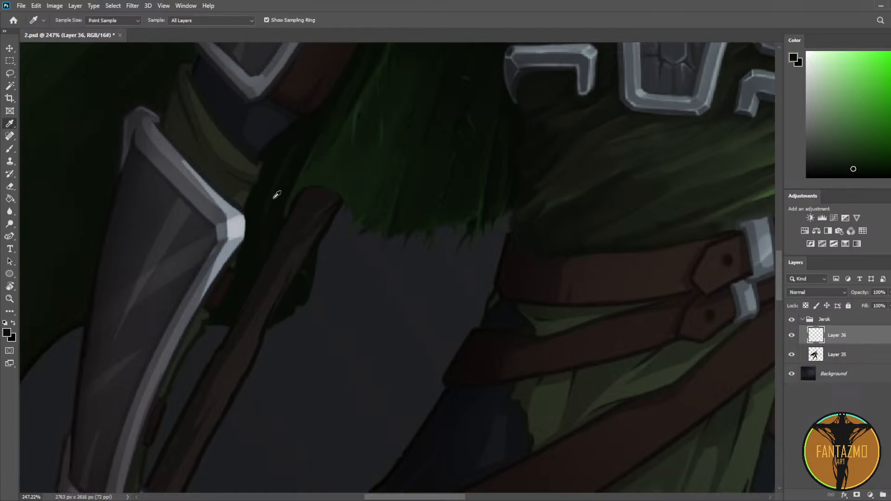
# Step: Blend the dark folds between the elbow and the staff with greens sampled along the shadow, darkening the edge under the arm
pyautogui.keyDown('alt'); pyautogui.click(293, 168); pyautogui.keyUp('alt')
pyautogui.keyDown('alt'); pyautogui.click(278, 217); pyautogui.keyUp('alt')
pyautogui.keyDown('alt'); pyautogui.click(277, 203); pyautogui.keyUp('alt')
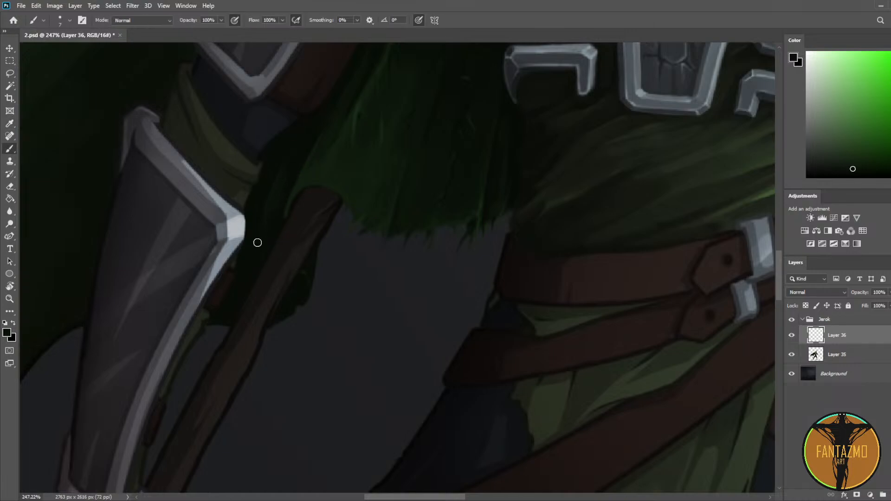
pyautogui.keyDown('alt'); pyautogui.click(273, 231); pyautogui.keyUp('alt')
pyautogui.keyDown('alt'); pyautogui.click(279, 184); pyautogui.keyUp('alt')
pyautogui.keyDown('alt'); pyautogui.click(279, 183); pyautogui.keyUp('alt')
pyautogui.keyDown('alt'); pyautogui.click(313, 128); pyautogui.keyUp('alt')
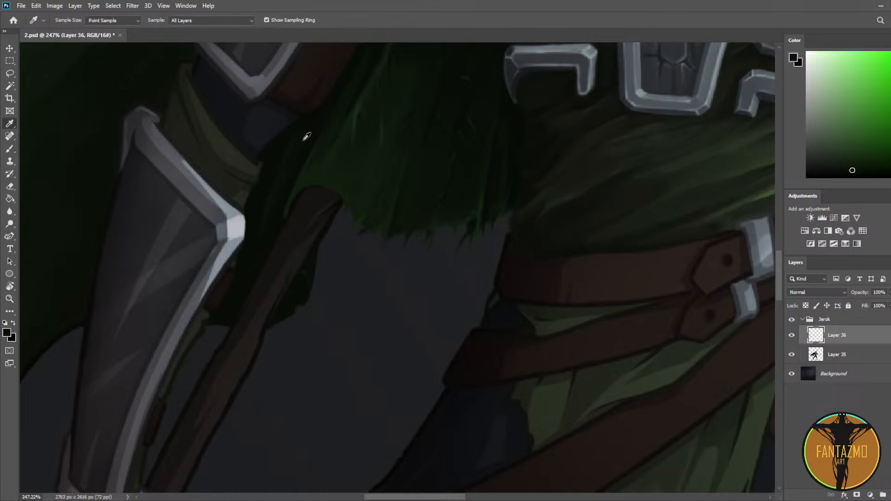
pyautogui.keyDown('alt'); pyautogui.click(279, 160); pyautogui.keyUp('alt')
pyautogui.moveTo(313, 128); pyautogui.dragTo(294, 164)
pyautogui.keyDown('alt'); pyautogui.click(293, 150); pyautogui.keyUp('alt')
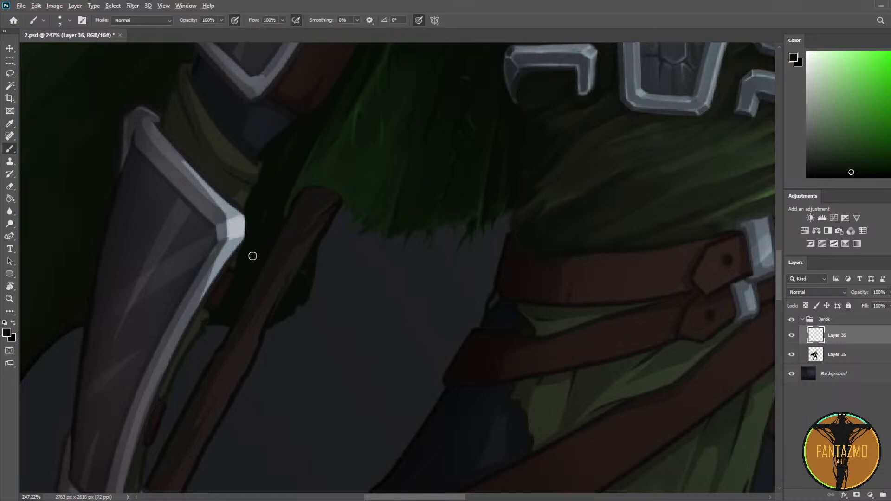
# Step: Flip the canvas horizontally, inspect the darkened cloak area and save the document
pyautogui.scroll(-8, 283, 248)
pyautogui.hotkey('ctrl', 'shift', 'h')
pyautogui.scroll(6, 541, 224)
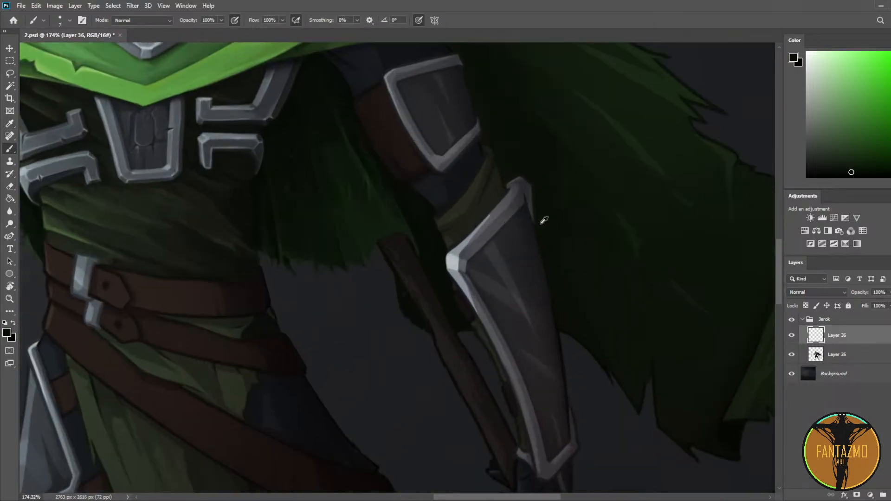
pyautogui.hotkey('ctrl', 's')
# Step: Enlarge the brush and shade the inner cloak along the arm and above the staff with sampled dark greens
pyautogui.press('i')
pyautogui.click(342, 78)
pyautogui.press('b')
pyautogui.keyDown('alt'); pyautogui.click(323, 207); pyautogui.keyUp('alt')
pyautogui.press(']')
pyautogui.press(']')
pyautogui.press(']')
pyautogui.press(']')
pyautogui.keyDown('alt'); pyautogui.click(428, 232); pyautogui.keyUp('alt')
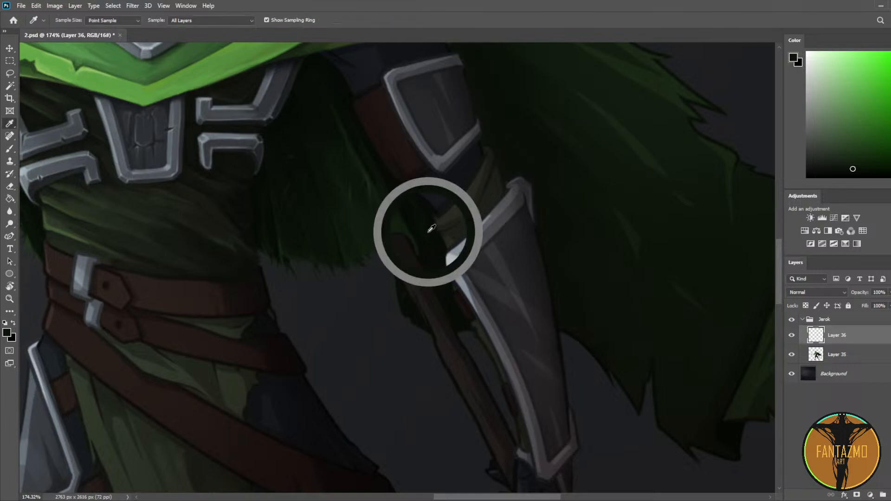
pyautogui.keyDown('alt'); pyautogui.click(403, 199); pyautogui.keyUp('alt')
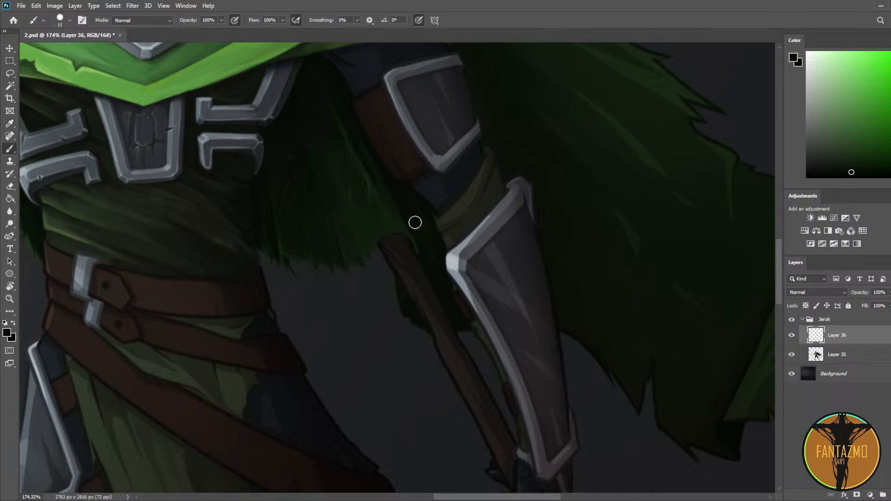
pyautogui.keyDown('alt'); pyautogui.click(420, 211); pyautogui.keyUp('alt')
# Step: Sample green from the hem and paint the outer edge of the cloak scrap beside the staff with a smaller brush
pyautogui.scroll(1, 423, 262)
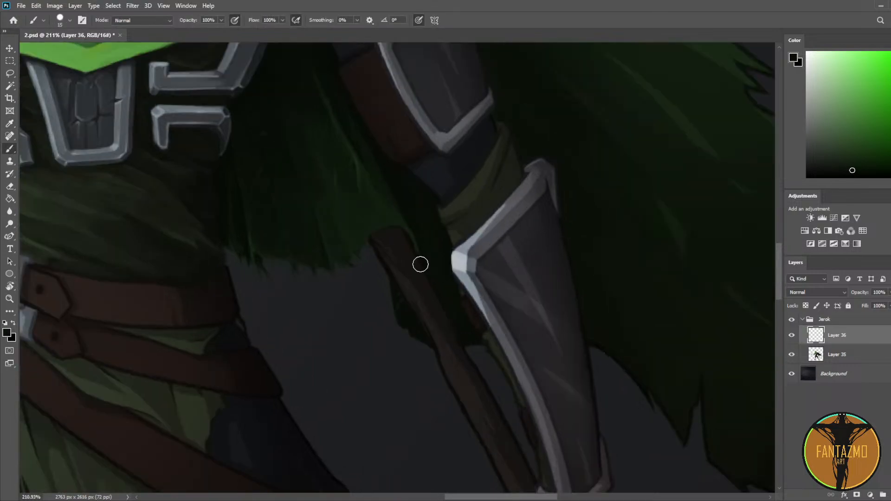
pyautogui.keyDown('alt'); pyautogui.click(339, 263); pyautogui.keyUp('alt')
pyautogui.press('[')
pyautogui.press('[')
pyautogui.press('[')
pyautogui.press('[')
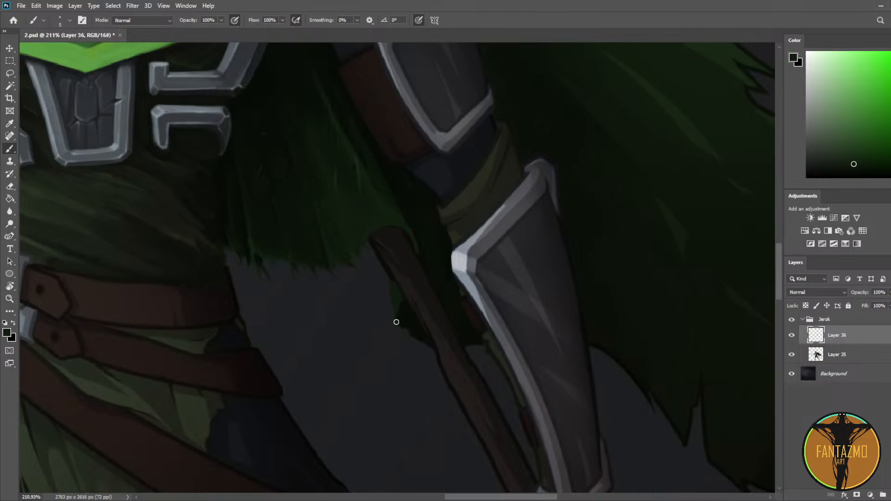
# Step: Sample dark tones and greens from the cloak scrap beside the staff and refine its ragged edge and inner shadow
pyautogui.keyDown('alt'); pyautogui.click(411, 301); pyautogui.keyUp('alt')
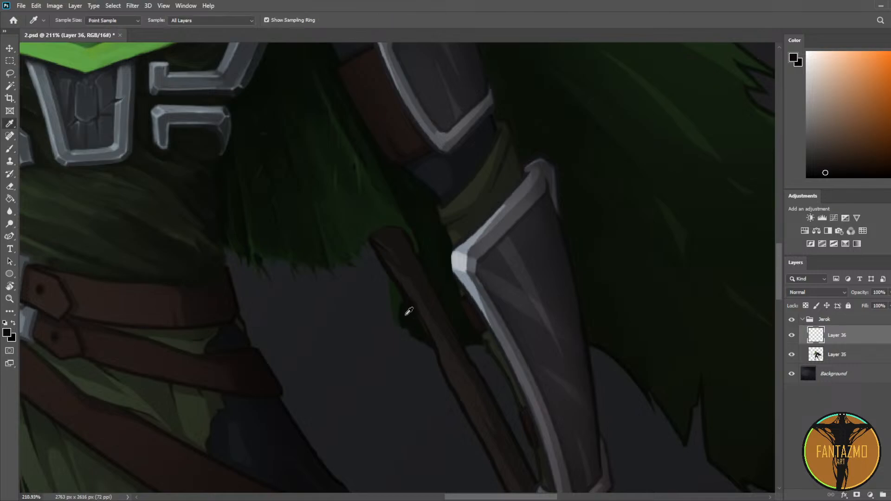
pyautogui.keyDown('alt'); pyautogui.click(402, 310); pyautogui.keyUp('alt')
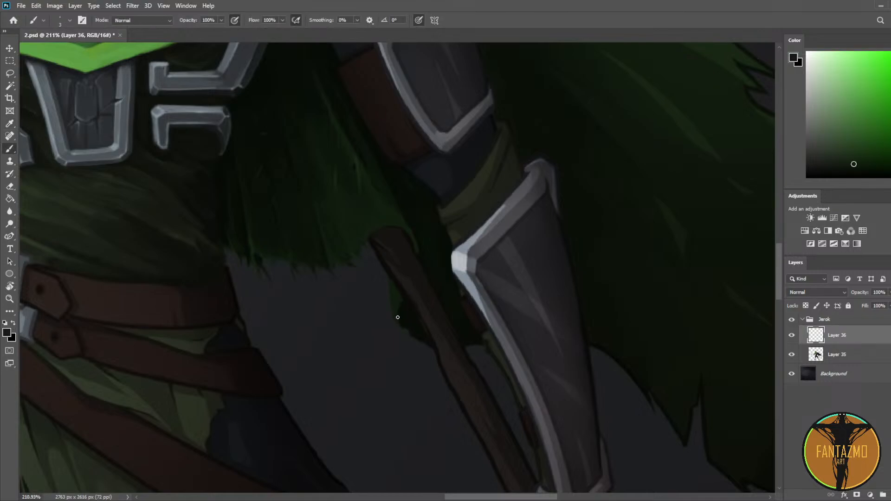
pyautogui.keyDown('alt'); pyautogui.click(410, 332); pyautogui.keyUp('alt')
pyautogui.keyDown('alt'); pyautogui.click(404, 311); pyautogui.keyUp('alt')
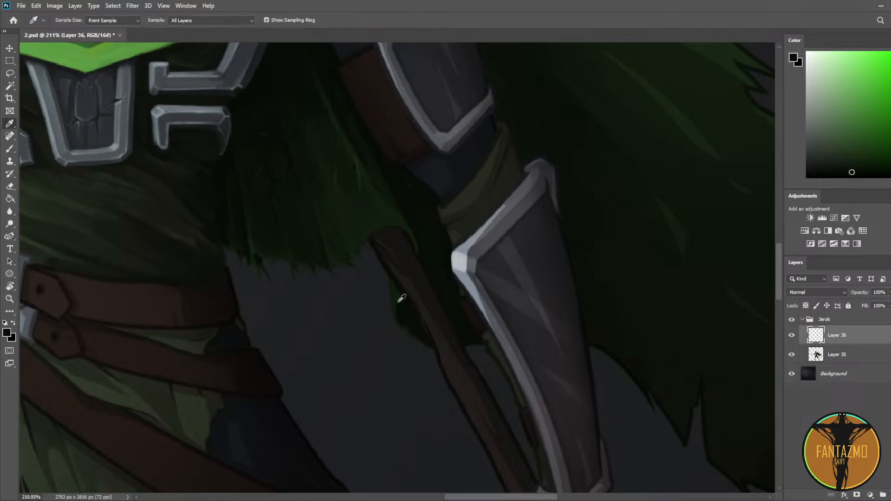
pyautogui.keyDown('alt'); pyautogui.click(401, 297); pyautogui.keyUp('alt')
pyautogui.keyDown('alt'); pyautogui.click(396, 290); pyautogui.keyUp('alt')
pyautogui.keyDown('alt'); pyautogui.click(394, 280); pyautogui.keyUp('alt')
pyautogui.keyDown('alt'); pyautogui.click(395, 293); pyautogui.keyUp('alt')
# Step: Flip the canvas horizontally back and forth and inspect the inner cloak and the scrap behind the staff
pyautogui.scroll(-6, 344, 269)
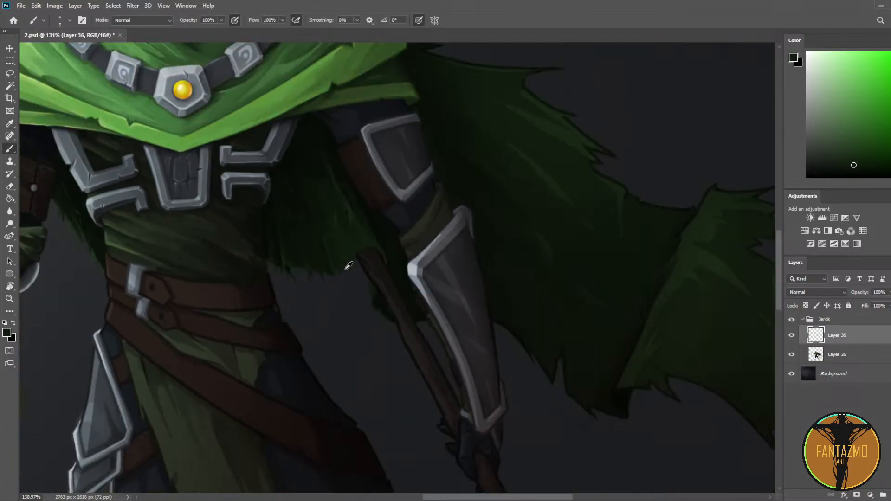
pyautogui.hotkey('ctrl', 'shift', 'h')
pyautogui.scroll(4, 262, 266)
pyautogui.hotkey('ctrl', 'shift', 'h')
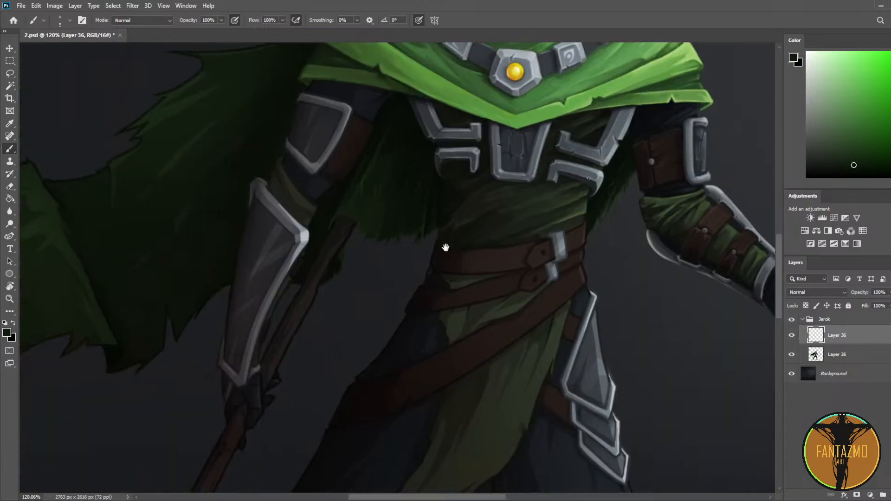
pyautogui.scroll(3, 308, 279)
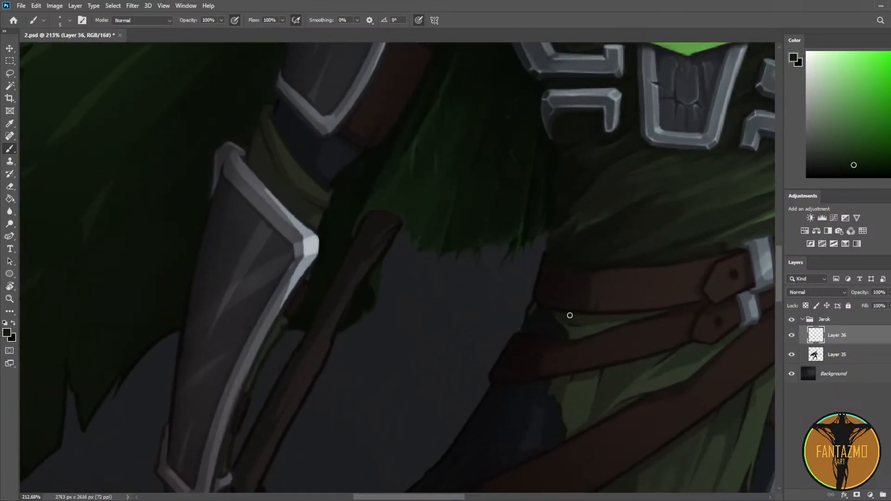
# Step: On a new layer, paint lighter green strokes along the outer edge of the cloak scrap beside the staff, erasing the excess
pyautogui.click(854, 153)
pyautogui.hotkey('ctrl', 'shift', 'alt', 'n')
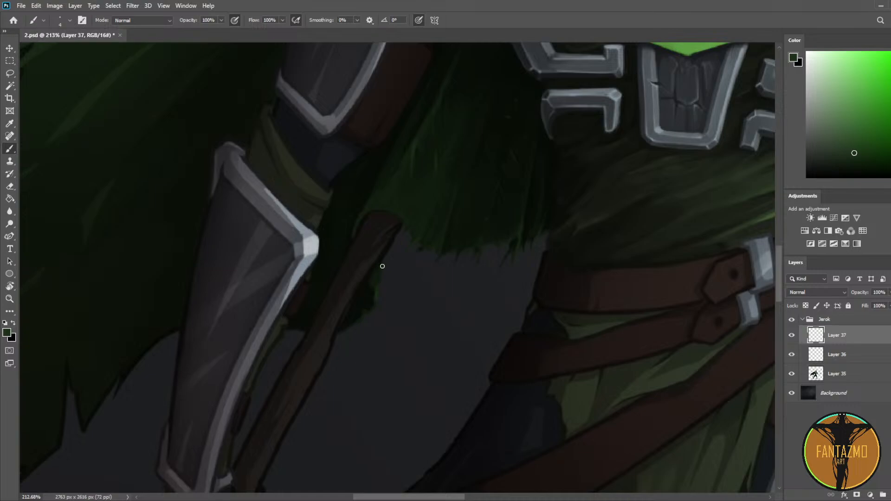
pyautogui.press('e')
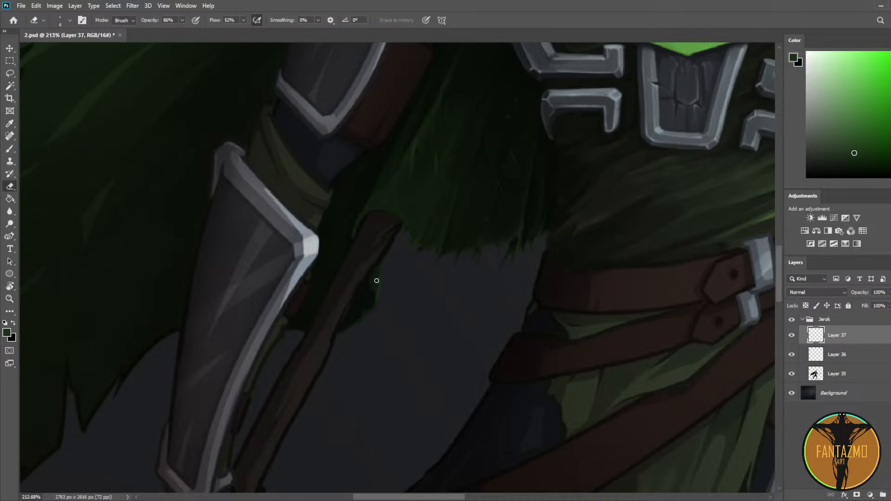
pyautogui.press('b')
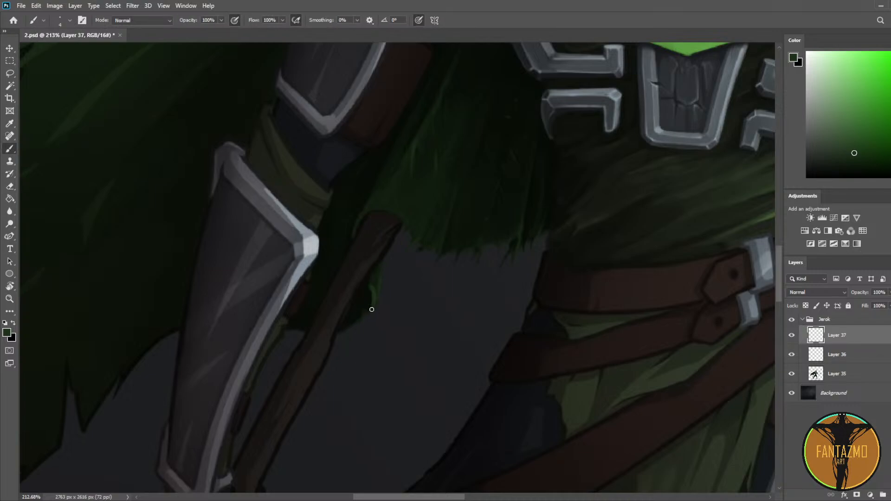
pyautogui.press('e')
pyautogui.press('b')
pyautogui.press('e')
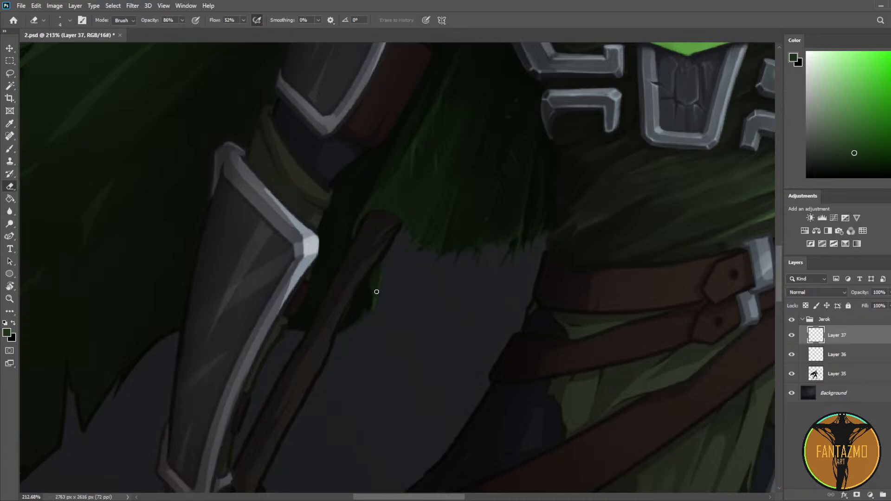
# Step: Refine the green highlights on the lower part of the cloak scrap by alternately painting and erasing short strokes
pyautogui.press('b')
pyautogui.press('e')
pyautogui.press('b')
pyautogui.moveTo(367, 297); pyautogui.dragTo(371, 308)
pyautogui.press('e')
pyautogui.press('b')
pyautogui.press('e')
# Step: Flip the canvas horizontally and inspect the cloak scrap and staff in the mirrored view
pyautogui.scroll(-6, 369, 251)
pyautogui.hotkey('ctrl', 'shift', 'h')
pyautogui.scroll(4, 506, 236)
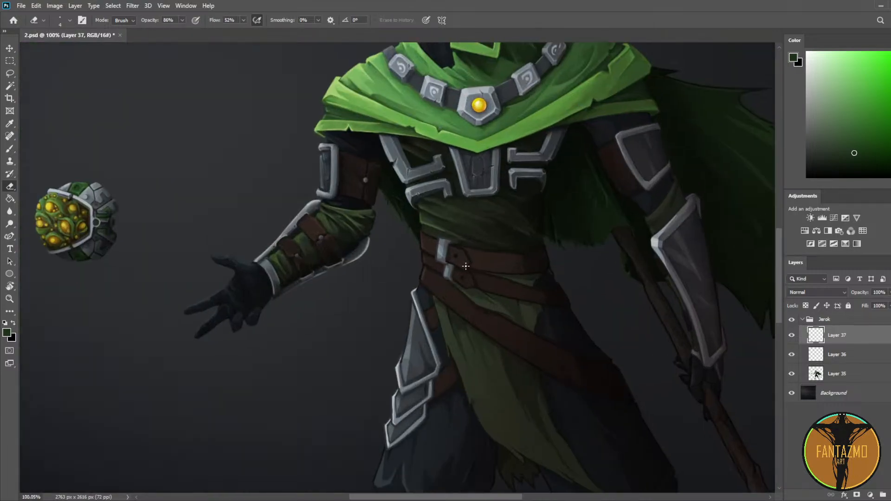
pyautogui.moveTo(540, 225); pyautogui.dragTo(355, 220)
pyautogui.scroll(2, 543, 262)
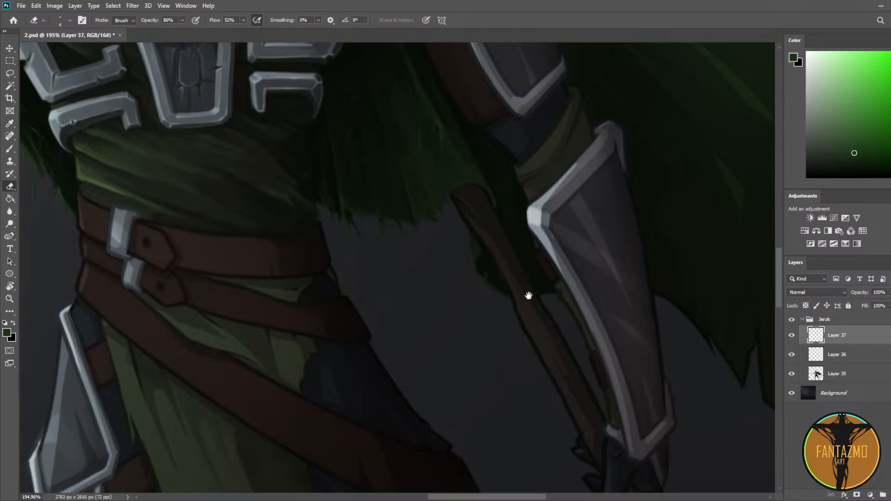
pyautogui.moveTo(526, 302); pyautogui.dragTo(458, 251)
# Step: Add a new layer, sample dark green from the inner cloak's hem, and check the whole figure in both flipped orientations
pyautogui.click(871, 495)
pyautogui.press('i')
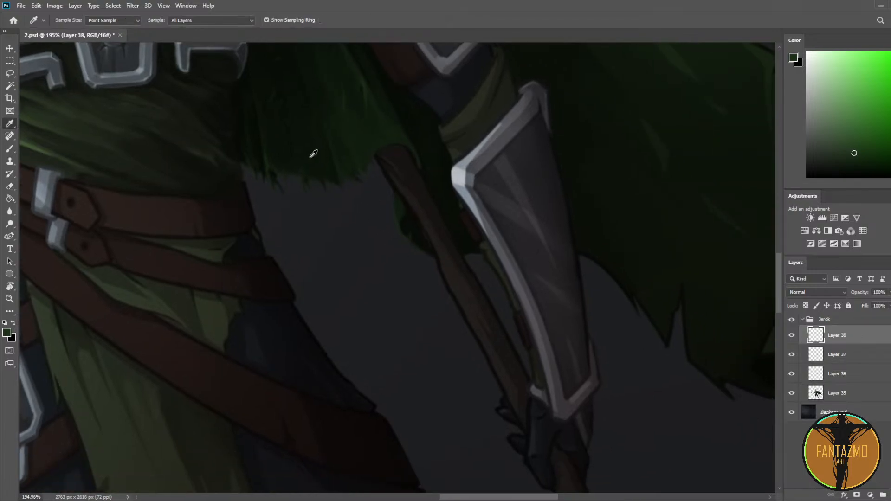
pyautogui.click(272, 161)
pyautogui.moveTo(341, 194); pyautogui.dragTo(325, 235)
pyautogui.scroll(-10, 289, 193)
pyautogui.hotkey('ctrl', 'f')
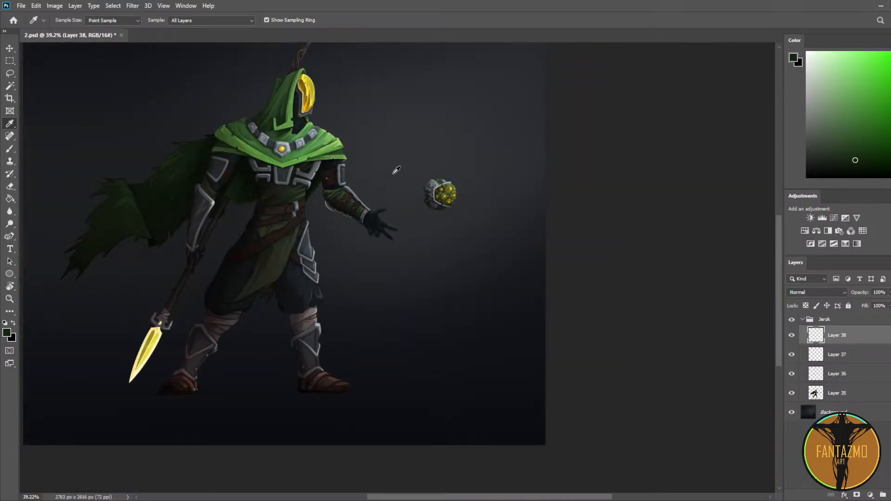
pyautogui.moveTo(398, 162); pyautogui.dragTo(448, 202)
pyautogui.hotkey('ctrl', 'f')
pyautogui.scroll(9, 448, 218)
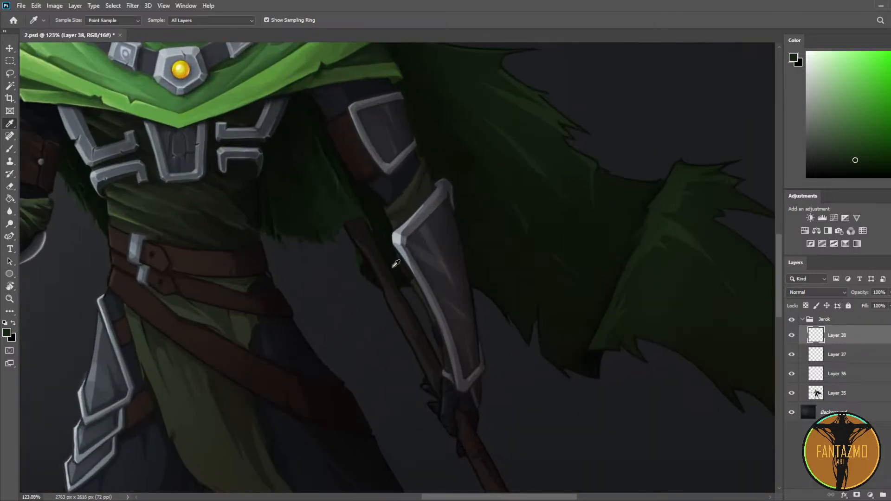
pyautogui.scroll(2, 407, 236)
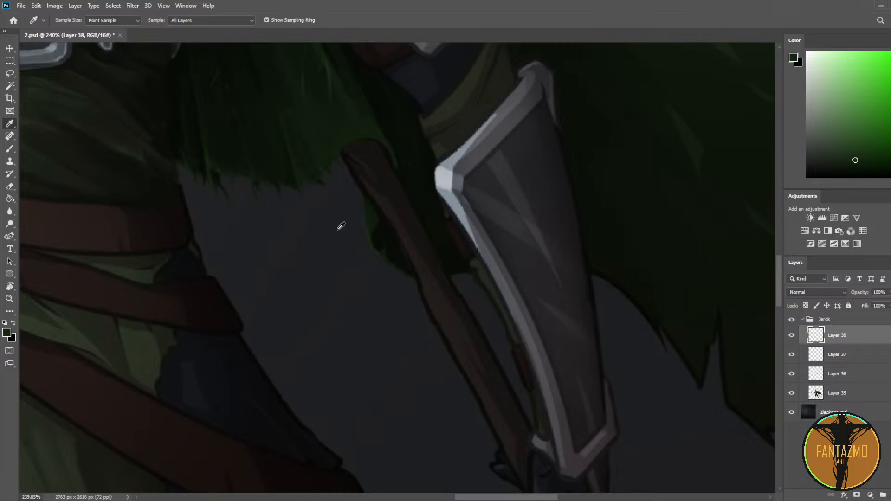
# Step: Paint dark frayed strands at the lower corner of the cloak scrap beside the staff and trim them with the eraser
pyautogui.press('b')
pyautogui.moveTo(377, 251); pyautogui.dragTo(380, 274)
pyautogui.hotkey('ctrl', 'z')
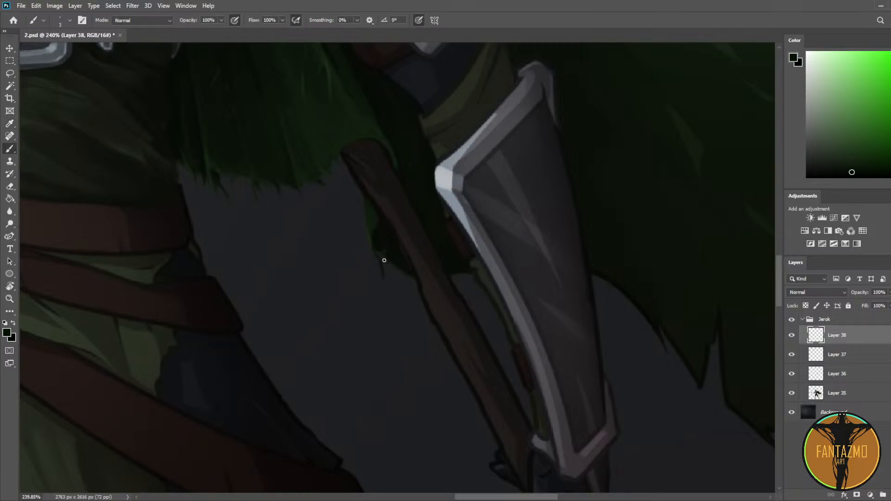
pyautogui.press('e')
pyautogui.press('b')
pyautogui.press('e')
pyautogui.press('b')
pyautogui.press('e')
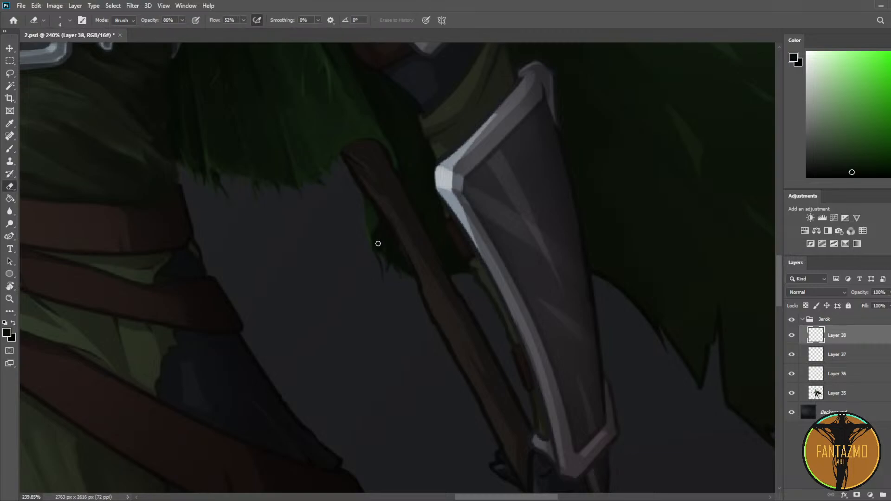
pyautogui.press('b')
pyautogui.press('e')
pyautogui.press('b')
# Step: Sample green from the inner cloak's hem and paint thin frayed strands along the scrap's upper outer edge, thinning them with the eraser
pyautogui.keyDown('alt'); pyautogui.click(303, 166); pyautogui.keyUp('alt')
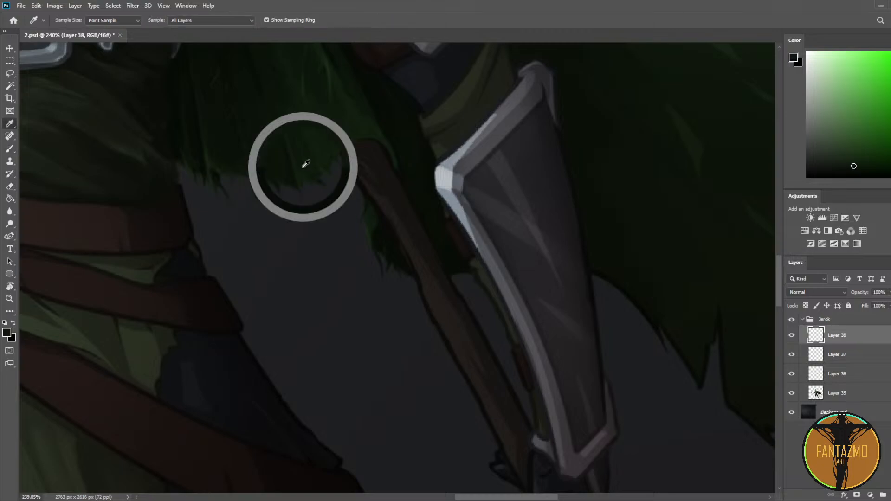
pyautogui.press('e')
pyautogui.press('b')
pyautogui.press('e')
pyautogui.press('e')
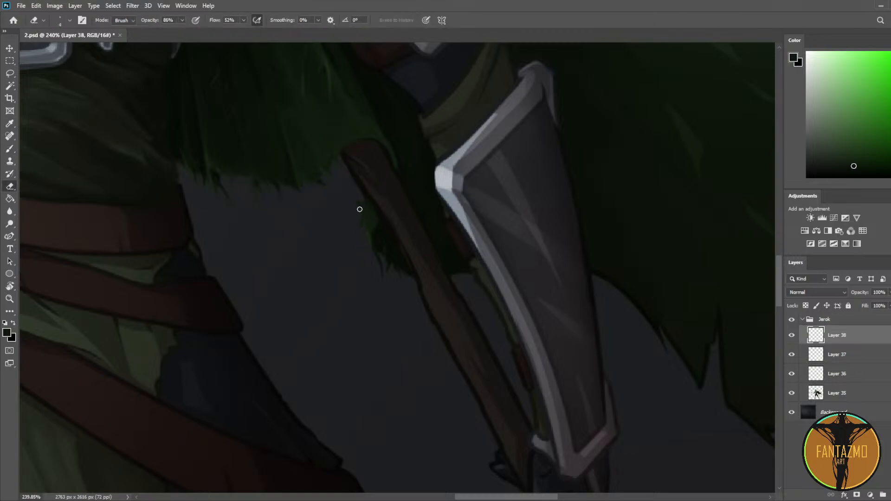
pyautogui.press('b')
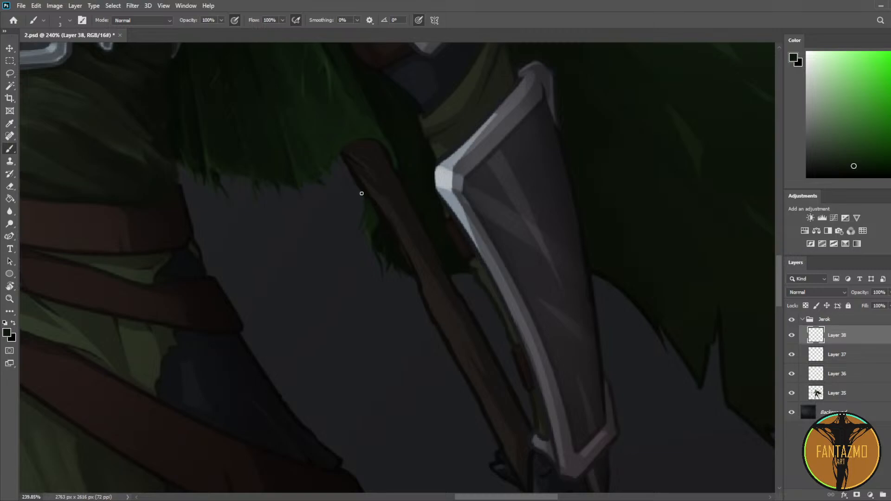
pyautogui.press('e')
pyautogui.press('b')
pyautogui.press('e')
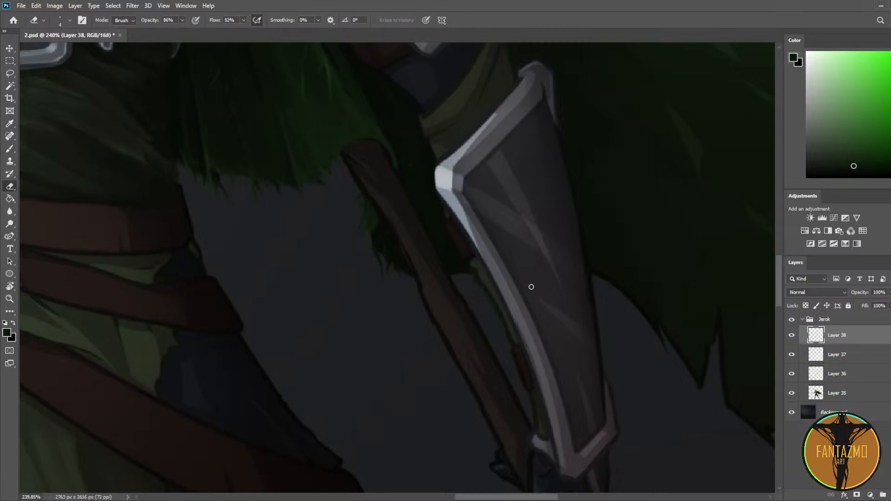
# Step: On another new layer, paint lighter green fringe strokes along the scrap's outer edge with a sampled green, erasing the excess
pyautogui.press('i')
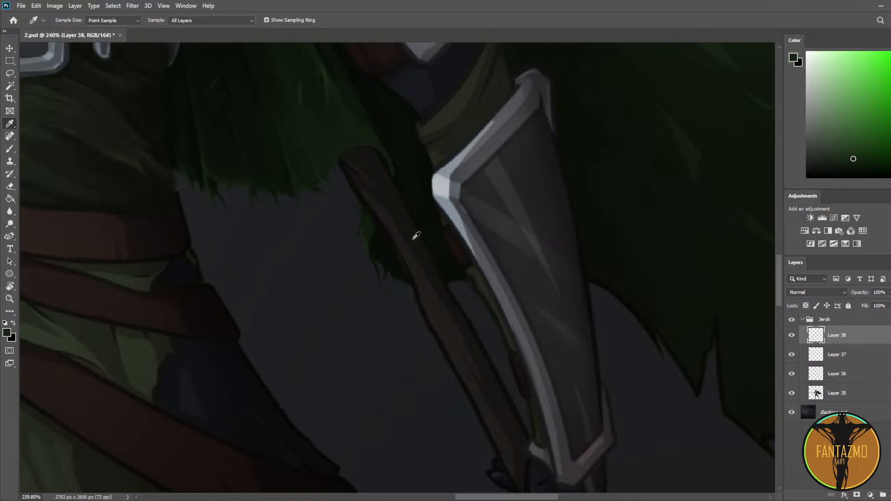
pyautogui.hotkey('ctrl', 'shift', 'alt', 'n')
pyautogui.click(376, 214)
pyautogui.press('b')
pyautogui.press('e')
pyautogui.press('b')
pyautogui.press('e')
pyautogui.moveTo(367, 254)
pyautogui.mouseDown()
pyautogui.moveTo(379, 294)
pyautogui.moveTo(371, 248)
pyautogui.mouseUp()
pyautogui.press('b')
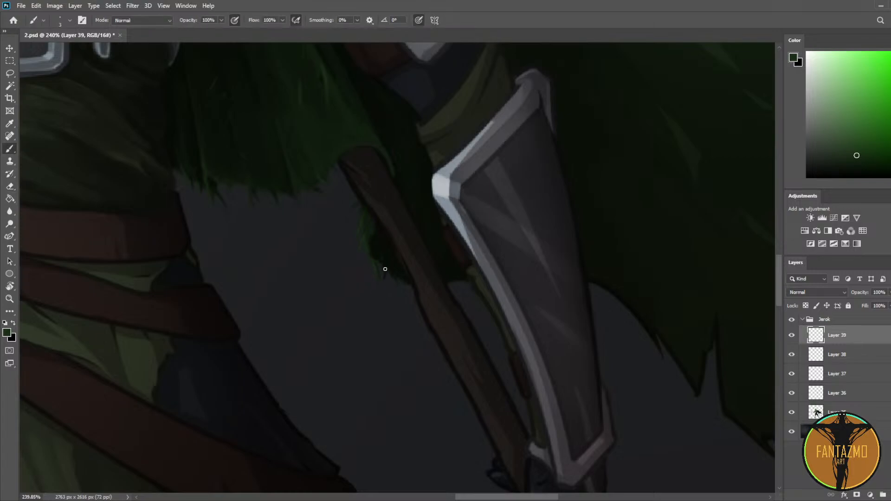
# Step: Trim the scrap's lower fringe, then shade its interior beside the staff with dark green sampled from the inner cloak
pyautogui.press('e')
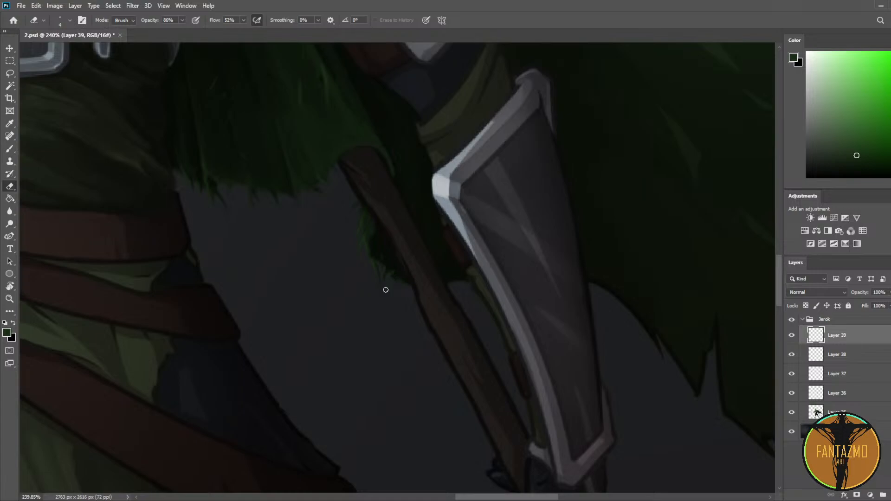
pyautogui.moveTo(394, 271); pyautogui.dragTo(388, 288)
pyautogui.press('b')
pyautogui.keyDown('alt'); pyautogui.click(312, 155); pyautogui.keyUp('alt')
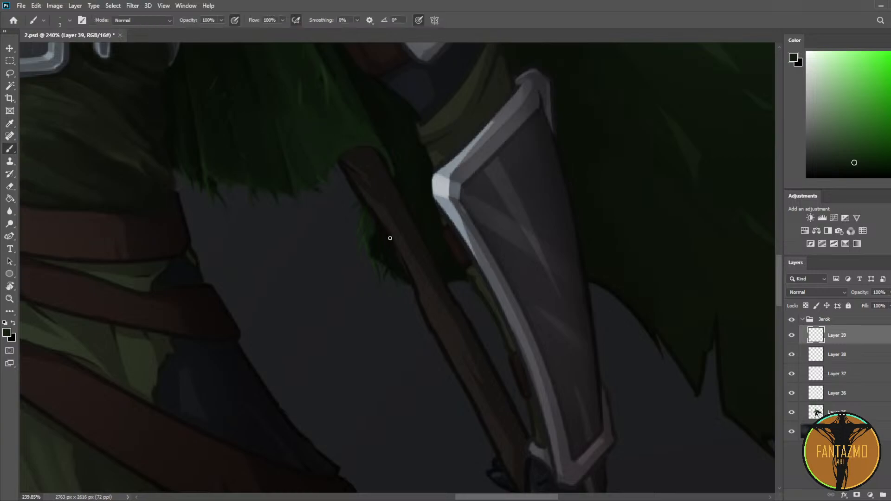
pyautogui.press('e')
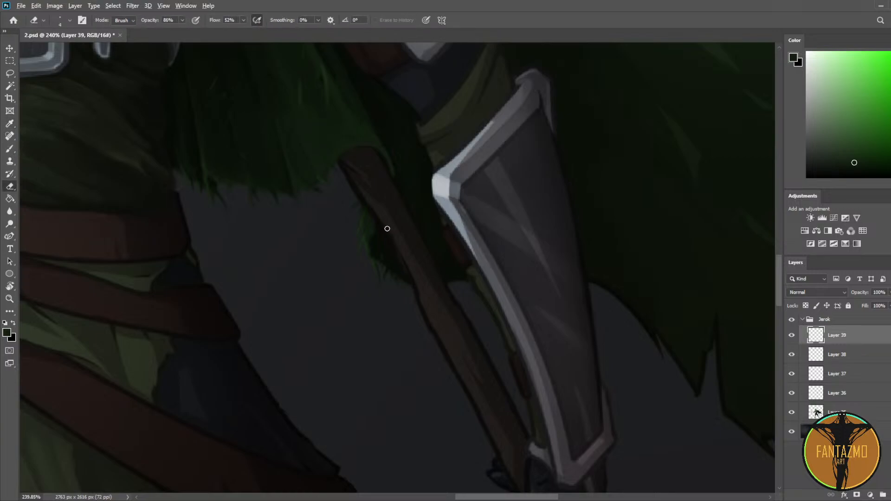
# Step: Paint small frayed green strands beside the staff's upper end on a new layer, clean them up, and save the document
pyautogui.scroll(-10, 390, 229)
pyautogui.scroll(3, 177, 222)
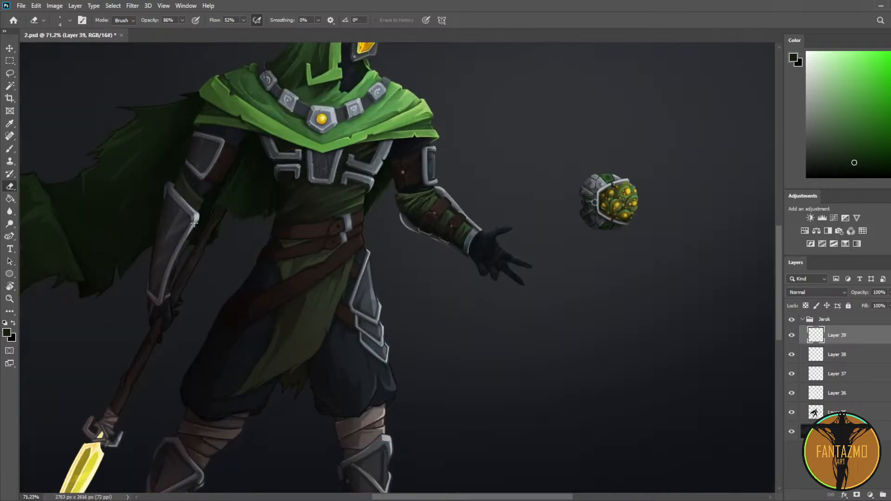
pyautogui.scroll(5, 177, 222)
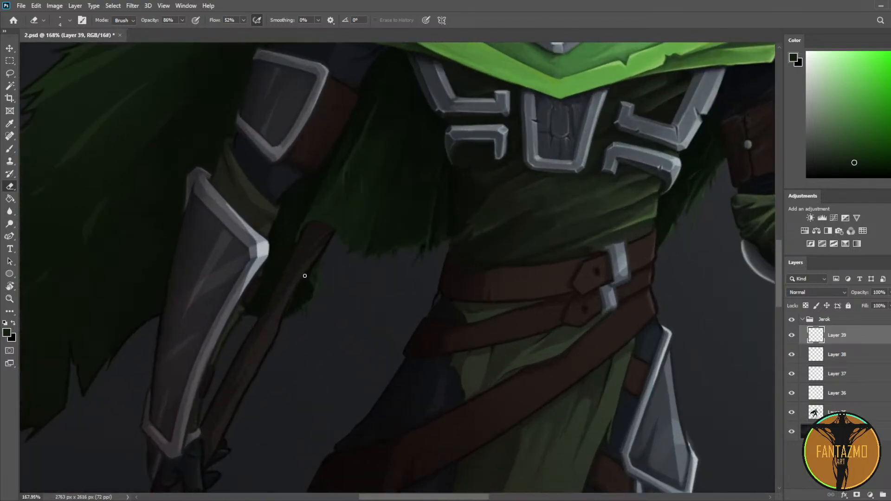
pyautogui.scroll(2, 304, 276)
pyautogui.press('i')
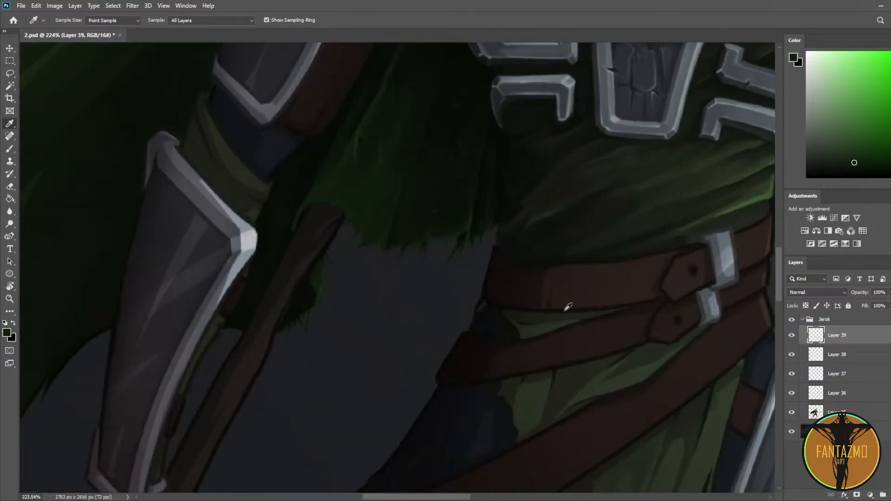
pyautogui.click(882, 495)
pyautogui.press('b')
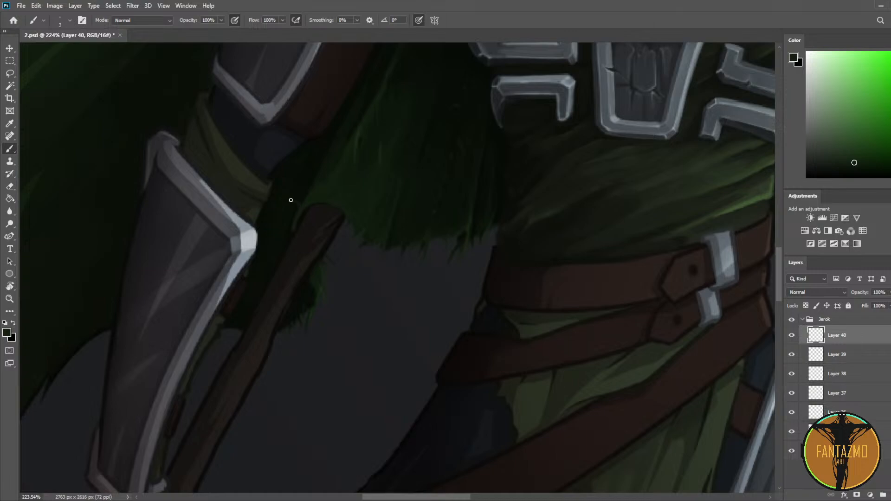
pyautogui.press('e')
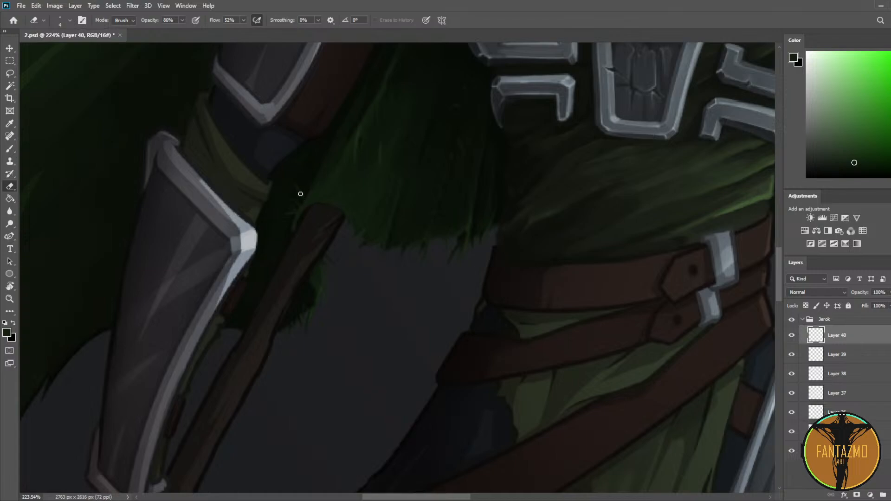
pyautogui.scroll(-6, 348, 231)
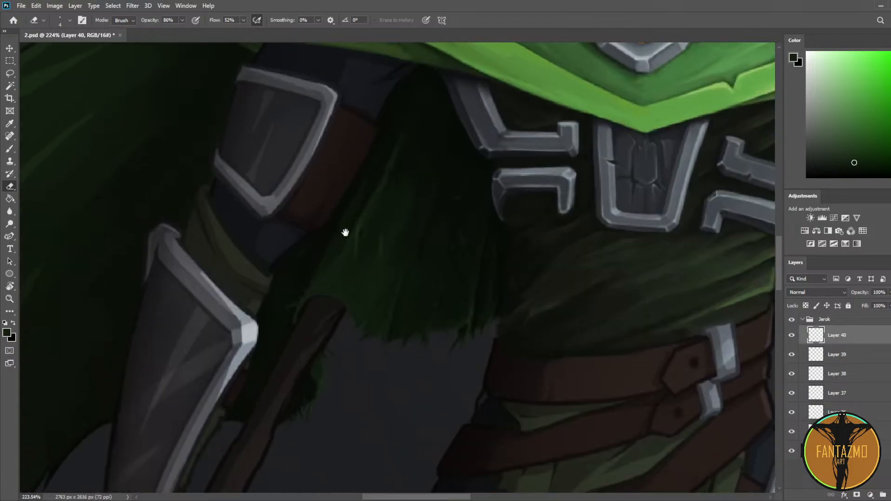
pyautogui.hotkey('ctrl', 's')
# Step: Refine the frayed strands along the staff's upper end and shade the cloak beside the elbow guard with sampled dark greens
pyautogui.scroll(5, 398, 231)
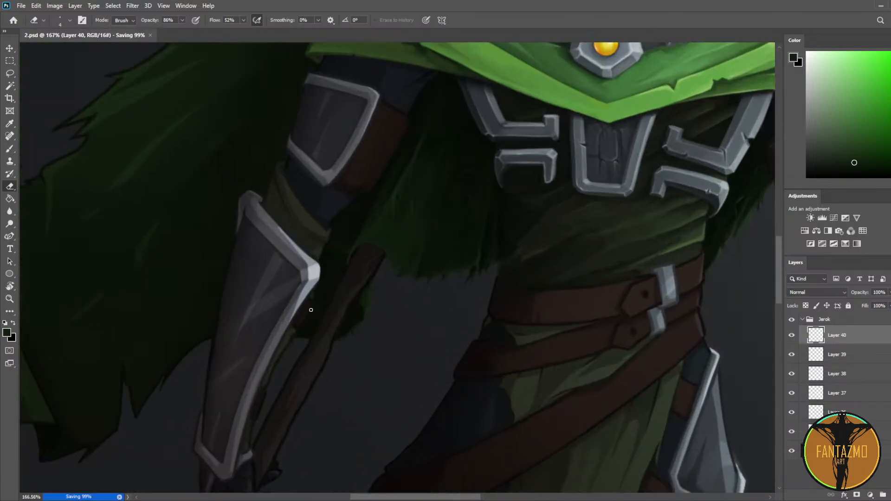
pyautogui.press('b')
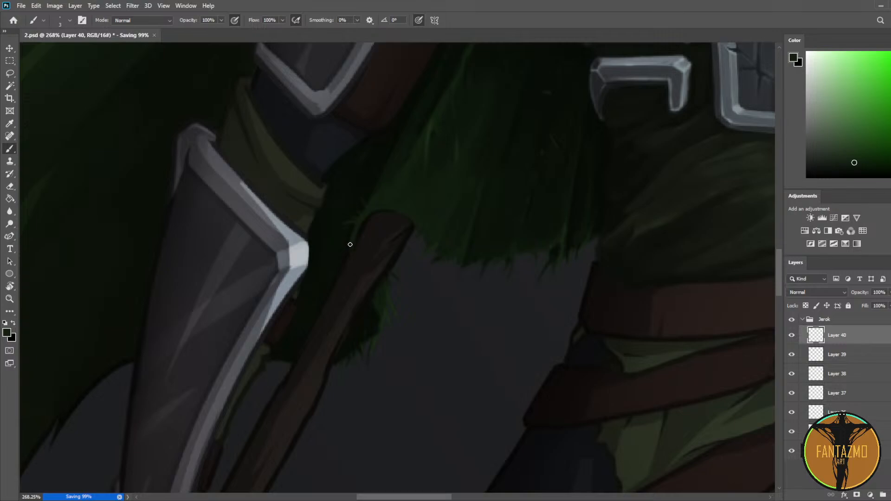
pyautogui.press('e')
pyautogui.moveTo(353, 239); pyautogui.dragTo(354, 274)
pyautogui.press('b')
pyautogui.keyDown('alt'); pyautogui.click(365, 202); pyautogui.keyUp('alt')
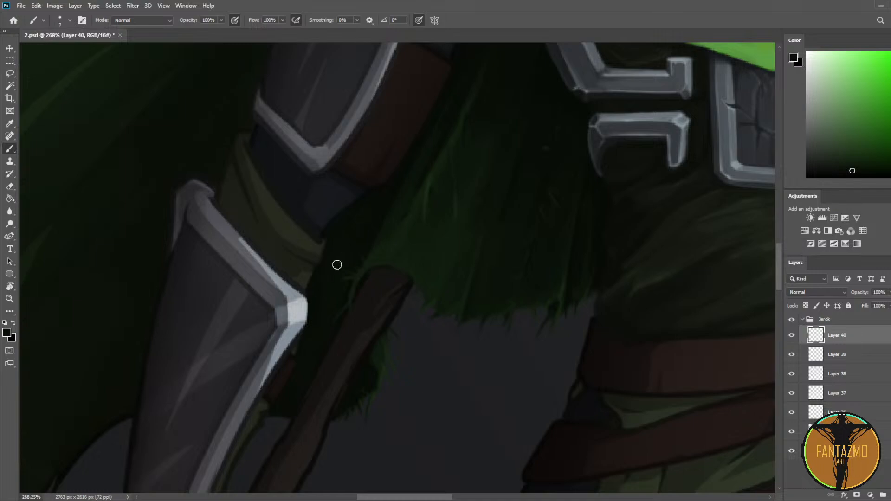
pyautogui.keyDown('alt'); pyautogui.click(369, 228); pyautogui.keyUp('alt')
pyautogui.moveTo(301, 373); pyautogui.dragTo(341, 255)
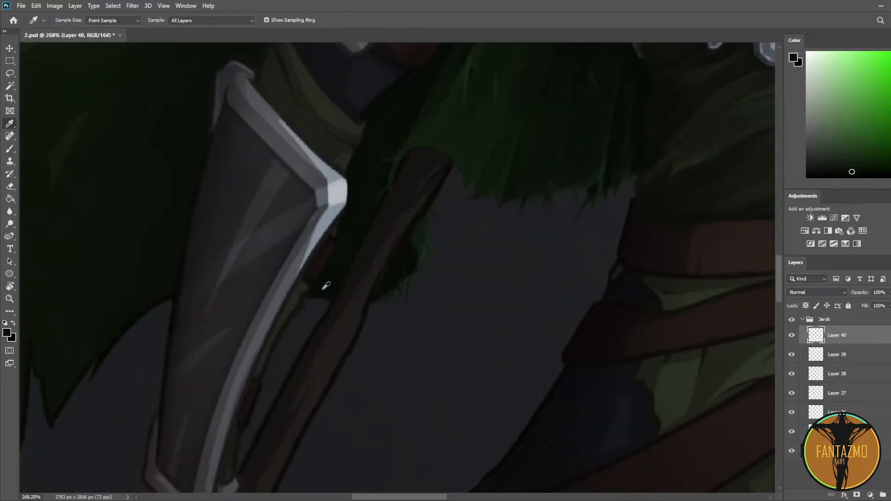
# Step: Touch up the scrap's lower edge between forearm and staff with sampled dark tones, and set the brush to 79% opacity and 53% flow
pyautogui.keyDown('alt'); pyautogui.click(421, 235); pyautogui.keyUp('alt')
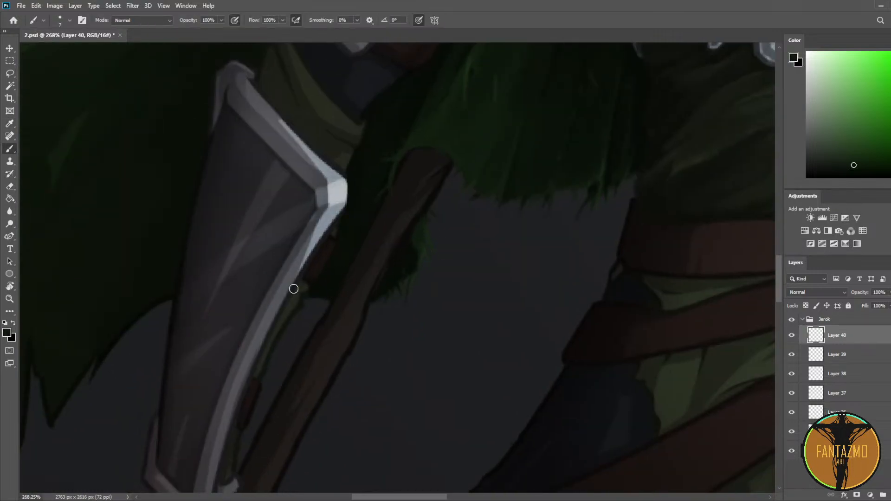
pyautogui.keyDown('alt'); pyautogui.click(323, 295); pyautogui.keyUp('alt')
pyautogui.keyDown('alt'); pyautogui.click(321, 295); pyautogui.keyUp('alt')
pyautogui.moveTo(281, 21); pyautogui.dragTo(280, 22)
pyautogui.moveTo(358, 227); pyautogui.dragTo(310, 254)
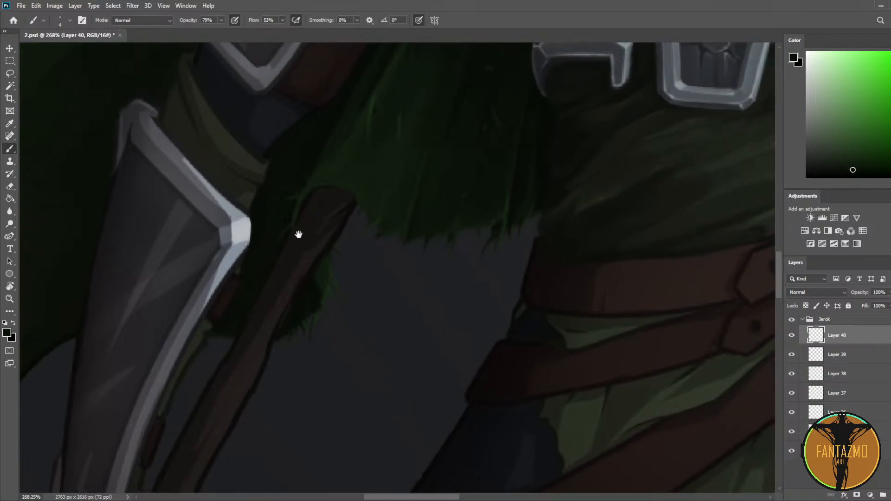
# Step: On a new layer, paint soft green folds down the cloak strip between forearm and staff with a larger brush and sampled green
pyautogui.keyDown('alt'); pyautogui.click(344, 148); pyautogui.keyUp('alt')
pyautogui.hotkey('ctrl', 'shift', 'alt', 'n')
pyautogui.press(']')
pyautogui.press(']')
pyautogui.press(']')
pyautogui.press('[')
pyautogui.moveTo(303, 145); pyautogui.dragTo(255, 269)
pyautogui.press('e')
pyautogui.press('e')
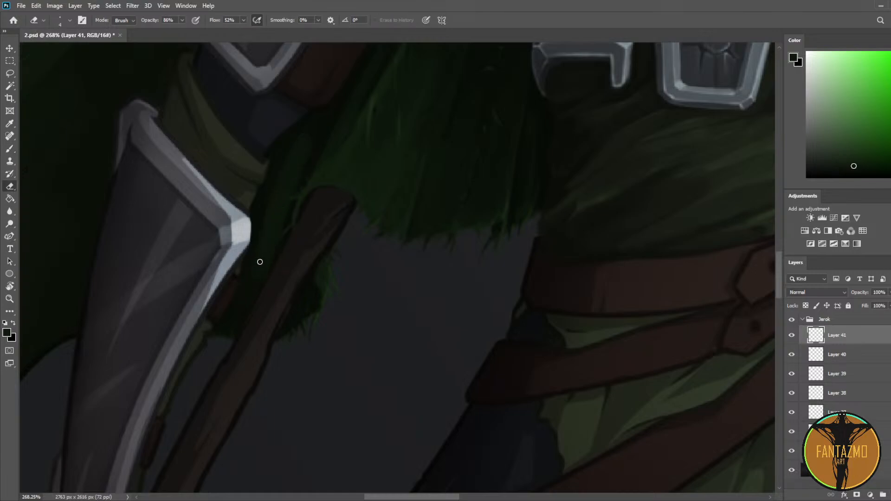
# Step: Enlarge the eraser to 20 and soften the new fold strokes between the forearm and the staff
pyautogui.press(']')
pyautogui.press(']')
pyautogui.press(']')
pyautogui.press(']')
pyautogui.press(']')
pyautogui.press(']')
pyautogui.scroll(-8, 251, 139)
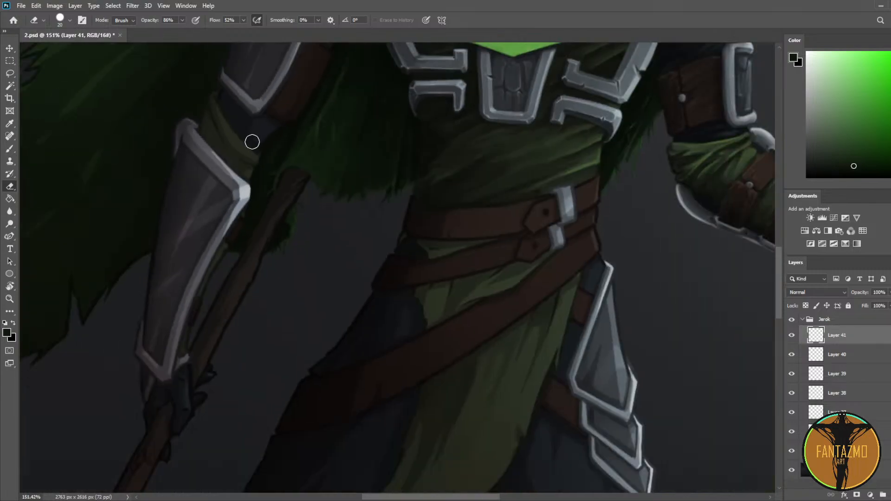
# Step: Merge all the character's paint layers in the Jerok group into one layer and save the document
pyautogui.moveTo(616, 219); pyautogui.dragTo(630, 272)
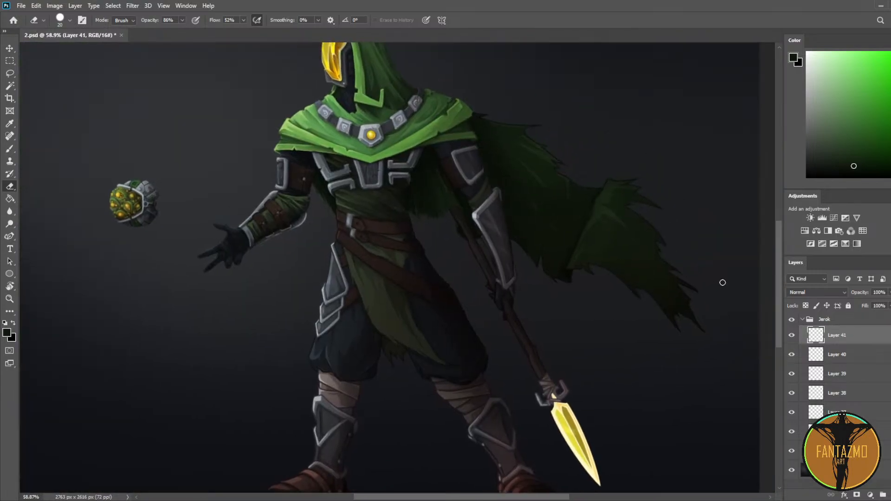
pyautogui.keyDown('shift'); pyautogui.click(839, 450); pyautogui.keyUp('shift')
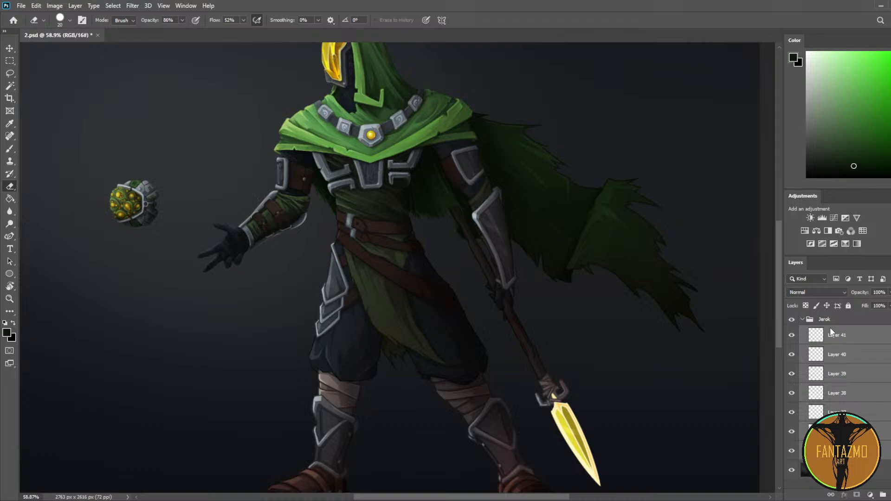
pyautogui.hotkey('ctrl', 'e')
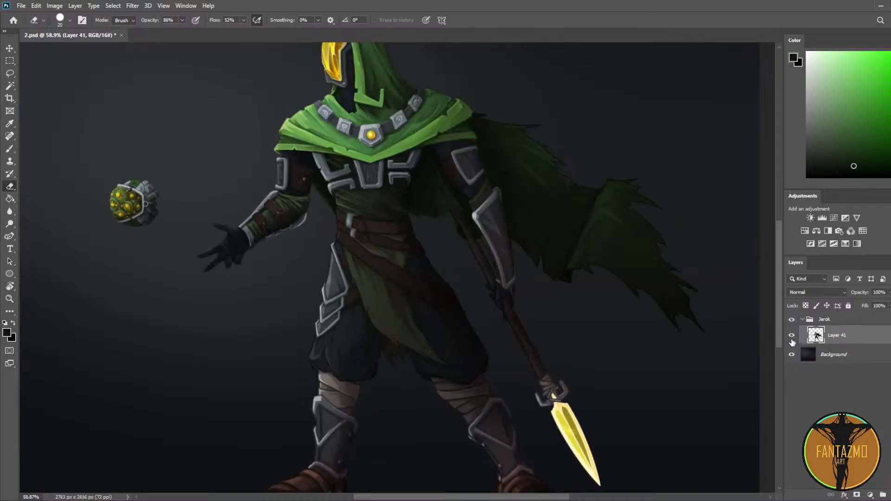
pyautogui.hotkey('ctrl', 's')
# Step: Select the carved section of the staff above the hood with a freehand lasso for copying
pyautogui.moveTo(503, 203); pyautogui.dragTo(432, 235)
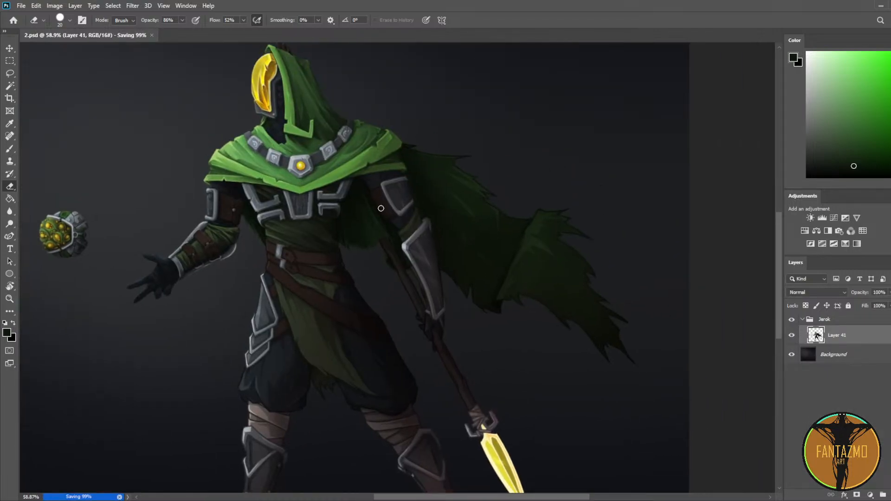
pyautogui.scroll(3, 299, 86)
pyautogui.moveTo(312, 65); pyautogui.dragTo(324, 295)
pyautogui.scroll(3, 264, 165)
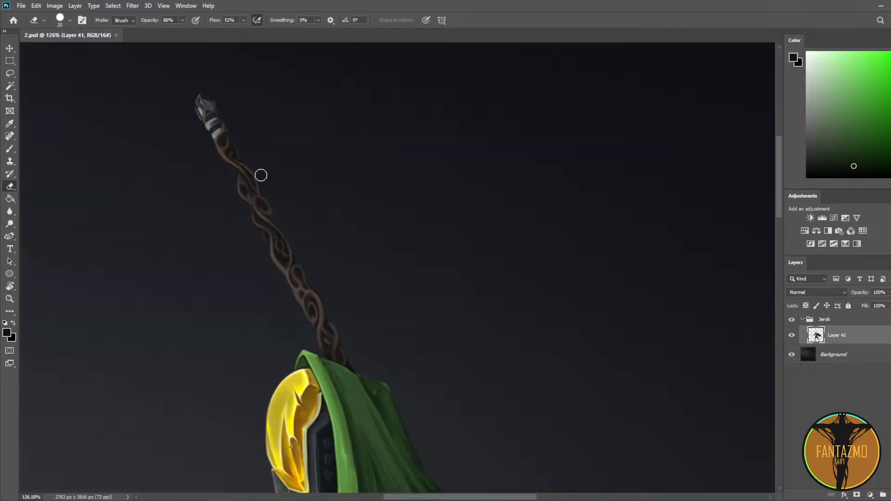
pyautogui.scroll(-3, 399, 259)
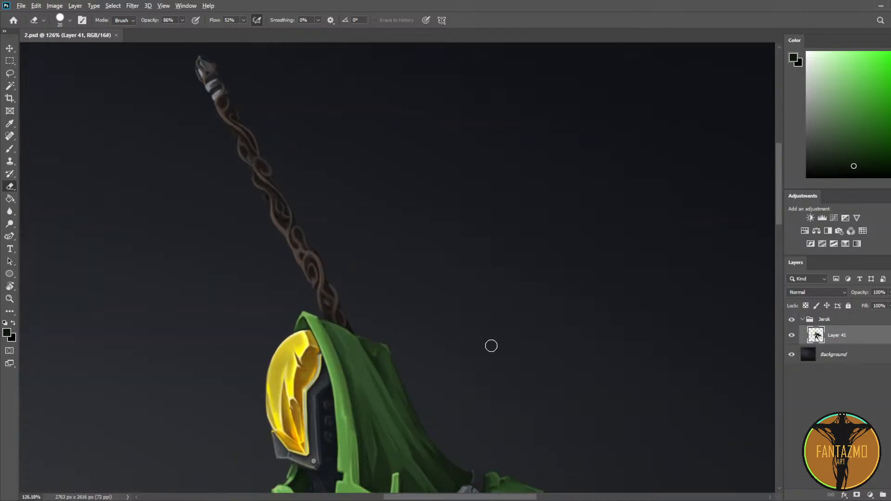
pyautogui.scroll(-2, 380, 175)
pyautogui.scroll(-4, 390, 191)
pyautogui.moveTo(520, 385); pyautogui.dragTo(433, 237)
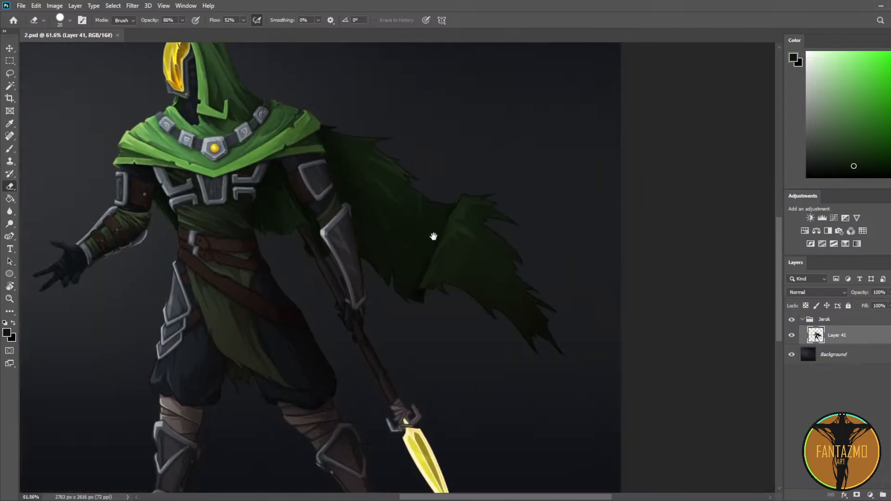
pyautogui.moveTo(265, 102); pyautogui.dragTo(434, 337)
pyautogui.scroll(3, 329, 165)
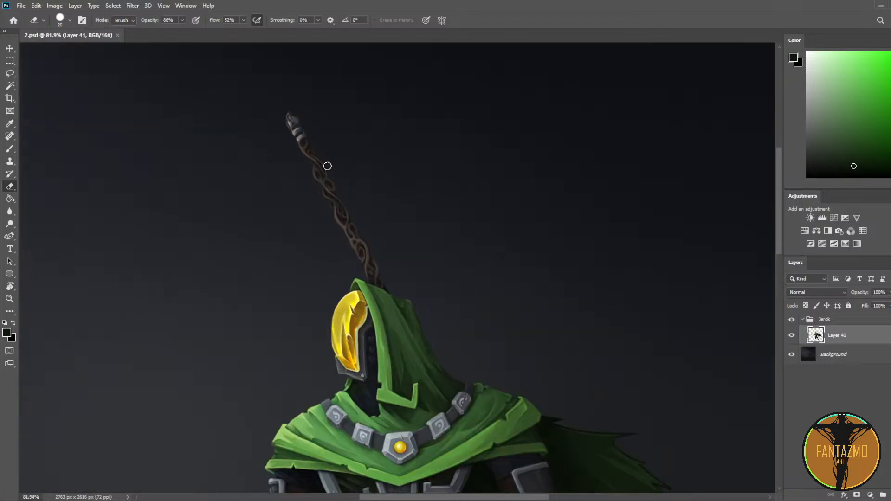
pyautogui.press('l')
pyautogui.moveTo(309, 131)
pyautogui.mouseDown()
pyautogui.moveTo(284, 155)
pyautogui.moveTo(346, 285)
pyautogui.moveTo(383, 310)
pyautogui.moveTo(406, 241)
pyautogui.moveTo(328, 122)
pyautogui.mouseUp()
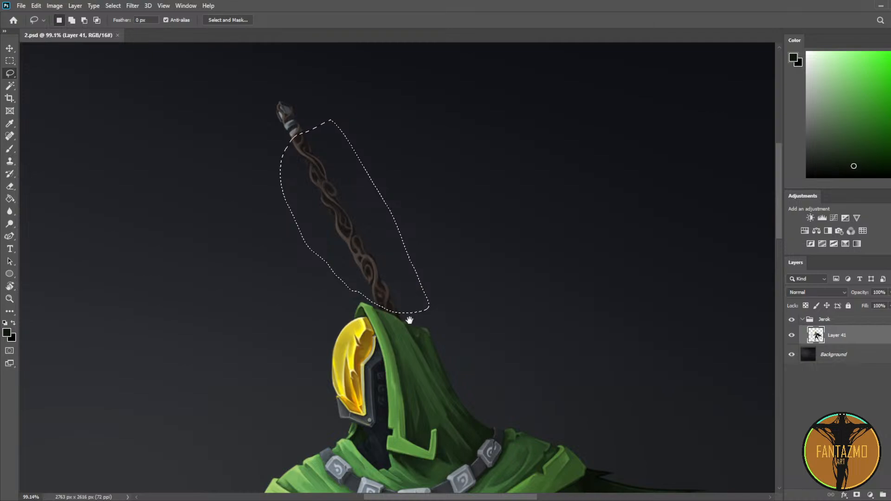
# Step: Paste the carved section as a new layer, flip it vertically and rotate it to -56.75° over the shaft beside the forearm
pyautogui.moveTo(408, 313); pyautogui.dragTo(279, 42)
pyautogui.moveTo(323, 355); pyautogui.dragTo(165, 178)
pyautogui.scroll(2, 325, 241)
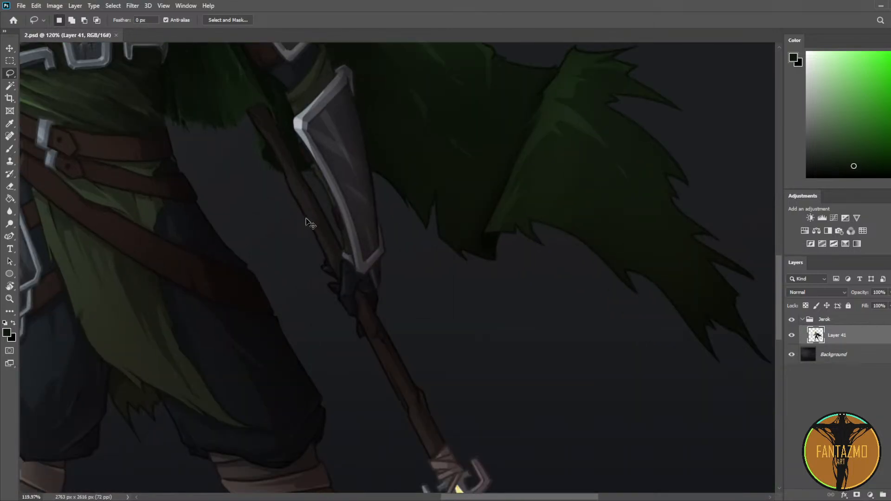
pyautogui.hotkey('ctrl', 'v')
pyautogui.hotkey('ctrl', 't')
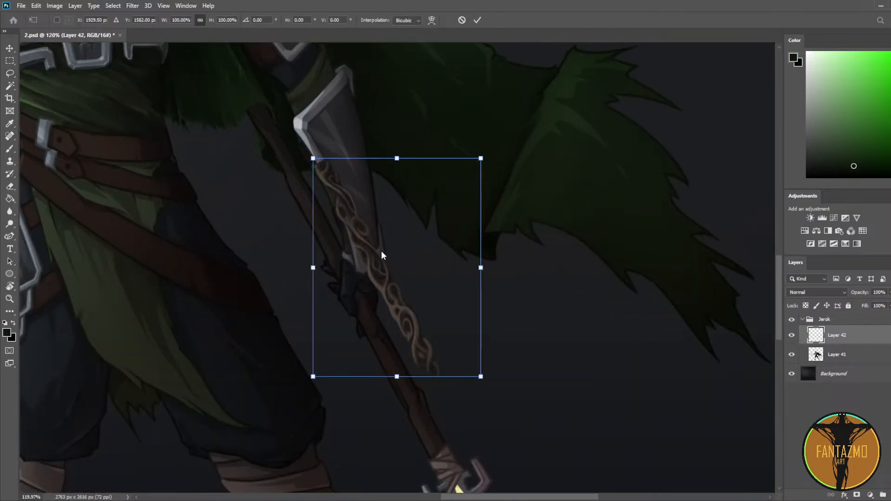
pyautogui.click(414, 376)
pyautogui.moveTo(494, 157); pyautogui.dragTo(360, 136)
pyautogui.moveTo(379, 243); pyautogui.dragTo(303, 169)
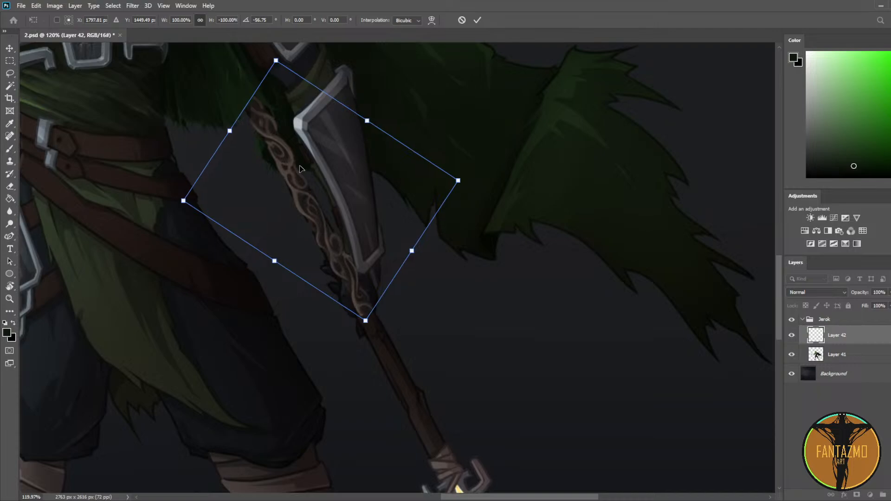
pyautogui.press('Return')
# Step: Darken the pasted carving with a Brightness/Contrast adjustment layer and merge the adjustment with the carving layer
pyautogui.press('b')
pyautogui.scroll(-6, 321, 130)
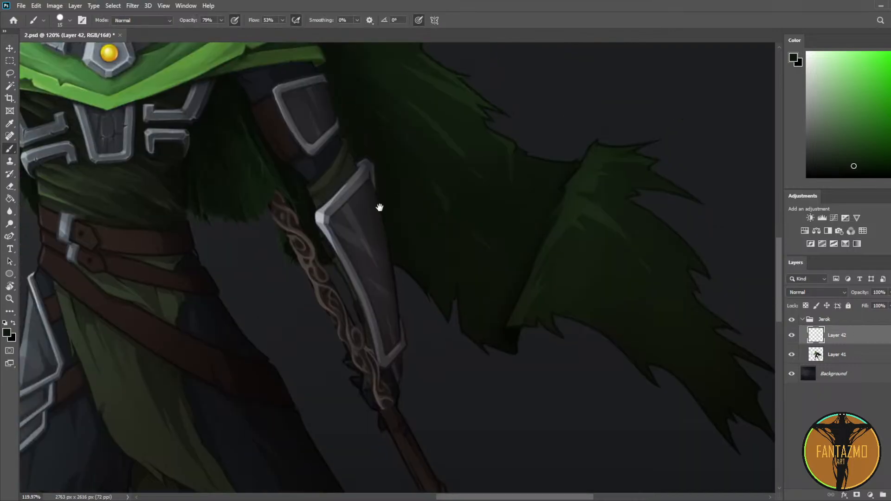
pyautogui.scroll(4, 436, 193)
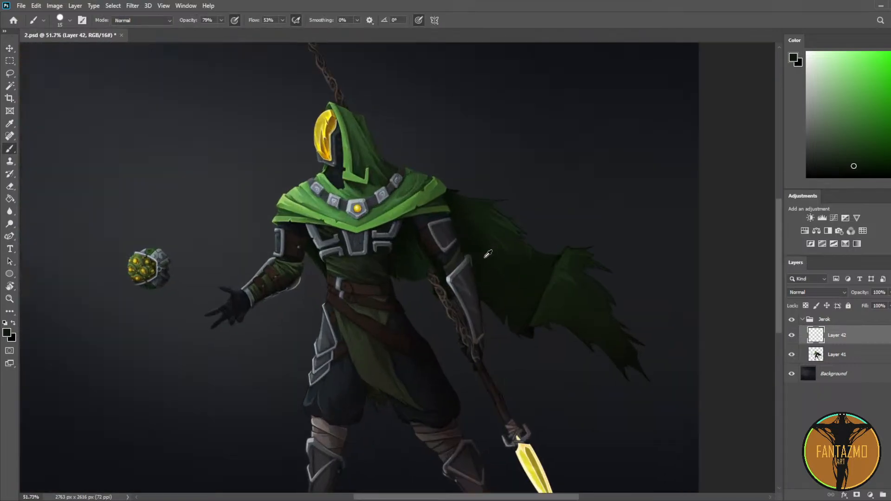
pyautogui.click(810, 217)
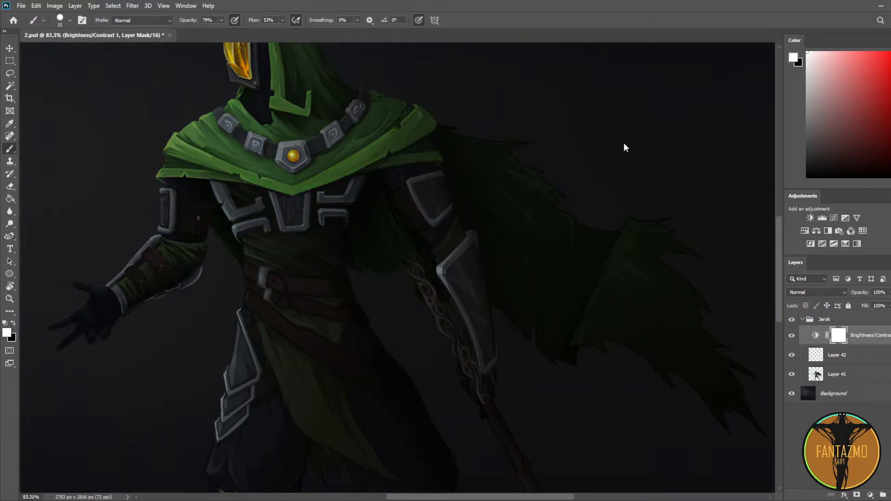
pyautogui.click(842, 355)
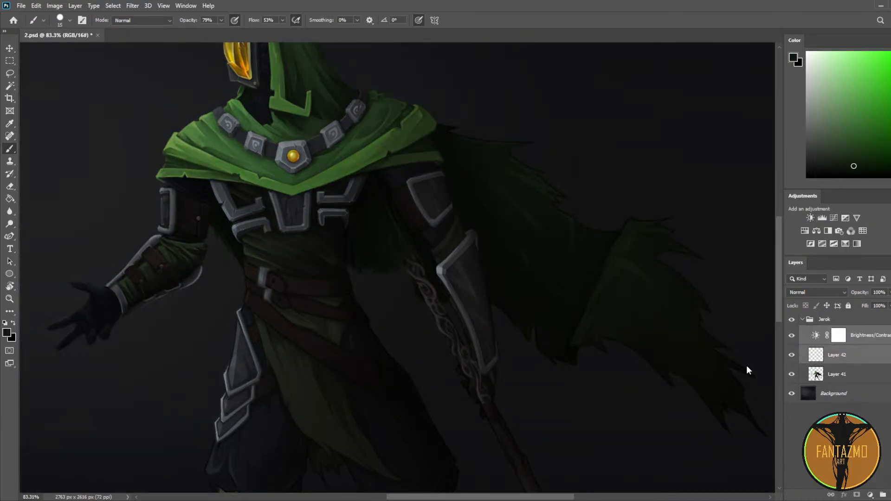
pyautogui.hotkey('ctrl', 'e')
# Step: Trim the carving where it overlaps the cloak hem, the gloved hand and the forearm guard, using the eraser and a lasso selection
pyautogui.scroll(-2, 498, 224)
pyautogui.moveTo(484, 173); pyautogui.dragTo(404, 179)
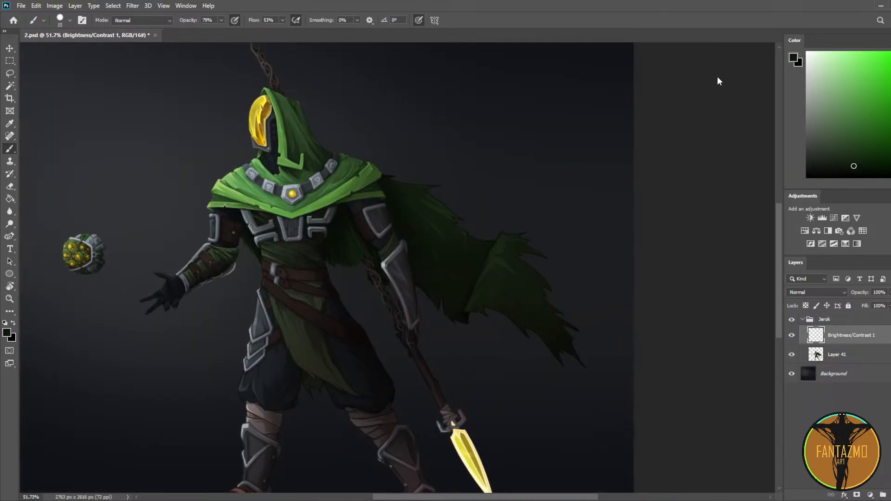
pyautogui.scroll(5, 349, 240)
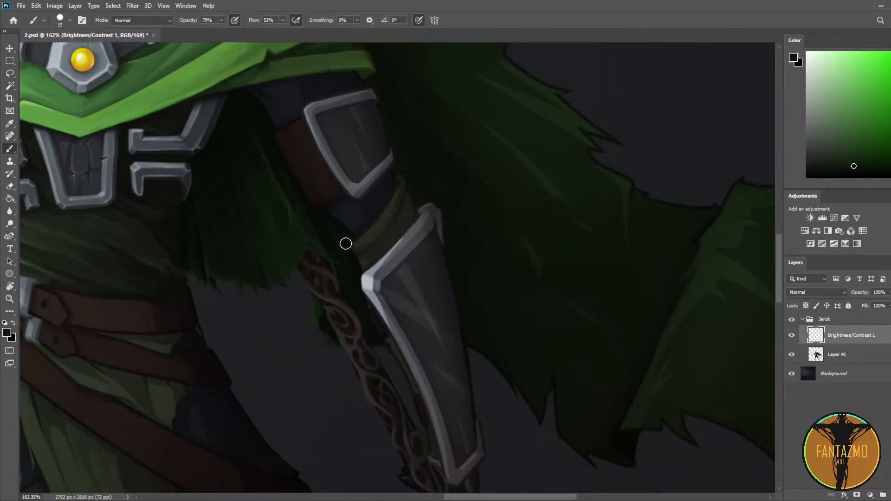
pyautogui.press('e')
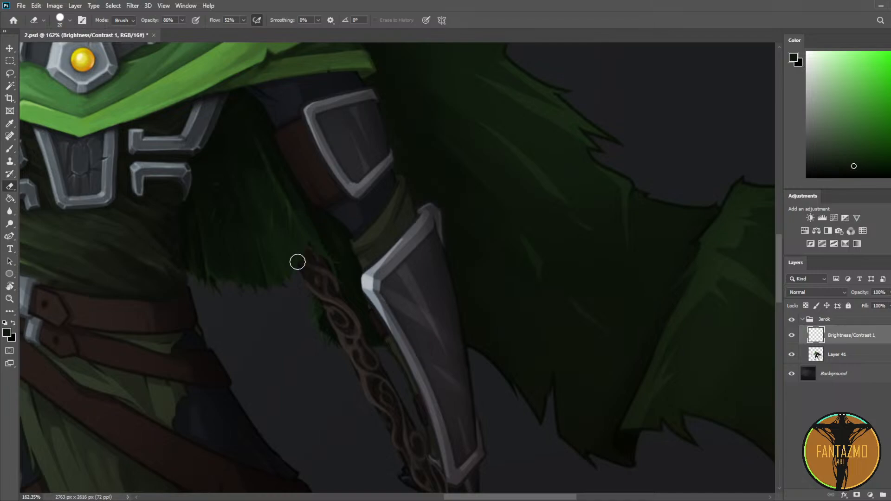
pyautogui.moveTo(308, 248)
pyautogui.mouseDown()
pyautogui.moveTo(335, 255)
pyautogui.moveTo(342, 272)
pyautogui.mouseUp()
pyautogui.moveTo(336, 330)
pyautogui.mouseDown()
pyautogui.moveTo(303, 264)
pyautogui.moveTo(296, 223)
pyautogui.mouseUp()
pyautogui.moveTo(381, 363)
pyautogui.mouseDown()
pyautogui.moveTo(397, 395)
pyautogui.moveTo(387, 352)
pyautogui.moveTo(430, 448)
pyautogui.moveTo(410, 407)
pyautogui.mouseUp()
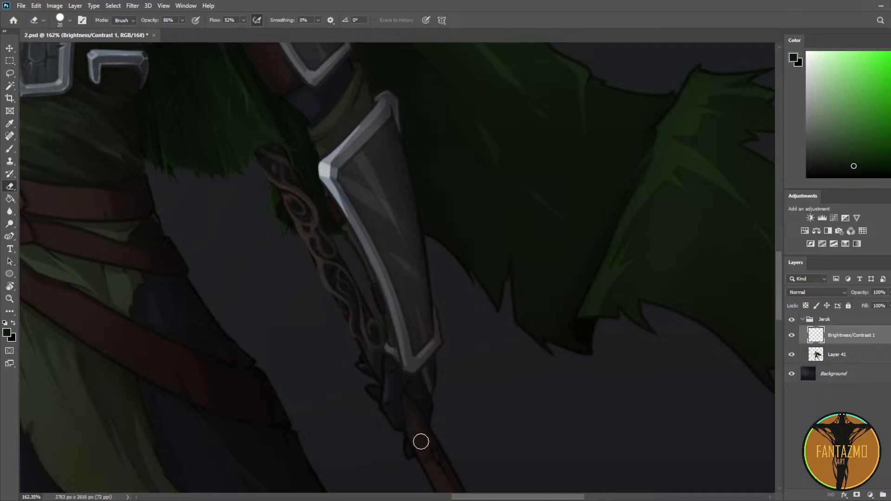
pyautogui.press('l')
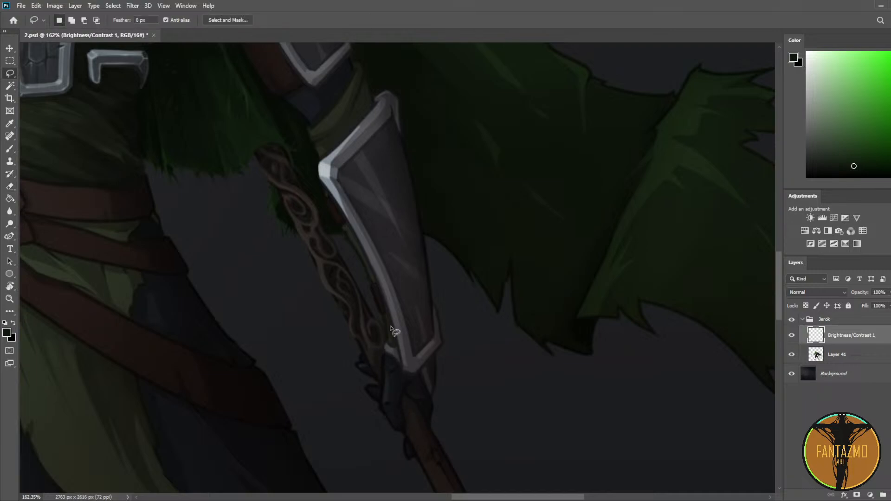
pyautogui.moveTo(377, 308)
pyautogui.mouseDown()
pyautogui.moveTo(362, 352)
pyautogui.moveTo(432, 472)
pyautogui.moveTo(445, 344)
pyautogui.moveTo(413, 265)
pyautogui.mouseUp()
pyautogui.hotkey('ctrl', 'd')
# Step: Merge the trimmed carving layer with the character layer below it
pyautogui.scroll(-5, 362, 294)
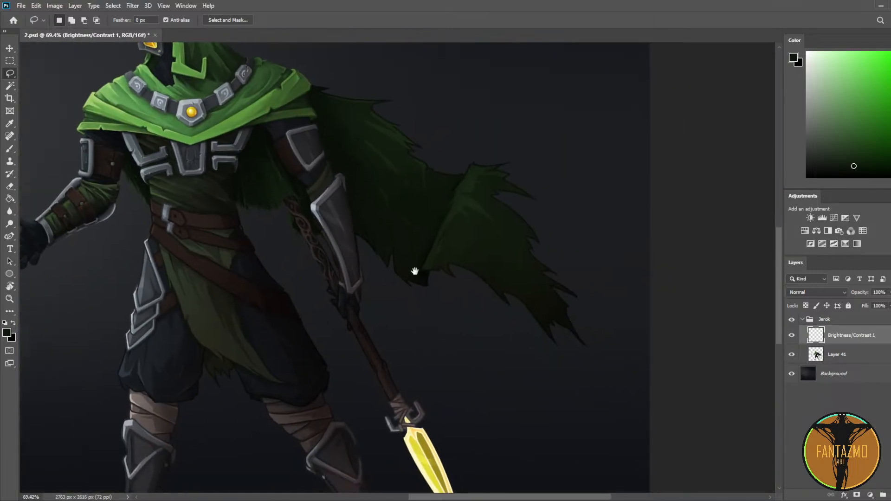
pyautogui.keyDown('shift'); pyautogui.click(848, 356); pyautogui.keyUp('shift')
pyautogui.hotkey('ctrl', 'e')
pyautogui.scroll(-2, 253, 186)
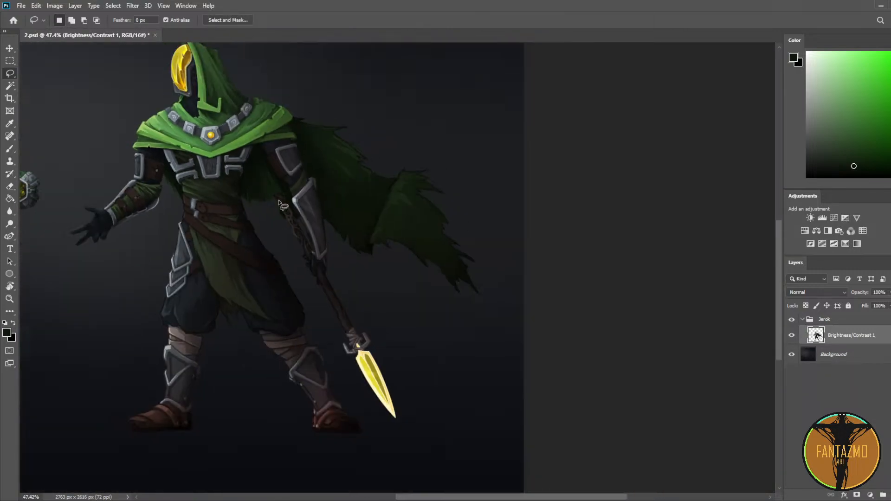
# Step: Save the painting as 3.psd and mirror the canvas horizontally and back to check the composition
pyautogui.scroll(2, 279, 203)
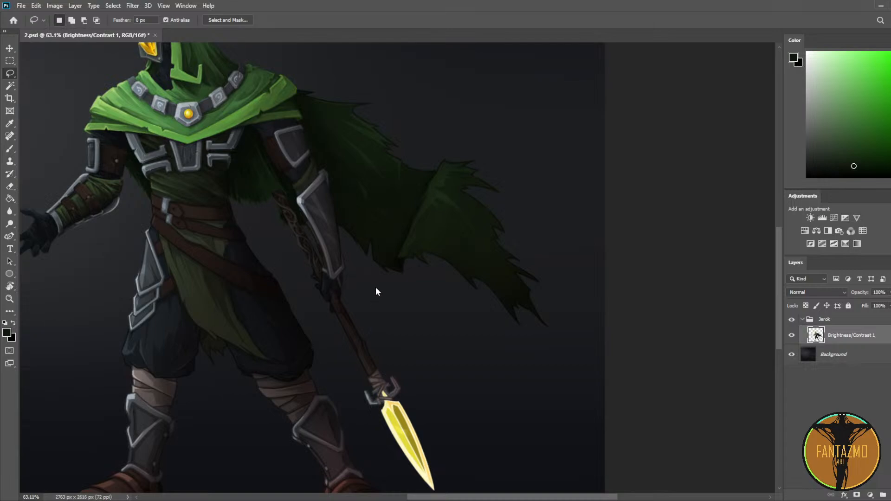
pyautogui.scroll(-2, 366, 239)
pyautogui.hotkey('ctrl', 'shift', 'h')
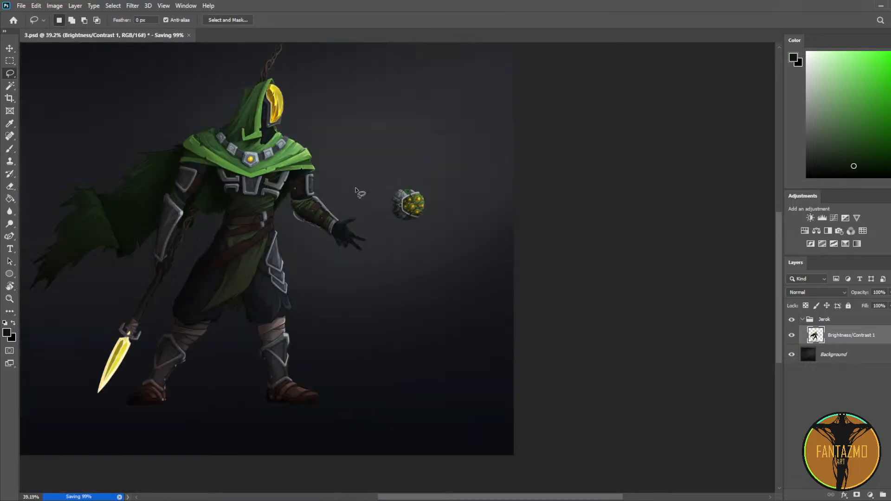
pyautogui.moveTo(356, 187); pyautogui.dragTo(431, 245)
pyautogui.scroll(2, 431, 246)
pyautogui.hotkey('ctrl', 'shift', 'h')
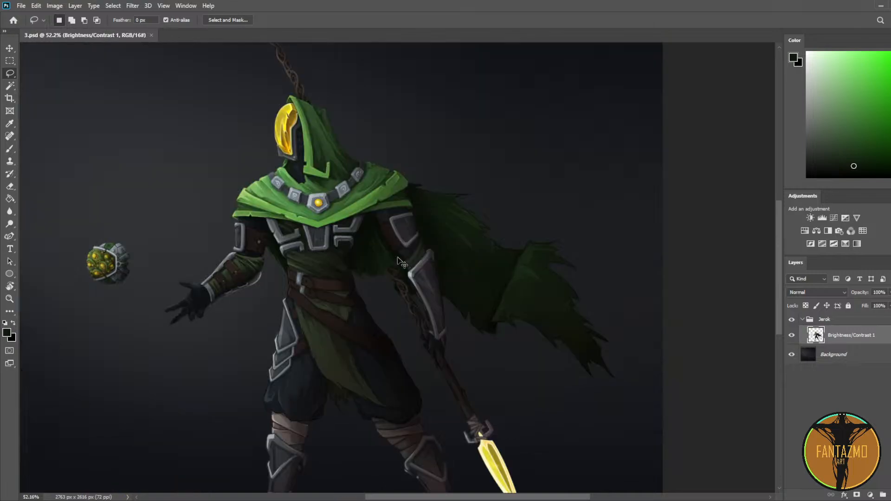
# Step: Step back to the unmerged staff carving and merge its layer with the character layer again
pyautogui.scroll(2, 444, 299)
pyautogui.moveTo(366, 224)
pyautogui.mouseDown()
pyautogui.moveTo(332, 269)
pyautogui.moveTo(497, 234)
pyautogui.mouseUp()
pyautogui.hotkey('ctrl', 'd')
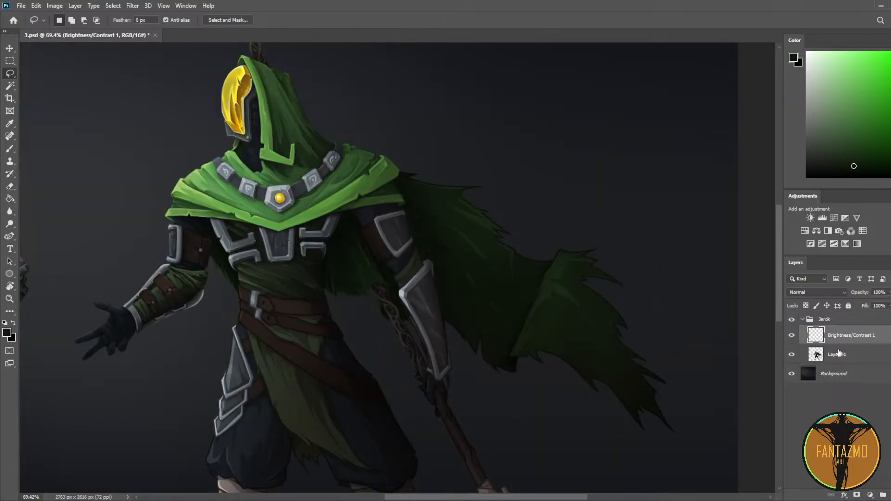
pyautogui.click(838, 355)
# Step: Copy the staff's carved section to a new layer and rotate the copy to about -167° between the leg and the lower shaft
pyautogui.moveTo(766, 385); pyautogui.dragTo(503, 219)
pyautogui.hotkey('ctrl', 'shift', 'alt', 'n')
pyautogui.hotkey('ctrl', 't')
pyautogui.scroll(5, 357, 246)
pyautogui.moveTo(378, 188); pyautogui.dragTo(299, 347)
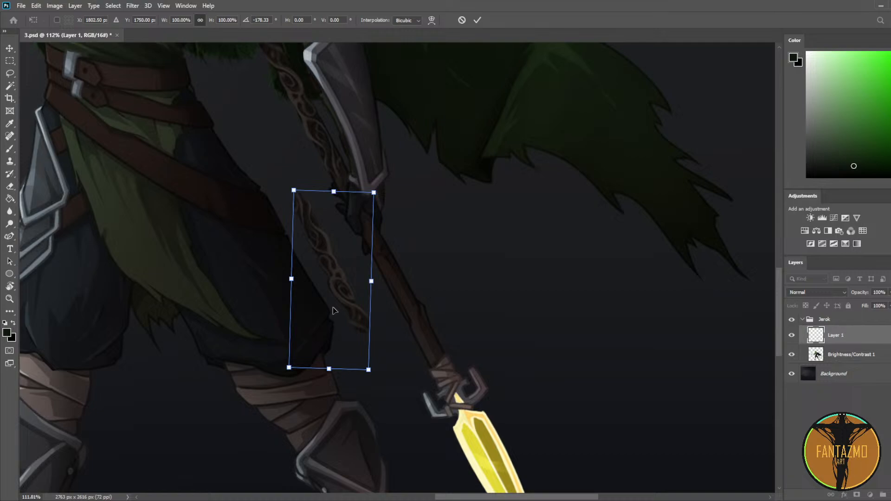
pyautogui.moveTo(409, 167); pyautogui.dragTo(405, 202)
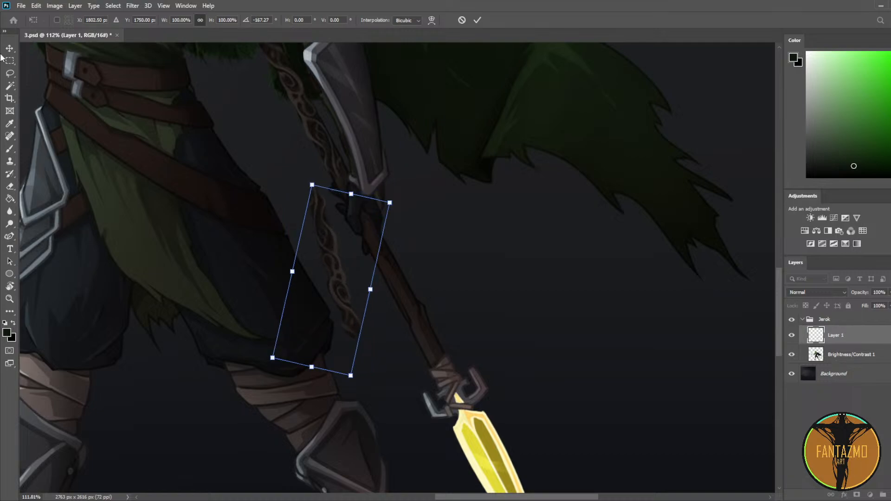
pyautogui.press('Escape')
# Step: Move the carving copy onto the shaft between the hand and the spearhead and rotate it to -9.41° to align
pyautogui.hotkey('ctrl', 't')
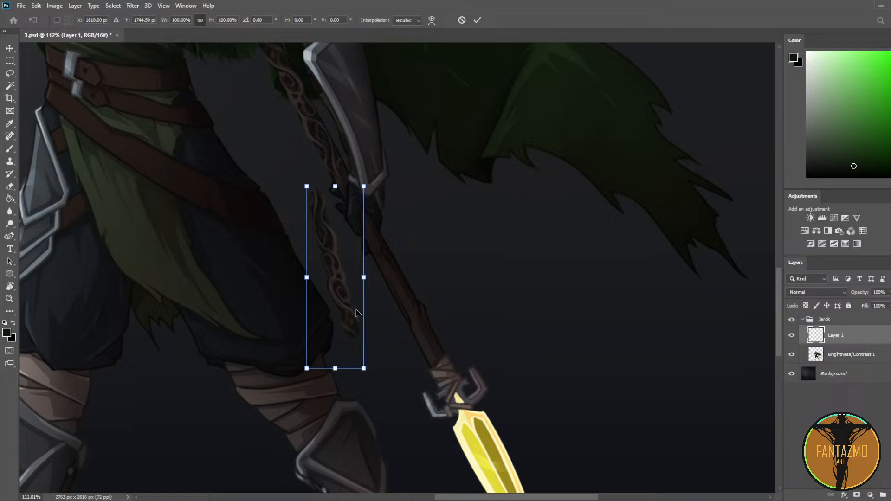
pyautogui.moveTo(364, 368); pyautogui.dragTo(371, 369)
pyautogui.press('Escape')
pyautogui.moveTo(333, 239); pyautogui.dragTo(395, 264)
pyautogui.moveTo(456, 203); pyautogui.dragTo(432, 197)
pyautogui.moveTo(390, 259); pyautogui.dragTo(394, 256)
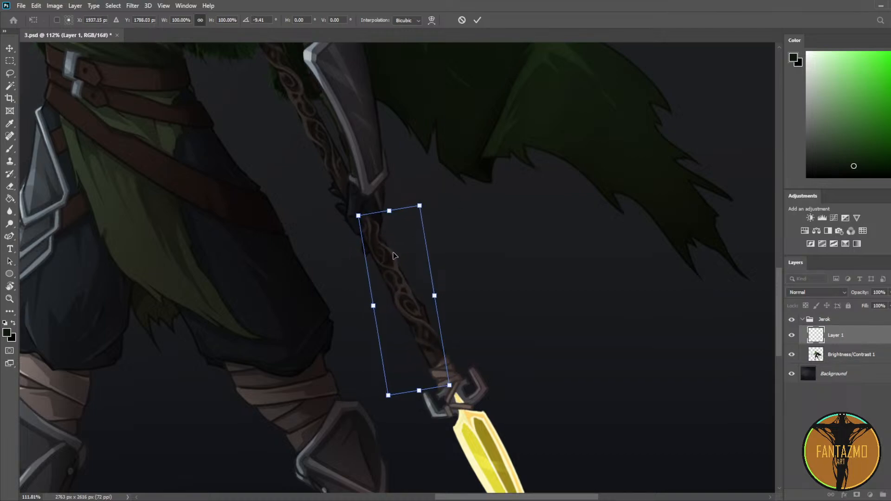
pyautogui.press('Return')
# Step: Erase the lower carving's overlap where the shaft leaves the gloved hand
pyautogui.press('b')
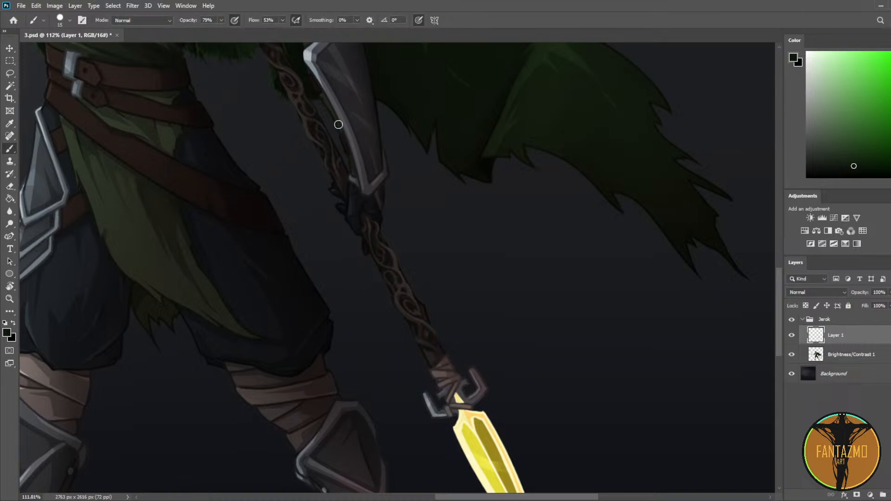
pyautogui.scroll(-3, 374, 134)
pyautogui.scroll(3, 349, 204)
pyautogui.scroll(2, 350, 204)
pyautogui.press('e')
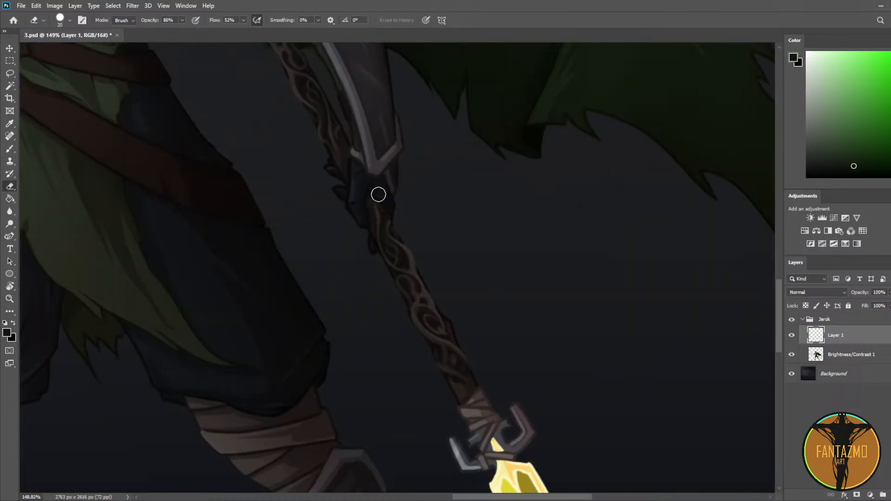
# Step: Merge the lower carving copy with the character layer and flip the canvas view horizontally
pyautogui.scroll(-4, 358, 155)
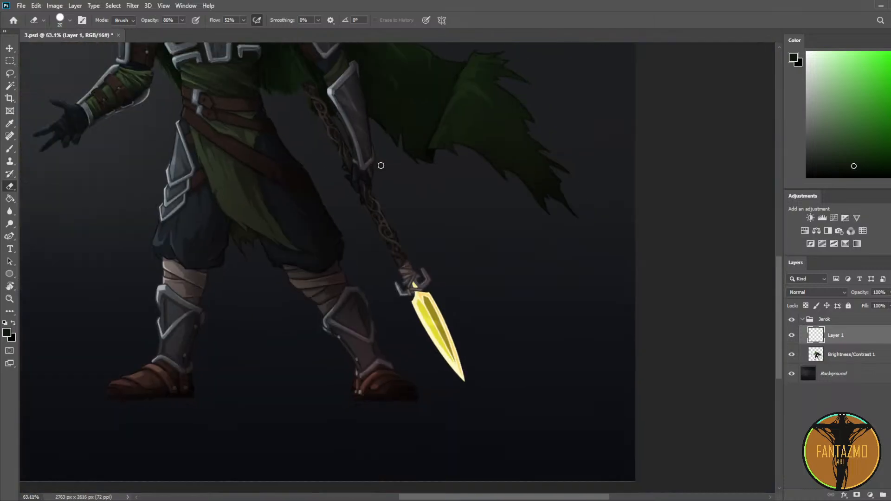
pyautogui.scroll(2, 378, 167)
pyautogui.keyDown('ctrl'); pyautogui.click(842, 361); pyautogui.keyUp('ctrl')
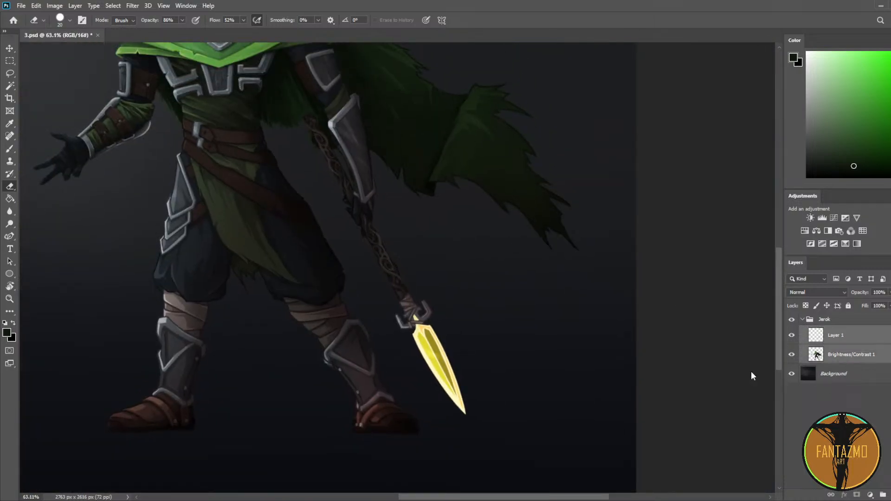
pyautogui.hotkey('ctrl', 'e')
pyautogui.hotkey('ctrl', 'shift', 'h')
pyautogui.moveTo(233, 161); pyautogui.dragTo(456, 234)
pyautogui.scroll(4, 304, 147)
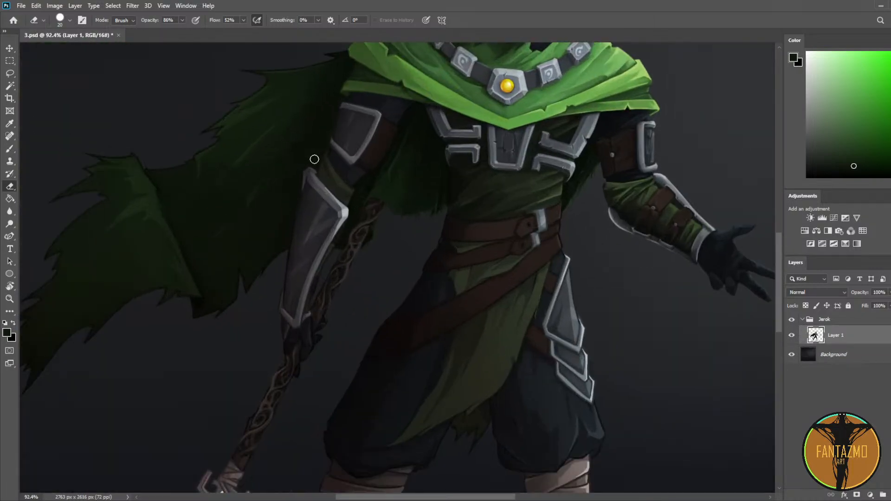
# Step: Sample dark browns at the staff's upper end, reduce the brush size, and add a new layer above the character layer
pyautogui.scroll(-1, 395, 205)
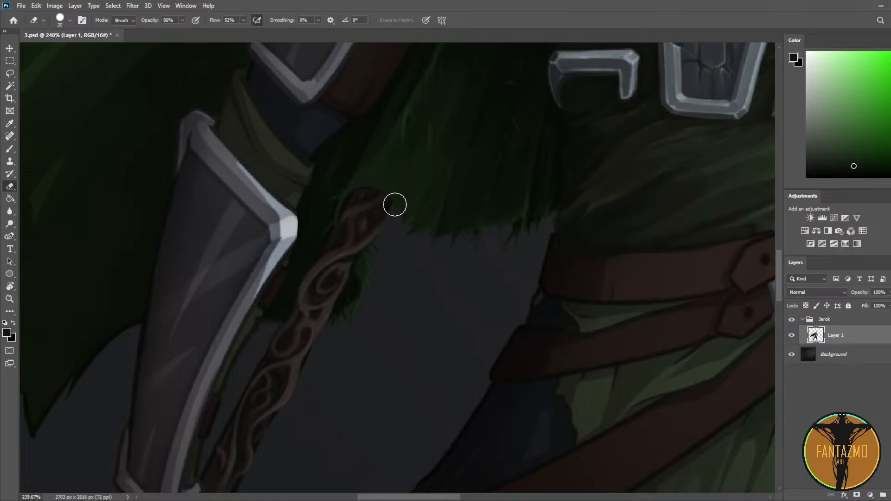
pyautogui.press('i')
pyautogui.click(365, 193)
pyautogui.press('b')
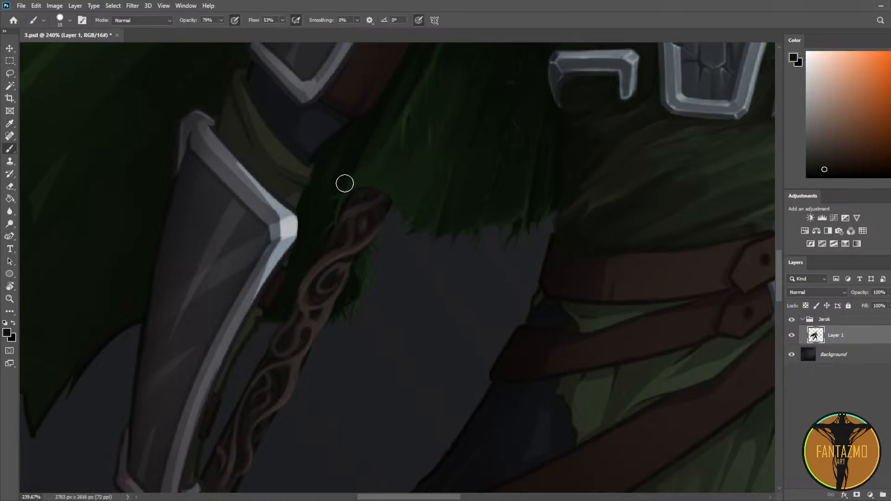
pyautogui.press(']')
pyautogui.press(']')
pyautogui.press('i')
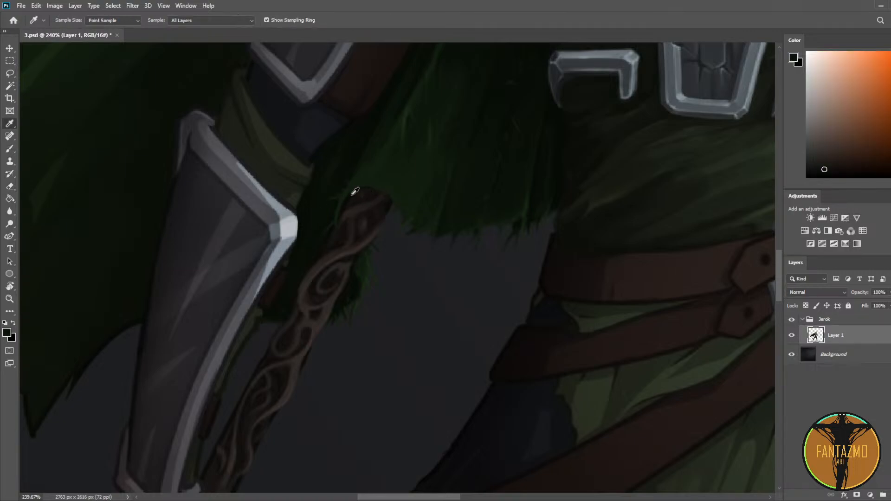
pyautogui.click(348, 192)
pyautogui.press('b')
pyautogui.press('[')
pyautogui.press('[')
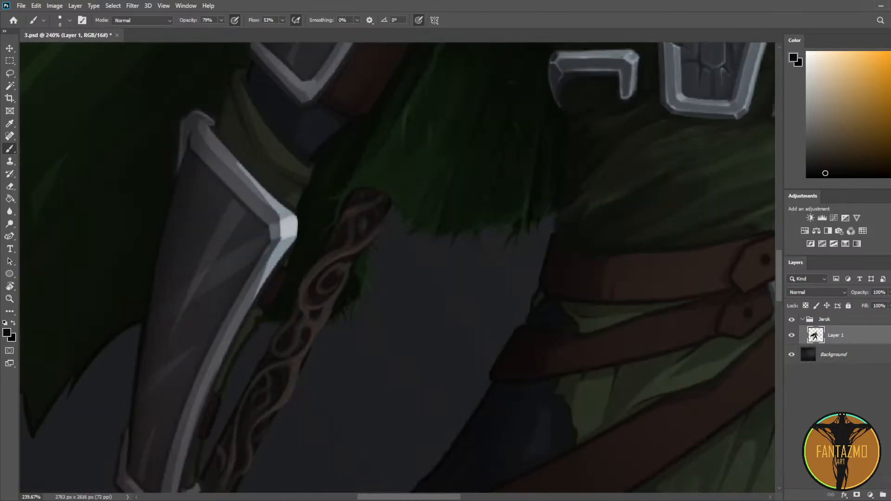
pyautogui.hotkey('ctrl', 'shift', 'alt', 'n')
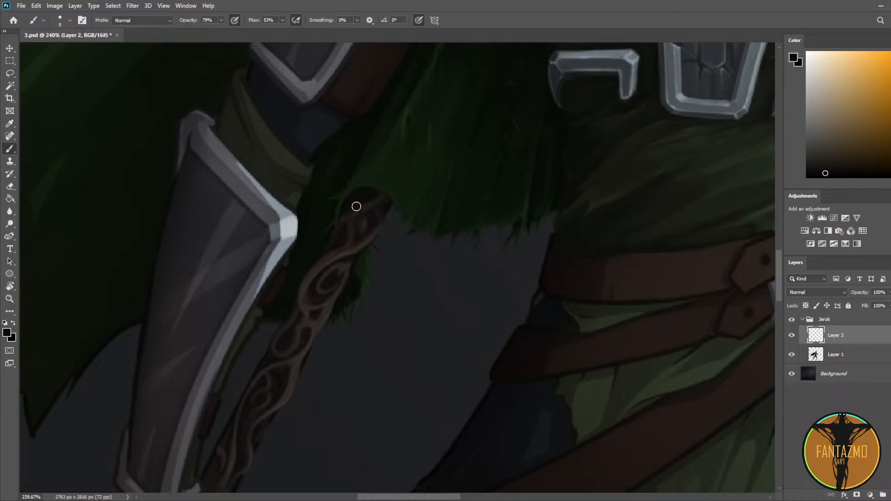
# Step: Shade the carved upper end of the staff beneath the green fur with sampled browns, cleaning up with the Eraser
pyautogui.press('e')
pyautogui.press(']')
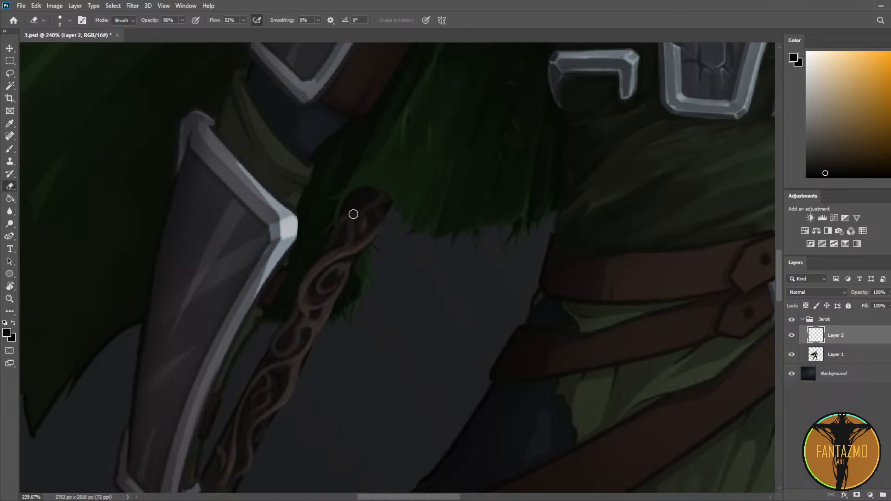
pyautogui.press('b')
pyautogui.keyDown('alt'); pyautogui.click(354, 207); pyautogui.keyUp('alt')
pyautogui.press('e')
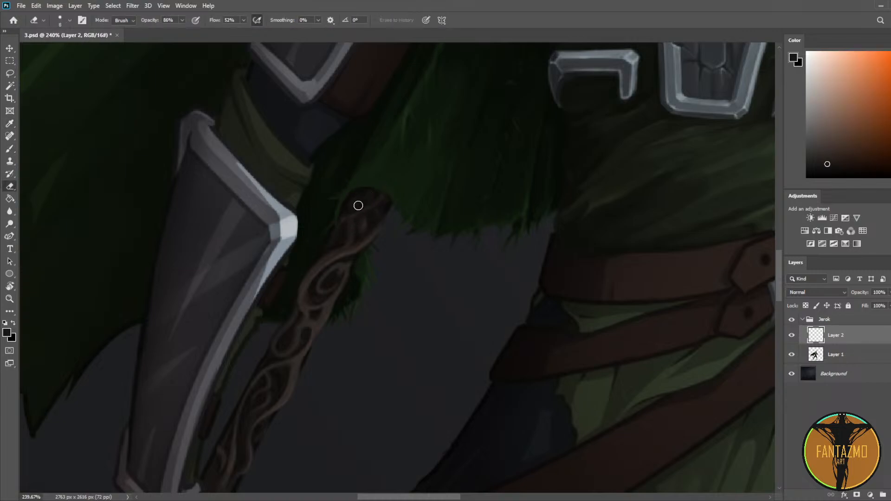
pyautogui.press('b')
pyautogui.keyDown('alt'); pyautogui.click(359, 200); pyautogui.keyUp('alt')
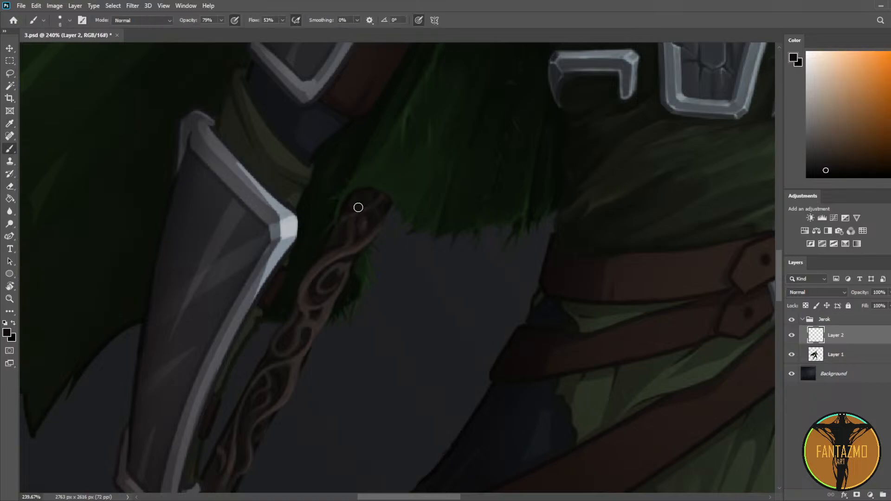
pyautogui.press('e')
pyautogui.moveTo(356, 203); pyautogui.dragTo(362, 203)
# Step: Refine the carved curls on the upper shaft beside the elbow using a smaller brush and sampled browns
pyautogui.press('b')
pyautogui.moveTo(351, 269); pyautogui.dragTo(368, 212)
pyautogui.press('[')
pyautogui.press('[')
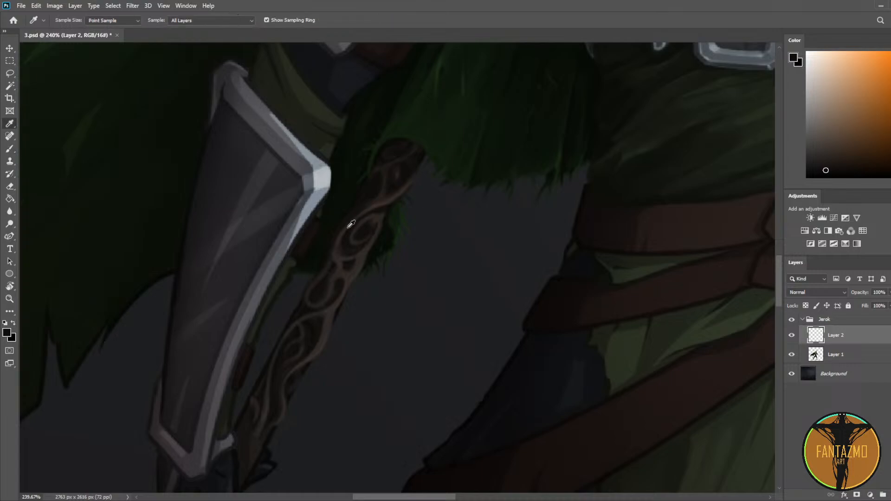
pyautogui.keyDown('alt'); pyautogui.click(372, 202); pyautogui.keyUp('alt')
pyautogui.moveTo(368, 212); pyautogui.dragTo(351, 223)
pyautogui.keyDown('alt'); pyautogui.click(371, 189); pyautogui.keyUp('alt')
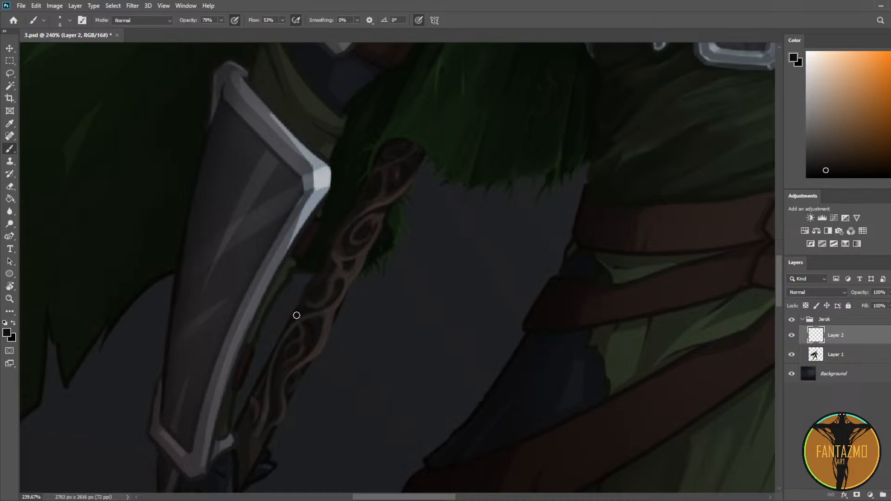
pyautogui.moveTo(355, 278); pyautogui.dragTo(382, 238)
# Step: Paint the carving's flowing lines on the shaft just above the gloved hand with light and dark sampled browns
pyautogui.moveTo(291, 342); pyautogui.dragTo(290, 246)
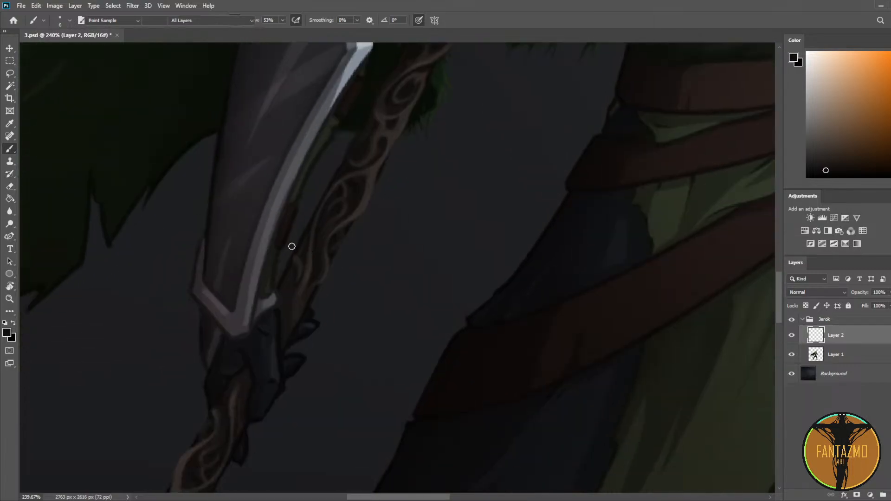
pyautogui.keyDown('alt'); pyautogui.click(304, 242); pyautogui.keyUp('alt')
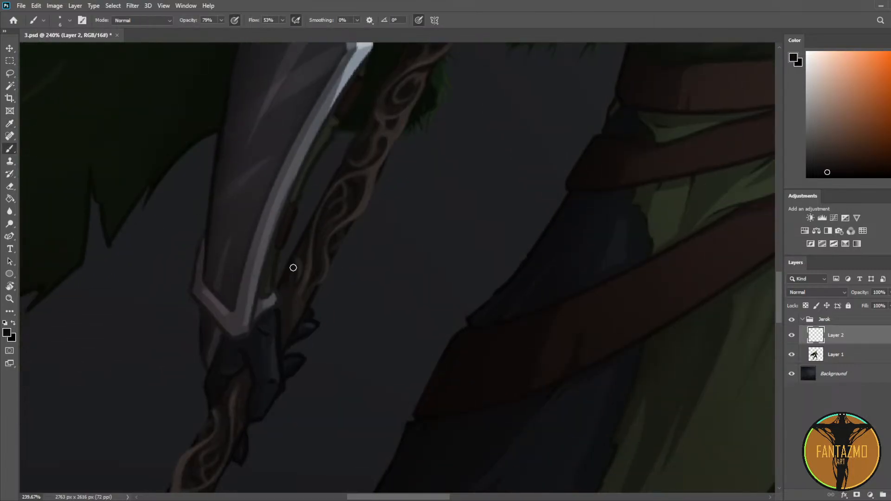
pyautogui.keyDown('alt'); pyautogui.click(283, 283); pyautogui.keyUp('alt')
pyautogui.keyDown('alt'); pyautogui.click(308, 225); pyautogui.keyUp('alt')
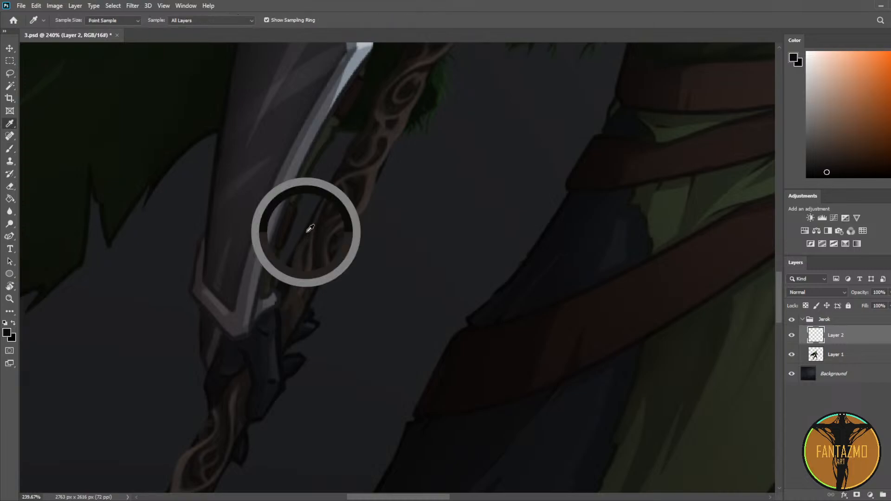
pyautogui.keyDown('alt'); pyautogui.click(309, 264); pyautogui.keyUp('alt')
pyautogui.keyDown('alt'); pyautogui.click(308, 261); pyautogui.keyUp('alt')
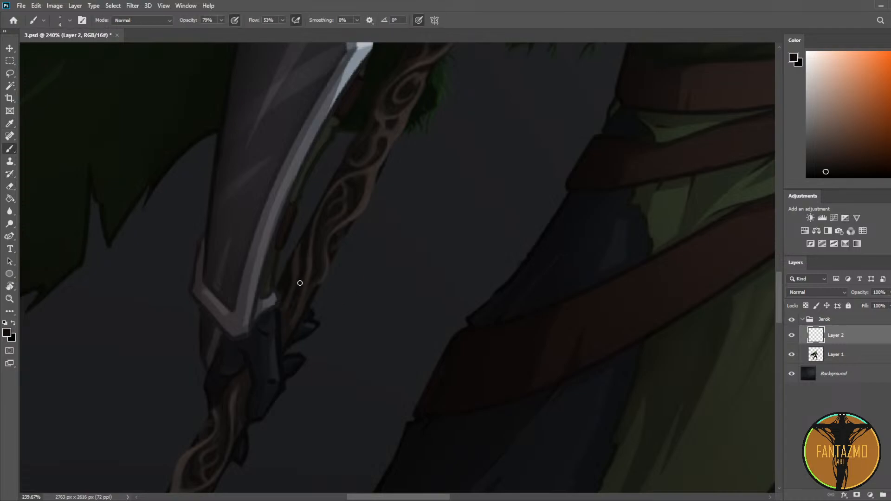
# Step: Flip the canvas view and touch up the shaft's edge and carving beside the forearm guard
pyautogui.scroll(-6, 296, 255)
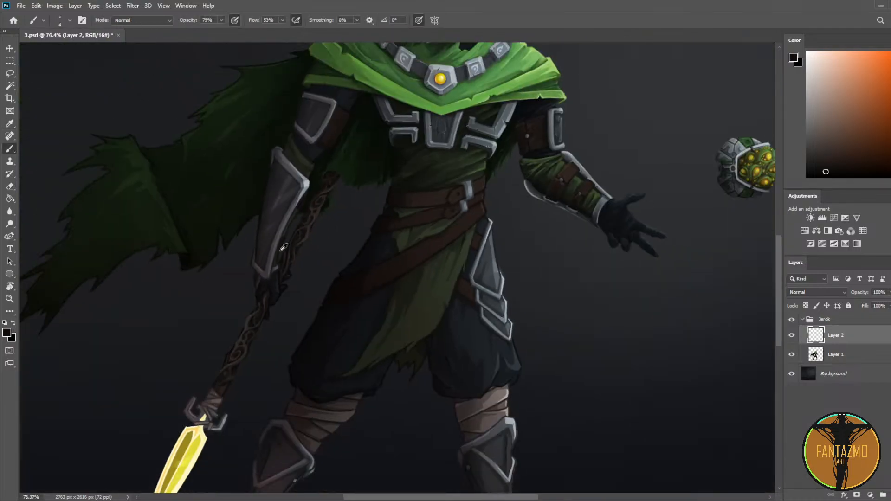
pyautogui.scroll(-3, 271, 244)
pyautogui.press('h')
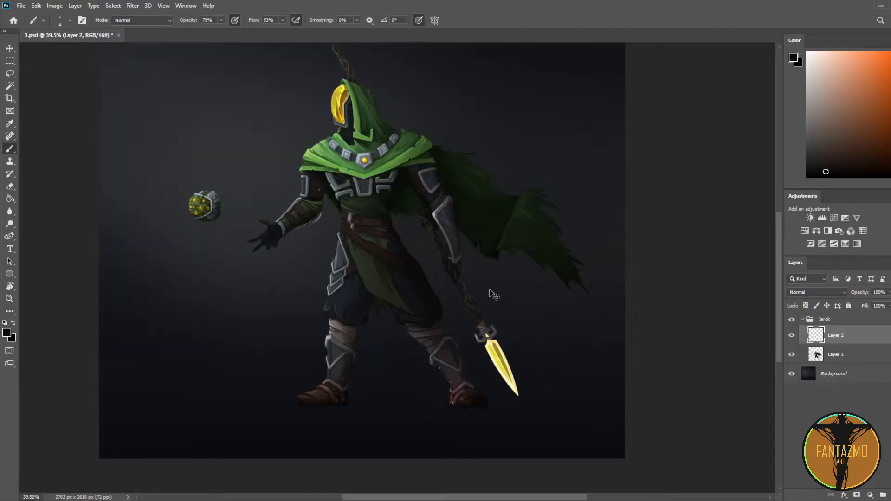
pyautogui.scroll(6, 448, 239)
pyautogui.scroll(2, 448, 274)
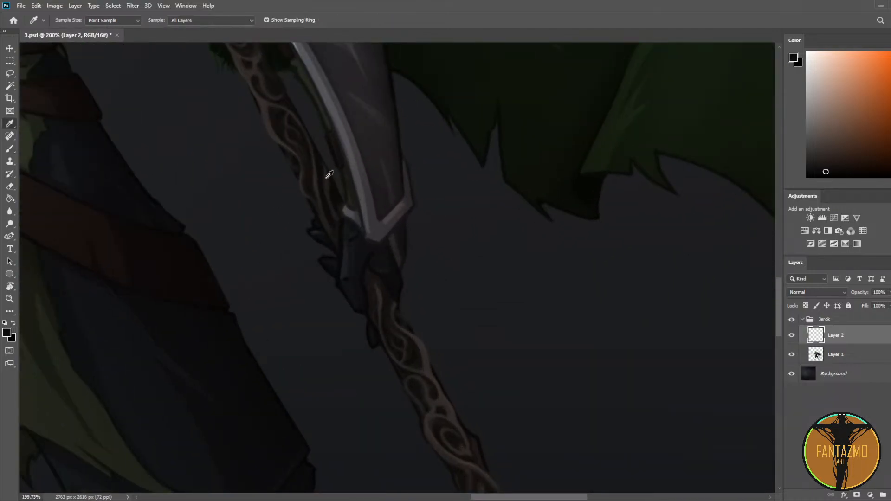
pyautogui.keyDown('alt'); pyautogui.click(321, 152); pyautogui.keyUp('alt')
pyautogui.keyDown('alt'); pyautogui.click(267, 101); pyautogui.keyUp('alt')
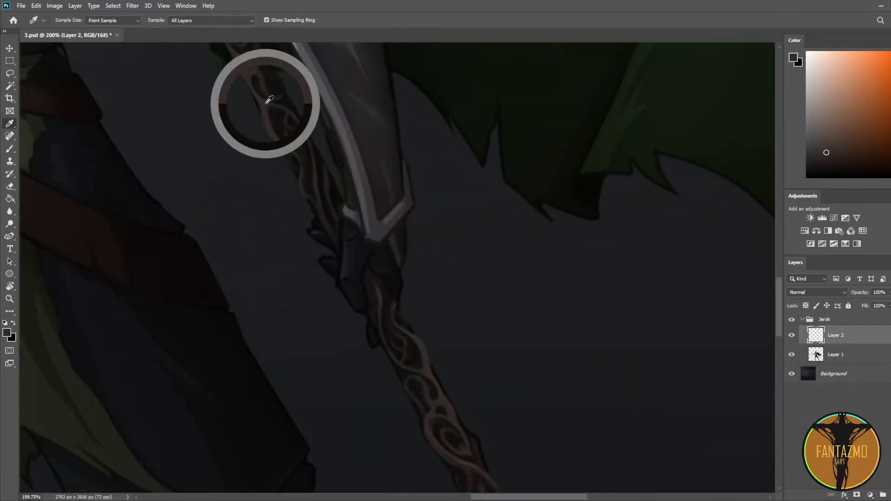
pyautogui.keyDown('alt'); pyautogui.click(320, 159); pyautogui.keyUp('alt')
pyautogui.moveTo(334, 181); pyautogui.dragTo(332, 175)
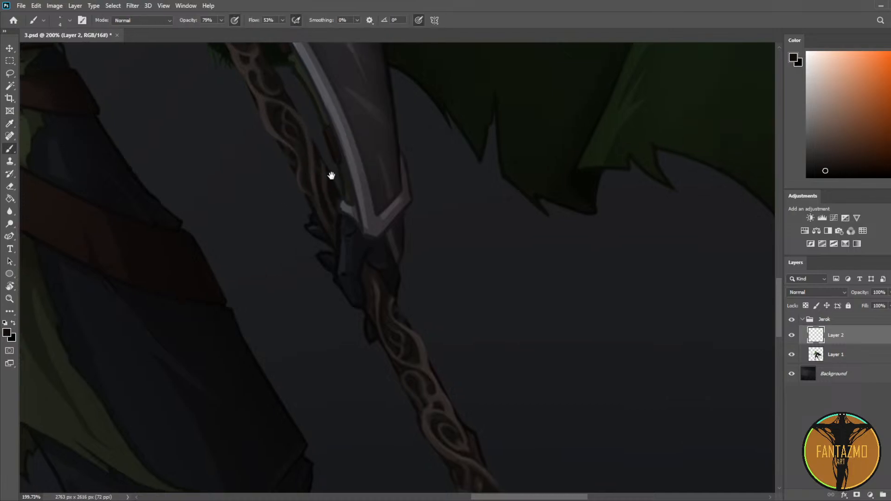
# Step: Retouch the carved ridges along the shaft's outer edge above the fingers with repeatedly sampled browns
pyautogui.keyDown('alt'); pyautogui.click(322, 195); pyautogui.keyUp('alt')
pyautogui.keyDown('alt'); pyautogui.click(322, 196); pyautogui.keyUp('alt')
pyautogui.keyDown('alt'); pyautogui.click(309, 194); pyautogui.keyUp('alt')
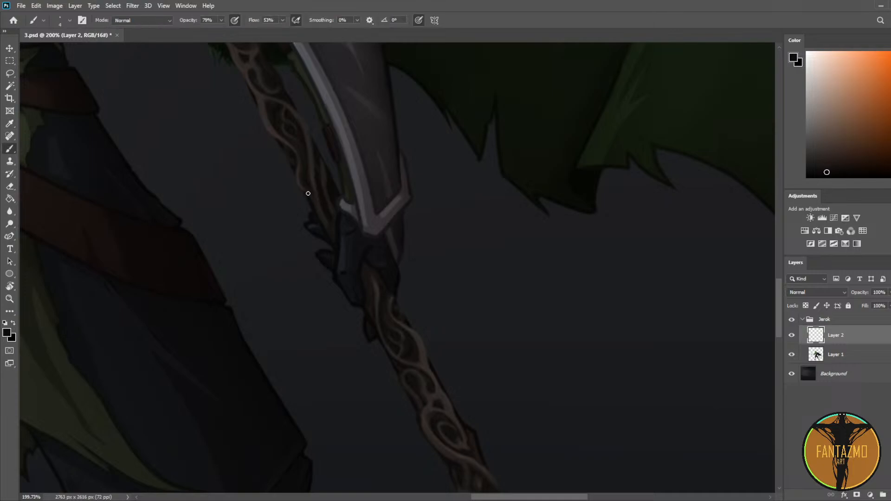
pyautogui.keyDown('alt'); pyautogui.click(289, 151); pyautogui.keyUp('alt')
pyautogui.keyDown('alt'); pyautogui.click(293, 156); pyautogui.keyUp('alt')
pyautogui.keyDown('alt'); pyautogui.click(292, 154); pyautogui.keyUp('alt')
pyautogui.keyDown('alt'); pyautogui.click(288, 151); pyautogui.keyUp('alt')
pyautogui.keyDown('alt'); pyautogui.click(284, 153); pyautogui.keyUp('alt')
pyautogui.keyDown('alt'); pyautogui.click(292, 151); pyautogui.keyUp('alt')
# Step: Flip the canvas view back and darken the gaps of the carving between the forearm guard and the shaft
pyautogui.scroll(-5, 290, 158)
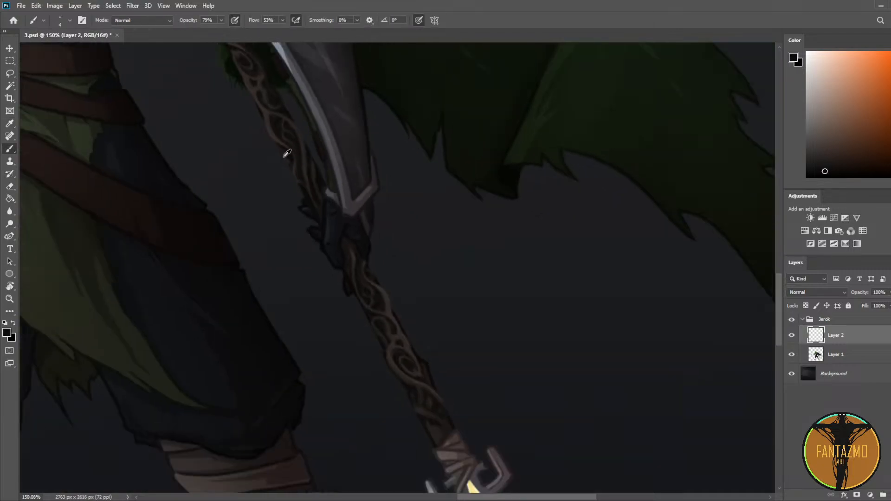
pyautogui.hotkey('ctrl', 'f')
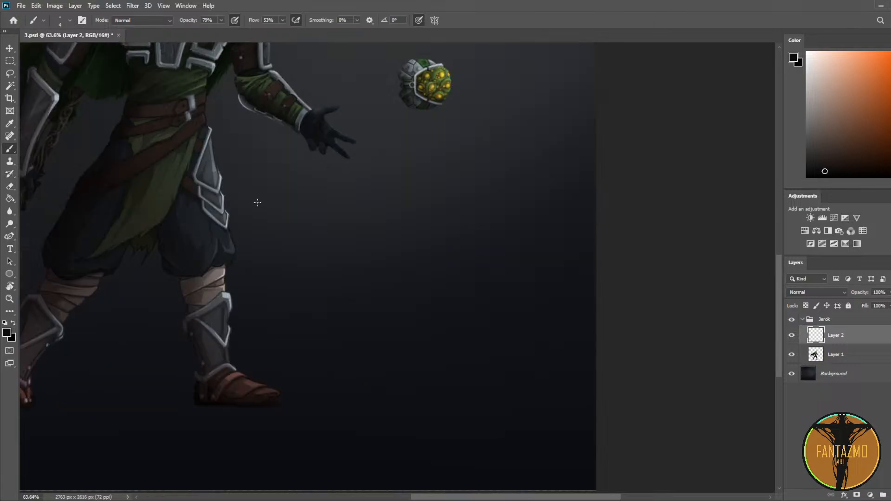
pyautogui.moveTo(259, 202); pyautogui.dragTo(458, 236)
pyautogui.scroll(9, 278, 181)
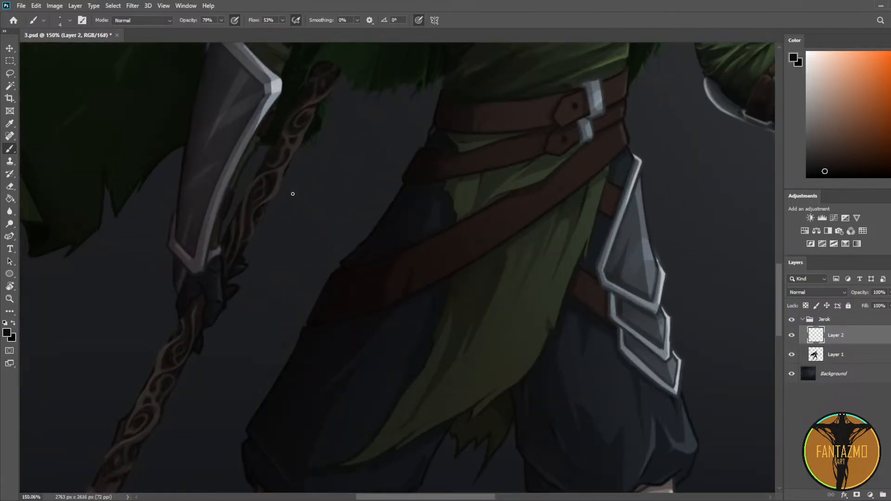
pyautogui.keyDown('alt'); pyautogui.click(241, 205); pyautogui.keyUp('alt')
pyautogui.keyDown('alt'); pyautogui.click(234, 217); pyautogui.keyUp('alt')
pyautogui.keyDown('alt'); pyautogui.click(231, 238); pyautogui.keyUp('alt')
# Step: Shade the shaft where it enters the gloved hand with sampled dark browns
pyautogui.scroll(2, 243, 214)
pyautogui.scroll(1, 279, 164)
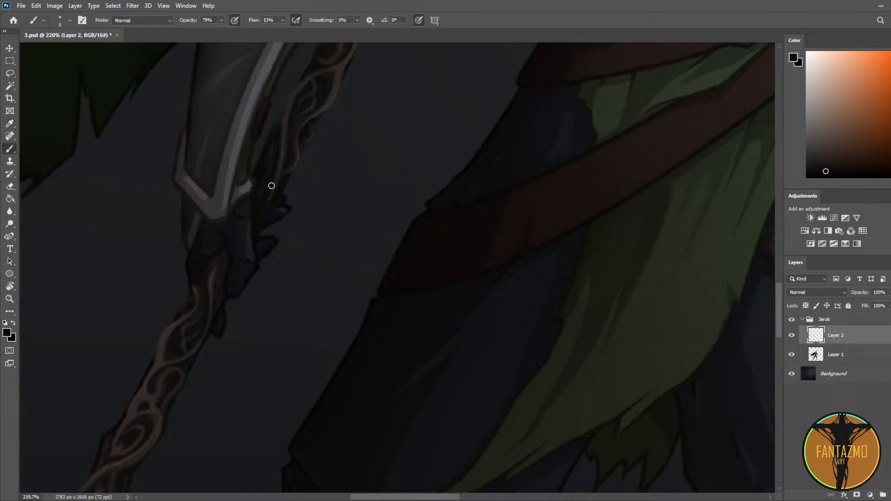
pyautogui.keyDown('alt'); pyautogui.click(256, 171); pyautogui.keyUp('alt')
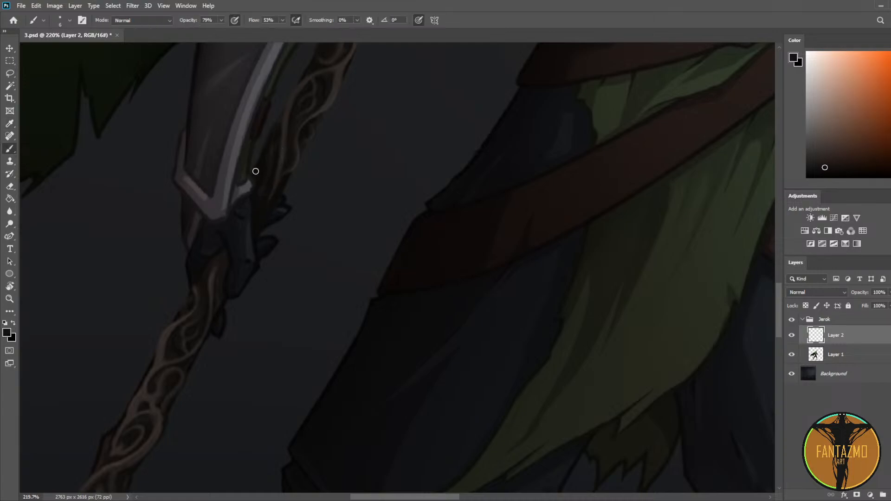
pyautogui.keyDown('alt'); pyautogui.click(267, 198); pyautogui.keyUp('alt')
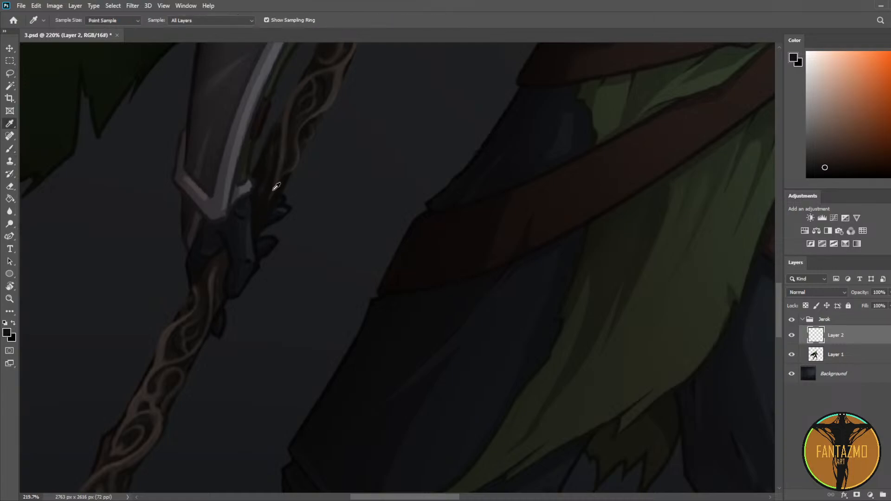
pyautogui.keyDown('alt'); pyautogui.click(263, 213); pyautogui.keyUp('alt')
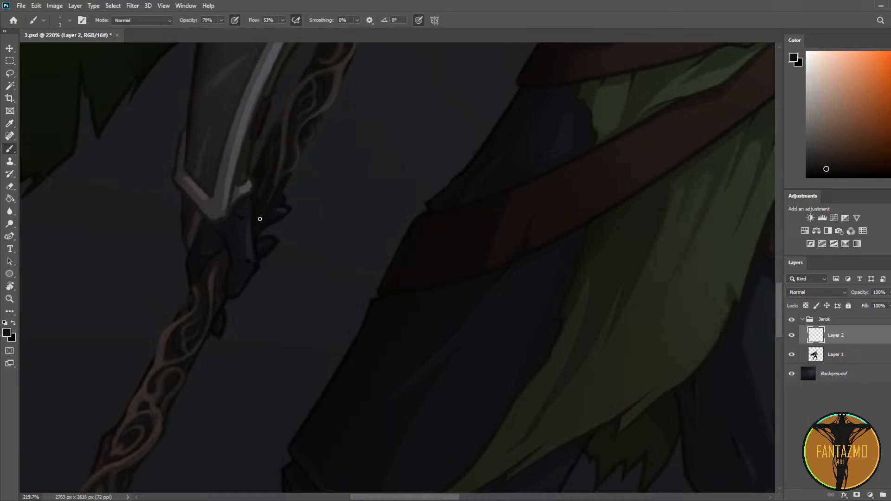
# Step: Define the carving's strands and shadows from beside the bracer down to the fingers with sampled browns
pyautogui.keyDown('alt'); pyautogui.click(270, 151); pyautogui.keyUp('alt')
pyautogui.keyDown('alt'); pyautogui.click(269, 161); pyautogui.keyUp('alt')
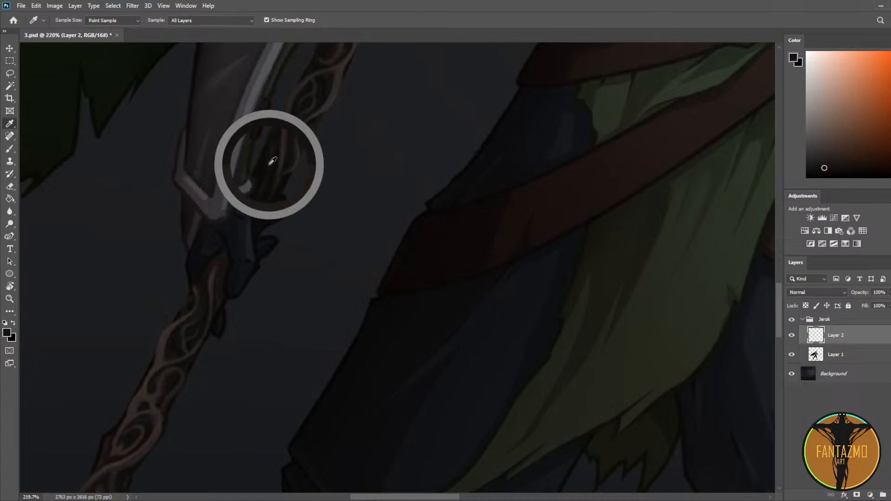
pyautogui.keyDown('alt'); pyautogui.click(288, 106); pyautogui.keyUp('alt')
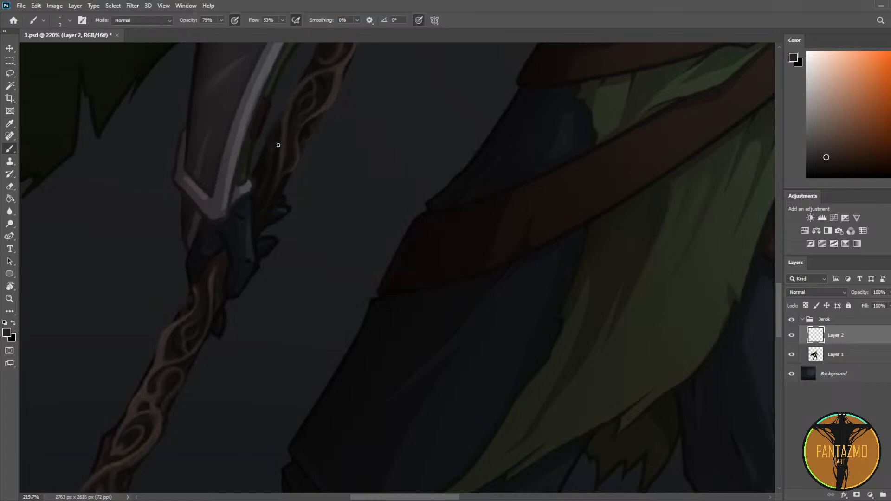
pyautogui.keyDown('alt'); pyautogui.click(270, 162); pyautogui.keyUp('alt')
pyautogui.keyDown('alt'); pyautogui.click(273, 149); pyautogui.keyUp('alt')
pyautogui.keyDown('alt'); pyautogui.click(263, 172); pyautogui.keyUp('alt')
pyautogui.keyDown('alt'); pyautogui.click(271, 207); pyautogui.keyUp('alt')
pyautogui.keyDown('alt'); pyautogui.click(274, 197); pyautogui.keyUp('alt')
# Step: Flip the canvas view horizontally and examine the reworked staff on the whole figure and close up
pyautogui.scroll(-11, 314, 161)
pyautogui.hotkey('ctrl', 'shift', 'h')
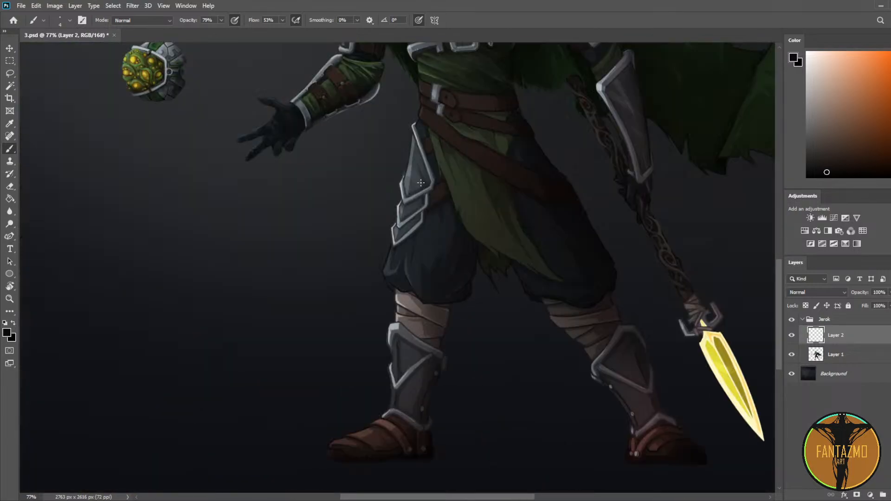
pyautogui.scroll(-4, 425, 193)
pyautogui.scroll(-2, 553, 247)
pyautogui.scroll(4, 538, 244)
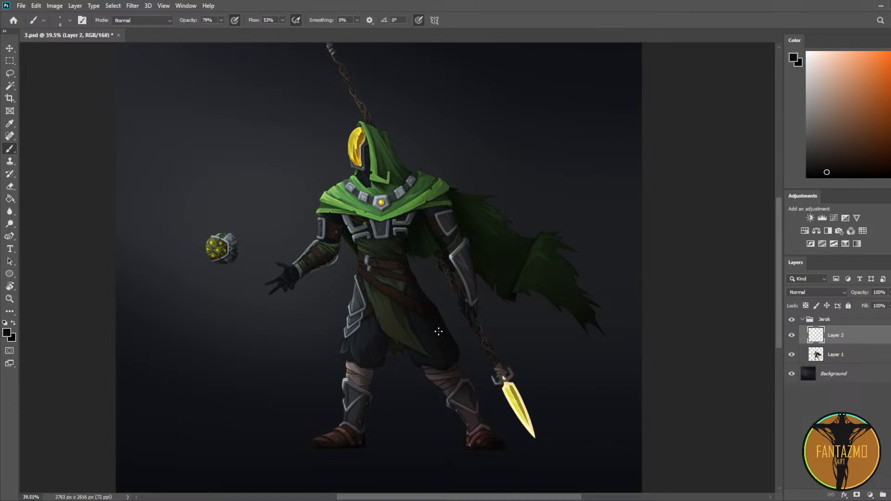
pyautogui.scroll(14, 437, 334)
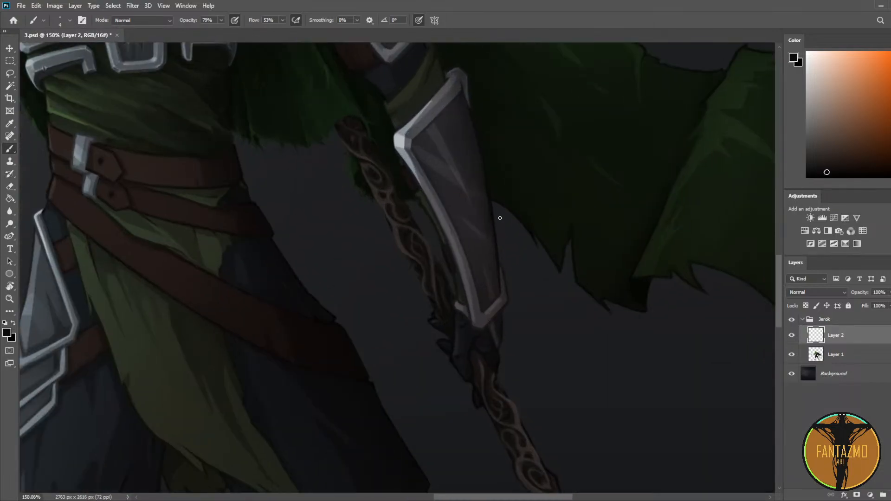
# Step: Add a new layer and glaze the staff's upper end with a sampled dark brown using an enlarged brush
pyautogui.moveTo(500, 218); pyautogui.dragTo(576, 264)
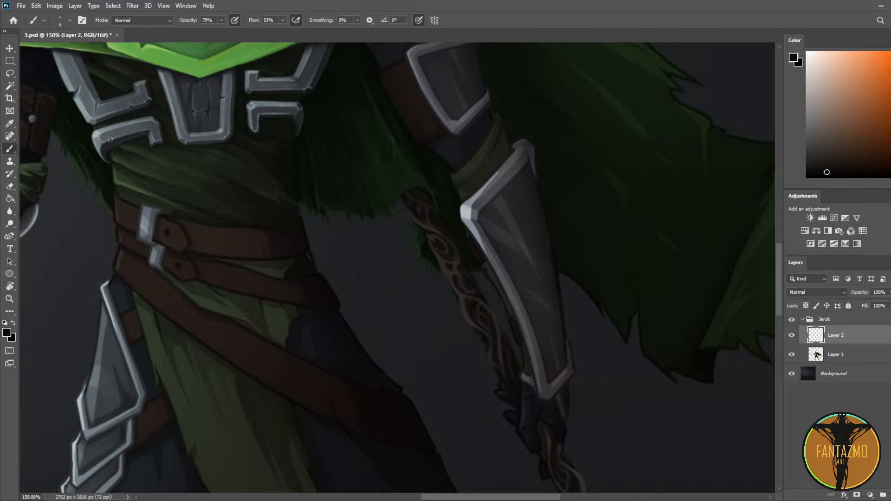
pyautogui.hotkey('ctrl', 'alt', 'shift', 'n')
pyautogui.scroll(3, 494, 113)
pyautogui.press('i')
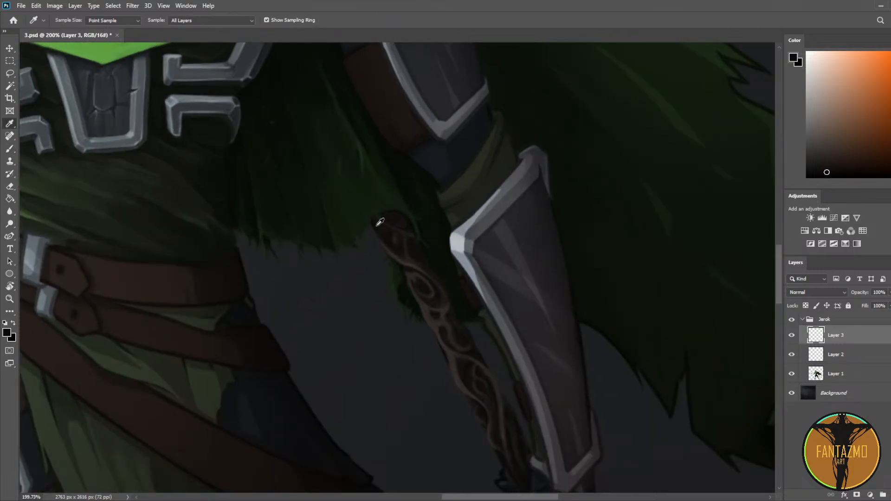
pyautogui.click(381, 222)
pyautogui.press('b')
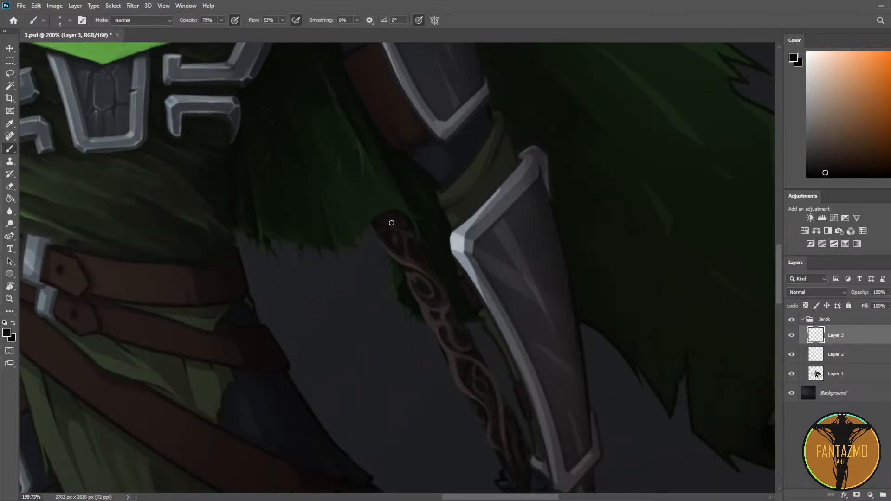
pyautogui.press(']')
pyautogui.press(']')
pyautogui.press(']')
pyautogui.press(']')
pyautogui.press(']')
pyautogui.press(']')
pyautogui.moveTo(393, 225)
pyautogui.mouseDown()
pyautogui.moveTo(408, 253)
pyautogui.moveTo(394, 223)
pyautogui.moveTo(402, 238)
pyautogui.mouseUp()
pyautogui.press('[')
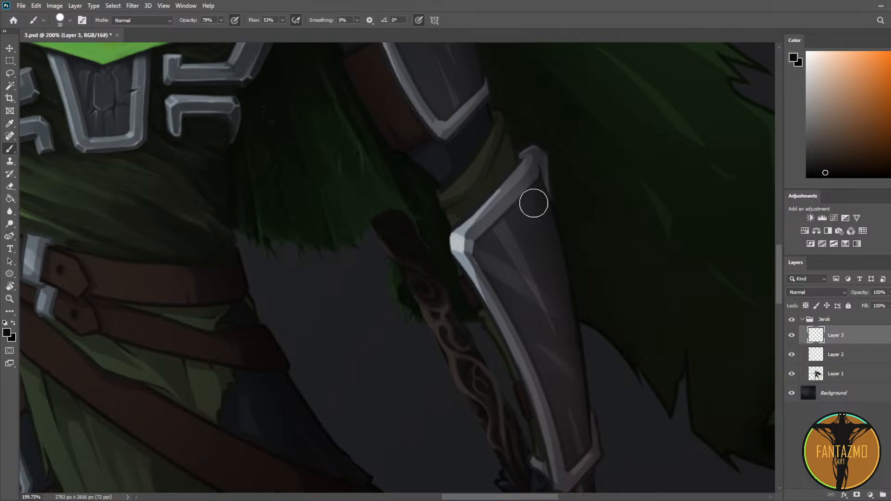
# Step: Shade the upper staff with a darker brown and erase the excess over the carved strands and outside edges
pyautogui.press('e')
pyautogui.click(850, 175)
pyautogui.press('b')
pyautogui.moveTo(399, 231); pyautogui.dragTo(436, 308)
pyautogui.press('e')
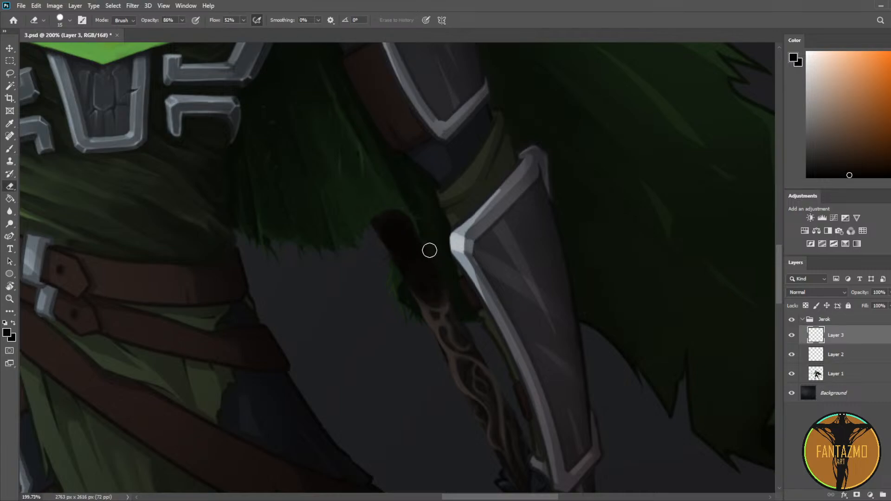
pyautogui.moveTo(441, 273)
pyautogui.mouseDown()
pyautogui.moveTo(406, 271)
pyautogui.moveTo(435, 309)
pyautogui.moveTo(389, 233)
pyautogui.moveTo(433, 306)
pyautogui.moveTo(394, 224)
pyautogui.moveTo(447, 319)
pyautogui.moveTo(384, 230)
pyautogui.moveTo(409, 286)
pyautogui.moveTo(380, 238)
pyautogui.moveTo(393, 233)
pyautogui.moveTo(419, 280)
pyautogui.moveTo(380, 220)
pyautogui.mouseUp()
pyautogui.press('b')
pyautogui.press('[')
pyautogui.press('[')
pyautogui.press('[')
pyautogui.press('[')
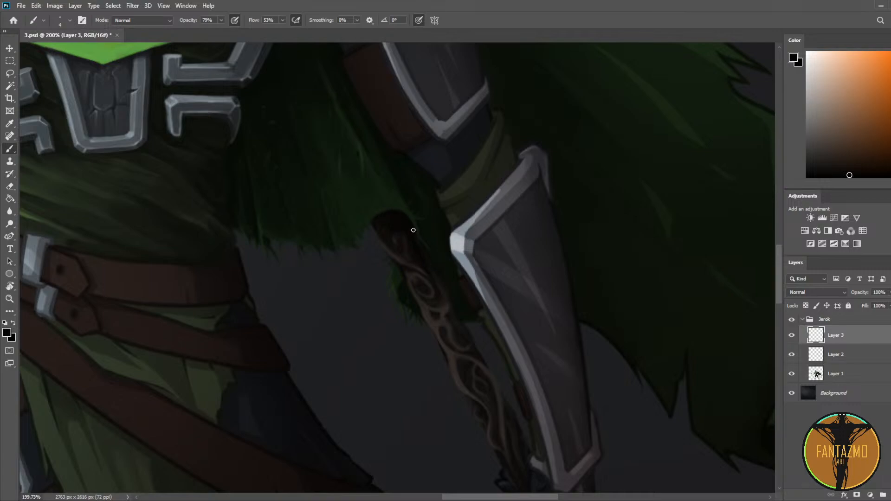
# Step: Refine the dark rim and carved strands at the staff's upper tip with a fine brush and sampled browns
pyautogui.press('e')
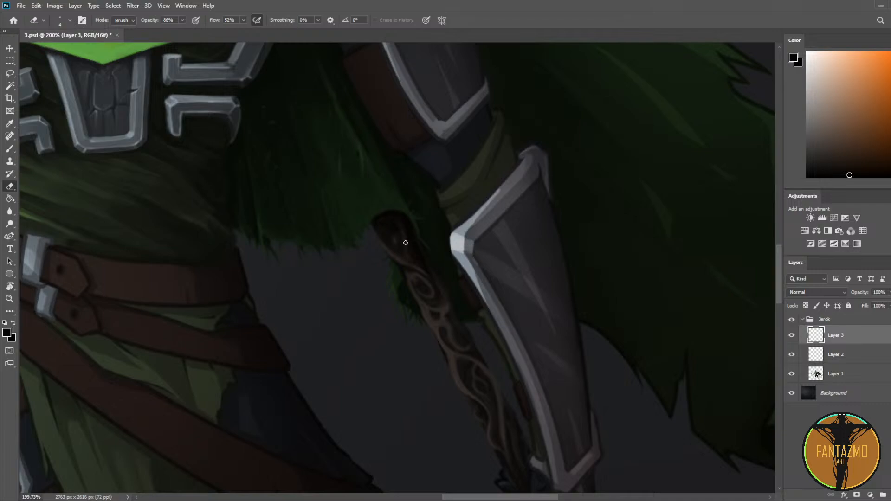
pyautogui.press('b')
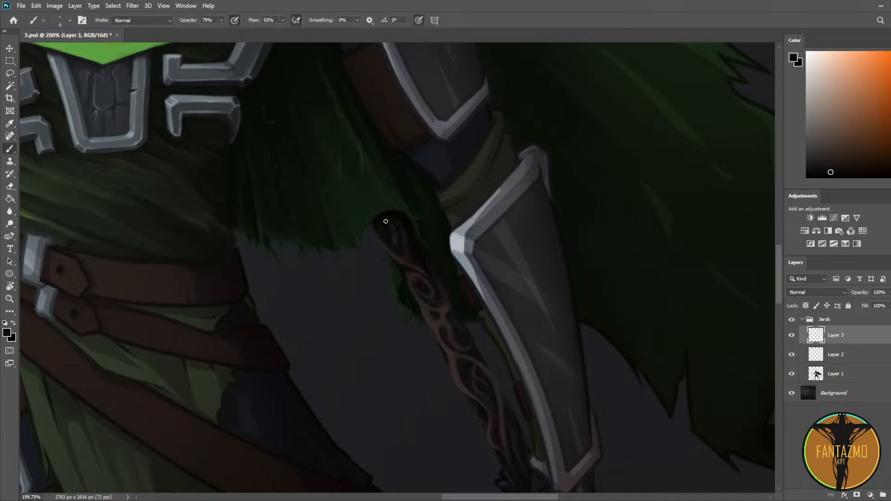
pyautogui.keyDown('alt'); pyautogui.click(402, 230); pyautogui.keyUp('alt')
pyautogui.keyDown('alt'); pyautogui.click(398, 228); pyautogui.keyUp('alt')
pyautogui.keyDown('alt'); pyautogui.click(396, 222); pyautogui.keyUp('alt')
pyautogui.keyDown('alt'); pyautogui.click(383, 227); pyautogui.keyUp('alt')
# Step: Soften the carving below the staff's upper tip with a broad dark brown glaze and erase its excess
pyautogui.press(']')
pyautogui.press(']')
pyautogui.press(']')
pyautogui.press(']')
pyautogui.press(']')
pyautogui.press(']')
pyautogui.press(']')
pyautogui.press(']')
pyautogui.press(']')
pyautogui.moveTo(405, 260); pyautogui.dragTo(402, 255)
pyautogui.press('e')
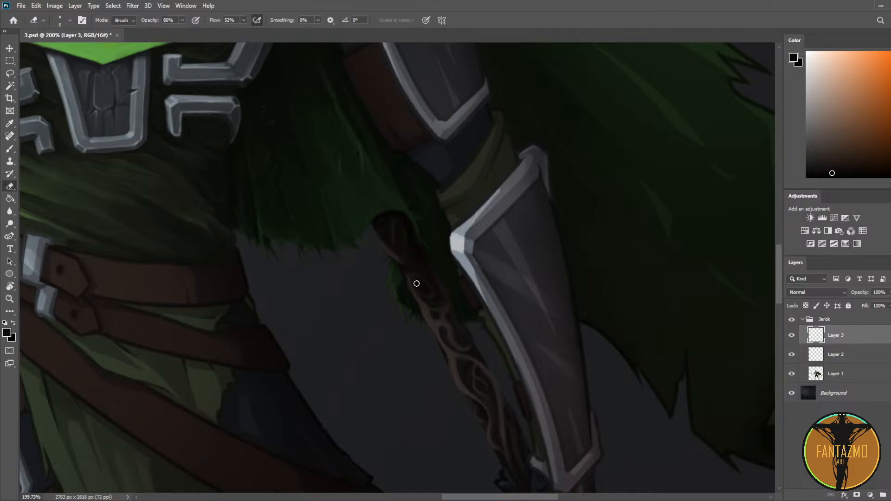
# Step: Examine the darkened staff on the whole figure in the mirrored and the normal canvas view
pyautogui.scroll(-6, 466, 192)
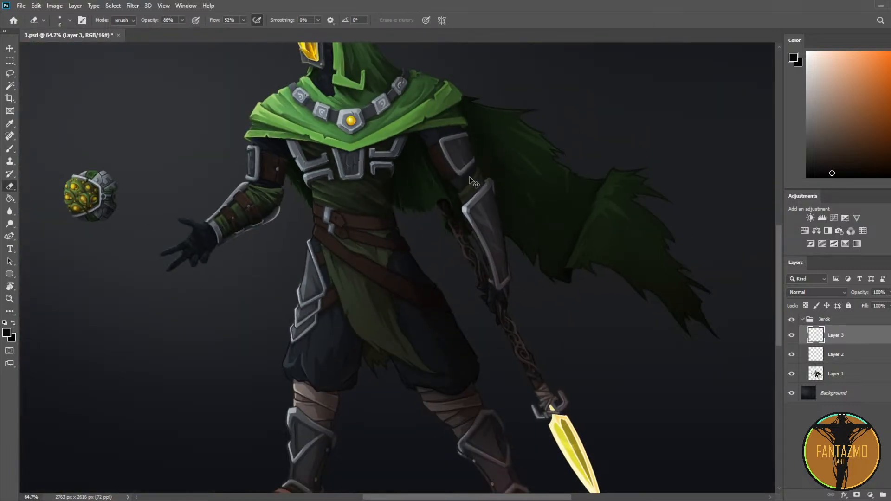
pyautogui.hotkey('ctrl', 'shift', 'h')
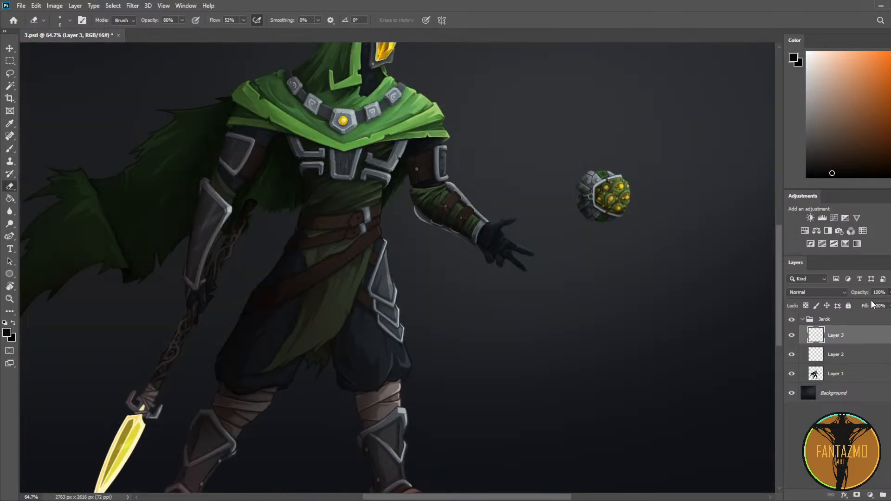
pyautogui.moveTo(868, 301); pyautogui.dragTo(890, 300)
pyautogui.hotkey('ctrl', 'shift', 'h')
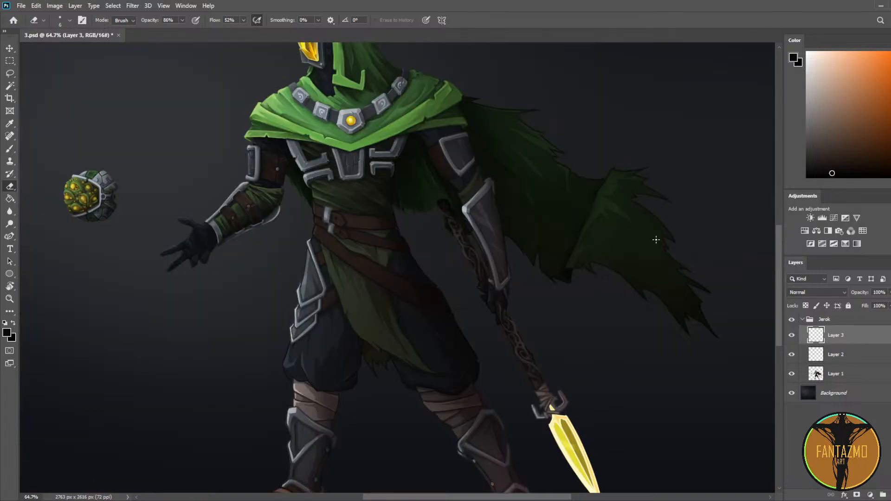
pyautogui.scroll(4, 546, 227)
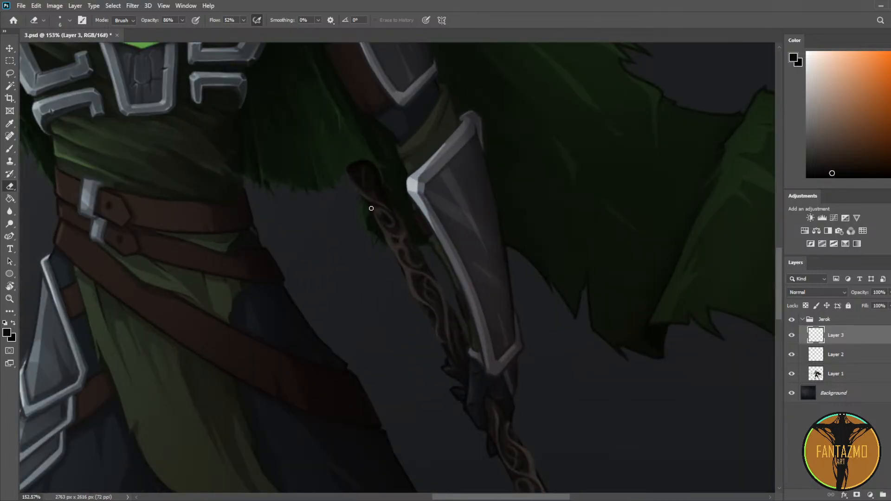
# Step: Merge Layer 3, Layer 2 and Layer 1 into a single layer
pyautogui.press(']')
pyautogui.press(']')
pyautogui.press(']')
pyautogui.press(']')
pyautogui.keyDown('shift'); pyautogui.click(841, 374); pyautogui.keyUp('shift')
pyautogui.hotkey('ctrl', 'e')
# Step: Paint carved strands on the staff's upper tip with sampled lighter and darker browns
pyautogui.scroll(2, 310, 169)
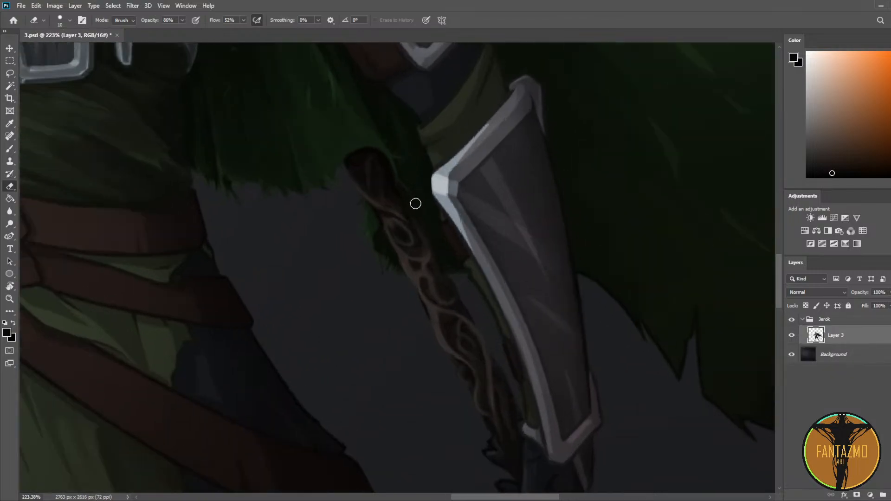
pyautogui.press('i')
pyautogui.click(365, 192)
pyautogui.press('b')
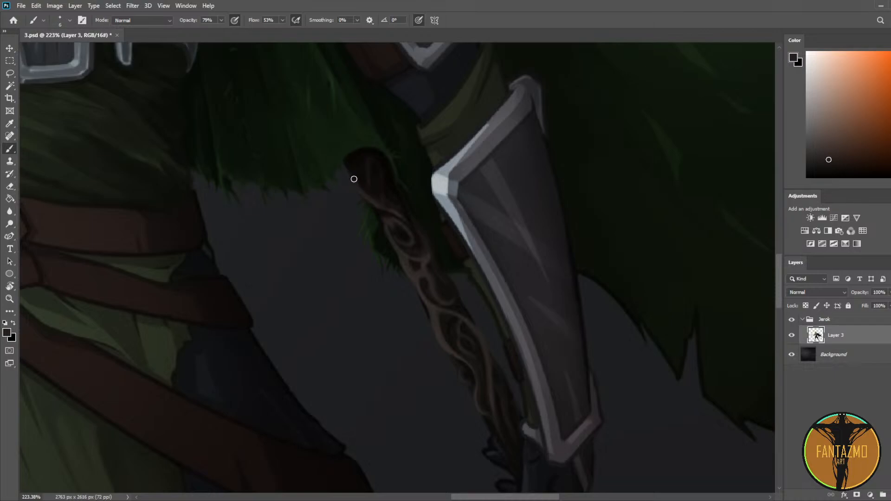
pyautogui.press('i')
pyautogui.click(365, 154)
pyautogui.press('b')
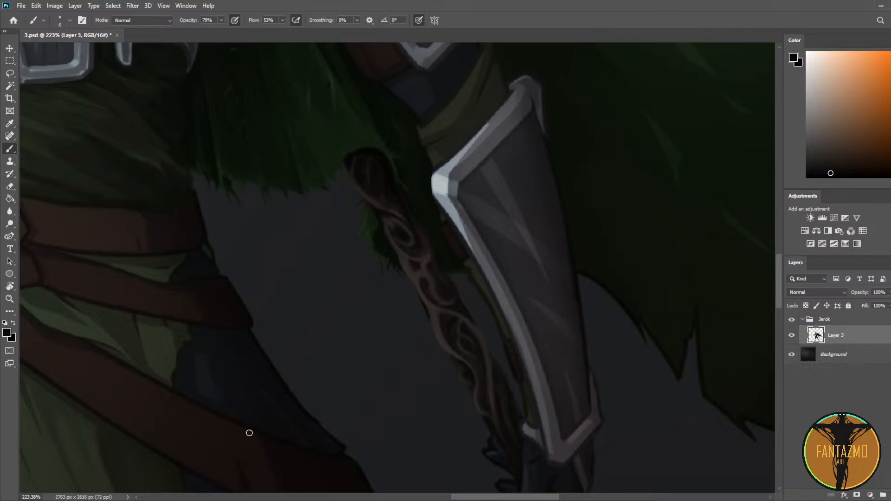
# Step: Clean up the staff's edge and the strands just below the upper tip with sampled browns
pyautogui.keyDown('alt'); pyautogui.click(370, 159); pyautogui.keyUp('alt')
pyautogui.keyDown('alt'); pyautogui.click(407, 204); pyautogui.keyUp('alt')
pyautogui.keyDown('alt'); pyautogui.click(407, 199); pyautogui.keyUp('alt')
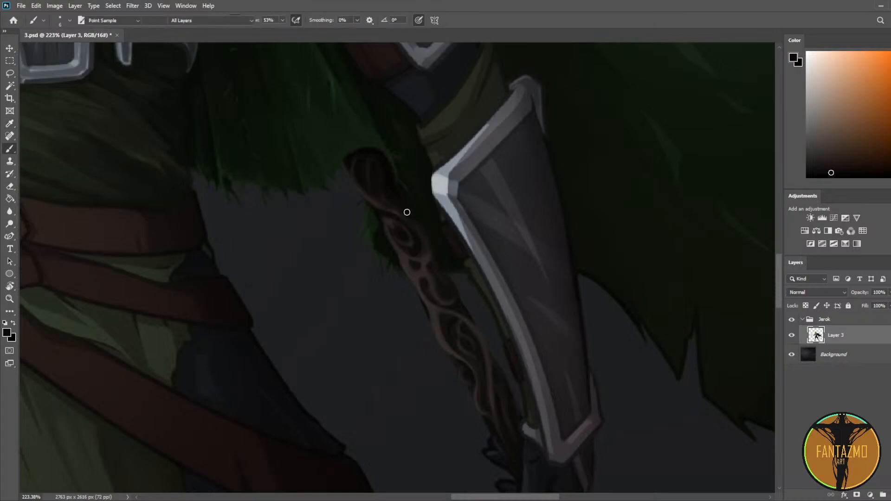
pyautogui.keyDown('alt'); pyautogui.click(371, 171); pyautogui.keyUp('alt')
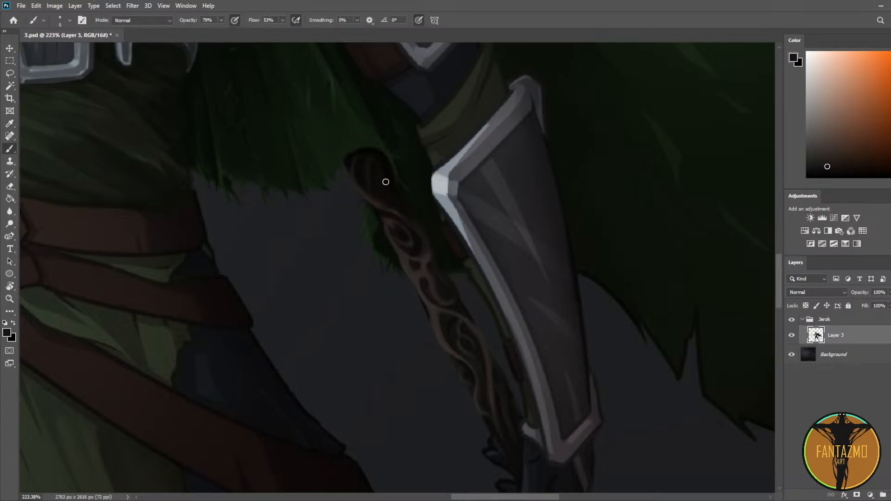
pyautogui.keyDown('alt'); pyautogui.click(388, 182); pyautogui.keyUp('alt')
# Step: Define the strands and dark gaps of the carving beside the upper part of the forearm guard
pyautogui.keyDown('alt'); pyautogui.click(446, 292); pyautogui.keyUp('alt')
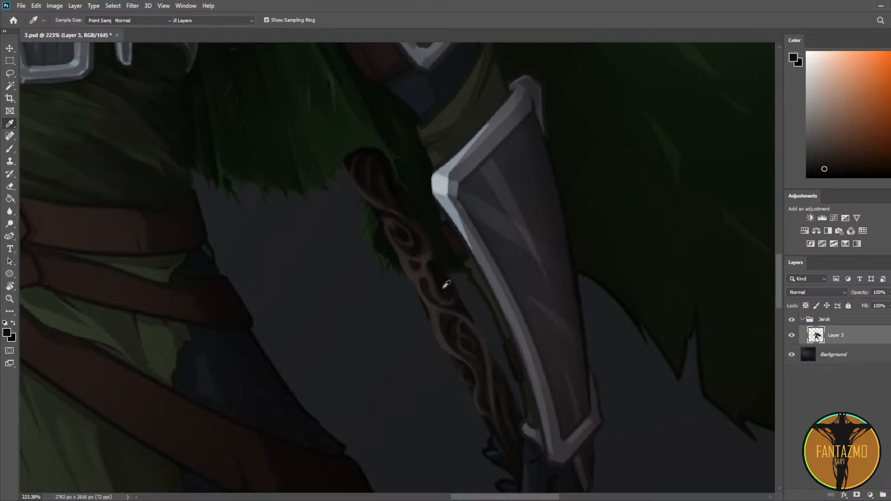
pyautogui.keyDown('alt'); pyautogui.click(432, 264); pyautogui.keyUp('alt')
pyautogui.keyDown('alt'); pyautogui.click(448, 286); pyautogui.keyUp('alt')
pyautogui.keyDown('alt'); pyautogui.click(436, 275); pyautogui.keyUp('alt')
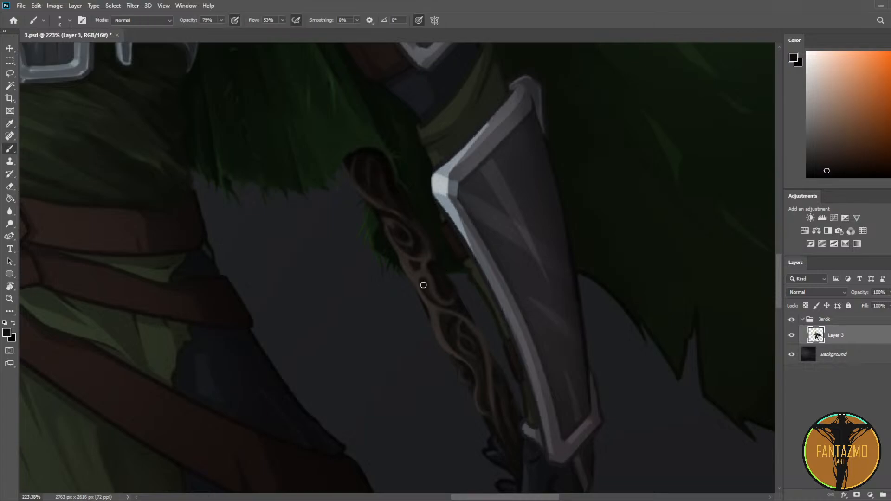
pyautogui.keyDown('alt'); pyautogui.click(427, 286); pyautogui.keyUp('alt')
pyautogui.keyDown('alt'); pyautogui.click(423, 272); pyautogui.keyUp('alt')
pyautogui.keyDown('alt'); pyautogui.click(421, 272); pyautogui.keyUp('alt')
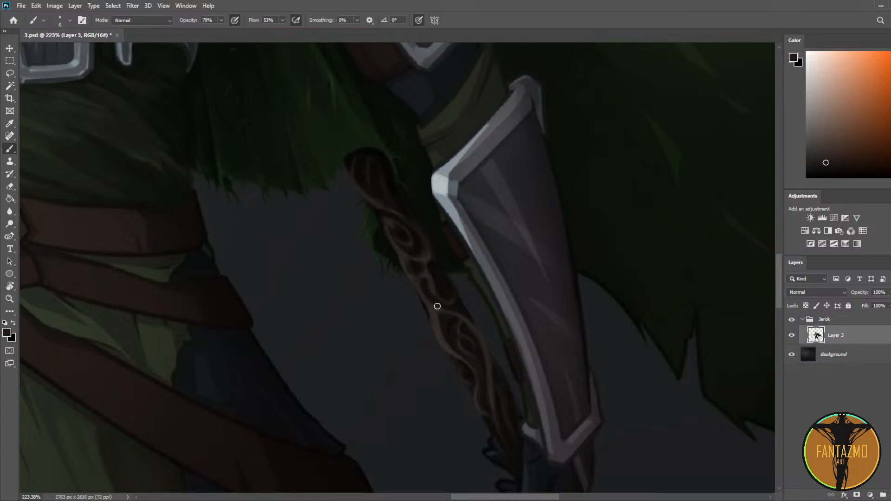
pyautogui.keyDown('alt'); pyautogui.click(425, 284); pyautogui.keyUp('alt')
# Step: Refine the crossing strands and gaps of the carving beside the middle of the forearm guard
pyautogui.moveTo(437, 299); pyautogui.dragTo(408, 243)
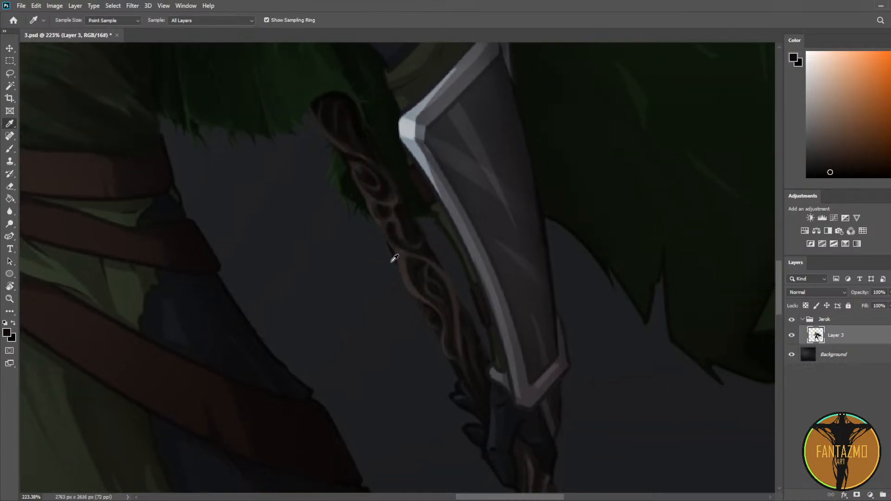
pyautogui.keyDown('alt'); pyautogui.click(415, 263); pyautogui.keyUp('alt')
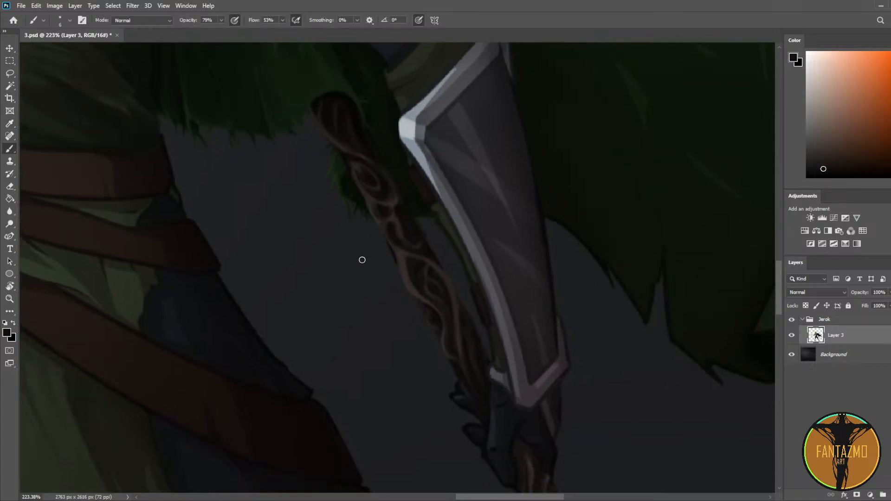
pyautogui.keyDown('alt'); pyautogui.click(405, 283); pyautogui.keyUp('alt')
pyautogui.keyDown('alt'); pyautogui.click(395, 239); pyautogui.keyUp('alt')
pyautogui.moveTo(400, 251); pyautogui.dragTo(411, 274)
pyautogui.keyDown('alt'); pyautogui.click(410, 266); pyautogui.keyUp('alt')
pyautogui.keyDown('alt'); pyautogui.click(410, 252); pyautogui.keyUp('alt')
pyautogui.keyDown('alt'); pyautogui.click(391, 229); pyautogui.keyUp('alt')
# Step: Touch up the carving's gaps beside the lower forearm guard and save the document
pyautogui.moveTo(404, 247); pyautogui.dragTo(396, 152)
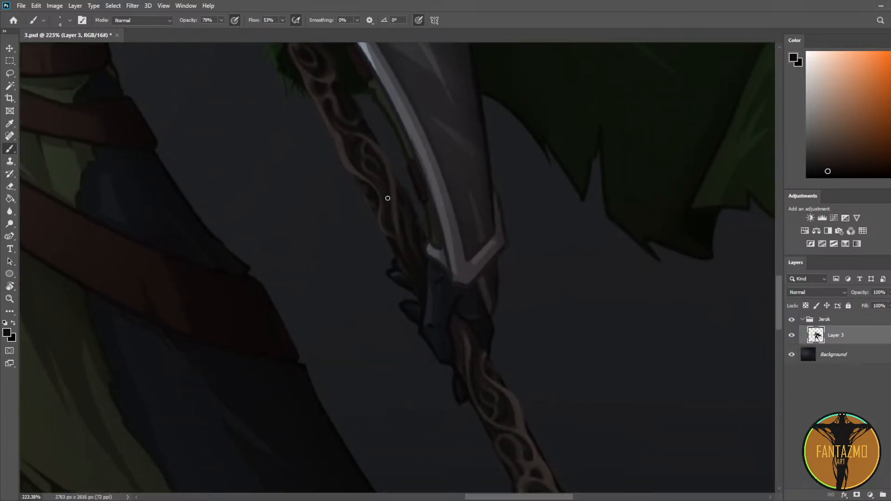
pyautogui.keyDown('alt'); pyautogui.click(372, 184); pyautogui.keyUp('alt')
pyautogui.hotkey('ctrl', 's')
pyautogui.moveTo(432, 259)
pyautogui.mouseDown()
pyautogui.moveTo(392, 229)
pyautogui.moveTo(405, 231)
pyautogui.moveTo(414, 274)
pyautogui.moveTo(405, 257)
pyautogui.mouseUp()
pyautogui.keyDown('alt'); pyautogui.click(362, 181); pyautogui.keyUp('alt')
# Step: Darken the shaft where it emerges below the gloved hand with a sampled dark brown
pyautogui.press(']')
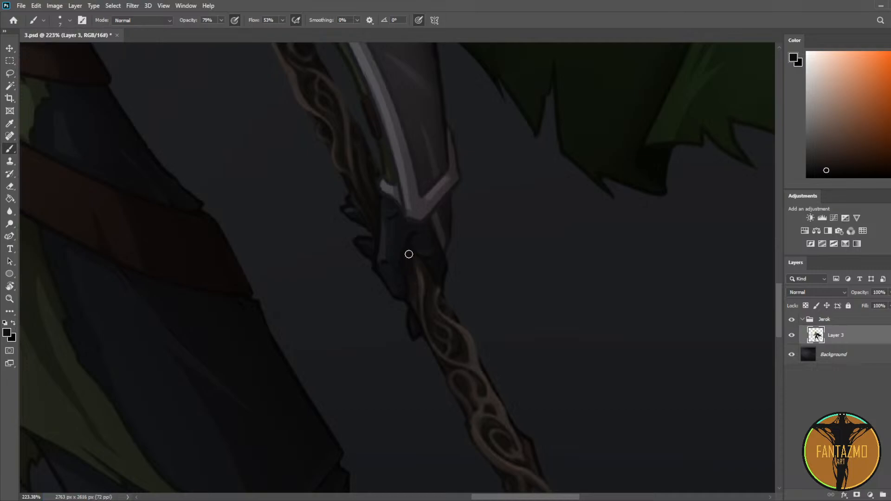
pyautogui.keyDown('alt'); pyautogui.click(367, 191); pyautogui.keyUp('alt')
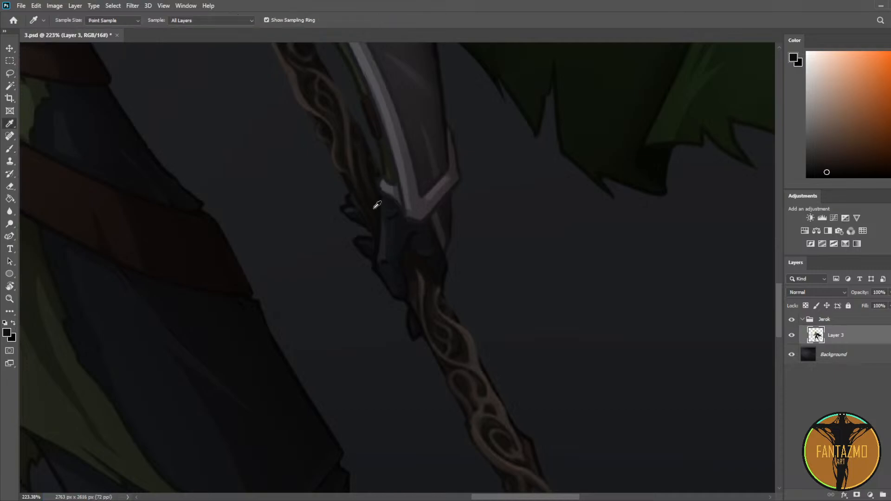
pyautogui.moveTo(408, 257)
pyautogui.mouseDown()
pyautogui.moveTo(411, 300)
pyautogui.moveTo(421, 268)
pyautogui.moveTo(425, 275)
pyautogui.moveTo(413, 302)
pyautogui.mouseUp()
pyautogui.moveTo(411, 223)
pyautogui.mouseDown()
pyautogui.moveTo(457, 386)
pyautogui.moveTo(413, 235)
pyautogui.moveTo(388, 201)
pyautogui.mouseUp()
pyautogui.press('i')
pyautogui.click(404, 239)
pyautogui.press('b')
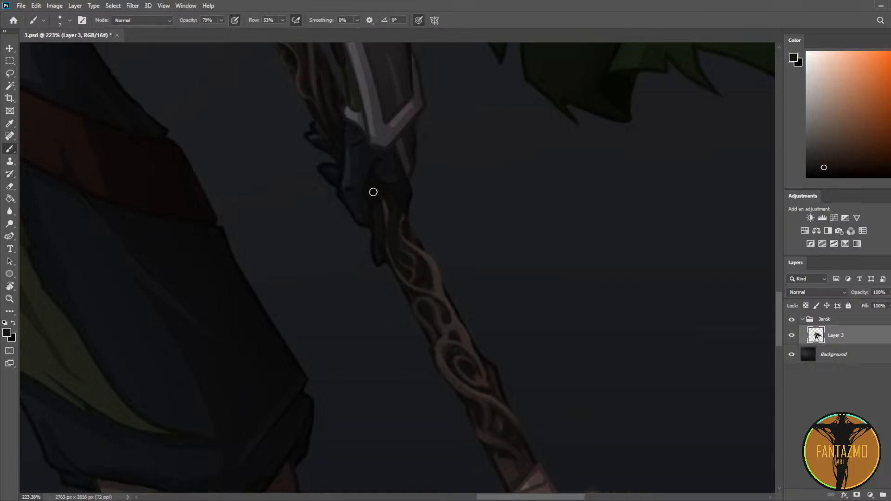
# Step: Repaint the carved strands on the shaft directly below the gloved hand, undoing one stroke and redrawing it
pyautogui.press('i')
pyautogui.click(390, 209)
pyautogui.press('b')
pyautogui.keyDown('alt'); pyautogui.click(403, 265); pyautogui.keyUp('alt')
pyautogui.press('i')
pyautogui.keyDown('alt'); pyautogui.click(393, 248); pyautogui.keyUp('alt')
pyautogui.keyDown('alt'); pyautogui.click(378, 196); pyautogui.keyUp('alt')
pyautogui.moveTo(376, 216)
pyautogui.mouseDown()
pyautogui.moveTo(382, 246)
pyautogui.moveTo(375, 191)
pyautogui.mouseUp()
pyautogui.hotkey('ctrl', 'z')
pyautogui.moveTo(382, 249); pyautogui.dragTo(377, 182)
# Step: Define the looping strand and its shadows on the shaft below the hand with sampled light and dark browns
pyautogui.keyDown('alt'); pyautogui.click(376, 188); pyautogui.keyUp('alt')
pyautogui.keyDown('alt'); pyautogui.click(388, 195); pyautogui.keyUp('alt')
pyautogui.keyDown('alt'); pyautogui.click(379, 204); pyautogui.keyUp('alt')
pyautogui.keyDown('alt'); pyautogui.click(373, 184); pyautogui.keyUp('alt')
pyautogui.keyDown('alt'); pyautogui.click(405, 216); pyautogui.keyUp('alt')
pyautogui.keyDown('alt'); pyautogui.click(395, 192); pyautogui.keyUp('alt')
pyautogui.keyDown('alt'); pyautogui.click(402, 233); pyautogui.keyUp('alt')
pyautogui.keyDown('alt'); pyautogui.click(385, 239); pyautogui.keyUp('alt')
pyautogui.keyDown('alt'); pyautogui.click(380, 216); pyautogui.keyUp('alt')
# Step: Examine the reworked staff against the whole figure and close up around the gloved hand
pyautogui.scroll(-5, 370, 193)
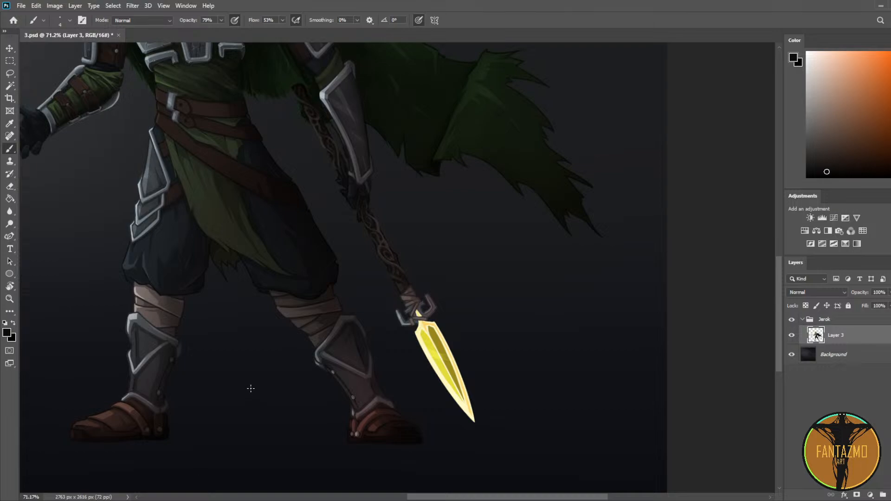
pyautogui.scroll(3, 333, 320)
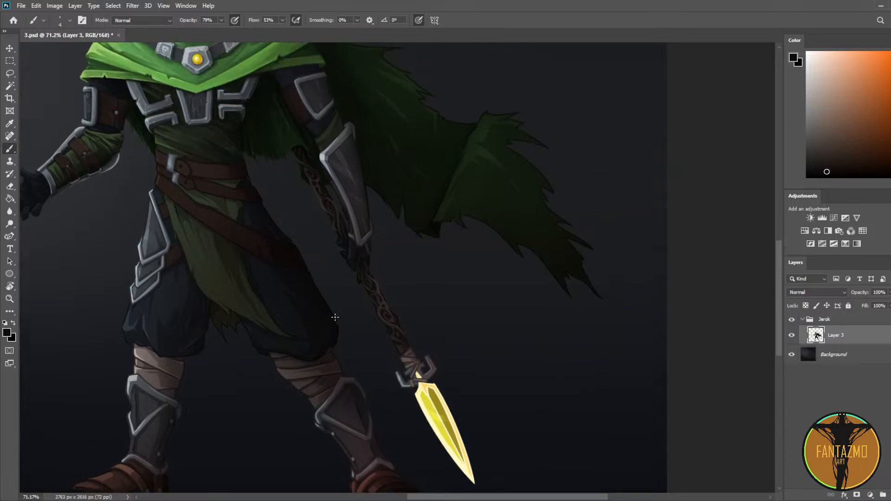
pyautogui.scroll(-6, 339, 309)
pyautogui.hotkey('ctrl', 'f')
pyautogui.moveTo(269, 292); pyautogui.dragTo(385, 264)
pyautogui.hotkey('ctrl', 'f')
pyautogui.scroll(4, 383, 258)
pyautogui.scroll(12, 457, 237)
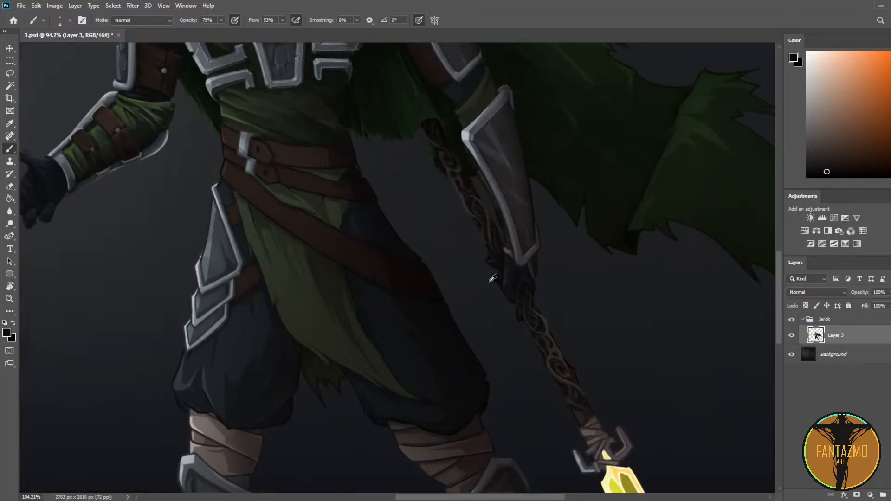
pyautogui.scroll(2, 466, 244)
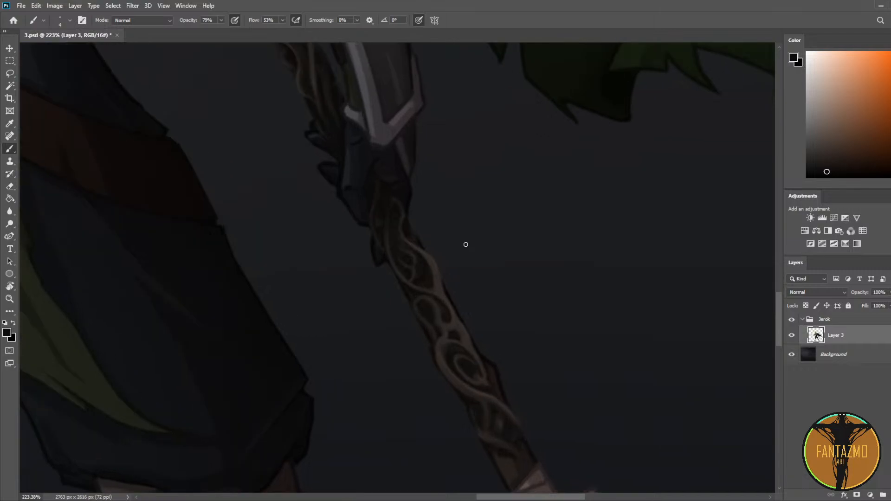
# Step: Deepen the shadows between the carving's strands around the hand with a slightly larger brush and sampled dark tones
pyautogui.press(']')
pyautogui.keyDown('alt'); pyautogui.click(342, 129); pyautogui.keyUp('alt')
pyautogui.keyDown('alt'); pyautogui.click(346, 134); pyautogui.keyUp('alt')
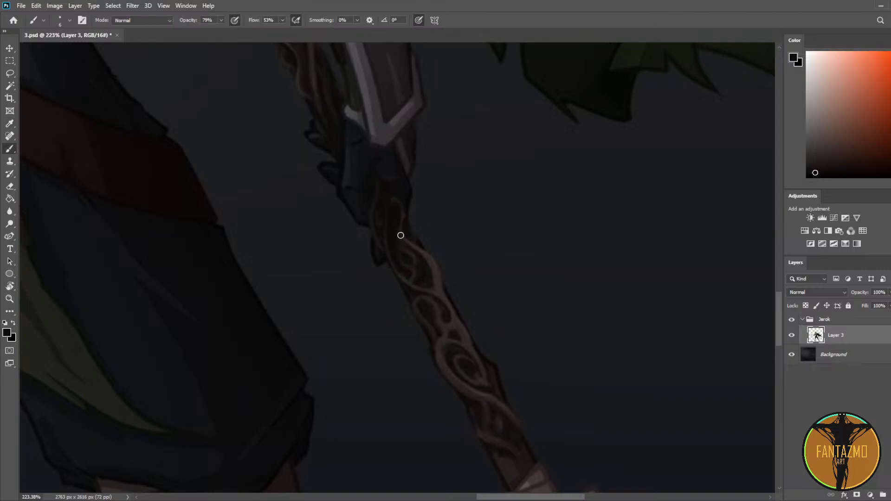
pyautogui.keyDown('alt'); pyautogui.click(400, 227); pyautogui.keyUp('alt')
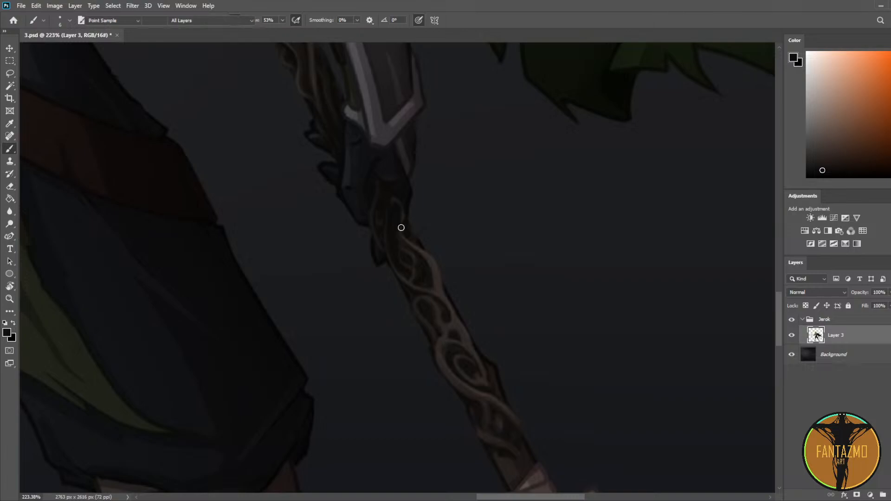
pyautogui.keyDown('alt'); pyautogui.click(414, 261); pyautogui.keyUp('alt')
pyautogui.keyDown('alt'); pyautogui.click(420, 274); pyautogui.keyUp('alt')
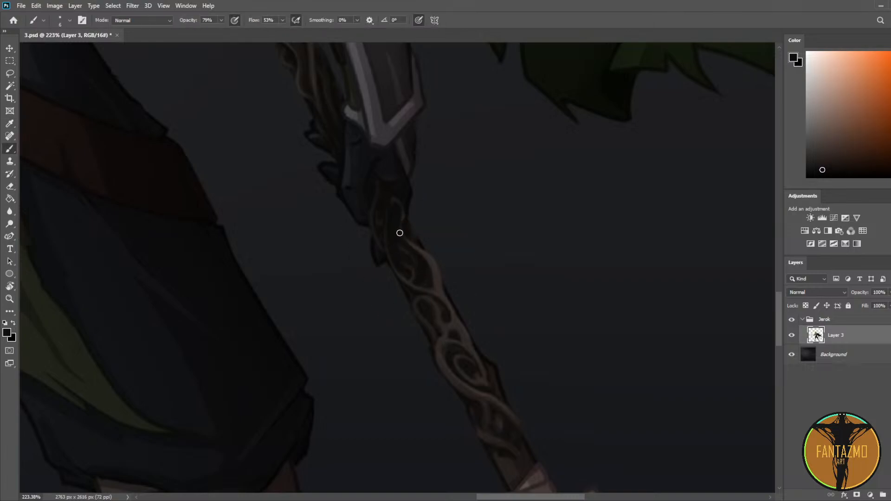
# Step: Sharpen the strands and dark edges of the shaft below the hand with sampled browns, varying the brush size
pyautogui.keyDown('alt'); pyautogui.click(416, 239); pyautogui.keyUp('alt')
pyautogui.press('[')
pyautogui.press('[')
pyautogui.press('[')
pyautogui.keyDown('alt'); pyautogui.click(399, 238); pyautogui.keyUp('alt')
pyautogui.keyDown('alt'); pyautogui.click(401, 206); pyautogui.keyUp('alt')
pyautogui.press(']')
pyautogui.press(']')
pyautogui.press(']')
pyautogui.press(']')
pyautogui.scroll(-2, 403, 181)
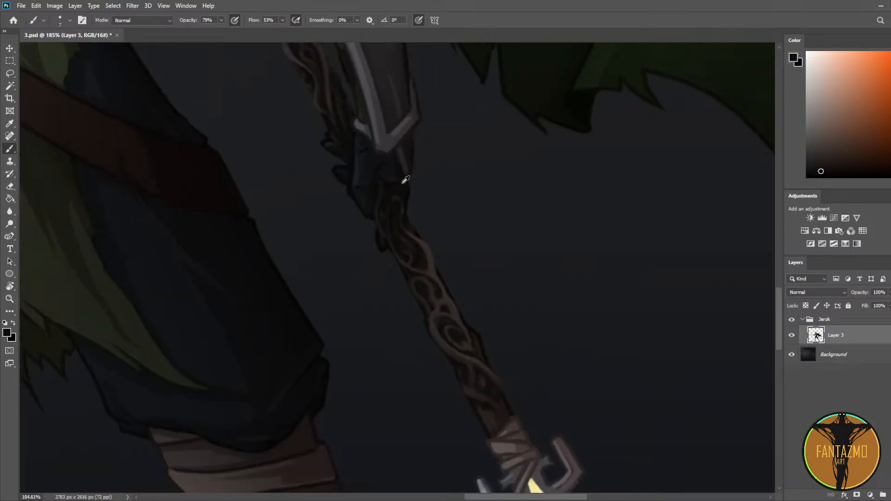
# Step: Shade the shaft just beneath the gloved hand with sampled dark browns, mirroring the canvas to check the form
pyautogui.click(841, 173)
pyautogui.keyDown('alt'); pyautogui.click(398, 213); pyautogui.keyUp('alt')
pyautogui.keyDown('alt'); pyautogui.click(400, 241); pyautogui.keyUp('alt')
pyautogui.scroll(-5, 311, 156)
pyautogui.scroll(-8, 334, 142)
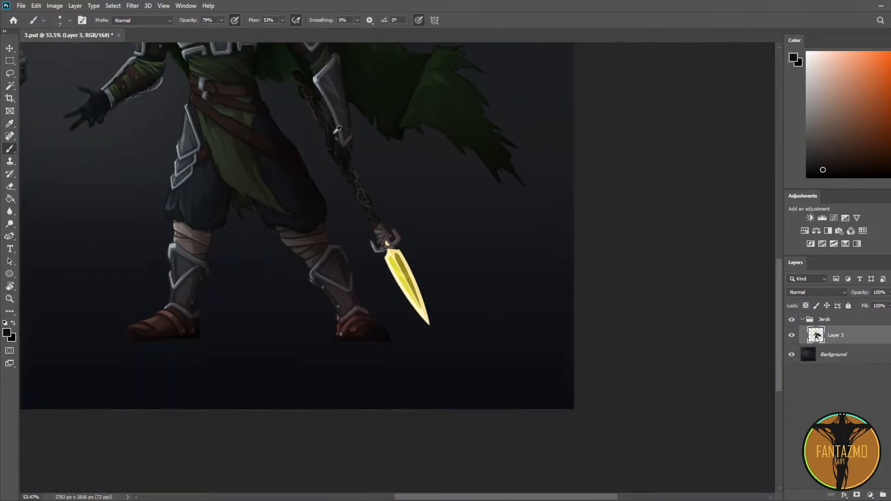
pyautogui.hotkey('ctrl', 'shift', 'h')
pyautogui.moveTo(237, 179); pyautogui.dragTo(428, 170)
pyautogui.scroll(12, 277, 155)
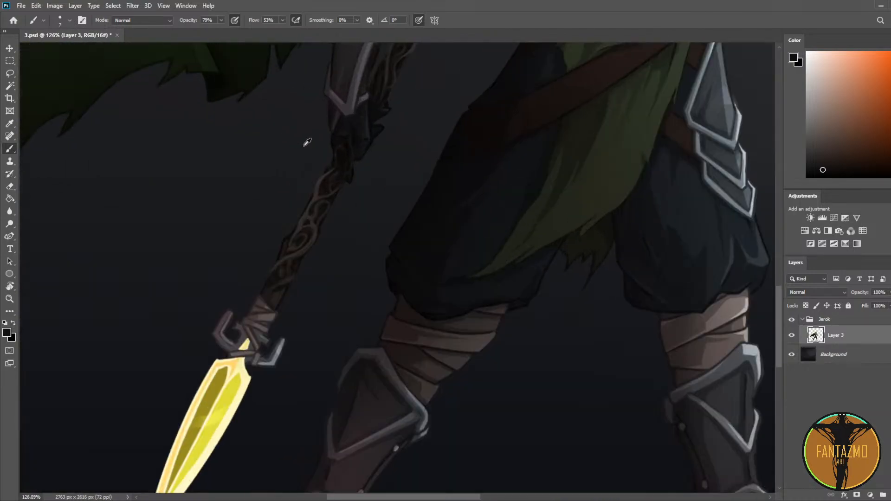
pyautogui.keyDown('alt'); pyautogui.click(348, 172); pyautogui.keyUp('alt')
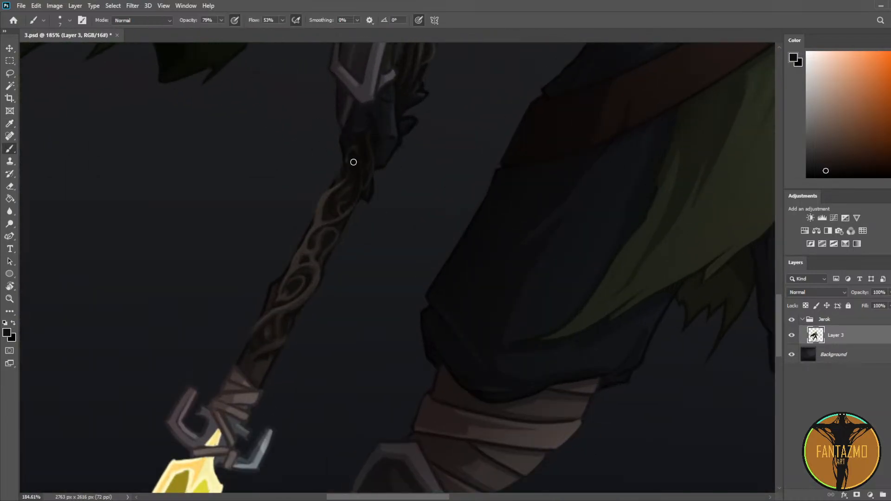
pyautogui.keyDown('alt'); pyautogui.click(350, 184); pyautogui.keyUp('alt')
# Step: Mirror the canvas back and rework the strands on the shaft's lower end above the wrapping with sampled browns
pyautogui.scroll(-8, 398, 119)
pyautogui.hotkey('ctrl', 'shift', 'h')
pyautogui.moveTo(625, 163); pyautogui.dragTo(377, 172)
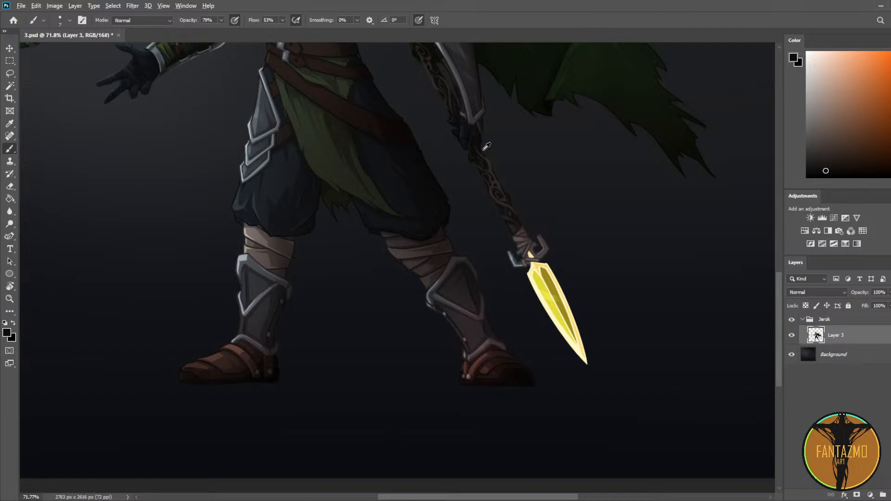
pyautogui.scroll(6, 527, 209)
pyautogui.press('alt')
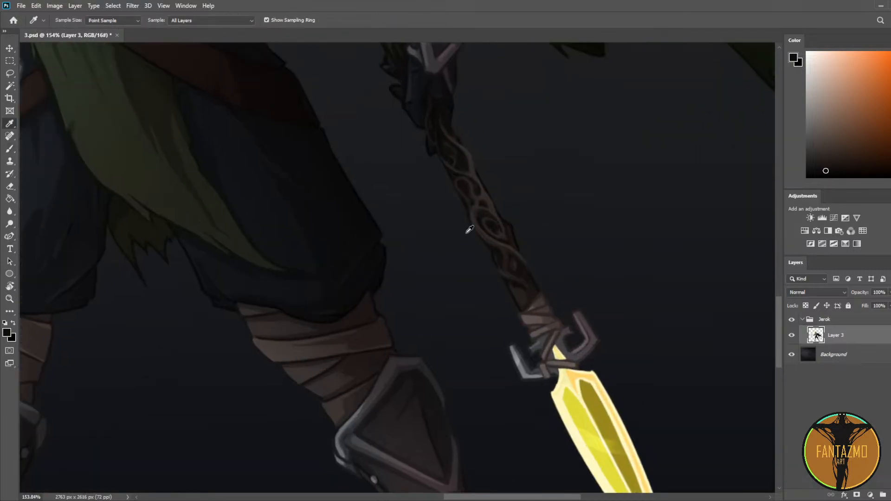
pyautogui.keyDown('alt'); pyautogui.click(507, 215); pyautogui.keyUp('alt')
pyautogui.press(']')
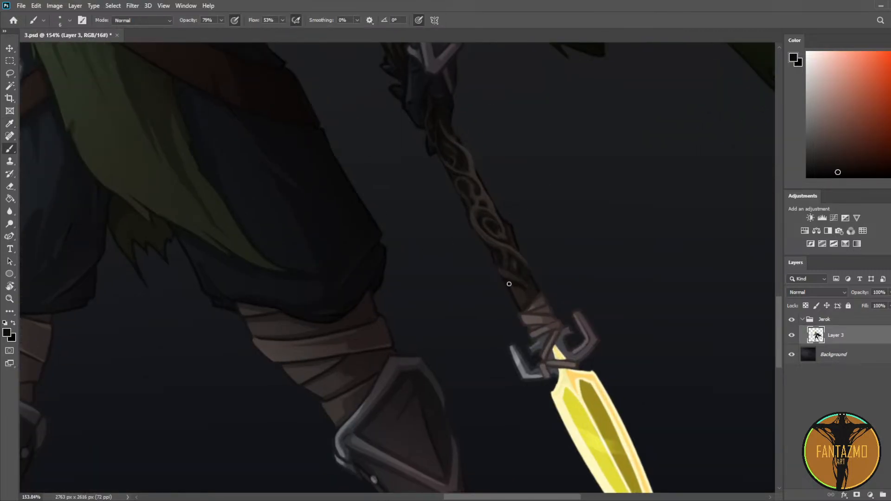
pyautogui.keyDown('alt'); pyautogui.click(529, 286); pyautogui.keyUp('alt')
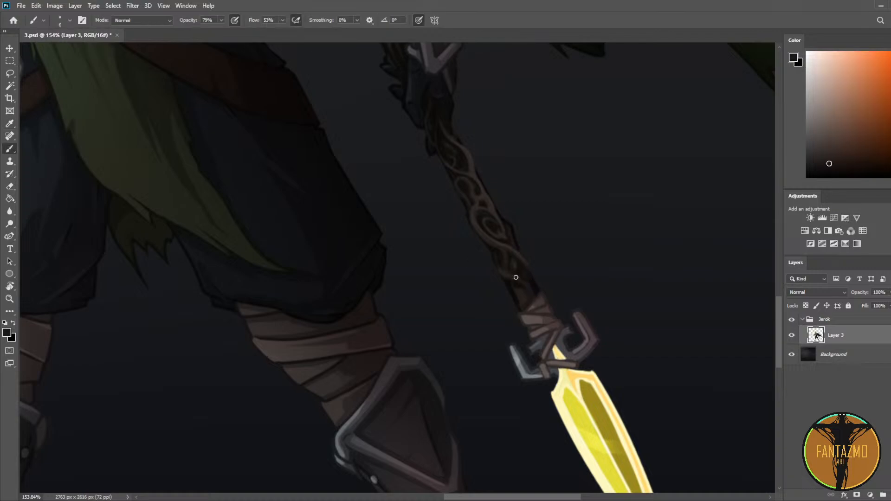
pyautogui.keyDown('alt'); pyautogui.click(528, 269); pyautogui.keyUp('alt')
pyautogui.keyDown('alt'); pyautogui.click(513, 240); pyautogui.keyUp('alt')
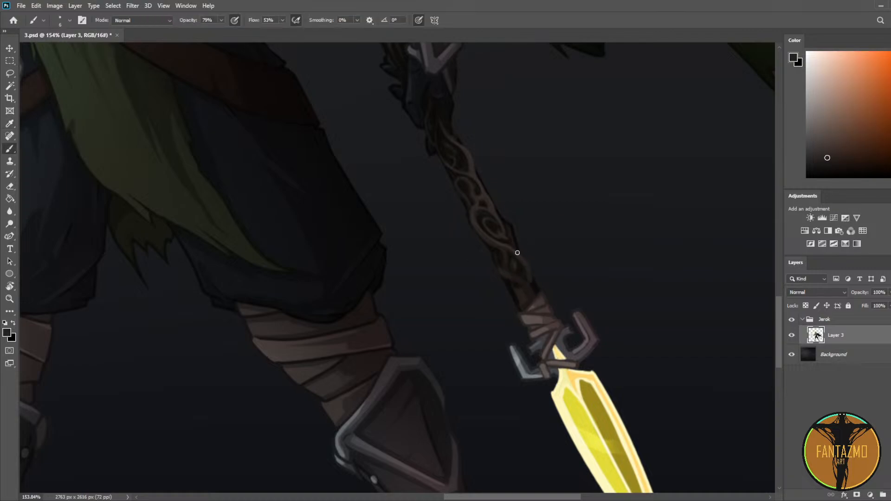
# Step: Refine the outer edge of the shaft beside the round loop with alternating sampled light and dark browns
pyautogui.keyDown('alt'); pyautogui.click(497, 210); pyautogui.keyUp('alt')
pyautogui.keyDown('alt'); pyautogui.click(514, 235); pyautogui.keyUp('alt')
pyautogui.keyDown('alt'); pyautogui.click(510, 242); pyautogui.keyUp('alt')
pyautogui.keyDown('alt'); pyautogui.click(497, 211); pyautogui.keyUp('alt')
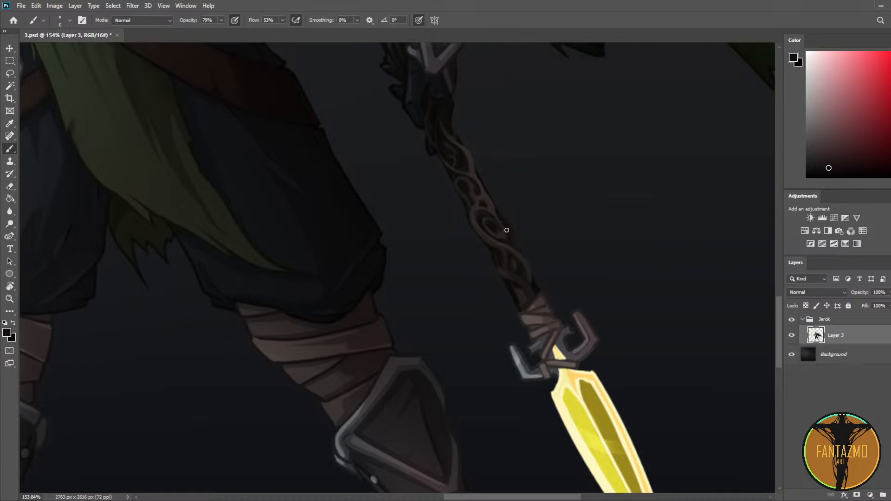
pyautogui.keyDown('alt'); pyautogui.click(502, 215); pyautogui.keyUp('alt')
pyautogui.keyDown('alt'); pyautogui.click(506, 230); pyautogui.keyUp('alt')
pyautogui.keyDown('alt'); pyautogui.click(497, 214); pyautogui.keyUp('alt')
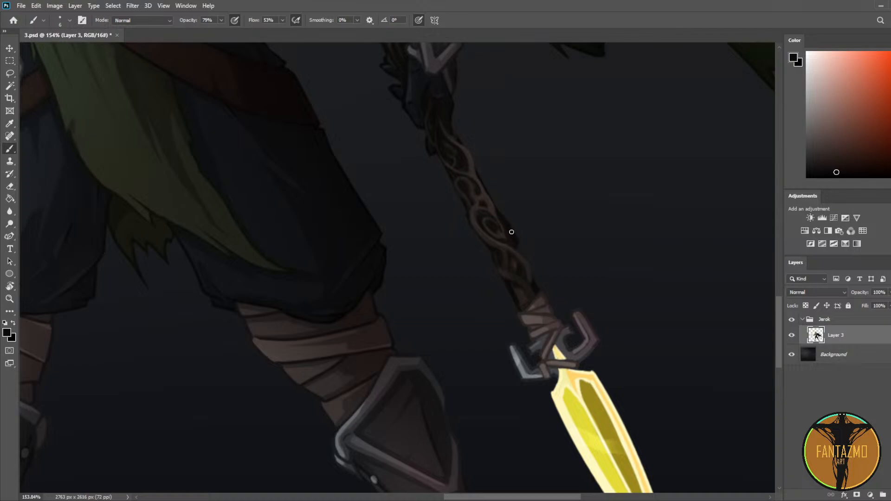
# Step: Clean up the strand edges around the round loop using a slightly smaller brush and sampled browns
pyautogui.press('e')
pyautogui.press('b')
pyautogui.keyDown('alt'); pyautogui.click(506, 230); pyautogui.keyUp('alt')
pyautogui.press('[')
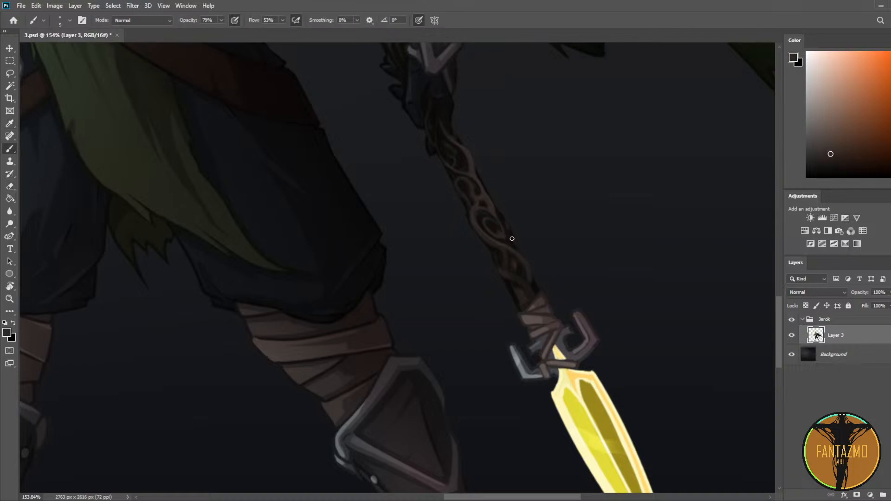
pyautogui.keyDown('alt'); pyautogui.click(501, 216); pyautogui.keyUp('alt')
pyautogui.keyDown('alt'); pyautogui.click(474, 209); pyautogui.keyUp('alt')
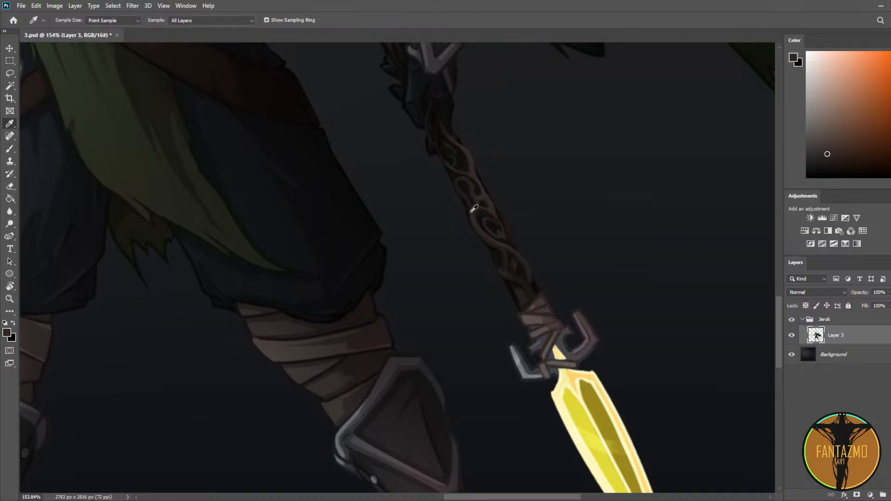
pyautogui.keyDown('alt'); pyautogui.click(516, 287); pyautogui.keyUp('alt')
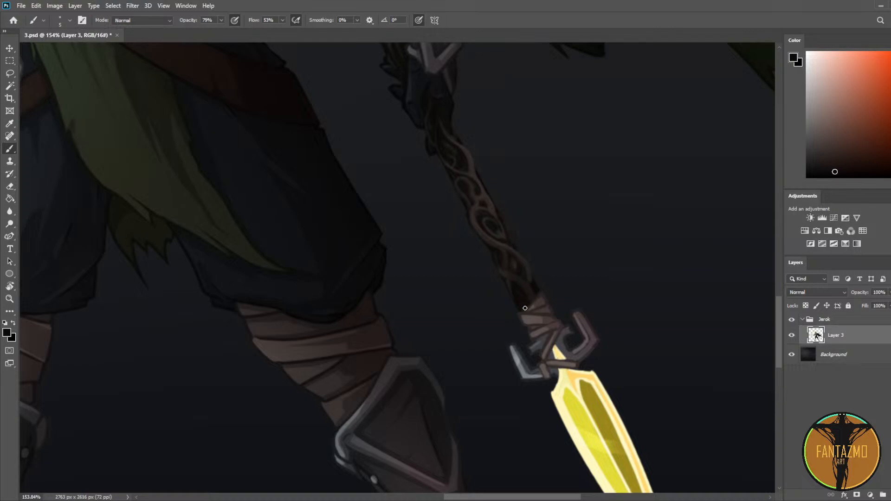
# Step: Darken the gaps between the crossing strands directly above the spearhead's wrapping, redefining the strands with sampled browns
pyautogui.moveTo(537, 292); pyautogui.dragTo(517, 298)
pyautogui.press('i')
pyautogui.click(506, 271)
pyautogui.press('b')
pyautogui.keyDown('alt'); pyautogui.click(522, 279); pyautogui.keyUp('alt')
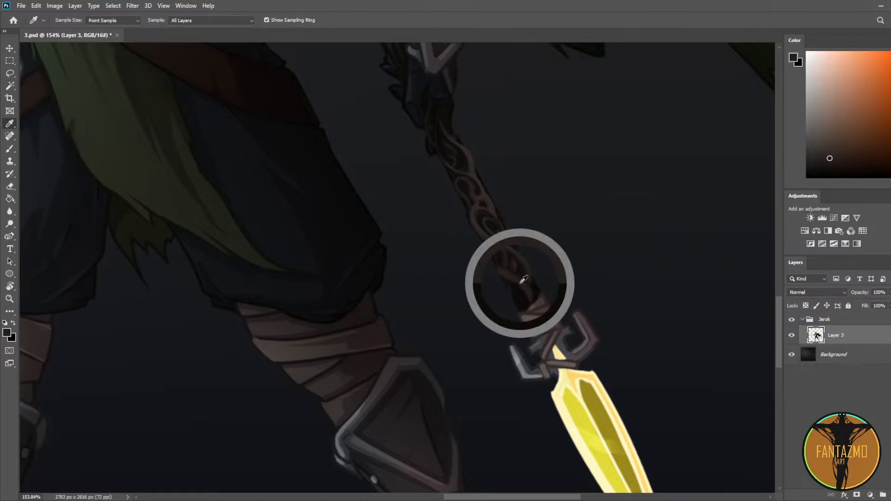
pyautogui.keyDown('alt'); pyautogui.click(529, 304); pyautogui.keyUp('alt')
pyautogui.keyDown('alt'); pyautogui.click(513, 260); pyautogui.keyUp('alt')
pyautogui.keyDown('alt'); pyautogui.click(523, 302); pyautogui.keyUp('alt')
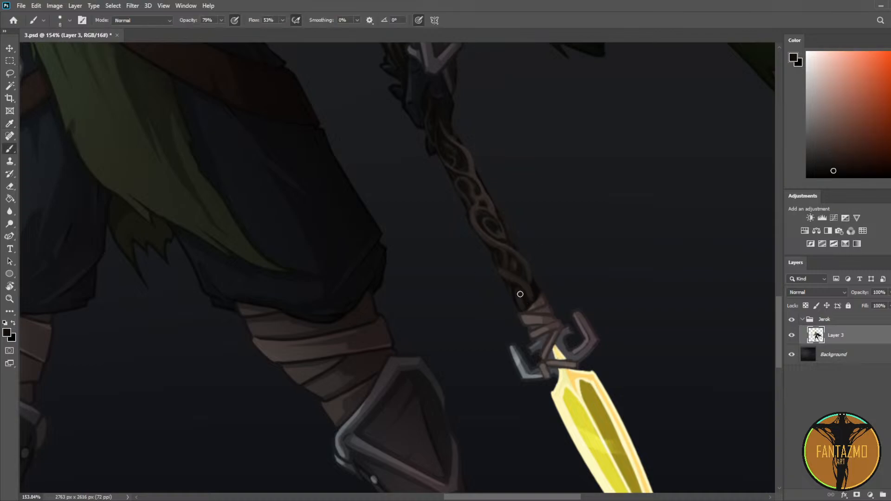
pyautogui.keyDown('alt'); pyautogui.click(525, 308); pyautogui.keyUp('alt')
pyautogui.keyDown('alt'); pyautogui.click(524, 286); pyautogui.keyUp('alt')
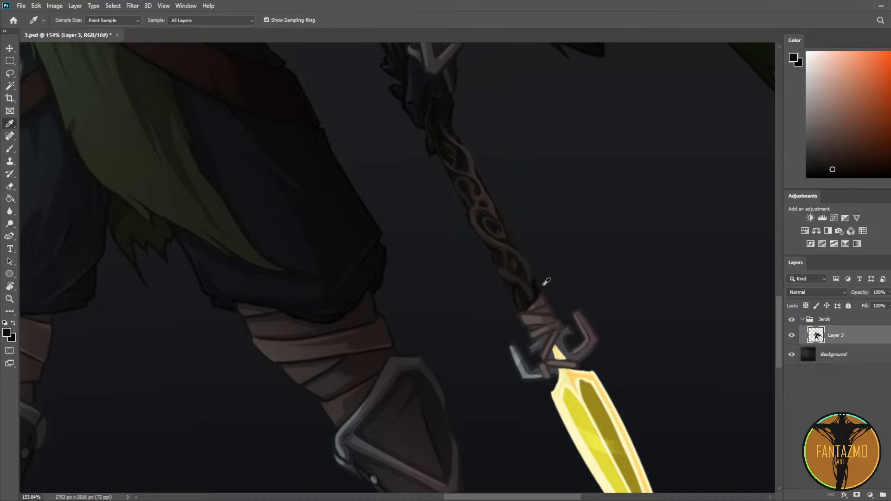
pyautogui.keyDown('alt'); pyautogui.click(534, 289); pyautogui.keyUp('alt')
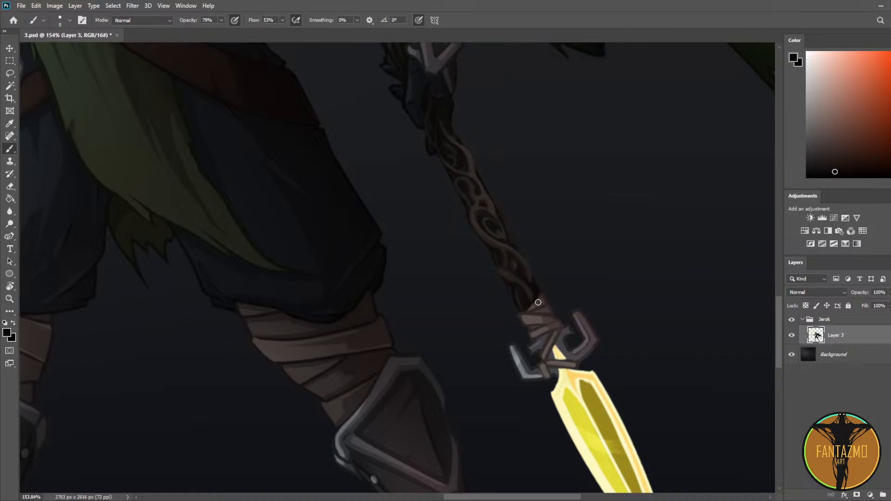
# Step: Build up the outer strand next to the round loop with sampled brown and dark edge tones
pyautogui.keyDown('alt'); pyautogui.click(497, 234); pyautogui.keyUp('alt')
pyautogui.keyDown('alt'); pyautogui.click(499, 216); pyautogui.keyUp('alt')
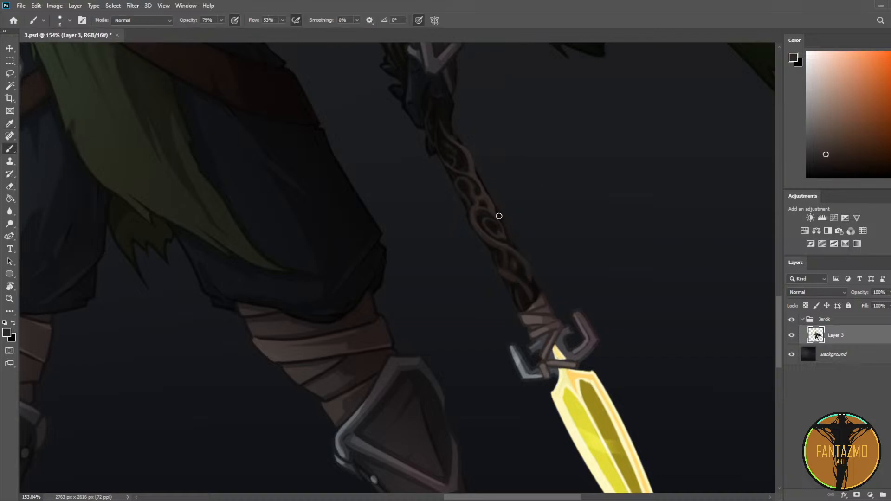
pyautogui.keyDown('alt'); pyautogui.click(510, 237); pyautogui.keyUp('alt')
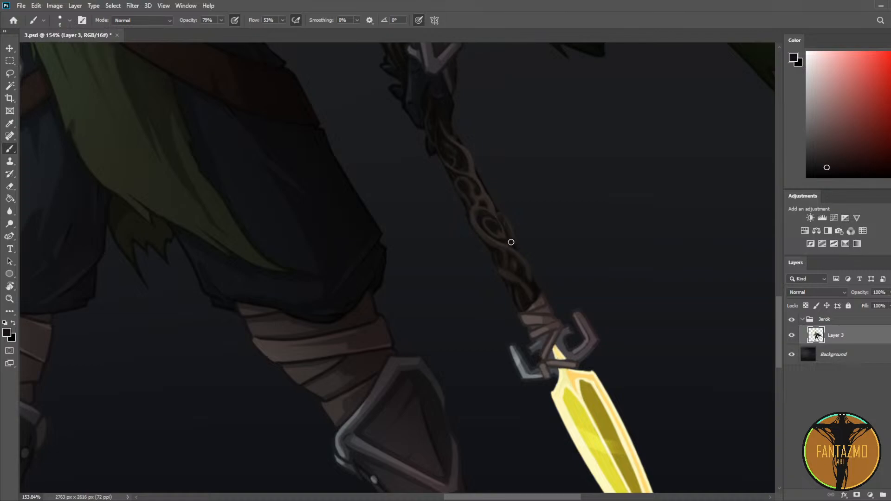
# Step: Mirror the canvas and save the painting
pyautogui.scroll(-5, 491, 177)
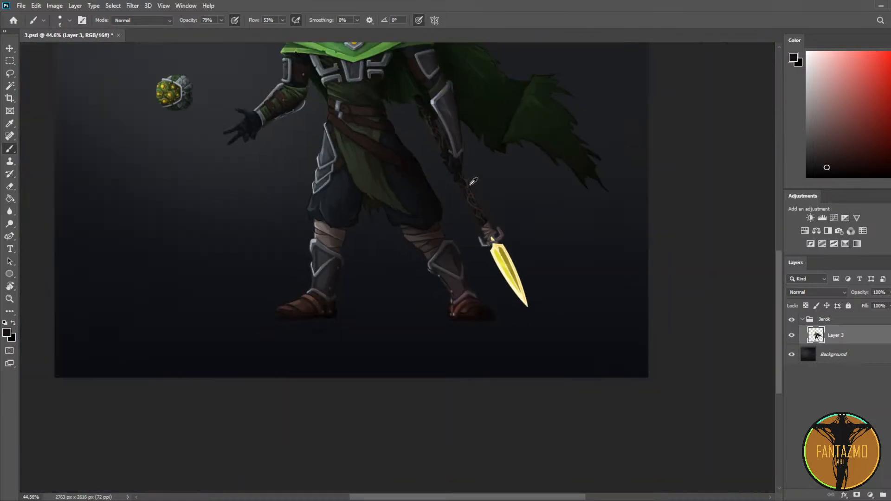
pyautogui.hotkey('ctrl', 'shift', 'h')
pyautogui.hotkey('ctrl', 's')
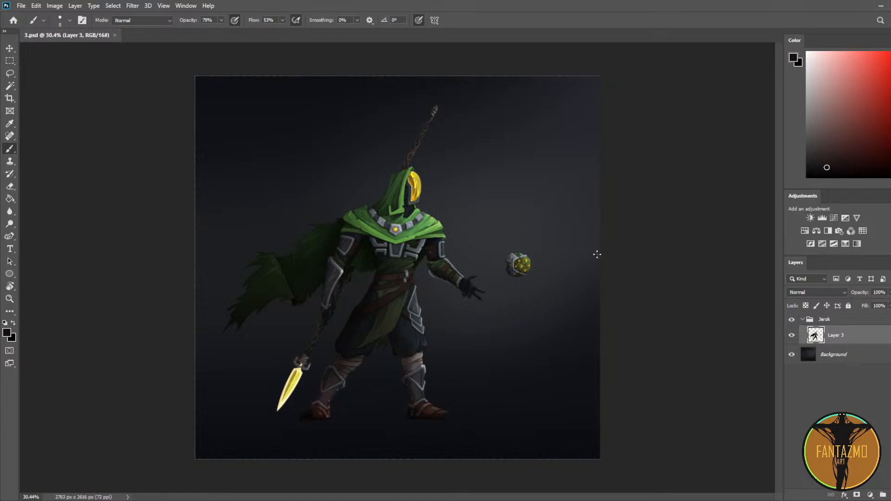
# Step: Write a red "BRB 5 mins" note beside the figure on a new layer and delete that layer
pyautogui.hotkey('ctrl', 'shift', 'alt', 'n')
pyautogui.moveTo(887, 105); pyautogui.dragTo(890, 69)
pyautogui.moveTo(470, 127)
pyautogui.mouseDown()
pyautogui.moveTo(468, 168)
pyautogui.moveTo(460, 165)
pyautogui.moveTo(488, 158)
pyautogui.mouseUp()
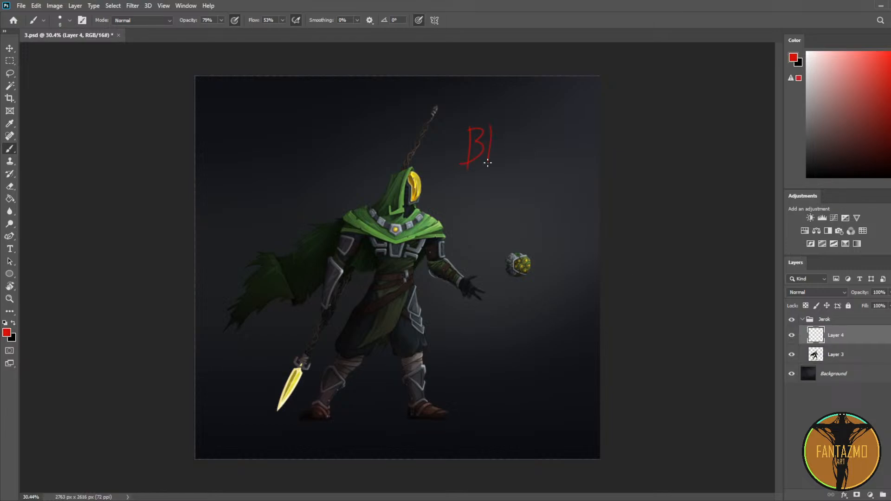
pyautogui.moveTo(518, 133); pyautogui.dragTo(507, 162)
pyautogui.moveTo(471, 188)
pyautogui.mouseDown()
pyautogui.moveTo(466, 216)
pyautogui.moveTo(487, 187)
pyautogui.mouseUp()
pyautogui.moveTo(498, 216)
pyautogui.mouseDown()
pyautogui.moveTo(502, 197)
pyautogui.moveTo(516, 216)
pyautogui.mouseUp()
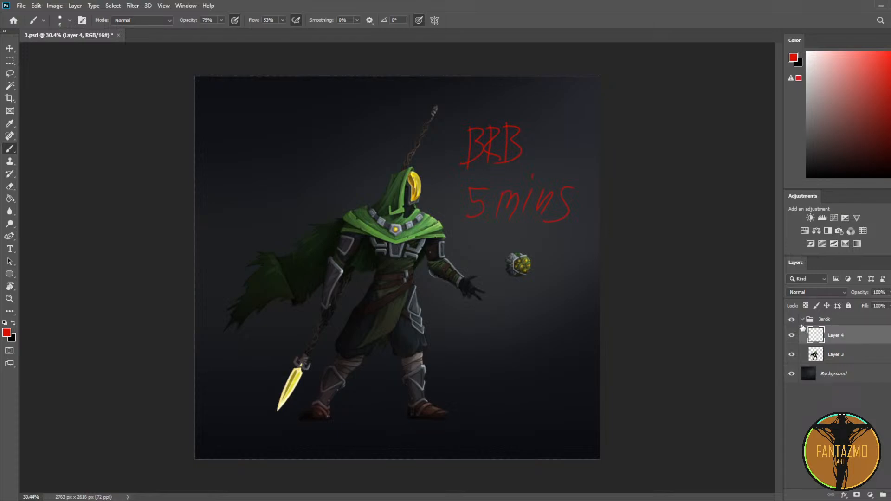
pyautogui.press('Delete')
# Step: Mirror the canvas back and add a new layer for the lower shaft, with a brown sampled from its strands
pyautogui.scroll(3, 306, 263)
pyautogui.scroll(2, 306, 263)
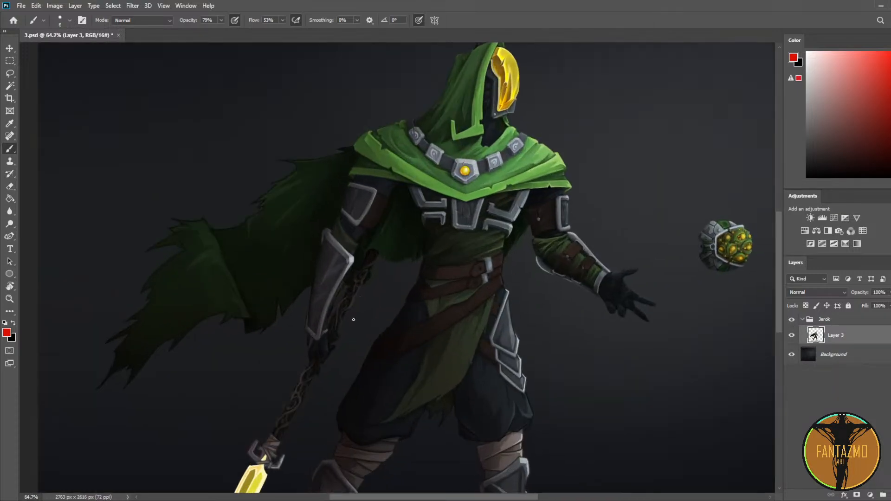
pyautogui.scroll(-3, 396, 253)
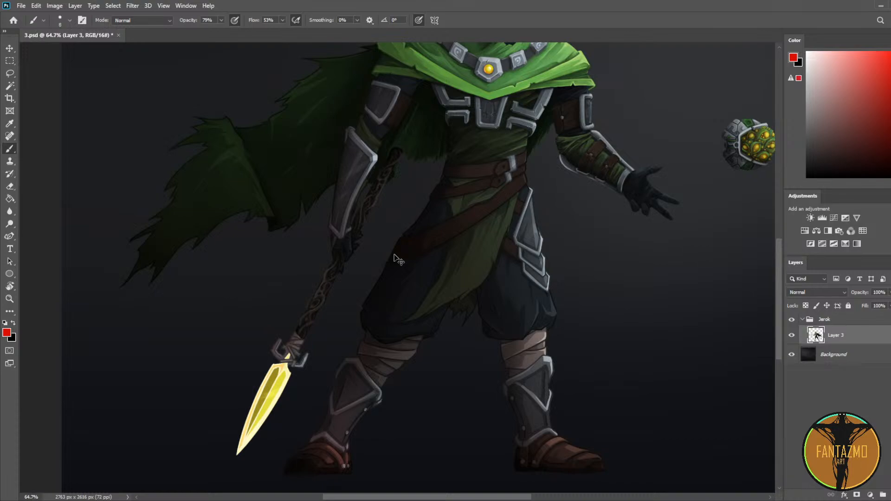
pyautogui.press('h')
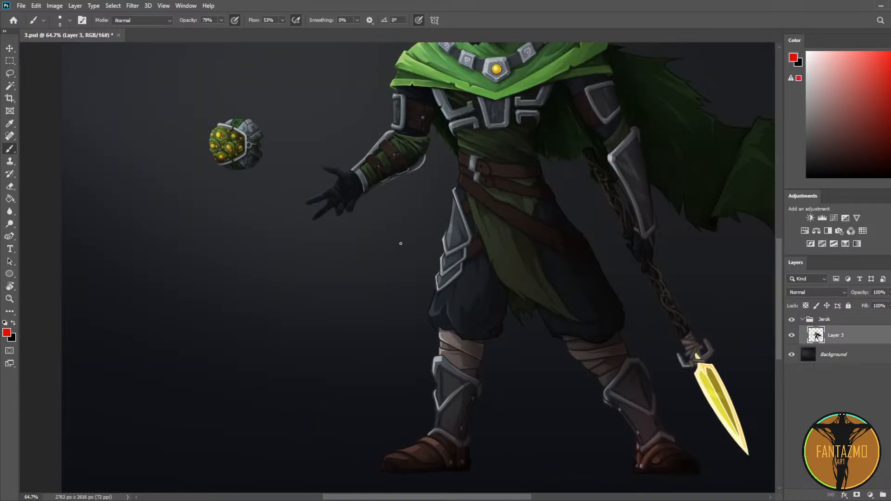
pyautogui.scroll(7, 710, 324)
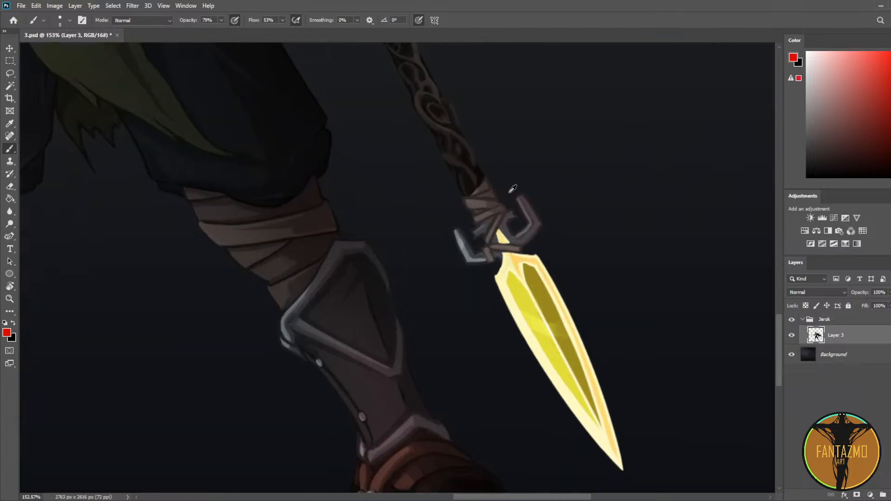
pyautogui.moveTo(489, 181); pyautogui.dragTo(489, 249)
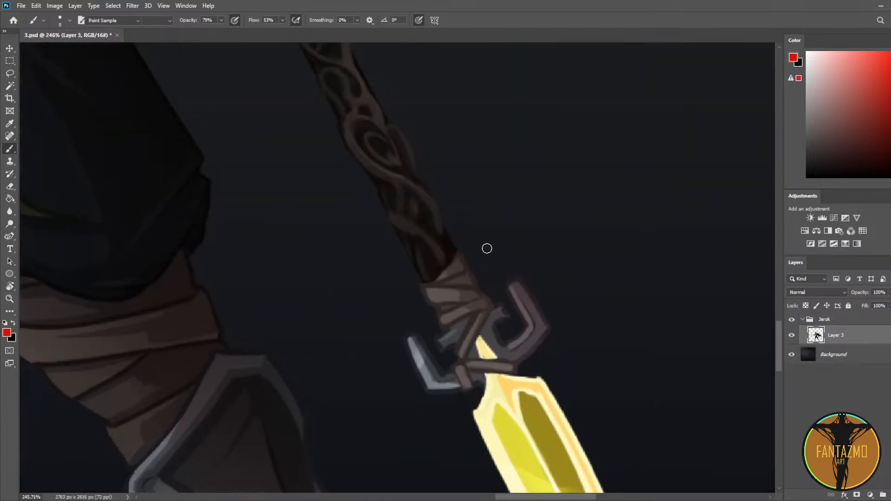
pyautogui.press('i')
pyautogui.click(422, 220)
pyautogui.press('b')
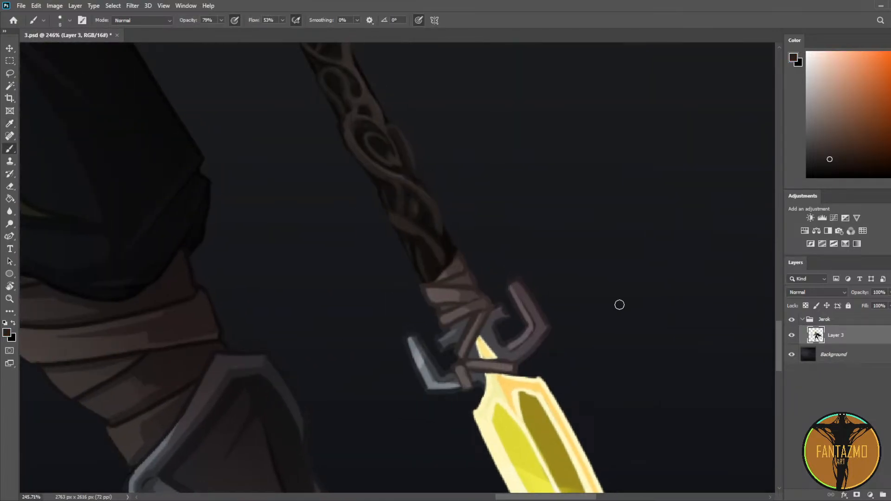
pyautogui.hotkey('ctrl', 'shift', 'alt', 'n')
# Step: Shade the crossing strands just above the wrapping with a smaller brush and sampled browns on the new layer
pyautogui.press('[')
pyautogui.press('[')
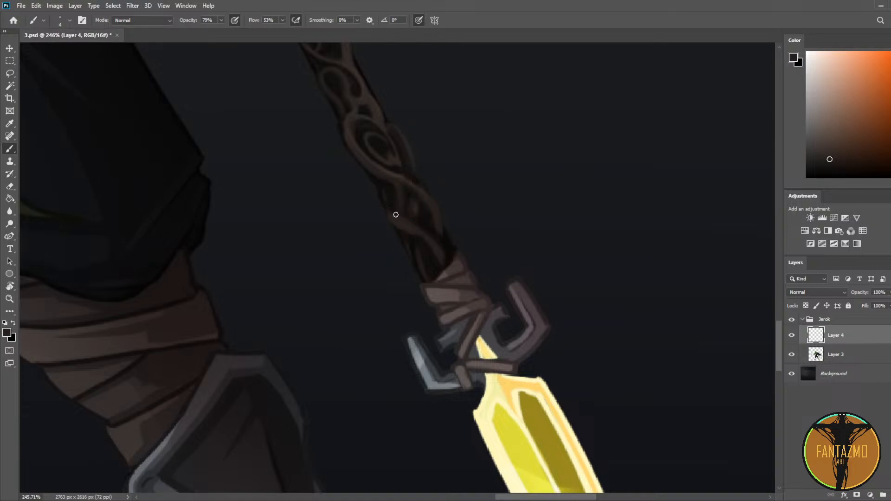
pyautogui.press('[')
pyautogui.keyDown('alt'); pyautogui.click(448, 244); pyautogui.keyUp('alt')
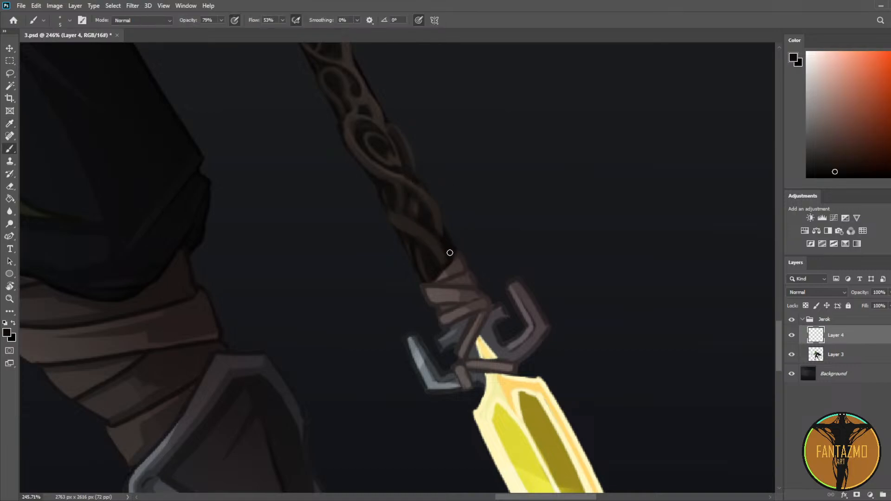
pyautogui.keyDown('alt'); pyautogui.click(419, 230); pyautogui.keyUp('alt')
pyautogui.keyDown('alt'); pyautogui.click(433, 239); pyautogui.keyUp('alt')
pyautogui.keyDown('alt'); pyautogui.click(431, 246); pyautogui.keyUp('alt')
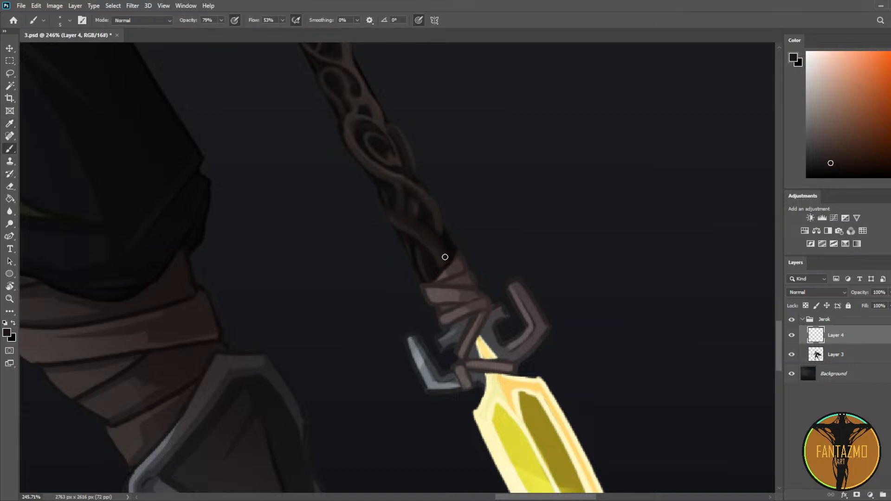
# Step: Paint a curved lighter brown strand bulging from the shaft's inner edge below the round loop, adjusting the brush size
pyautogui.moveTo(391, 217); pyautogui.dragTo(402, 220)
pyautogui.keyDown('alt'); pyautogui.click(394, 214); pyautogui.keyUp('alt')
pyautogui.keyDown('alt'); pyautogui.click(393, 171); pyautogui.keyUp('alt')
pyautogui.press('[')
pyautogui.moveTo(382, 195); pyautogui.dragTo(409, 231)
pyautogui.press(']')
pyautogui.moveTo(382, 195); pyautogui.dragTo(411, 232)
# Step: Shade the strand curving down the shaft's inner edge below the round loop with sampled dark browns
pyautogui.press('i')
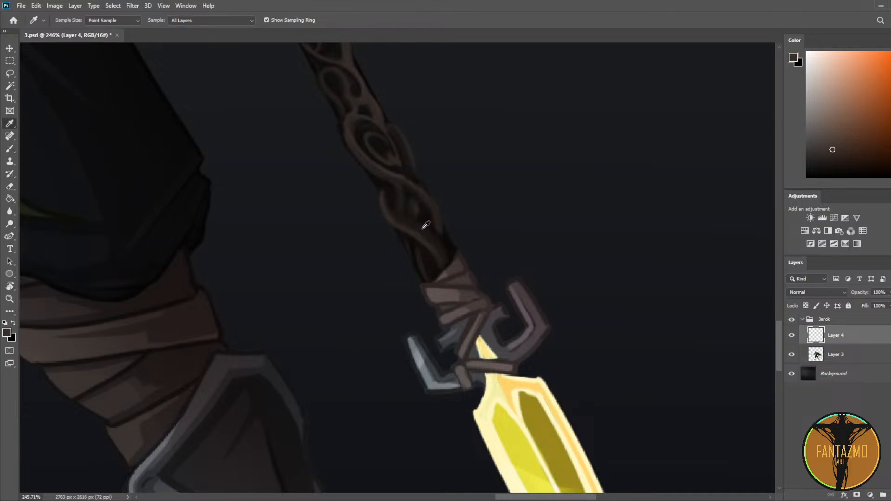
pyautogui.click(417, 224)
pyautogui.press('b')
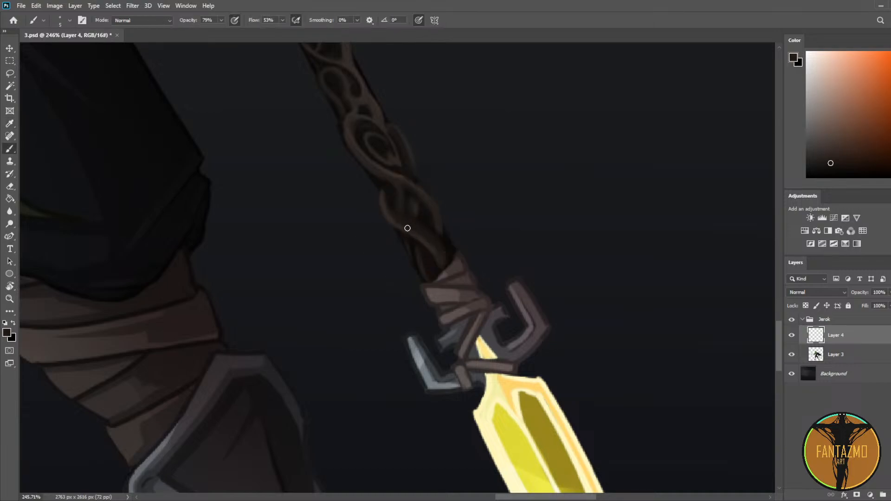
pyautogui.press('i')
pyautogui.click(383, 182)
pyautogui.press('b')
pyautogui.press('i')
pyautogui.click(385, 181)
pyautogui.press('b')
pyautogui.press('i')
pyautogui.click(387, 190)
pyautogui.press('b')
# Step: Darken the gaps between the twisted strands below the round loop with sampled near-black browns
pyautogui.press('i')
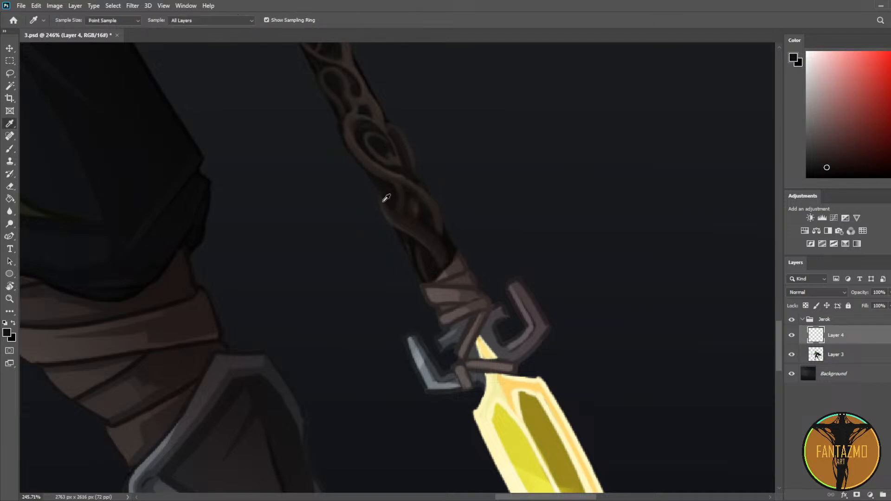
pyautogui.click(384, 198)
pyautogui.press('b')
pyautogui.press('i')
pyautogui.click(389, 185)
pyautogui.press('b')
pyautogui.press('i')
pyautogui.click(395, 197)
pyautogui.press('b')
pyautogui.press('i')
pyautogui.click(404, 204)
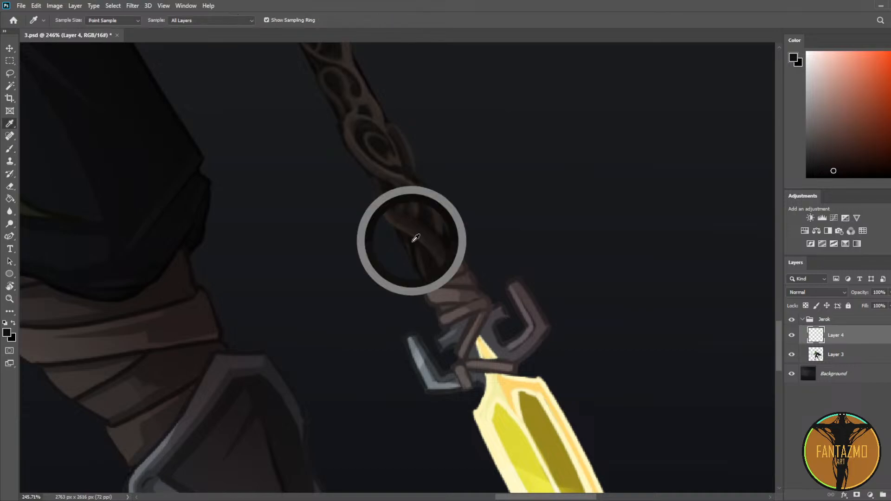
pyautogui.click(406, 222)
pyautogui.press('b')
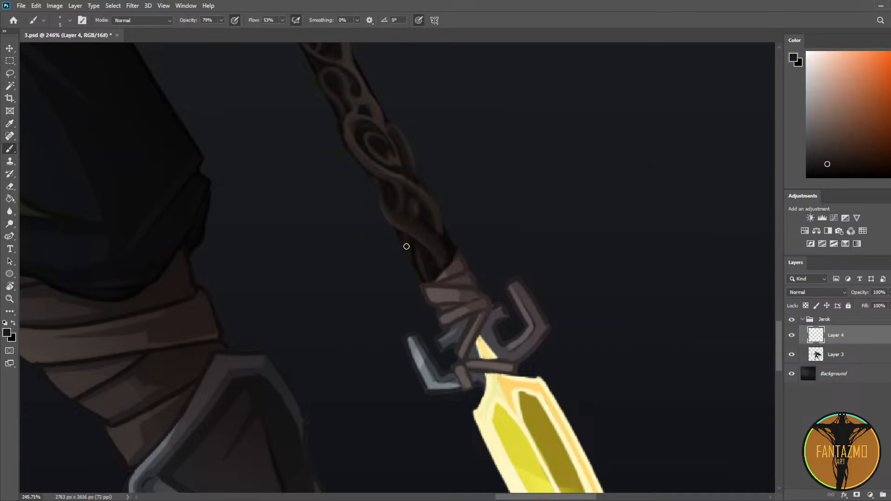
# Step: Shade the underside of the crossing strand and the shaft's inner edge above the wrapping with sampled dark tones
pyautogui.press('i')
pyautogui.click(397, 215)
pyautogui.press('b')
pyautogui.press('i')
pyautogui.click(409, 239)
pyautogui.press('b')
pyautogui.press('i')
pyautogui.click(411, 237)
pyautogui.press('b')
pyautogui.press('i')
pyautogui.click(421, 266)
pyautogui.press('b')
# Step: Paint a curved brown strand bulging from the shaft's inner edge just above the wrapping, refining it with a smaller brush
pyautogui.press('i')
pyautogui.click(420, 250)
pyautogui.press('b')
pyautogui.press('i')
pyautogui.click(412, 254)
pyautogui.press('b')
pyautogui.press('i')
pyautogui.click(402, 240)
pyautogui.moveTo(416, 246); pyautogui.dragTo(425, 279)
pyautogui.keyDown('alt'); pyautogui.click(417, 242); pyautogui.keyUp('alt')
pyautogui.moveTo(416, 243); pyautogui.dragTo(419, 267)
pyautogui.keyDown('alt'); pyautogui.click(419, 253); pyautogui.keyUp('alt')
pyautogui.keyDown('alt'); pyautogui.click(405, 231); pyautogui.keyUp('alt')
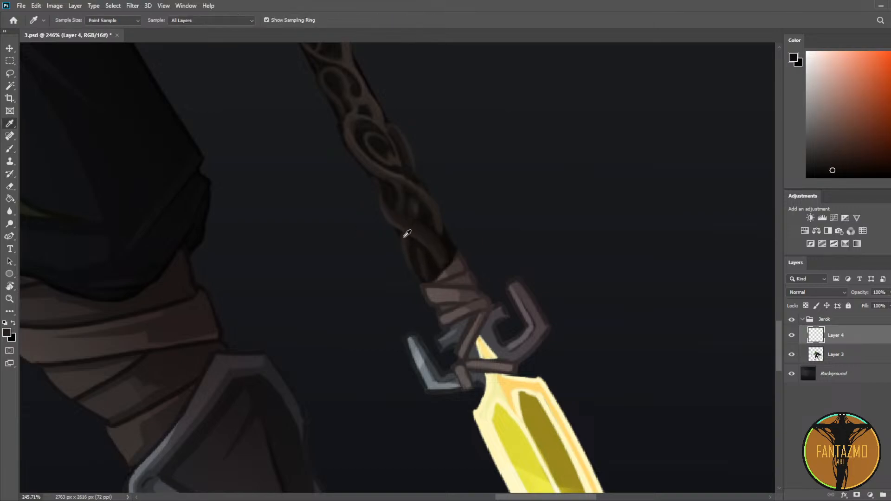
pyautogui.press('[')
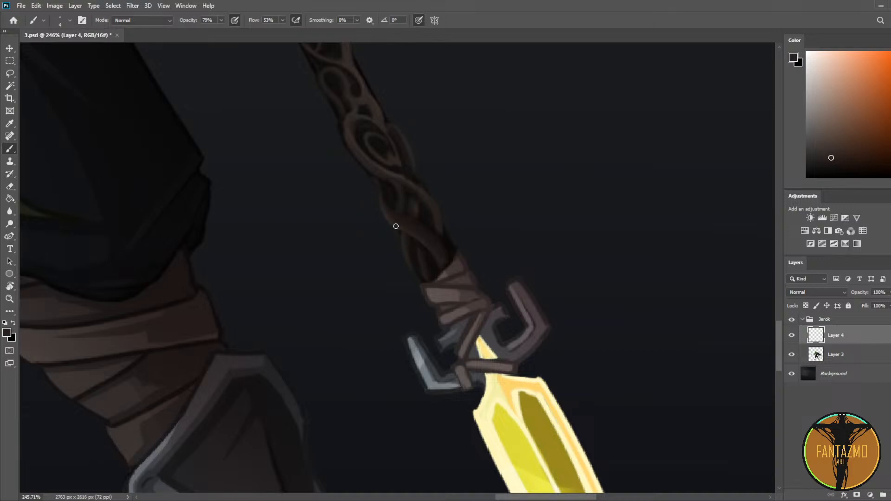
pyautogui.keyDown('alt'); pyautogui.click(379, 185); pyautogui.keyUp('alt')
pyautogui.scroll(-2, 288, 264)
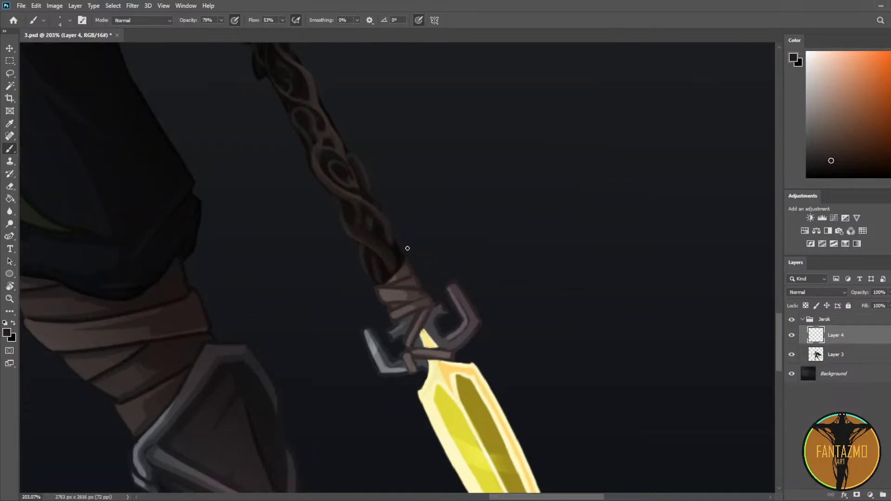
# Step: Darken the shaft's outer edge just above the wrapping with a sampled near-black brown, adjusting the brush size
pyautogui.keyDown('alt'); pyautogui.click(400, 249); pyautogui.keyUp('alt')
pyautogui.press(']')
pyautogui.press(']')
pyautogui.press(']')
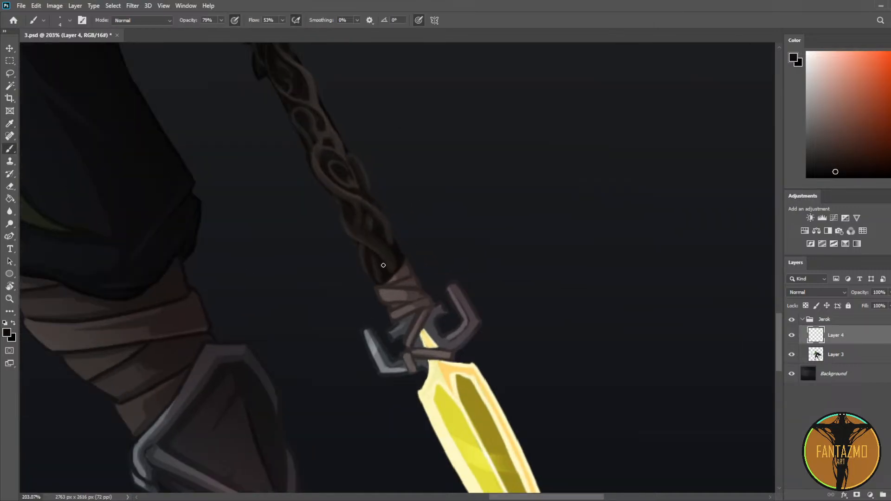
pyautogui.press(']')
pyautogui.press('[')
pyautogui.press('[')
pyautogui.press('[')
pyautogui.keyDown('alt'); pyautogui.click(399, 243); pyautogui.keyUp('alt')
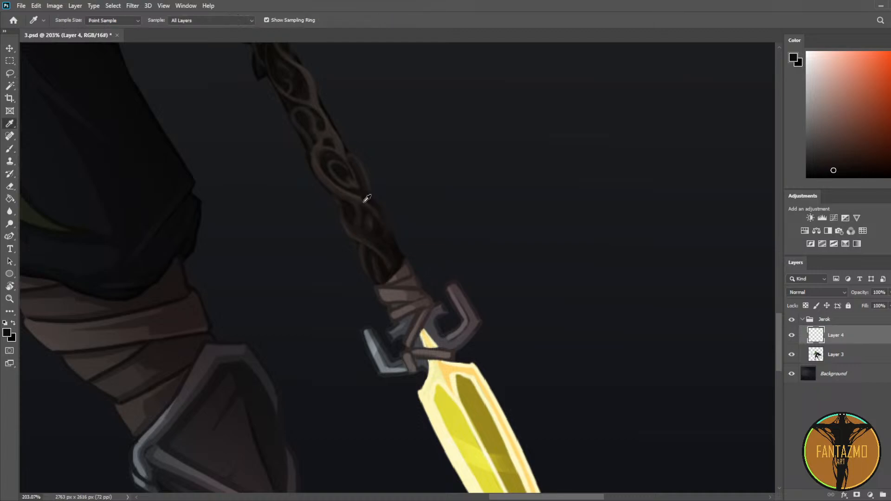
# Step: Tone down the raised strand on the shaft's outer edge beside the round loop with sampled dark browns
pyautogui.keyDown('alt'); pyautogui.click(374, 208); pyautogui.keyUp('alt')
pyautogui.keyDown('alt'); pyautogui.click(399, 242); pyautogui.keyUp('alt')
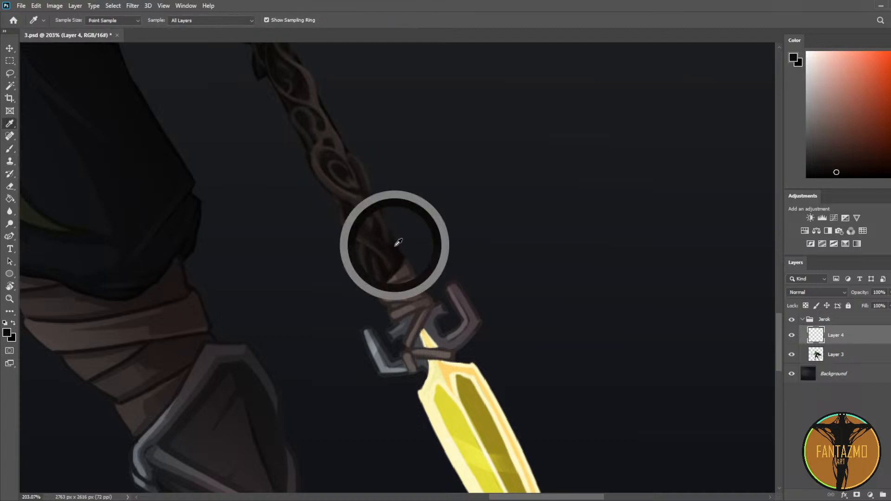
pyautogui.keyDown('alt'); pyautogui.click(360, 196); pyautogui.keyUp('alt')
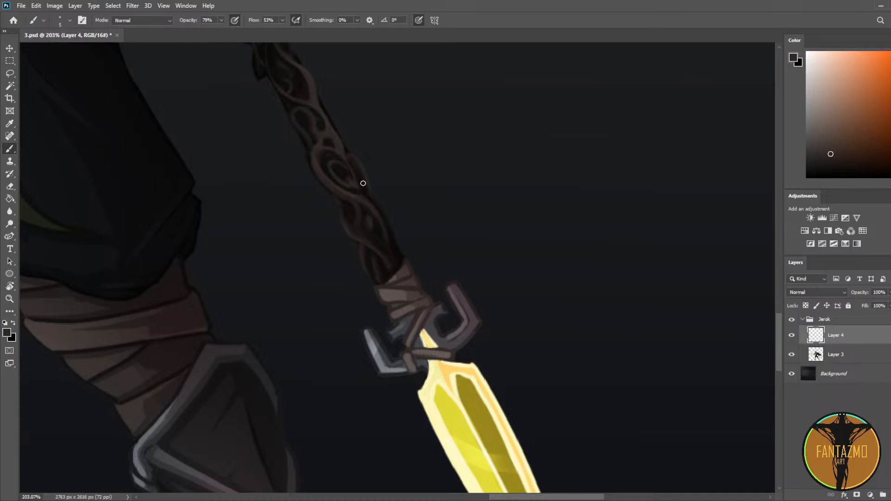
pyautogui.keyDown('alt'); pyautogui.click(365, 196); pyautogui.keyUp('alt')
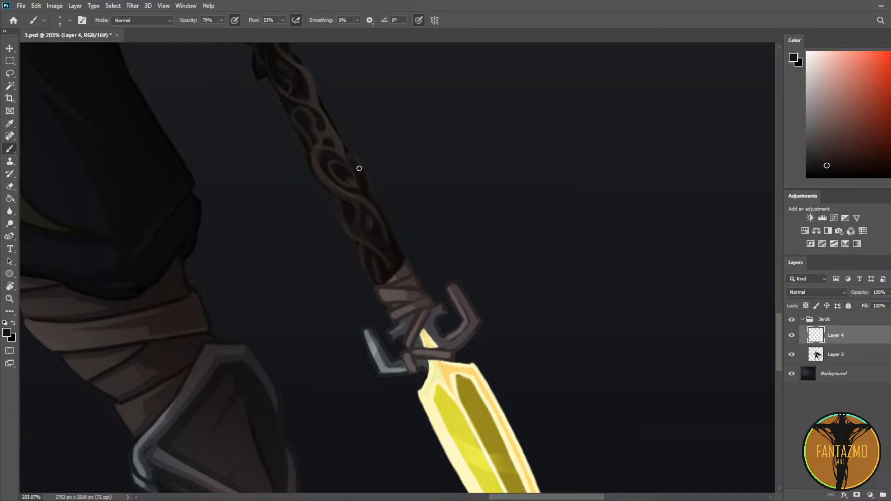
# Step: Paint over the dark lines between the middle strips of the spearhead's wrapping with sampled greyish browns
pyautogui.scroll(2, 414, 285)
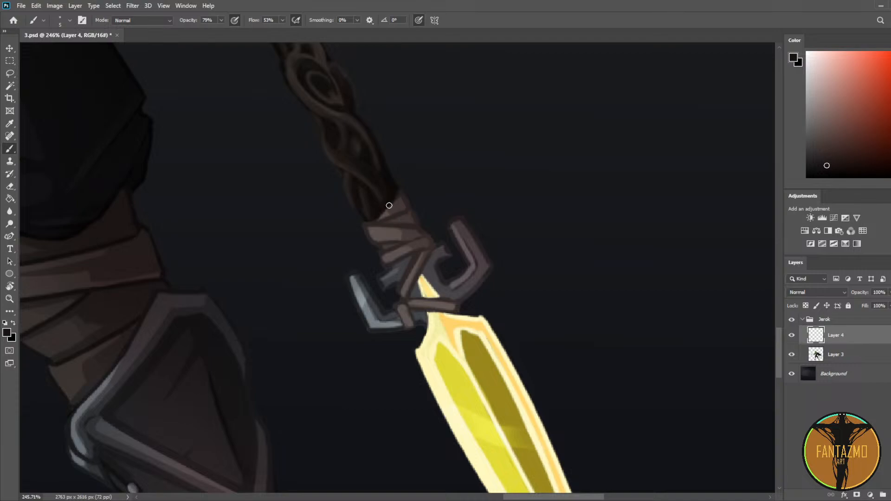
pyautogui.press('alt')
pyautogui.keyDown('alt'); pyautogui.click(374, 229); pyautogui.keyUp('alt')
pyautogui.press('alt')
pyautogui.keyDown('alt'); pyautogui.click(410, 235); pyautogui.keyUp('alt')
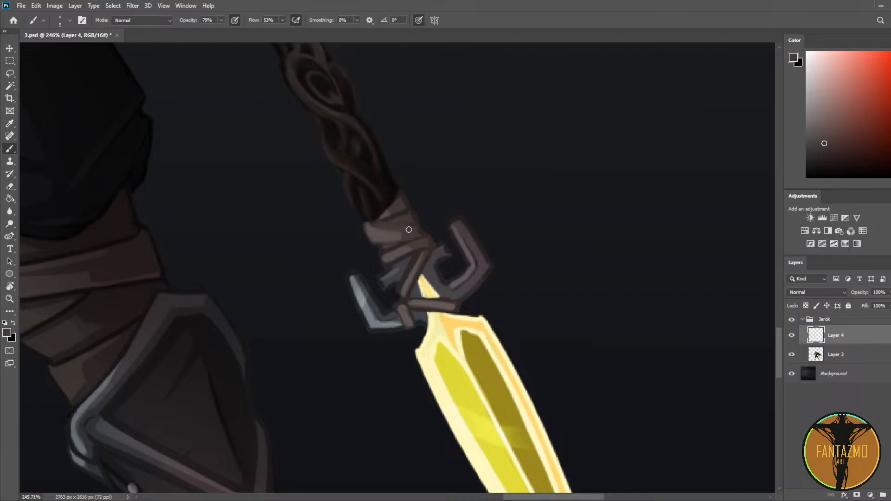
pyautogui.keyDown('alt'); pyautogui.click(375, 227); pyautogui.keyUp('alt')
pyautogui.keyDown('alt'); pyautogui.click(376, 224); pyautogui.keyUp('alt')
pyautogui.keyDown('alt'); pyautogui.click(410, 235); pyautogui.keyUp('alt')
pyautogui.keyDown('alt'); pyautogui.click(421, 230); pyautogui.keyUp('alt')
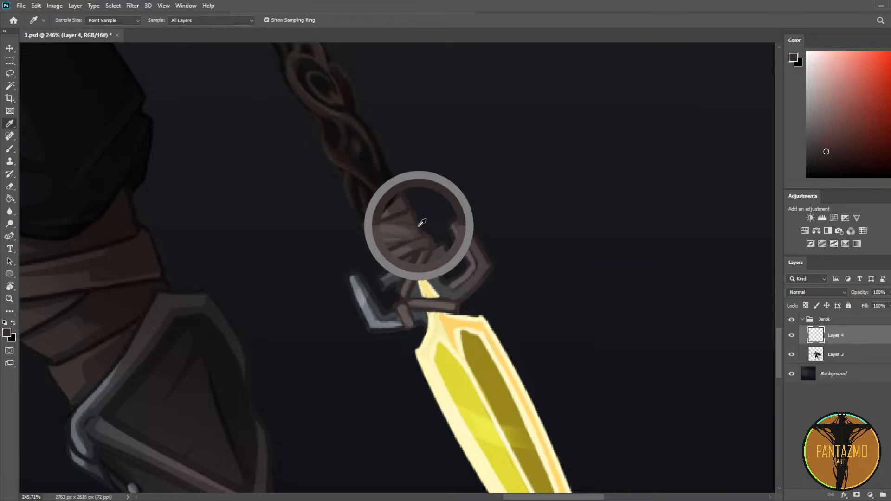
pyautogui.keyDown('alt'); pyautogui.click(383, 239); pyautogui.keyUp('alt')
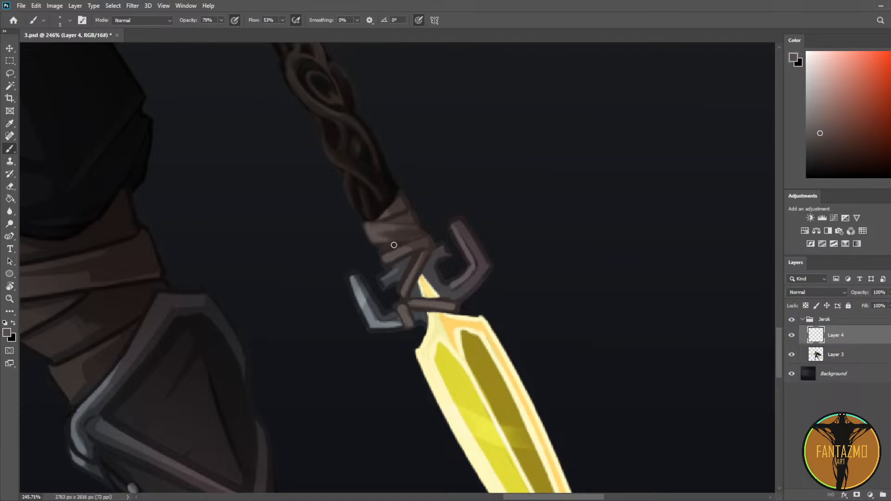
pyautogui.press('i')
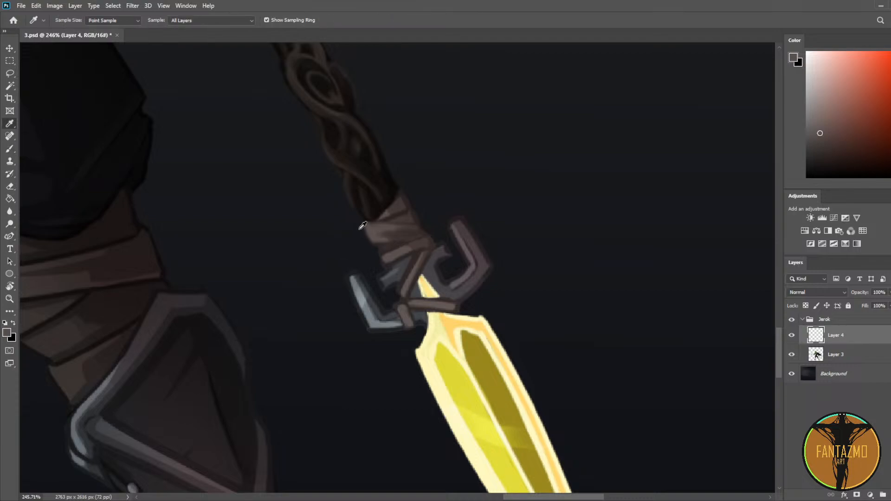
# Step: Mirror the canvas and blend the line between the upper wrapping strips with sampled browns
pyautogui.hotkey('ctrl', 'shift', 'h')
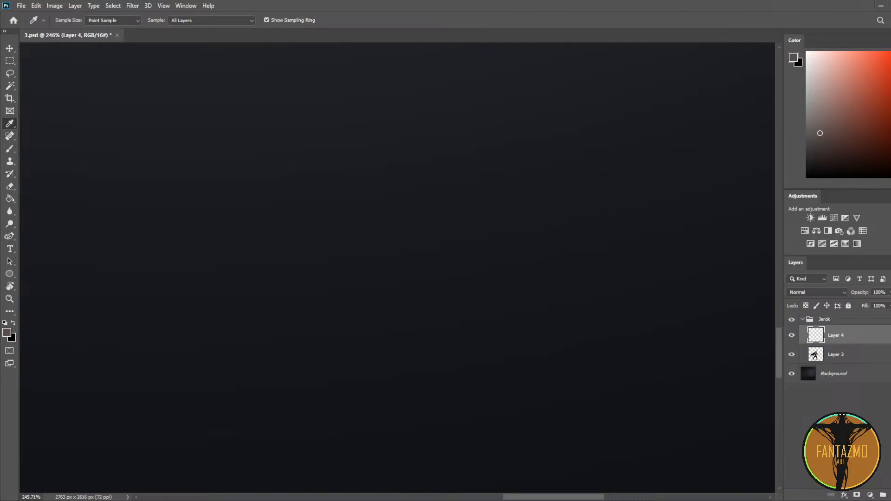
pyautogui.scroll(-6, 285, 441)
pyautogui.moveTo(197, 248); pyautogui.dragTo(591, 235)
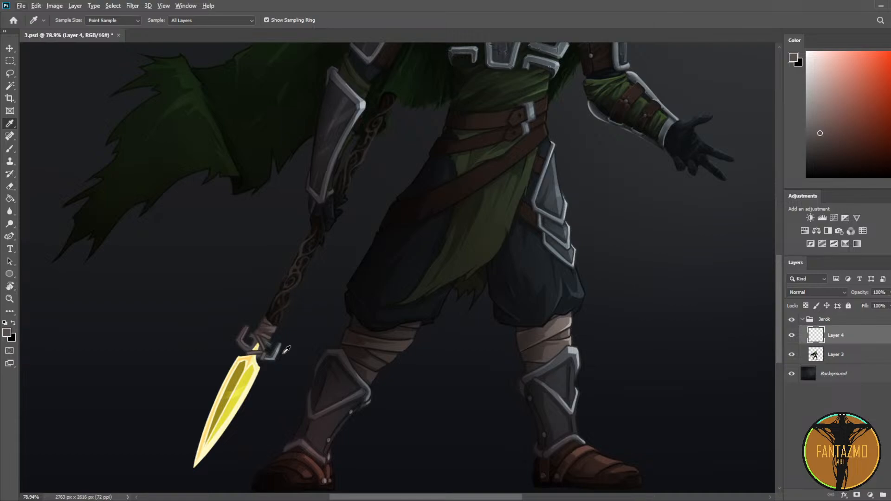
pyautogui.scroll(4, 296, 337)
pyautogui.scroll(2, 313, 283)
pyautogui.moveTo(374, 287); pyautogui.dragTo(490, 225)
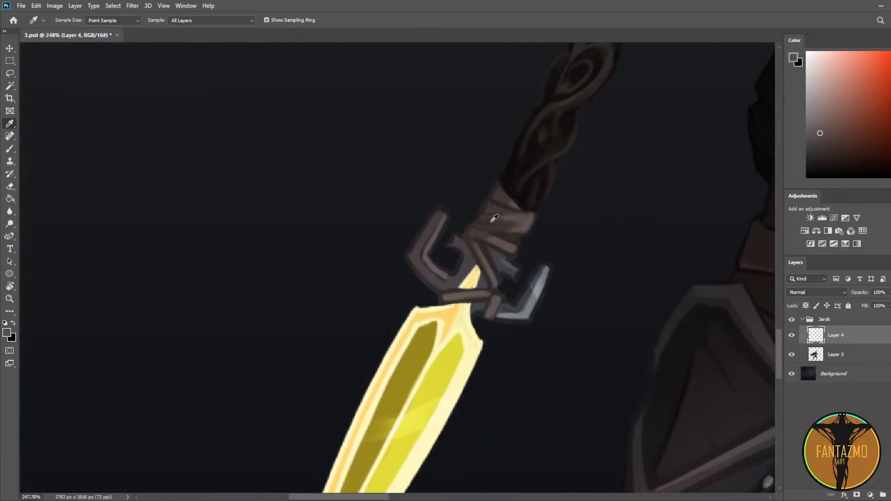
pyautogui.click(498, 220)
pyautogui.click(490, 203)
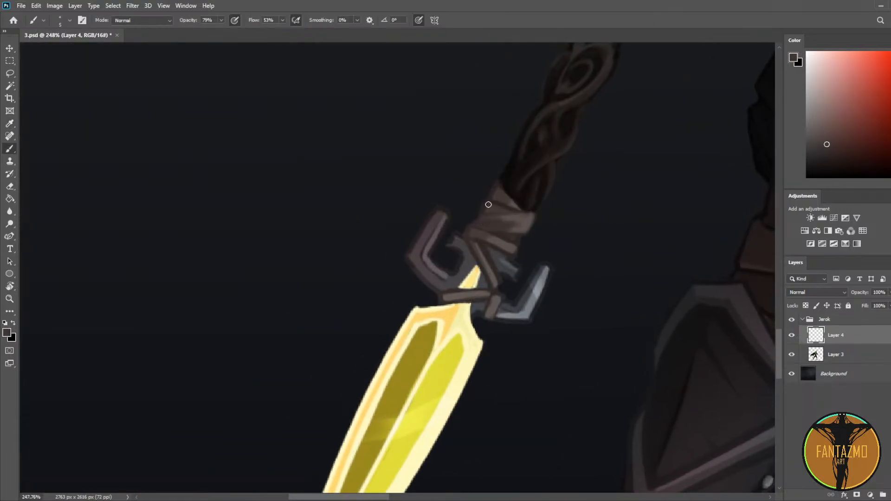
pyautogui.press('b')
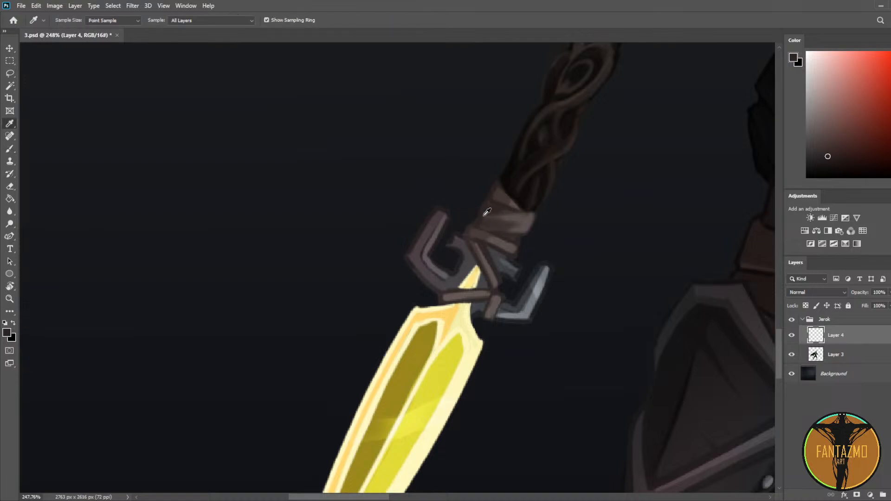
pyautogui.keyDown('alt'); pyautogui.click(508, 208); pyautogui.keyUp('alt')
pyautogui.keyDown('alt'); pyautogui.click(502, 210); pyautogui.keyUp('alt')
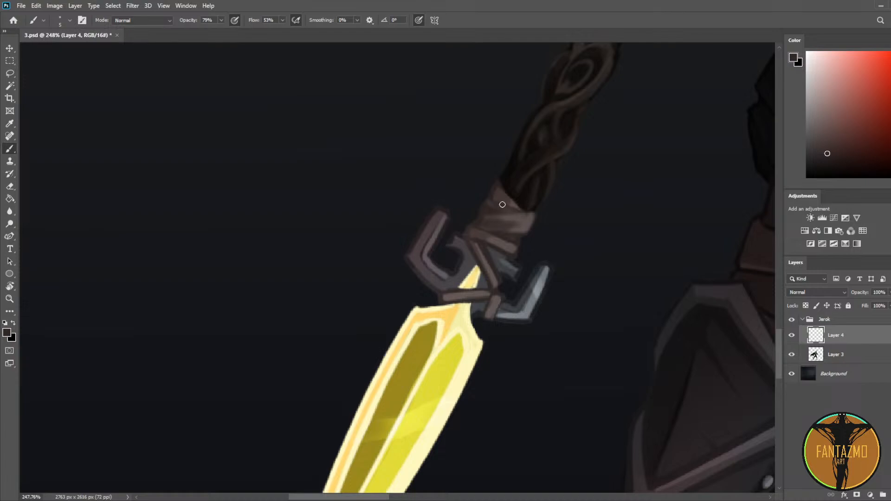
# Step: Paint soft light and dark folds on the wrapping's topmost strip and clean its outer edge with sampled browns
pyautogui.keyDown('alt'); pyautogui.click(494, 202); pyautogui.keyUp('alt')
pyautogui.keyDown('alt'); pyautogui.click(492, 197); pyautogui.keyUp('alt')
pyautogui.keyDown('alt'); pyautogui.click(500, 195); pyautogui.keyUp('alt')
pyautogui.keyDown('alt'); pyautogui.click(496, 197); pyautogui.keyUp('alt')
pyautogui.keyDown('alt'); pyautogui.click(497, 196); pyautogui.keyUp('alt')
pyautogui.keyDown('alt'); pyautogui.click(492, 200); pyautogui.keyUp('alt')
pyautogui.keyDown('alt'); pyautogui.click(493, 201); pyautogui.keyUp('alt')
pyautogui.keyDown('alt'); pyautogui.click(496, 201); pyautogui.keyUp('alt')
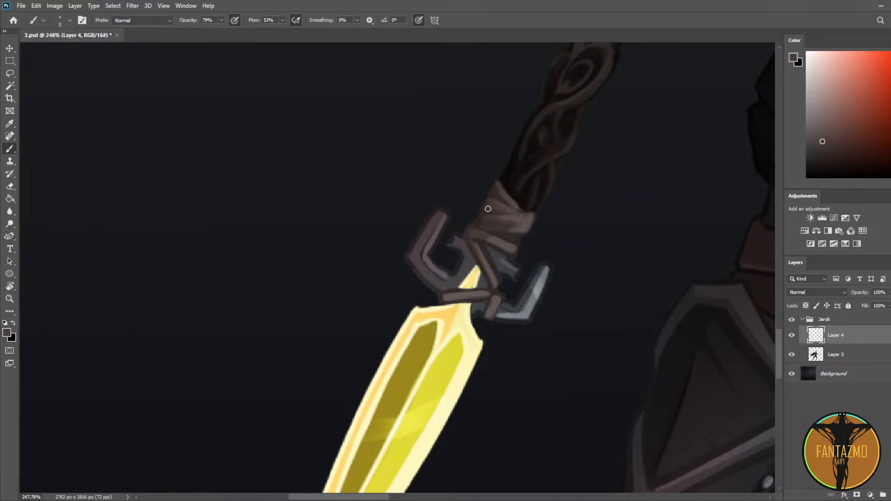
pyautogui.keyDown('alt'); pyautogui.click(492, 194); pyautogui.keyUp('alt')
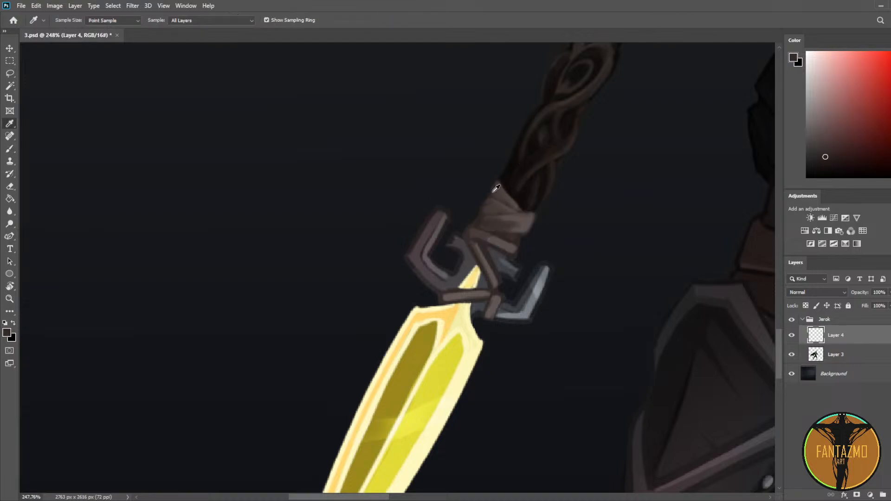
pyautogui.press('alt')
pyautogui.press('alt')
pyautogui.keyDown('alt'); pyautogui.click(485, 207); pyautogui.keyUp('alt')
pyautogui.keyDown('alt'); pyautogui.click(483, 200); pyautogui.keyUp('alt')
pyautogui.keyDown('alt'); pyautogui.click(482, 209); pyautogui.keyUp('alt')
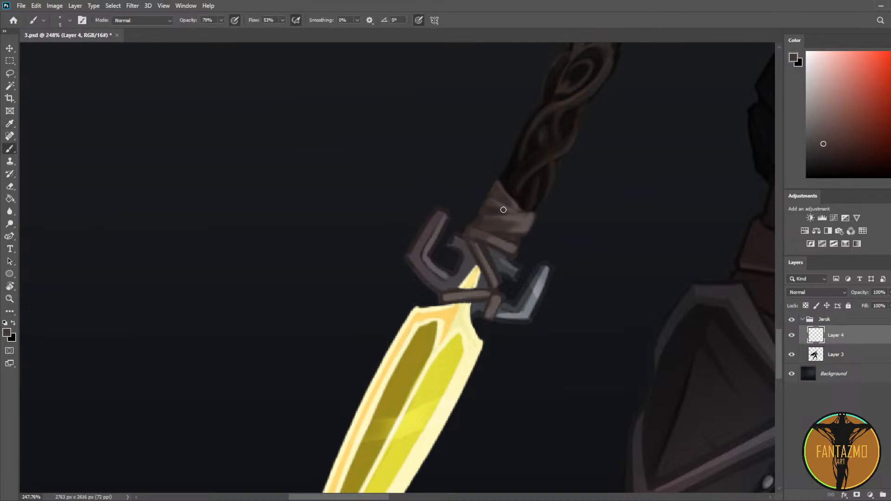
# Step: Shade the wrapping's lower strips above the crossguard with sampled browns, softening their dark outlines
pyautogui.keyDown('alt'); pyautogui.click(486, 205); pyautogui.keyUp('alt')
pyautogui.keyDown('alt'); pyautogui.click(481, 221); pyautogui.keyUp('alt')
pyautogui.keyDown('alt'); pyautogui.click(477, 223); pyautogui.keyUp('alt')
pyautogui.keyDown('alt'); pyautogui.click(496, 241); pyautogui.keyUp('alt')
pyautogui.keyDown('alt'); pyautogui.click(504, 246); pyautogui.keyUp('alt')
pyautogui.keyDown('alt'); pyautogui.click(505, 245); pyautogui.keyUp('alt')
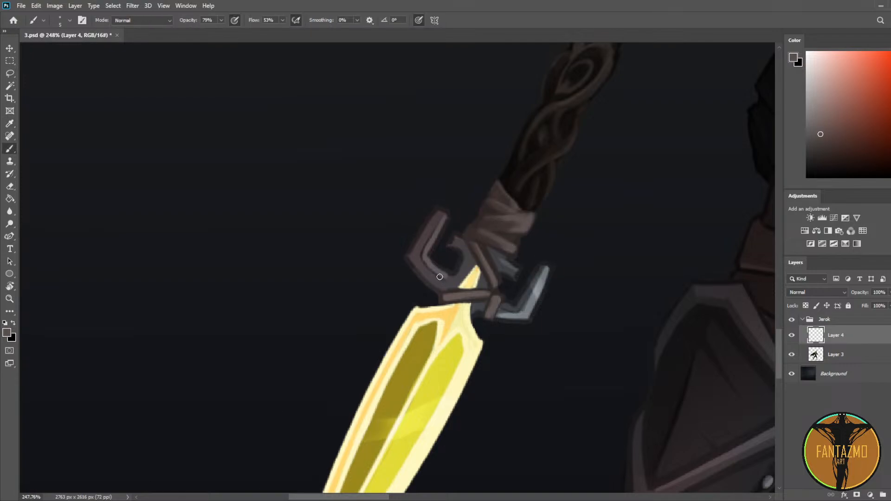
pyautogui.keyDown('alt'); pyautogui.click(503, 240); pyautogui.keyUp('alt')
pyautogui.keyDown('alt'); pyautogui.click(509, 240); pyautogui.keyUp('alt')
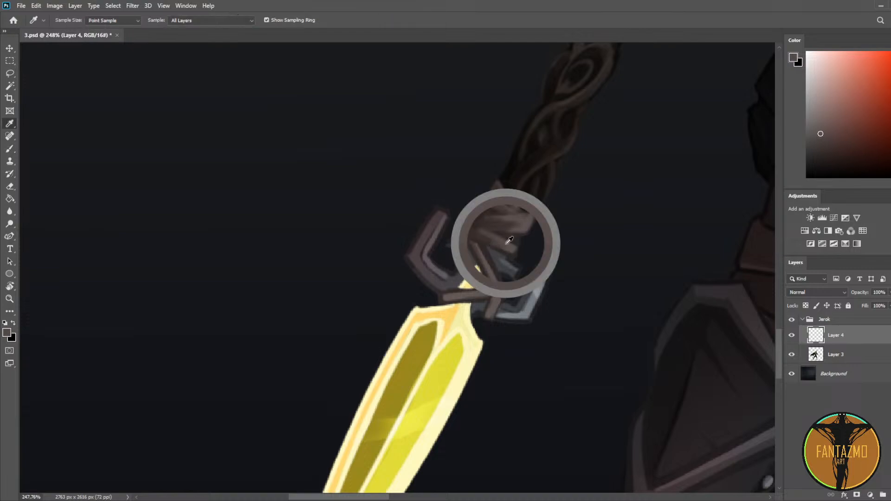
pyautogui.keyDown('alt'); pyautogui.click(475, 227); pyautogui.keyUp('alt')
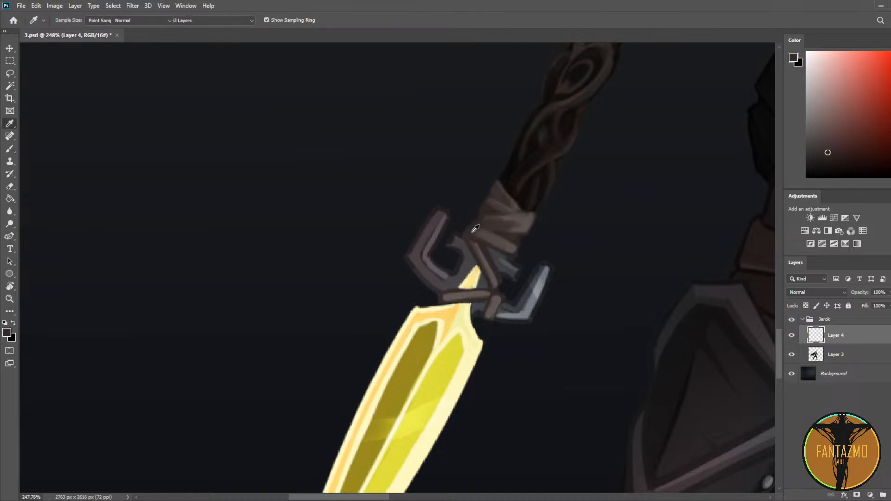
pyautogui.keyDown('alt'); pyautogui.click(482, 236); pyautogui.keyUp('alt')
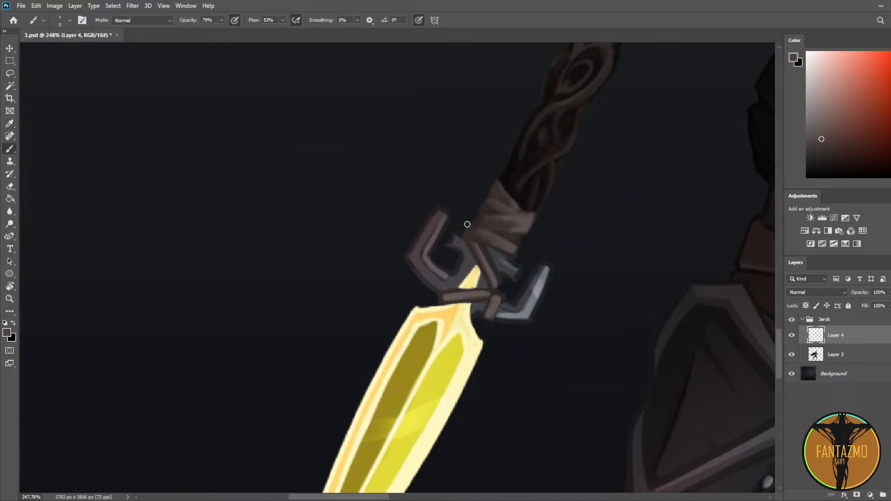
# Step: Mirror the canvas back, sample a brown from the wrapping and add a new layer above Layer 4
pyautogui.scroll(-6, 528, 185)
pyautogui.hotkey('ctrl', 'shift', 'h')
pyautogui.moveTo(627, 233); pyautogui.dragTo(262, 250)
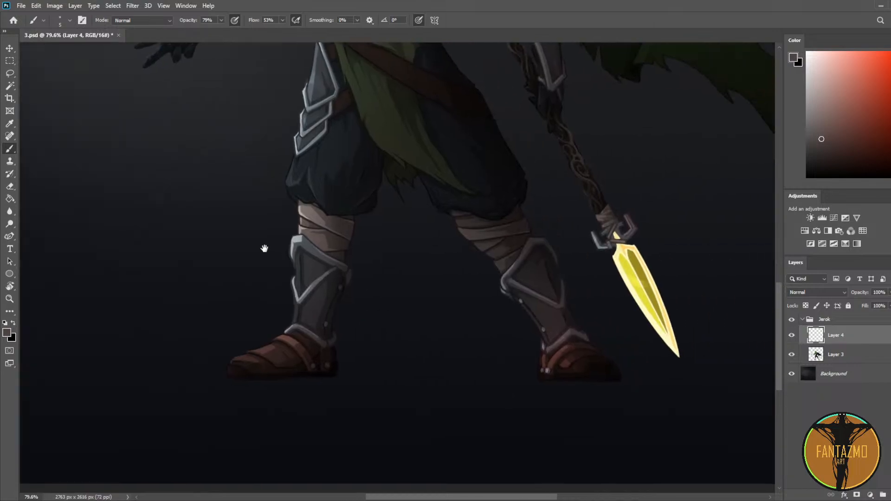
pyautogui.scroll(7, 637, 222)
pyautogui.keyDown('alt'); pyautogui.click(531, 214); pyautogui.keyUp('alt')
pyautogui.click(890, 494)
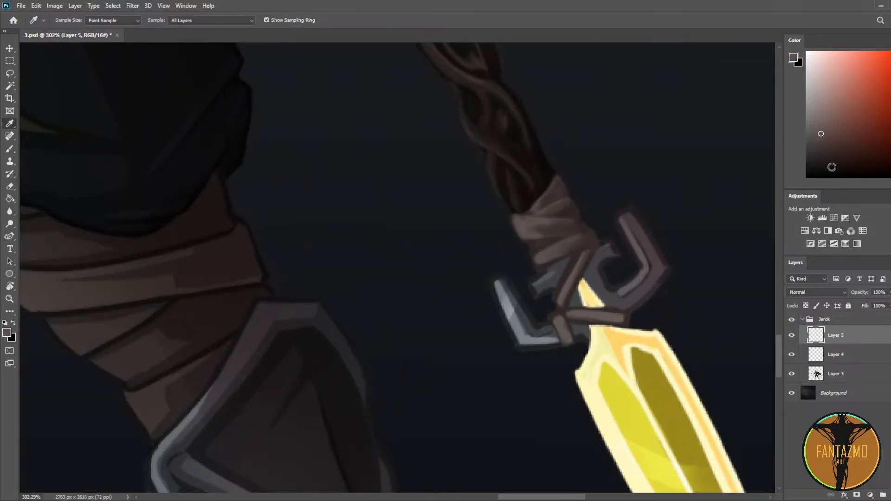
# Step: Choose a lighter brown and highlight the outer end of the wrapping's broad middle strip on the new layer
pyautogui.click(822, 114)
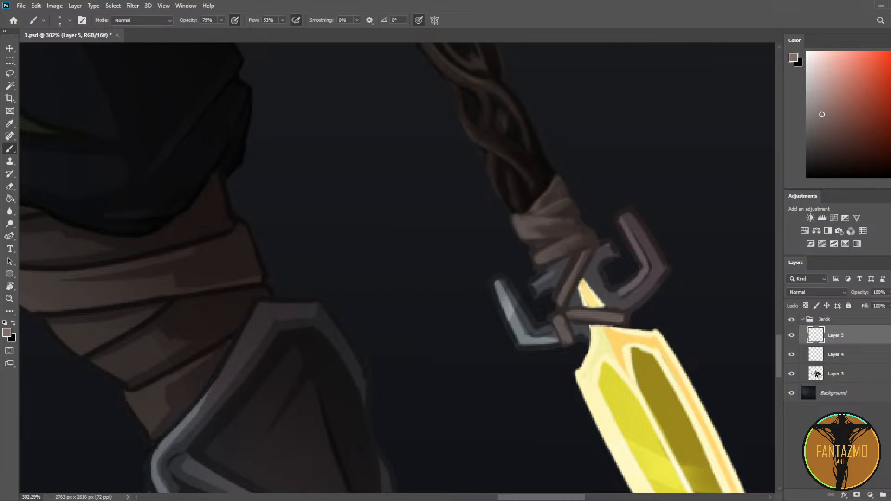
pyautogui.click(890, 169)
pyautogui.moveTo(514, 219)
pyautogui.mouseDown()
pyautogui.moveTo(525, 244)
pyautogui.moveTo(512, 227)
pyautogui.moveTo(529, 218)
pyautogui.moveTo(661, 203)
pyautogui.mouseUp()
pyautogui.press('z')
pyautogui.press('b')
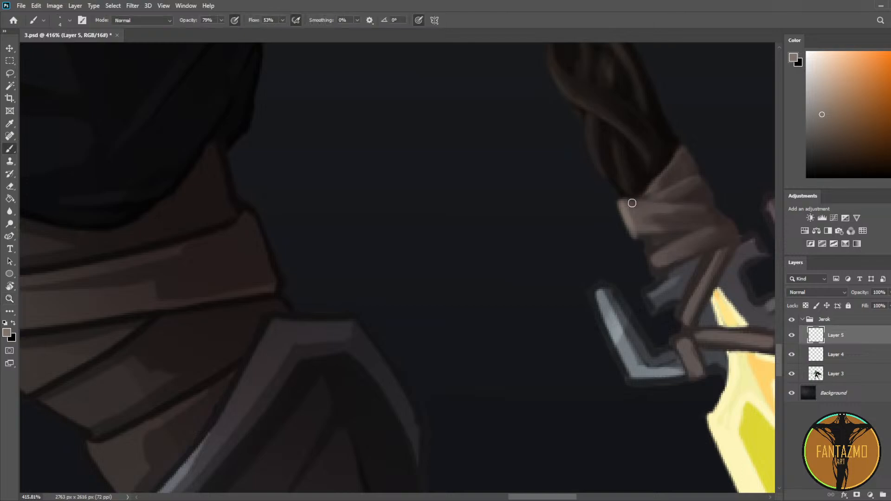
pyautogui.scroll(-2, 671, 54)
pyautogui.scroll(-3, 528, 259)
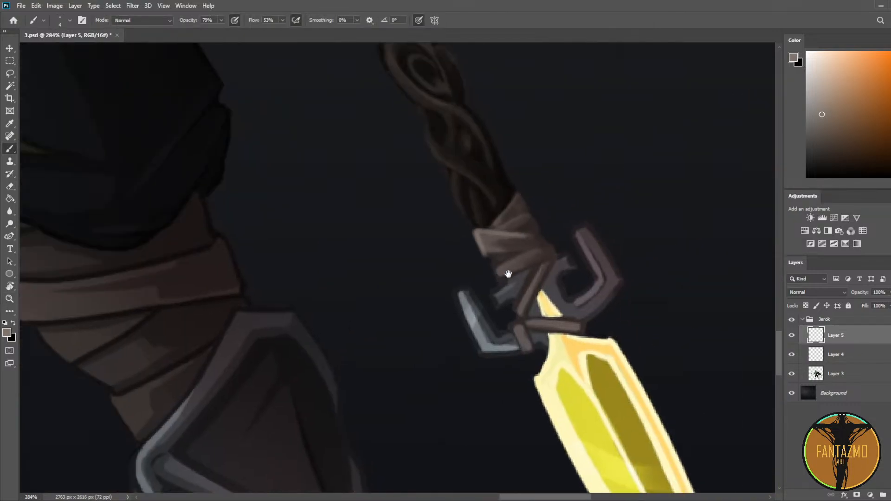
pyautogui.press('e')
pyautogui.press('b')
pyautogui.moveTo(448, 254); pyautogui.dragTo(454, 249)
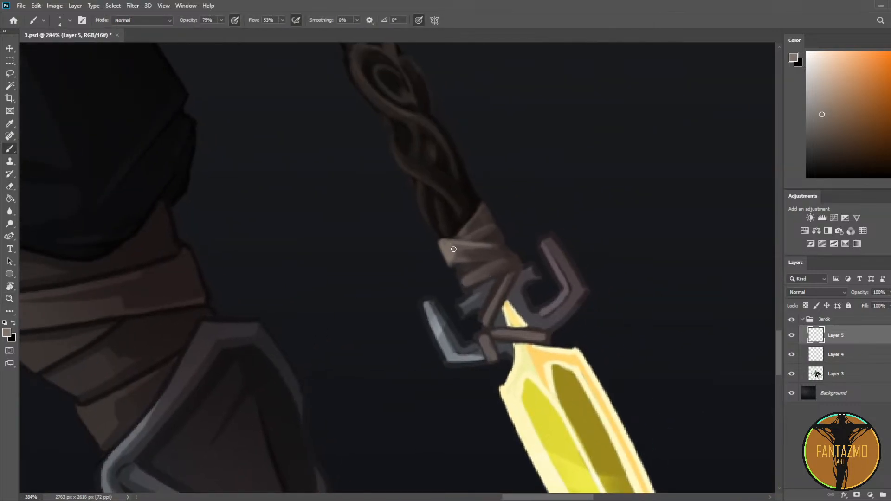
pyautogui.moveTo(462, 239)
pyautogui.mouseDown()
pyautogui.moveTo(490, 224)
pyautogui.moveTo(454, 240)
pyautogui.mouseUp()
# Step: Blend light and dark folds on the wrapping's topmost strip with sampled browns
pyautogui.keyDown('alt'); pyautogui.click(479, 212); pyautogui.keyUp('alt')
pyautogui.keyDown('alt'); pyautogui.click(478, 215); pyautogui.keyUp('alt')
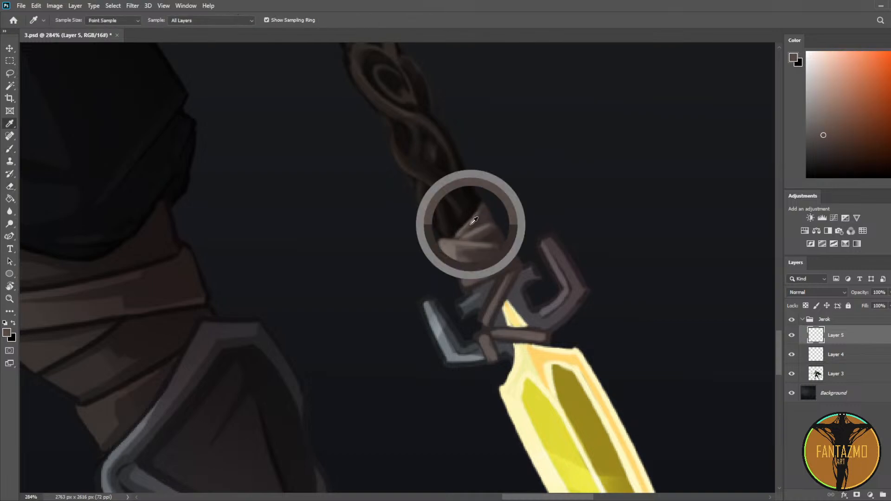
pyautogui.keyDown('alt'); pyautogui.click(483, 224); pyautogui.keyUp('alt')
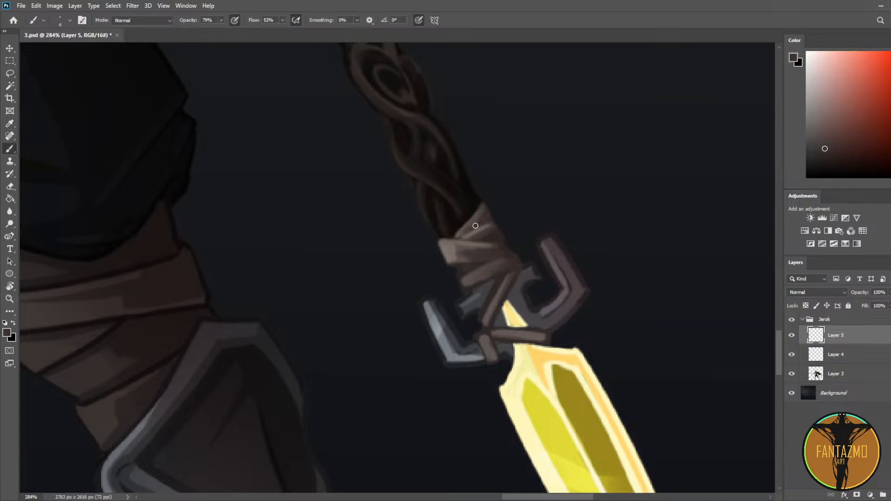
pyautogui.keyDown('alt'); pyautogui.click(476, 219); pyautogui.keyUp('alt')
pyautogui.keyDown('alt'); pyautogui.click(480, 225); pyautogui.keyUp('alt')
pyautogui.keyDown('alt'); pyautogui.click(475, 230); pyautogui.keyUp('alt')
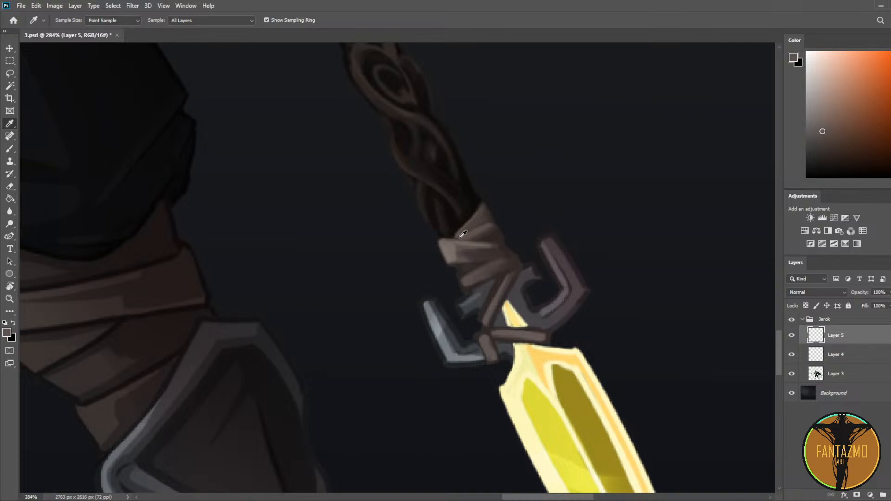
pyautogui.keyDown('alt'); pyautogui.click(492, 232); pyautogui.keyUp('alt')
# Step: Shade the folds across the wrapping's middle strip and darken the crease beneath it with sampled browns
pyautogui.keyDown('alt'); pyautogui.click(459, 246); pyautogui.keyUp('alt')
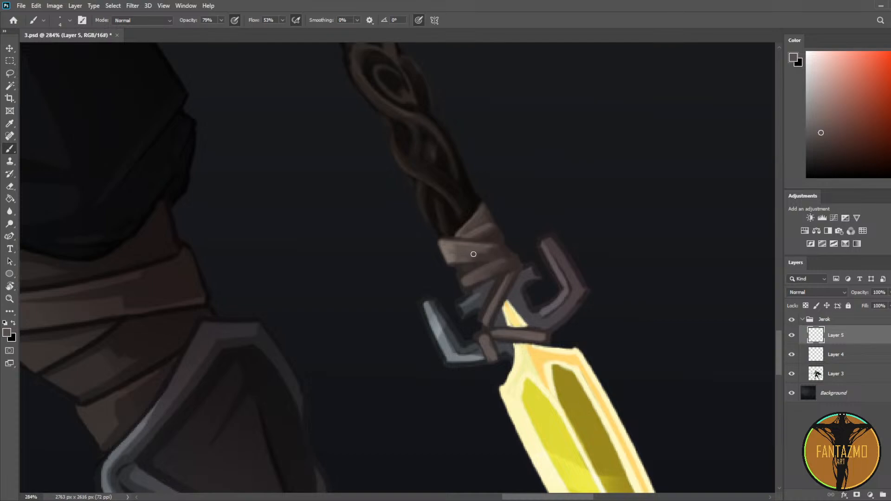
pyautogui.keyDown('alt'); pyautogui.click(451, 248); pyautogui.keyUp('alt')
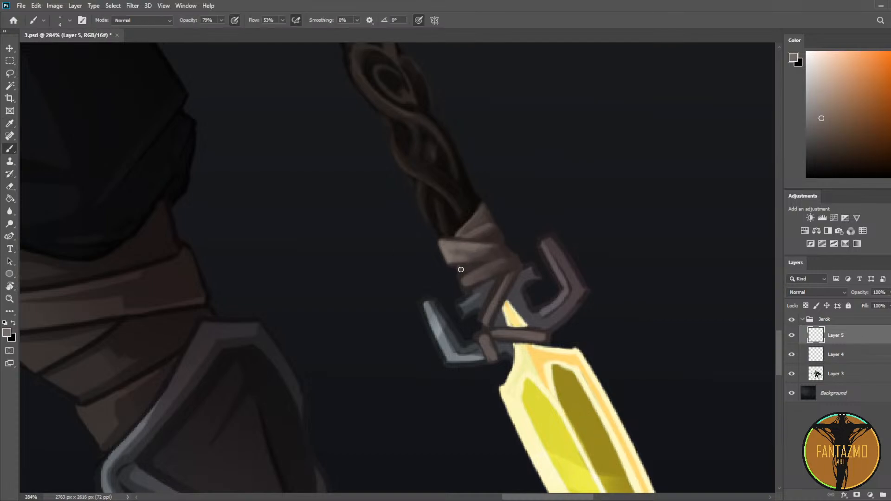
pyautogui.keyDown('alt'); pyautogui.click(461, 266); pyautogui.keyUp('alt')
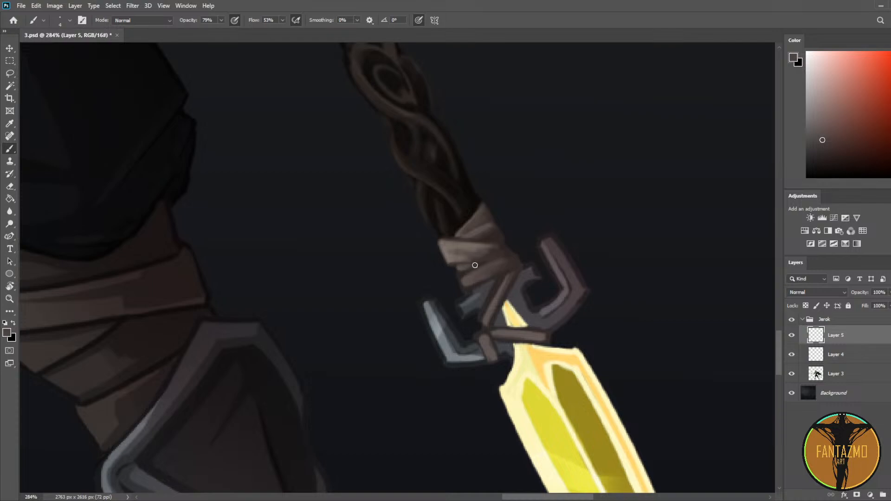
pyautogui.keyDown('alt'); pyautogui.click(489, 258); pyautogui.keyUp('alt')
pyautogui.keyDown('alt'); pyautogui.click(444, 251); pyautogui.keyUp('alt')
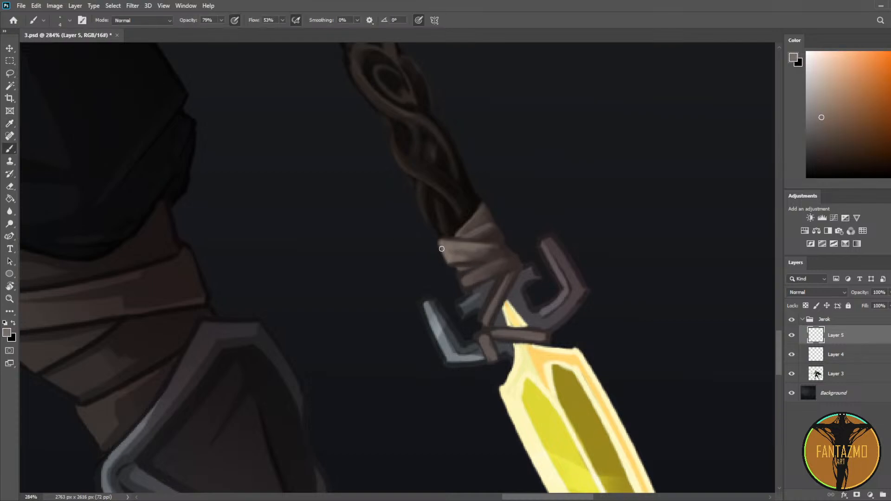
# Step: Refine the outer corner of the wrapping's middle strip with sampled dark and light browns
pyautogui.keyDown('alt'); pyautogui.click(456, 266); pyautogui.keyUp('alt')
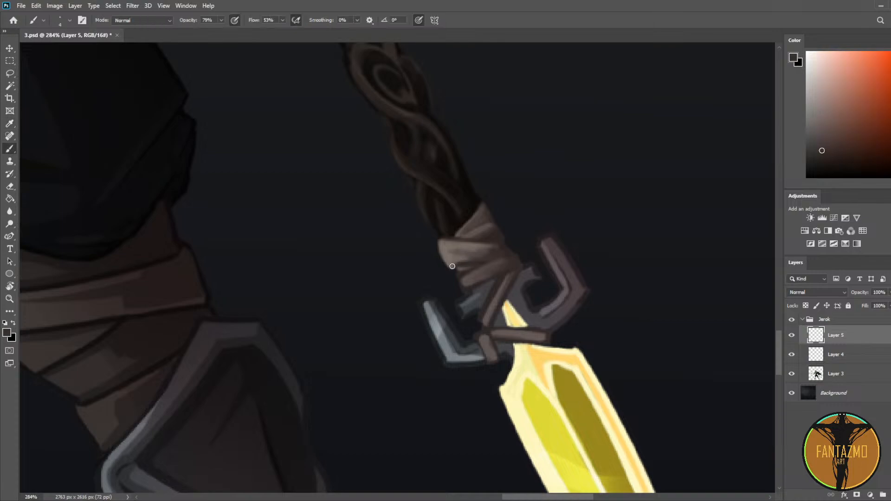
pyautogui.keyDown('alt'); pyautogui.click(453, 255); pyautogui.keyUp('alt')
pyautogui.keyDown('alt'); pyautogui.click(457, 254); pyautogui.keyUp('alt')
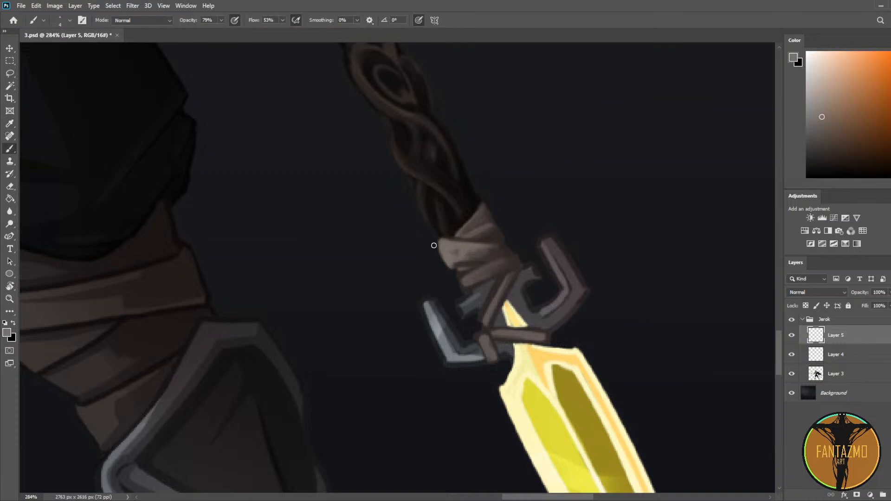
pyautogui.press('e')
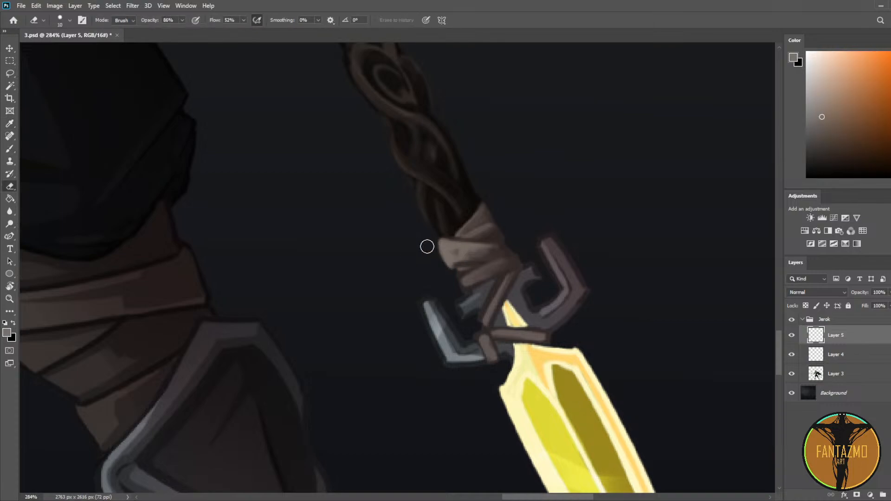
# Step: Merge Layer 5, Layer 4 and Layer 3 into one layer and mirror the canvas
pyautogui.keyDown('ctrl'); pyautogui.click(854, 356); pyautogui.keyUp('ctrl')
pyautogui.keyDown('ctrl'); pyautogui.click(885, 374); pyautogui.keyUp('ctrl')
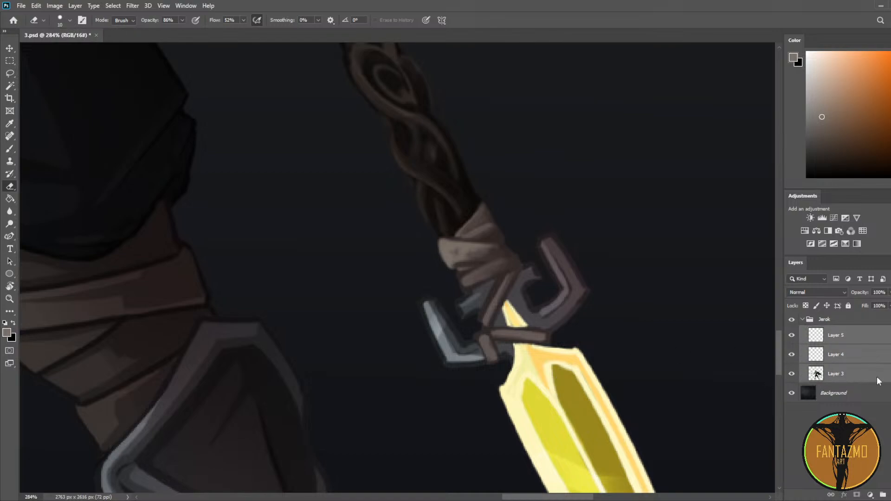
pyautogui.hotkey('ctrl', 'e')
pyautogui.scroll(-5, 417, 232)
pyautogui.moveTo(523, 213); pyautogui.dragTo(459, 231)
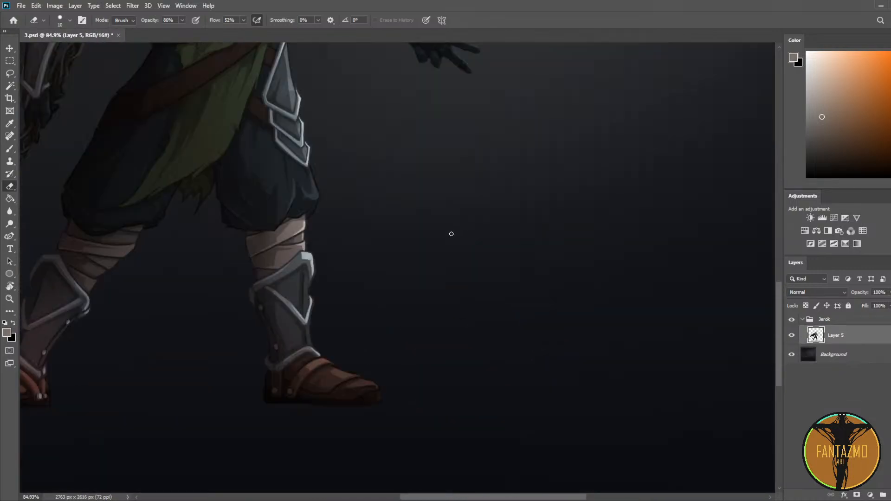
pyautogui.scroll(1, 212, 206)
pyautogui.moveTo(212, 207); pyautogui.dragTo(511, 255)
pyautogui.scroll(3, 429, 243)
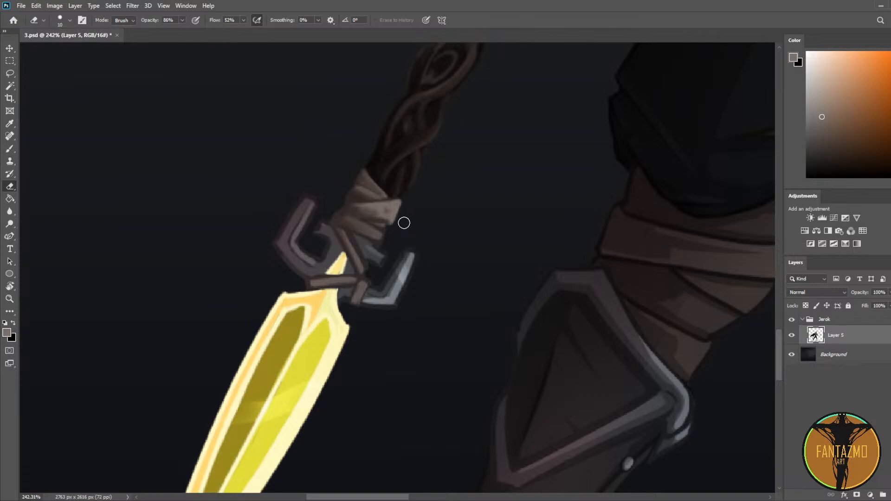
# Step: Sample a dark brown from the wrapping and deepen the crease between its middle and lower strips
pyautogui.press('i')
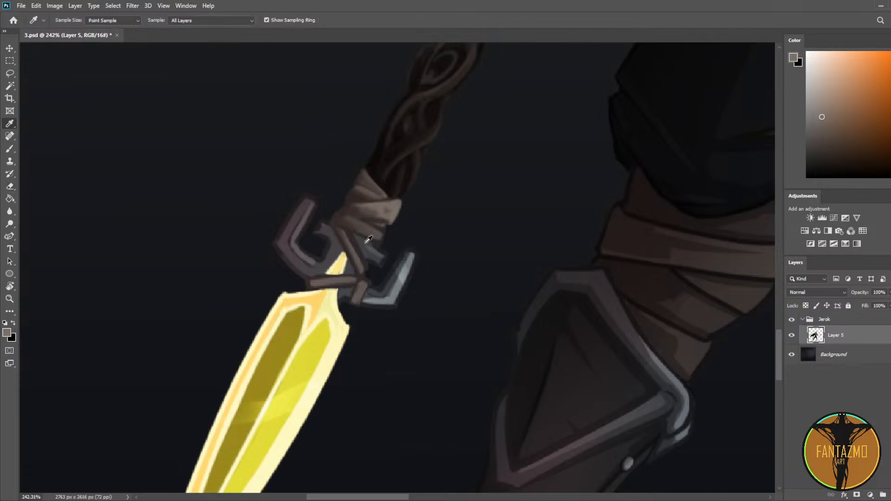
pyautogui.click(374, 221)
pyautogui.press('b')
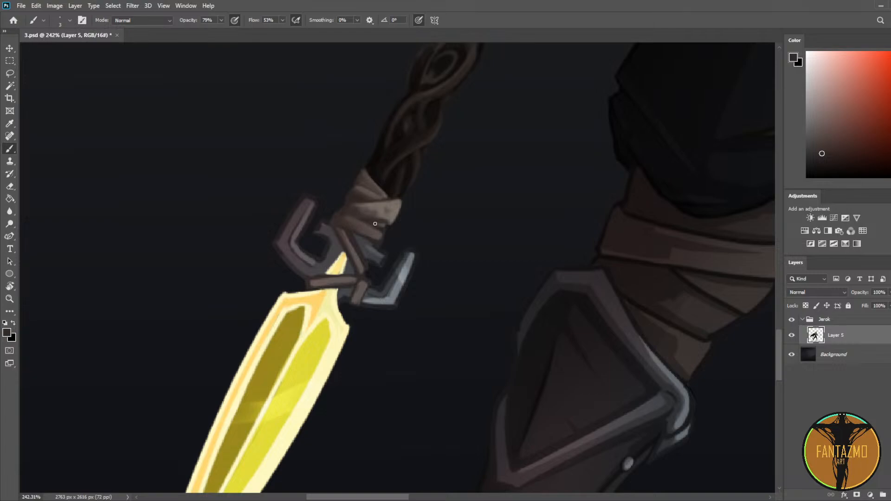
pyautogui.press('i')
pyautogui.click(376, 222)
# Step: Choose a light beige, add a new layer above Layer 5 and paint a highlight along the wrapping's lower strip
pyautogui.click(822, 103)
pyautogui.press('b')
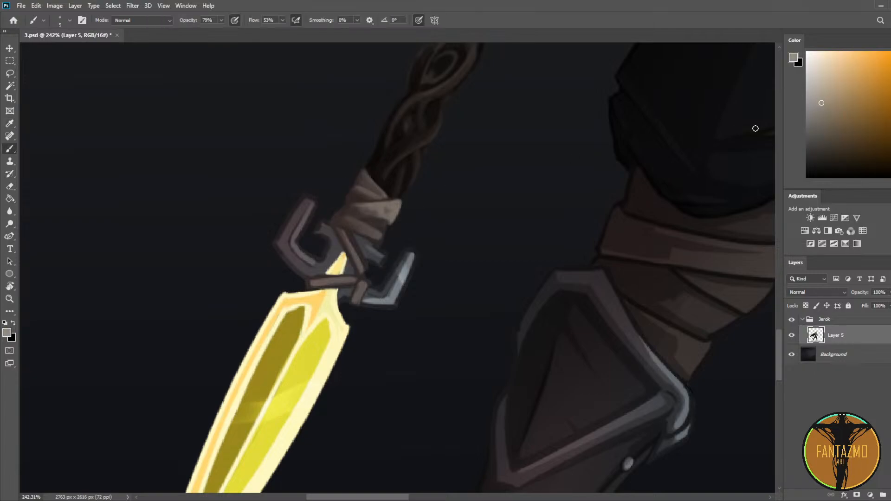
pyautogui.hotkey('ctrl', 'shift', 'alt', 'n')
pyautogui.moveTo(345, 214); pyautogui.dragTo(380, 230)
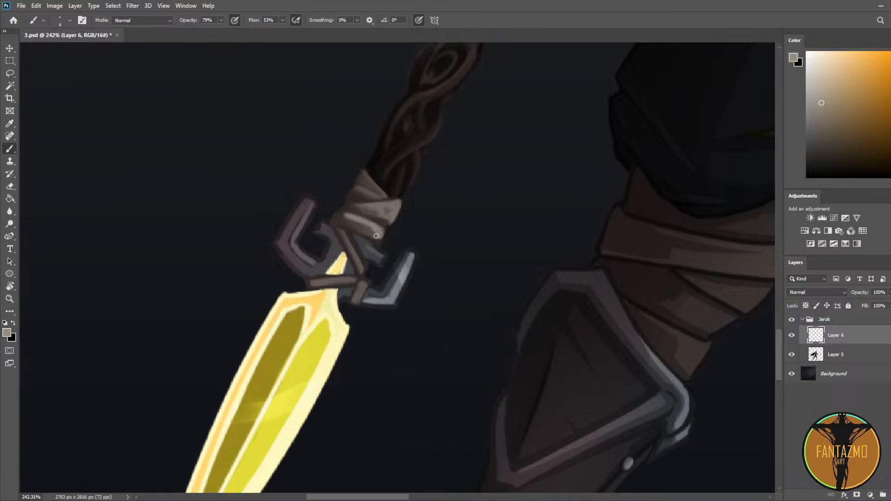
# Step: Blend the lower strip's highlight into its folds and shadowed inner end with sampled browns
pyautogui.keyDown('alt'); pyautogui.click(374, 233); pyautogui.keyUp('alt')
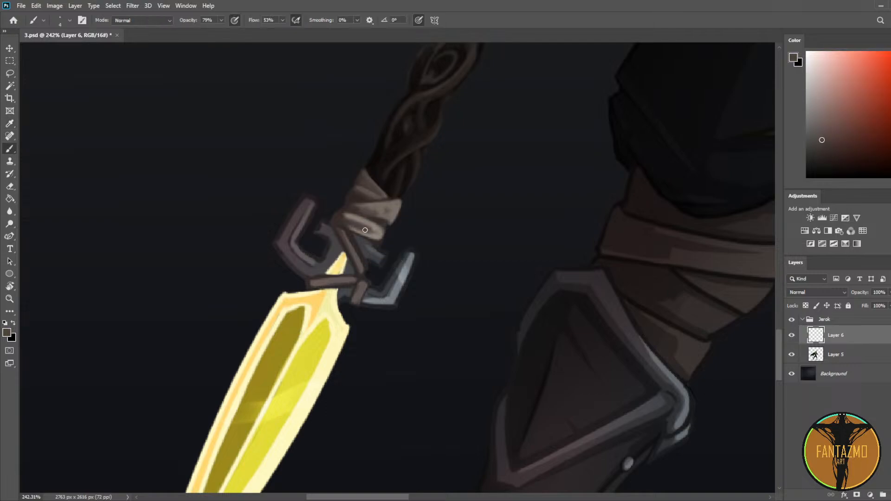
pyautogui.keyDown('alt'); pyautogui.click(366, 230); pyautogui.keyUp('alt')
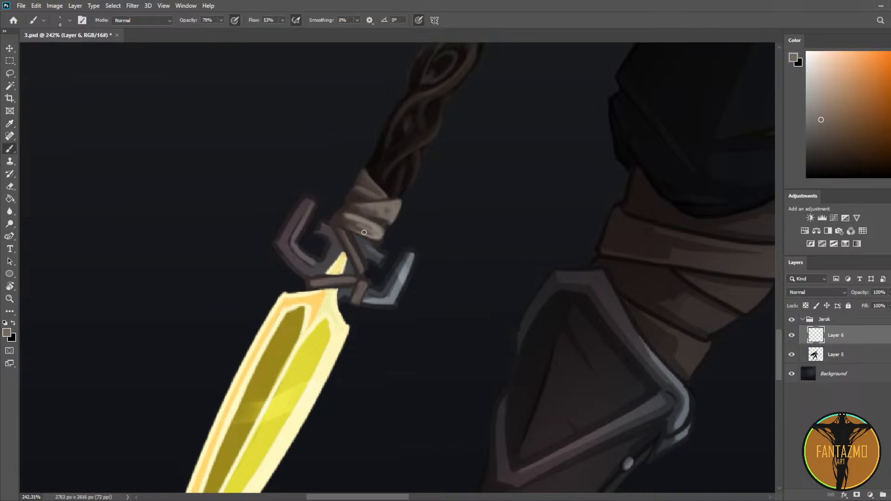
pyautogui.keyDown('alt'); pyautogui.click(352, 214); pyautogui.keyUp('alt')
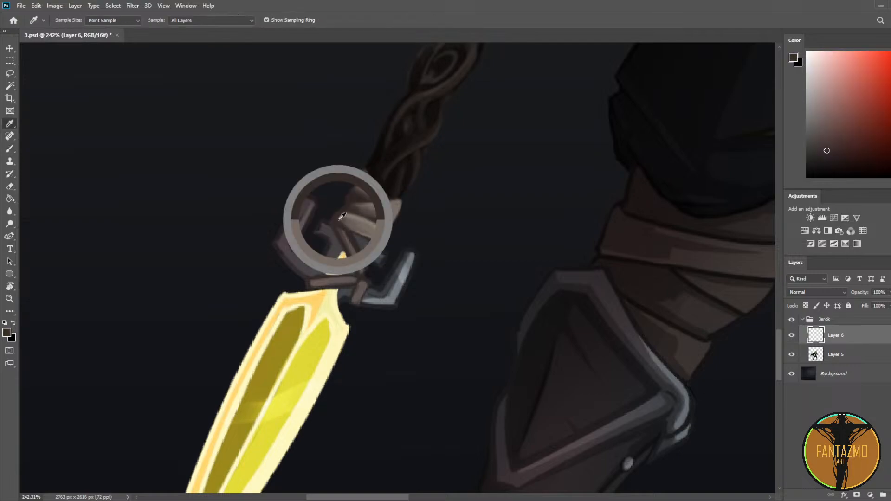
pyautogui.keyDown('alt'); pyautogui.click(353, 217); pyautogui.keyUp('alt')
pyautogui.keyDown('alt'); pyautogui.click(364, 222); pyautogui.keyUp('alt')
# Step: Smooth the shading of the wrapping's middle strip with a larger brush, covering the dark spot near its outer end
pyautogui.keyDown('alt'); pyautogui.click(357, 210); pyautogui.keyUp('alt')
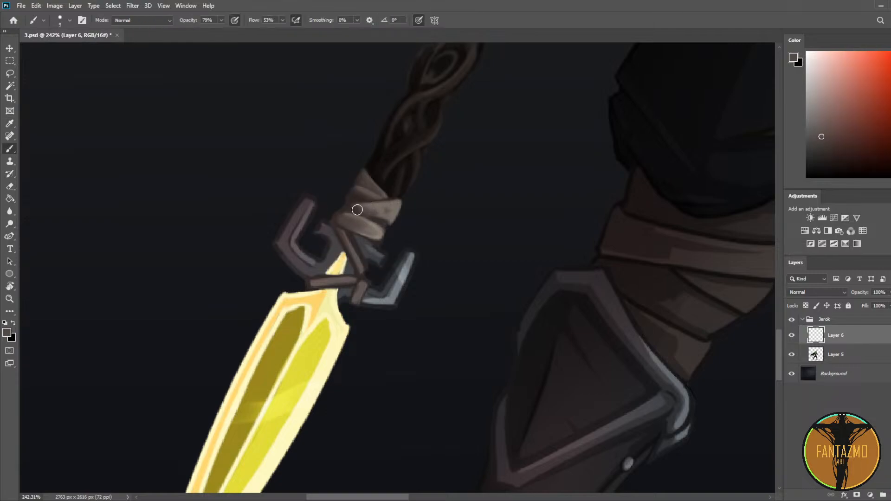
pyautogui.keyDown('alt'); pyautogui.click(388, 212); pyautogui.keyUp('alt')
pyautogui.moveTo(392, 209); pyautogui.dragTo(390, 213)
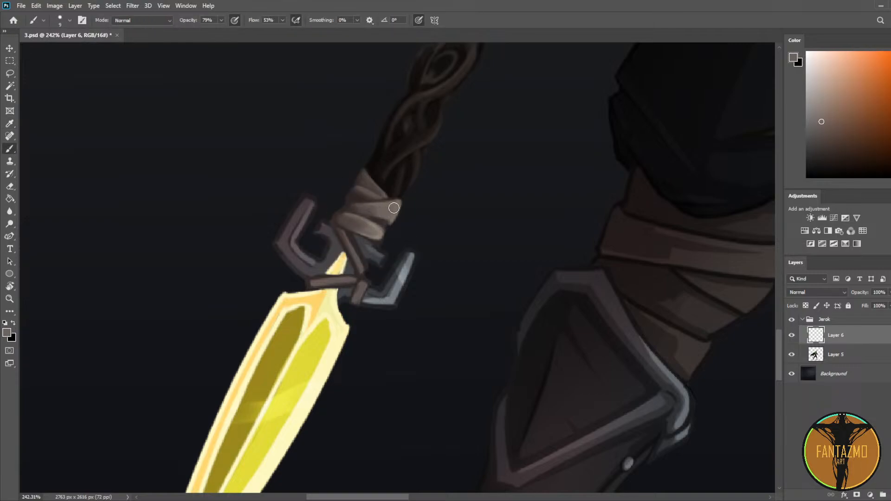
# Step: Shade the upper folds and outer edge of the cloth wrap below the spear's handle with sampled browns
pyautogui.keyDown('alt'); pyautogui.click(355, 204); pyautogui.keyUp('alt')
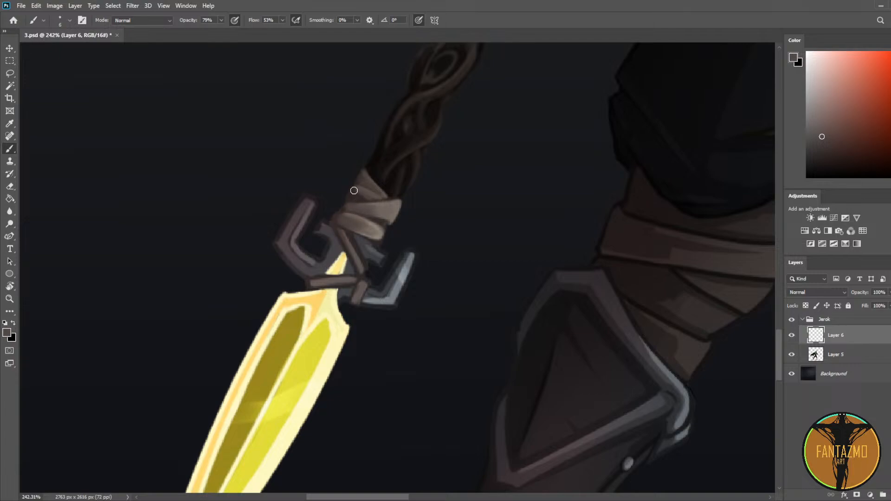
pyautogui.press('alt')
pyautogui.keyDown('alt'); pyautogui.click(356, 194); pyautogui.keyUp('alt')
pyautogui.keyDown('alt'); pyautogui.click(347, 207); pyautogui.keyUp('alt')
pyautogui.keyDown('alt'); pyautogui.click(352, 207); pyautogui.keyUp('alt')
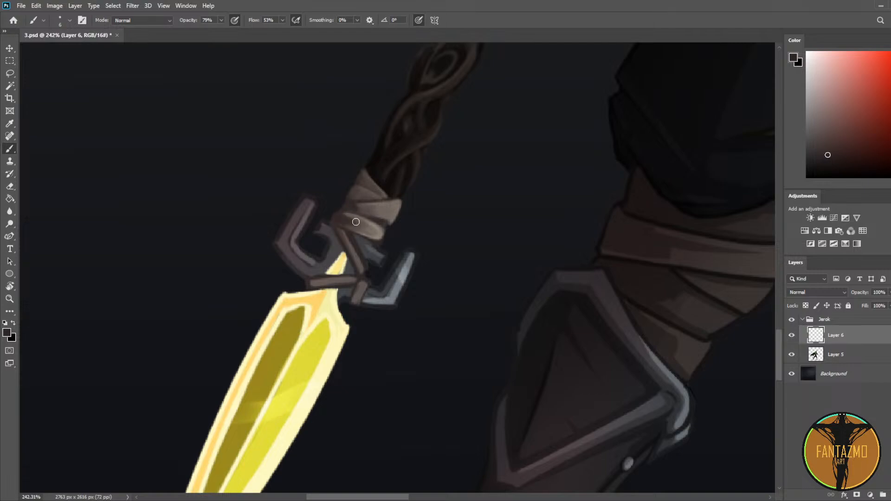
pyautogui.keyDown('alt'); pyautogui.click(354, 222); pyautogui.keyUp('alt')
pyautogui.keyDown('alt'); pyautogui.click(357, 193); pyautogui.keyUp('alt')
pyautogui.keyDown('alt'); pyautogui.click(352, 213); pyautogui.keyUp('alt')
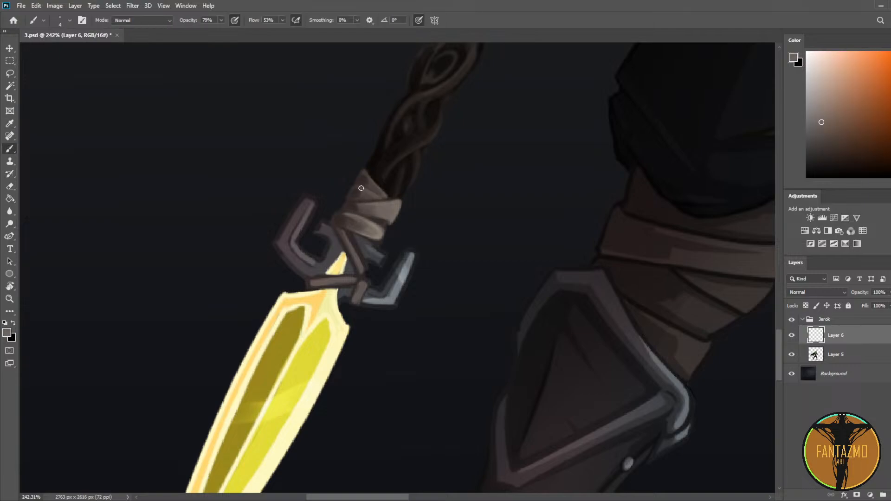
pyautogui.keyDown('alt'); pyautogui.click(362, 196); pyautogui.keyUp('alt')
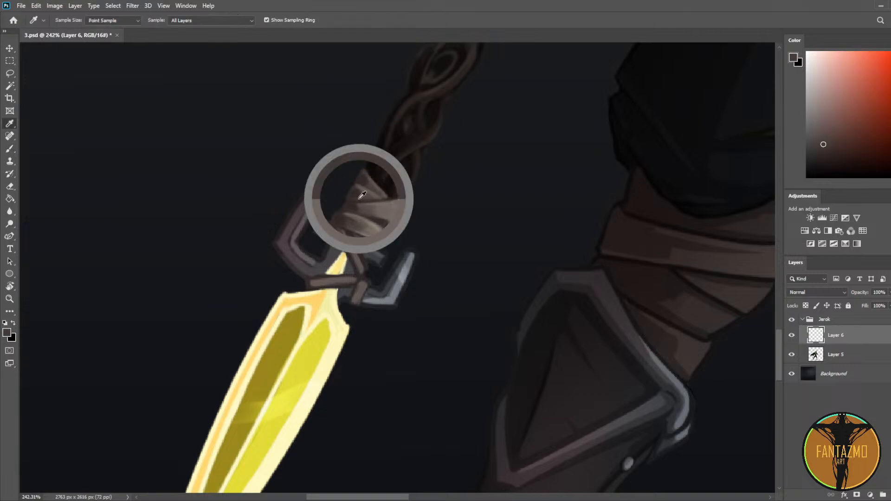
pyautogui.keyDown('alt'); pyautogui.click(363, 181); pyautogui.keyUp('alt')
# Step: Flip the canvas horizontally to continue painting the spear's cloth wrap in mirrored view
pyautogui.scroll(-6, 386, 181)
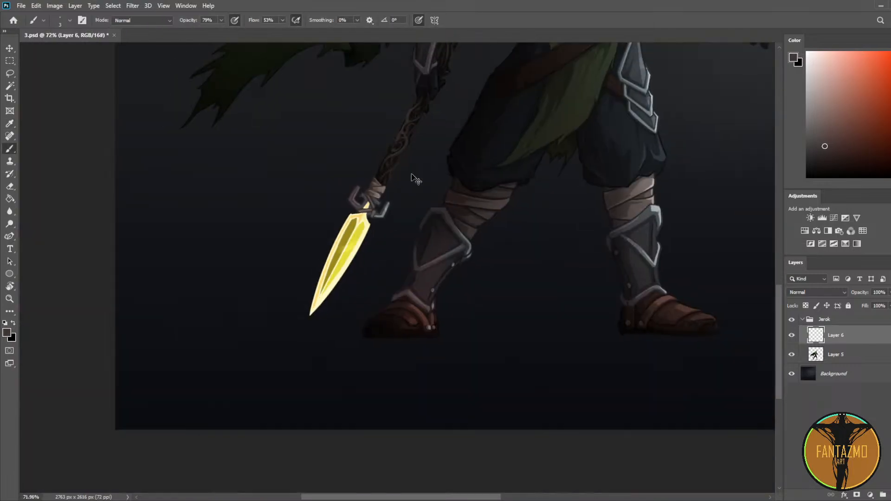
pyautogui.hotkey('ctrl', 'shift', 'h')
pyautogui.scroll(3, 666, 199)
pyautogui.moveTo(667, 199); pyautogui.dragTo(293, 190)
pyautogui.scroll(4, 557, 168)
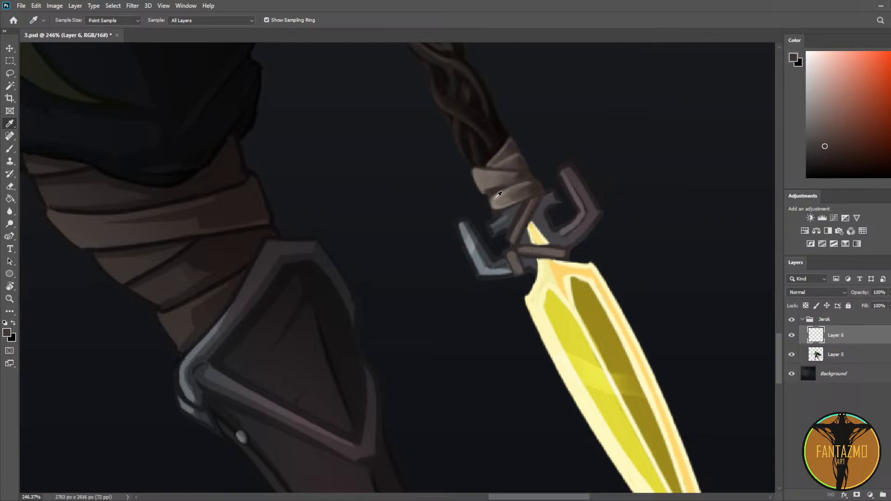
# Step: Paint lighter grey-beige tones across the middle band of the cloth wrap, sampling colours from the wrap
pyautogui.keyDown('alt'); pyautogui.click(498, 198); pyautogui.keyUp('alt')
pyautogui.moveTo(478, 168); pyautogui.dragTo(530, 178)
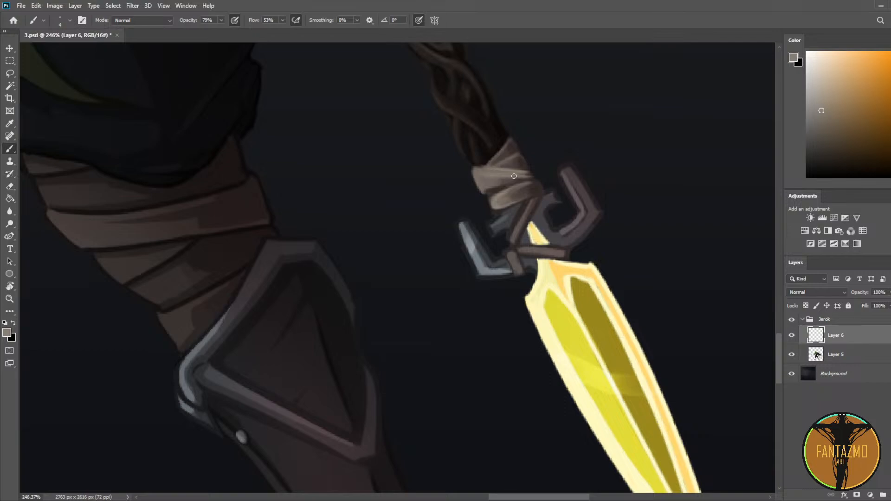
pyautogui.keyDown('alt'); pyautogui.click(484, 173); pyautogui.keyUp('alt')
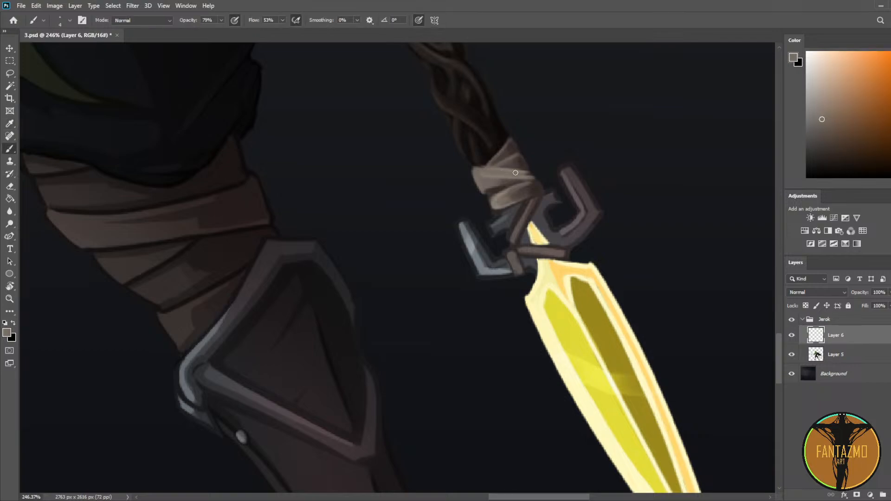
pyautogui.keyDown('alt'); pyautogui.click(519, 174); pyautogui.keyUp('alt')
pyautogui.keyDown('alt'); pyautogui.click(479, 171); pyautogui.keyUp('alt')
pyautogui.moveTo(515, 181); pyautogui.dragTo(598, 170)
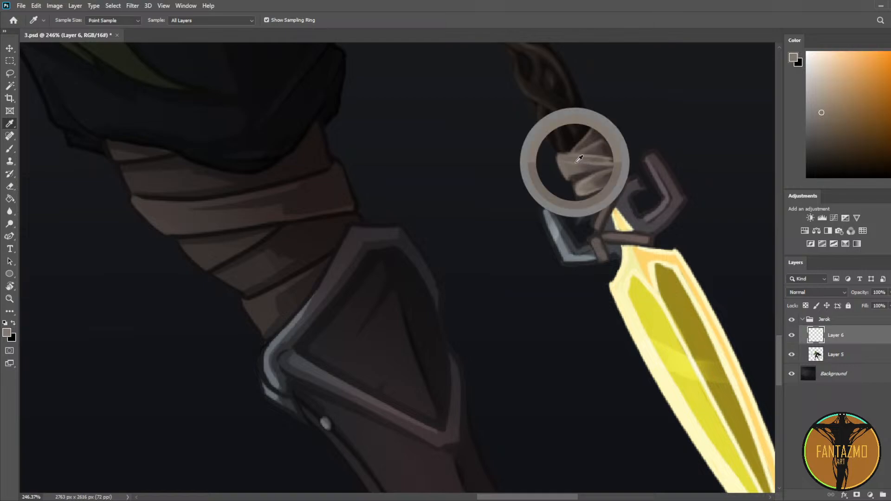
# Step: Blend the creases in the middle band toward the crossguard with sampled light and dark tones
pyautogui.keyDown('alt'); pyautogui.click(607, 159); pyautogui.keyUp('alt')
pyautogui.keyDown('alt'); pyautogui.click(594, 157); pyautogui.keyUp('alt')
pyautogui.keyDown('alt'); pyautogui.click(614, 157); pyautogui.keyUp('alt')
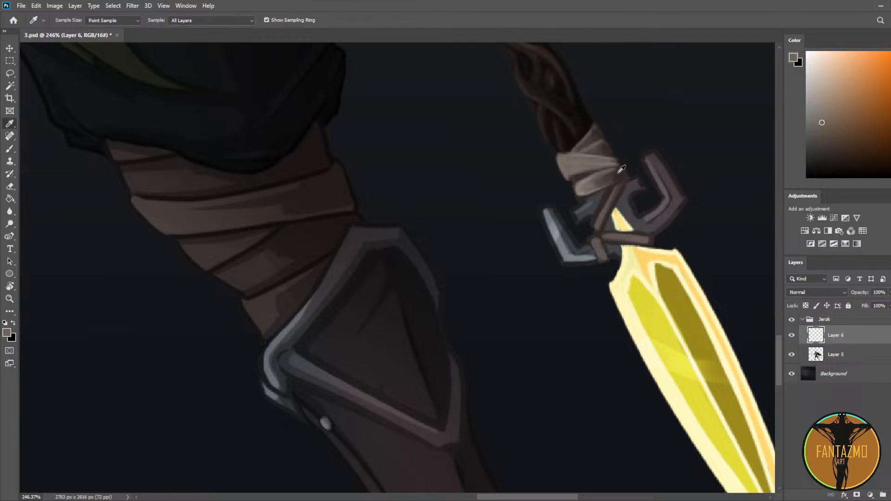
pyautogui.keyDown('alt'); pyautogui.click(609, 161); pyautogui.keyUp('alt')
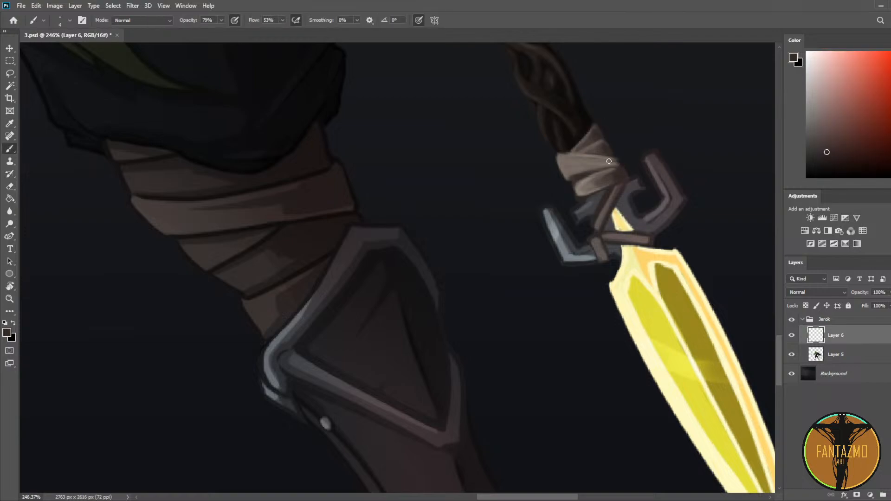
pyautogui.keyDown('alt'); pyautogui.click(583, 161); pyautogui.keyUp('alt')
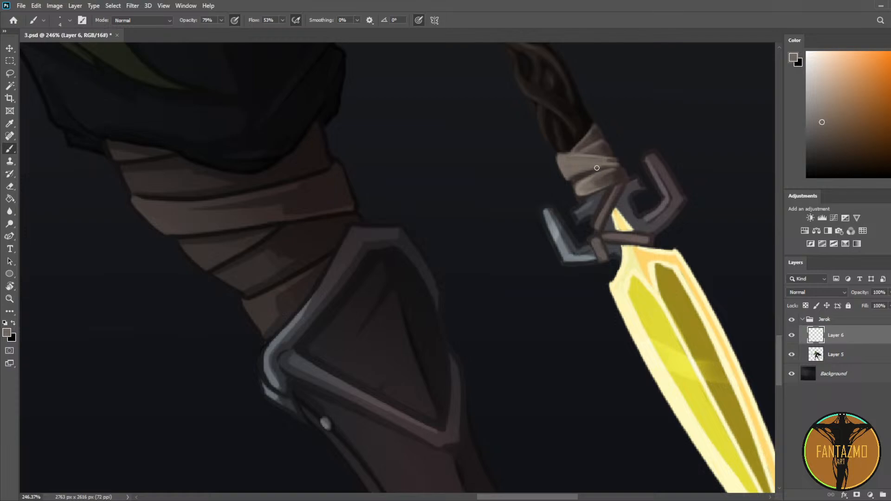
# Step: Paint lighter, yellower beige highlights on the wrap's middle and lower bands and blend them with sampled shadow tones
pyautogui.click(823, 106)
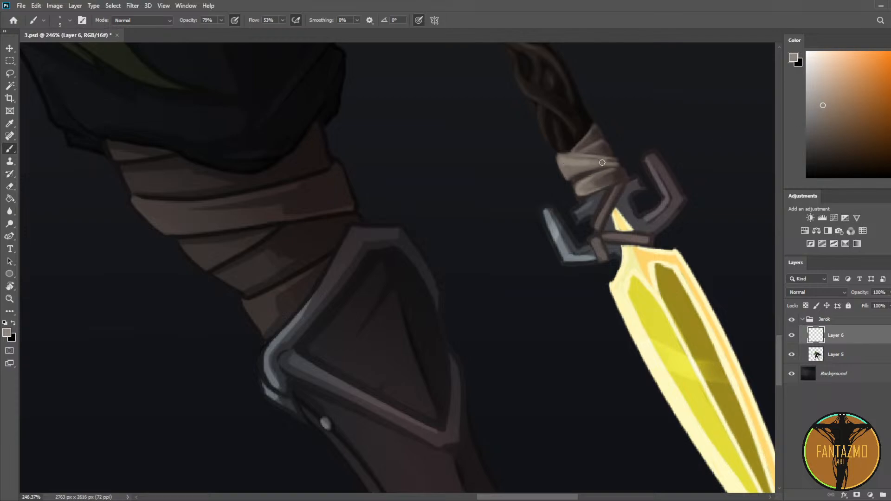
pyautogui.click(890, 163)
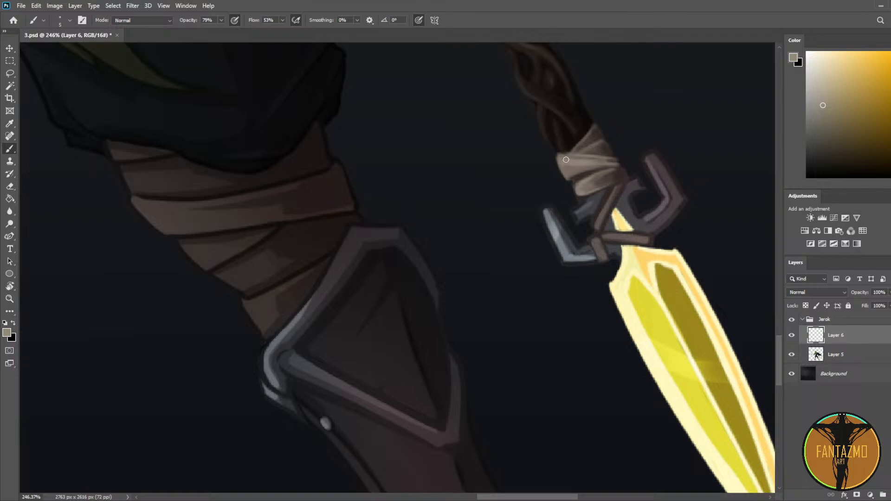
pyautogui.keyDown('alt'); pyautogui.click(588, 174); pyautogui.keyUp('alt')
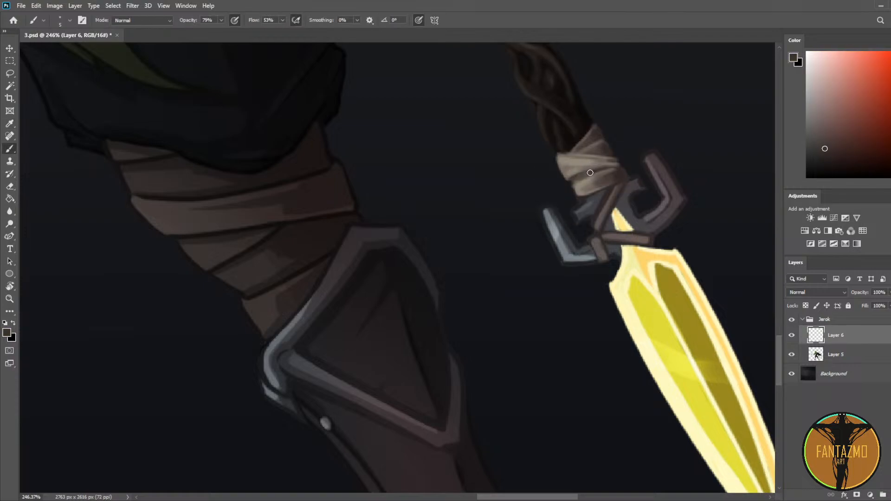
pyautogui.keyDown('alt'); pyautogui.click(579, 180); pyautogui.keyUp('alt')
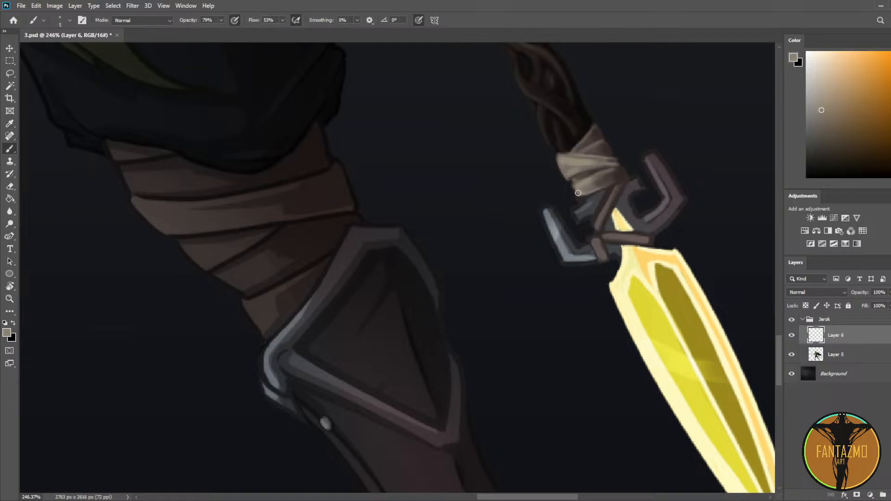
pyautogui.keyDown('alt'); pyautogui.click(592, 165); pyautogui.keyUp('alt')
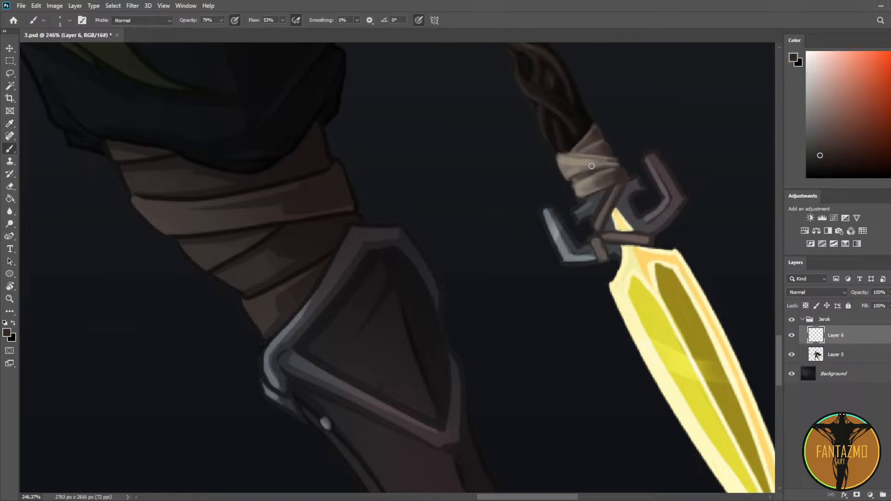
pyautogui.keyDown('alt'); pyautogui.click(617, 162); pyautogui.keyUp('alt')
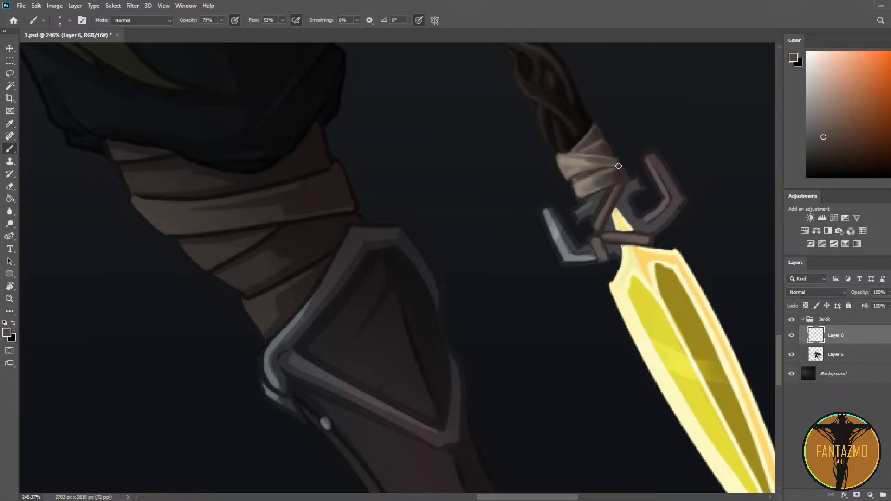
# Step: Undo the last stroke and refine the light tones on the middle band of the cloth wrap
pyautogui.moveTo(599, 215); pyautogui.dragTo(466, 253)
pyautogui.hotkey('ctrl', 'z')
pyautogui.moveTo(510, 204); pyautogui.dragTo(315, 285)
pyautogui.keyDown('alt'); pyautogui.click(379, 246); pyautogui.keyUp('alt')
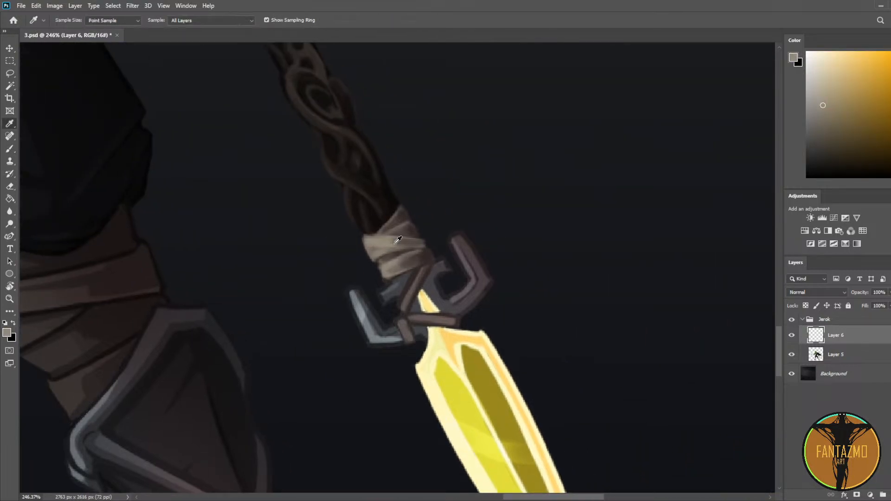
pyautogui.keyDown('alt'); pyautogui.click(376, 249); pyautogui.keyUp('alt')
pyautogui.keyDown('alt'); pyautogui.click(392, 235); pyautogui.keyUp('alt')
# Step: Render the upper band of the cloth wrap, alternating sampled dark and mid browns to define its folds
pyautogui.keyDown('alt'); pyautogui.click(406, 233); pyautogui.keyUp('alt')
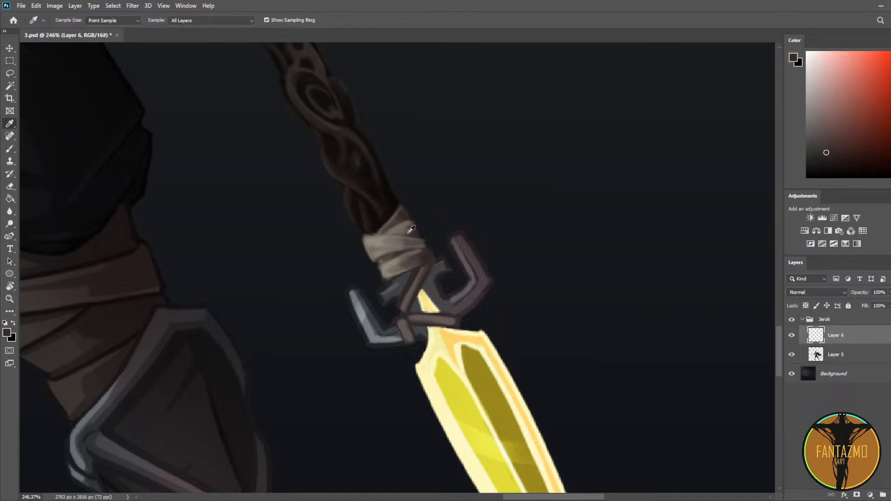
pyautogui.keyDown('alt'); pyautogui.click(402, 232); pyautogui.keyUp('alt')
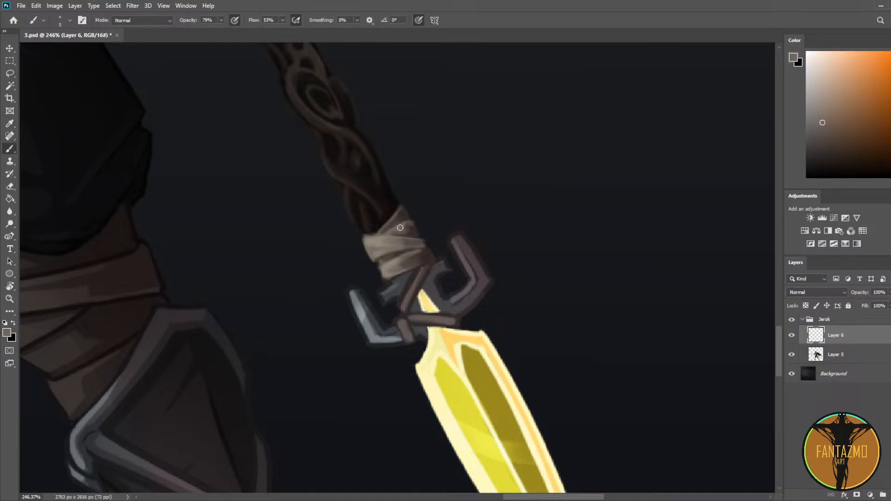
pyautogui.keyDown('alt'); pyautogui.click(410, 232); pyautogui.keyUp('alt')
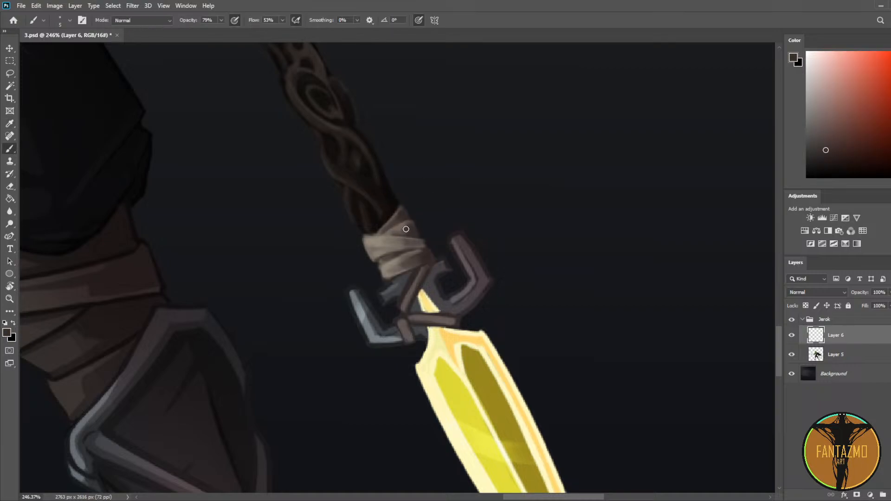
pyautogui.keyDown('alt'); pyautogui.click(390, 232); pyautogui.keyUp('alt')
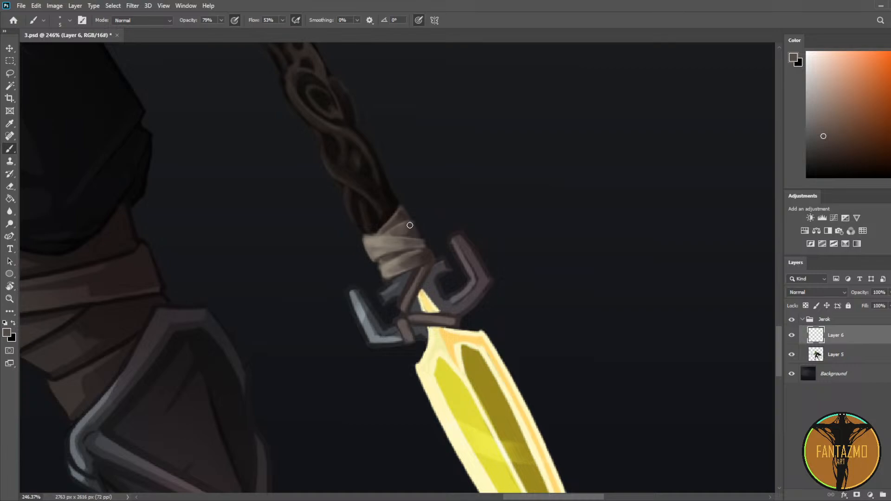
pyautogui.keyDown('alt'); pyautogui.click(405, 224); pyautogui.keyUp('alt')
pyautogui.keyDown('alt'); pyautogui.click(402, 223); pyautogui.keyUp('alt')
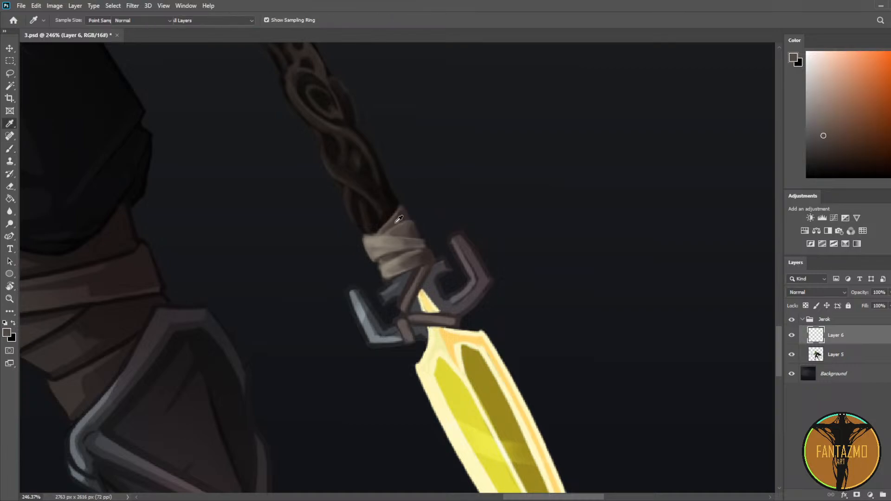
pyautogui.keyDown('alt'); pyautogui.click(390, 228); pyautogui.keyUp('alt')
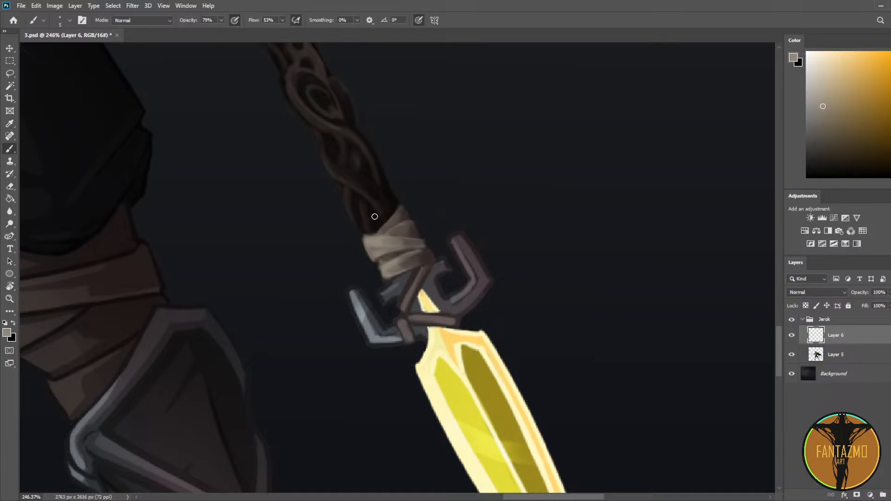
# Step: Brighten the wrap's top edge against the handle and define the outer end of the middle band with sampled beiges
pyautogui.moveTo(382, 225); pyautogui.dragTo(400, 205)
pyautogui.moveTo(364, 242); pyautogui.dragTo(368, 254)
pyautogui.keyDown('alt'); pyautogui.click(380, 254); pyautogui.keyUp('alt')
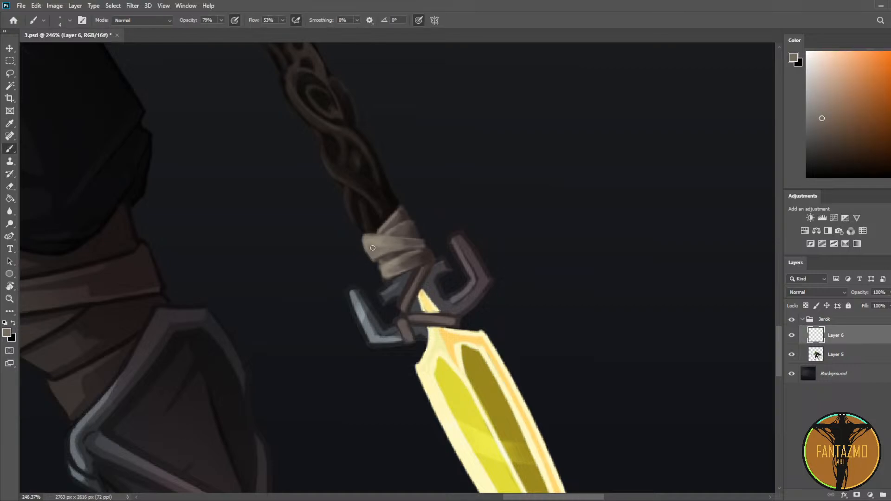
pyautogui.keyDown('alt'); pyautogui.click(371, 245); pyautogui.keyUp('alt')
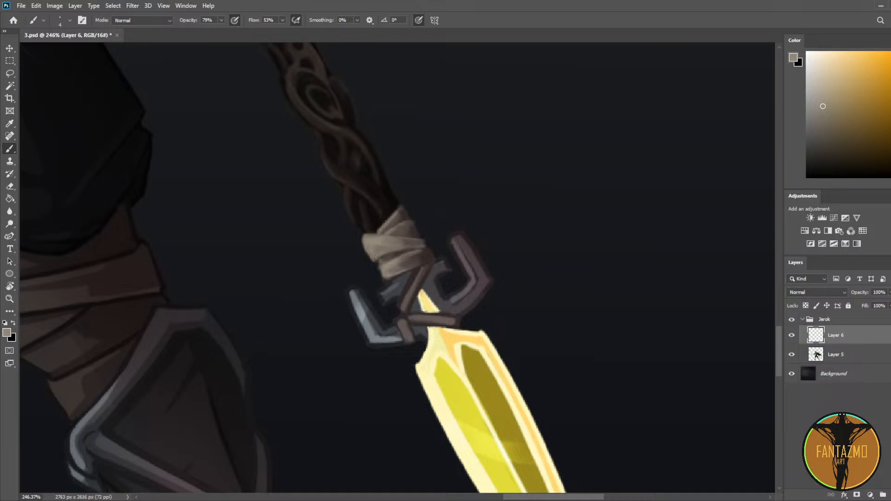
pyautogui.keyDown('alt'); pyautogui.click(379, 250); pyautogui.keyUp('alt')
pyautogui.keyDown('alt'); pyautogui.click(385, 260); pyautogui.keyUp('alt')
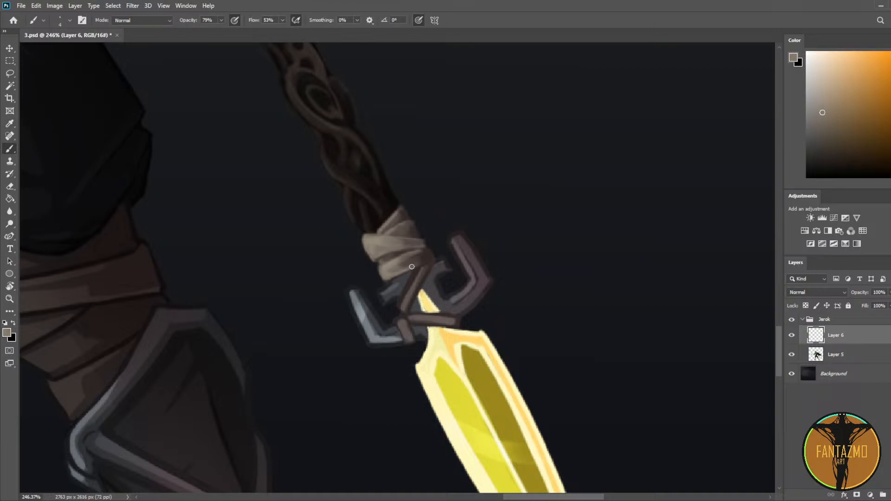
# Step: Blend the lower band of the cloth wrap and its shaded side near the crossguard using sampled tones
pyautogui.keyDown('alt'); pyautogui.click(399, 266); pyautogui.keyUp('alt')
pyautogui.keyDown('alt'); pyautogui.click(401, 266); pyautogui.keyUp('alt')
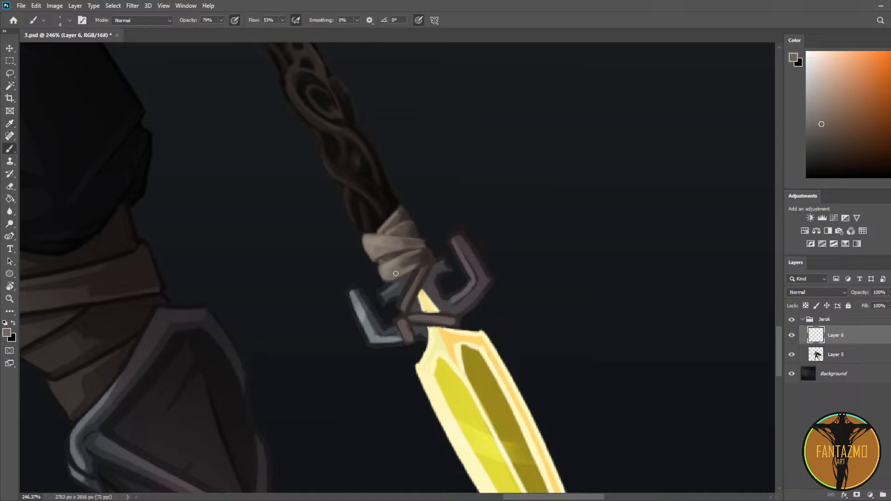
pyautogui.keyDown('alt'); pyautogui.click(418, 258); pyautogui.keyUp('alt')
pyautogui.keyDown('alt'); pyautogui.click(417, 255); pyautogui.keyUp('alt')
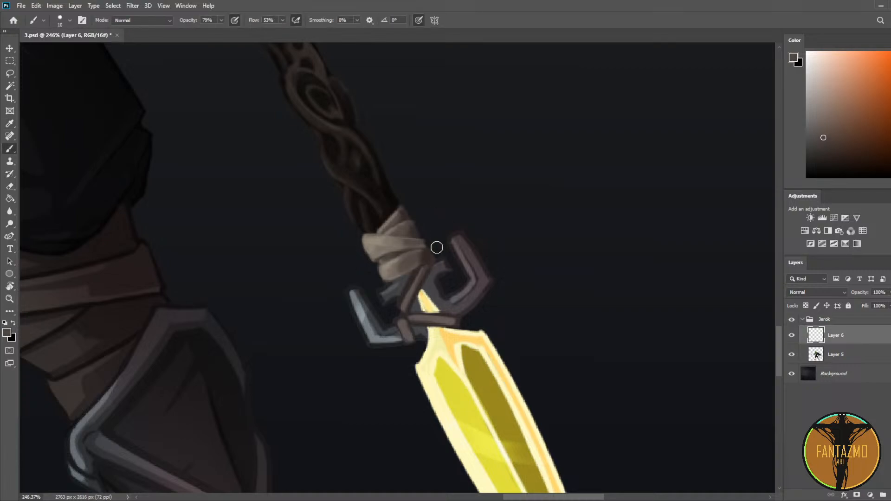
# Step: Save the document and check the whole painting by flipping the canvas horizontally and back
pyautogui.scroll(-5, 478, 199)
pyautogui.hotkey('ctrl', 's')
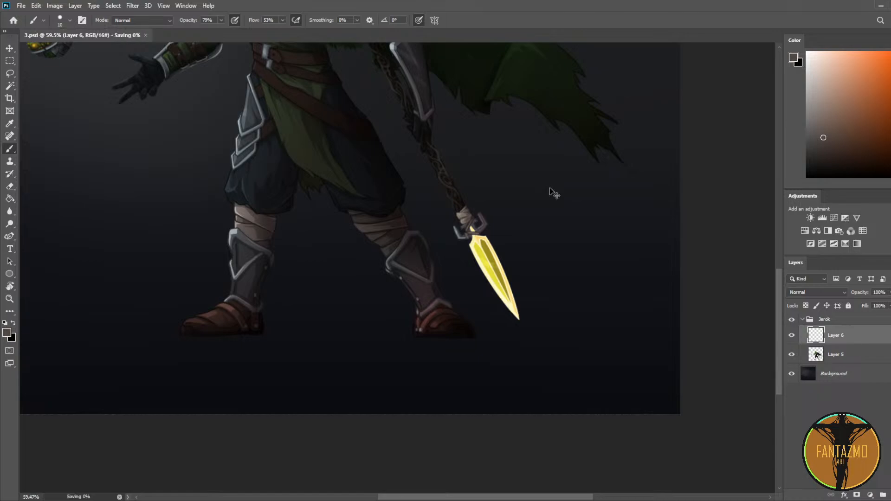
pyautogui.hotkey('ctrl', 'shift', 'h')
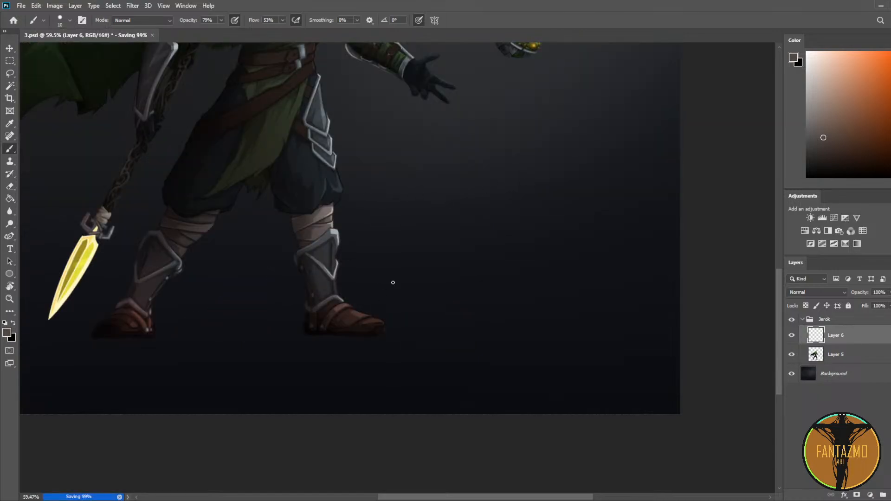
pyautogui.scroll(-3, 385, 293)
pyautogui.scroll(2, 406, 356)
pyautogui.scroll(2, 158, 421)
pyautogui.hotkey('ctrl', 'shift', 'h')
pyautogui.hotkey('ctrl', 's')
pyautogui.scroll(5, 524, 392)
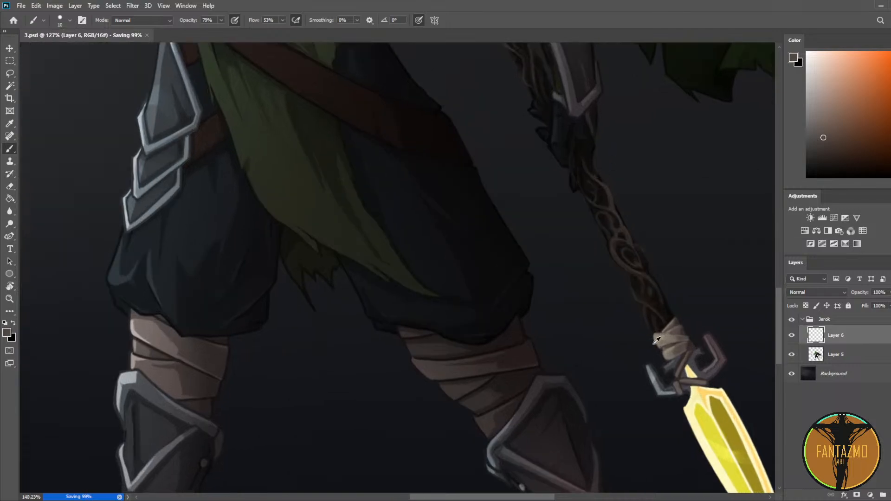
pyautogui.scroll(2, 657, 340)
# Step: Add a new layer above Layer 6 and choose a yellowish grey-beige as the brush colour
pyautogui.click(890, 495)
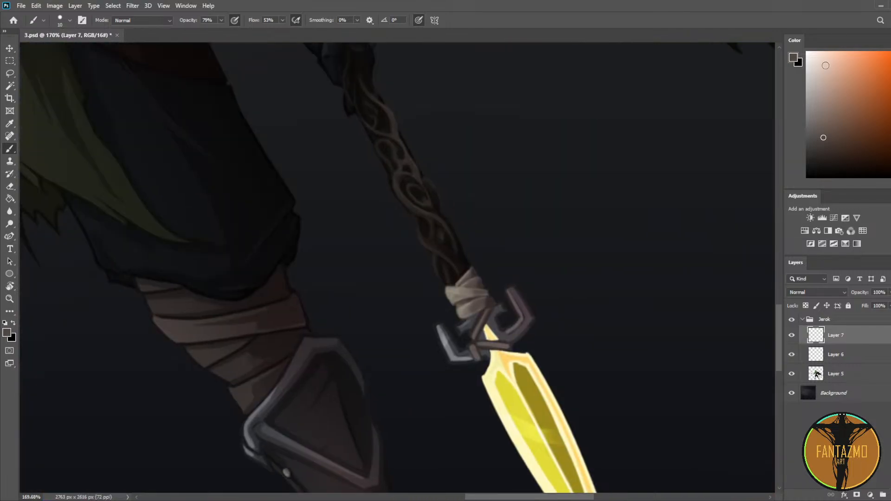
pyautogui.click(890, 164)
pyautogui.click(820, 112)
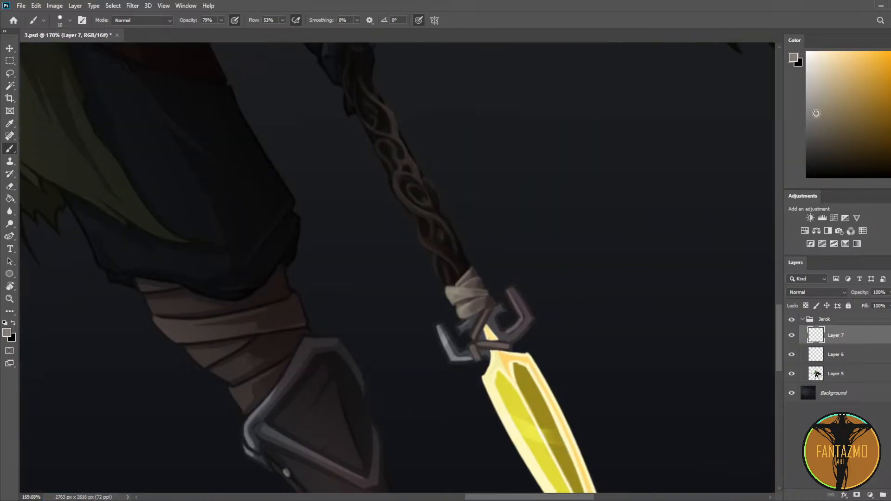
# Step: Paint fine highlights along the folds of the wrap's middle band with a small brush in a lighter grey-beige
pyautogui.scroll(3, 597, 276)
pyautogui.press('[')
pyautogui.press('[')
pyautogui.press('[')
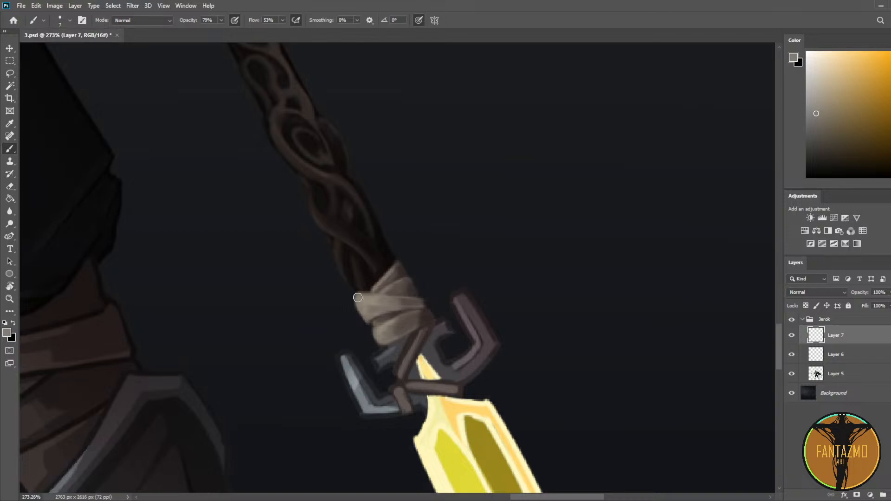
pyautogui.moveTo(359, 295)
pyautogui.mouseDown()
pyautogui.moveTo(381, 298)
pyautogui.moveTo(365, 296)
pyautogui.moveTo(380, 303)
pyautogui.moveTo(360, 311)
pyautogui.moveTo(380, 313)
pyautogui.moveTo(363, 321)
pyautogui.moveTo(364, 312)
pyautogui.moveTo(401, 311)
pyautogui.moveTo(361, 307)
pyautogui.moveTo(408, 309)
pyautogui.moveTo(368, 301)
pyautogui.moveTo(409, 302)
pyautogui.moveTo(402, 305)
pyautogui.moveTo(413, 328)
pyautogui.moveTo(518, 256)
pyautogui.mouseUp()
pyautogui.click(814, 98)
pyautogui.hotkey('ctrl', 'z')
pyautogui.press('e')
pyautogui.press('[')
pyautogui.press('[')
pyautogui.press('space')
pyautogui.press('b')
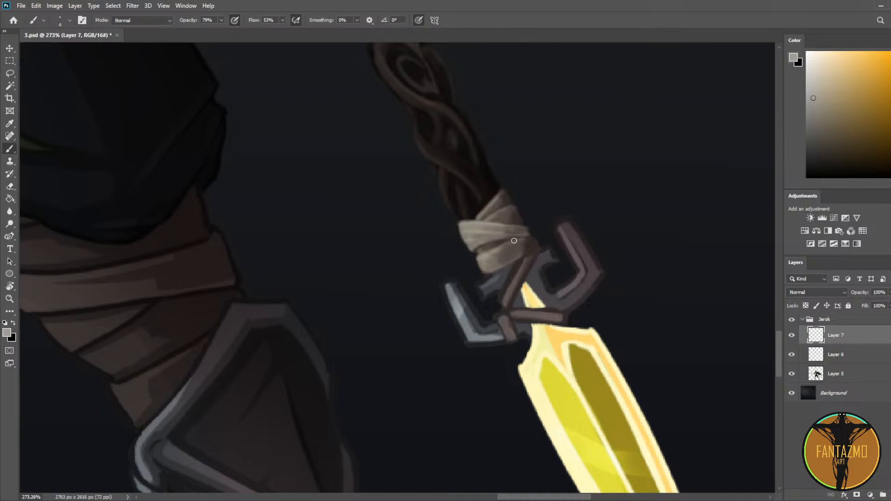
# Step: Streak the wrap's lower band with light cloth strokes and partly erase them to soften the texture
pyautogui.press('e')
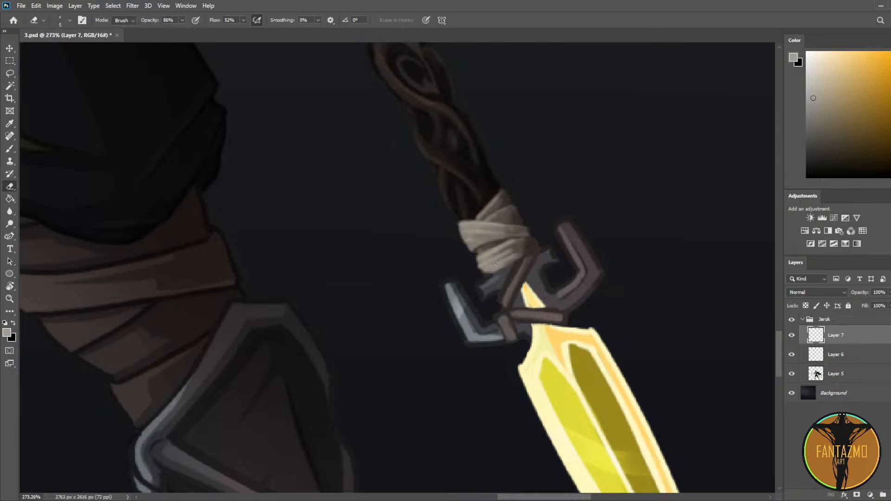
pyautogui.moveTo(504, 255); pyautogui.dragTo(522, 241)
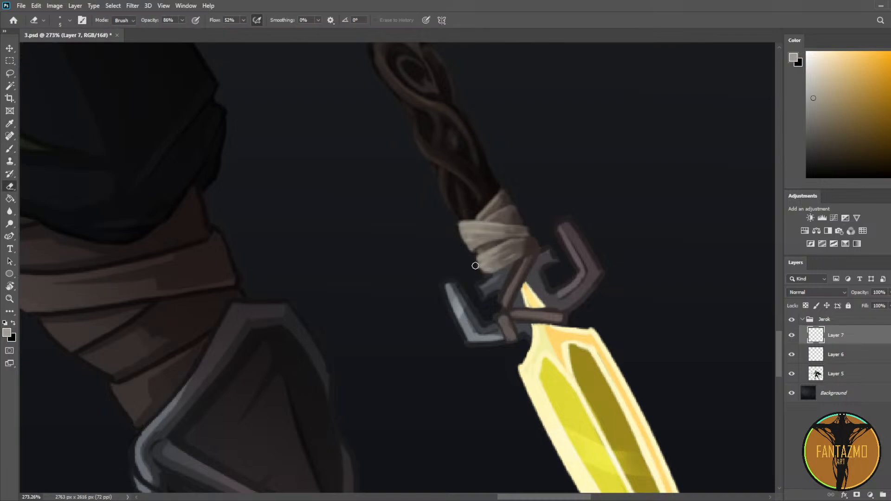
pyautogui.press('b')
pyautogui.press('e')
# Step: Add light streaks to the wrap's upper band beside the handle and fade them with an eraser enlarged to size 20
pyautogui.press('b')
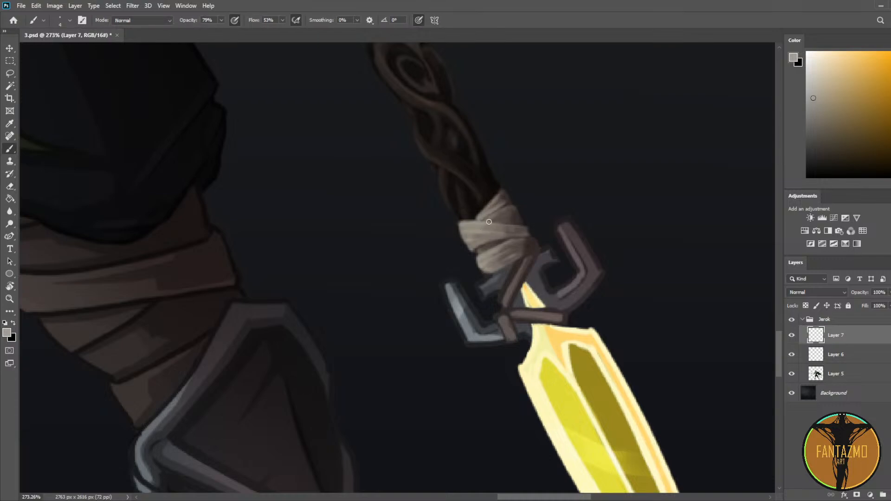
pyautogui.press('e')
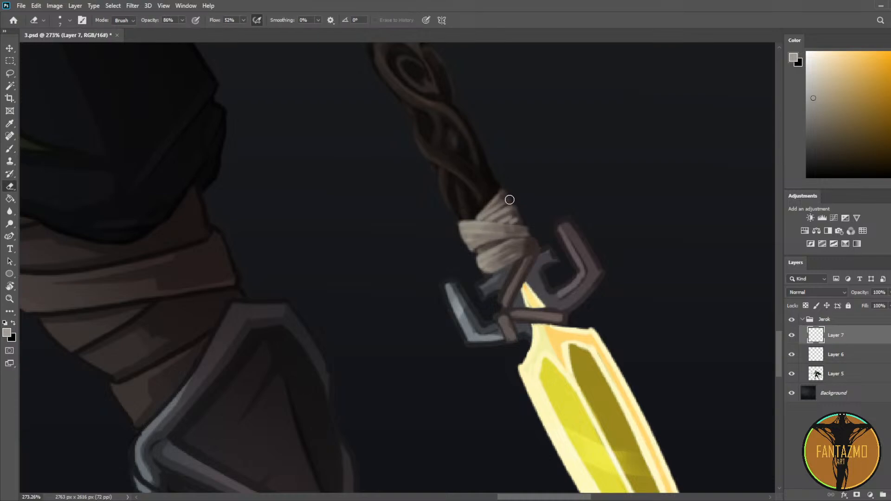
pyautogui.press(']')
pyautogui.press(']')
pyautogui.press(']')
pyautogui.press(']')
pyautogui.press(']')
pyautogui.press(']')
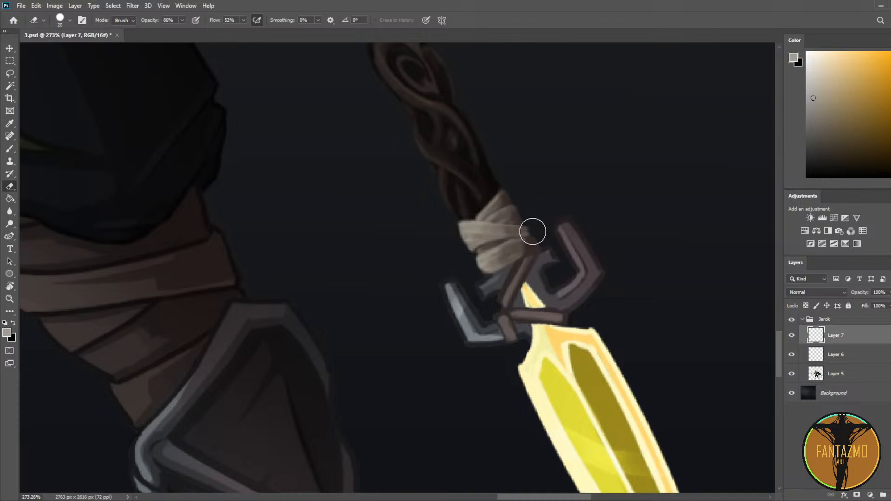
# Step: Examine the highlighted wrap from a distance and with the canvas flipped horizontally
pyautogui.scroll(-5, 531, 232)
pyautogui.scroll(-3, 557, 209)
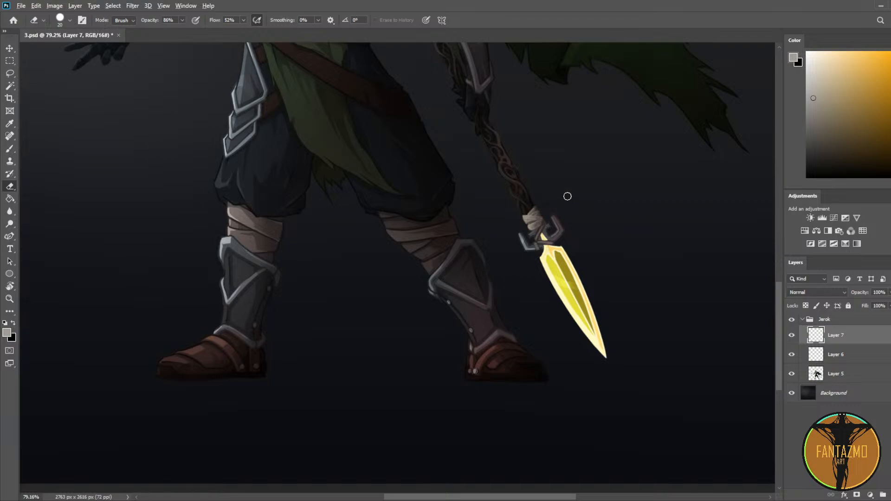
pyautogui.scroll(4, 573, 196)
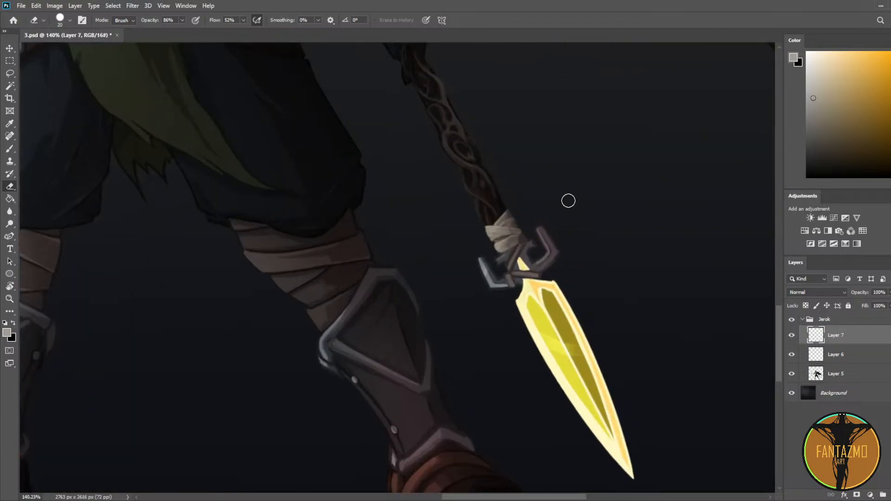
pyautogui.press('F2')
pyautogui.moveTo(315, 202); pyautogui.dragTo(505, 190)
pyautogui.scroll(4, 326, 177)
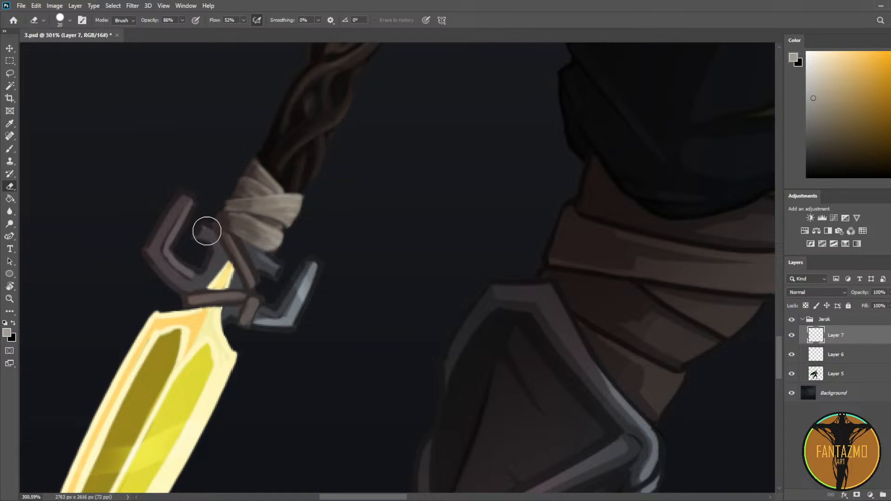
# Step: Refine the shadowed fold between the wrap's middle and lower bands with brown and beige tones sampled from the cloth
pyautogui.press('i')
pyautogui.click(263, 207)
pyautogui.press('b')
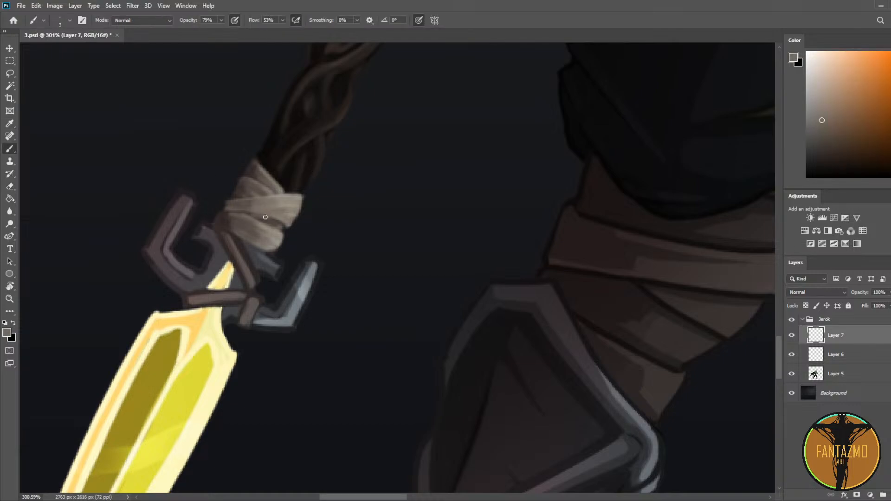
pyautogui.keyDown('alt'); pyautogui.click(286, 222); pyautogui.keyUp('alt')
pyautogui.keyDown('alt'); pyautogui.click(280, 218); pyautogui.keyUp('alt')
pyautogui.keyDown('alt'); pyautogui.click(281, 220); pyautogui.keyUp('alt')
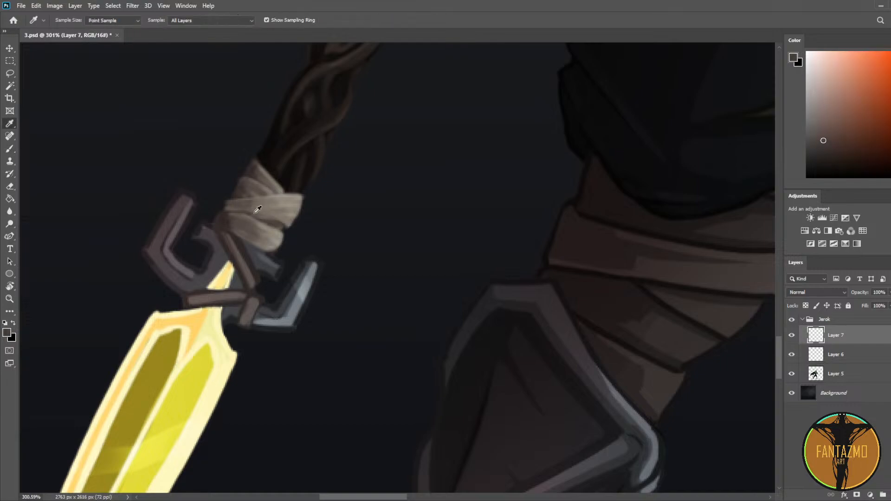
pyautogui.keyDown('alt'); pyautogui.click(287, 223); pyautogui.keyUp('alt')
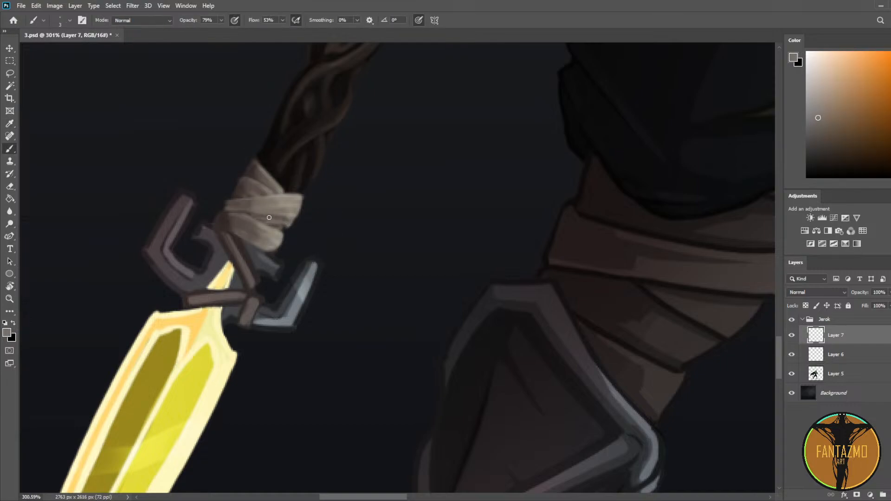
pyautogui.keyDown('alt'); pyautogui.click(266, 221); pyautogui.keyUp('alt')
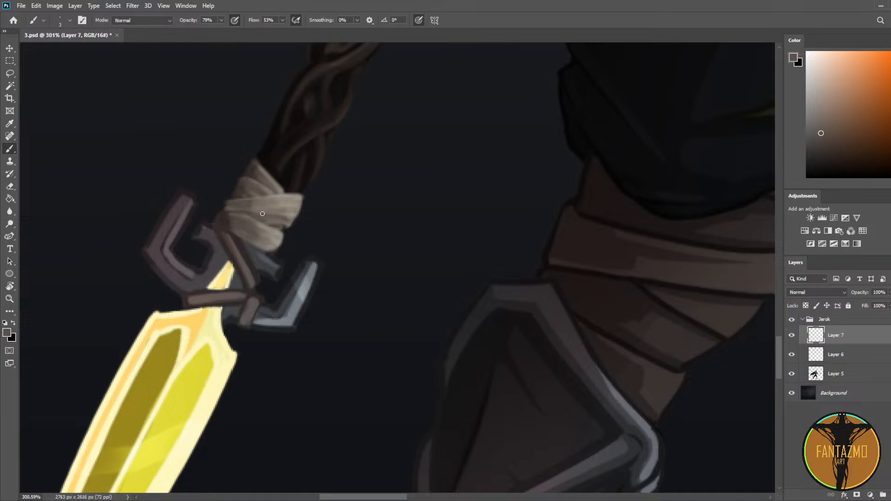
pyautogui.keyDown('alt'); pyautogui.click(267, 217); pyautogui.keyUp('alt')
# Step: Repaint the diagonal strap running from the wrap across the crossguard as cloth, using a sampled grey-beige with darker shading
pyautogui.keyDown('alt'); pyautogui.click(221, 219); pyautogui.keyUp('alt')
pyautogui.keyDown('alt'); pyautogui.click(223, 227); pyautogui.keyUp('alt')
pyautogui.keyDown('alt'); pyautogui.click(269, 237); pyautogui.keyUp('alt')
pyautogui.moveTo(219, 233)
pyautogui.mouseDown()
pyautogui.moveTo(249, 277)
pyautogui.moveTo(238, 246)
pyautogui.moveTo(257, 286)
pyautogui.mouseUp()
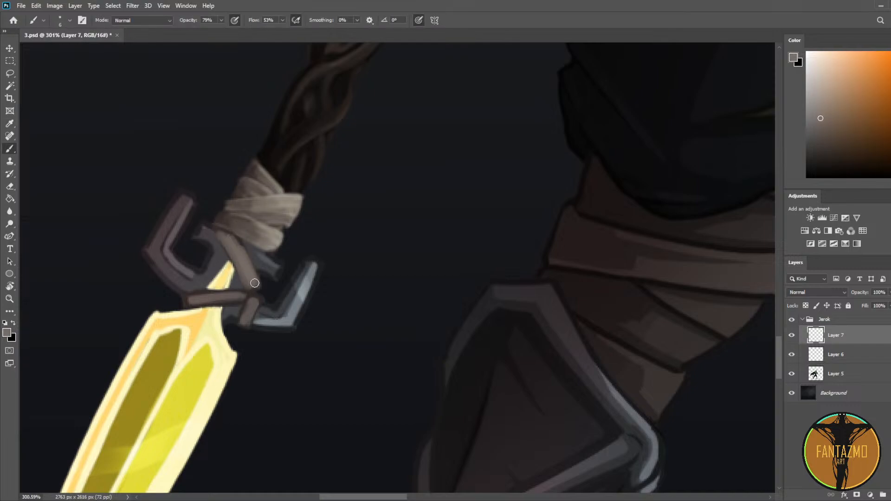
pyautogui.keyDown('alt'); pyautogui.click(224, 228); pyautogui.keyUp('alt')
pyautogui.moveTo(223, 231); pyautogui.dragTo(253, 281)
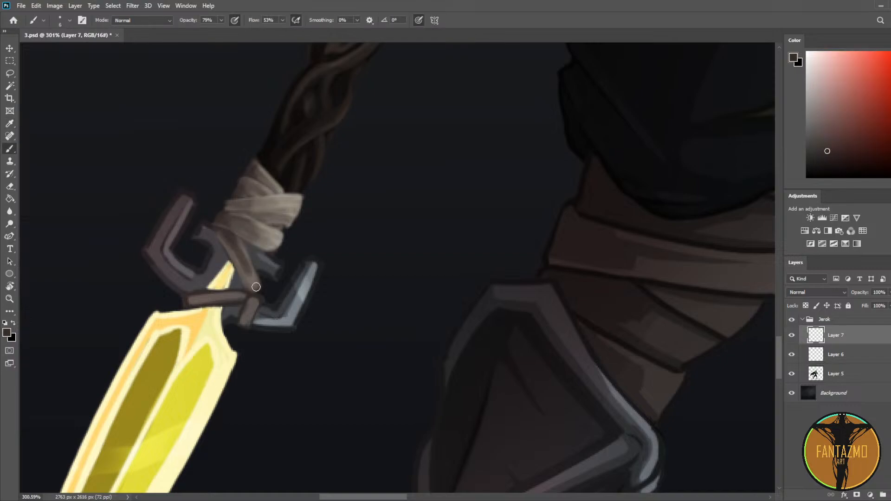
# Step: Brighten the lower half of the diagonal strap with a light beige sampled from the wrap's lower band
pyautogui.keyDown('alt'); pyautogui.click(280, 233); pyautogui.keyUp('alt')
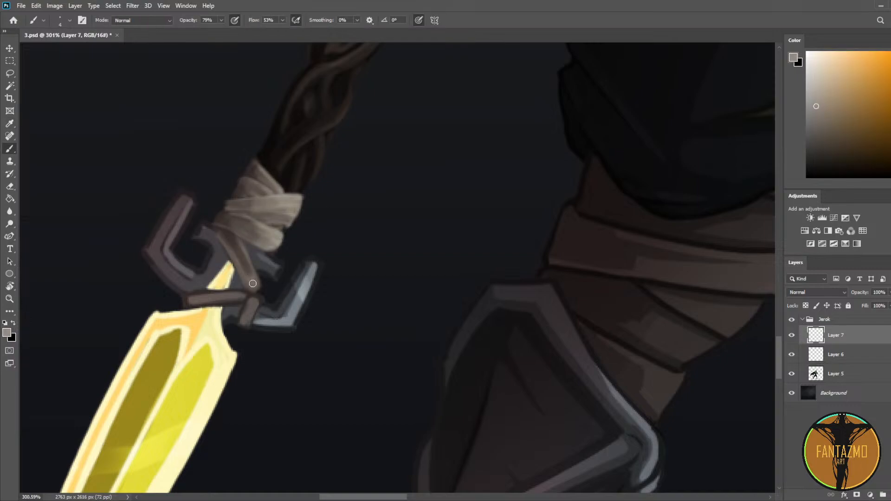
pyautogui.moveTo(241, 252); pyautogui.dragTo(257, 285)
pyautogui.press(']')
pyautogui.press(']')
pyautogui.moveTo(239, 254); pyautogui.dragTo(253, 289)
pyautogui.keyDown('alt'); pyautogui.click(240, 265); pyautogui.keyUp('alt')
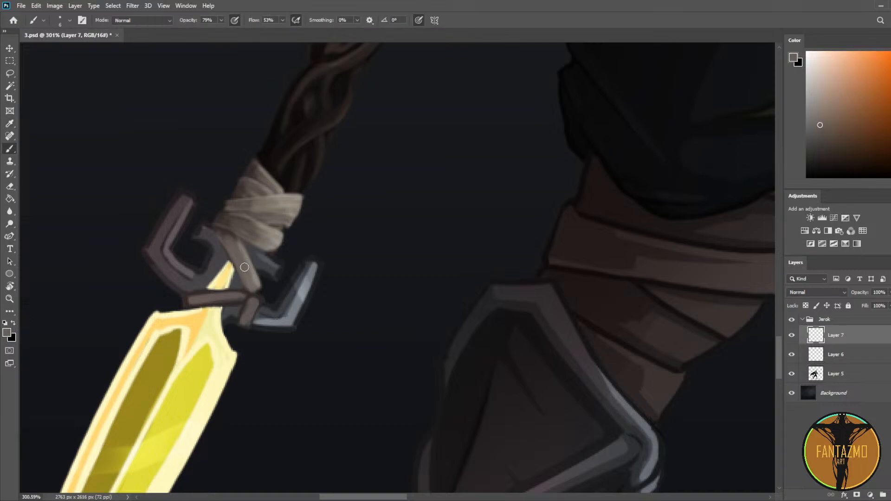
# Step: Blend the diagonal strap's shaded upper end into the wrap with sampled dark and mid browns
pyautogui.keyDown('alt'); pyautogui.click(219, 230); pyautogui.keyUp('alt')
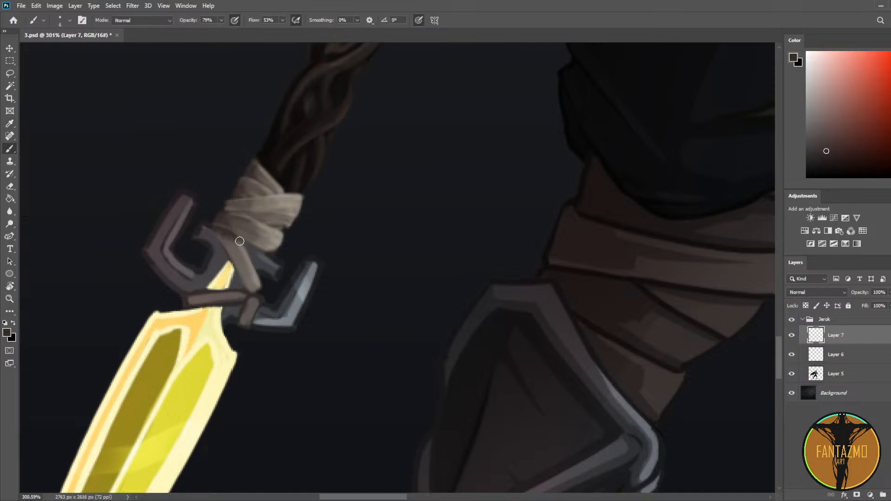
pyautogui.keyDown('alt'); pyautogui.click(239, 224); pyautogui.keyUp('alt')
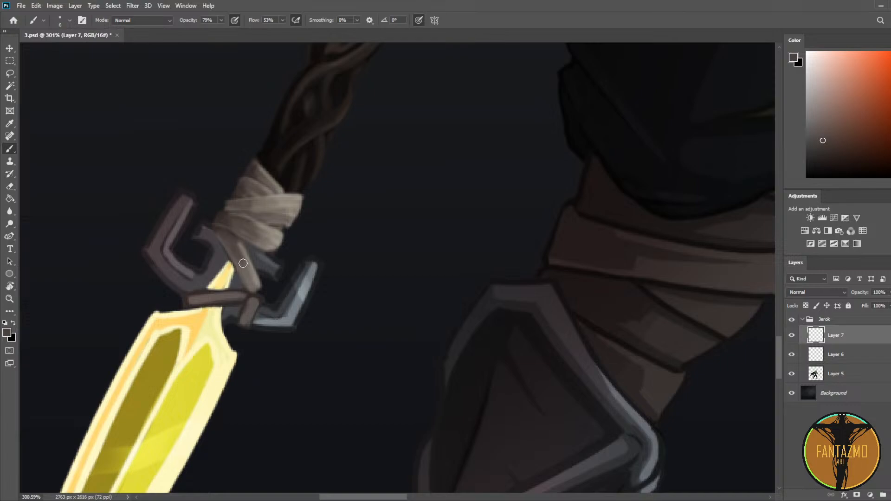
pyautogui.keyDown('alt'); pyautogui.click(239, 254); pyautogui.keyUp('alt')
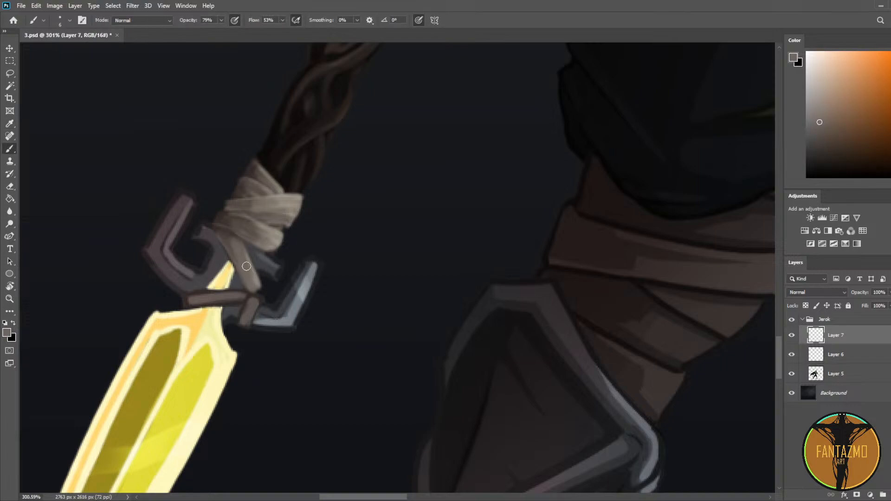
pyautogui.keyDown('alt'); pyautogui.click(214, 222); pyautogui.keyUp('alt')
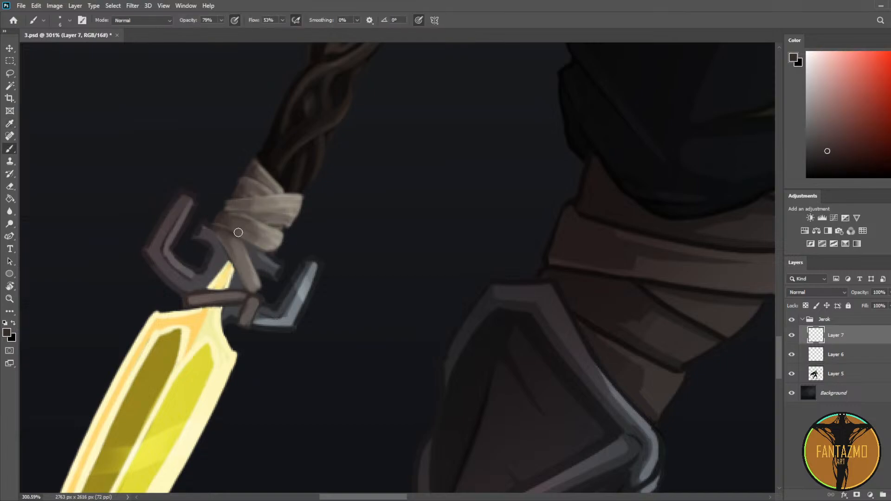
# Step: Merge Layers 5, 6 and 7 into one layer and flip the canvas back horizontally
pyautogui.keyDown('shift'); pyautogui.click(805, 355); pyautogui.keyUp('shift')
pyautogui.hotkey('ctrl', 'e')
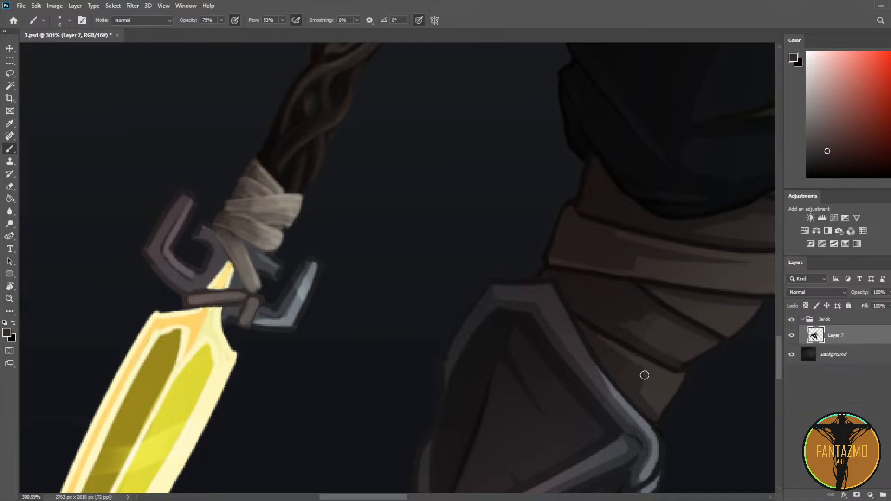
pyautogui.scroll(-3, 398, 291)
pyautogui.moveTo(453, 292); pyautogui.dragTo(273, 254)
pyautogui.moveTo(743, 253); pyautogui.dragTo(581, 241)
pyautogui.scroll(3, 427, 232)
pyautogui.scroll(1, 429, 193)
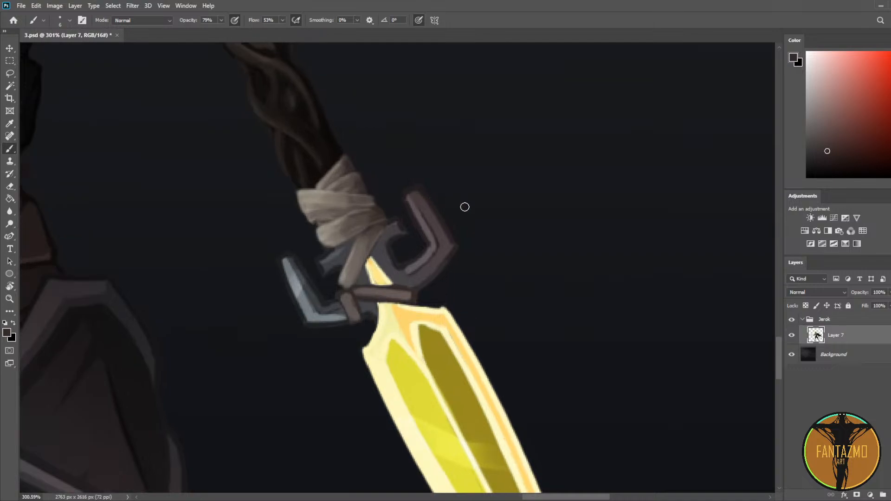
# Step: Add a new layer and block in the short strap below the diagonal one with a sampled dark brown
pyautogui.hotkey('ctrl', 'shift', 'alt', 'n')
pyautogui.press('i')
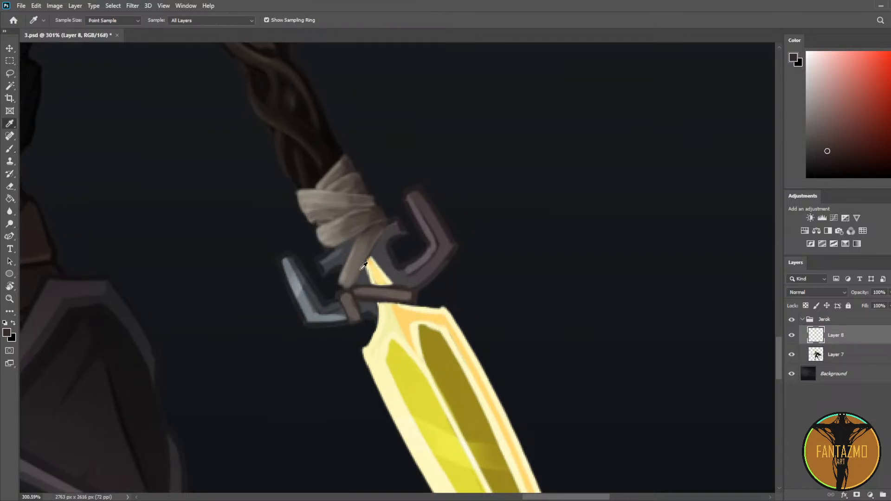
pyautogui.click(384, 210)
pyautogui.press('b')
pyautogui.moveTo(351, 319)
pyautogui.mouseDown()
pyautogui.moveTo(354, 308)
pyautogui.moveTo(354, 318)
pyautogui.mouseUp()
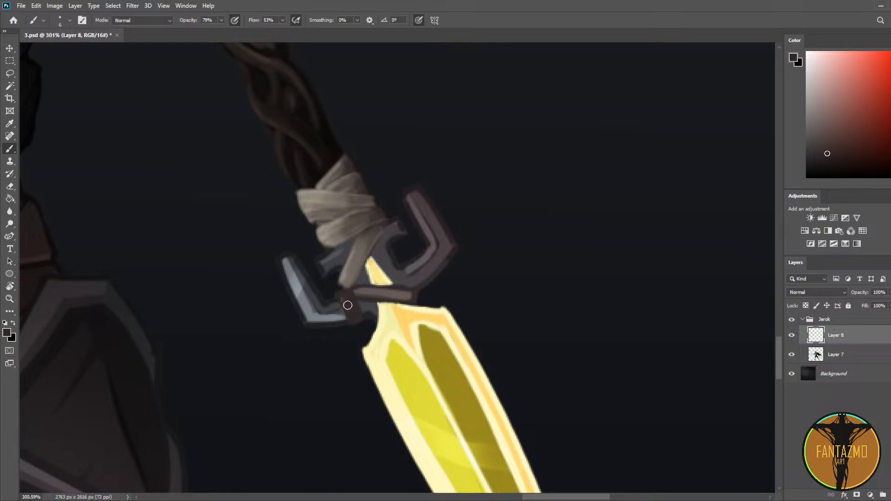
# Step: Paint the short strap's cloth surface over the dark base with sampled grey-beiges
pyautogui.keyDown('alt'); pyautogui.click(369, 240); pyautogui.keyUp('alt')
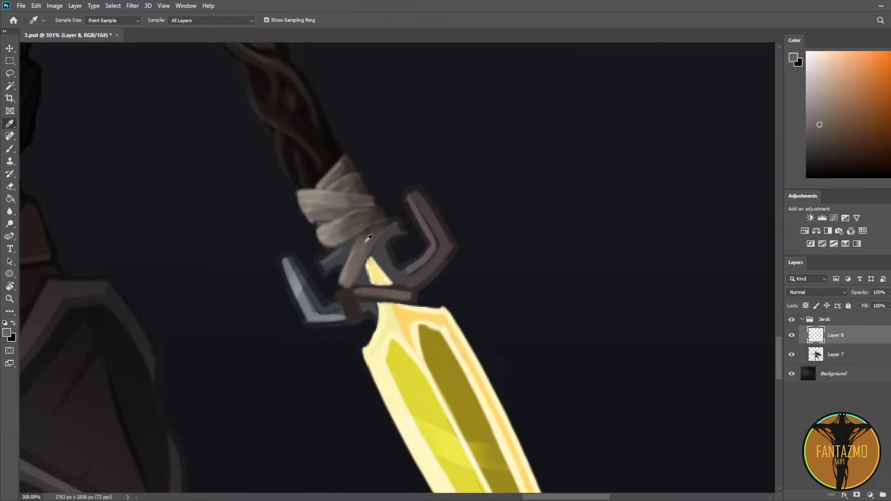
pyautogui.keyDown('alt'); pyautogui.click(338, 294); pyautogui.keyUp('alt')
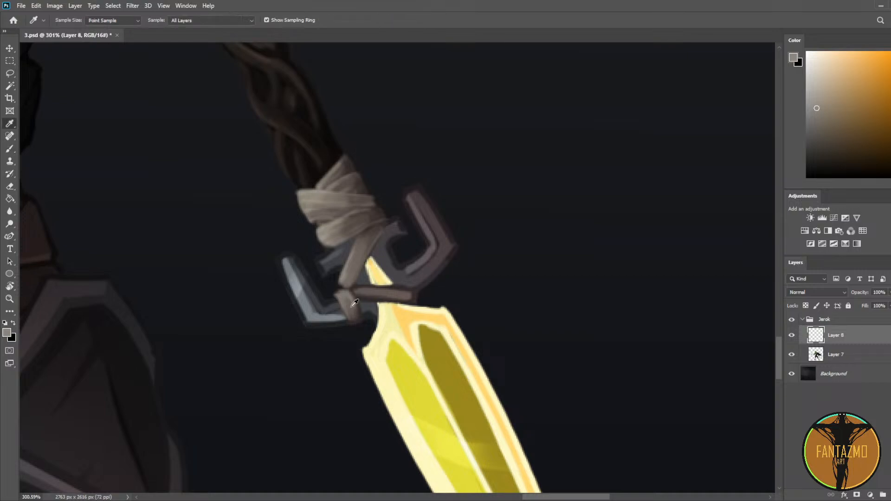
pyautogui.keyDown('alt'); pyautogui.click(344, 293); pyautogui.keyUp('alt')
pyautogui.keyDown('alt'); pyautogui.click(346, 291); pyautogui.keyUp('alt')
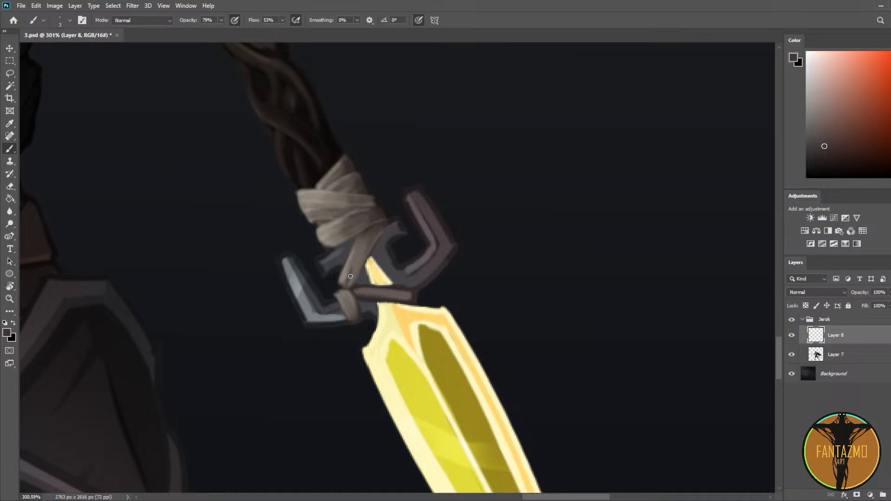
# Step: Shade the lower end of the diagonal strap where it meets the short strap, using fine sampled brown strokes
pyautogui.moveTo(346, 286); pyautogui.dragTo(357, 268)
pyautogui.press('[')
pyautogui.keyDown('alt'); pyautogui.click(360, 258); pyautogui.keyUp('alt')
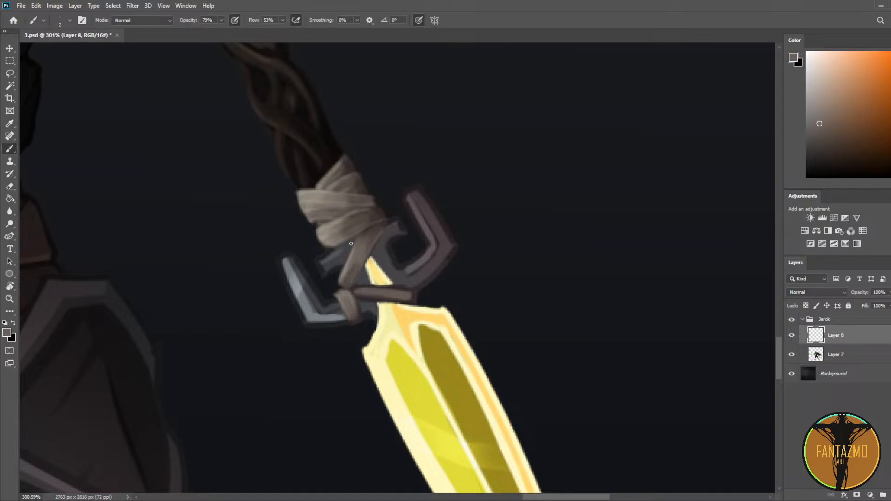
# Step: Highlight the short strap with a brighter beige based on the wrap's light edge, and shift the brush hue toward yellow
pyautogui.keyDown('alt'); pyautogui.click(299, 200); pyautogui.keyUp('alt')
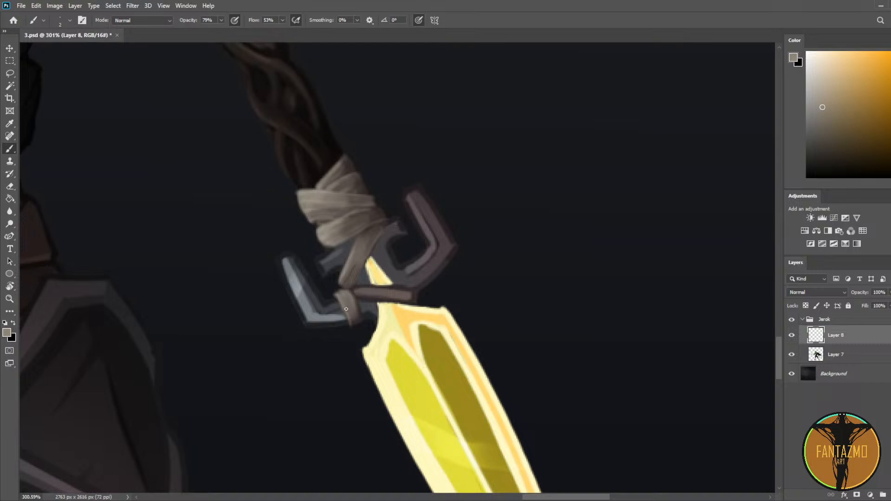
pyautogui.click(821, 97)
pyautogui.moveTo(341, 301); pyautogui.dragTo(347, 319)
pyautogui.click(890, 159)
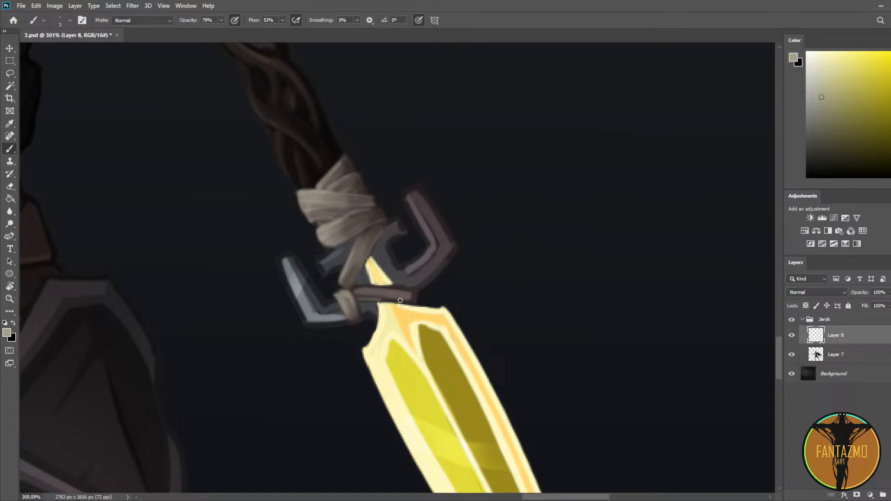
# Step: Paint the horizontal strap across the blade's base with a sampled grey-brown, adding dark fold lines and lighter beige strands
pyautogui.keyDown('alt'); pyautogui.click(362, 302); pyautogui.keyUp('alt')
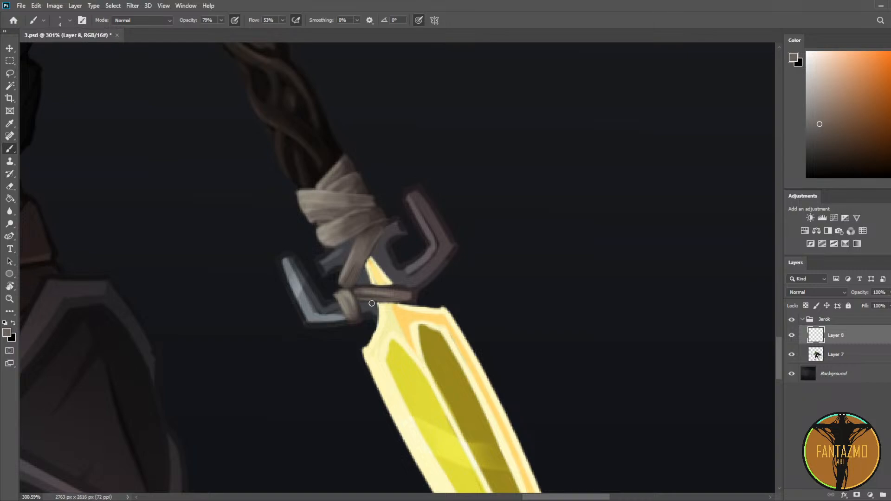
pyautogui.moveTo(361, 295)
pyautogui.mouseDown()
pyautogui.moveTo(402, 293)
pyautogui.moveTo(354, 297)
pyautogui.moveTo(356, 289)
pyautogui.moveTo(388, 293)
pyautogui.mouseUp()
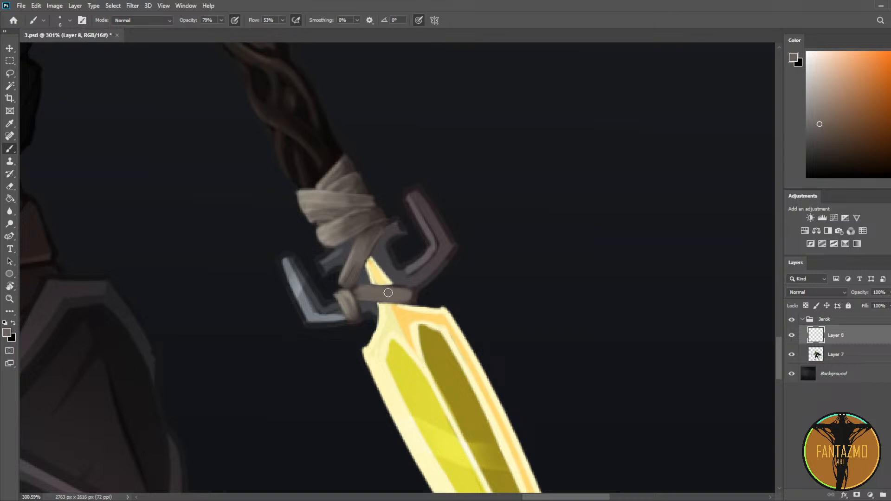
pyautogui.keyDown('alt'); pyautogui.click(353, 289); pyautogui.keyUp('alt')
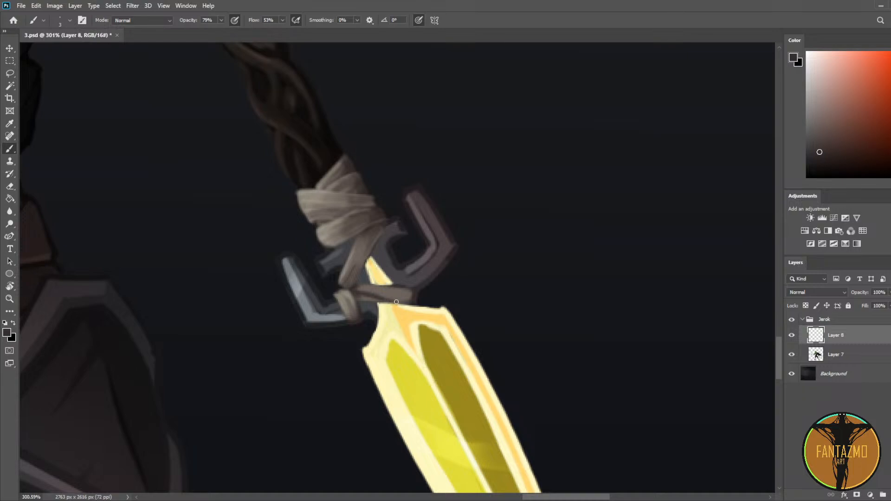
pyautogui.keyDown('alt'); pyautogui.click(356, 289); pyautogui.keyUp('alt')
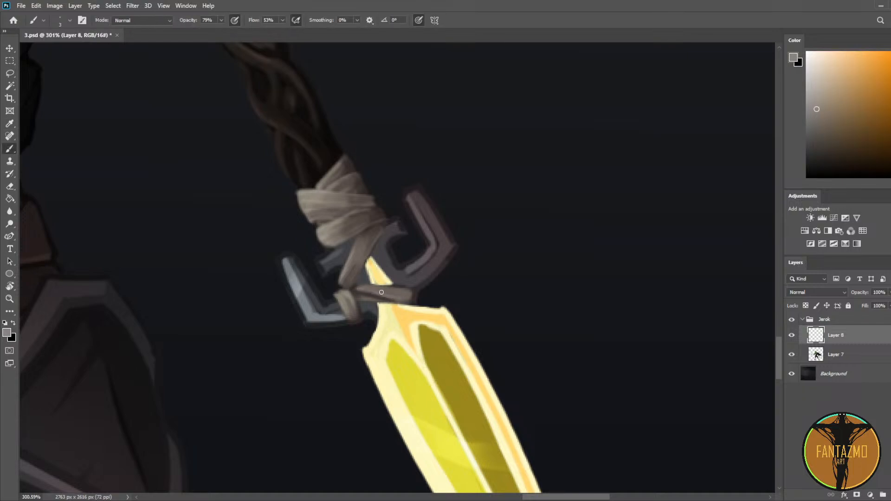
pyautogui.keyDown('alt'); pyautogui.click(364, 294); pyautogui.keyUp('alt')
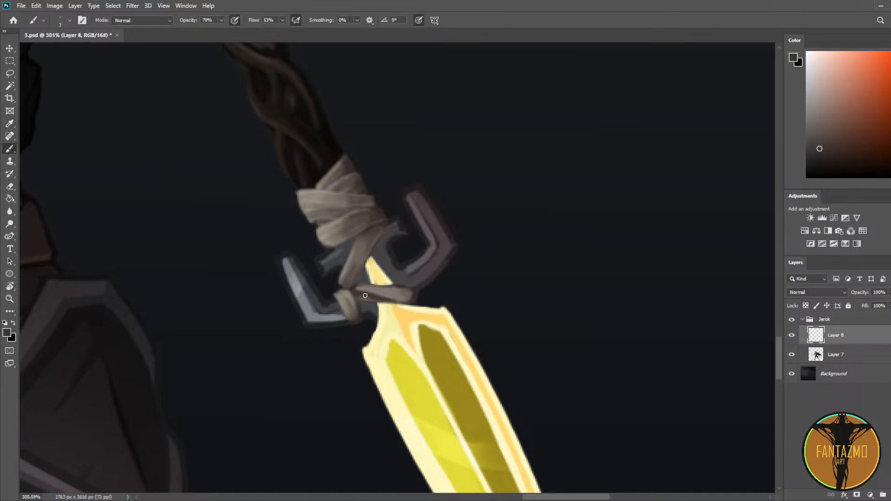
pyautogui.keyDown('alt'); pyautogui.click(359, 296); pyautogui.keyUp('alt')
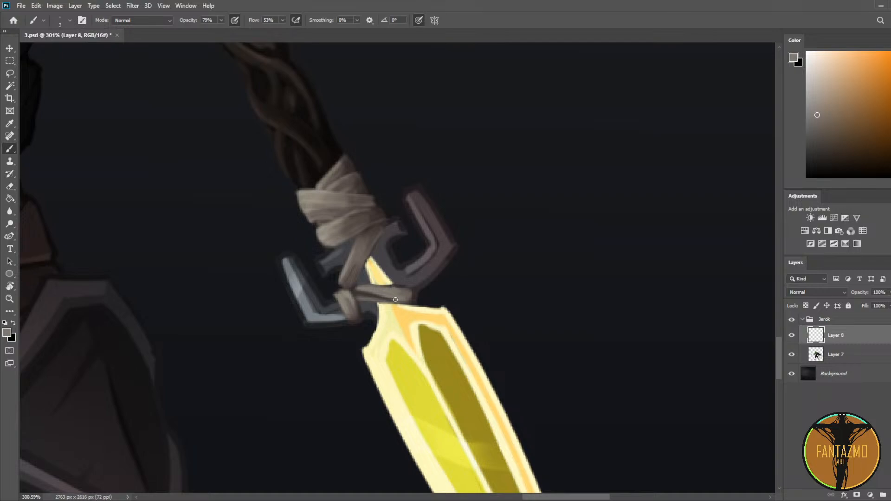
pyautogui.keyDown('alt'); pyautogui.click(366, 290); pyautogui.keyUp('alt')
pyautogui.keyDown('alt'); pyautogui.click(358, 289); pyautogui.keyUp('alt')
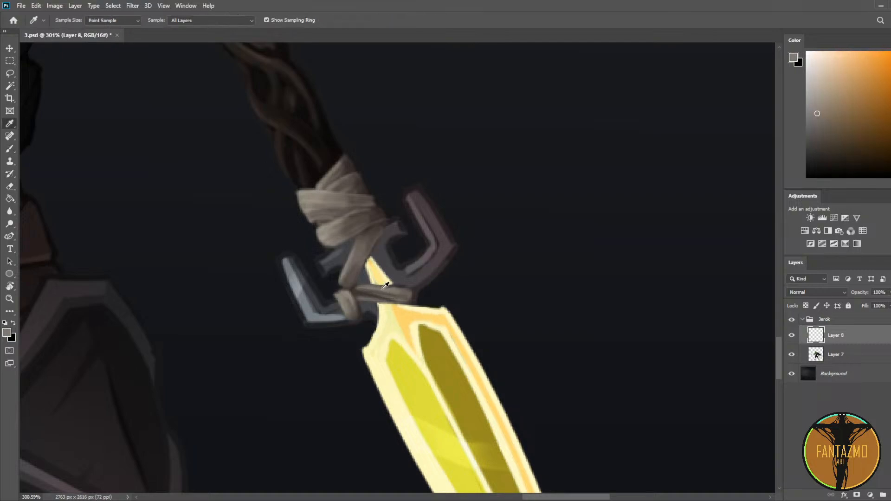
pyautogui.keyDown('alt'); pyautogui.click(359, 286); pyautogui.keyUp('alt')
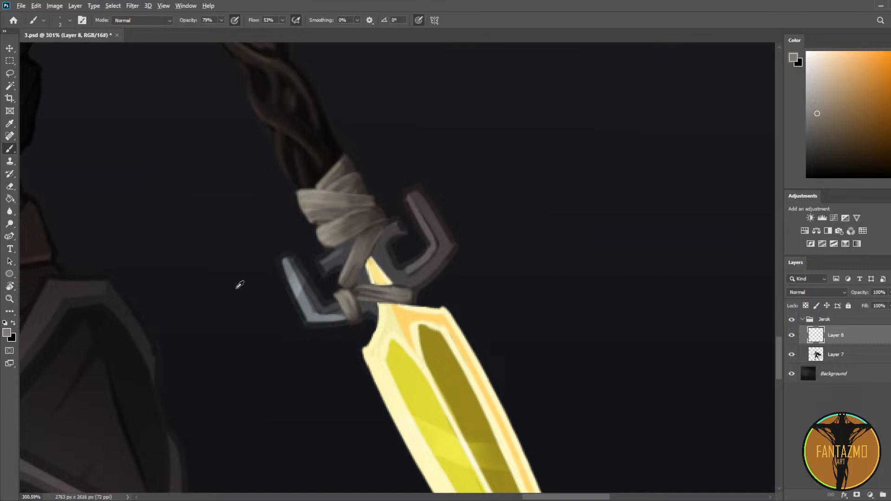
# Step: Mirror the canvas and soften the outer end of the horizontal strap with a larger brush and sampled grey-browns
pyautogui.scroll(-6, 245, 288)
pyautogui.hotkey('ctrl', 'shift', 'h')
pyautogui.moveTo(204, 268); pyautogui.dragTo(670, 230)
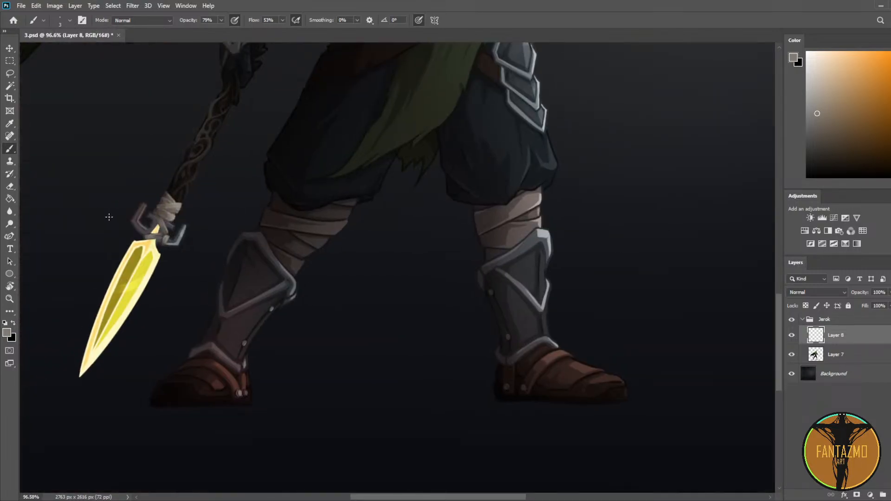
pyautogui.scroll(8, 148, 227)
pyautogui.moveTo(211, 259); pyautogui.dragTo(586, 177)
pyautogui.keyDown('alt'); pyautogui.click(602, 128); pyautogui.keyUp('alt')
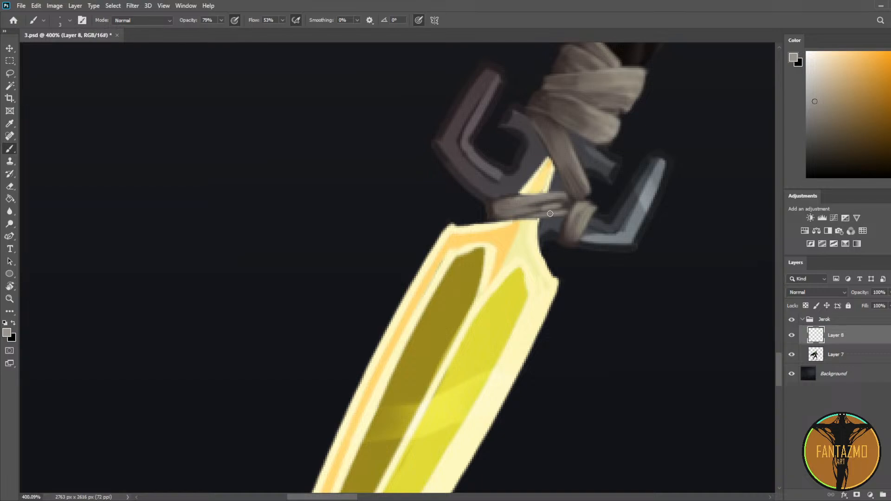
pyautogui.keyDown('alt'); pyautogui.click(492, 205); pyautogui.keyUp('alt')
pyautogui.press(']')
pyautogui.press(']')
pyautogui.press(']')
pyautogui.press(']')
pyautogui.keyDown('alt'); pyautogui.click(537, 201); pyautogui.keyUp('alt')
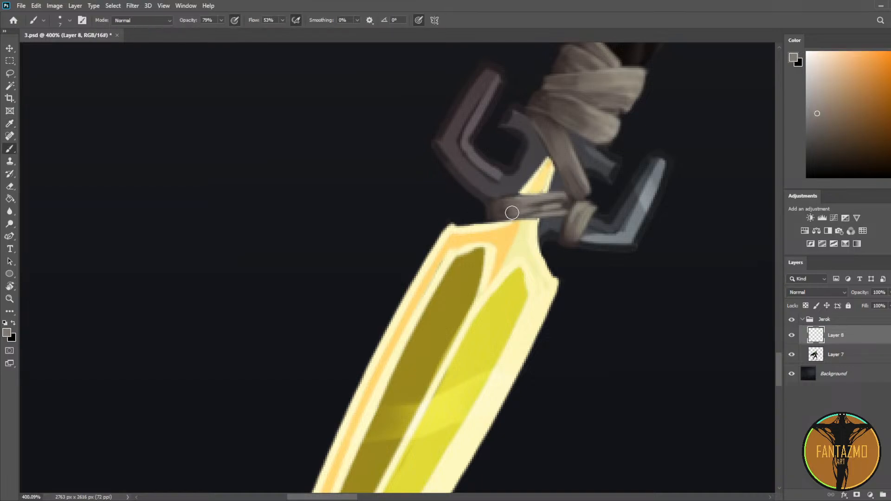
# Step: Blend the folds along the middle of the horizontal strap with a sampled lighter grey-beige
pyautogui.press('i')
pyautogui.keyDown('alt'); pyautogui.click(550, 201); pyautogui.keyUp('alt')
pyautogui.moveTo(580, 203); pyautogui.dragTo(431, 231)
pyautogui.press('i')
pyautogui.click(389, 230)
pyautogui.click(455, 147)
pyautogui.press('b')
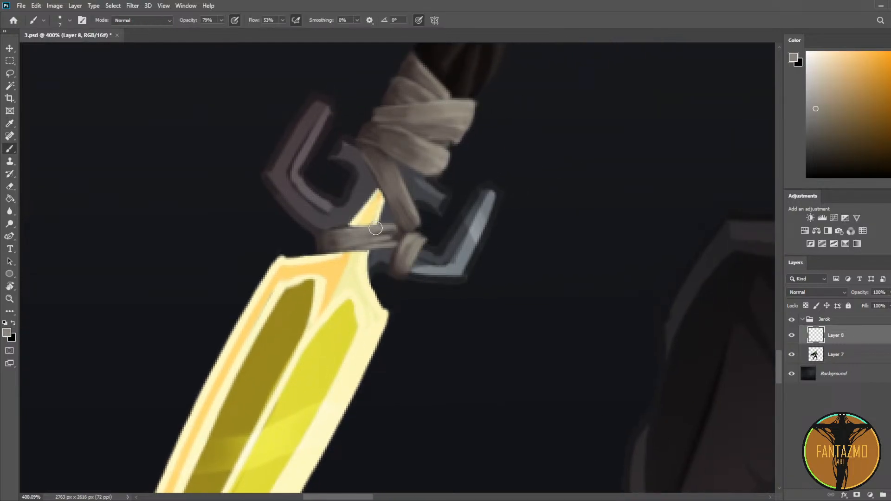
# Step: Darken the folds where the horizontal strap meets the short strap, using a sampled dark brown
pyautogui.keyDown('alt'); pyautogui.click(396, 230); pyautogui.keyUp('alt')
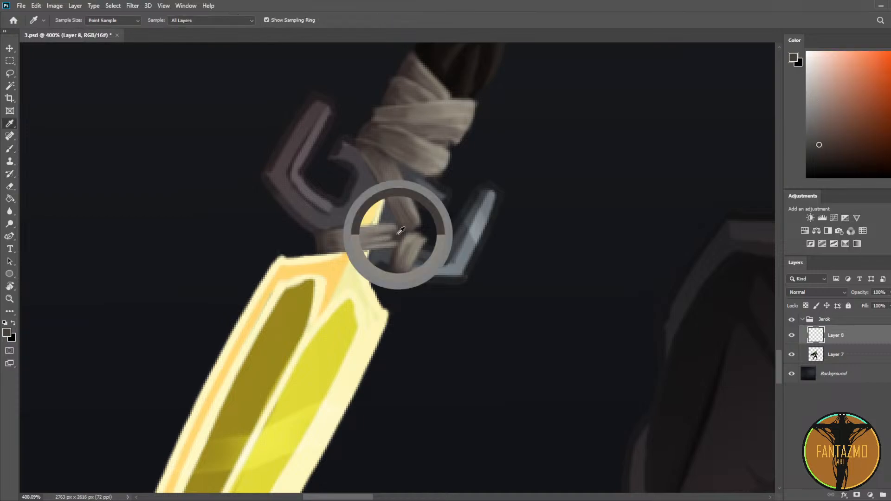
pyautogui.moveTo(395, 230)
pyautogui.mouseDown()
pyautogui.moveTo(398, 264)
pyautogui.moveTo(400, 253)
pyautogui.mouseUp()
pyautogui.keyDown('alt'); pyautogui.click(393, 265); pyautogui.keyUp('alt')
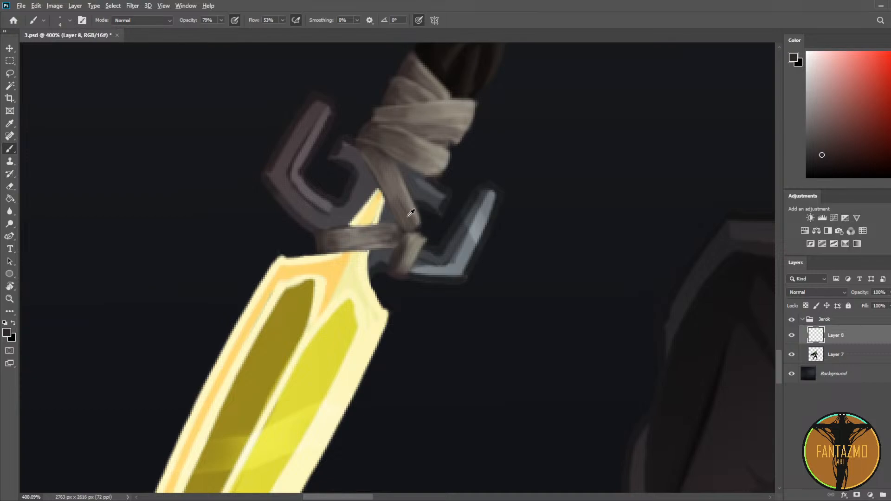
# Step: Mirror the canvas back and save the file
pyautogui.scroll(-3, 411, 213)
pyautogui.hotkey('ctrl', 'shift', 'h')
pyautogui.moveTo(668, 204); pyautogui.dragTo(240, 192)
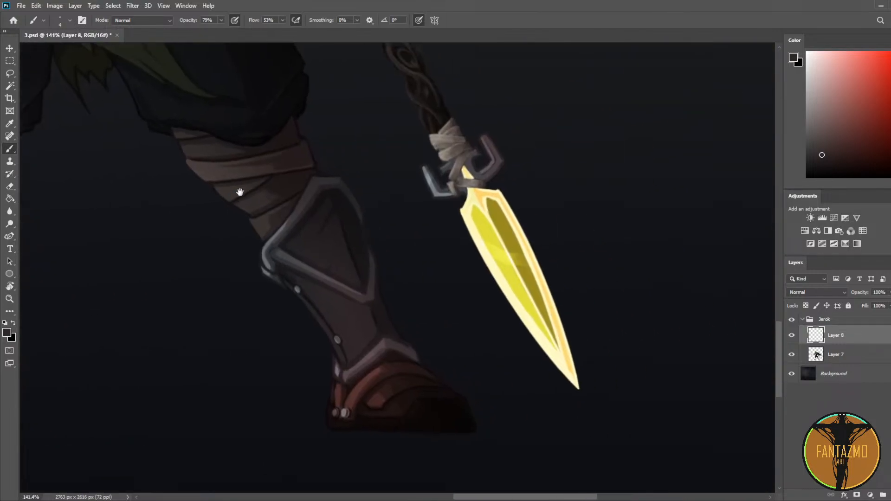
pyautogui.scroll(4, 506, 121)
pyautogui.hotkey('ctrl', 's')
# Step: Repaint the inner bevel of the crossguard's purplish prong with the blue-grey sampled from the opposite prong
pyautogui.keyDown('alt'); pyautogui.click(359, 258); pyautogui.keyUp('alt')
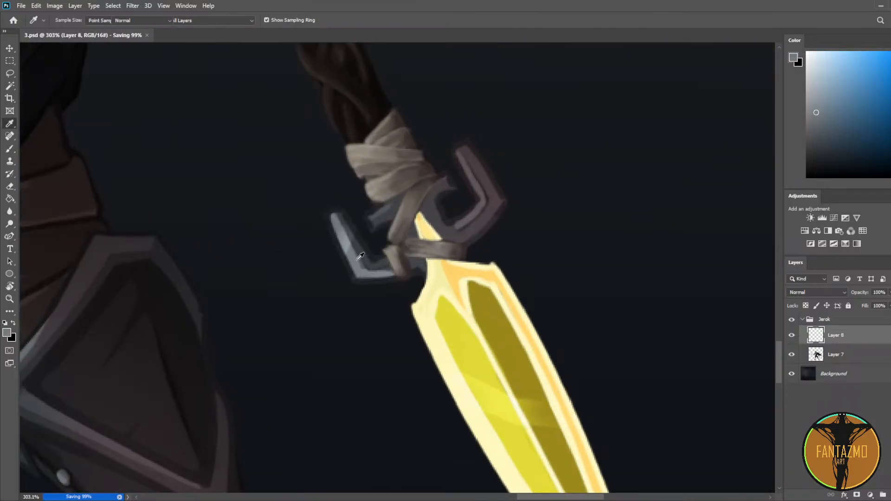
pyautogui.press(']')
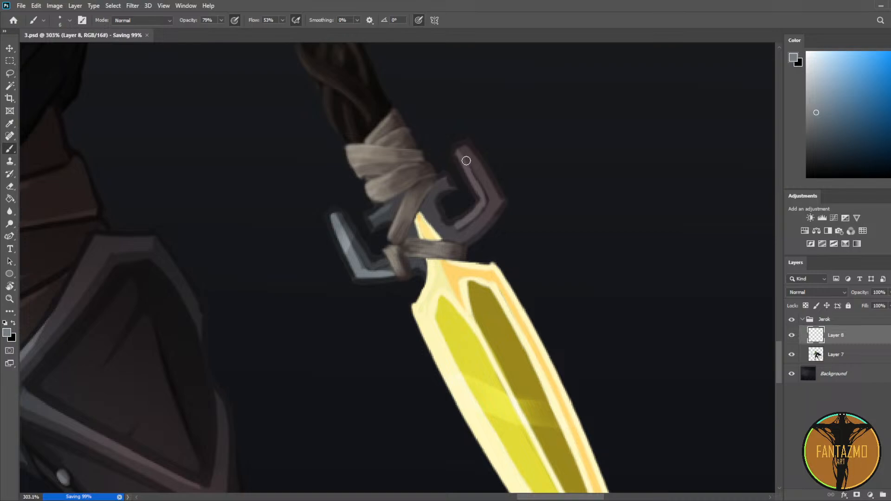
pyautogui.moveTo(460, 153); pyautogui.dragTo(482, 196)
pyautogui.moveTo(458, 228); pyautogui.dragTo(479, 200)
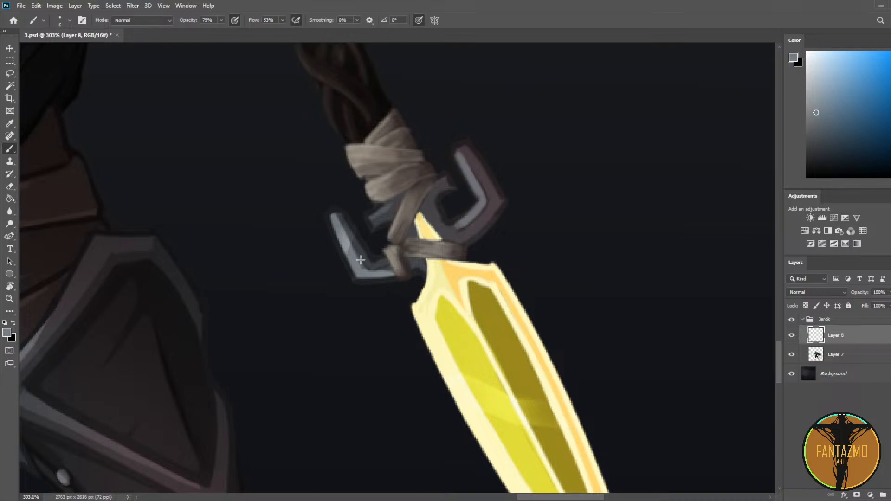
# Step: Recolour the outer face of the purplish prong with a dark blue-grey sampled from the opposite prong
pyautogui.press('i')
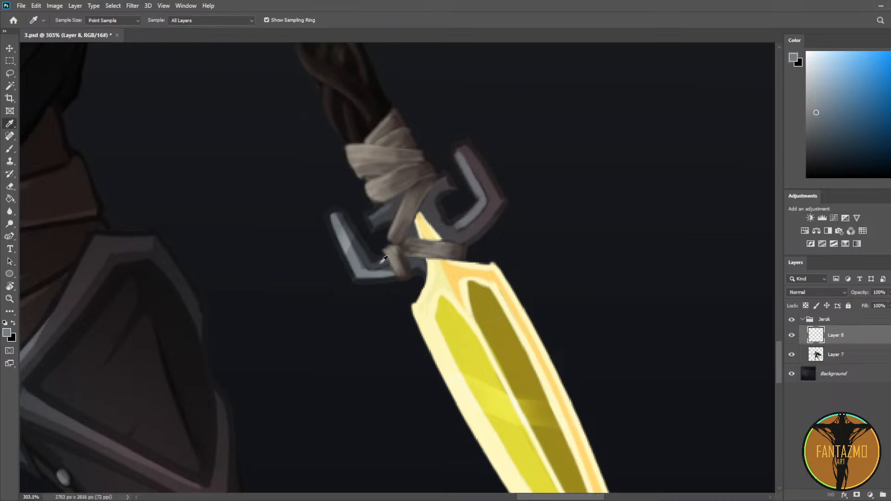
pyautogui.click(384, 259)
pyautogui.press('b')
pyautogui.moveTo(467, 145); pyautogui.dragTo(493, 195)
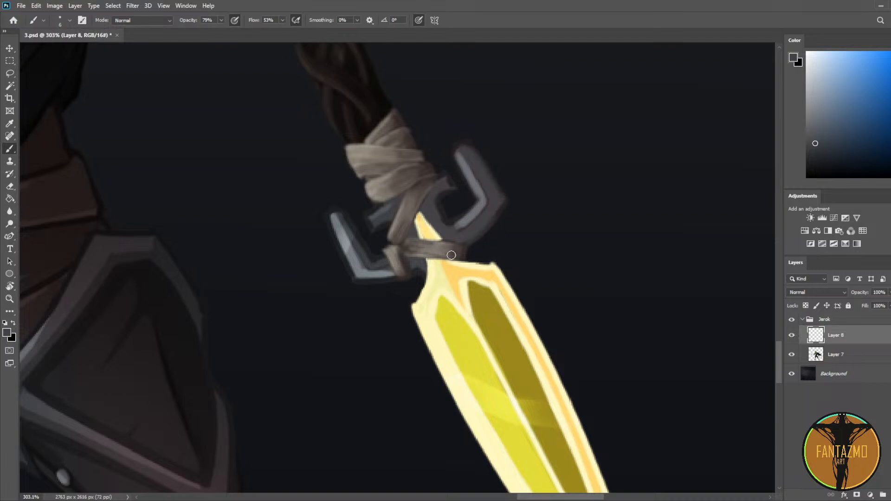
# Step: Mirror the canvas and merge Layer 8 with Layer 7
pyautogui.scroll(-8, 105, 293)
pyautogui.press('F2')
pyautogui.moveTo(120, 281); pyautogui.dragTo(526, 214)
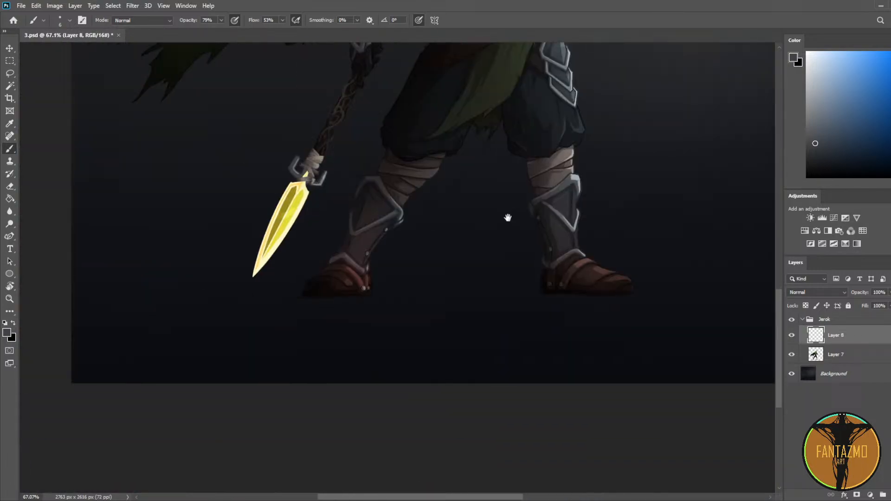
pyautogui.scroll(6, 442, 259)
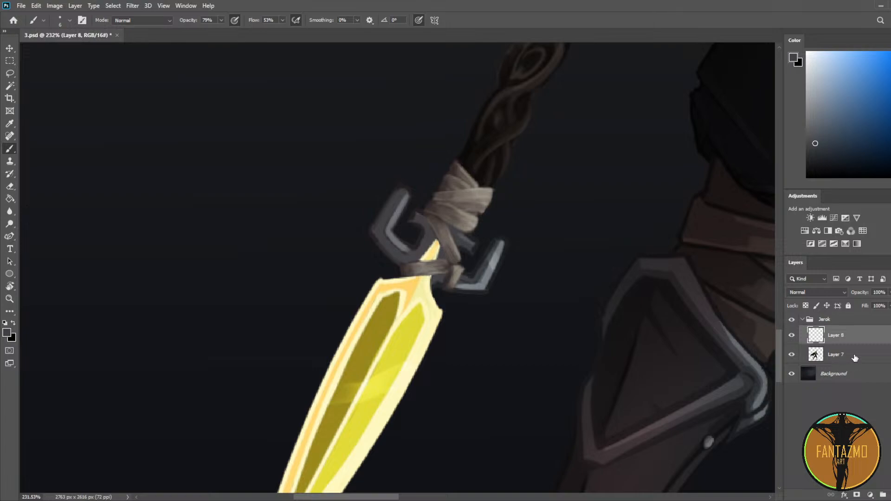
pyautogui.keyDown('shift'); pyautogui.click(855, 358); pyautogui.keyUp('shift')
pyautogui.hotkey('ctrl', 'e')
# Step: Clean up the outer edge of the recoloured prong and cover its dark outline with sampled dark grey
pyautogui.scroll(4, 398, 186)
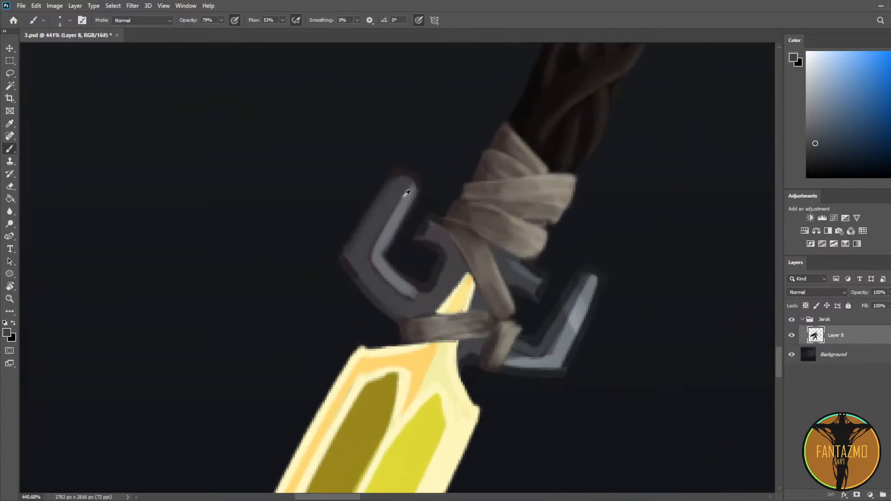
pyautogui.press('i')
pyautogui.click(378, 216)
pyautogui.press('b')
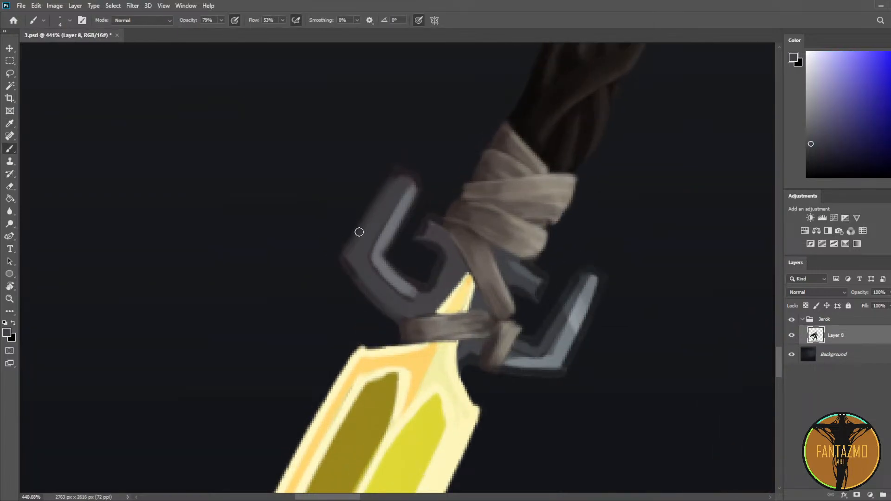
pyautogui.moveTo(351, 245)
pyautogui.mouseDown()
pyautogui.moveTo(397, 173)
pyautogui.moveTo(394, 181)
pyautogui.mouseUp()
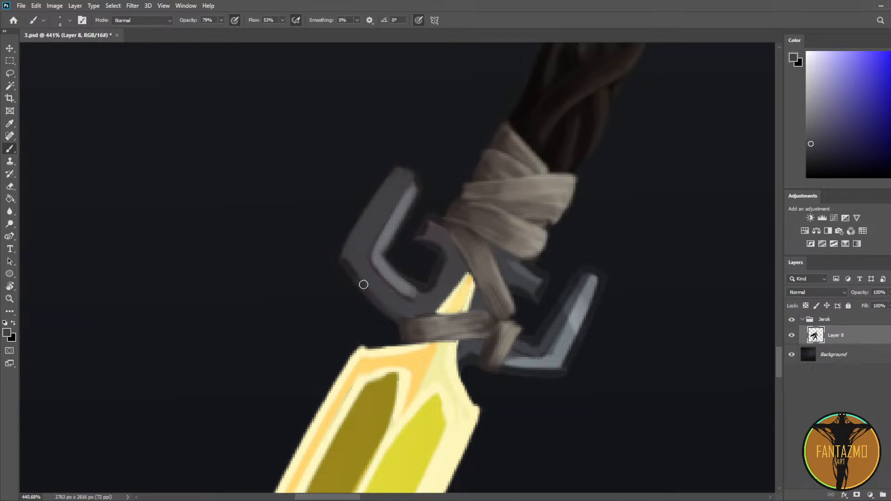
pyautogui.moveTo(344, 259); pyautogui.dragTo(402, 319)
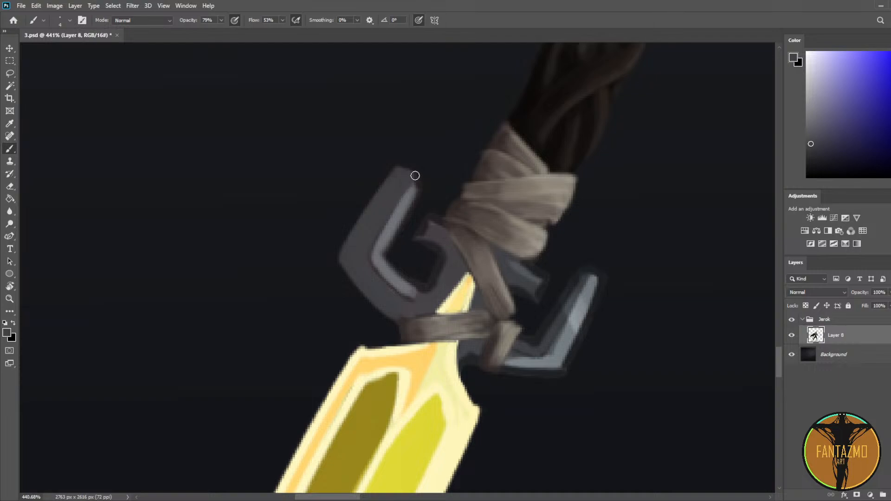
# Step: Widen and even out the prong's lighter inner bevel with sampled mid greys
pyautogui.keyDown('alt'); pyautogui.click(404, 200); pyautogui.keyUp('alt')
pyautogui.moveTo(417, 195); pyautogui.dragTo(383, 254)
pyautogui.keyDown('alt'); pyautogui.click(373, 266); pyautogui.keyUp('alt')
pyautogui.moveTo(418, 285)
pyautogui.mouseDown()
pyautogui.moveTo(381, 254)
pyautogui.moveTo(405, 284)
pyautogui.mouseUp()
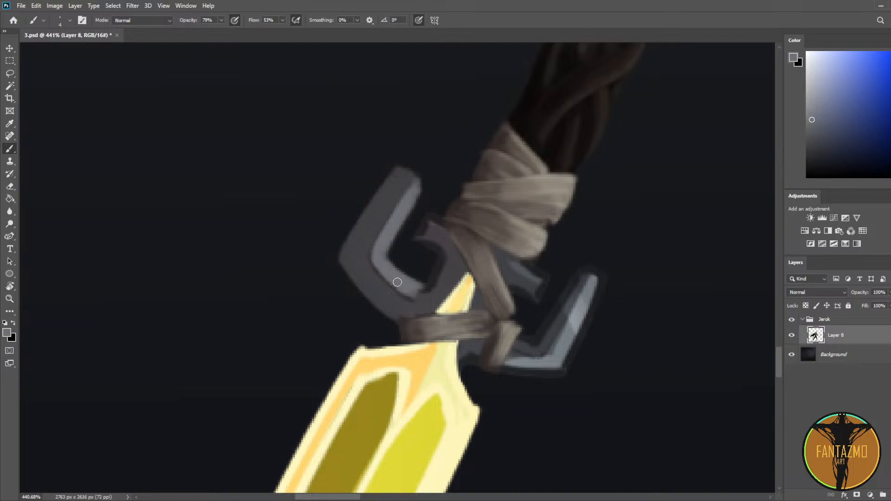
# Step: Extend the prong's tip slightly with the dark grey sampled from its outer face
pyautogui.keyDown('alt'); pyautogui.click(393, 276); pyautogui.keyUp('alt')
pyautogui.keyDown('alt'); pyautogui.click(364, 266); pyautogui.keyUp('alt')
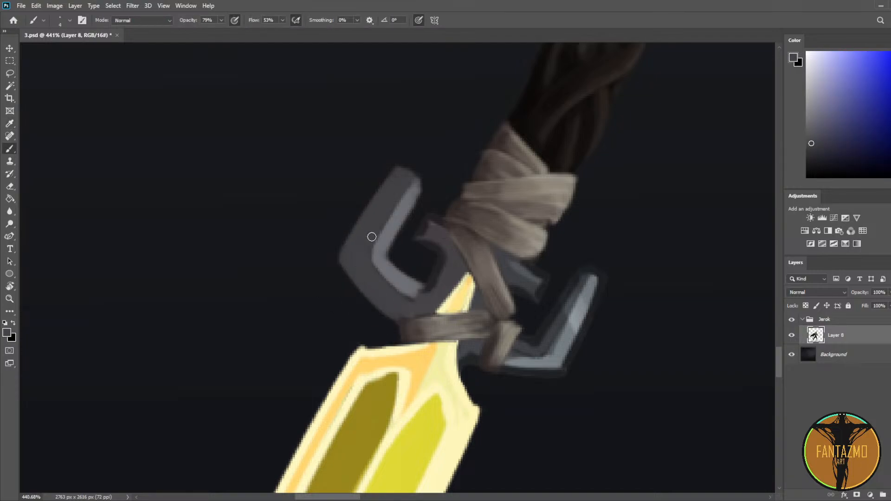
pyautogui.moveTo(400, 168); pyautogui.dragTo(413, 175)
# Step: Carve the prong into a slimmer, curved hook with a smaller eraser, undoing the first trims and recutting its outer and inner edges
pyautogui.press('e')
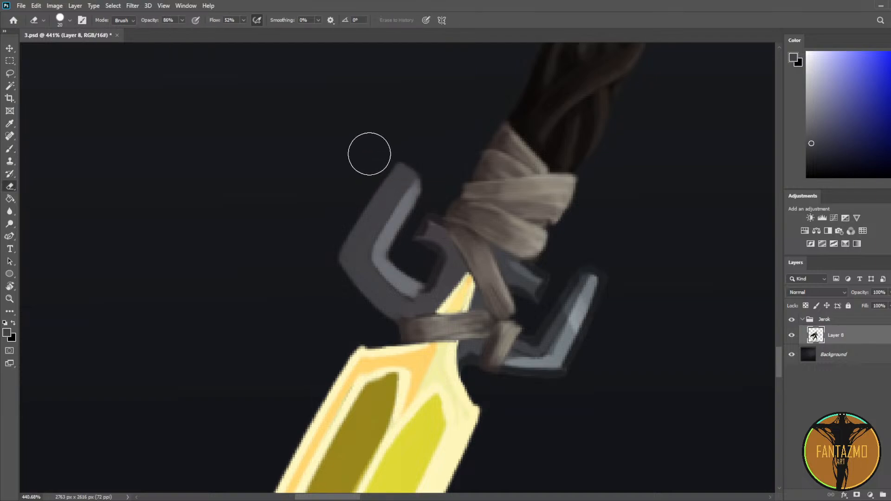
pyautogui.press('[')
pyautogui.press('[')
pyautogui.press('[')
pyautogui.press('[')
pyautogui.moveTo(377, 187)
pyautogui.mouseDown()
pyautogui.moveTo(405, 176)
pyautogui.moveTo(414, 205)
pyautogui.mouseUp()
pyautogui.hotkey('ctrl', 'z')
pyautogui.hotkey('ctrl', 'z')
pyautogui.hotkey('ctrl', 'z')
pyautogui.hotkey('ctrl', 'z')
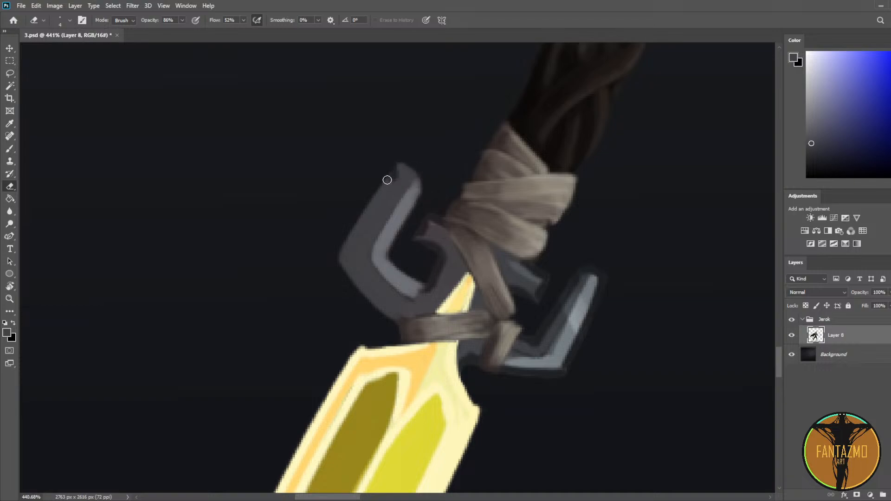
pyautogui.moveTo(386, 187)
pyautogui.mouseDown()
pyautogui.moveTo(362, 208)
pyautogui.moveTo(392, 170)
pyautogui.moveTo(348, 224)
pyautogui.mouseUp()
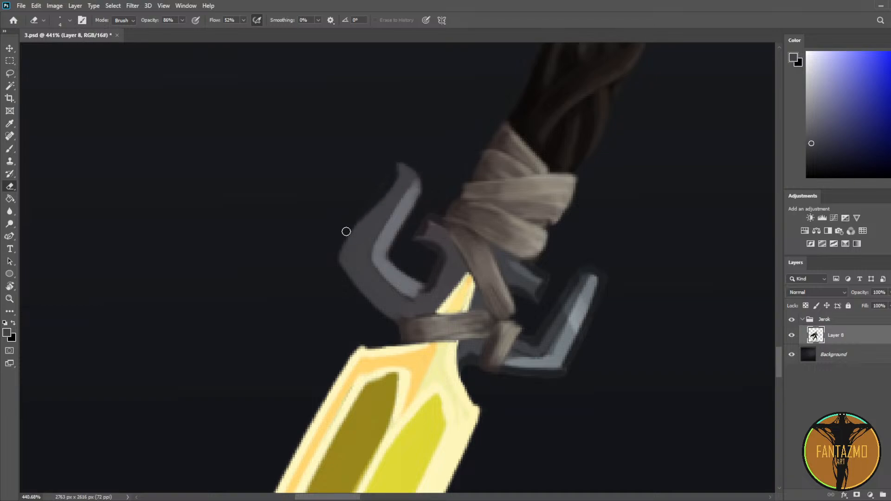
pyautogui.moveTo(421, 205)
pyautogui.mouseDown()
pyautogui.moveTo(388, 252)
pyautogui.moveTo(426, 185)
pyautogui.moveTo(392, 239)
pyautogui.mouseUp()
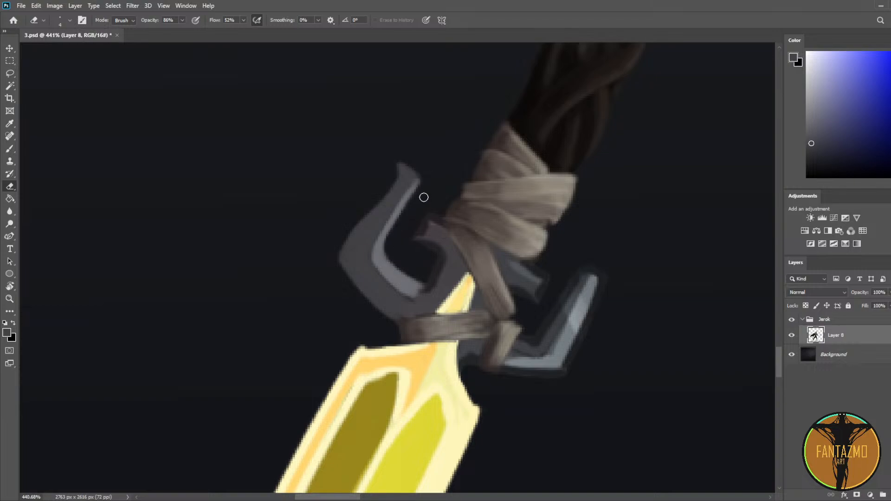
# Step: Mirror the canvas to check the crossguard's reshaped silhouette against the whole spear
pyautogui.scroll(-8, 404, 239)
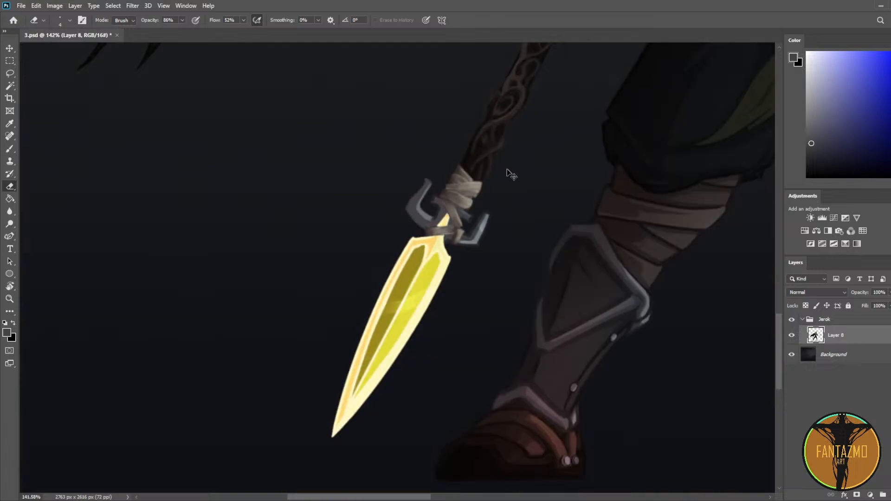
pyautogui.hotkey('ctrl', 'shift', 'h')
pyautogui.moveTo(561, 227); pyautogui.dragTo(223, 204)
pyautogui.moveTo(613, 239); pyautogui.dragTo(91, 233)
pyautogui.scroll(5, 522, 110)
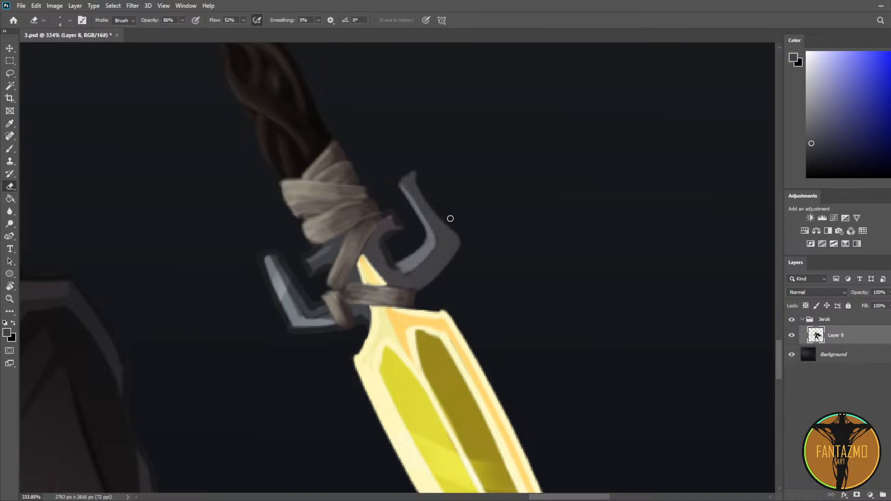
# Step: Paint a light grey highlight along the upper arm of the hooked prong's inner bevel, undoing and repainting the first strokes
pyautogui.press('b')
pyautogui.keyDown('alt'); pyautogui.click(284, 280); pyautogui.keyUp('alt')
pyautogui.click(814, 85)
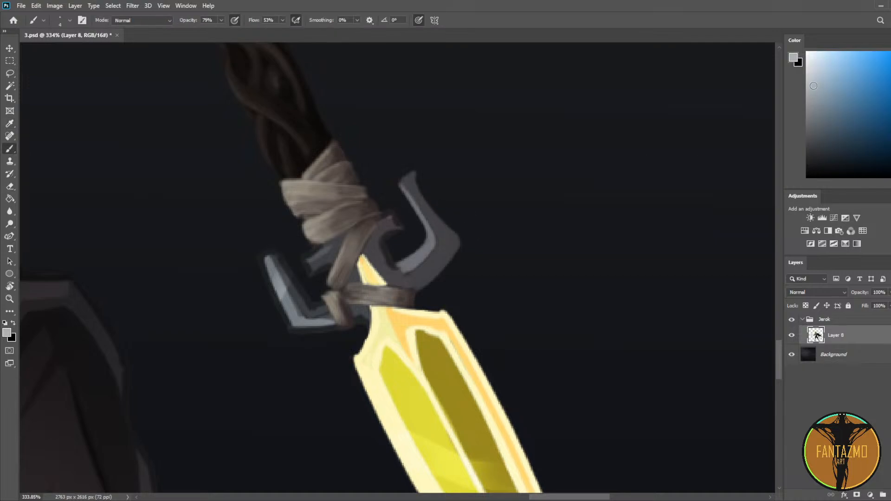
pyautogui.moveTo(403, 184); pyautogui.dragTo(429, 231)
pyautogui.hotkey('ctrl', 'z')
pyautogui.moveTo(403, 183); pyautogui.dragTo(433, 237)
pyautogui.hotkey('ctrl', 'z')
pyautogui.click(814, 74)
pyautogui.moveTo(403, 188); pyautogui.dragTo(427, 224)
pyautogui.moveTo(404, 186); pyautogui.dragTo(429, 225)
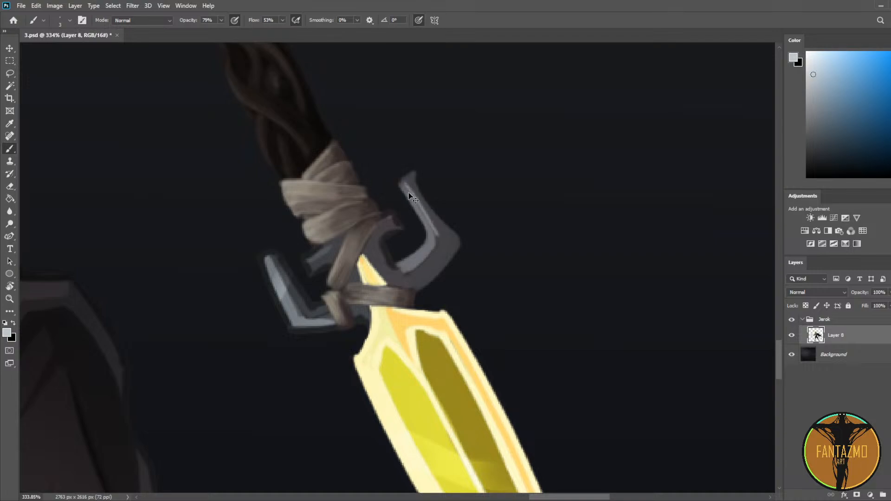
pyautogui.moveTo(404, 186); pyautogui.dragTo(427, 225)
# Step: Extend the light highlight around the prong's lower inner curve and blend its inside edge with sampled mid greys
pyautogui.moveTo(410, 273); pyautogui.dragTo(432, 239)
pyautogui.hotkey('ctrl', 'z')
pyautogui.moveTo(410, 274); pyautogui.dragTo(432, 235)
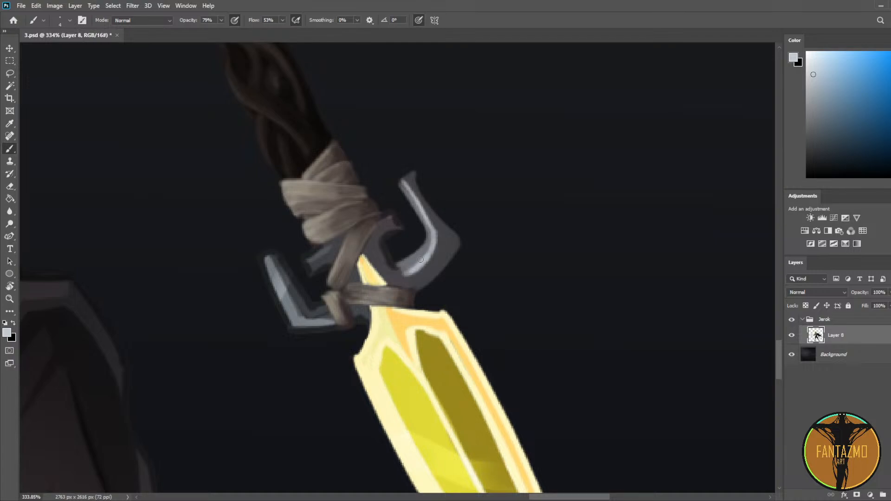
pyautogui.keyDown('alt'); pyautogui.click(412, 251); pyautogui.keyUp('alt')
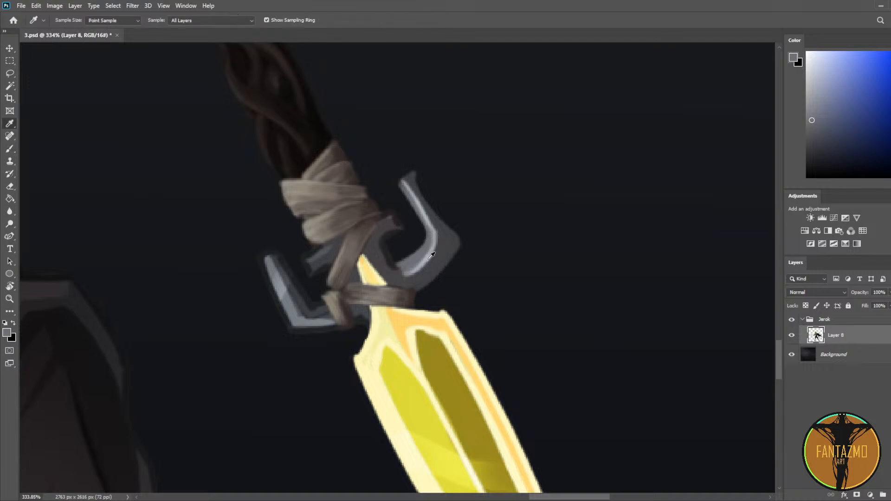
pyautogui.keyDown('alt'); pyautogui.click(427, 255); pyautogui.keyUp('alt')
pyautogui.moveTo(408, 260); pyautogui.dragTo(423, 242)
pyautogui.keyDown('alt'); pyautogui.click(409, 259); pyautogui.keyUp('alt')
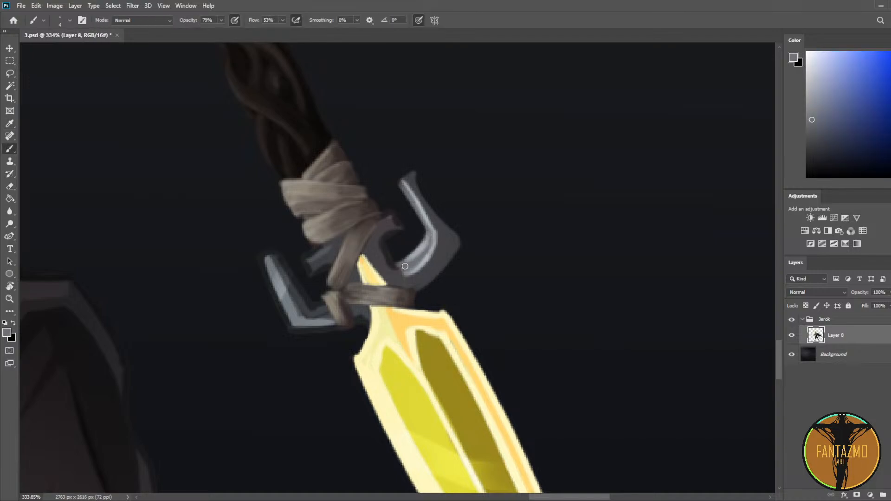
# Step: Blend the highlight around the prong's bend with sampled greys, undoing the eraser trim on its outer corner
pyautogui.keyDown('alt'); pyautogui.click(439, 255); pyautogui.keyUp('alt')
pyautogui.keyDown('alt'); pyautogui.click(429, 254); pyautogui.keyUp('alt')
pyautogui.moveTo(430, 247)
pyautogui.mouseDown()
pyautogui.moveTo(407, 272)
pyautogui.moveTo(430, 262)
pyautogui.moveTo(435, 226)
pyautogui.moveTo(418, 277)
pyautogui.moveTo(423, 249)
pyautogui.moveTo(455, 251)
pyautogui.mouseUp()
pyautogui.keyDown('alt'); pyautogui.click(441, 251); pyautogui.keyUp('alt')
pyautogui.press('e')
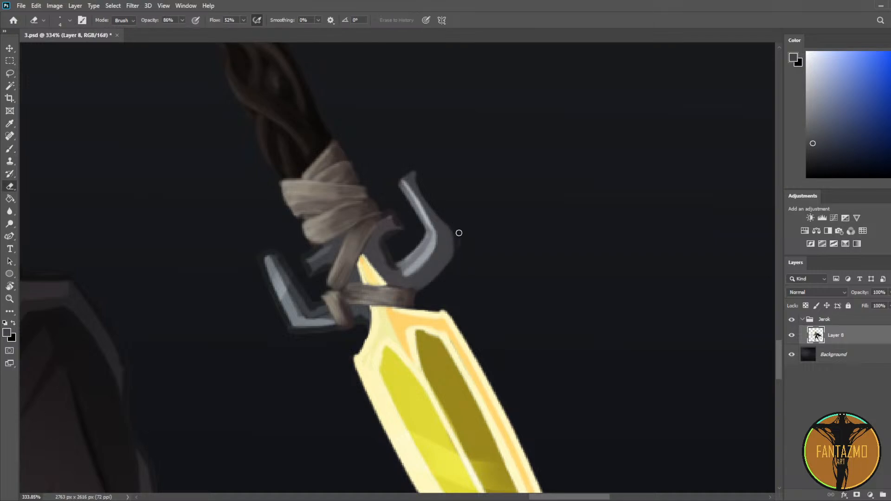
pyautogui.hotkey('ctrl', 'z')
pyautogui.press('b')
pyautogui.keyDown('alt'); pyautogui.click(423, 246); pyautogui.keyUp('alt')
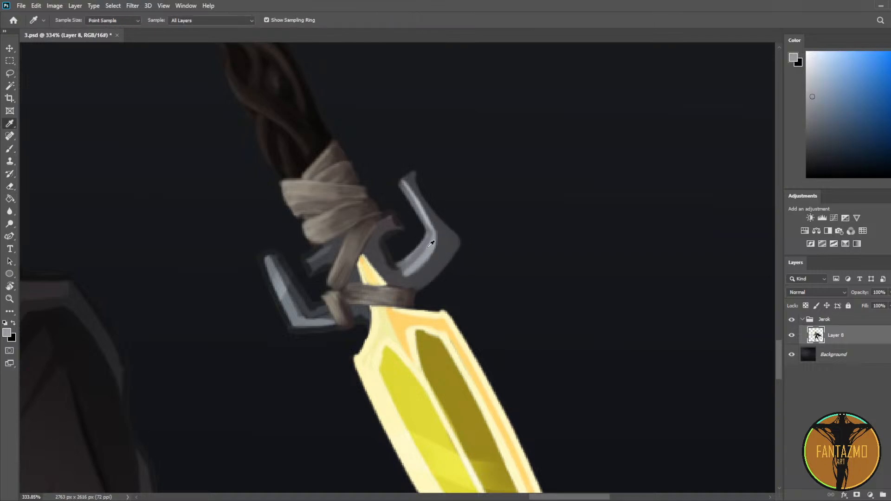
pyautogui.keyDown('alt'); pyautogui.click(415, 253); pyautogui.keyUp('alt')
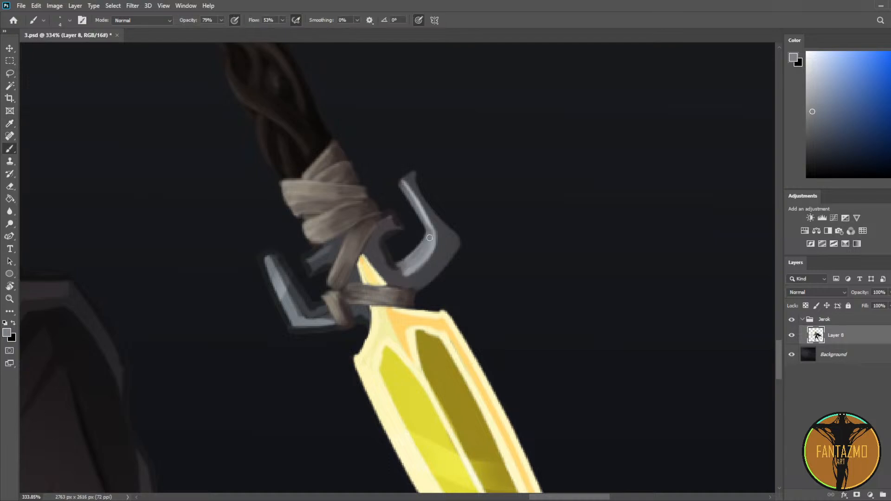
pyautogui.moveTo(412, 194); pyautogui.dragTo(422, 214)
# Step: Mirror the canvas to check the highlighted prong against the spear and leg
pyautogui.scroll(-5, 417, 219)
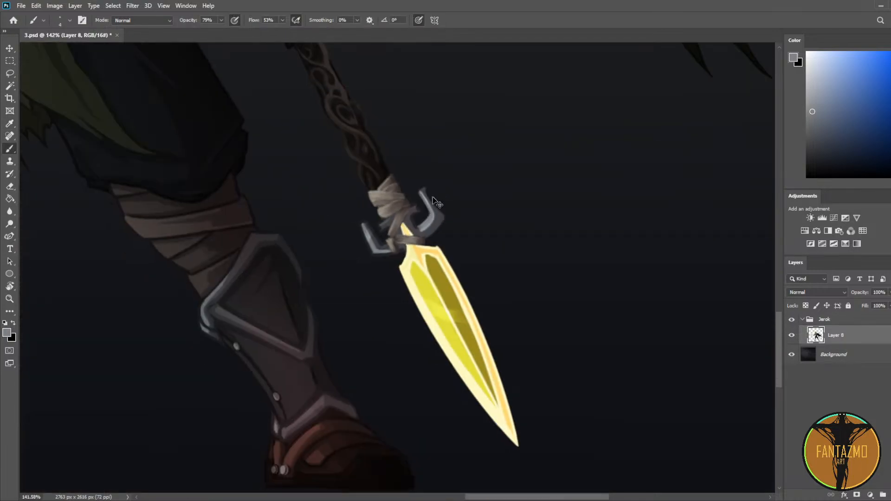
pyautogui.hscroll(10, 241, 183)
pyautogui.moveTo(241, 183); pyautogui.dragTo(714, 191)
pyautogui.hscroll(-6, 521, 199)
pyautogui.scroll(5, 253, 220)
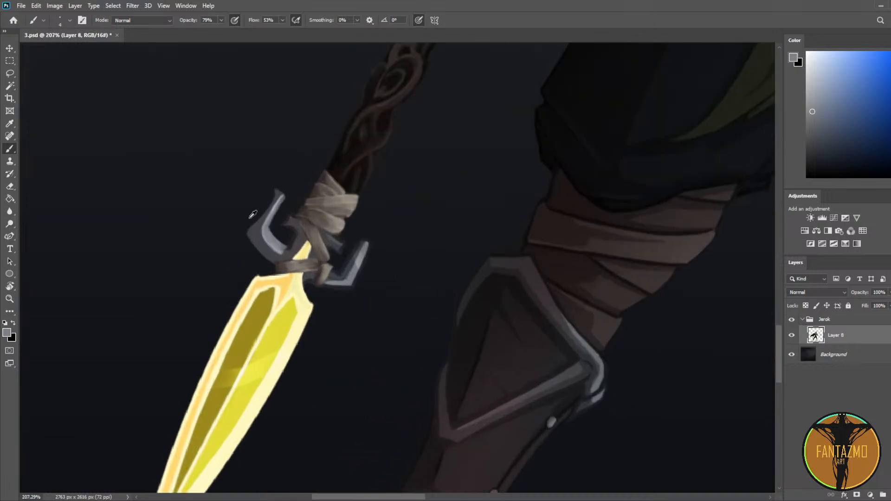
# Step: Lock the layer's transparent pixels and glaze the prong's outer face with sampled mid grey using a 20 px brush
pyautogui.press('i')
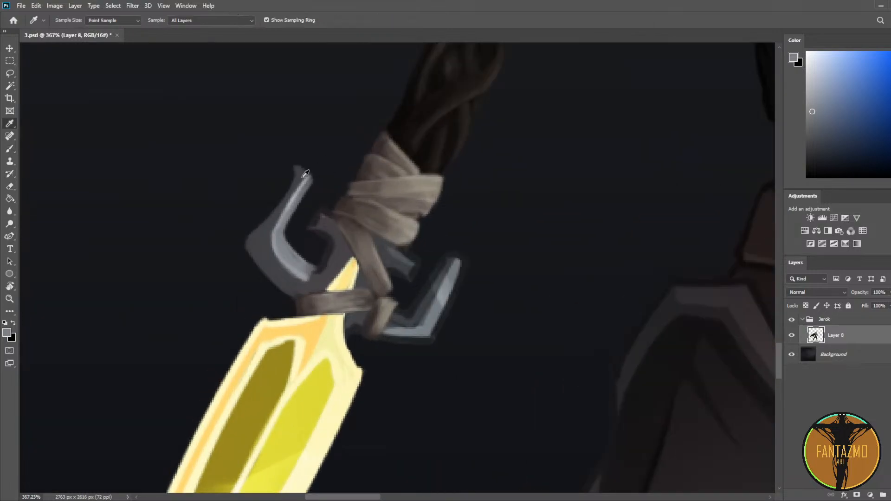
pyautogui.click(302, 192)
pyautogui.press('b')
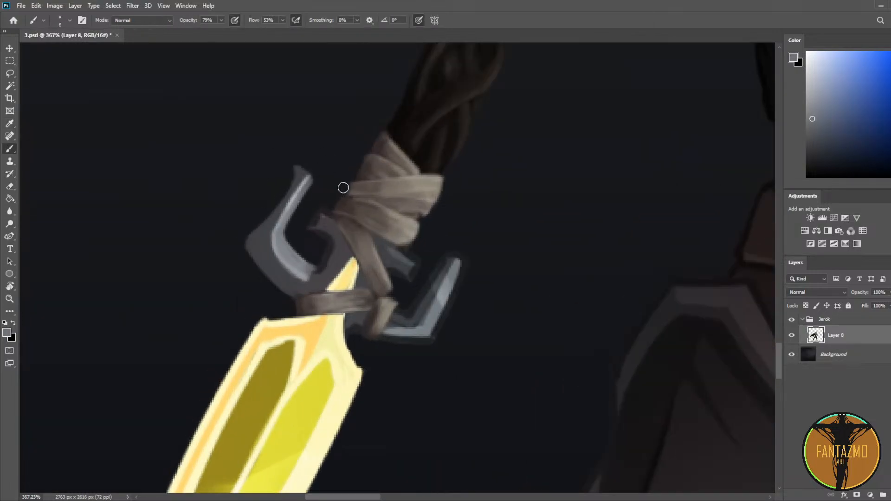
pyautogui.press(']')
pyautogui.press(']')
pyautogui.press(']')
pyautogui.press(']')
pyautogui.press(']')
pyautogui.press(']')
pyautogui.press(']')
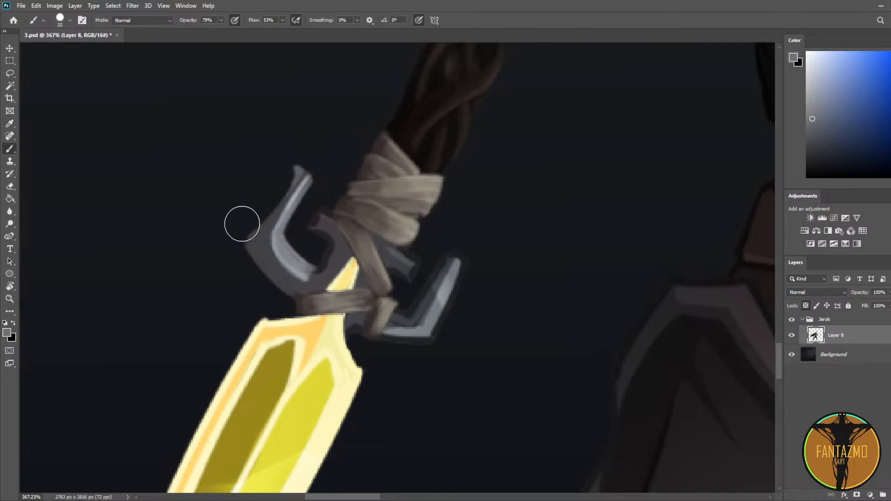
pyautogui.moveTo(288, 167)
pyautogui.mouseDown()
pyautogui.moveTo(248, 246)
pyautogui.moveTo(294, 280)
pyautogui.moveTo(295, 291)
pyautogui.moveTo(285, 275)
pyautogui.mouseUp()
# Step: Refine the outer face's shading with a smaller brush and sampled greys, and save the file
pyautogui.press('[')
pyautogui.press('[')
pyautogui.press('[')
pyautogui.keyDown('alt'); pyautogui.click(292, 276); pyautogui.keyUp('alt')
pyautogui.moveTo(266, 226)
pyautogui.mouseDown()
pyautogui.moveTo(268, 256)
pyautogui.moveTo(264, 219)
pyautogui.moveTo(299, 158)
pyautogui.moveTo(269, 255)
pyautogui.moveTo(297, 288)
pyautogui.mouseUp()
pyautogui.keyDown('alt'); pyautogui.click(260, 234); pyautogui.keyUp('alt')
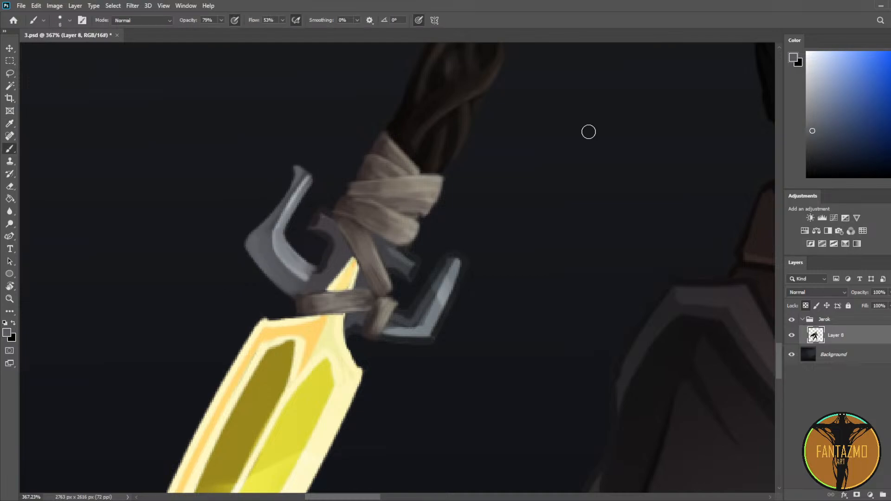
pyautogui.click(816, 122)
pyautogui.hotkey('ctrl', 's')
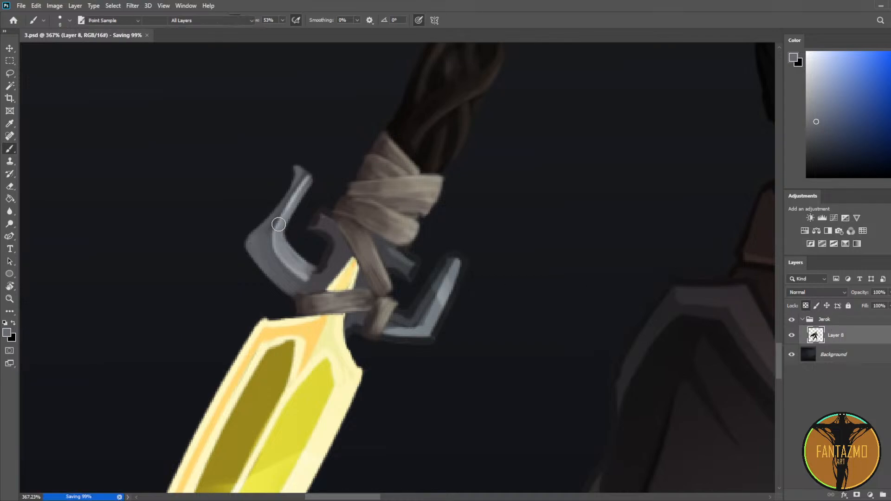
# Step: Darken the lower outer edge of the prong with a smaller brush and a very dark grey
pyautogui.keyDown('alt'); pyautogui.click(302, 179); pyautogui.keyUp('alt')
pyautogui.press('[')
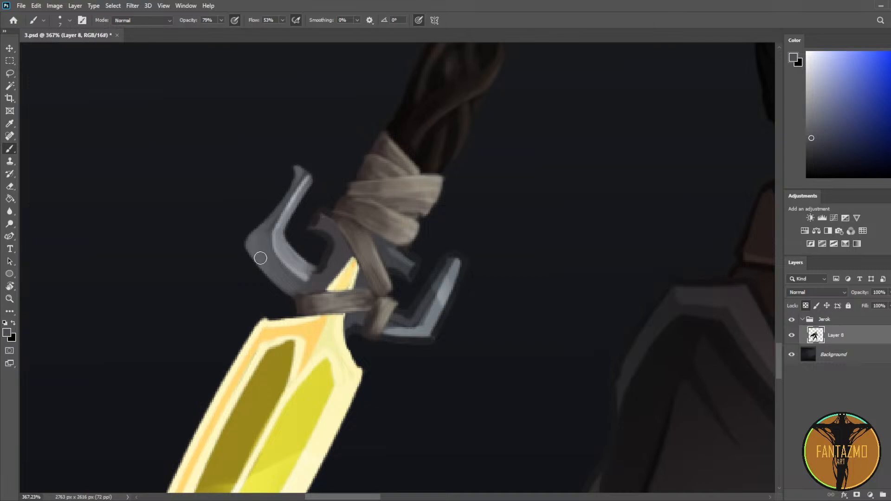
pyautogui.keyDown('alt'); pyautogui.click(280, 235); pyautogui.keyUp('alt')
pyautogui.click(815, 153)
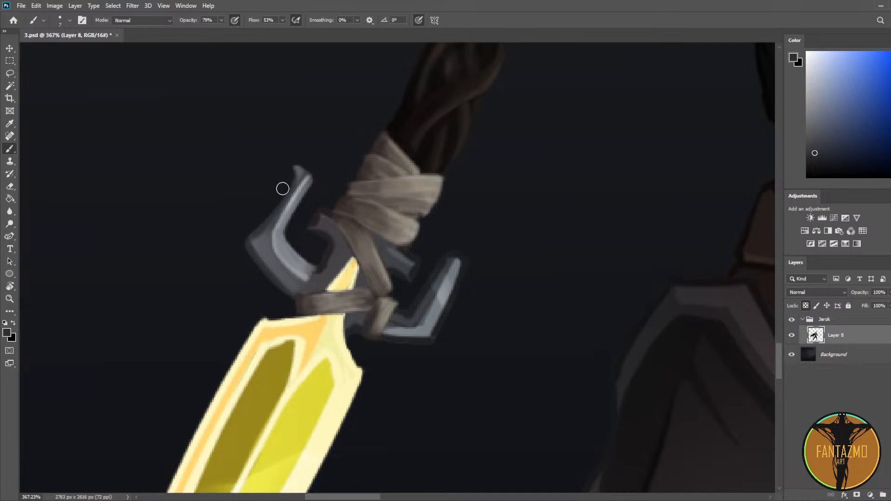
# Step: Paint a thin lighter rim along the prong's outer edges with a 3 px brush and blend it using sampled greys
pyautogui.keyDown('alt'); pyautogui.click(259, 239); pyautogui.keyUp('alt')
pyautogui.press('[')
pyautogui.press('[')
pyautogui.press('[')
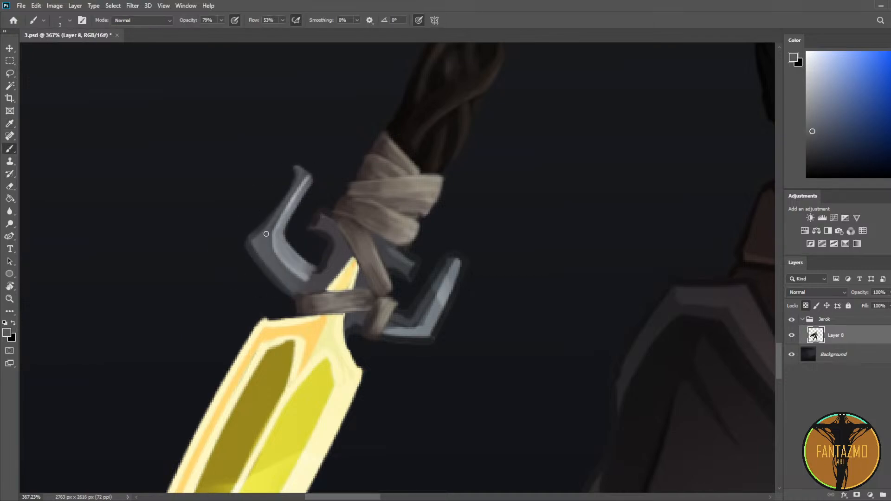
pyautogui.keyDown('alt'); pyautogui.click(252, 234); pyautogui.keyUp('alt')
pyautogui.moveTo(253, 236); pyautogui.dragTo(297, 186)
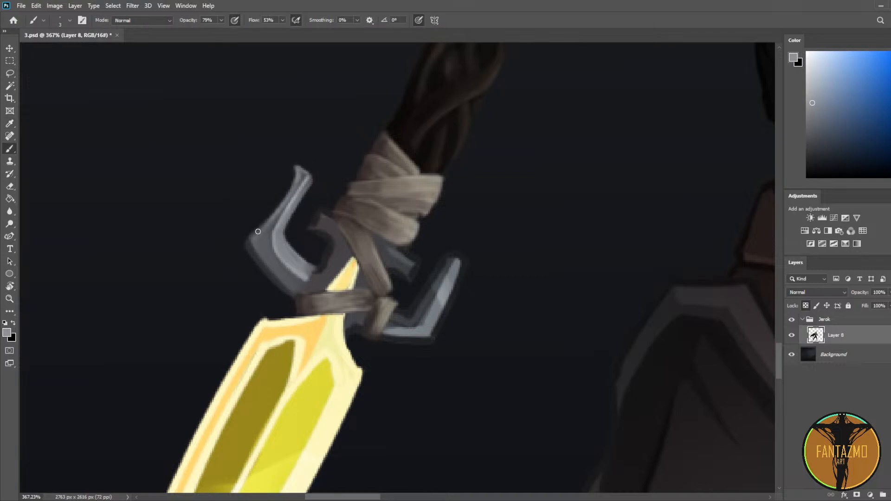
pyautogui.moveTo(252, 240); pyautogui.dragTo(295, 290)
pyautogui.keyDown('alt'); pyautogui.click(276, 269); pyautogui.keyUp('alt')
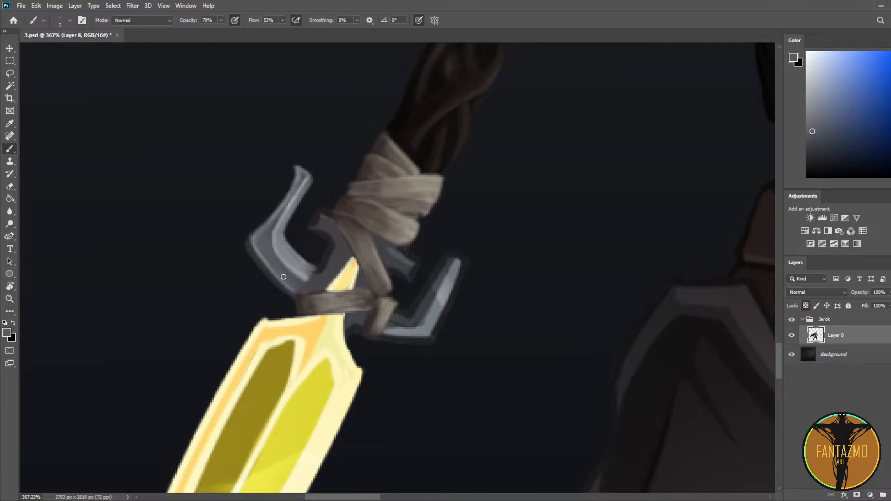
pyautogui.keyDown('alt'); pyautogui.click(276, 243); pyautogui.keyUp('alt')
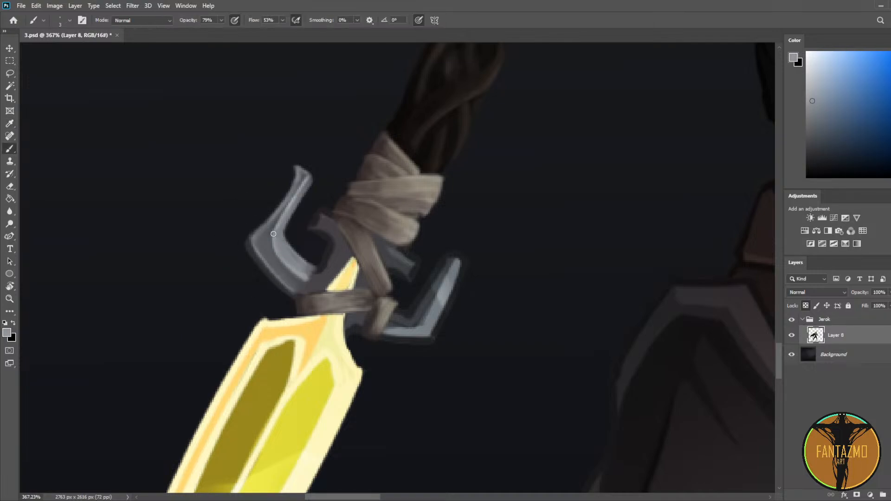
pyautogui.keyDown('alt'); pyautogui.click(299, 268); pyautogui.keyUp('alt')
# Step: Mirror the canvas back and check how the shaded crossguard reads on the whole spear
pyautogui.scroll(-16, 152, 224)
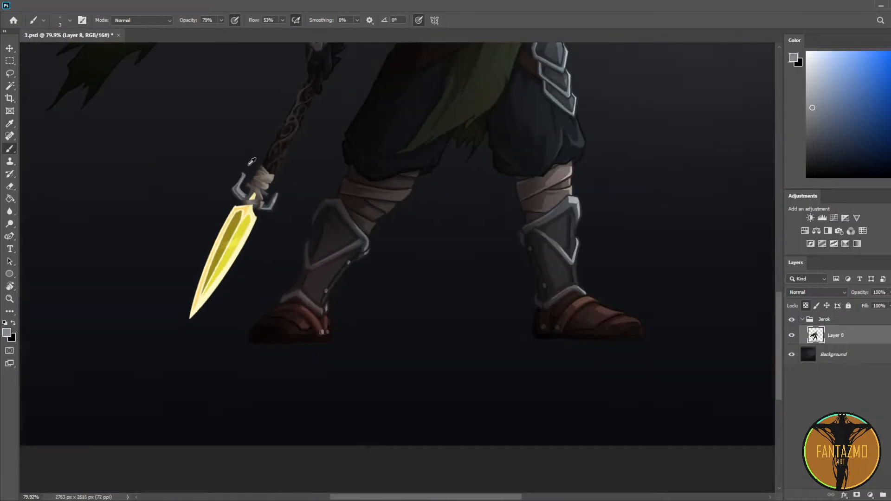
pyautogui.hotkey('ctrl', 'shift', 'h')
pyautogui.scroll(16, 524, 183)
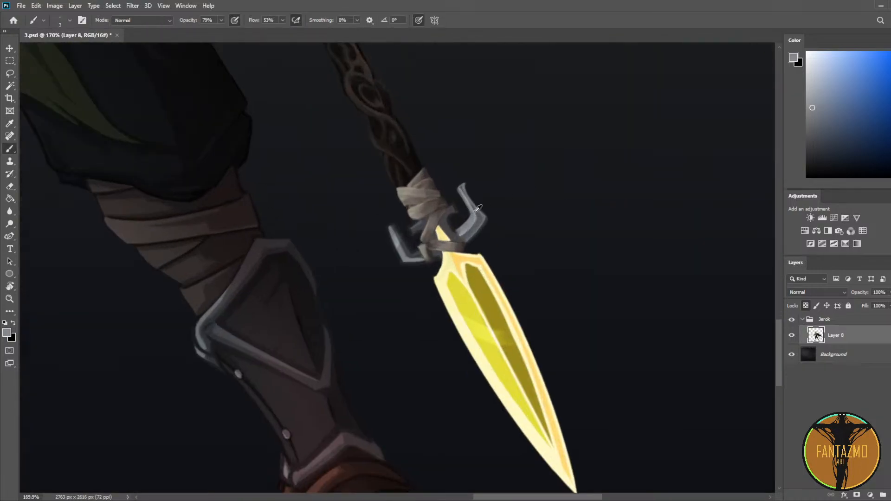
# Step: Add a dark grey facet along the outside of the prong's lower curve
pyautogui.keyDown('alt'); pyautogui.click(454, 274); pyautogui.keyUp('alt')
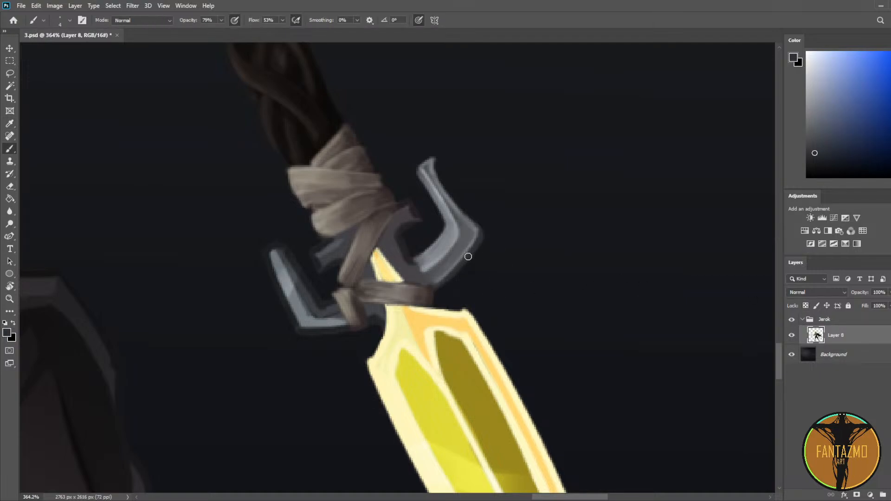
pyautogui.moveTo(451, 281)
pyautogui.mouseDown()
pyautogui.moveTo(480, 256)
pyautogui.moveTo(485, 238)
pyautogui.moveTo(439, 286)
pyautogui.mouseUp()
pyautogui.press('e')
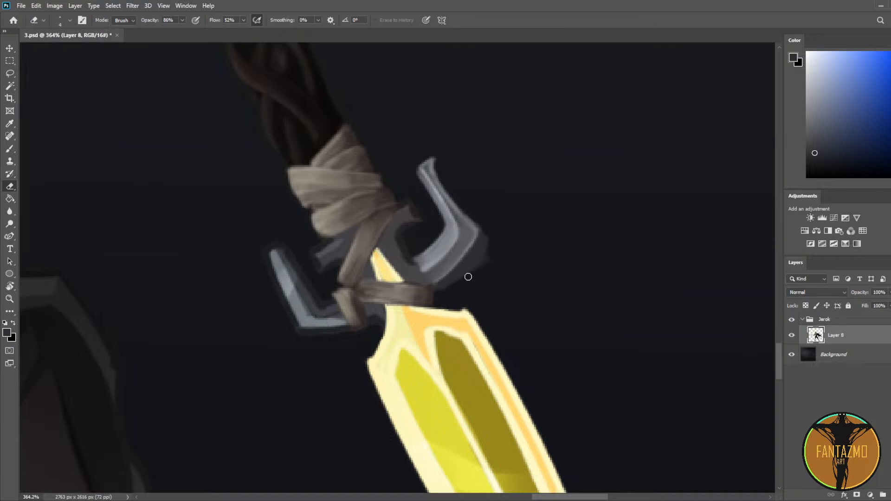
pyautogui.press('b')
pyautogui.moveTo(485, 240)
pyautogui.mouseDown()
pyautogui.moveTo(446, 291)
pyautogui.moveTo(507, 240)
pyautogui.moveTo(453, 290)
pyautogui.mouseUp()
# Step: Continue the dark facet up the prong's outer arm and trim its pointed corner with the eraser
pyautogui.press('e')
pyautogui.press('b')
pyautogui.moveTo(486, 211)
pyautogui.mouseDown()
pyautogui.moveTo(470, 208)
pyautogui.moveTo(441, 175)
pyautogui.moveTo(477, 217)
pyautogui.moveTo(445, 175)
pyautogui.mouseUp()
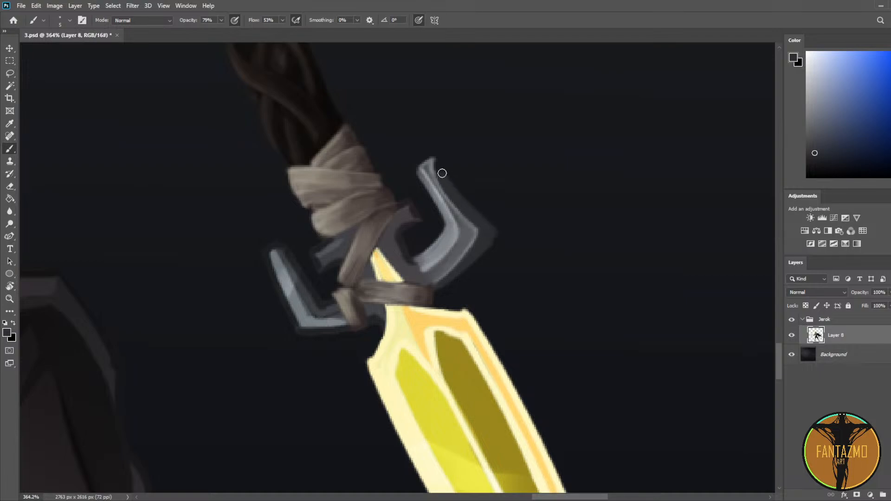
pyautogui.press('e')
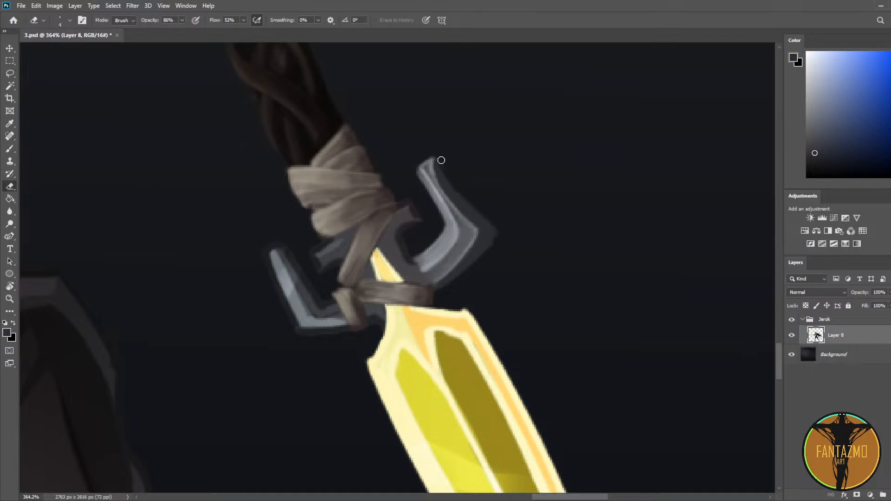
pyautogui.moveTo(497, 227); pyautogui.dragTo(497, 230)
# Step: Paint lighter ridges across the prong's outer corner with sampled greys
pyautogui.press('b')
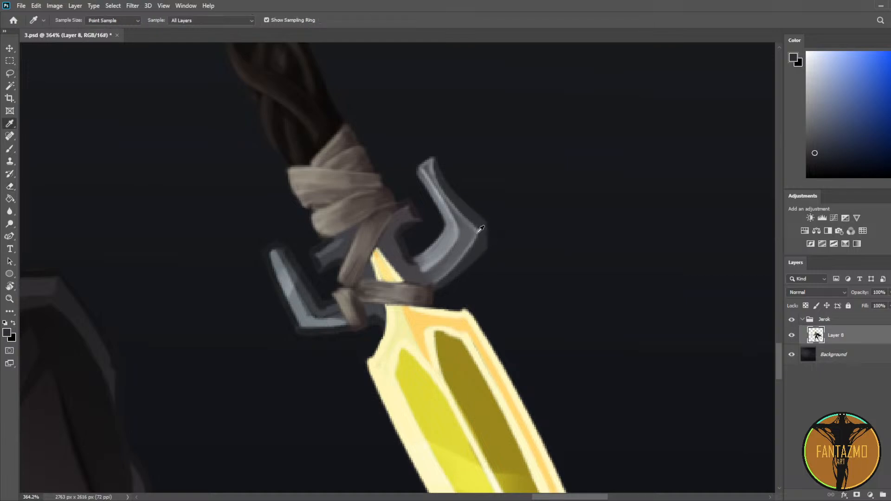
pyautogui.keyDown('alt'); pyautogui.click(483, 235); pyautogui.keyUp('alt')
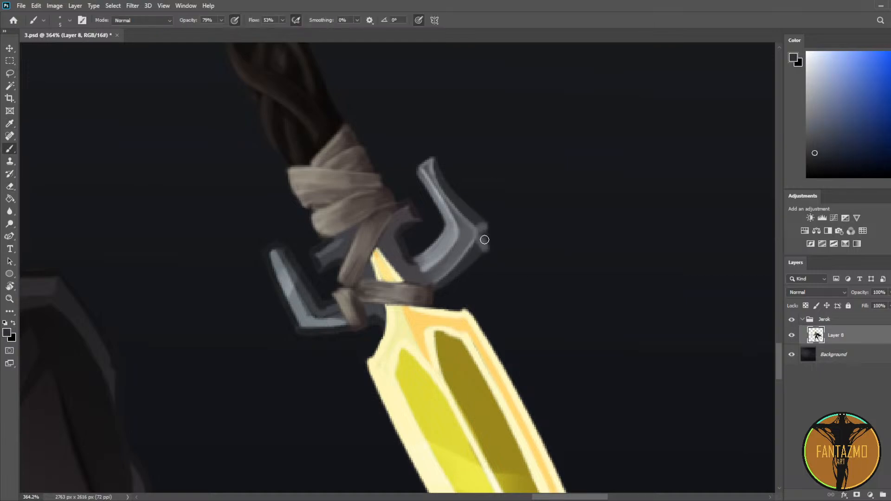
pyautogui.keyDown('alt'); pyautogui.click(460, 250); pyautogui.keyUp('alt')
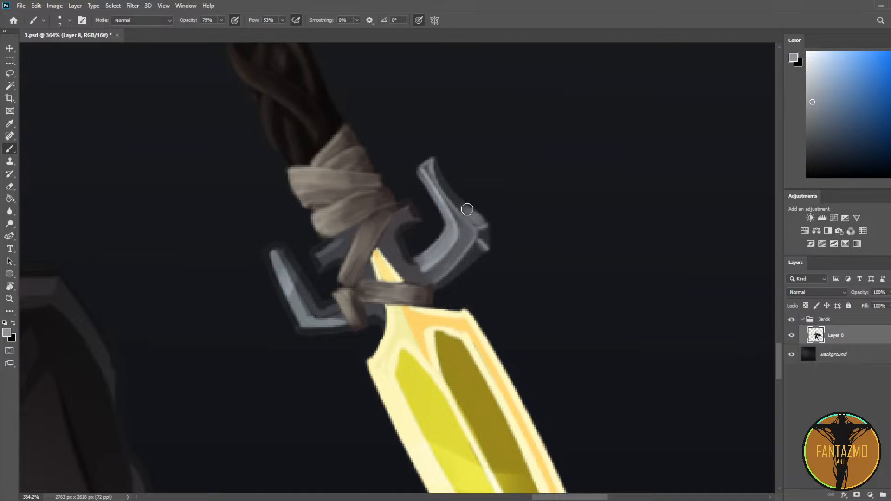
# Step: Shade the outer arm's dark facet with sampled greys and edge it up to the tip with a smaller brush
pyautogui.press('alt')
pyautogui.keyDown('alt'); pyautogui.click(475, 216); pyautogui.keyUp('alt')
pyautogui.moveTo(480, 222)
pyautogui.mouseDown()
pyautogui.moveTo(459, 205)
pyautogui.moveTo(472, 216)
pyautogui.moveTo(458, 215)
pyautogui.moveTo(438, 171)
pyautogui.moveTo(459, 201)
pyautogui.mouseUp()
pyautogui.keyDown('alt'); pyautogui.click(472, 216); pyautogui.keyUp('alt')
pyautogui.press('[')
pyautogui.press('[')
pyautogui.keyDown('alt'); pyautogui.click(454, 193); pyautogui.keyUp('alt')
pyautogui.moveTo(439, 161); pyautogui.dragTo(445, 174)
pyautogui.press('e')
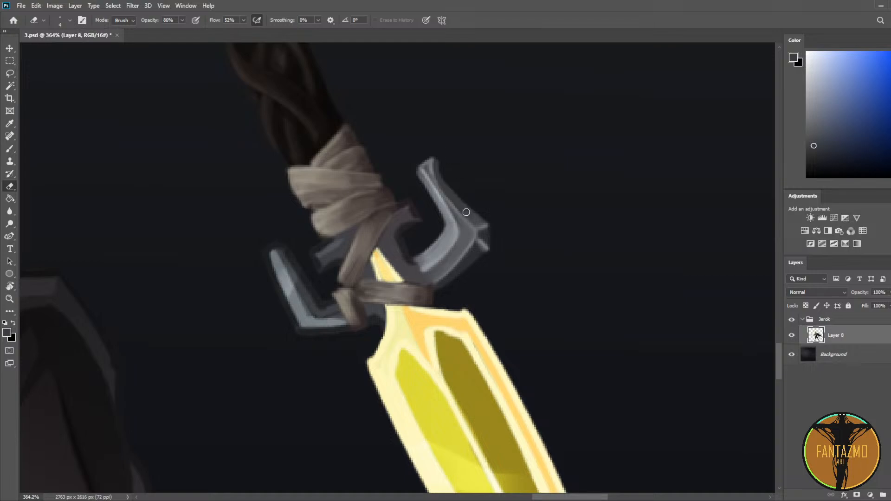
# Step: Tone down the ridges on the prong's outer corner with sampled dark greys and trim the corner's outline
pyautogui.press('b')
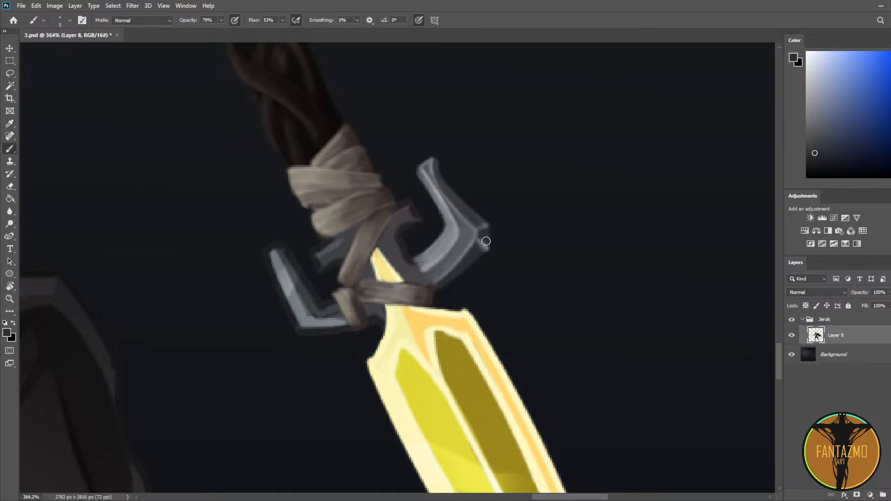
pyautogui.keyDown('alt'); pyautogui.click(481, 228); pyautogui.keyUp('alt')
pyautogui.press('alt')
pyautogui.press('e')
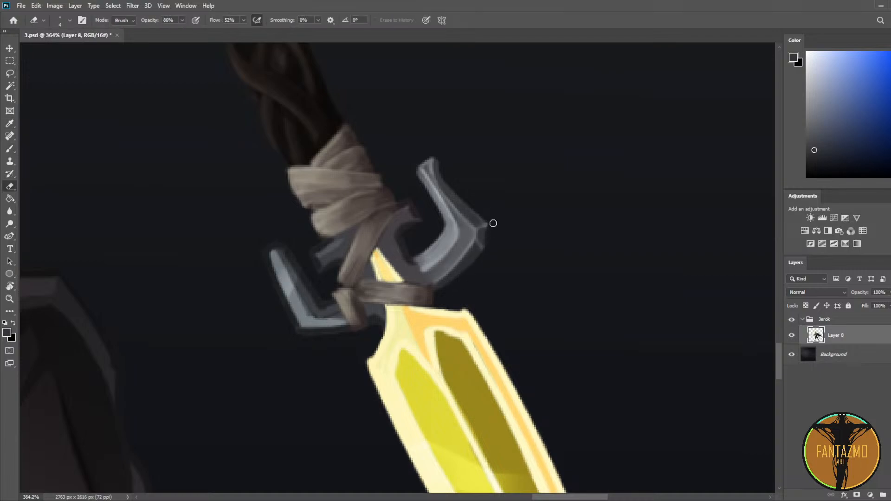
# Step: Mirror the canvas to check the prong's faceted outer corner against the full spear and legs
pyautogui.scroll(-8, 511, 193)
pyautogui.hotkey('ctrl', 'shift', 'h')
pyautogui.moveTo(229, 193); pyautogui.dragTo(625, 205)
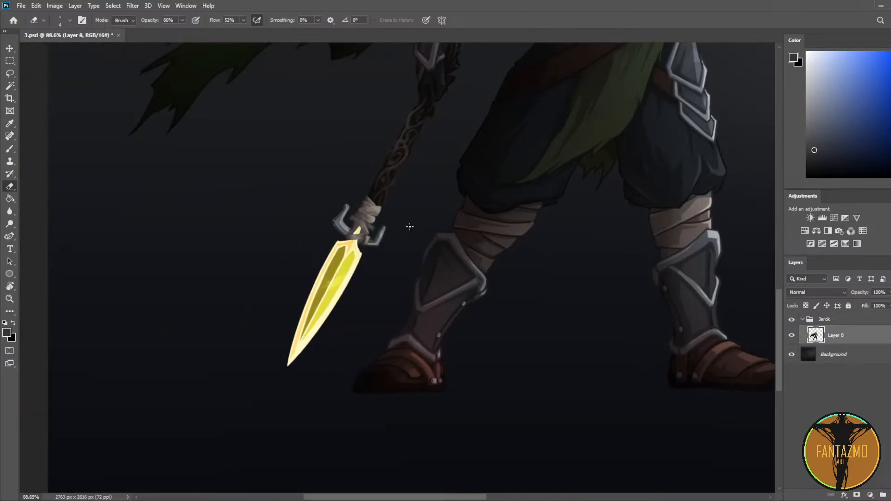
pyautogui.scroll(7, 297, 219)
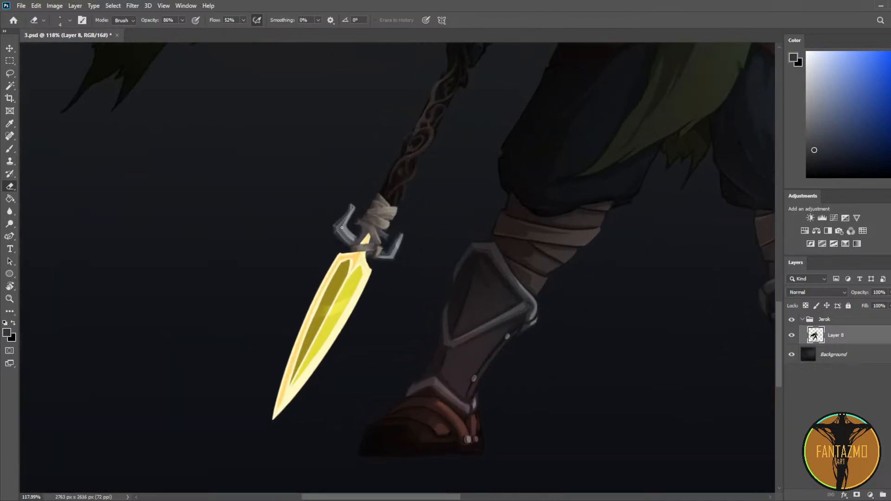
# Step: Repaint the ridges on the metal prong's outer corner with greys sampled from the surrounding facets
pyautogui.press('i')
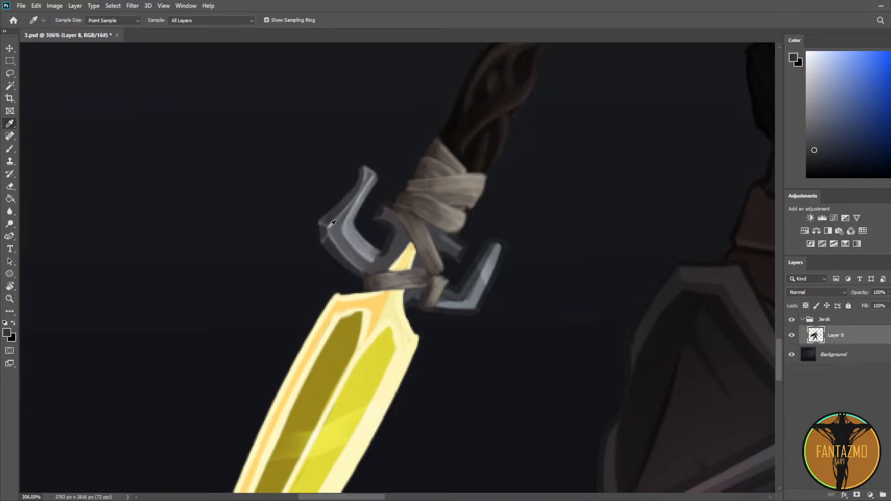
pyautogui.click(332, 224)
pyautogui.press('b')
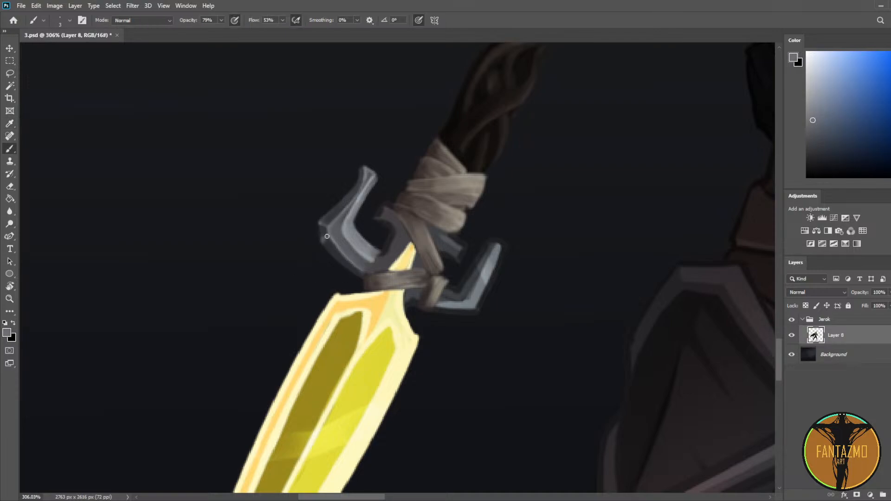
pyautogui.keyDown('alt'); pyautogui.click(324, 229); pyautogui.keyUp('alt')
pyautogui.keyDown('alt'); pyautogui.click(325, 229); pyautogui.keyUp('alt')
pyautogui.press('i')
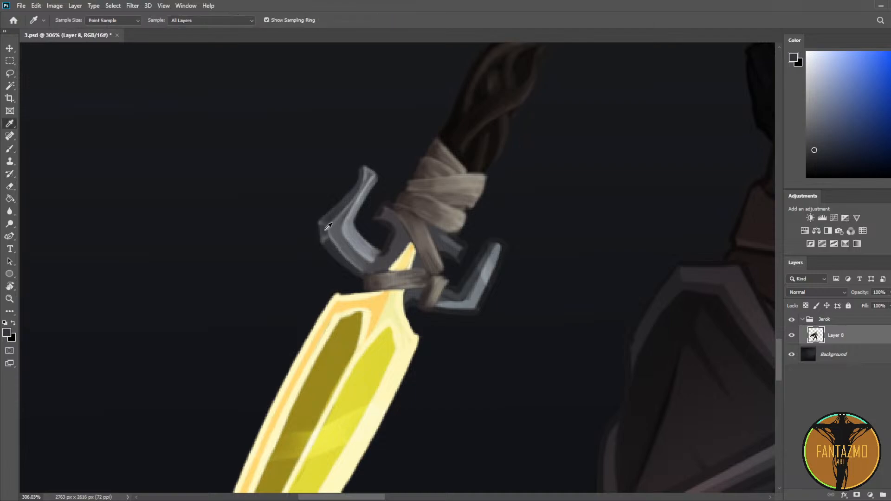
pyautogui.click(329, 242)
pyautogui.press('b')
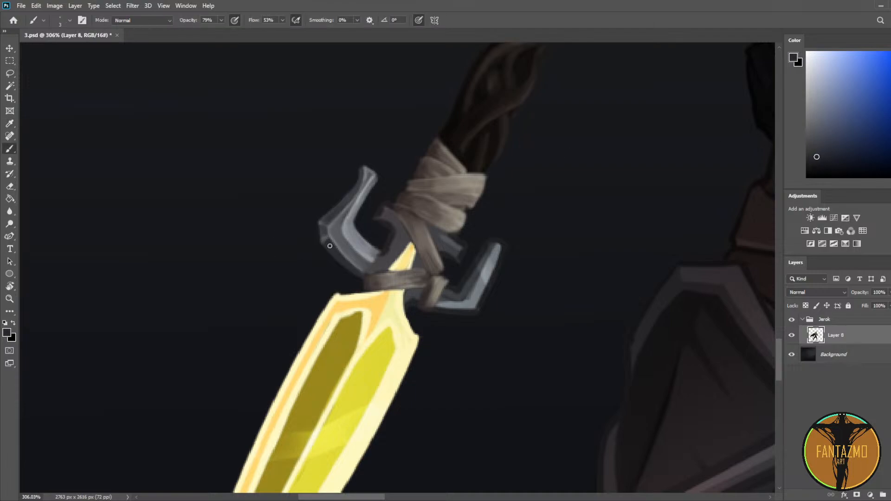
# Step: Define the facet edges around the prong's outer corner and along its lower outer side with sampled light and dark greys
pyautogui.keyDown('alt'); pyautogui.click(323, 241); pyautogui.keyUp('alt')
pyautogui.keyDown('alt'); pyautogui.click(323, 226); pyautogui.keyUp('alt')
pyautogui.press('alt')
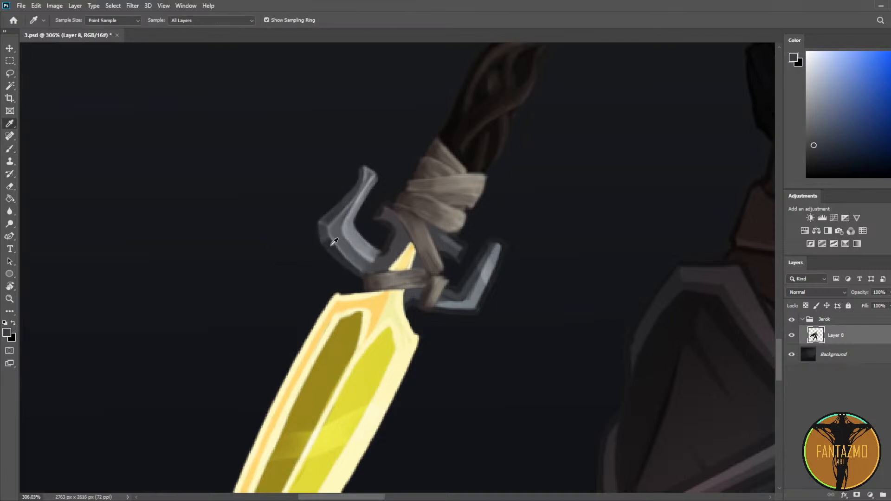
pyautogui.keyDown('alt'); pyautogui.click(330, 241); pyautogui.keyUp('alt')
pyautogui.keyDown('alt'); pyautogui.click(352, 218); pyautogui.keyUp('alt')
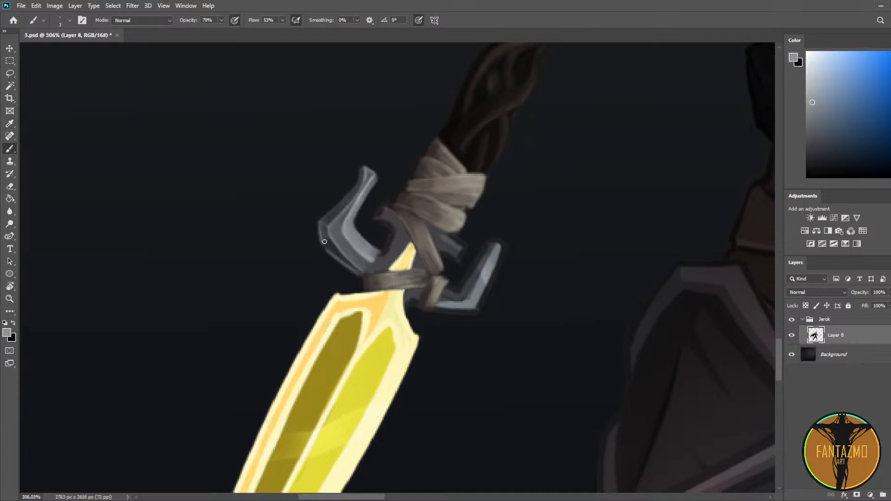
pyautogui.keyDown('alt'); pyautogui.click(339, 257); pyautogui.keyUp('alt')
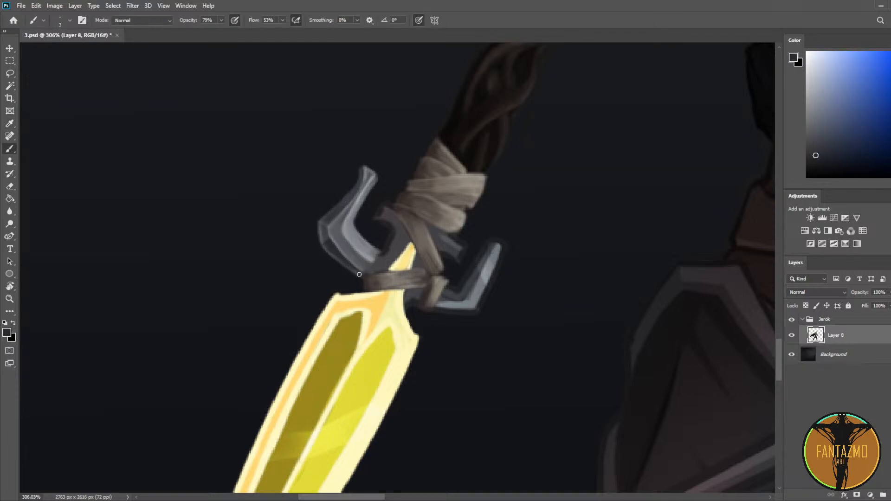
pyautogui.keyDown('alt'); pyautogui.click(324, 238); pyautogui.keyUp('alt')
pyautogui.keyDown('alt'); pyautogui.click(343, 185); pyautogui.keyUp('alt')
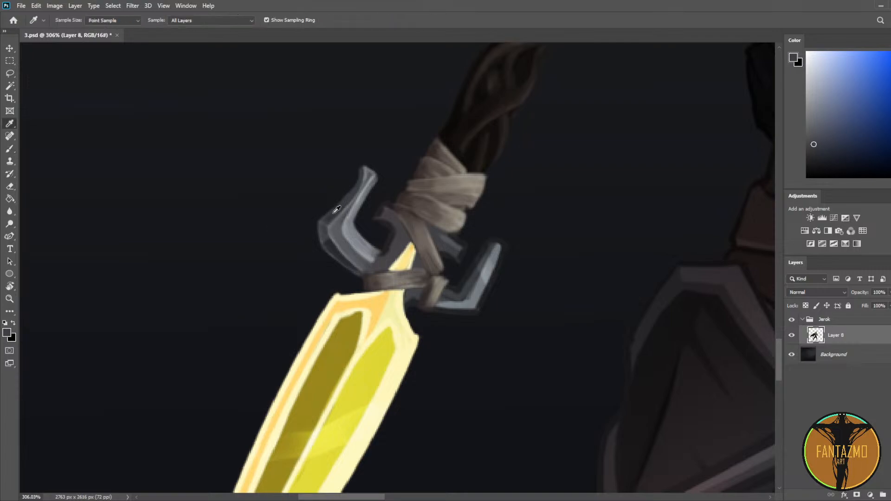
# Step: Trim the silhouette of the prong's upper arm and sharpen its tip with sampled lighter greys
pyautogui.press('e')
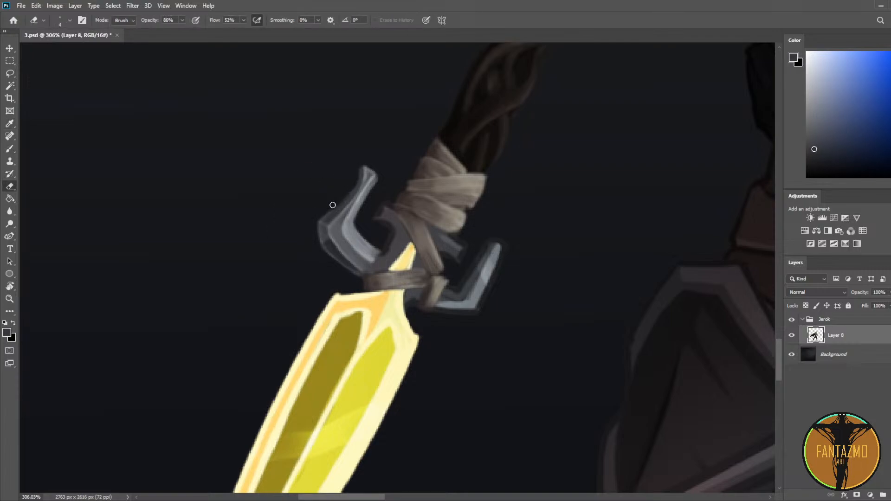
pyautogui.press('b')
pyautogui.keyDown('alt'); pyautogui.click(339, 218); pyautogui.keyUp('alt')
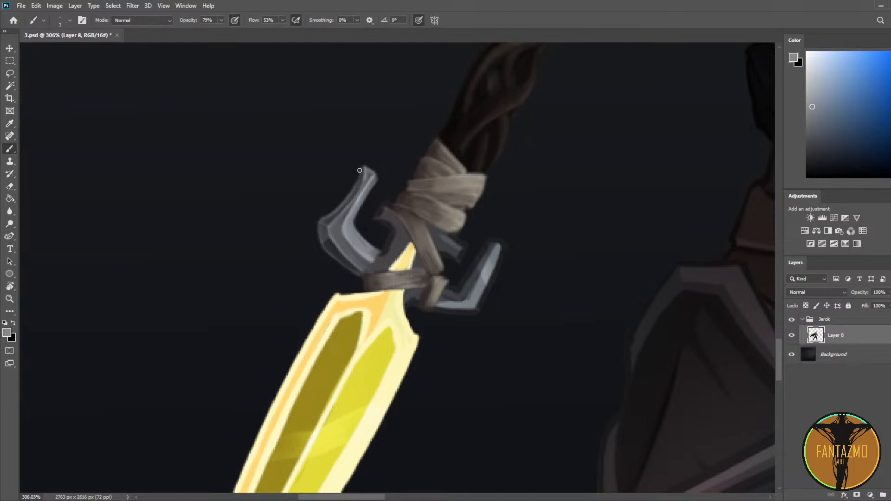
pyautogui.press('e')
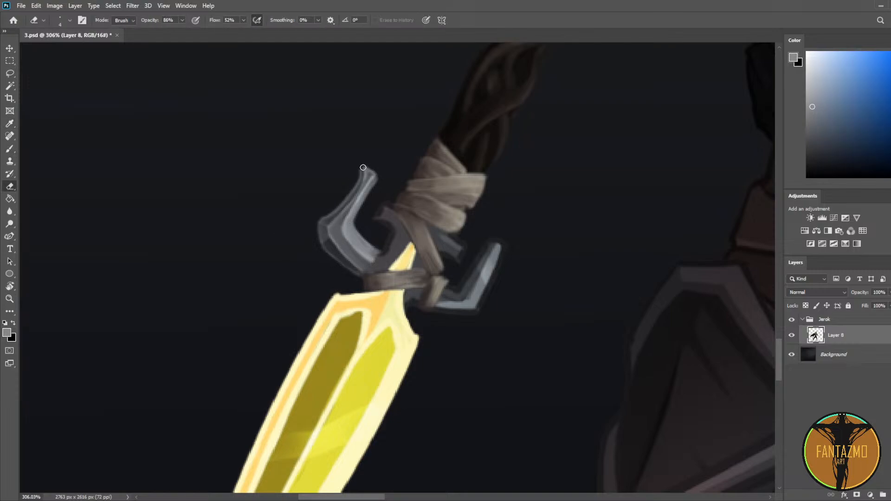
pyautogui.press('b')
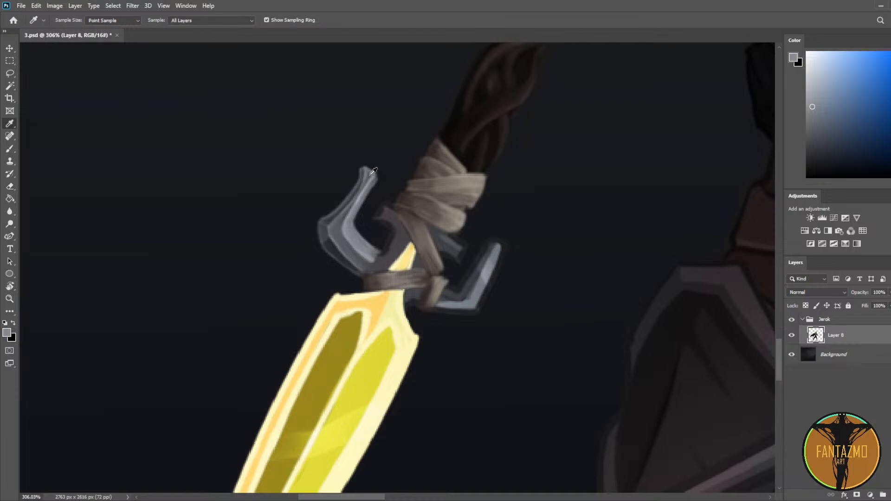
pyautogui.keyDown('alt'); pyautogui.click(343, 214); pyautogui.keyUp('alt')
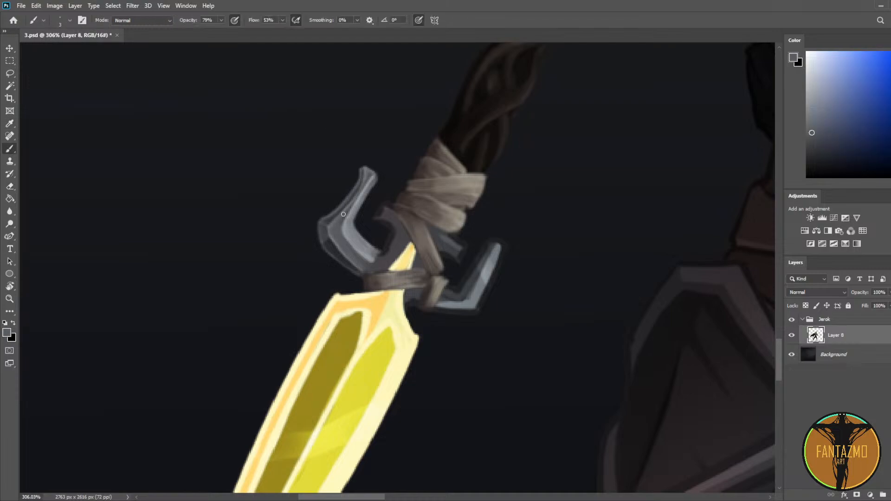
pyautogui.keyDown('alt'); pyautogui.click(372, 178); pyautogui.keyUp('alt')
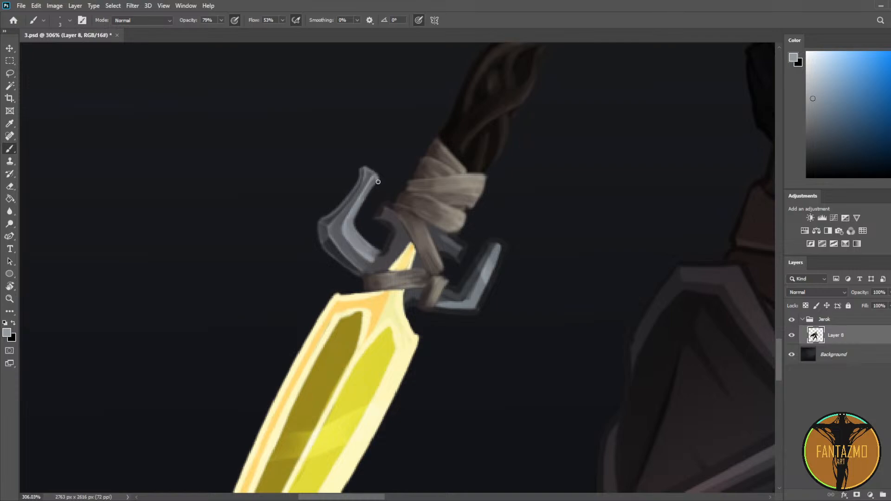
pyautogui.press('e')
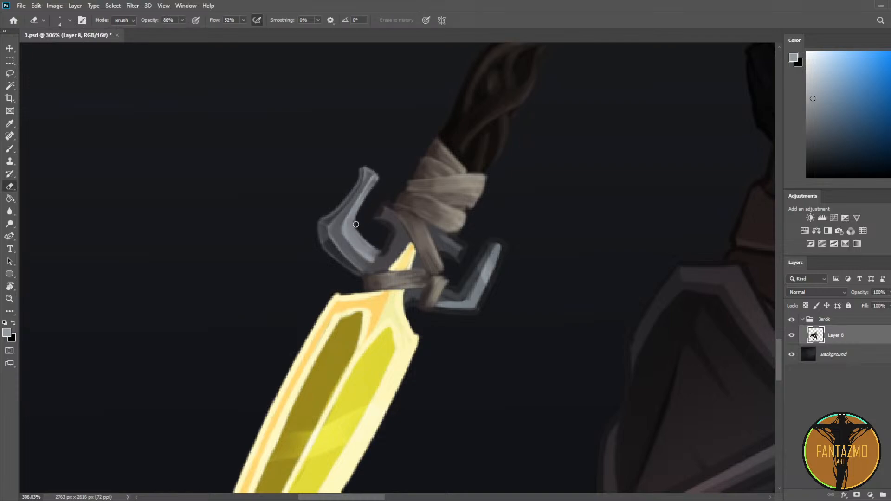
# Step: Mirror the canvas and refine the prong's tip and outer edge down to the corner with sampled greys
pyautogui.scroll(-6, 374, 138)
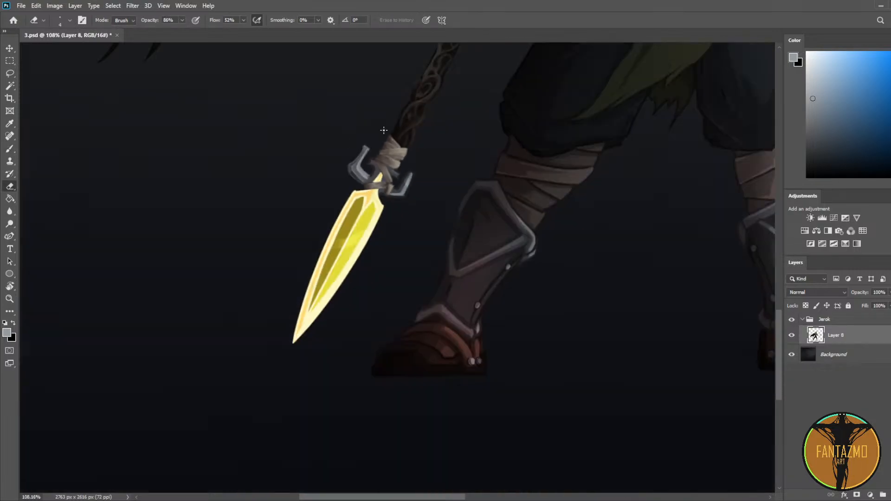
pyautogui.hotkey('ctrl', 'shift', 'h')
pyautogui.moveTo(626, 162); pyautogui.dragTo(213, 175)
pyautogui.moveTo(451, 164); pyautogui.dragTo(225, 172)
pyautogui.scroll(5, 487, 140)
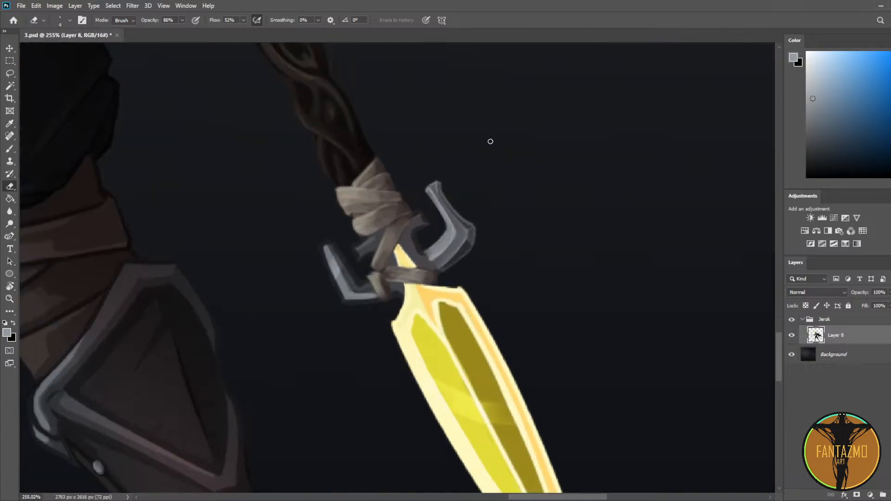
pyautogui.press('i')
pyautogui.click(411, 209)
pyautogui.press('b')
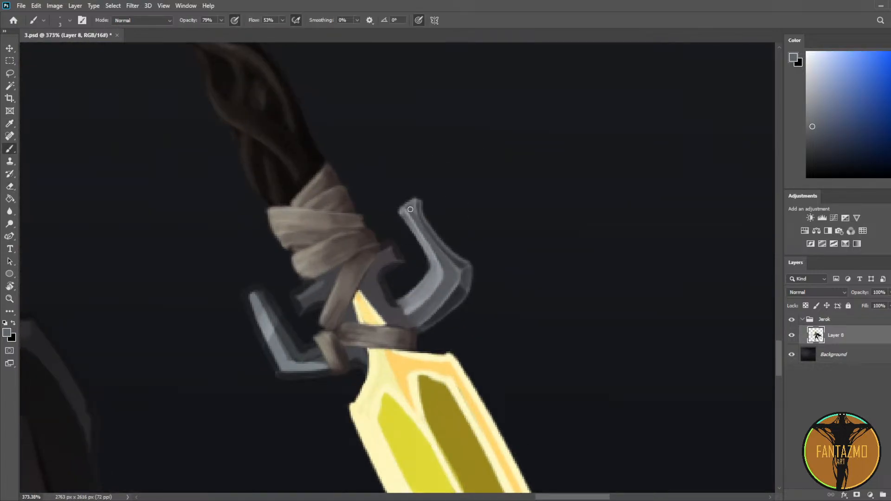
pyautogui.keyDown('alt'); pyautogui.click(456, 265); pyautogui.keyUp('alt')
pyautogui.moveTo(418, 199); pyautogui.dragTo(459, 263)
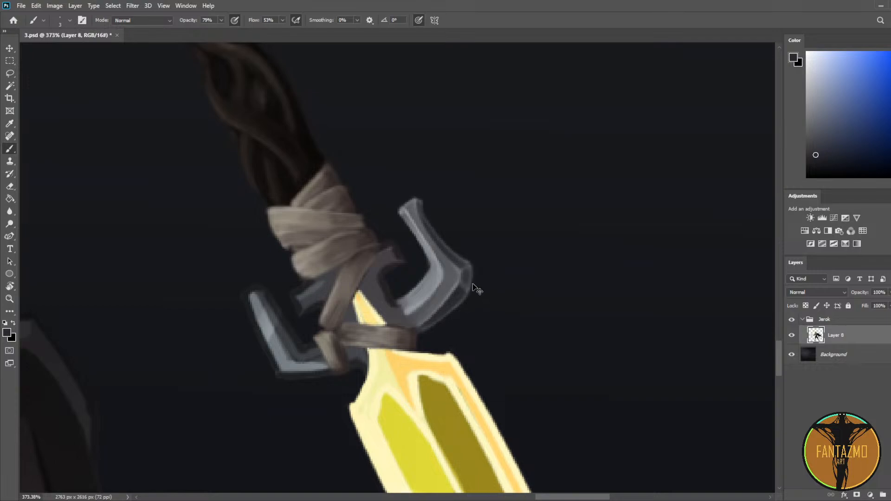
# Step: Save the illustration and flip the canvas back to its original orientation
pyautogui.scroll(-5, 253, 283)
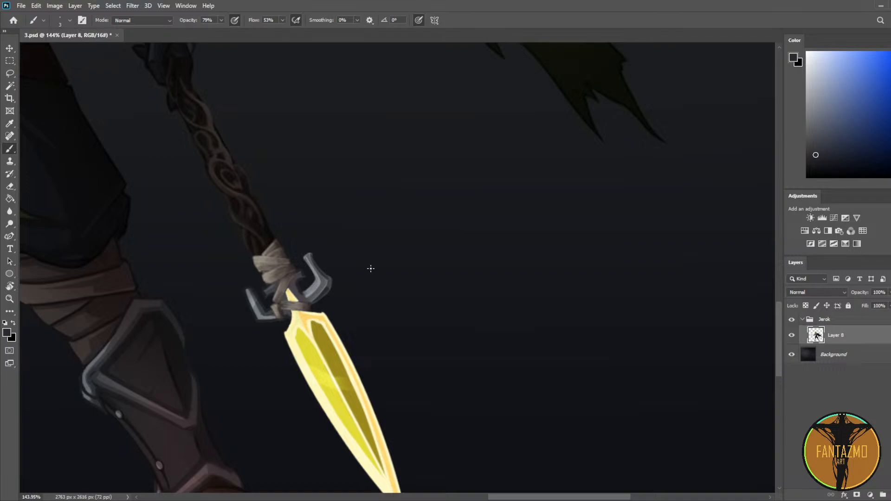
pyautogui.hotkey('ctrl', 's')
pyautogui.moveTo(309, 289); pyautogui.dragTo(512, 234)
pyautogui.scroll(5, 511, 227)
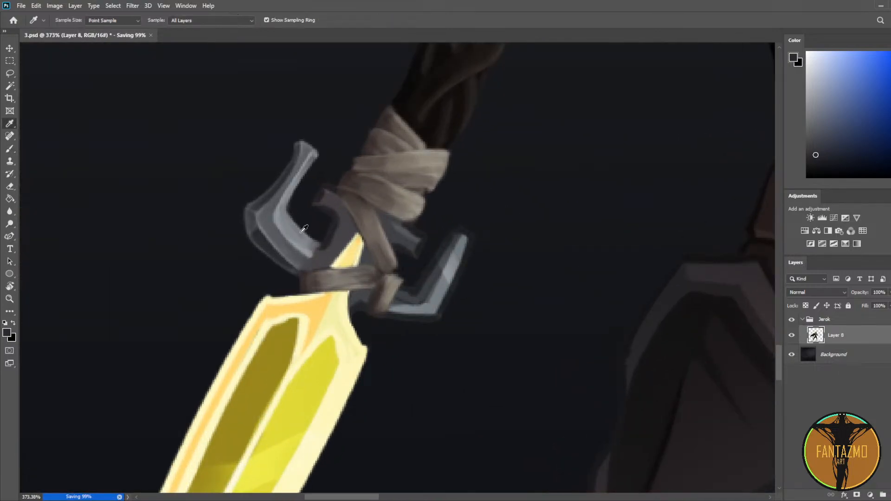
# Step: Paint a small grey facet in the opposite prong's inner bend beside the wrapping and darken its edge with a sampled grey
pyautogui.keyDown('alt'); pyautogui.click(400, 296); pyautogui.keyUp('alt')
pyautogui.press('[')
pyautogui.press('[')
pyautogui.moveTo(406, 294)
pyautogui.mouseDown()
pyautogui.moveTo(415, 297)
pyautogui.moveTo(409, 288)
pyautogui.mouseUp()
pyautogui.press(']')
pyautogui.keyDown('alt'); pyautogui.click(282, 185); pyautogui.keyUp('alt')
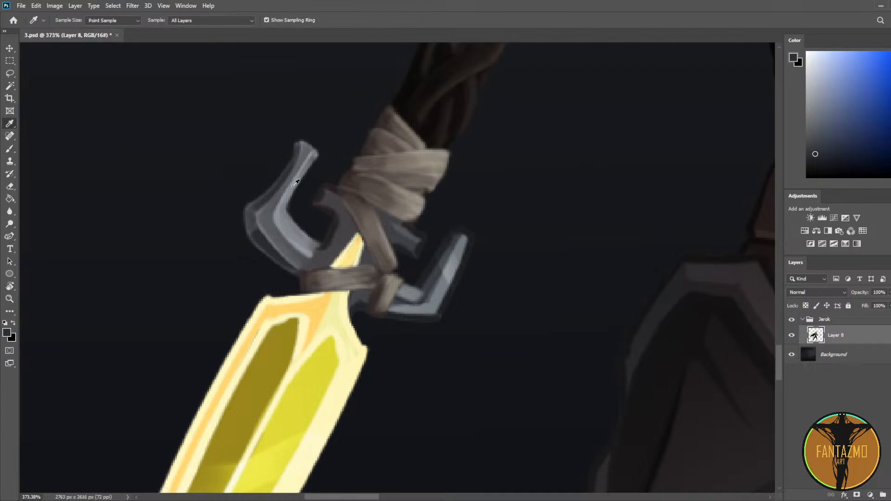
pyautogui.moveTo(402, 297); pyautogui.dragTo(424, 290)
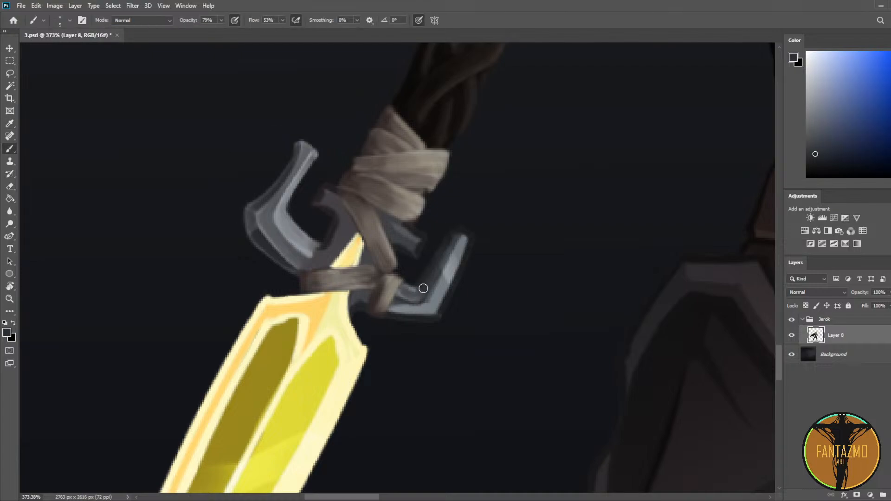
# Step: Cover the opposite prong's upright arm with dark grey, reshaping it into a wider arm with a flared tip
pyautogui.press('e')
pyautogui.press('b')
pyautogui.press('e')
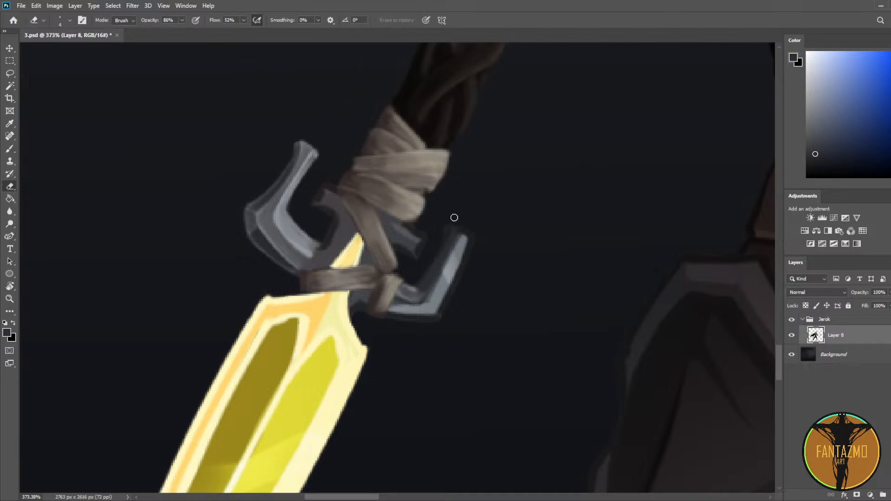
pyautogui.press('b')
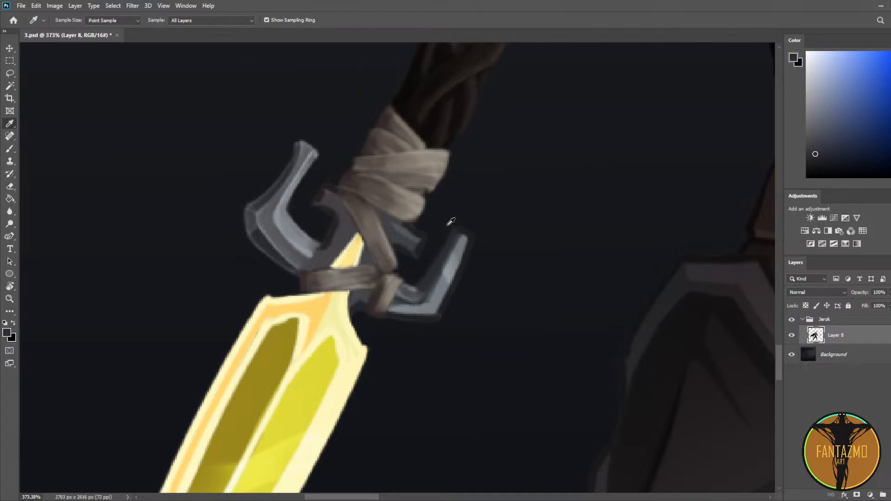
pyautogui.moveTo(462, 232)
pyautogui.mouseDown()
pyautogui.moveTo(484, 238)
pyautogui.moveTo(445, 286)
pyautogui.mouseUp()
pyautogui.press('e')
pyautogui.press('b')
pyautogui.press('e')
pyautogui.moveTo(467, 258)
pyautogui.mouseDown()
pyautogui.moveTo(441, 304)
pyautogui.moveTo(438, 279)
pyautogui.mouseUp()
# Step: Block in the opposite prong's bend and base with dark grey, extending the lower corner below the wrapping
pyautogui.press('b')
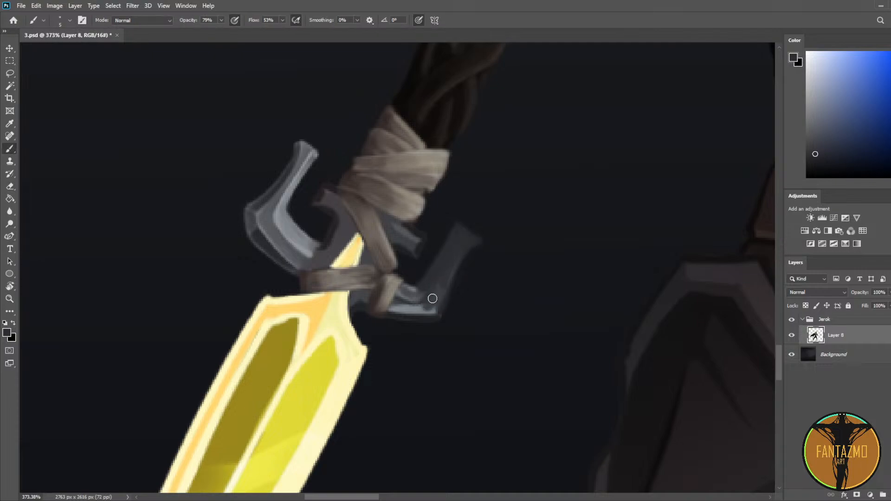
pyautogui.press('e')
pyautogui.press('b')
pyautogui.moveTo(464, 243); pyautogui.dragTo(436, 301)
pyautogui.moveTo(386, 313)
pyautogui.mouseDown()
pyautogui.moveTo(405, 285)
pyautogui.moveTo(405, 304)
pyautogui.moveTo(425, 310)
pyautogui.moveTo(412, 301)
pyautogui.moveTo(419, 292)
pyautogui.moveTo(400, 298)
pyautogui.moveTo(425, 320)
pyautogui.moveTo(398, 314)
pyautogui.moveTo(400, 325)
pyautogui.moveTo(393, 316)
pyautogui.moveTo(409, 327)
pyautogui.moveTo(391, 313)
pyautogui.moveTo(416, 324)
pyautogui.mouseUp()
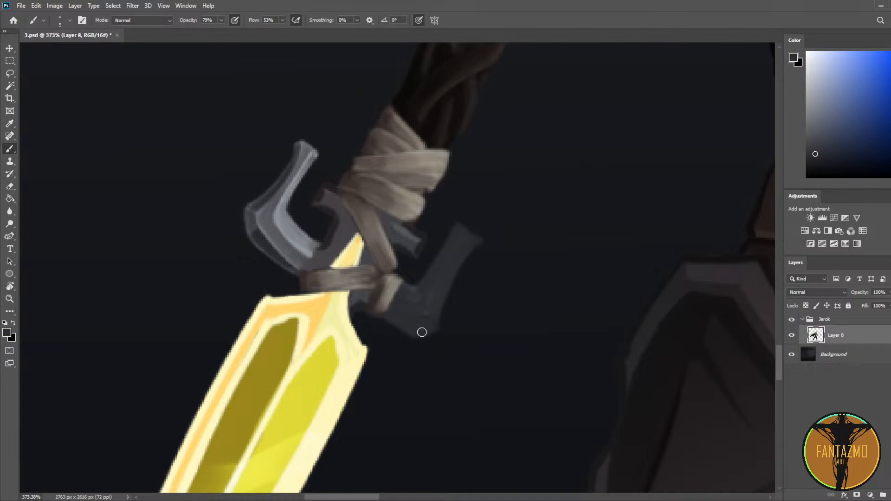
pyautogui.press('e')
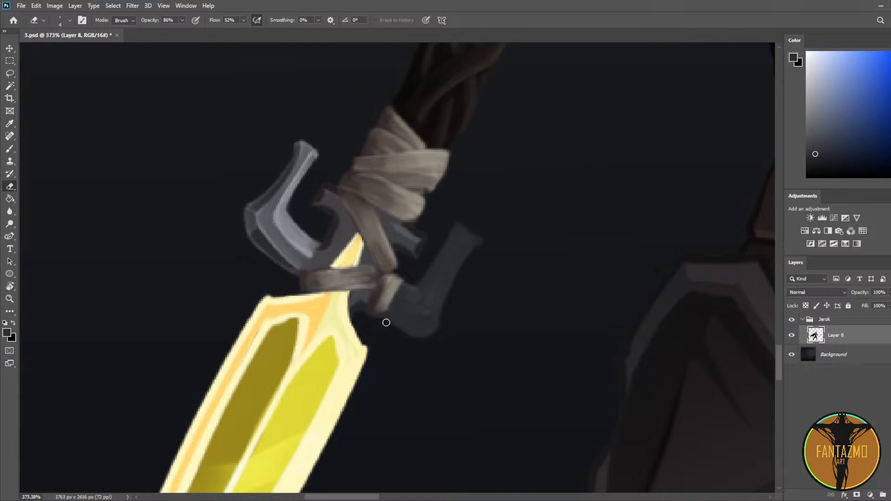
# Step: Even out the opposite prong's dark base and clean up the outline of its arm and flared tip
pyautogui.press('b')
pyautogui.keyDown('alt'); pyautogui.click(389, 301); pyautogui.keyUp('alt')
pyautogui.keyDown('alt'); pyautogui.click(397, 316); pyautogui.keyUp('alt')
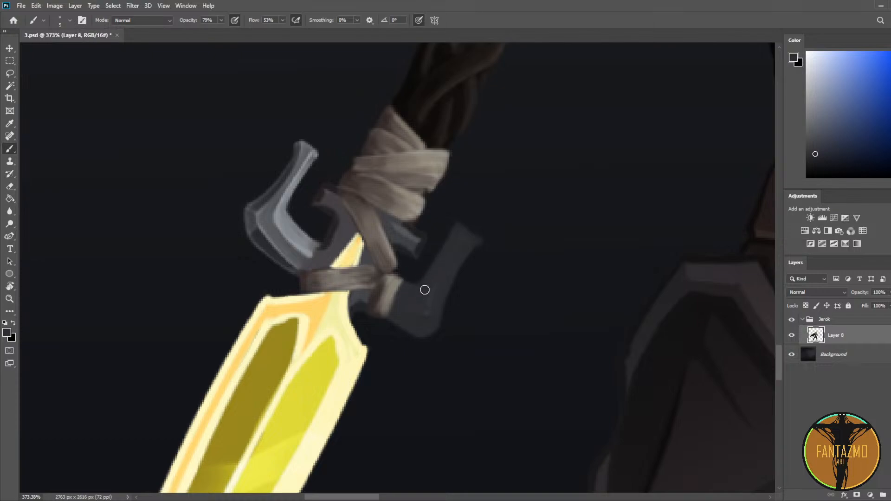
pyautogui.press('e')
pyautogui.moveTo(426, 279); pyautogui.dragTo(448, 222)
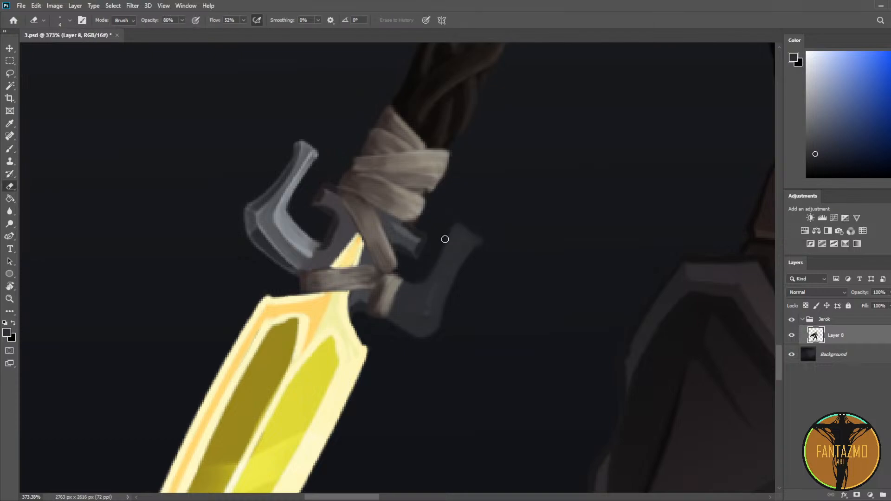
pyautogui.press('b')
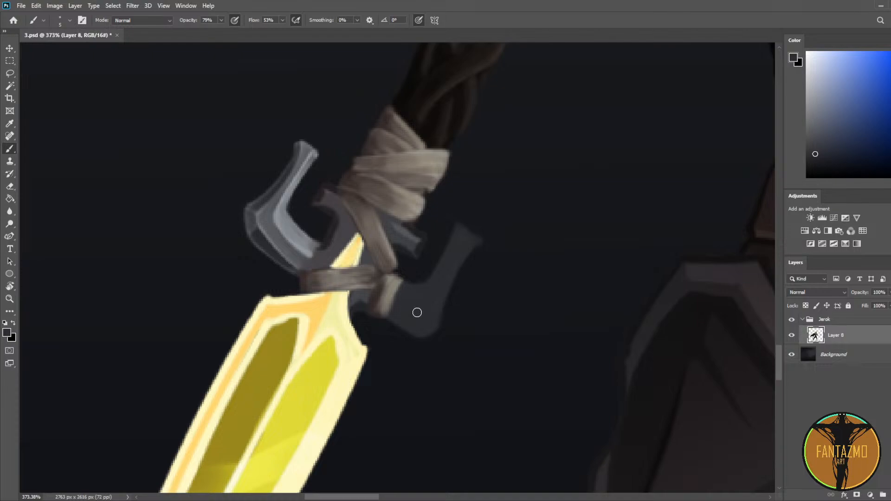
pyautogui.moveTo(469, 237); pyautogui.dragTo(481, 245)
pyautogui.press('e')
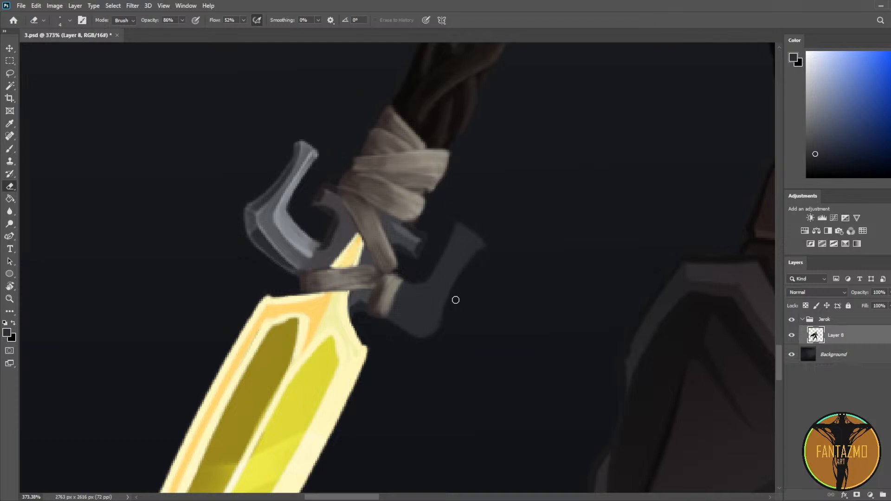
# Step: Paint a mid-grey plane along the second prong's base and upright arm using a grey sampled from the finished prong
pyautogui.press('b')
pyautogui.keyDown('alt'); pyautogui.click(330, 267); pyautogui.keyUp('alt')
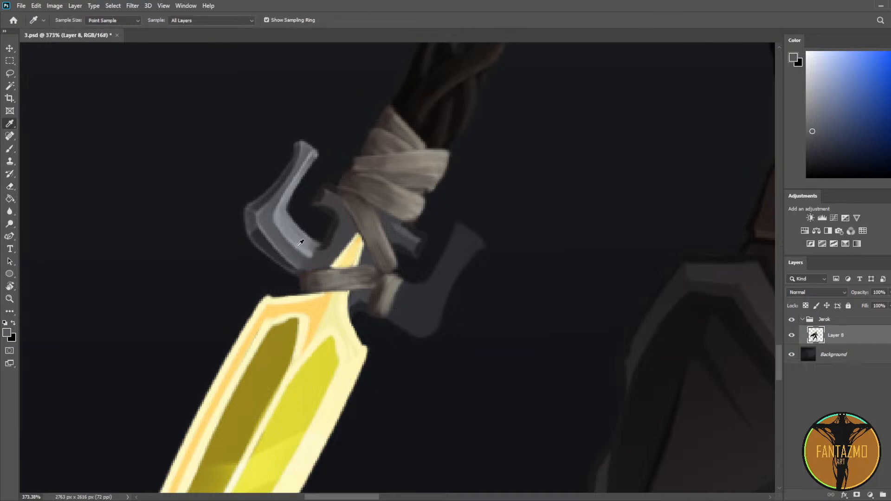
pyautogui.moveTo(406, 309)
pyautogui.mouseDown()
pyautogui.moveTo(432, 321)
pyautogui.moveTo(400, 308)
pyautogui.moveTo(415, 312)
pyautogui.moveTo(399, 283)
pyautogui.moveTo(431, 258)
pyautogui.moveTo(452, 287)
pyautogui.moveTo(443, 310)
pyautogui.moveTo(428, 317)
pyautogui.moveTo(469, 232)
pyautogui.mouseUp()
pyautogui.press('e')
pyautogui.press('b')
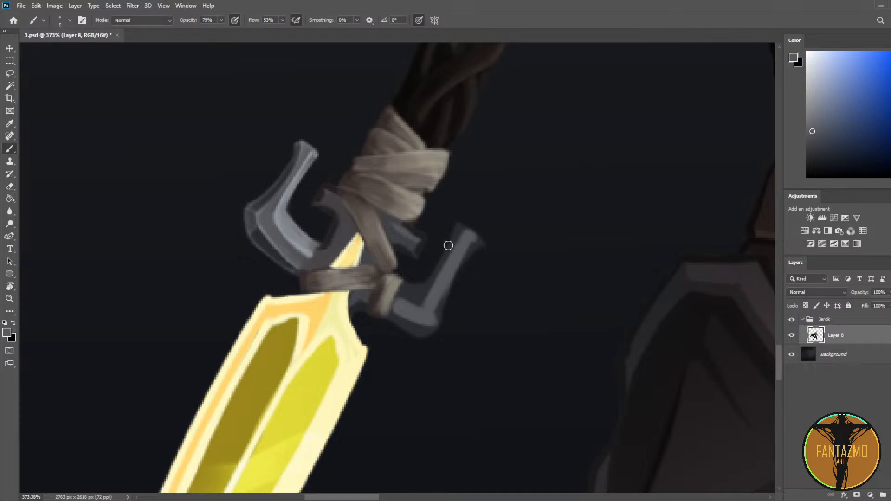
# Step: Paint a lighter sampled grey along the arm's outer side and add a small light facet beside the wrapping
pyautogui.keyDown('alt'); pyautogui.click(457, 235); pyautogui.keyUp('alt')
pyautogui.keyDown('alt'); pyautogui.click(294, 190); pyautogui.keyUp('alt')
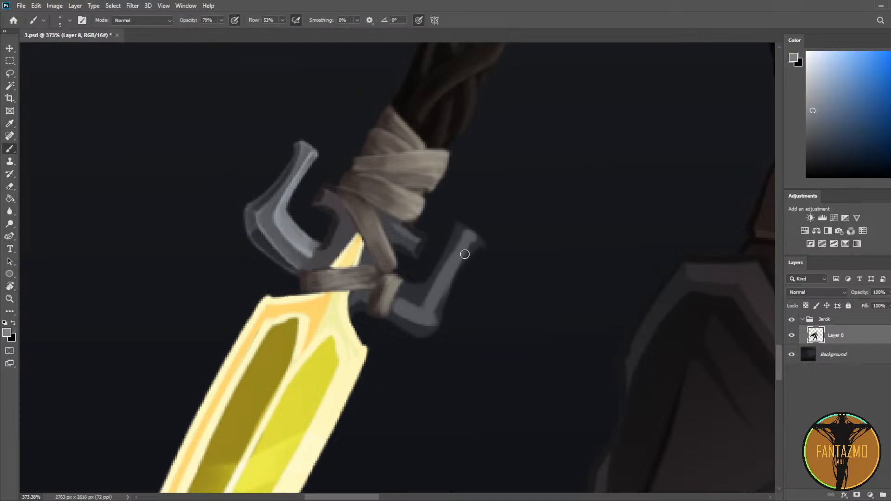
pyautogui.moveTo(482, 245)
pyautogui.mouseDown()
pyautogui.moveTo(447, 285)
pyautogui.moveTo(443, 303)
pyautogui.moveTo(482, 243)
pyautogui.moveTo(435, 320)
pyautogui.moveTo(481, 245)
pyautogui.moveTo(439, 305)
pyautogui.moveTo(474, 253)
pyautogui.moveTo(431, 309)
pyautogui.moveTo(406, 294)
pyautogui.mouseUp()
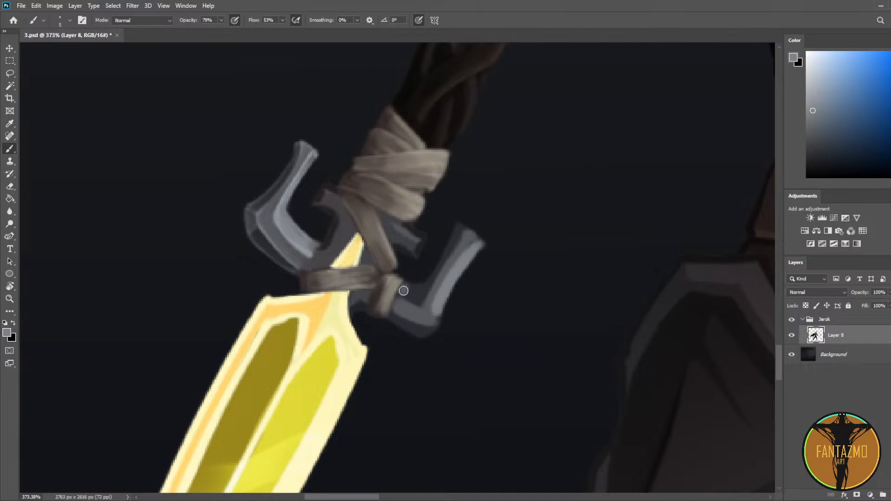
pyautogui.keyDown('alt'); pyautogui.click(410, 290); pyautogui.keyUp('alt')
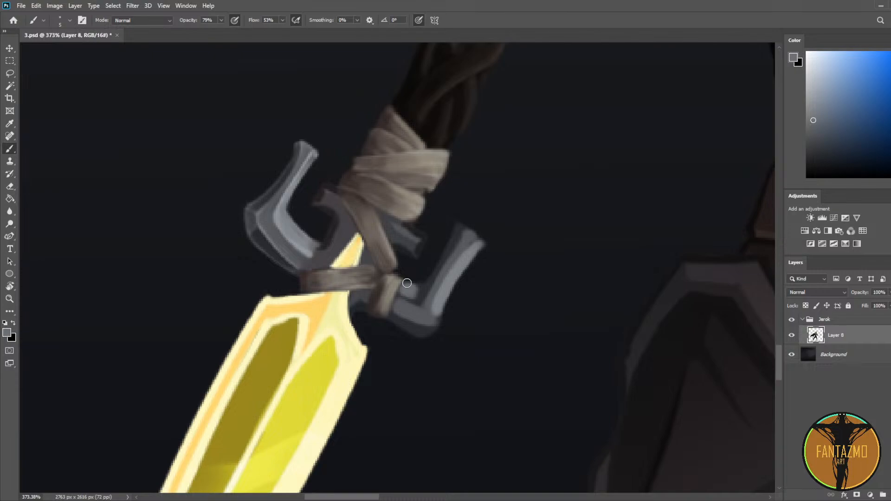
# Step: Flip the canvas horizontally, then trim and retouch the outer edge of the second prong's arm and flared tip
pyautogui.scroll(-5, 306, 233)
pyautogui.hotkey('ctrl', 'shift', 'h')
pyautogui.moveTo(596, 255); pyautogui.dragTo(186, 250)
pyautogui.moveTo(464, 253); pyautogui.dragTo(173, 249)
pyautogui.scroll(7, 395, 214)
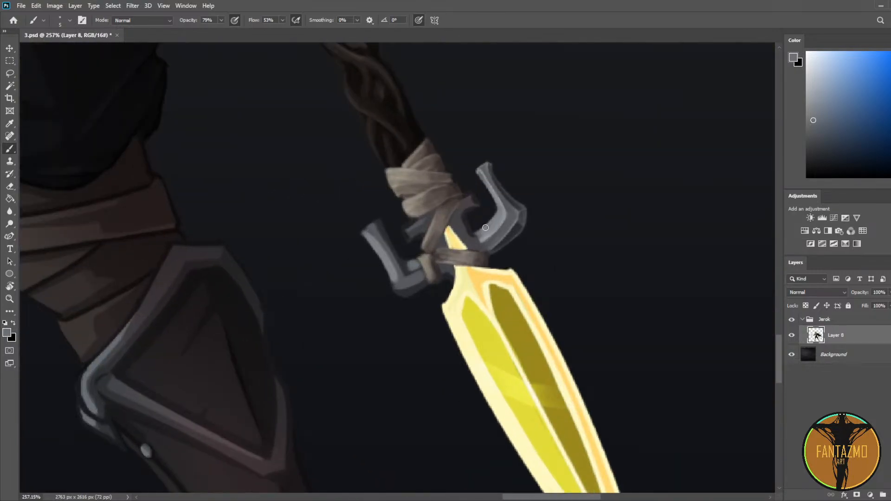
pyautogui.keyDown('alt'); pyautogui.click(375, 235); pyautogui.keyUp('alt')
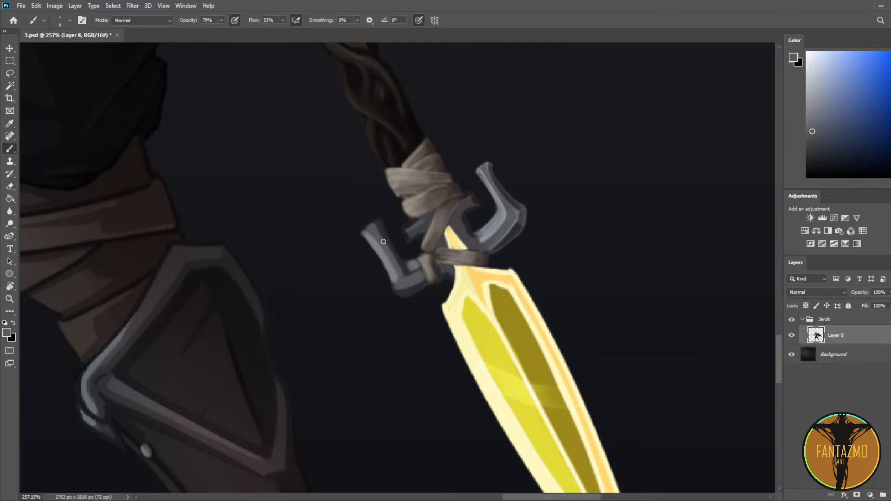
pyautogui.press('e')
pyautogui.moveTo(359, 236)
pyautogui.mouseDown()
pyautogui.moveTo(383, 274)
pyautogui.moveTo(373, 249)
pyautogui.mouseUp()
pyautogui.press('b')
pyautogui.keyDown('alt'); pyautogui.click(374, 248); pyautogui.keyUp('alt')
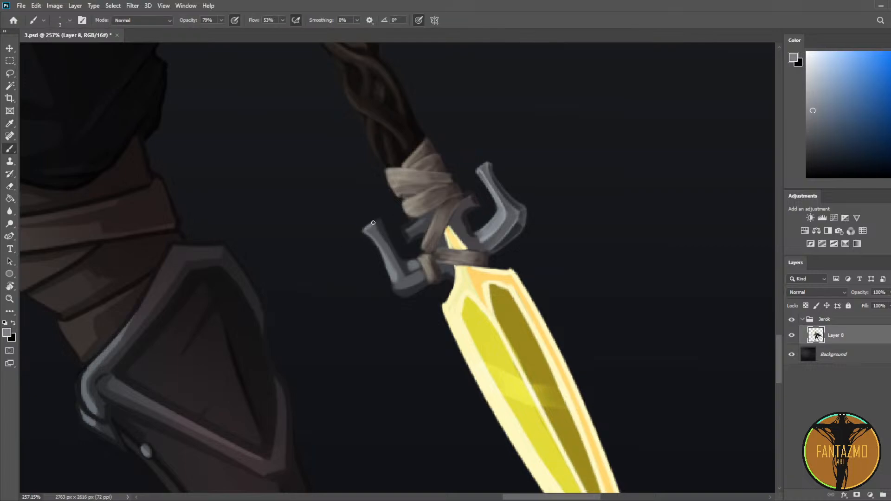
pyautogui.press('e')
pyautogui.press('b')
# Step: Add a new layer and shade the prong's tip and arm with light grey strokes down to the bend, undoing the last stroke
pyautogui.click(813, 72)
pyautogui.click(888, 496)
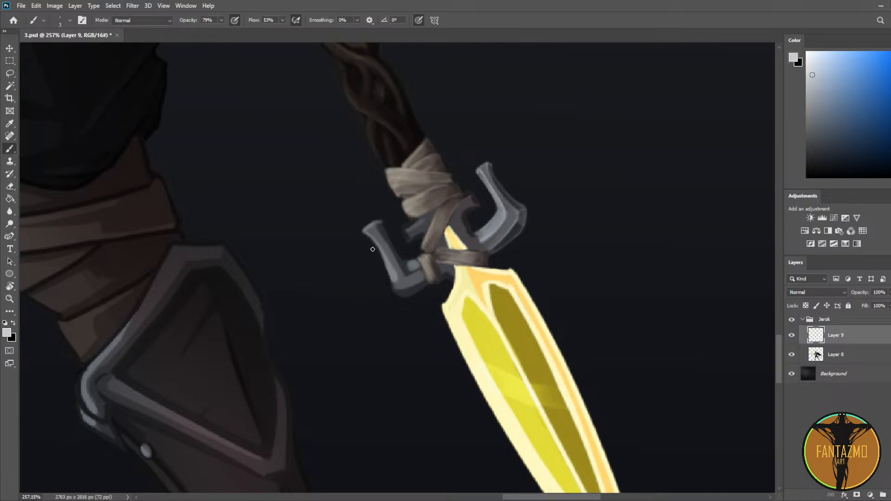
pyautogui.moveTo(379, 229); pyautogui.dragTo(394, 258)
pyautogui.moveTo(378, 228); pyautogui.dragTo(410, 272)
pyautogui.moveTo(380, 227); pyautogui.dragTo(415, 270)
pyautogui.keyDown('alt'); pyautogui.click(410, 278); pyautogui.keyUp('alt')
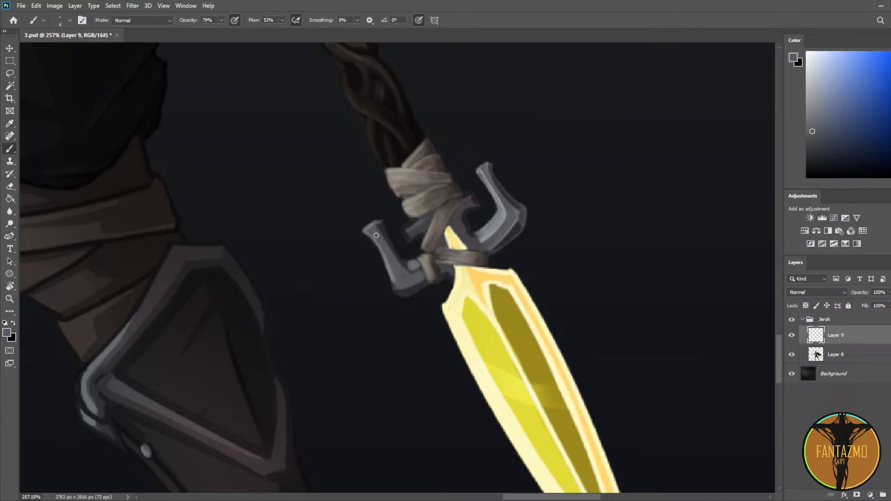
pyautogui.hotkey('ctrl', 'z')
# Step: Refine the prong's tip and inner bend with sampled greys, then merge the new layer with the layer below
pyautogui.keyDown('alt'); pyautogui.click(390, 259); pyautogui.keyUp('alt')
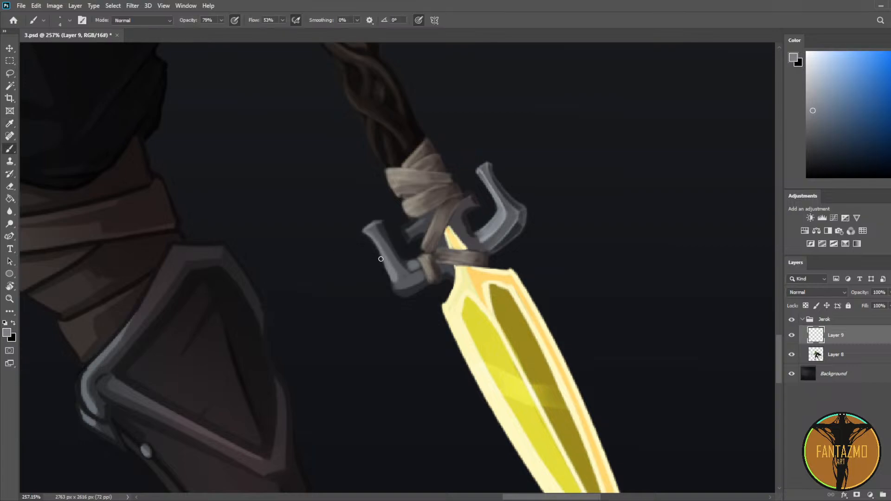
pyautogui.keyDown('alt'); pyautogui.click(381, 228); pyautogui.keyUp('alt')
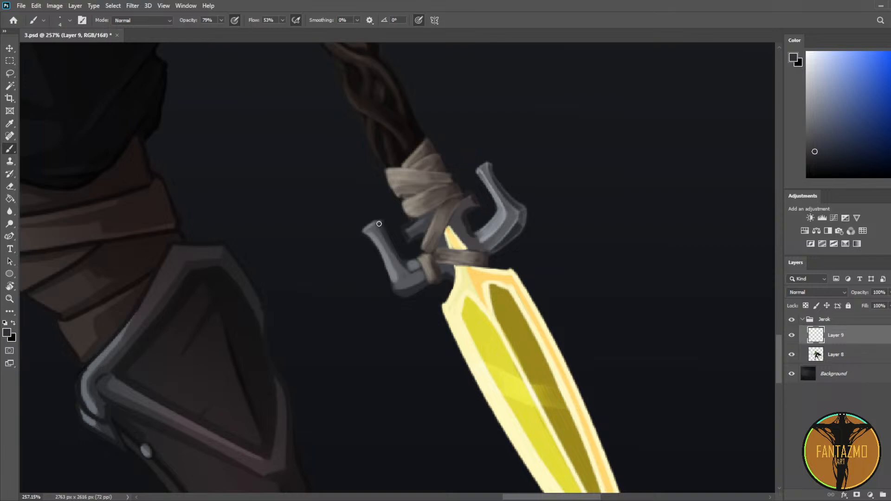
pyautogui.keyDown('alt'); pyautogui.click(409, 271); pyautogui.keyUp('alt')
pyautogui.keyDown('alt'); pyautogui.click(409, 271); pyautogui.keyUp('alt')
pyautogui.keyDown('shift'); pyautogui.click(881, 361); pyautogui.keyUp('shift')
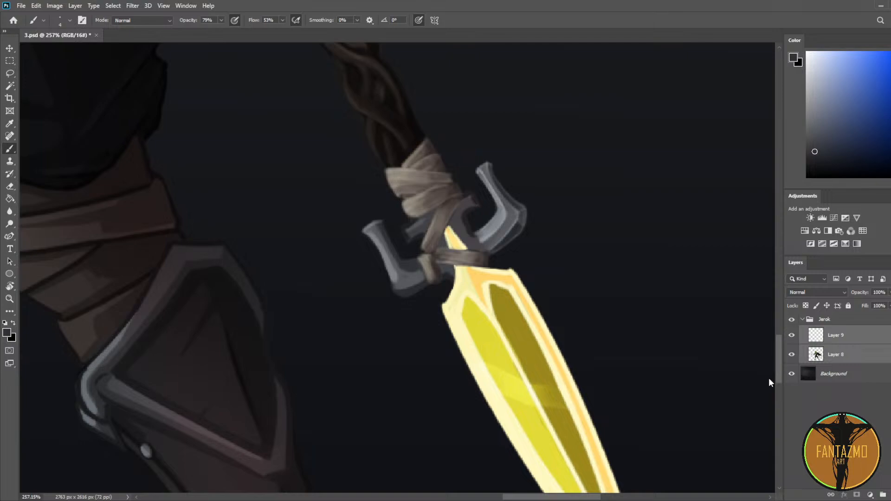
pyautogui.hotkey('ctrl', 'e')
# Step: Reshape the prong's bend and define the facets of its lower corner with light and dark sampled greys
pyautogui.press('e')
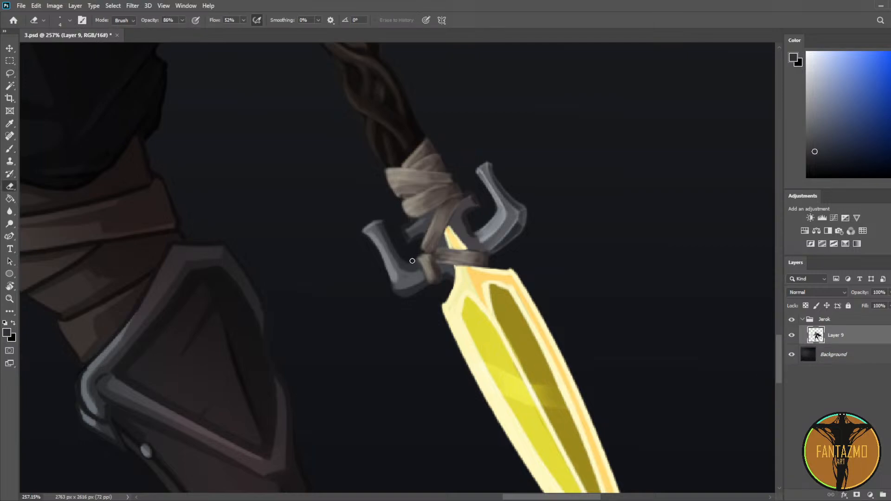
pyautogui.press('b')
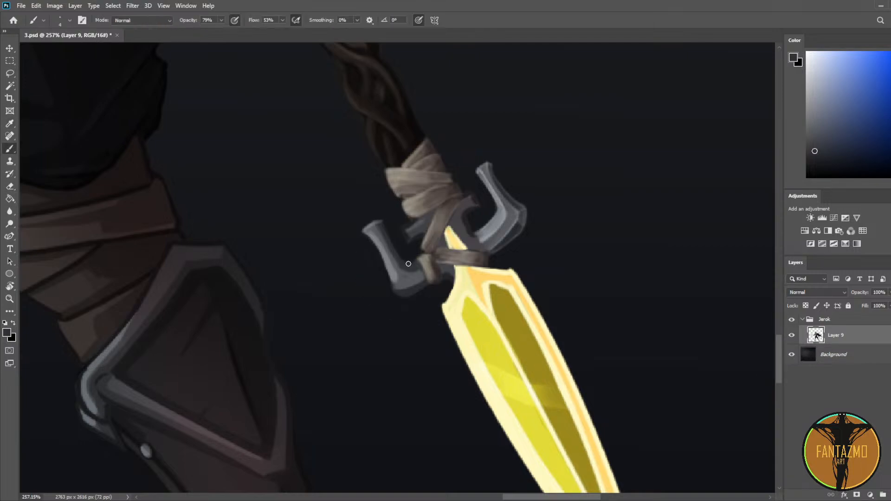
pyautogui.keyDown('alt'); pyautogui.click(402, 266); pyautogui.keyUp('alt')
pyautogui.keyDown('alt'); pyautogui.click(394, 281); pyautogui.keyUp('alt')
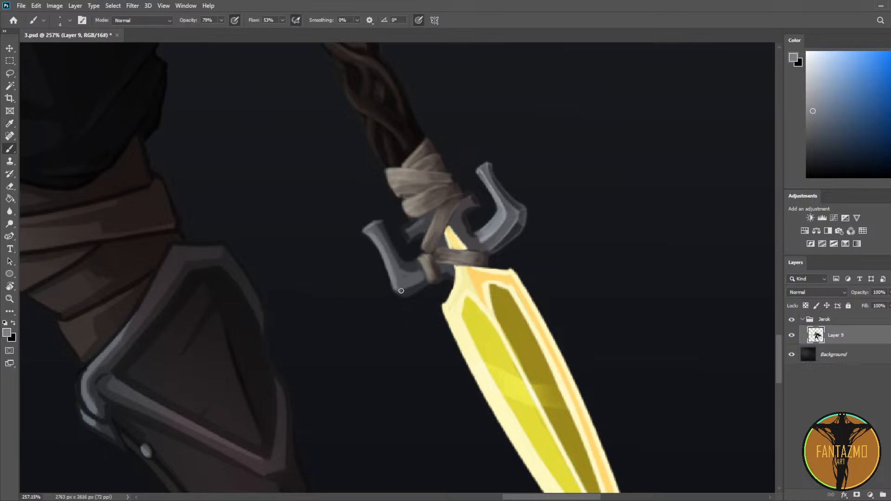
pyautogui.moveTo(393, 286); pyautogui.dragTo(407, 292)
pyautogui.keyDown('alt'); pyautogui.click(417, 283); pyautogui.keyUp('alt')
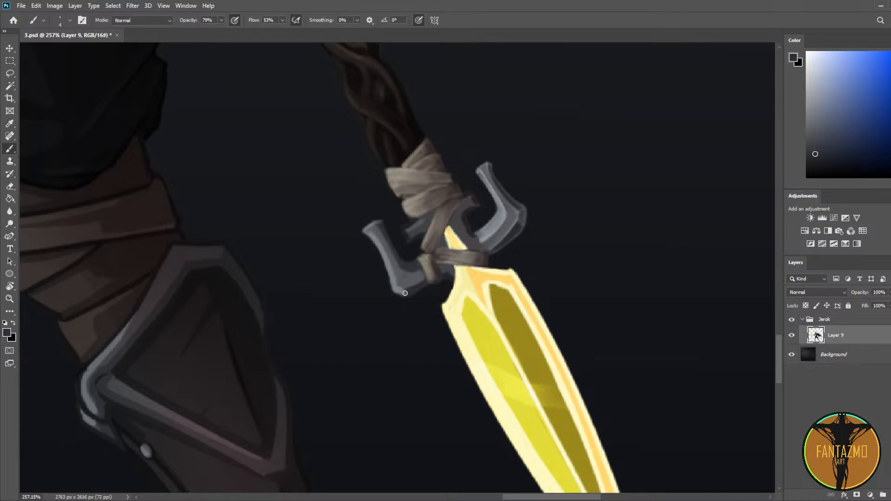
pyautogui.keyDown('alt'); pyautogui.click(390, 278); pyautogui.keyUp('alt')
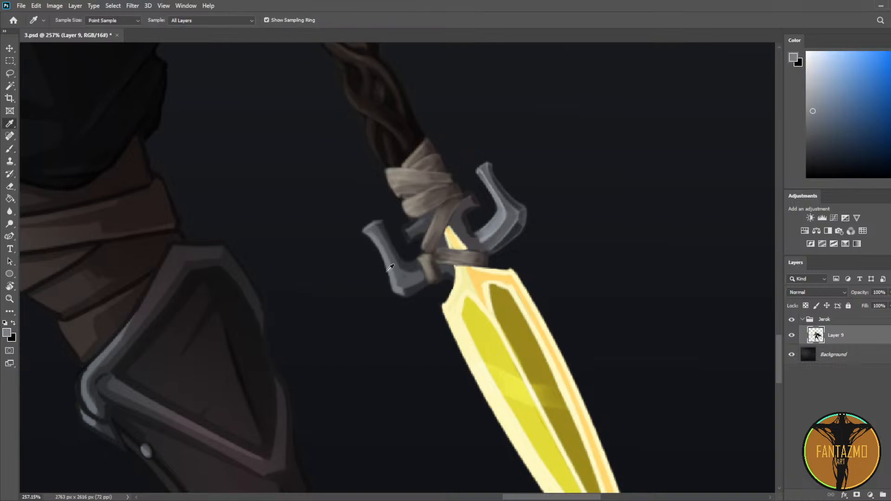
pyautogui.keyDown('alt'); pyautogui.click(403, 272); pyautogui.keyUp('alt')
pyautogui.keyDown('alt'); pyautogui.click(503, 208); pyautogui.keyUp('alt')
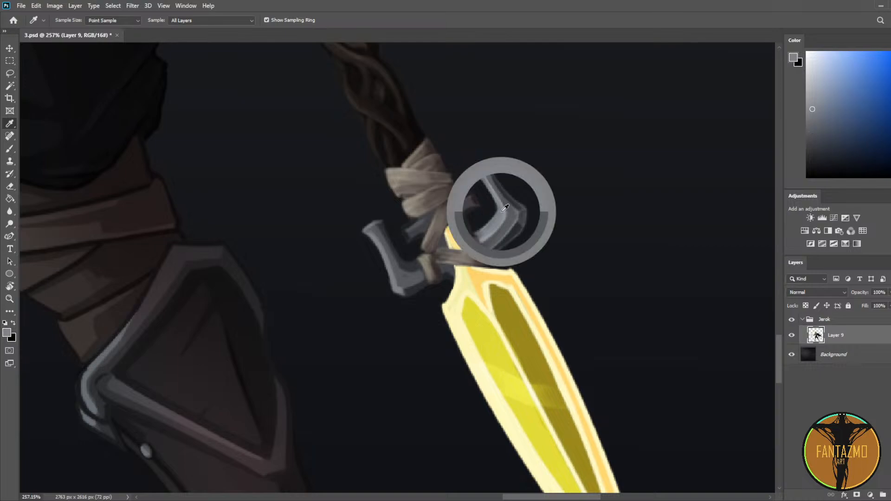
pyautogui.keyDown('alt'); pyautogui.click(400, 282); pyautogui.keyUp('alt')
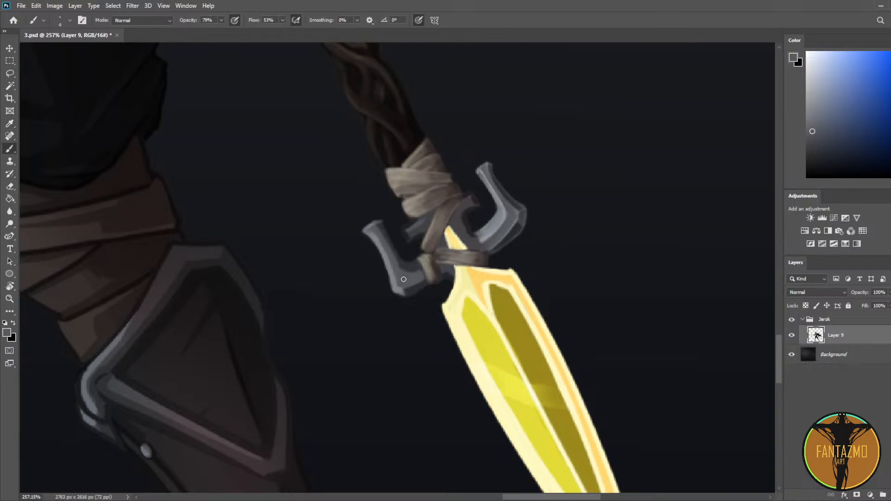
# Step: Add a new layer and paint a thin light-grey highlight down the outer side of the prong's arm
pyautogui.hotkey('ctrl', 'shift', 'alt', 'n')
pyautogui.press('i')
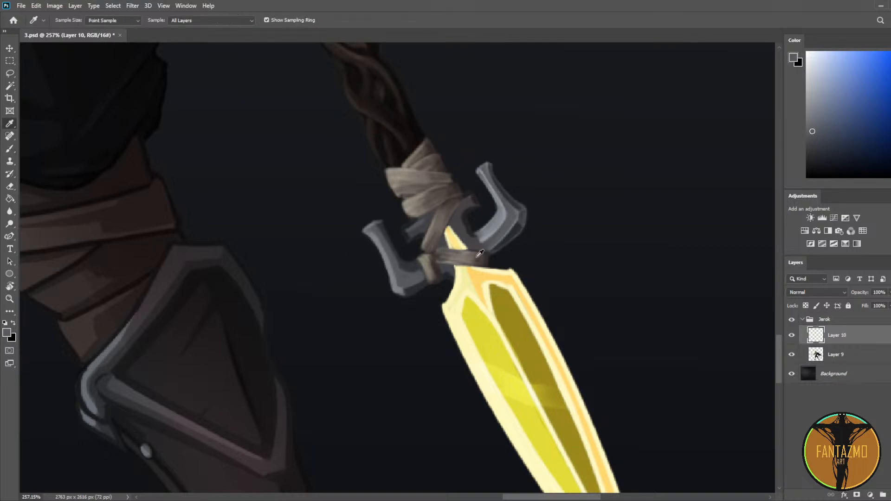
pyautogui.click(496, 225)
pyautogui.press('b')
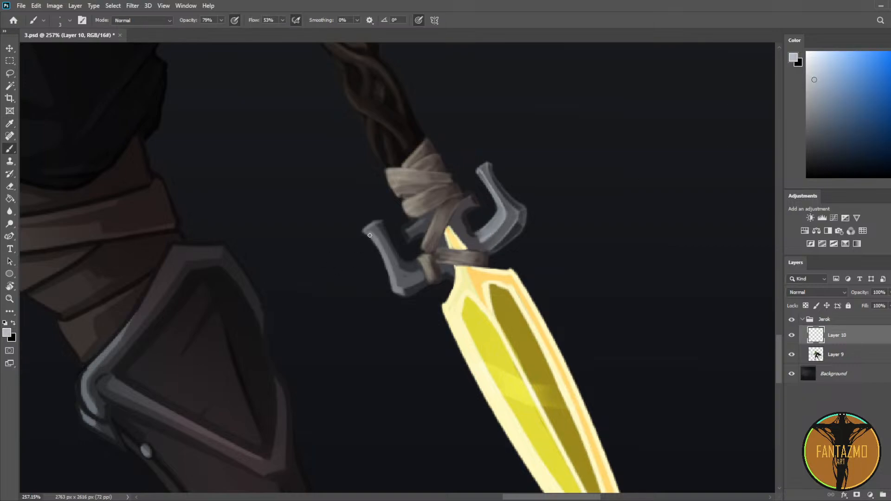
pyautogui.moveTo(384, 245); pyautogui.dragTo(393, 267)
pyautogui.moveTo(377, 231); pyautogui.dragTo(389, 270)
pyautogui.press('e')
pyautogui.press('b')
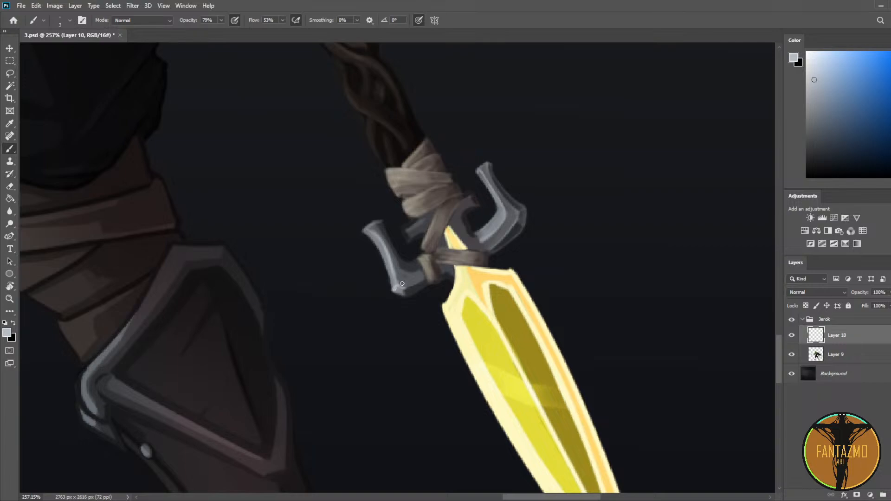
# Step: Highlight the edges of the prong's lower corner and the outer edge below its flared tip in light grey
pyautogui.moveTo(403, 288); pyautogui.dragTo(407, 295)
pyautogui.moveTo(394, 293); pyautogui.dragTo(406, 295)
pyautogui.press('e')
pyautogui.press('b')
pyautogui.moveTo(366, 233)
pyautogui.mouseDown()
pyautogui.moveTo(387, 266)
pyautogui.moveTo(383, 250)
pyautogui.mouseUp()
pyautogui.hotkey('ctrl', 'z')
pyautogui.hotkey('ctrl', 'shift', 'z')
pyautogui.press('e')
pyautogui.press('b')
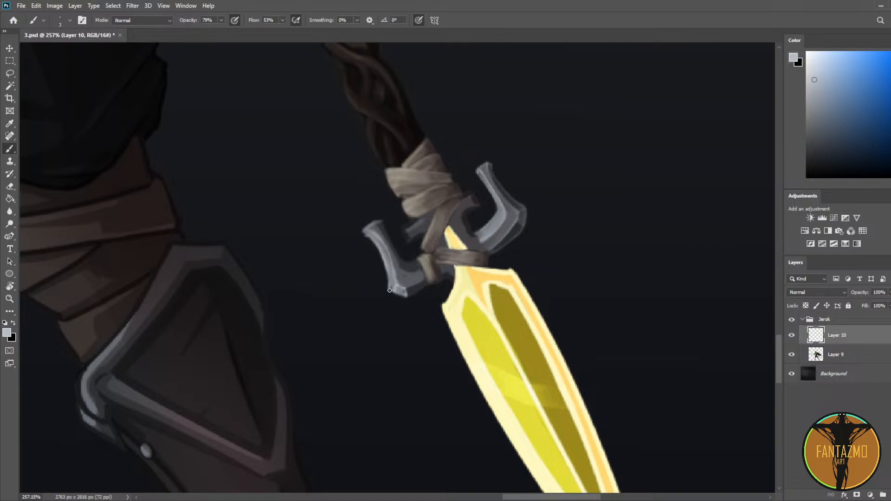
# Step: Sharpen the lower corner's highlights and thin the arm's highlight by alternately painting light grey and erasing
pyautogui.press('e')
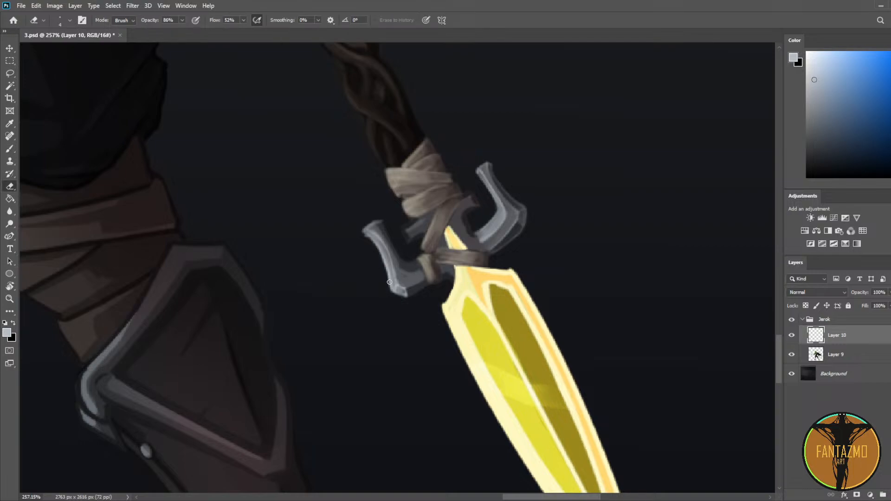
pyautogui.press('b')
pyautogui.press('e')
pyautogui.press('b')
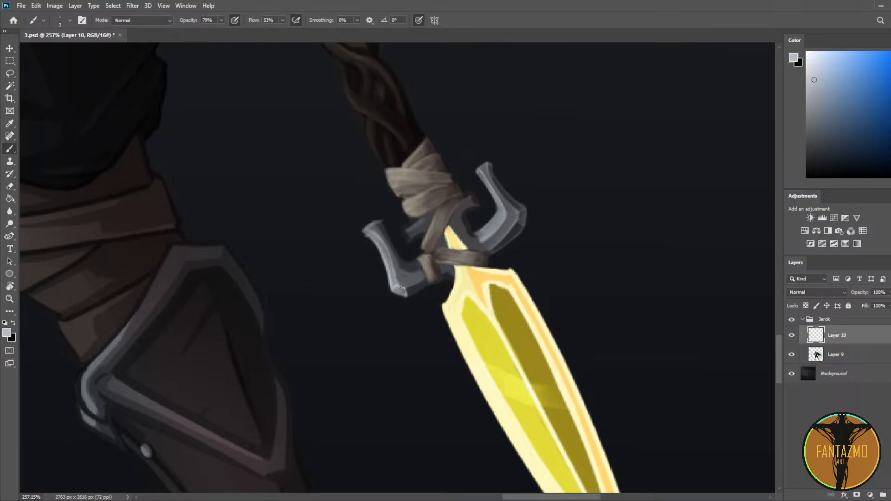
pyautogui.press('e')
pyautogui.press('b')
pyautogui.press('e')
pyautogui.moveTo(392, 272); pyautogui.dragTo(386, 244)
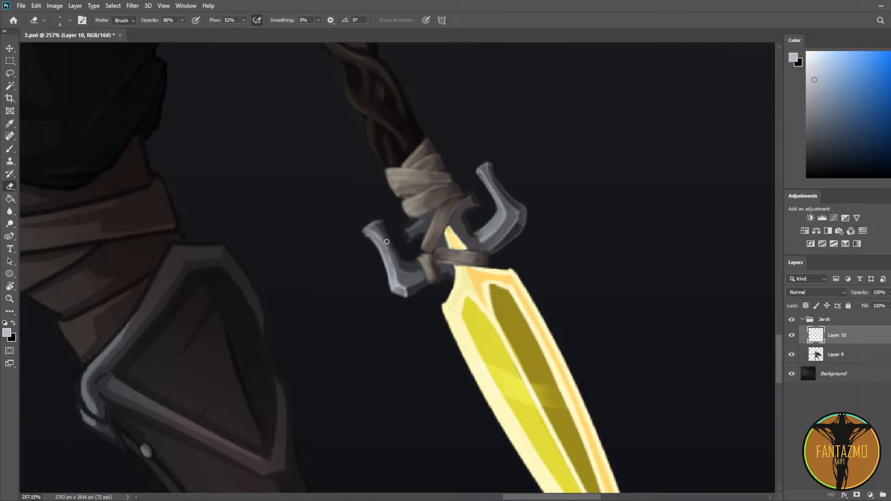
pyautogui.press('b')
pyautogui.press('e')
pyautogui.press('b')
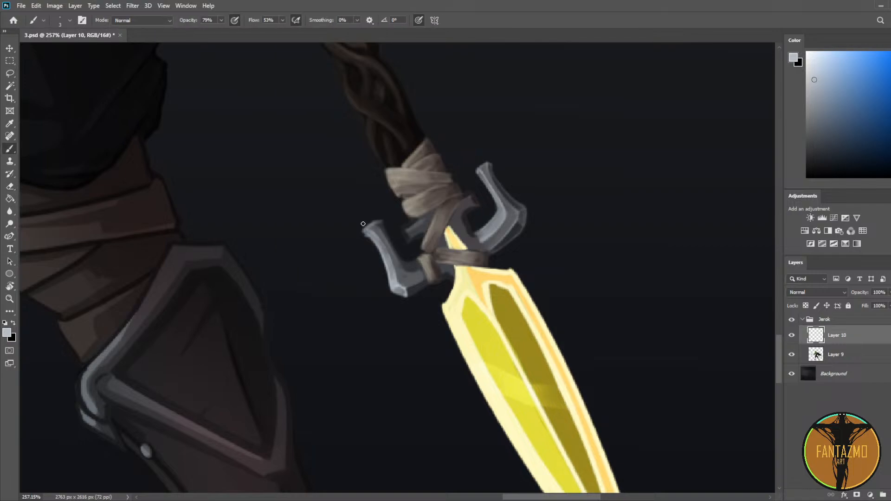
# Step: Add thin light-grey highlights along the inner edge of the prong's arm and across its bend
pyautogui.press('e')
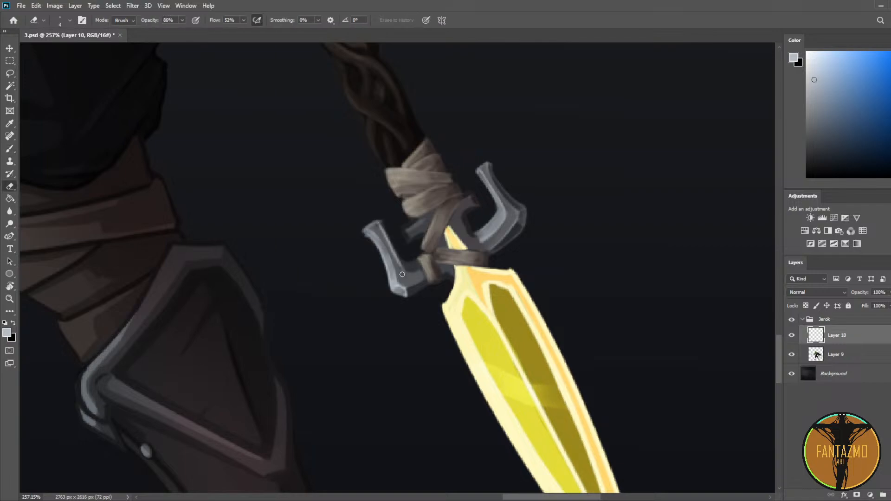
pyautogui.press('b')
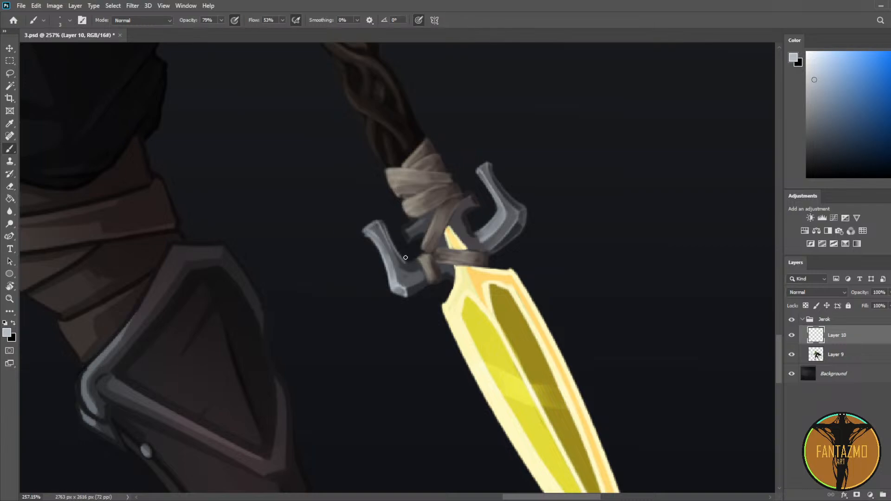
pyautogui.moveTo(385, 219); pyautogui.dragTo(394, 240)
pyautogui.moveTo(400, 267)
pyautogui.mouseDown()
pyautogui.moveTo(418, 272)
pyautogui.moveTo(408, 267)
pyautogui.mouseUp()
# Step: Mirror the canvas horizontally and refine the inner edge of the prong's arm with a sampled grey
pyautogui.scroll(-4, 356, 240)
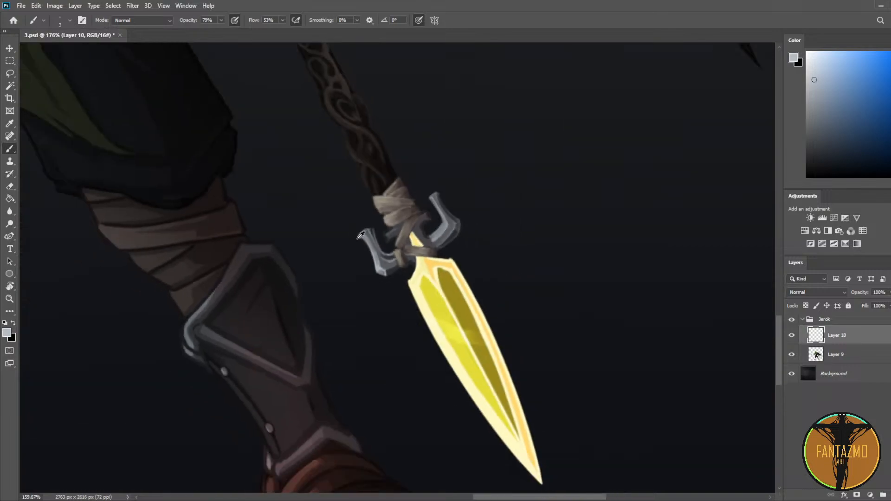
pyautogui.hotkey('ctrl', 'shift', 'h')
pyautogui.moveTo(166, 249); pyautogui.dragTo(627, 212)
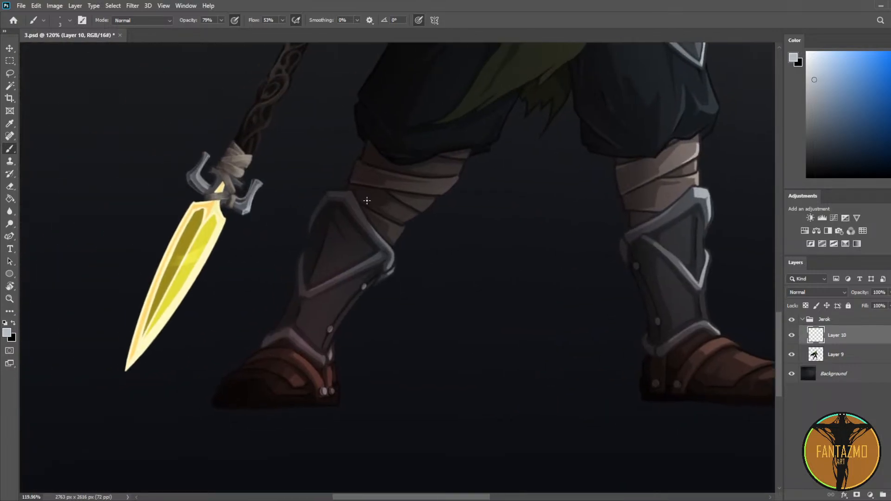
pyautogui.scroll(5, 429, 184)
pyautogui.scroll(1, 429, 183)
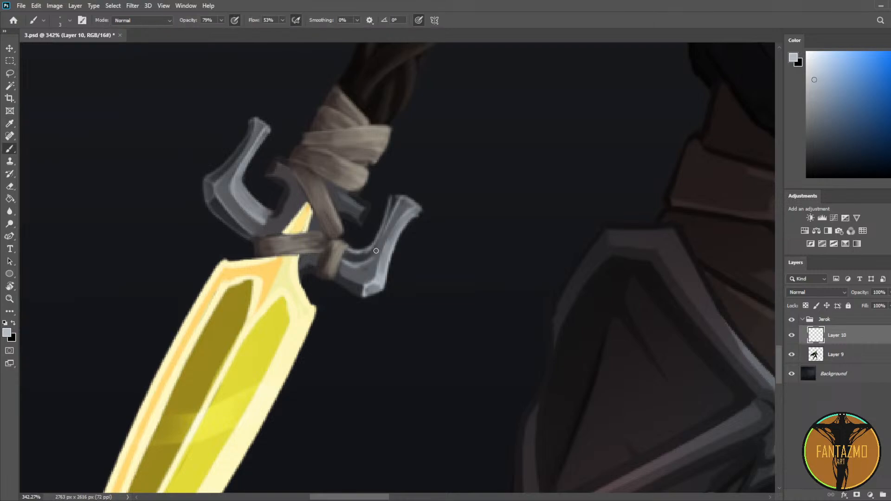
pyautogui.keyDown('alt'); pyautogui.click(384, 206); pyautogui.keyUp('alt')
pyautogui.moveTo(391, 210)
pyautogui.mouseDown()
pyautogui.moveTo(394, 203)
pyautogui.moveTo(364, 257)
pyautogui.moveTo(346, 254)
pyautogui.moveTo(366, 253)
pyautogui.mouseUp()
# Step: Retouch the shading on the prong's base beside the strap with sampled dark and mid greys
pyautogui.keyDown('alt'); pyautogui.click(353, 268); pyautogui.keyUp('alt')
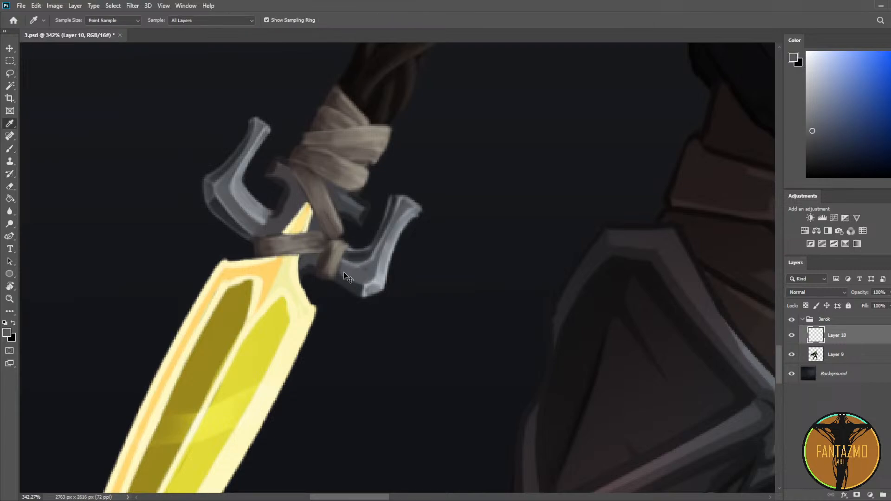
pyautogui.keyDown('alt'); pyautogui.click(352, 257); pyautogui.keyUp('alt')
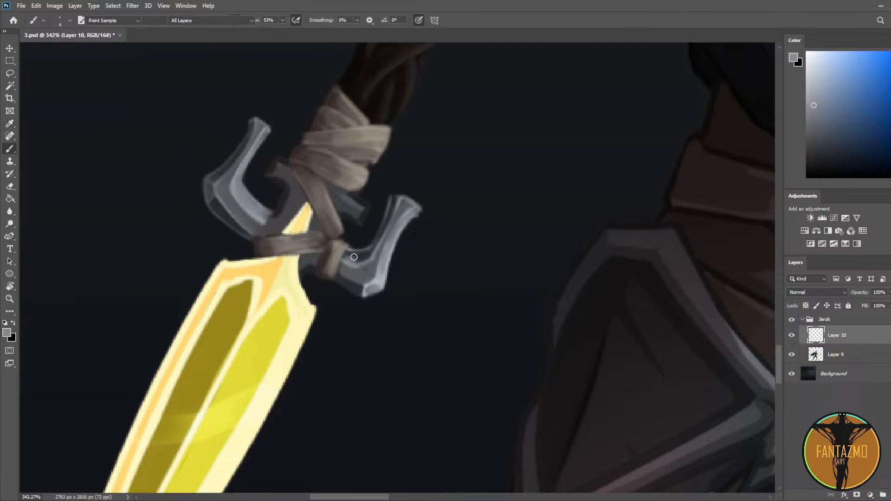
pyautogui.keyDown('alt'); pyautogui.click(355, 257); pyautogui.keyUp('alt')
pyautogui.keyDown('alt'); pyautogui.click(351, 257); pyautogui.keyUp('alt')
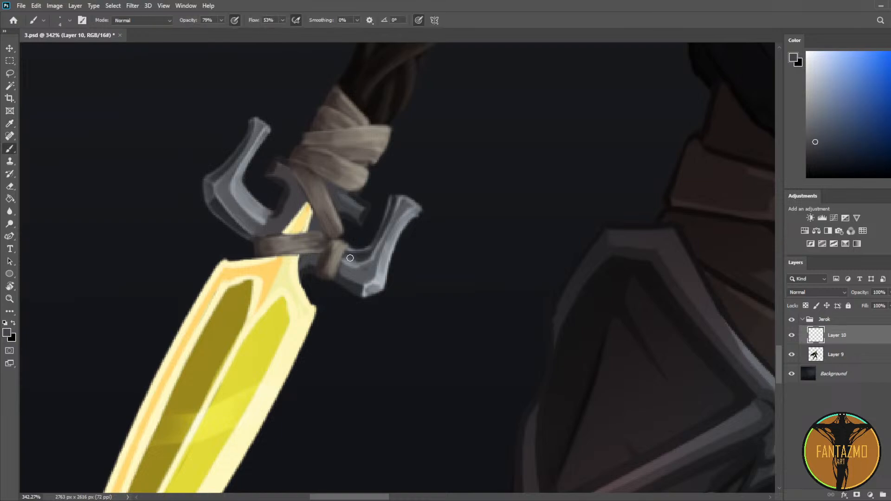
pyautogui.moveTo(347, 256); pyautogui.dragTo(359, 253)
pyautogui.keyDown('alt'); pyautogui.click(357, 261); pyautogui.keyUp('alt')
# Step: Paint a fine light-grey highlight along the lower edge of the prong's base and continue it past the strap toward the blade
pyautogui.keyDown('alt'); pyautogui.click(368, 281); pyautogui.keyUp('alt')
pyautogui.press('[')
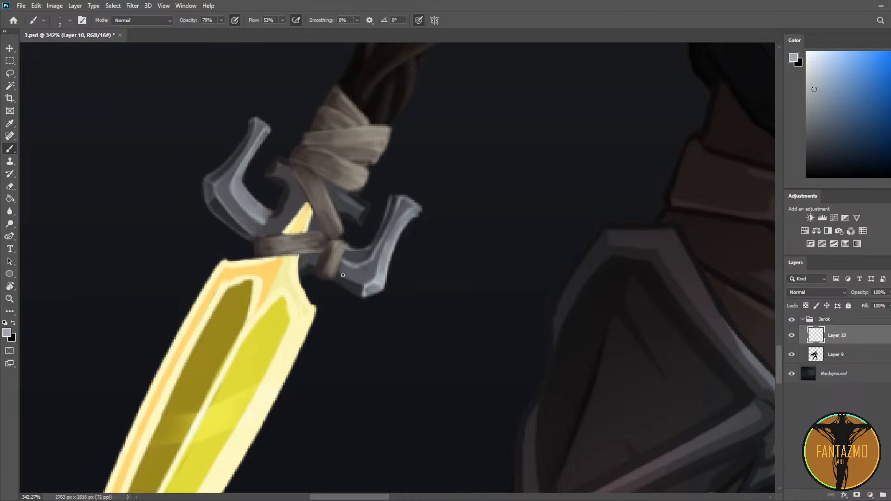
pyautogui.moveTo(338, 278); pyautogui.dragTo(362, 285)
pyautogui.moveTo(315, 265); pyautogui.dragTo(308, 267)
pyautogui.keyDown('alt'); pyautogui.click(305, 264); pyautogui.keyUp('alt')
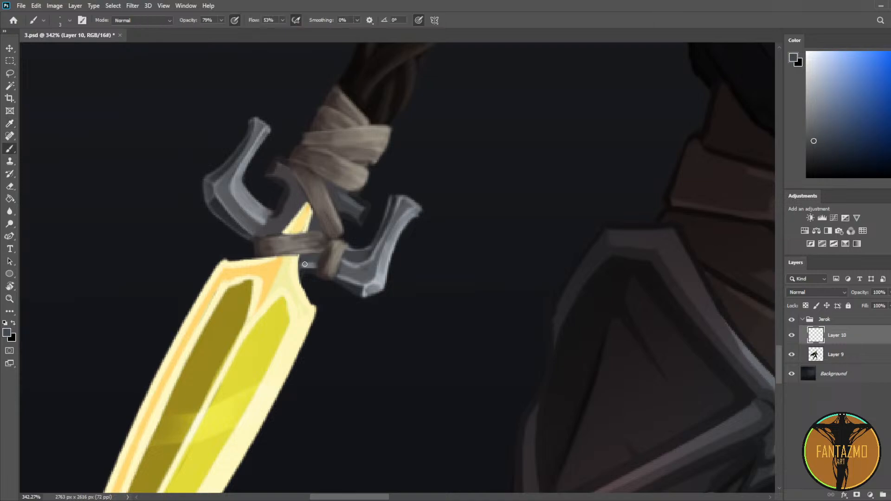
pyautogui.keyDown('alt'); pyautogui.click(341, 265); pyautogui.keyUp('alt')
pyautogui.keyDown('alt'); pyautogui.click(344, 274); pyautogui.keyUp('alt')
# Step: Mirror the canvas horizontally again and touch up the prong's lower edge near the strap with sampled greys
pyautogui.scroll(-8, 367, 239)
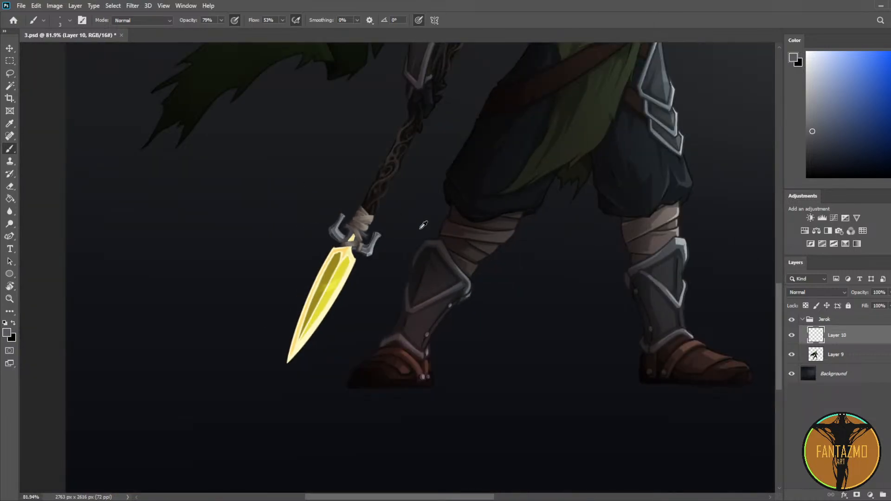
pyautogui.hotkey('ctrl', 'shift', 'h')
pyautogui.scroll(4, 720, 285)
pyautogui.moveTo(690, 264); pyautogui.dragTo(290, 227)
pyautogui.scroll(3, 691, 180)
pyautogui.scroll(4, 690, 180)
pyautogui.keyDown('alt'); pyautogui.click(347, 223); pyautogui.keyUp('alt')
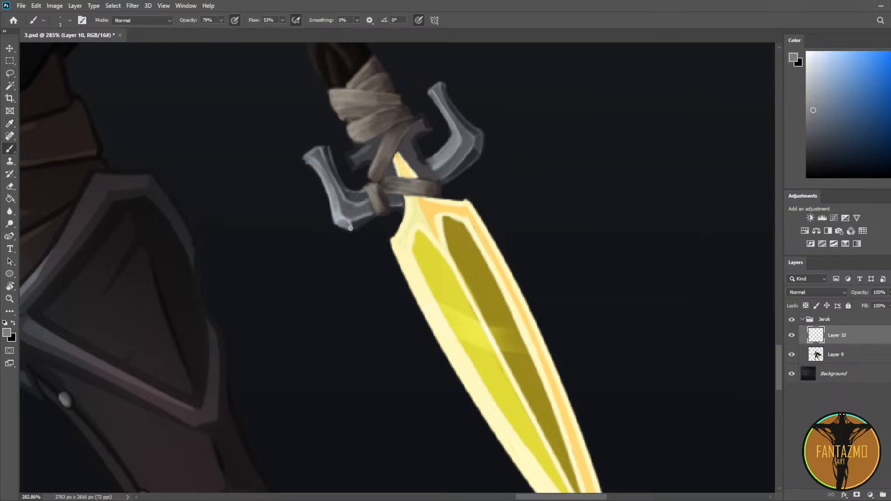
pyautogui.moveTo(394, 219); pyautogui.dragTo(421, 218)
pyautogui.keyDown('alt'); pyautogui.click(379, 218); pyautogui.keyUp('alt')
pyautogui.keyDown('alt'); pyautogui.click(394, 220); pyautogui.keyUp('alt')
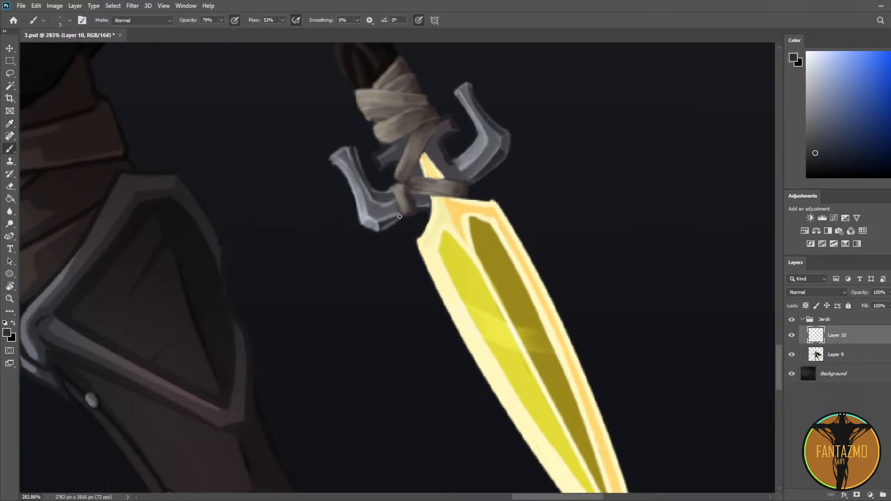
pyautogui.scroll(3, 424, 196)
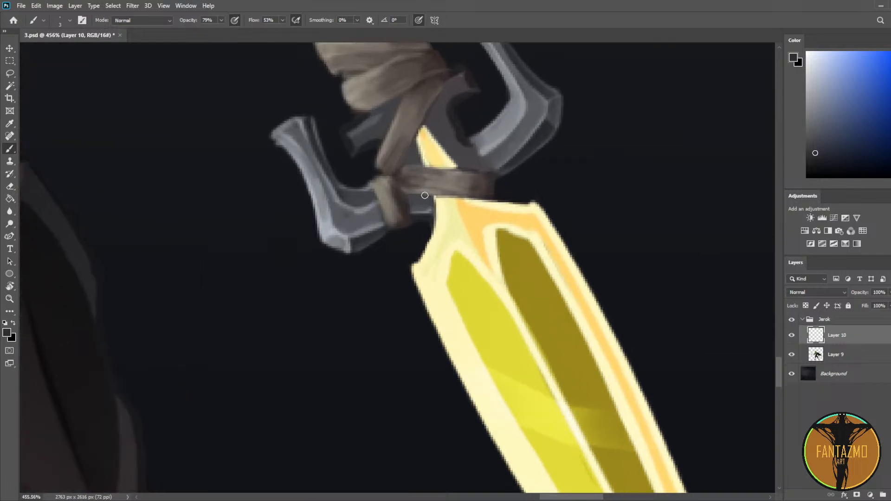
# Step: Merge Layer 10 with Layer 9, save the document and erase the rough paint along the prong's lower edge
pyautogui.press('e')
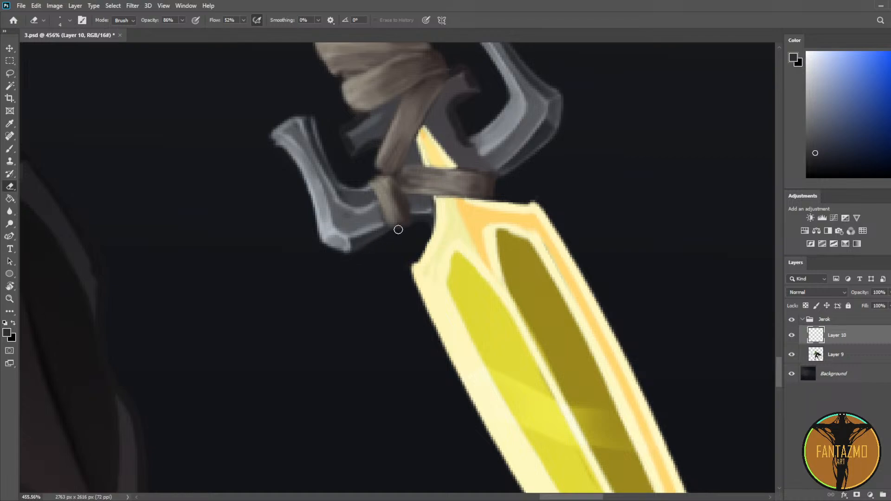
pyautogui.keyDown('shift'); pyautogui.click(843, 357); pyautogui.keyUp('shift')
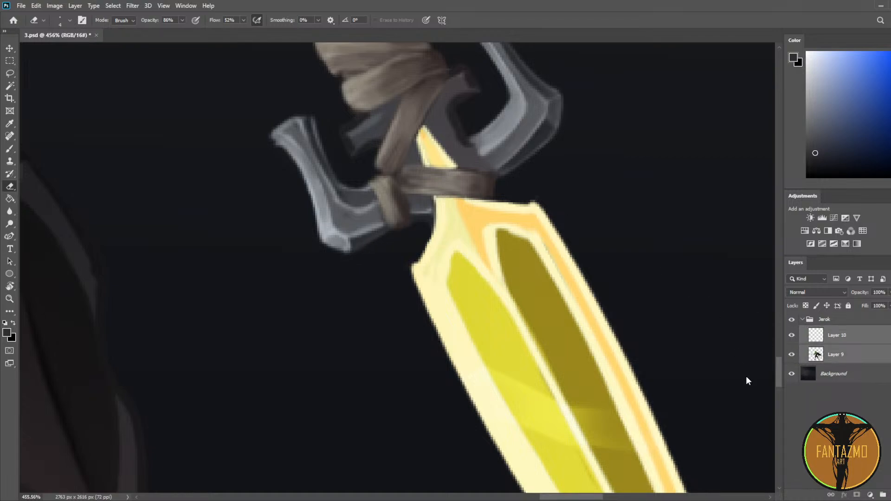
pyautogui.hotkey('ctrl', 'e')
pyautogui.hotkey('ctrl', 's')
pyautogui.moveTo(412, 226); pyautogui.dragTo(376, 243)
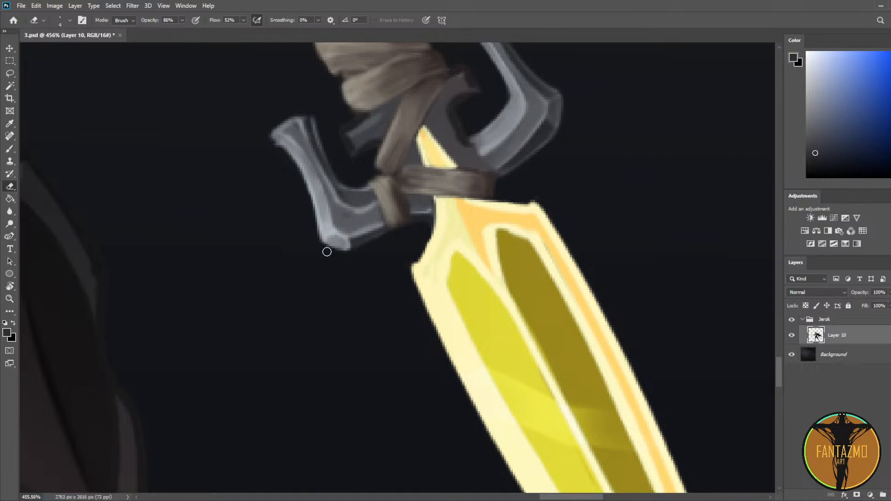
# Step: Save the document and mirror the canvas horizontally to check the spear's crossguard
pyautogui.scroll(-5, 388, 236)
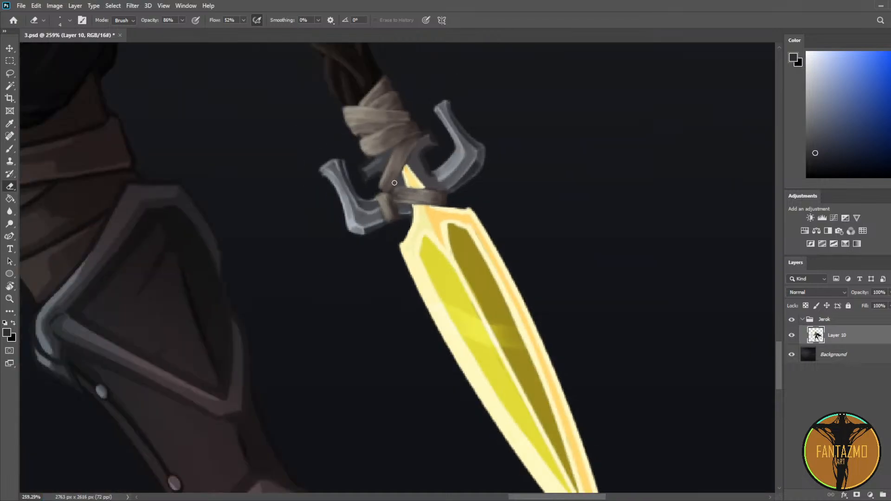
pyautogui.moveTo(503, 218); pyautogui.dragTo(496, 245)
pyautogui.scroll(-2, 468, 250)
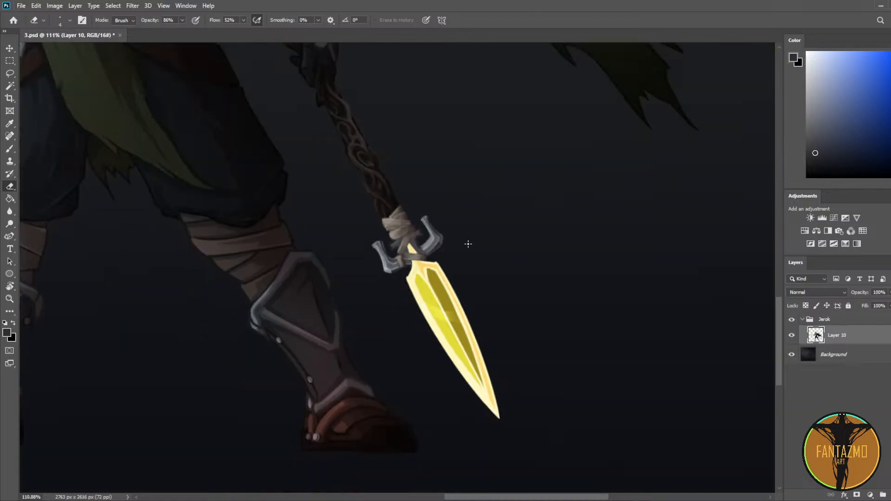
pyautogui.scroll(1, 464, 245)
pyautogui.hotkey('ctrl', 's')
pyautogui.scroll(-1, 465, 232)
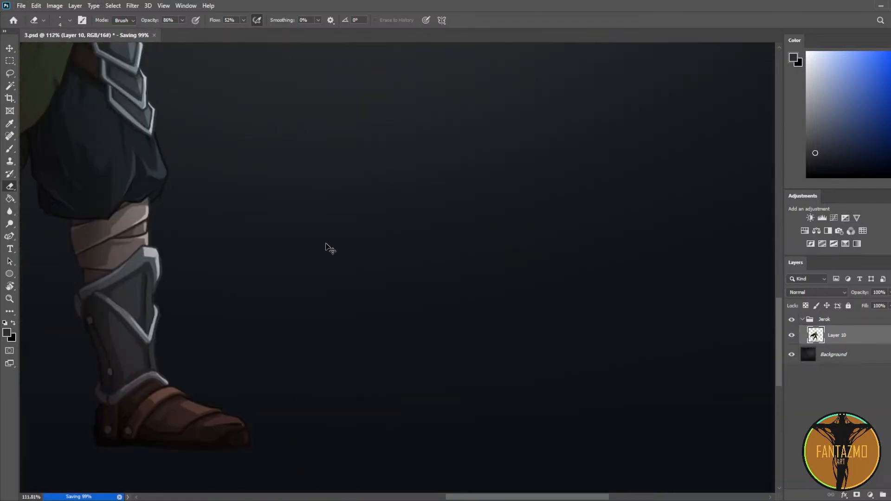
pyautogui.hscroll(-10, 326, 248)
pyautogui.scroll(3, 470, 222)
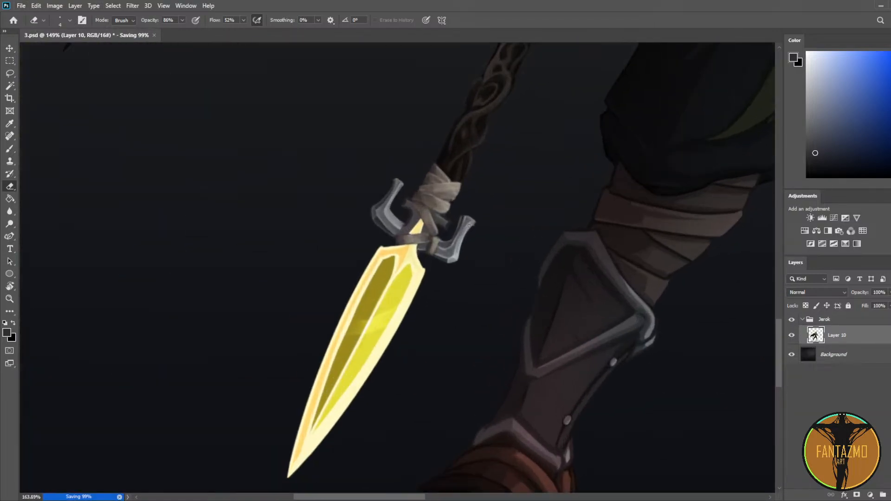
pyautogui.scroll(1, 471, 222)
pyautogui.moveTo(431, 248); pyautogui.dragTo(460, 192)
pyautogui.moveTo(433, 243); pyautogui.dragTo(464, 200)
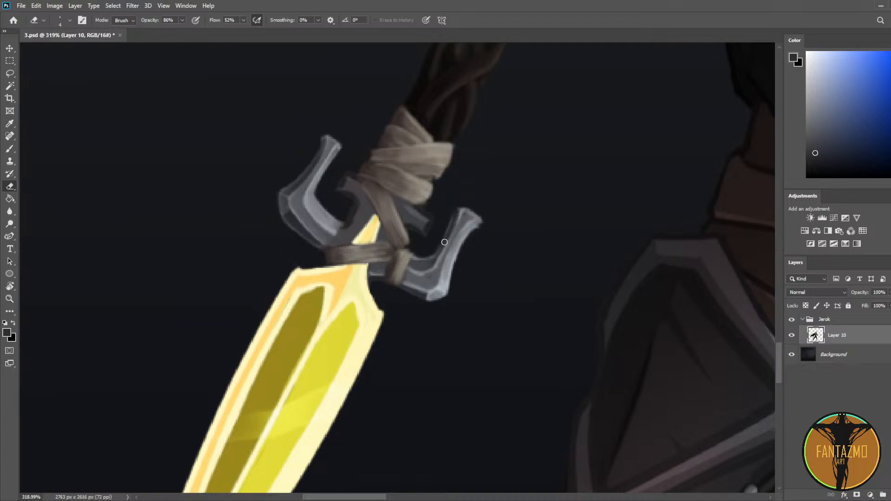
# Step: Lasso the outer arm of the prong beside the strap, move it slightly outward from the crossguard and deselect it
pyautogui.press('l')
pyautogui.moveTo(461, 189)
pyautogui.mouseDown()
pyautogui.moveTo(422, 320)
pyautogui.moveTo(464, 188)
pyautogui.mouseUp()
pyautogui.press('v')
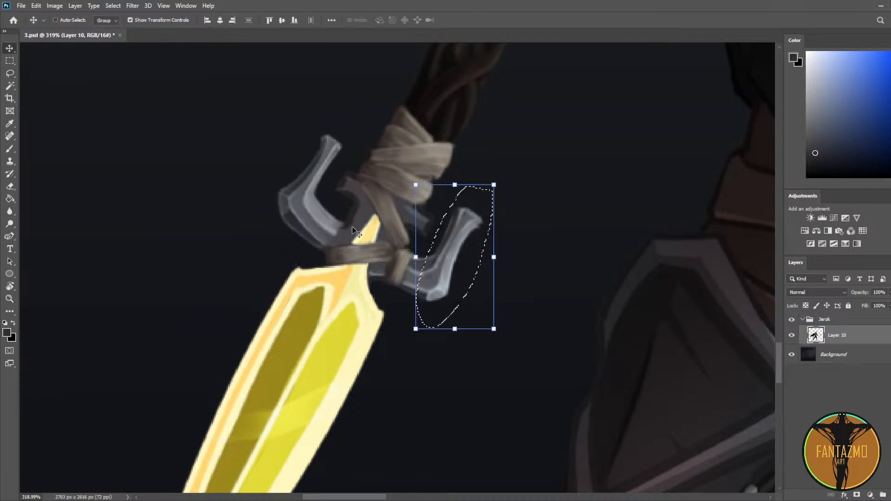
pyautogui.moveTo(449, 265); pyautogui.dragTo(456, 266)
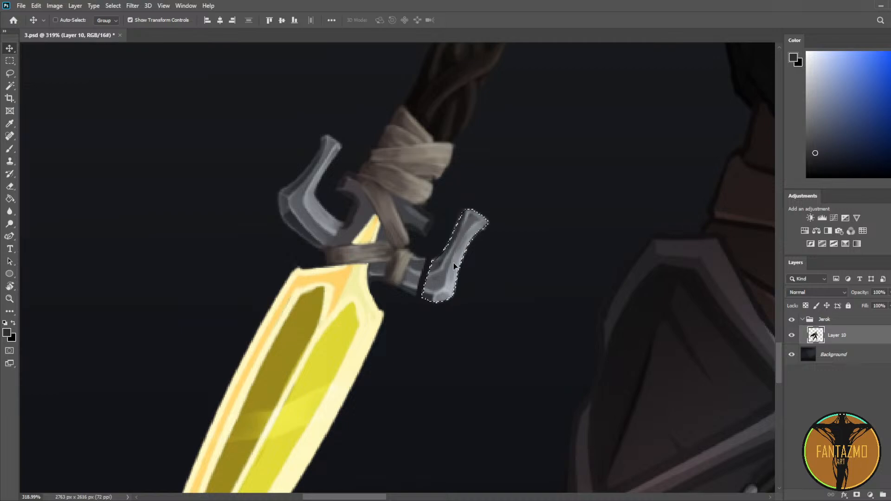
pyautogui.press('l')
pyautogui.hotkey('ctrl', 'd')
# Step: Try to lasso the strip of metal beside the gap in the prong and shift it across the gap
pyautogui.scroll(4, 380, 260)
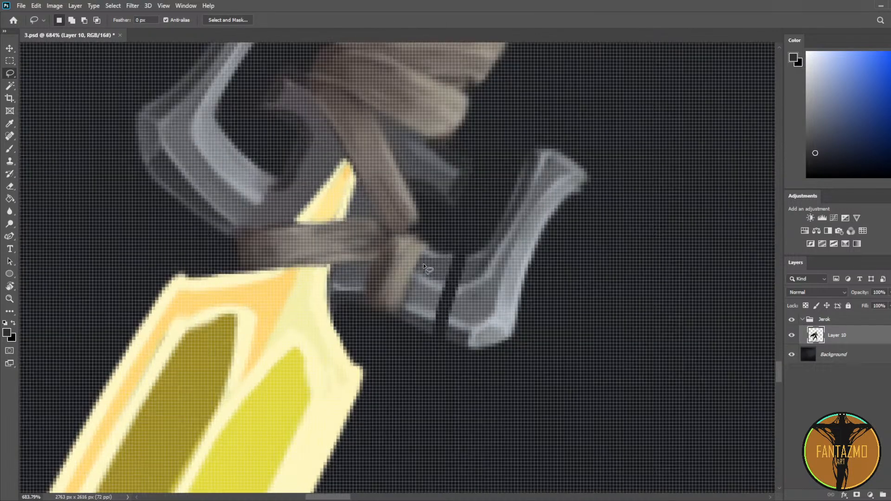
pyautogui.press('b')
pyautogui.press('l')
pyautogui.moveTo(452, 236)
pyautogui.mouseDown()
pyautogui.moveTo(412, 359)
pyautogui.moveTo(445, 319)
pyautogui.moveTo(465, 226)
pyautogui.mouseUp()
pyautogui.hotkey('ctrl', 't')
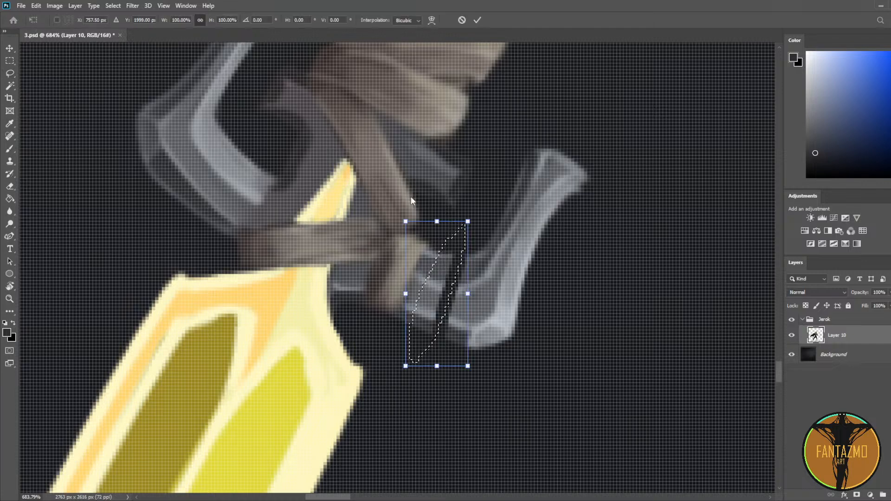
pyautogui.moveTo(465, 301); pyautogui.dragTo(477, 302)
pyautogui.hotkey('ctrl', 'z')
pyautogui.click(10, 48)
pyautogui.hotkey('ctrl', 'z')
# Step: Try to bridge the gap in the prong by stretching the lassoed strip of metal with Free Transform
pyautogui.hotkey('ctrl', 't')
pyautogui.moveTo(468, 366); pyautogui.dragTo(495, 371)
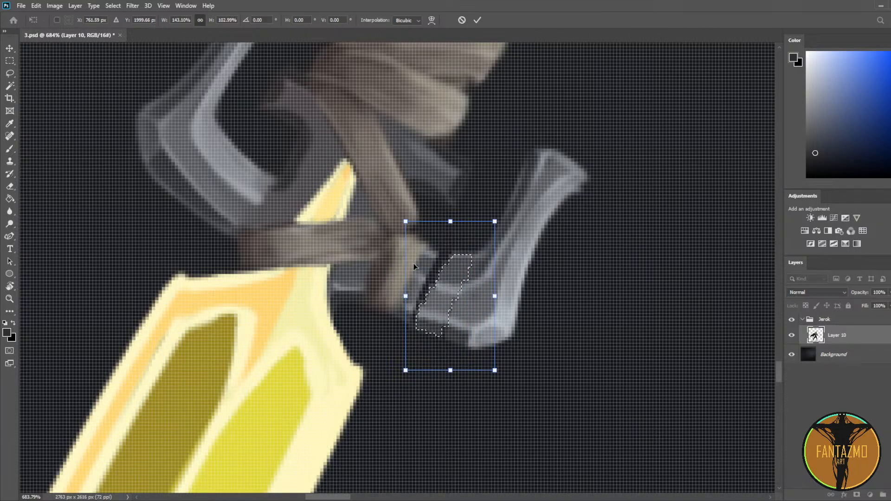
pyautogui.moveTo(406, 221); pyautogui.dragTo(398, 213)
pyautogui.moveTo(437, 271); pyautogui.dragTo(441, 271)
pyautogui.press('Escape')
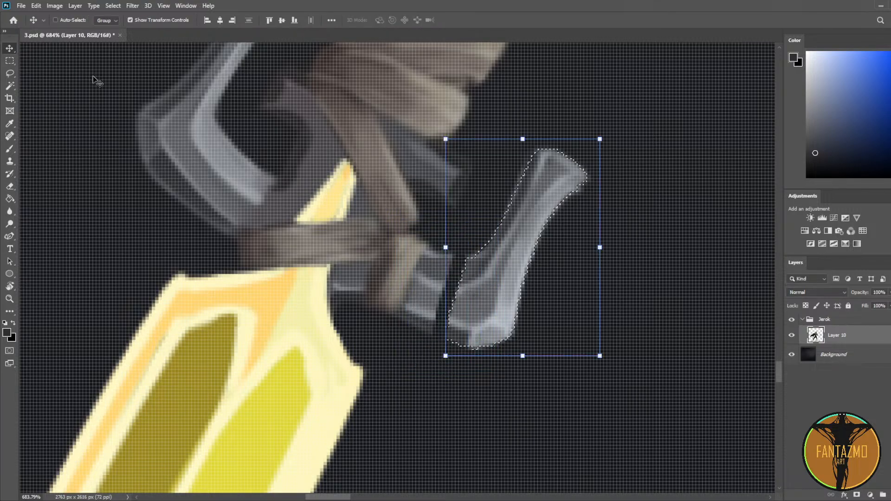
pyautogui.press('l')
pyautogui.hotkey('ctrl', 'd')
# Step: Fill the lower part of the gap in the prong with sampled greys that continue its bottom edge and shading
pyautogui.scroll(-4, 621, 265)
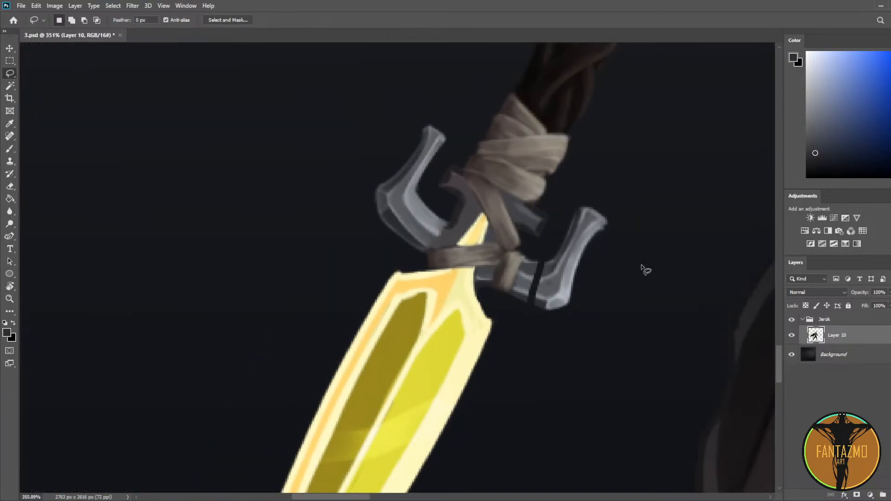
pyautogui.moveTo(640, 268); pyautogui.dragTo(187, 259)
pyautogui.press('b')
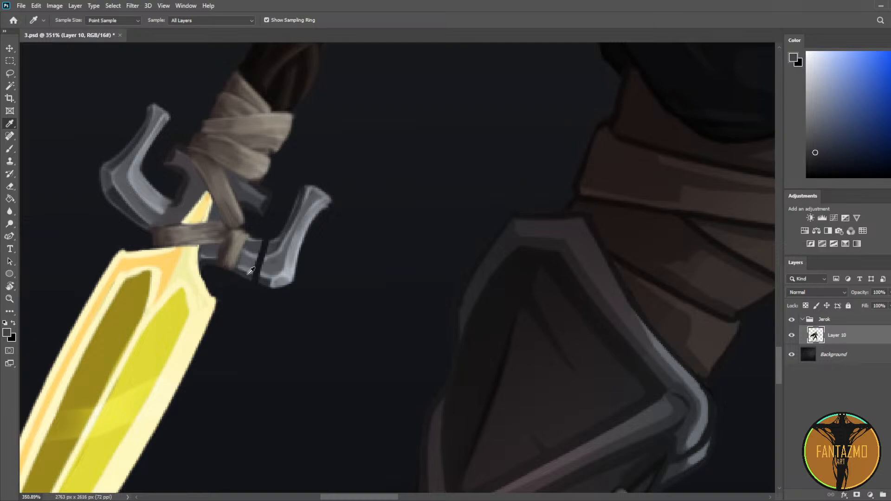
pyautogui.keyDown('alt'); pyautogui.click(244, 272); pyautogui.keyUp('alt')
pyautogui.keyDown('alt'); pyautogui.click(256, 269); pyautogui.keyUp('alt')
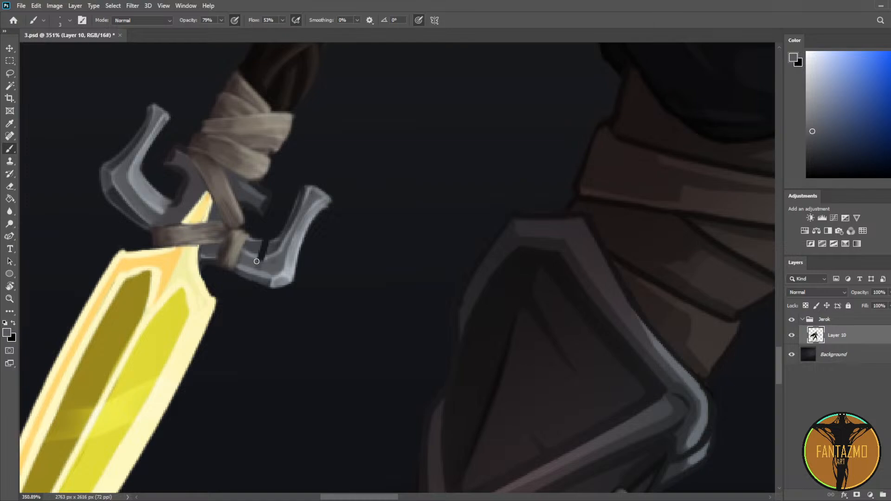
# Step: Close the upper part of the gap with sampled greys, continuing the prong's highlight and inner edge
pyautogui.keyDown('alt'); pyautogui.click(251, 256); pyautogui.keyUp('alt')
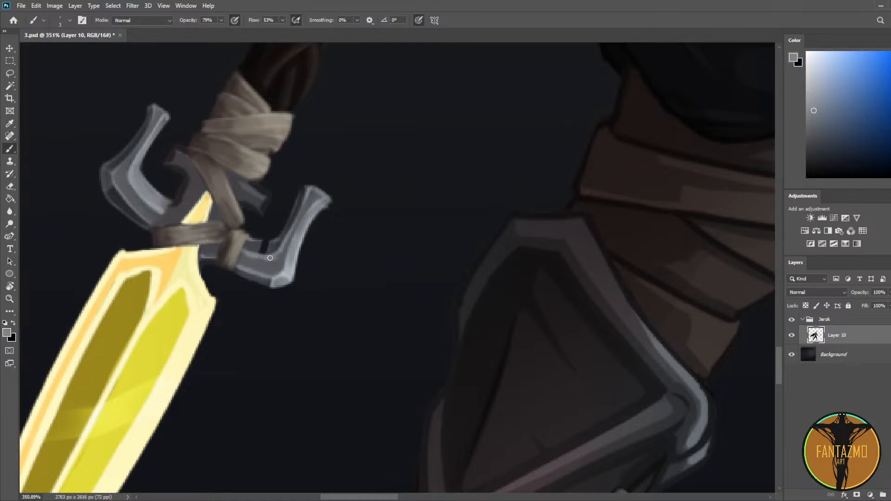
pyautogui.keyDown('alt'); pyautogui.click(252, 248); pyautogui.keyUp('alt')
pyautogui.keyDown('alt'); pyautogui.click(263, 244); pyautogui.keyUp('alt')
pyautogui.keyDown('alt'); pyautogui.click(262, 247); pyautogui.keyUp('alt')
# Step: Retouch the strap's edge where it meets the prong with sampled strap and metal tones
pyautogui.keyDown('alt'); pyautogui.click(240, 226); pyautogui.keyUp('alt')
pyautogui.keyDown('alt'); pyautogui.click(242, 230); pyautogui.keyUp('alt')
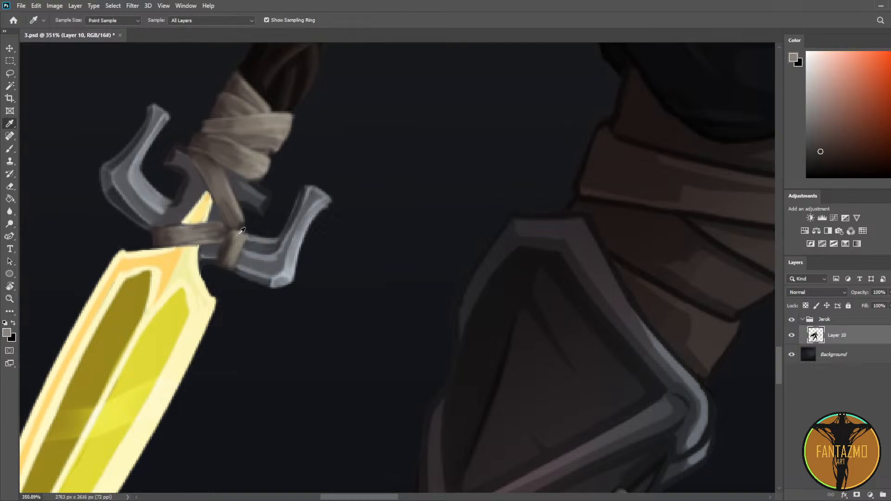
pyautogui.keyDown('alt'); pyautogui.click(243, 224); pyautogui.keyUp('alt')
pyautogui.keyDown('alt'); pyautogui.click(249, 239); pyautogui.keyUp('alt')
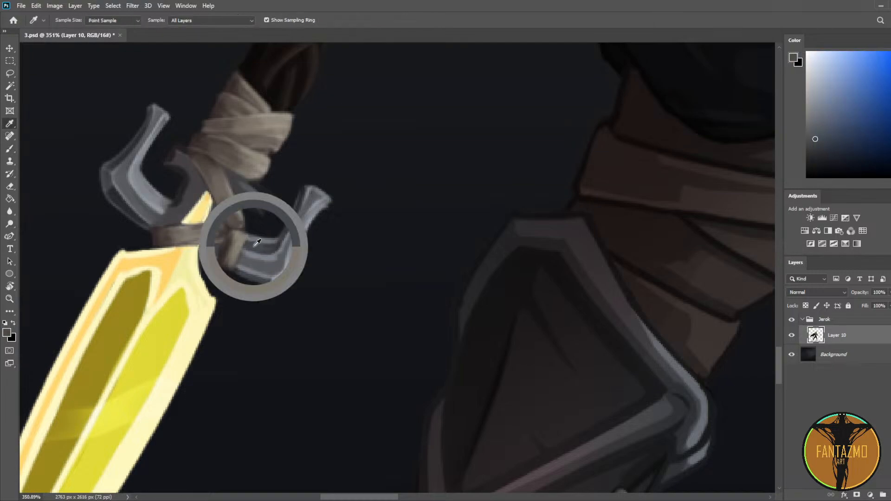
# Step: Refine the second prong's inner edge and lower face beside the strap with sampled dark and mid greys
pyautogui.press('e')
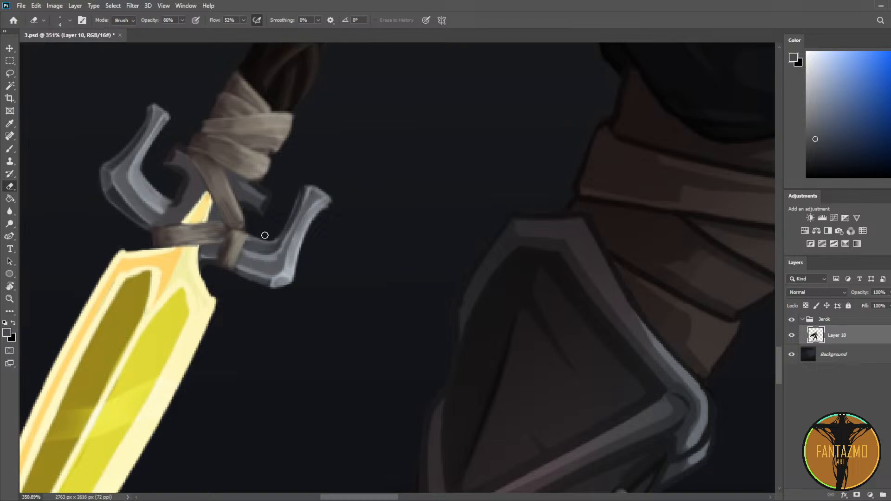
pyautogui.press('i')
pyautogui.click(266, 244)
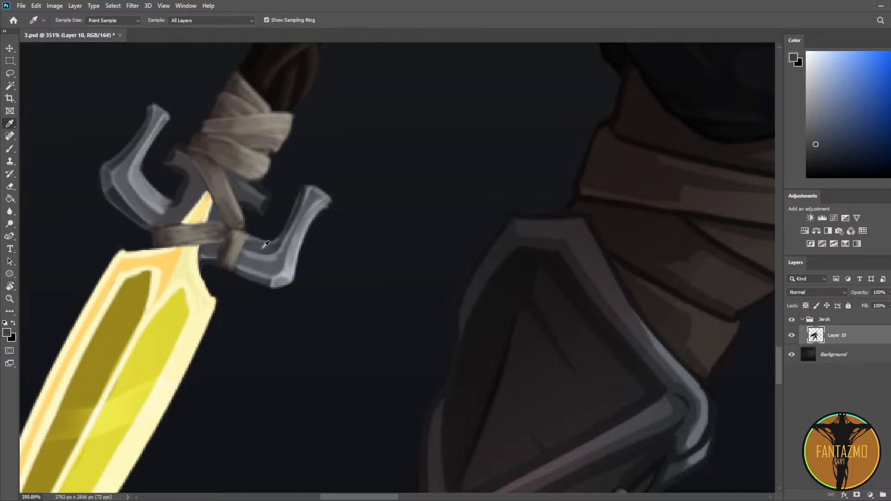
pyautogui.click(299, 210)
pyautogui.press('b')
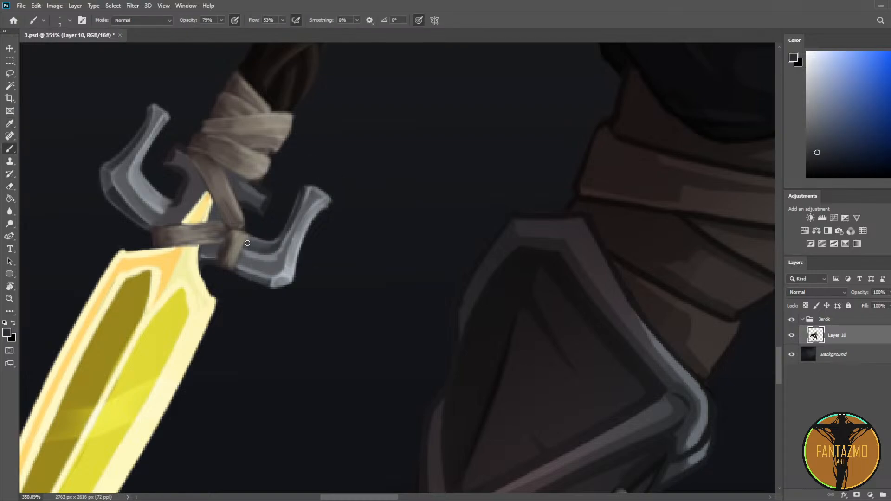
pyautogui.keyDown('alt'); pyautogui.click(269, 258); pyautogui.keyUp('alt')
pyautogui.press('i')
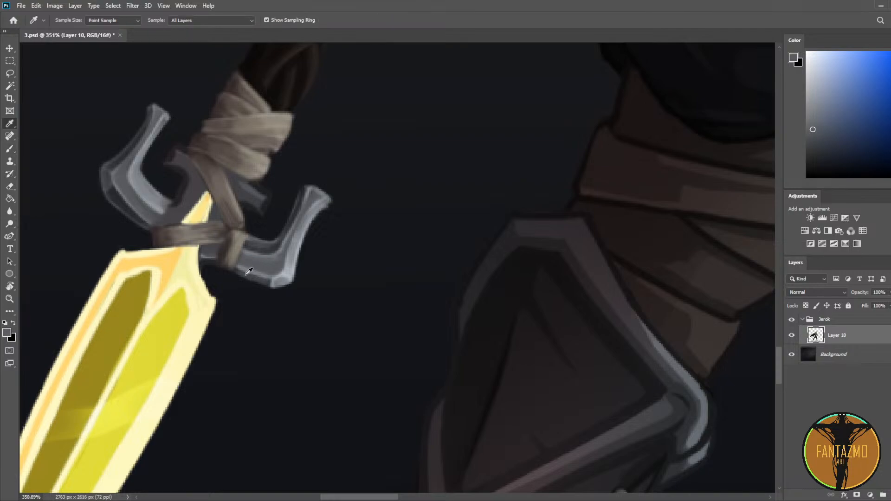
# Step: Mirror the canvas horizontally and repaint the second prong's lower corner and bottom edge with sampled greys
pyautogui.scroll(-5, 238, 252)
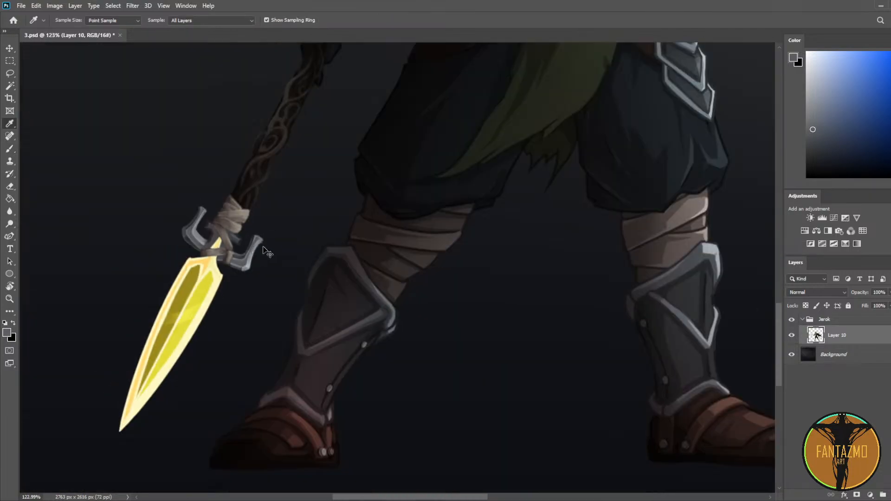
pyautogui.scroll(2, 268, 253)
pyautogui.moveTo(687, 289); pyautogui.dragTo(391, 261)
pyautogui.scroll(4, 388, 251)
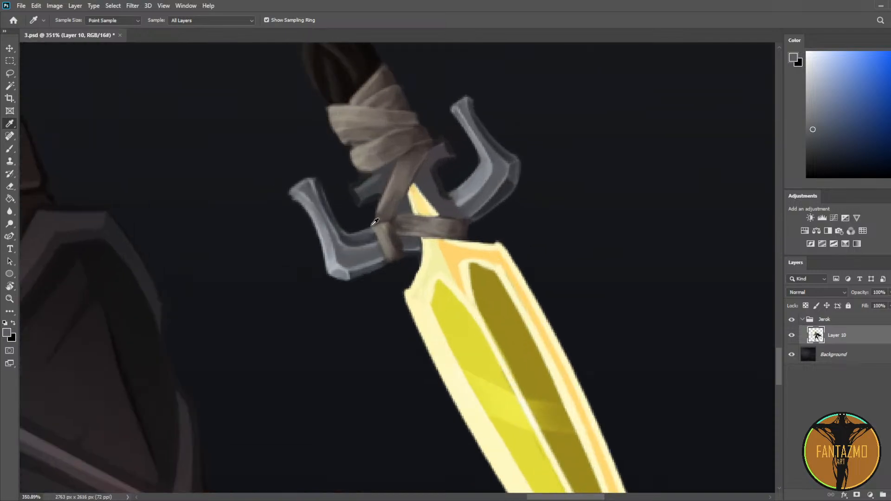
pyautogui.click(344, 261)
pyautogui.press('b')
pyautogui.moveTo(361, 264)
pyautogui.mouseDown()
pyautogui.moveTo(343, 266)
pyautogui.moveTo(378, 258)
pyautogui.moveTo(348, 270)
pyautogui.moveTo(370, 274)
pyautogui.moveTo(334, 277)
pyautogui.moveTo(354, 281)
pyautogui.mouseUp()
pyautogui.keyDown('alt'); pyautogui.click(363, 266); pyautogui.keyUp('alt')
pyautogui.press('e')
pyautogui.press('b')
pyautogui.keyDown('alt'); pyautogui.click(364, 265); pyautogui.keyUp('alt')
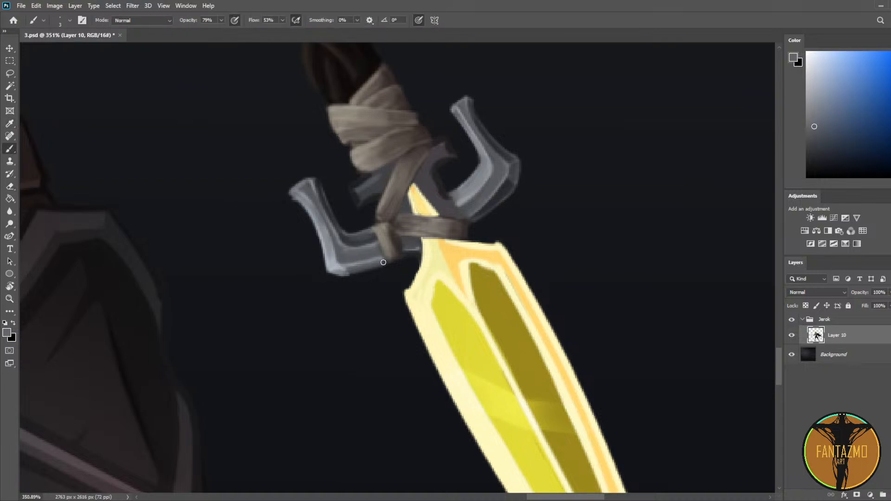
# Step: Darken the prong's bottom edge beside the strap with sampled greys
pyautogui.keyDown('alt'); pyautogui.click(382, 261); pyautogui.keyUp('alt')
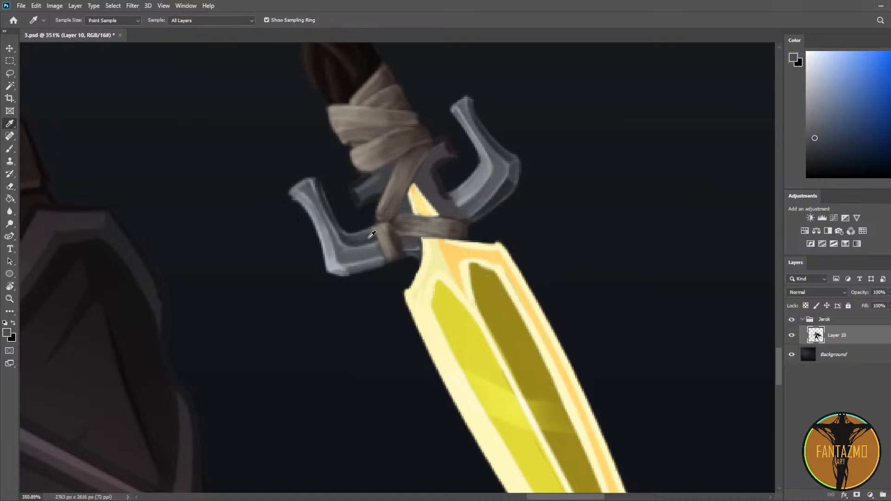
pyautogui.keyDown('alt'); pyautogui.click(379, 261); pyautogui.keyUp('alt')
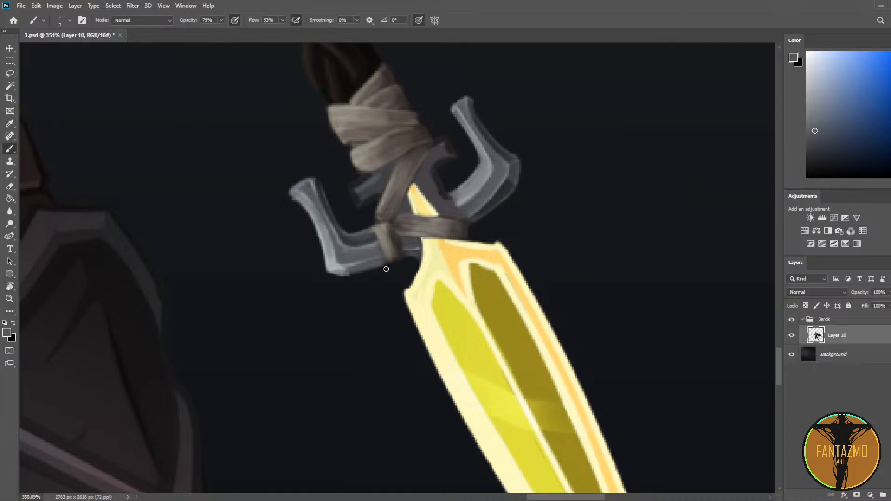
pyautogui.press('e')
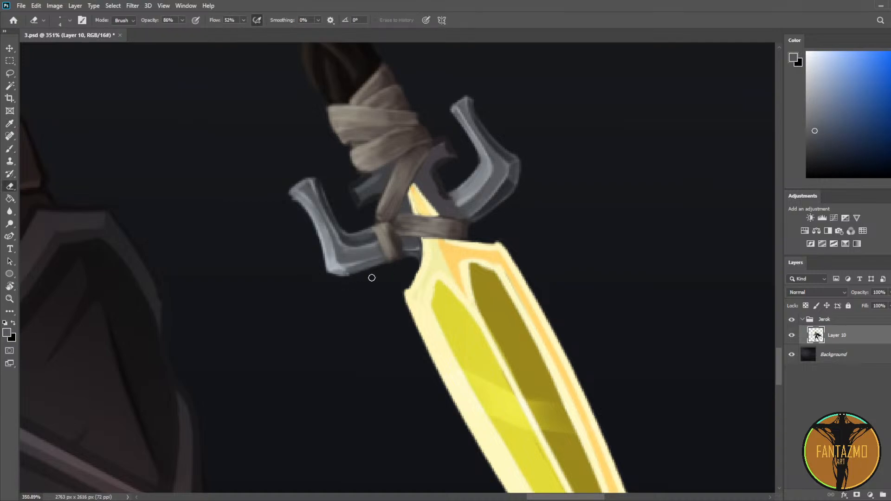
# Step: Mirror the canvas back and brighten the outer edge of the second prong's arm with a lighter grey up to its tip
pyautogui.scroll(-5, 525, 253)
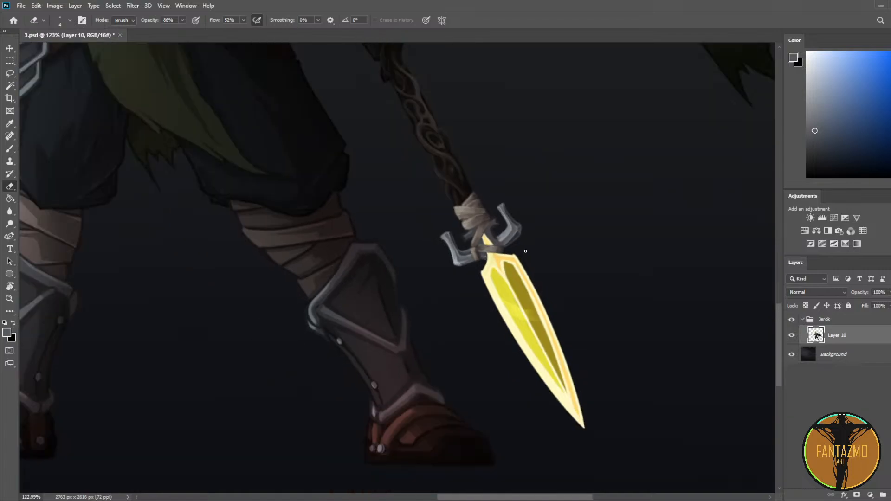
pyautogui.hotkey('ctrl', 'h')
pyautogui.moveTo(283, 248); pyautogui.dragTo(650, 242)
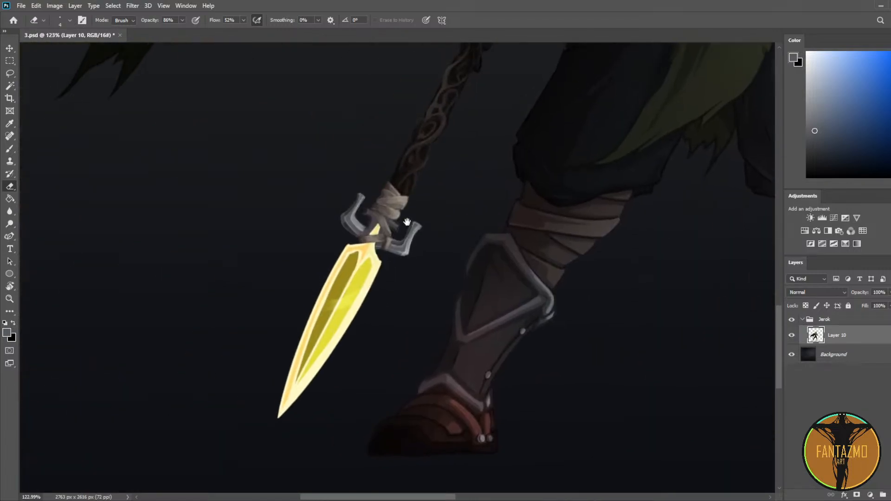
pyautogui.scroll(-4, 438, 207)
pyautogui.scroll(6, 441, 203)
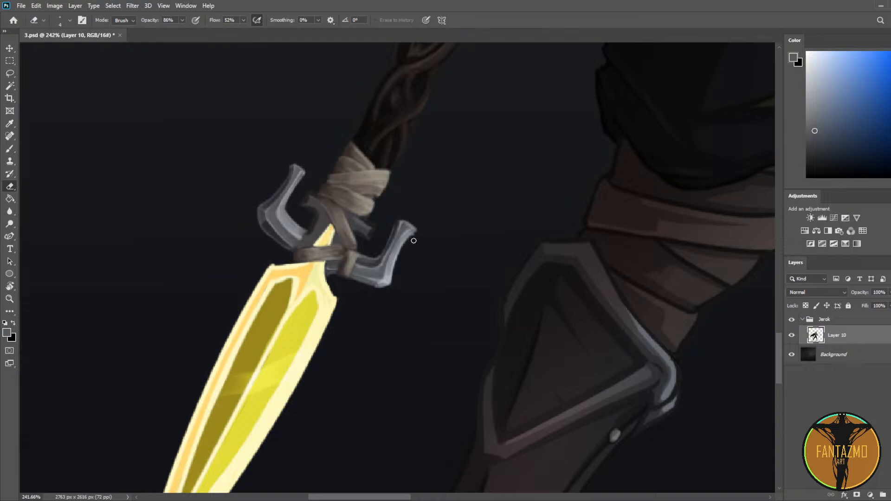
pyautogui.press('b')
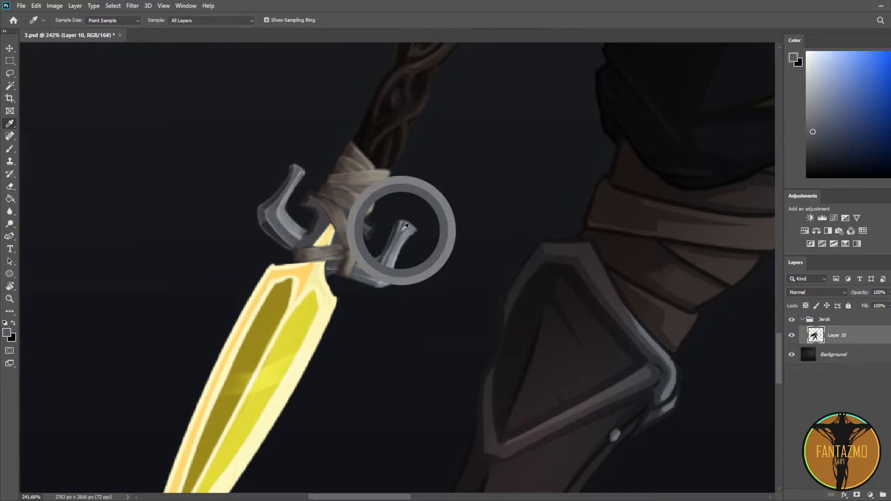
pyautogui.scroll(3, 400, 223)
pyautogui.press('i')
pyautogui.click(401, 240)
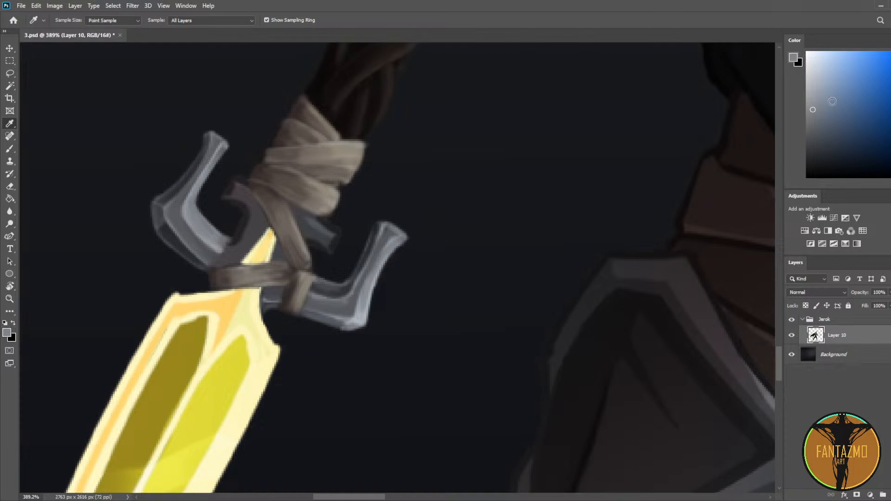
pyautogui.click(814, 92)
pyautogui.press('b')
pyautogui.moveTo(363, 295); pyautogui.dragTo(383, 262)
pyautogui.keyDown('alt'); pyautogui.click(399, 242); pyautogui.keyUp('alt')
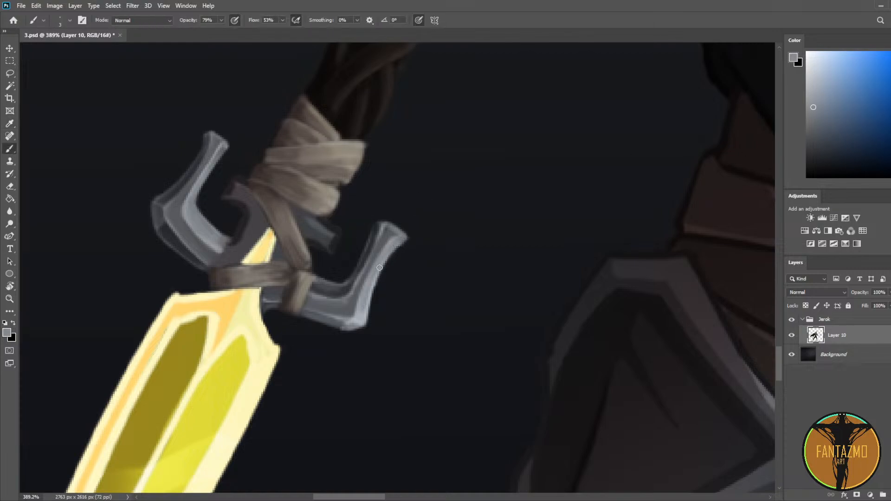
# Step: Blend the second prong's inner side and bend with sampled mid greys, and save the document
pyautogui.keyDown('alt'); pyautogui.click(382, 245); pyautogui.keyUp('alt')
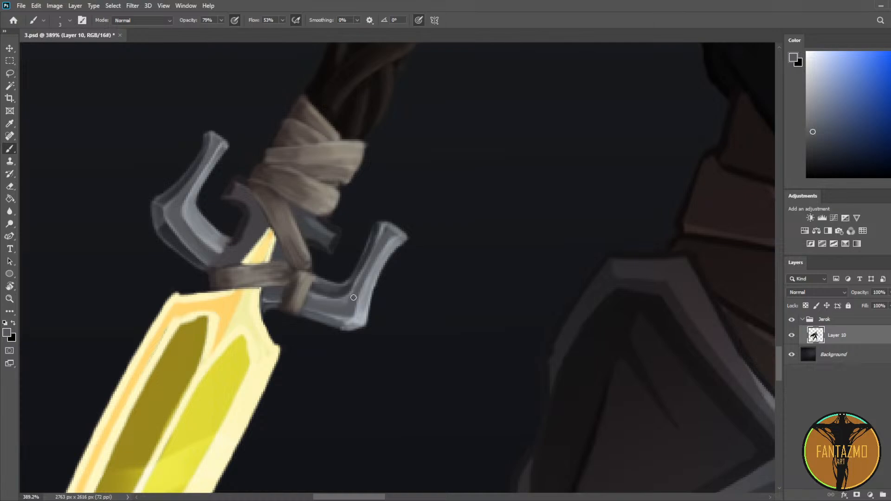
pyautogui.press('i')
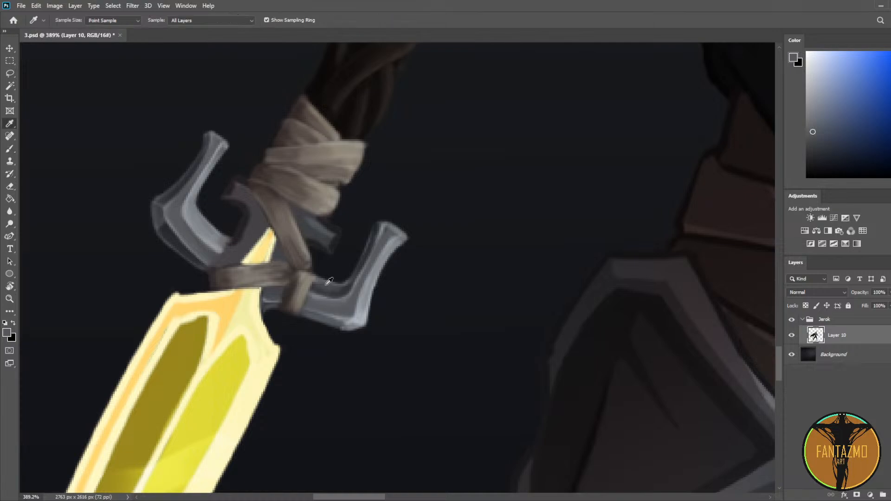
pyautogui.click(219, 238)
pyautogui.press('b')
pyautogui.press(']')
pyautogui.press(']')
pyautogui.keyDown('alt'); pyautogui.click(327, 289); pyautogui.keyUp('alt')
pyautogui.moveTo(338, 291); pyautogui.dragTo(345, 288)
pyautogui.scroll(-6, 338, 172)
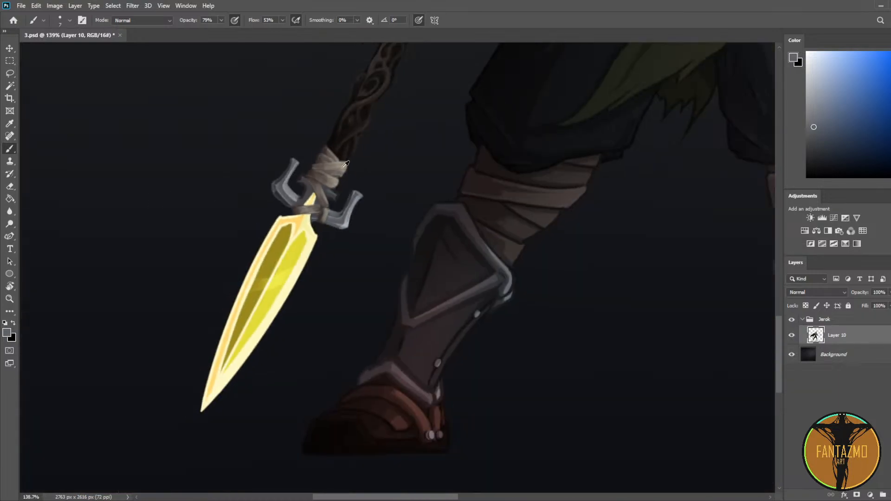
pyautogui.scroll(5, 317, 175)
pyautogui.hotkey('ctrl', 's')
# Step: Extend the first prong's light grey into the curve joining the central hook, and darken the curve's inner edge
pyautogui.press('i')
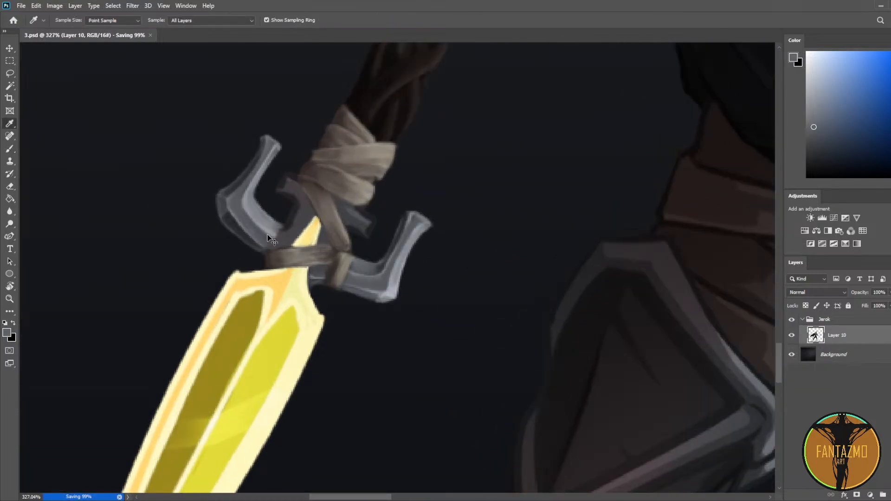
pyautogui.click(272, 232)
pyautogui.press('b')
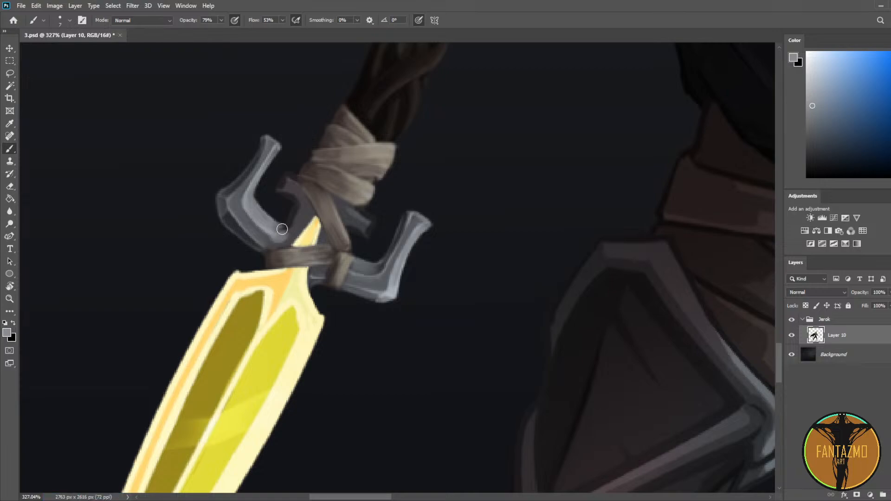
pyautogui.moveTo(283, 237); pyautogui.dragTo(298, 217)
pyautogui.keyDown('alt'); pyautogui.click(234, 210); pyautogui.keyUp('alt')
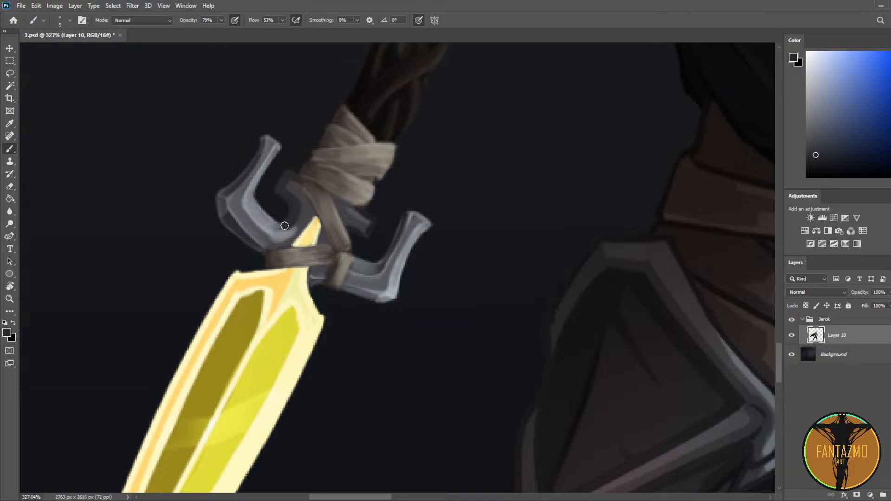
pyautogui.moveTo(288, 224)
pyautogui.mouseDown()
pyautogui.moveTo(278, 226)
pyautogui.moveTo(287, 225)
pyautogui.mouseUp()
# Step: Paint over the small central hook with sampled greys, defining its face and the shadow along its inner curve
pyautogui.keyDown('alt'); pyautogui.click(266, 231); pyautogui.keyUp('alt')
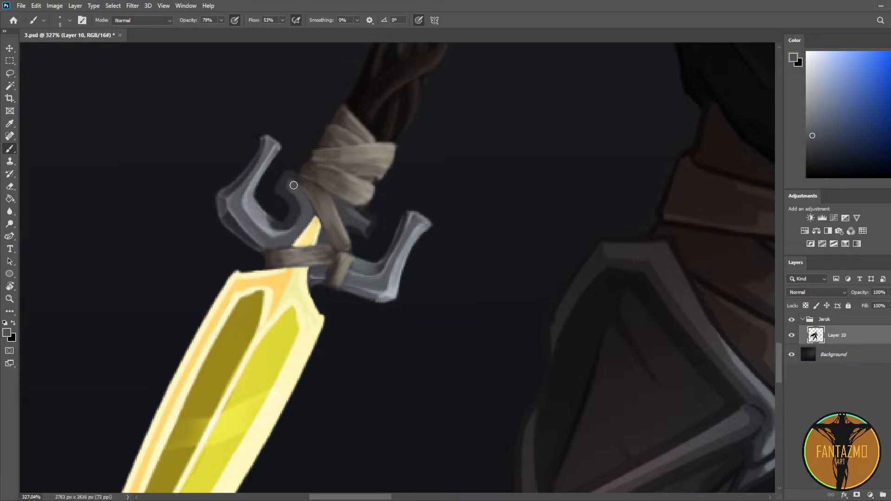
pyautogui.moveTo(291, 184); pyautogui.dragTo(299, 196)
pyautogui.keyDown('alt'); pyautogui.click(273, 218); pyautogui.keyUp('alt')
pyautogui.keyDown('alt'); pyautogui.click(274, 224); pyautogui.keyUp('alt')
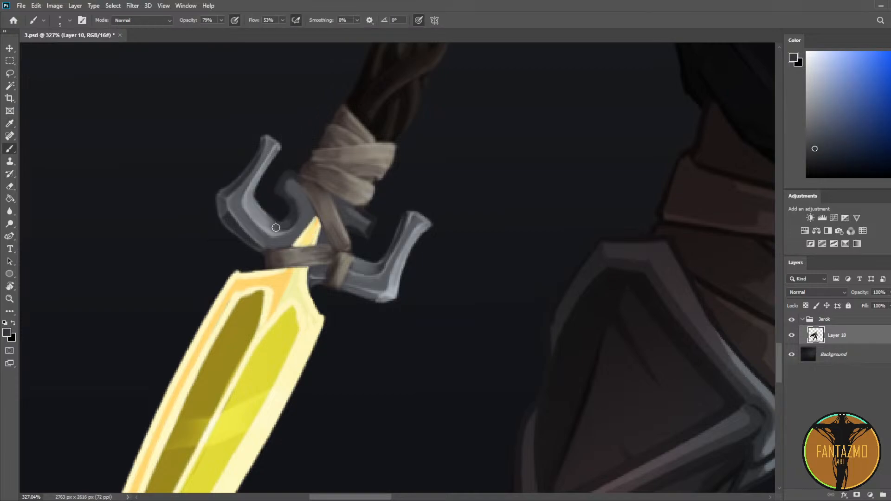
pyautogui.keyDown('alt'); pyautogui.click(293, 233); pyautogui.keyUp('alt')
pyautogui.press('alt')
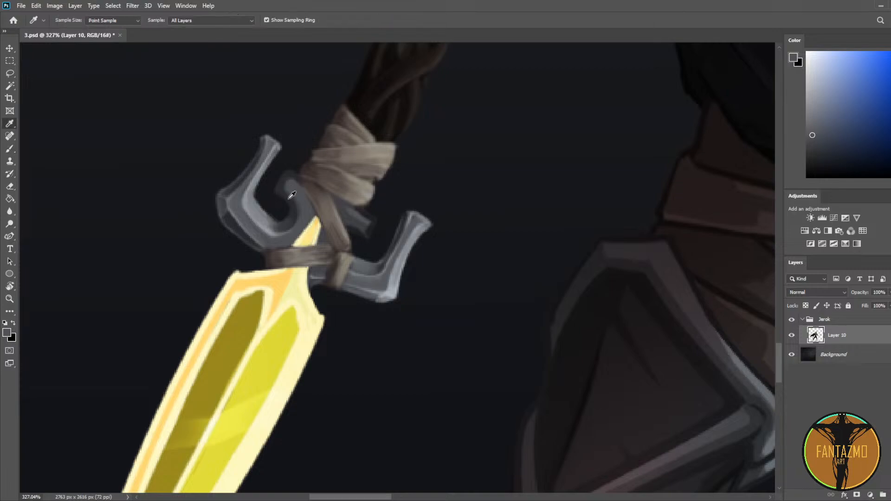
pyautogui.keyDown('alt'); pyautogui.click(230, 195); pyautogui.keyUp('alt')
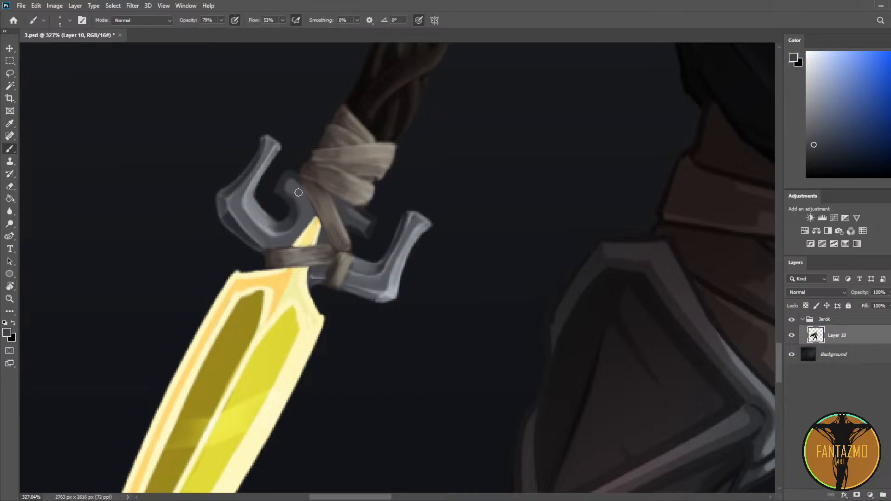
# Step: Lighten the end of the short metal stub beside the wraps, and reshape the central hook's tip with sampled greys
pyautogui.keyDown('alt'); pyautogui.click(352, 225); pyautogui.keyUp('alt')
pyautogui.keyDown('alt'); pyautogui.click(411, 239); pyautogui.keyUp('alt')
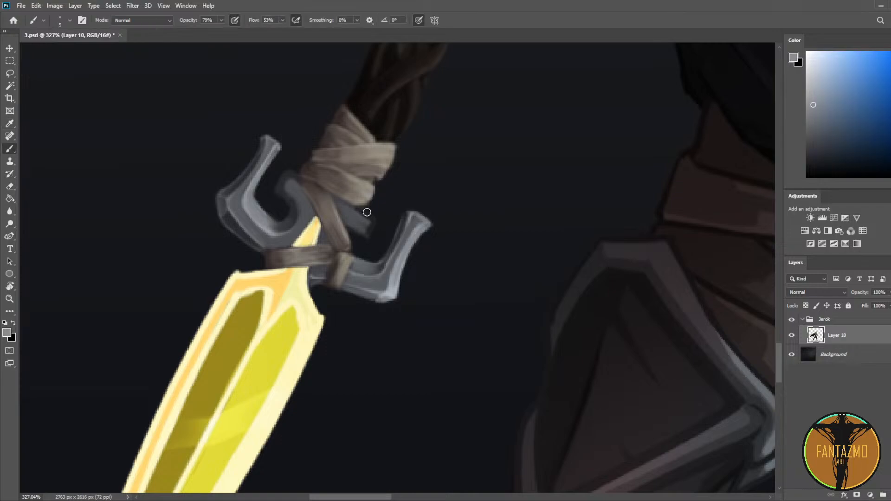
pyautogui.keyDown('alt'); pyautogui.click(291, 174); pyautogui.keyUp('alt')
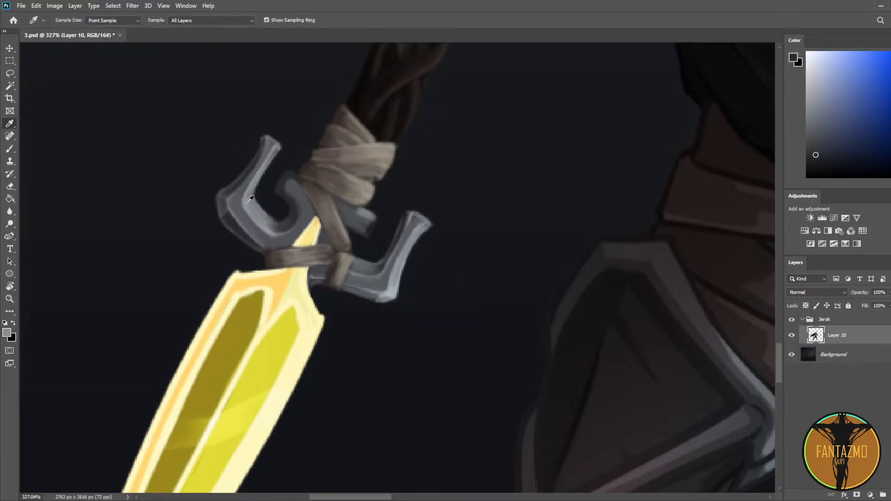
pyautogui.keyDown('alt'); pyautogui.click(294, 173); pyautogui.keyUp('alt')
pyautogui.keyDown('alt'); pyautogui.click(294, 175); pyautogui.keyUp('alt')
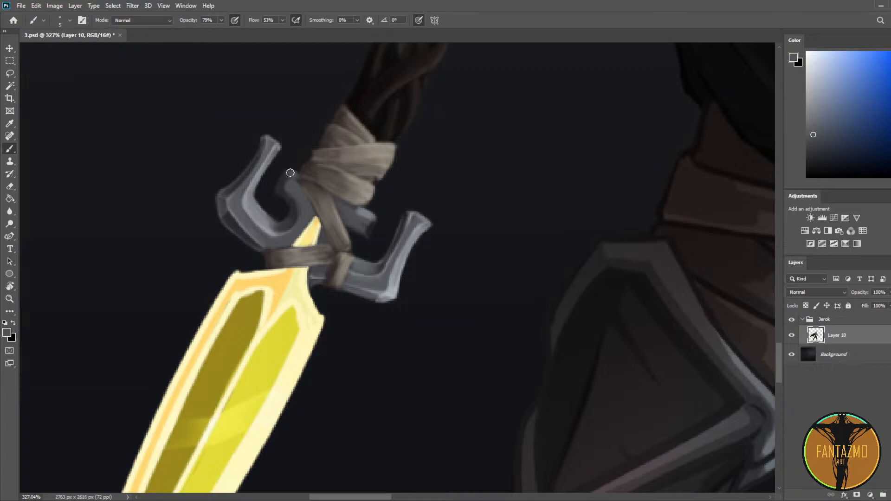
pyautogui.keyDown('alt'); pyautogui.click(297, 176); pyautogui.keyUp('alt')
# Step: Shade the short stub with sampled greys, and add light grey highlights to the stub's end and the hook's tip
pyautogui.keyDown('alt'); pyautogui.click(361, 227); pyautogui.keyUp('alt')
pyautogui.keyDown('alt'); pyautogui.click(354, 226); pyautogui.keyUp('alt')
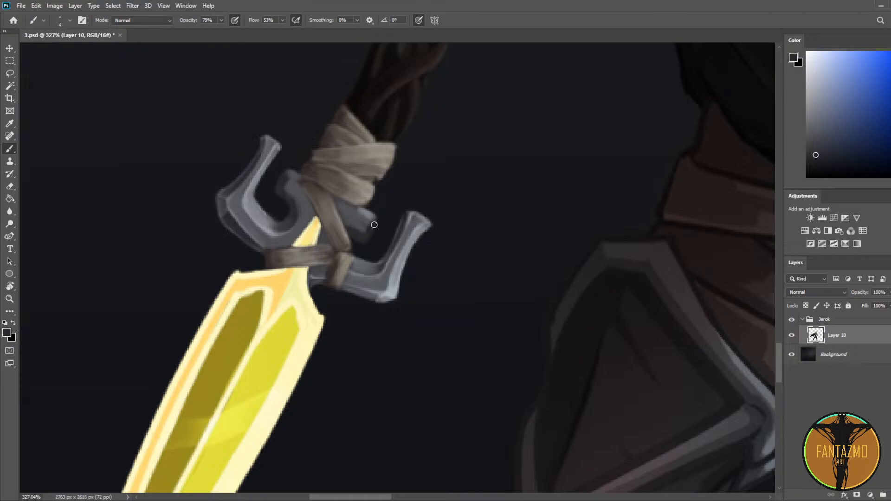
pyautogui.keyDown('alt'); pyautogui.click(242, 202); pyautogui.keyUp('alt')
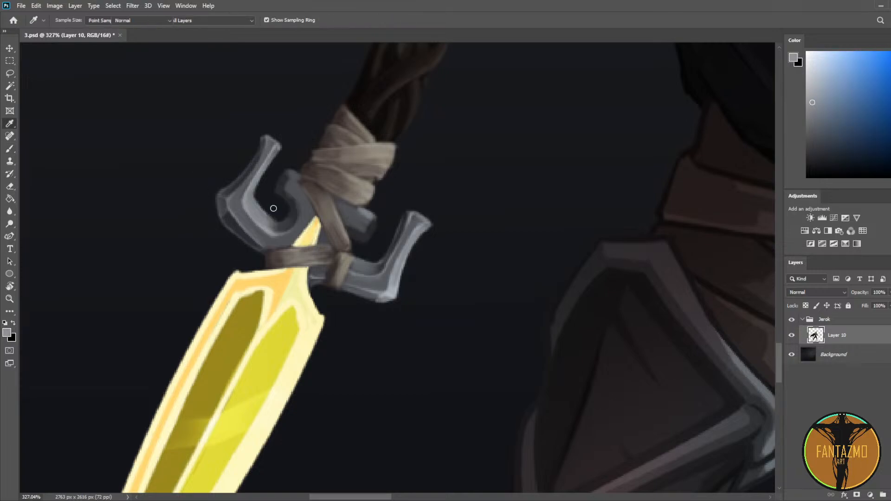
pyautogui.moveTo(350, 223)
pyautogui.mouseDown()
pyautogui.moveTo(369, 222)
pyautogui.moveTo(358, 217)
pyautogui.mouseUp()
pyautogui.moveTo(291, 179)
pyautogui.mouseDown()
pyautogui.moveTo(285, 193)
pyautogui.moveTo(296, 208)
pyautogui.moveTo(289, 180)
pyautogui.mouseUp()
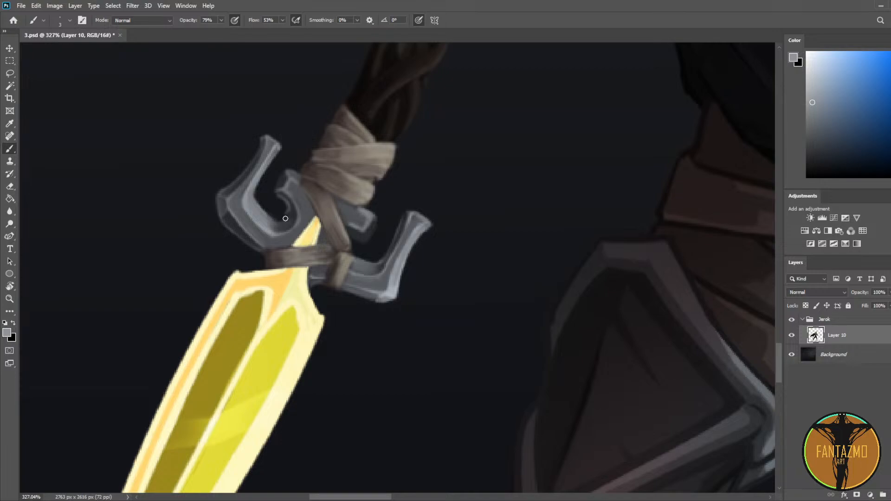
# Step: Clean up the inner curve between the first prong and the central hook with dark grey and the Eraser
pyautogui.keyDown('alt'); pyautogui.click(280, 195); pyautogui.keyUp('alt')
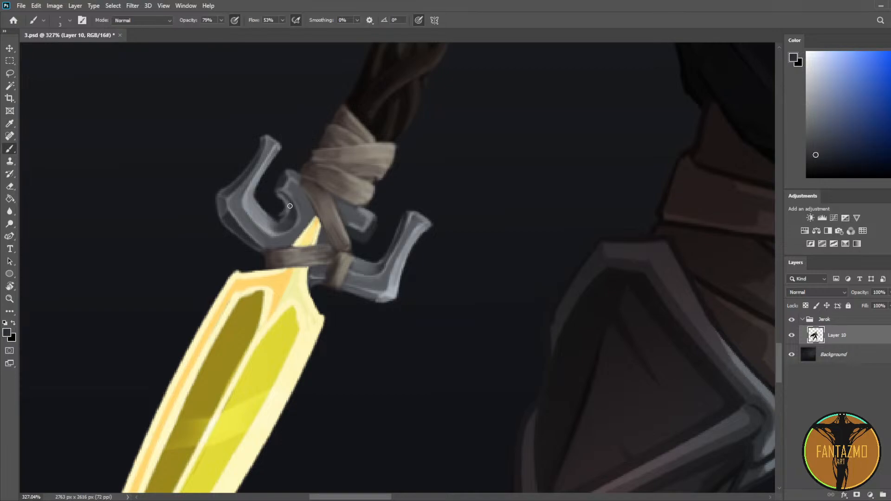
pyautogui.press('e')
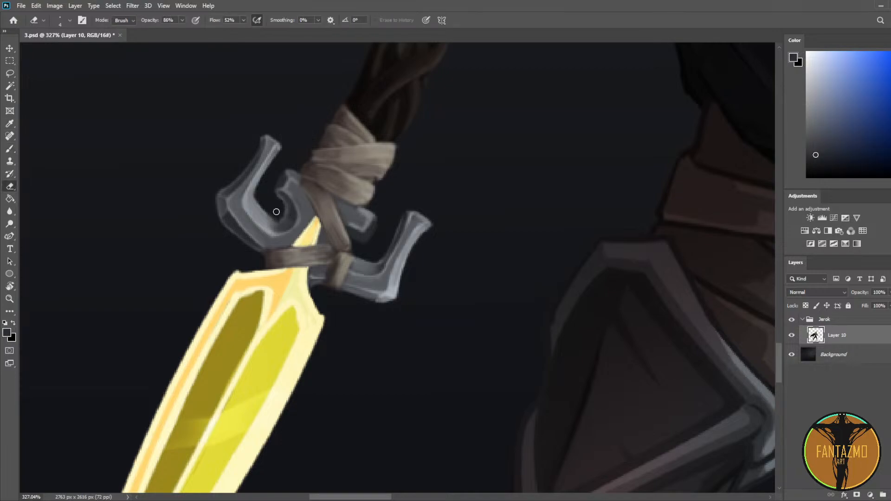
pyautogui.press('b')
pyautogui.keyDown('alt'); pyautogui.click(285, 214); pyautogui.keyUp('alt')
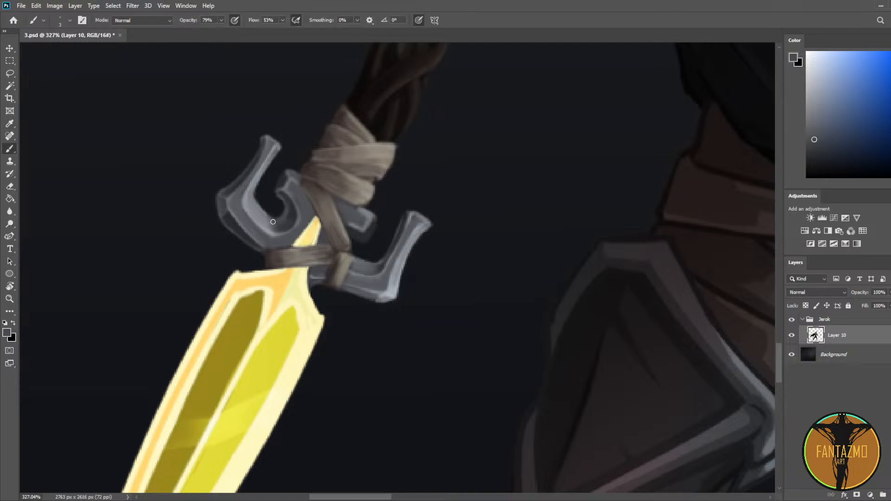
# Step: Flip the canvas horizontally to check and work on the crossguard in mirrored view
pyautogui.keyDown('alt'); pyautogui.click(282, 215); pyautogui.keyUp('alt')
pyautogui.scroll(-11, 416, 168)
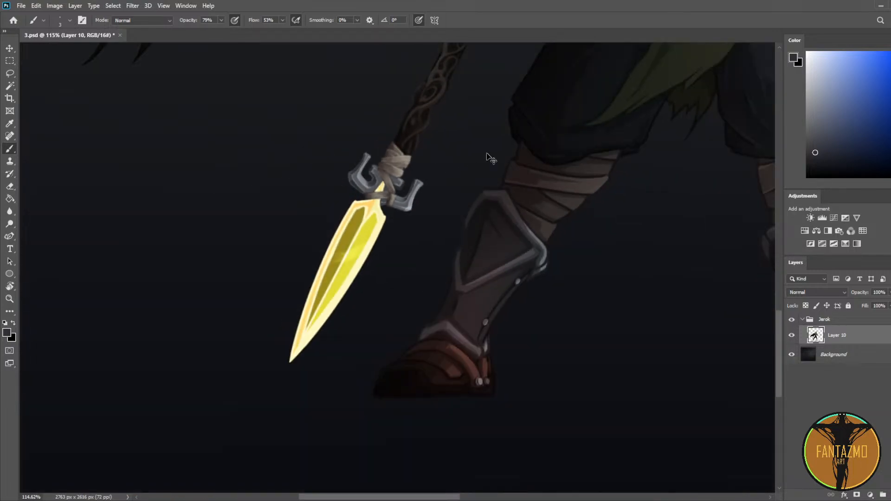
pyautogui.hotkey('ctrl', 'shift', 'h')
pyautogui.moveTo(728, 191); pyautogui.dragTo(228, 146)
pyautogui.moveTo(636, 186); pyautogui.dragTo(358, 189)
pyautogui.scroll(13, 324, 135)
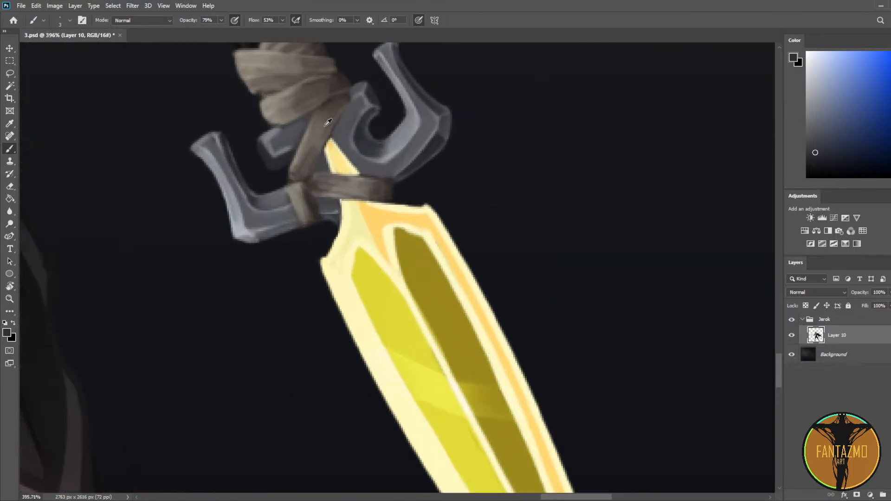
# Step: Reshape the short metal stub's end with sampled greys, carving a curved notch into its lower side
pyautogui.keyDown('alt'); pyautogui.click(285, 151); pyautogui.keyUp('alt')
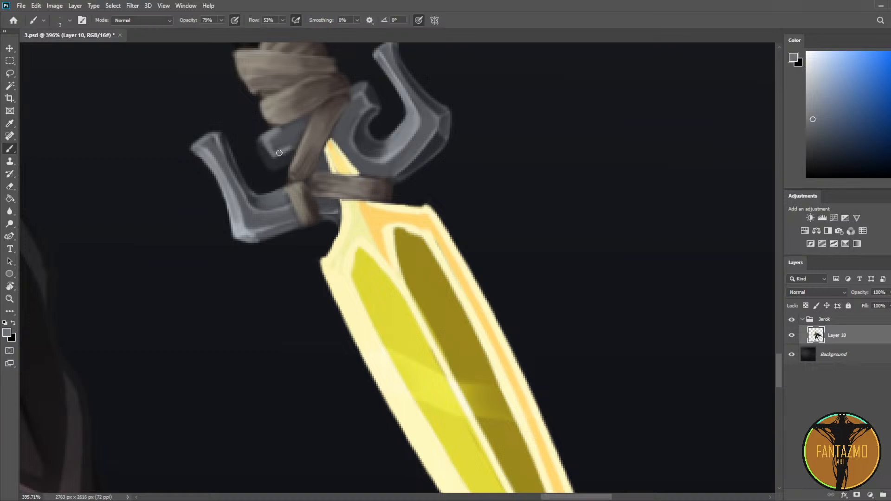
pyautogui.keyDown('alt'); pyautogui.click(291, 153); pyautogui.keyUp('alt')
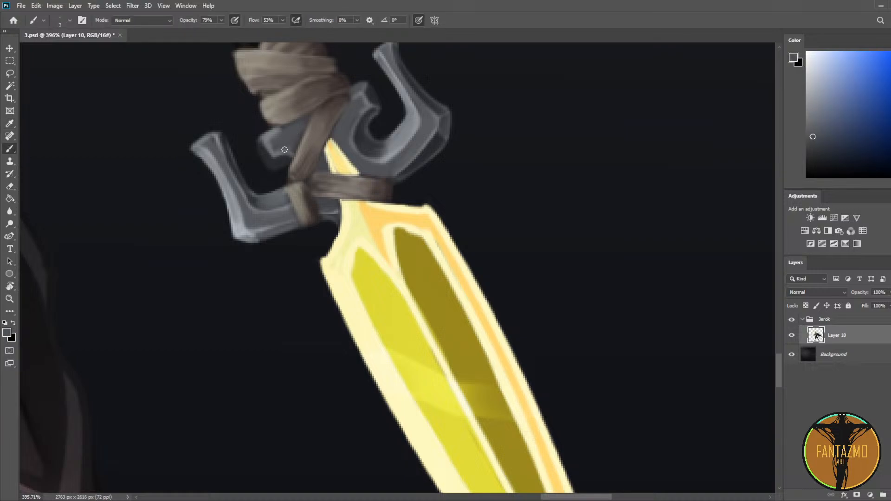
pyautogui.keyDown('alt'); pyautogui.click(209, 147); pyautogui.keyUp('alt')
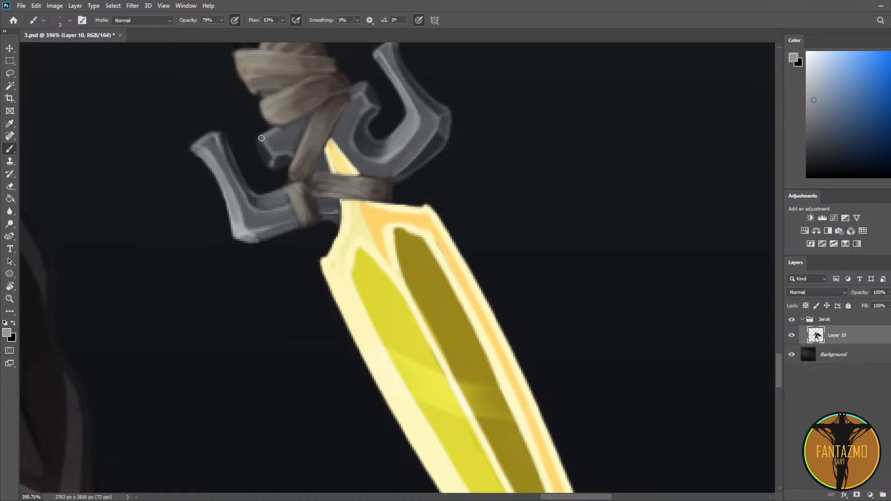
pyautogui.moveTo(259, 148)
pyautogui.mouseDown()
pyautogui.moveTo(267, 167)
pyautogui.moveTo(285, 166)
pyautogui.mouseUp()
pyautogui.keyDown('alt'); pyautogui.click(266, 161); pyautogui.keyUp('alt')
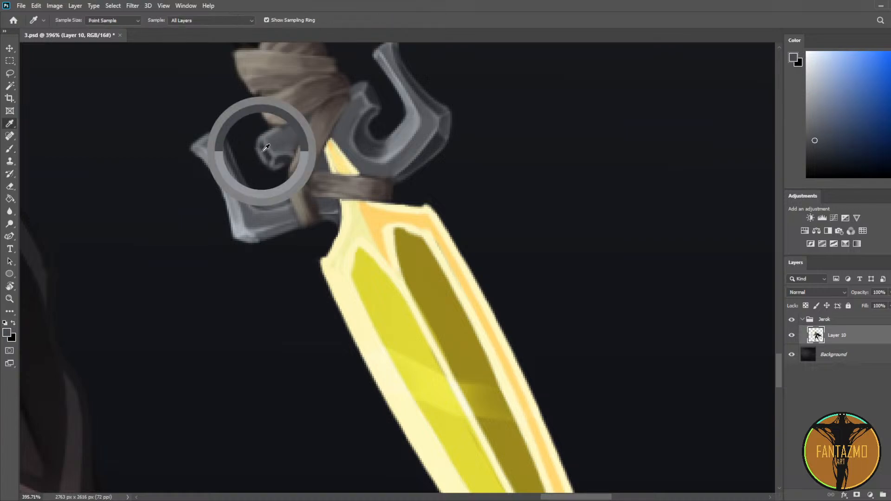
pyautogui.keyDown('alt'); pyautogui.click(279, 154); pyautogui.keyUp('alt')
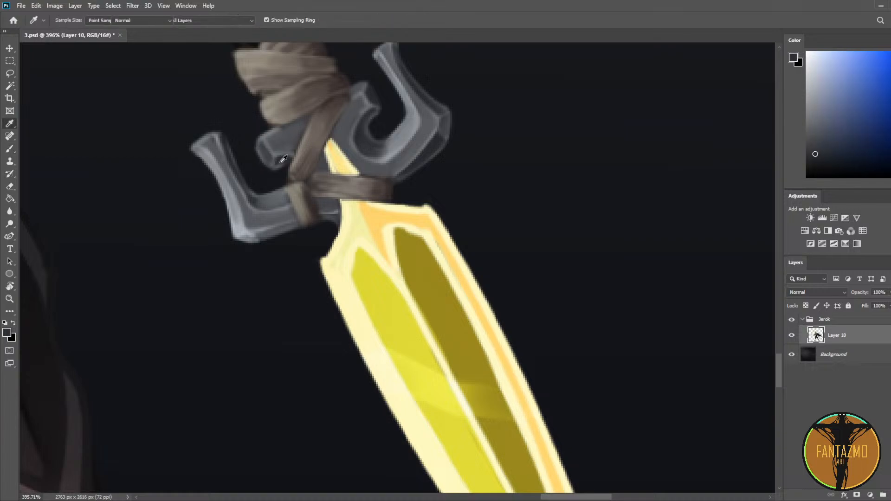
pyautogui.keyDown('alt'); pyautogui.click(281, 153); pyautogui.keyUp('alt')
pyautogui.keyDown('alt'); pyautogui.click(283, 150); pyautogui.keyUp('alt')
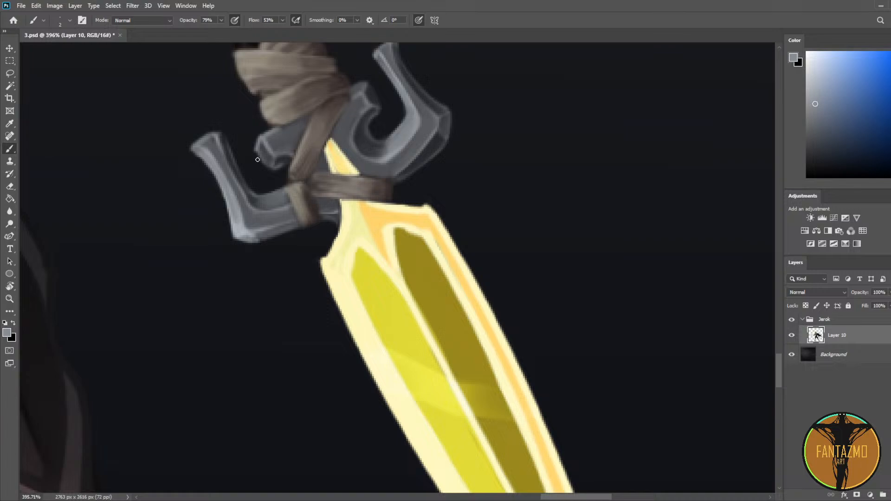
# Step: Clean up the outline of the stub's notched end with a larger grey brush and the Eraser
pyautogui.press(']')
pyautogui.press(']')
pyautogui.press(']')
pyautogui.keyDown('alt'); pyautogui.click(262, 146); pyautogui.keyUp('alt')
pyautogui.press('e')
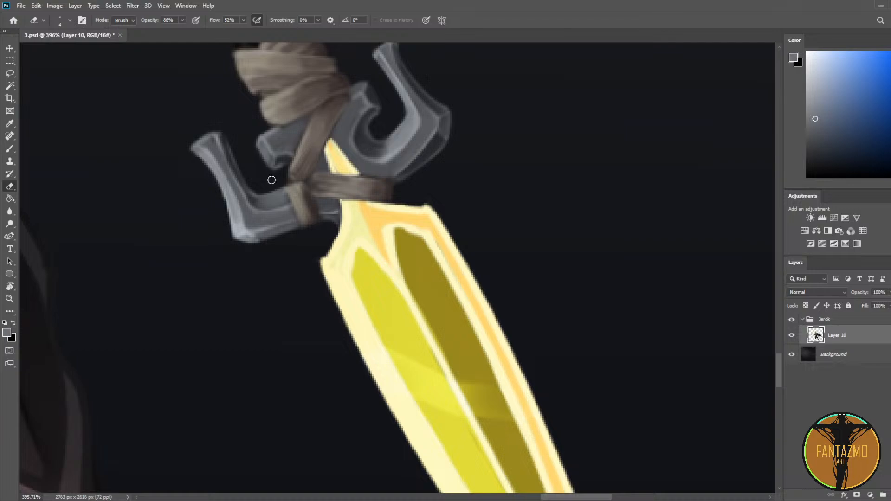
pyautogui.press('b')
pyautogui.keyDown('alt'); pyautogui.click(263, 145); pyautogui.keyUp('alt')
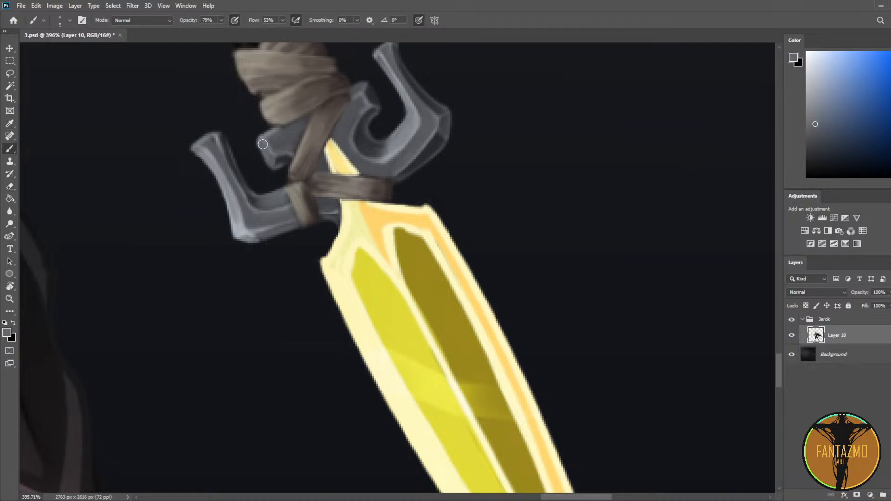
# Step: Add a lighter grey highlight along the stub's end face and blend it with sampled greys
pyautogui.press('i')
pyautogui.click(268, 133)
pyautogui.click(814, 75)
pyautogui.press('b')
pyautogui.moveTo(264, 138); pyautogui.dragTo(276, 139)
pyautogui.moveTo(266, 140)
pyautogui.mouseDown()
pyautogui.moveTo(276, 154)
pyautogui.moveTo(268, 138)
pyautogui.moveTo(279, 132)
pyautogui.moveTo(269, 137)
pyautogui.moveTo(275, 165)
pyautogui.mouseUp()
pyautogui.keyDown('alt'); pyautogui.click(267, 143); pyautogui.keyUp('alt')
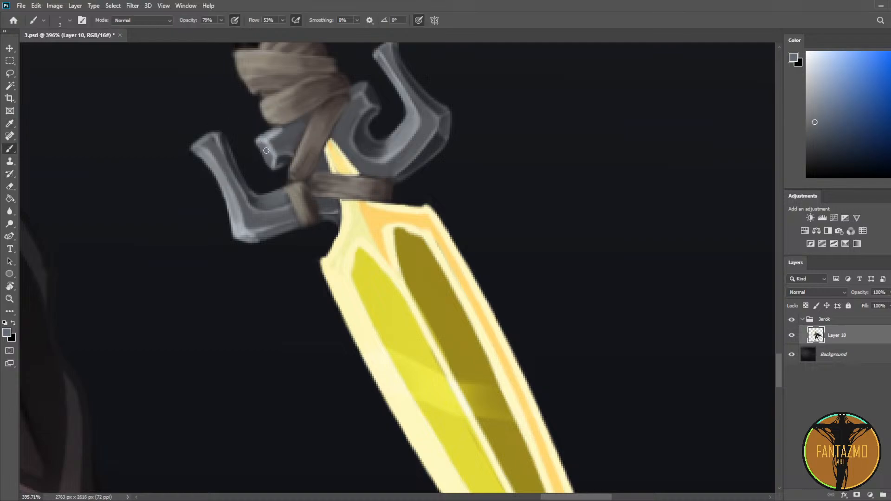
pyautogui.keyDown('alt'); pyautogui.click(264, 141); pyautogui.keyUp('alt')
pyautogui.keyDown('alt'); pyautogui.click(262, 144); pyautogui.keyUp('alt')
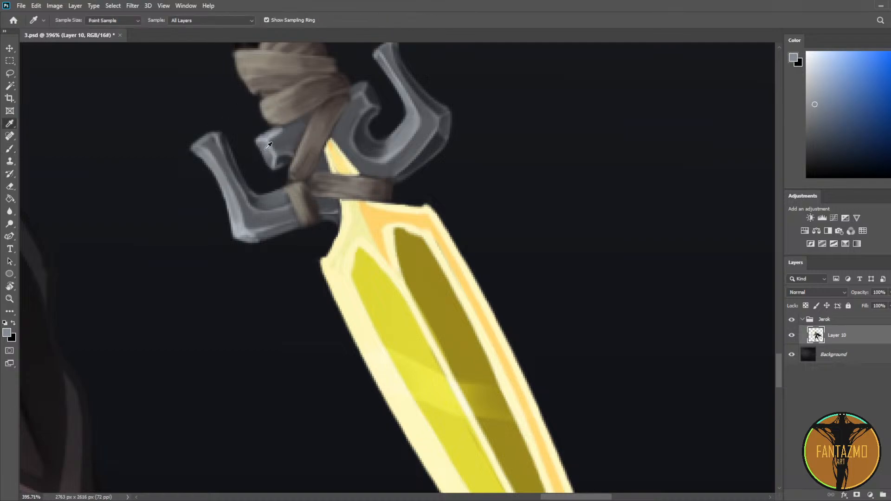
# Step: Paint small dark rivets with light grey centres on the short stub and the central hook's tip
pyautogui.keyDown('alt'); pyautogui.click(279, 160); pyautogui.keyUp('alt')
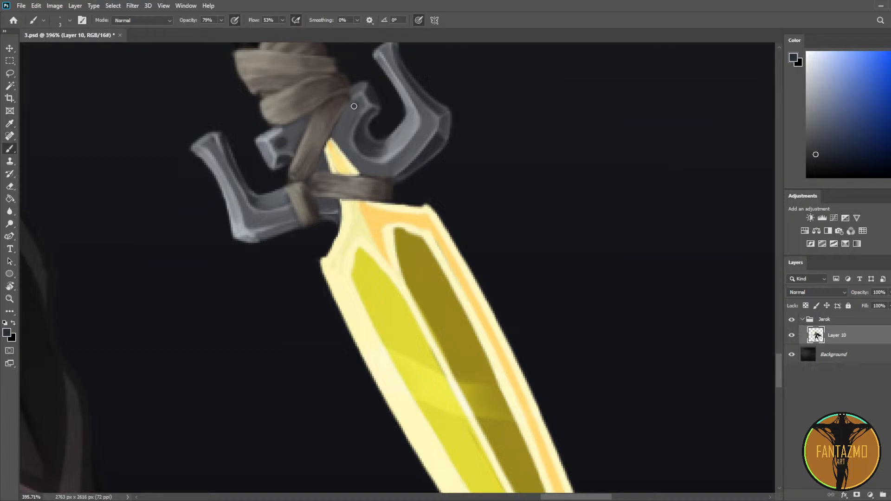
pyautogui.keyDown('alt'); pyautogui.click(303, 131); pyautogui.keyUp('alt')
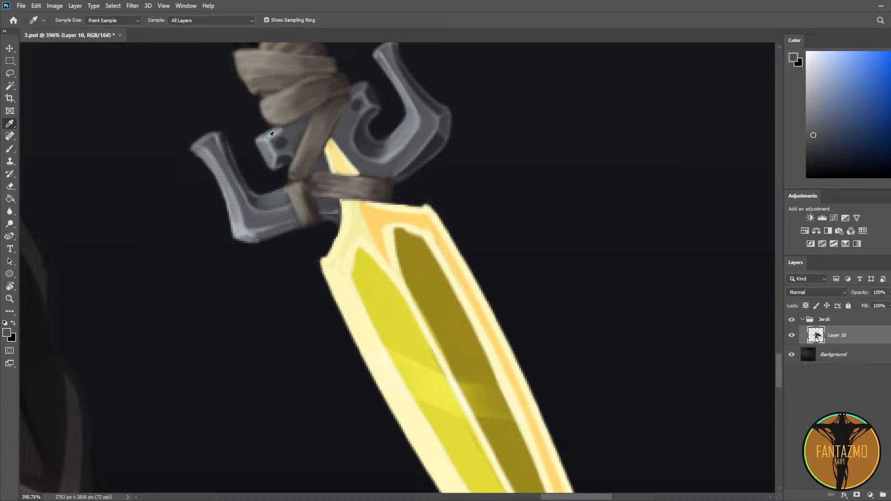
pyautogui.keyDown('alt'); pyautogui.click(284, 143); pyautogui.keyUp('alt')
pyautogui.click(357, 106)
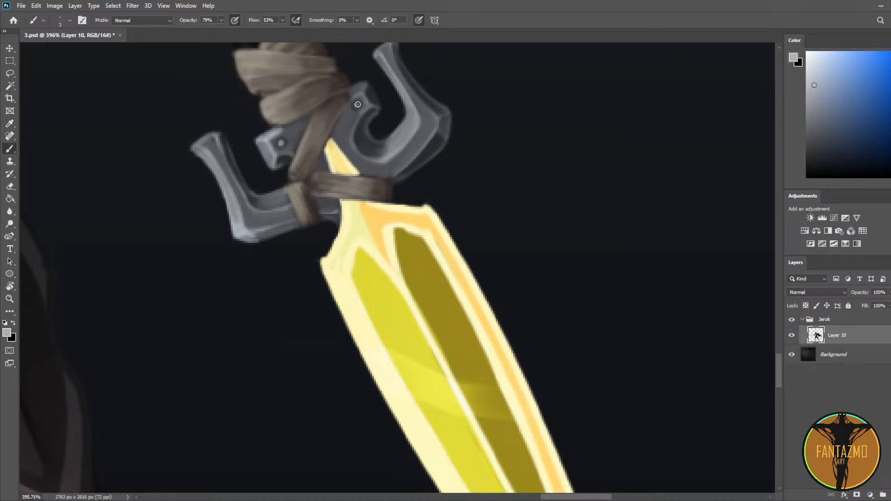
# Step: Flip the canvas horizontally back to its original orientation and save the document
pyautogui.scroll(-6, 354, 93)
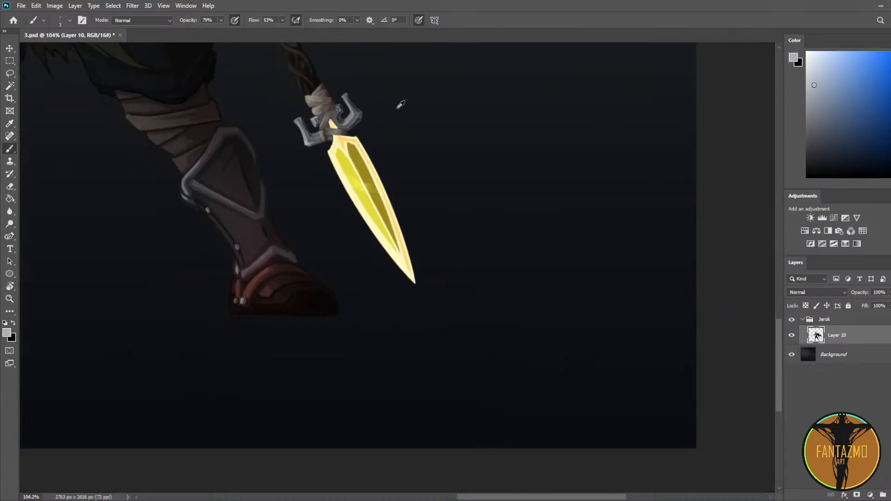
pyautogui.hotkey('ctrl', 'f')
pyautogui.moveTo(194, 128); pyautogui.dragTo(358, 158)
pyautogui.hotkey('ctrl', 's')
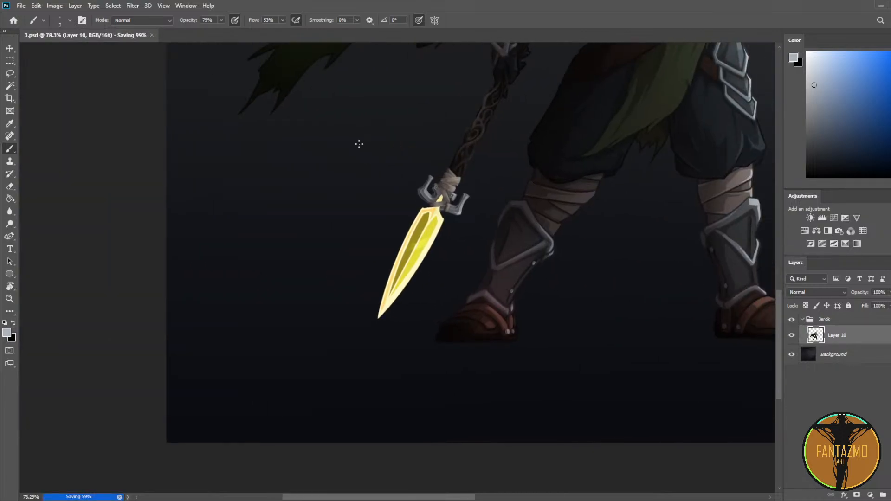
# Step: Create a new layer and paint a near-black crack on the first prong at the inner curve beside the central hook
pyautogui.scroll(4, 460, 129)
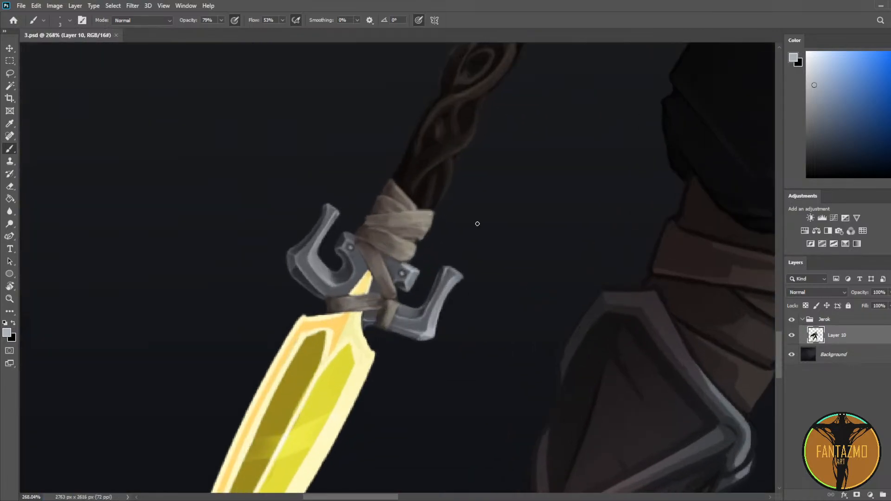
pyautogui.scroll(-1, 469, 213)
pyautogui.scroll(3, 478, 214)
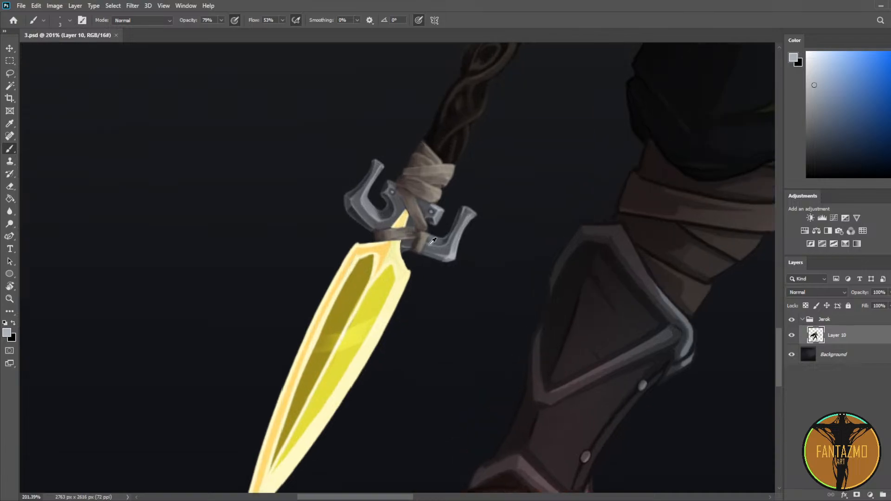
pyautogui.scroll(2, 376, 222)
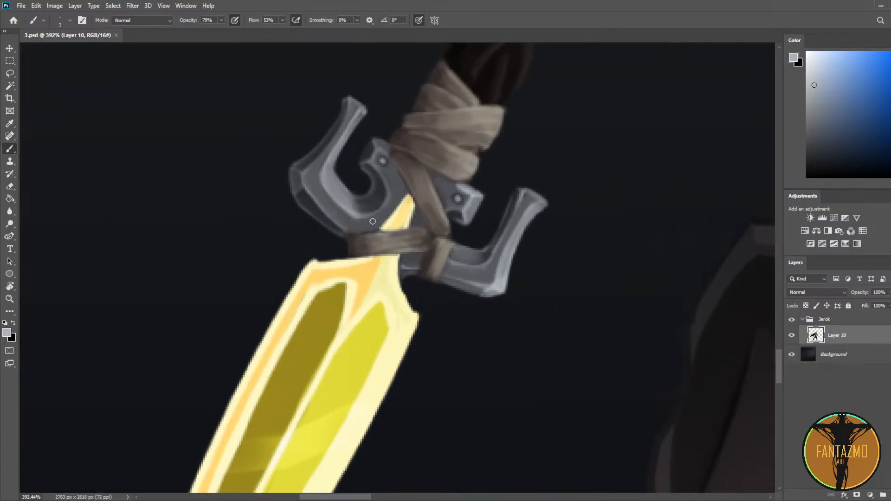
pyautogui.scroll(1, 409, 241)
pyautogui.scroll(-1, 612, 307)
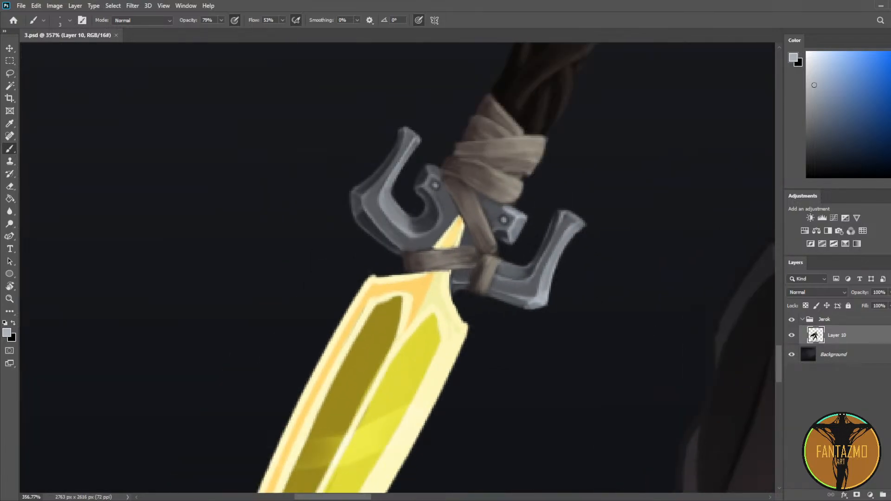
pyautogui.hotkey('ctrl', 'alt', 'shift', 'n')
pyautogui.press('i')
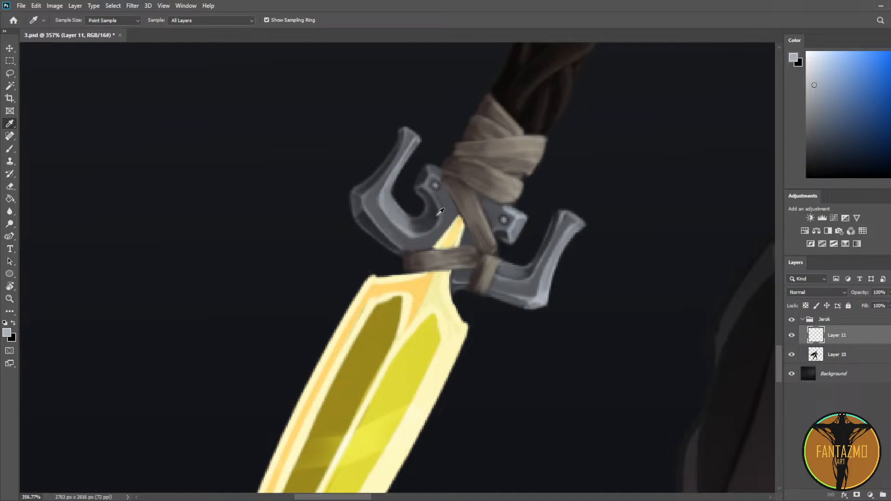
pyautogui.click(435, 212)
pyautogui.click(817, 161)
pyautogui.press('b')
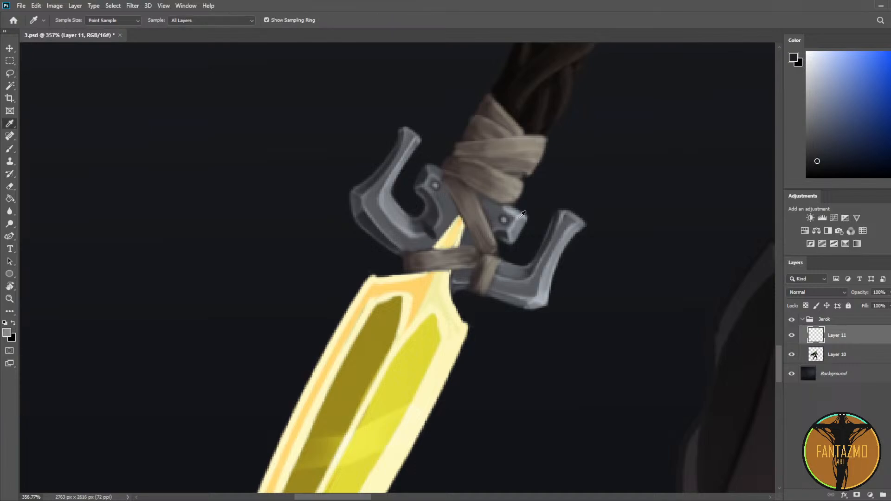
# Step: Refine the crack on the first prong with light grey edge highlights and sampled dark greys
pyautogui.keyDown('alt'); pyautogui.click(418, 237); pyautogui.keyUp('alt')
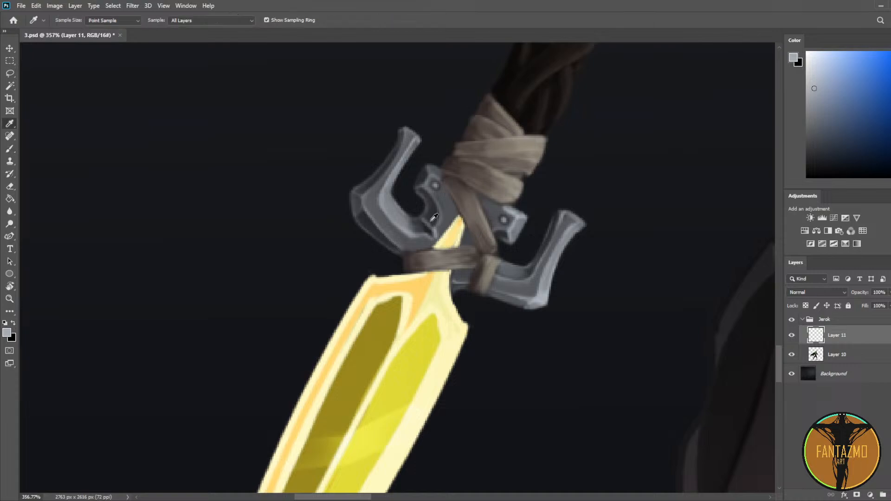
pyautogui.keyDown('alt'); pyautogui.click(430, 220); pyautogui.keyUp('alt')
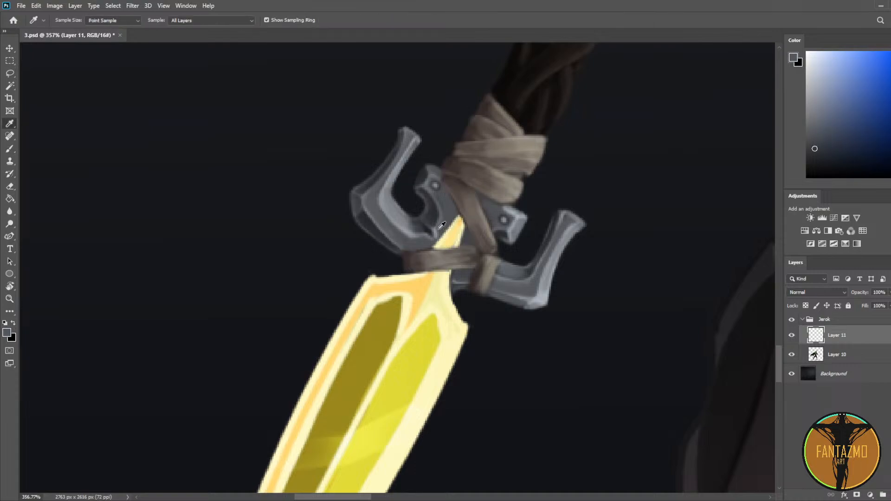
pyautogui.keyDown('alt'); pyautogui.click(431, 225); pyautogui.keyUp('alt')
# Step: Paint a dark crack at the bend of the second prong and edge it with sampled greys
pyautogui.scroll(-5, 434, 222)
pyautogui.scroll(4, 485, 152)
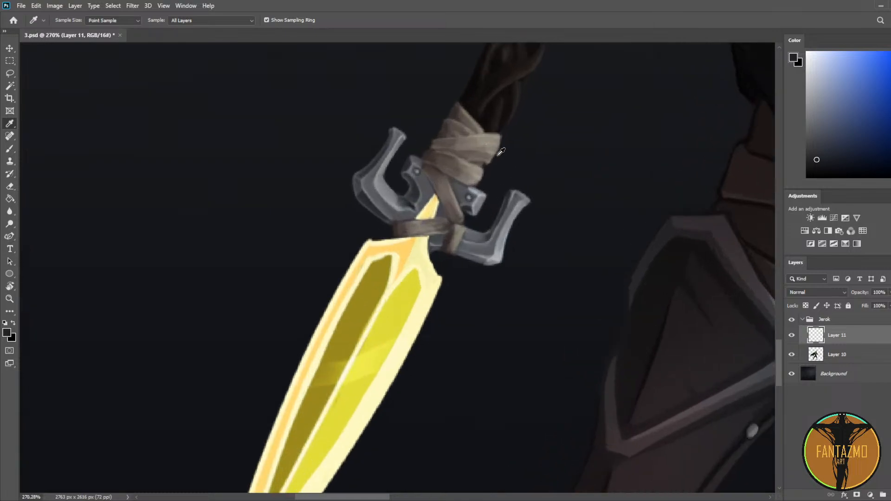
pyautogui.press('b')
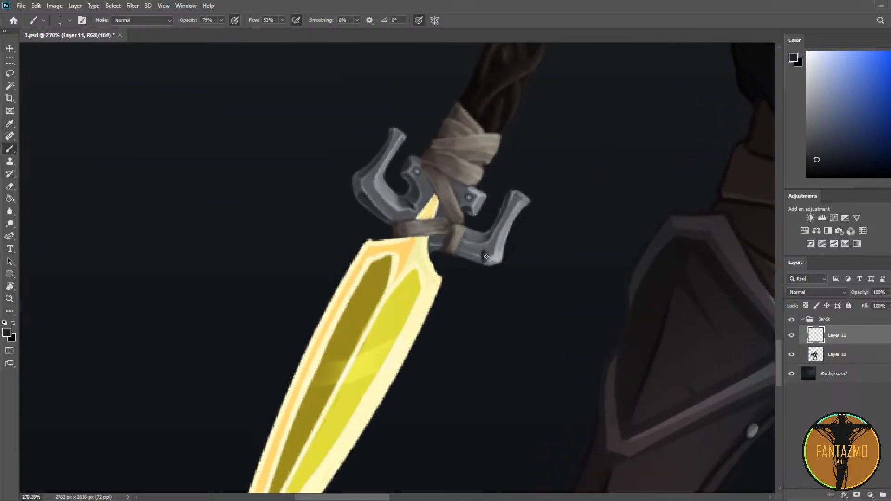
pyautogui.keyDown('alt'); pyautogui.click(485, 250); pyautogui.keyUp('alt')
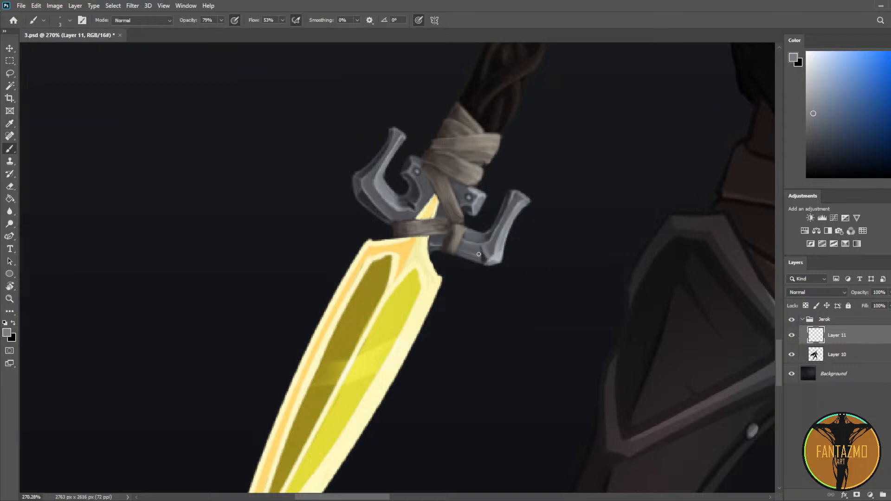
pyautogui.keyDown('alt'); pyautogui.click(484, 246); pyautogui.keyUp('alt')
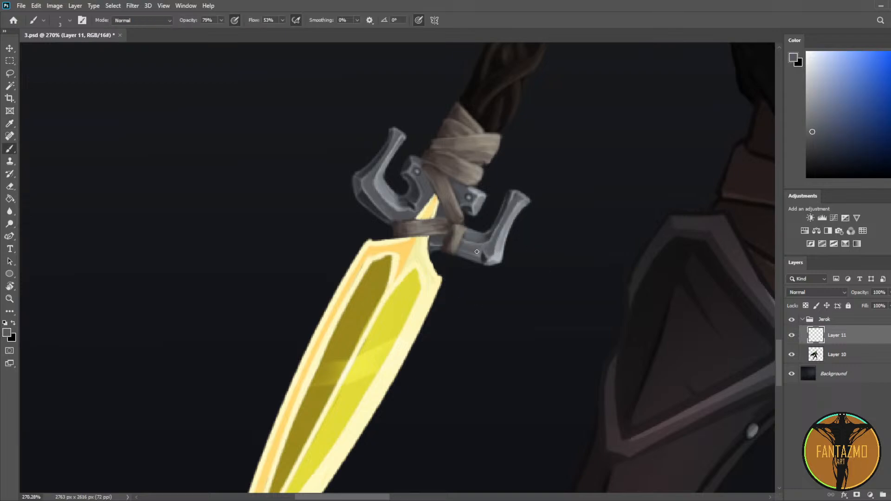
pyautogui.keyDown('alt'); pyautogui.click(483, 248); pyautogui.keyUp('alt')
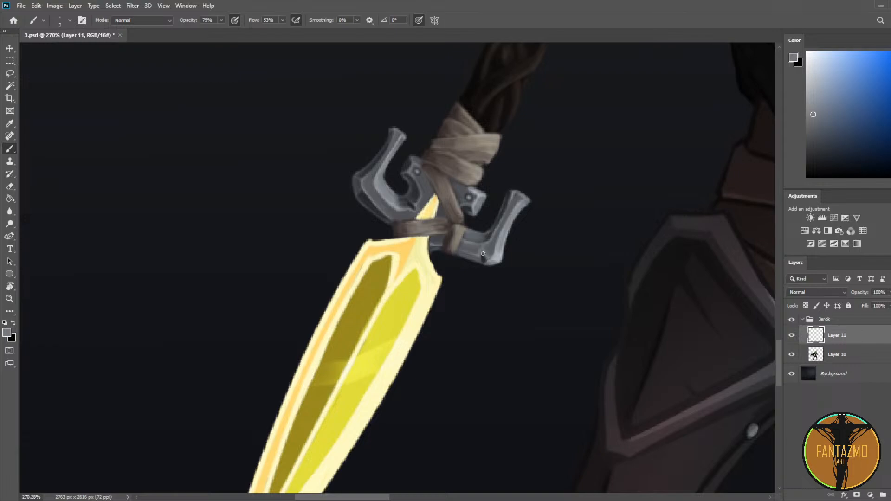
pyautogui.keyDown('alt'); pyautogui.click(471, 255); pyautogui.keyUp('alt')
pyautogui.keyDown('alt'); pyautogui.click(482, 247); pyautogui.keyUp('alt')
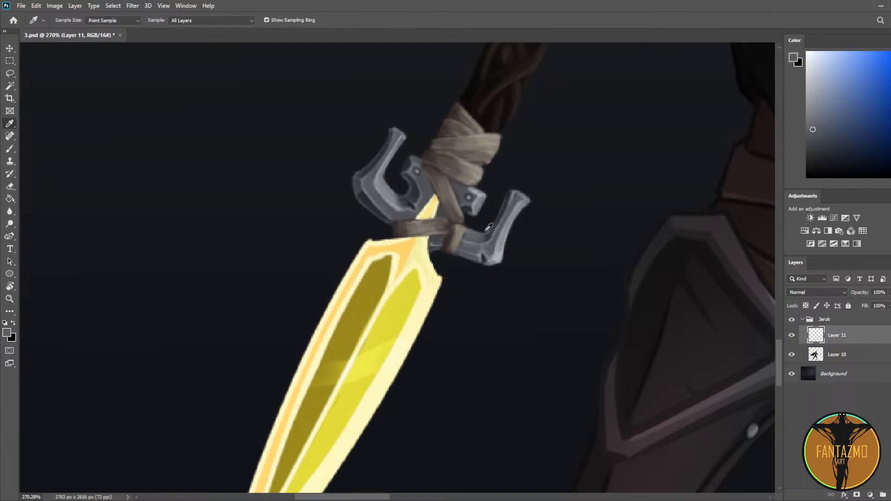
# Step: Merge the crack layer with the character layer, Layer 10
pyautogui.scroll(2, 471, 207)
pyautogui.press('e')
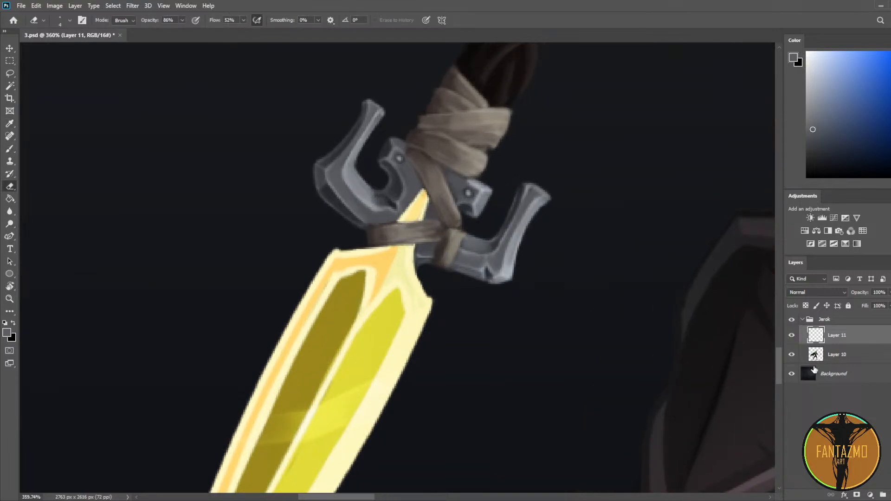
pyautogui.keyDown('ctrl'); pyautogui.click(854, 351); pyautogui.keyUp('ctrl')
pyautogui.hotkey('ctrl', 'e')
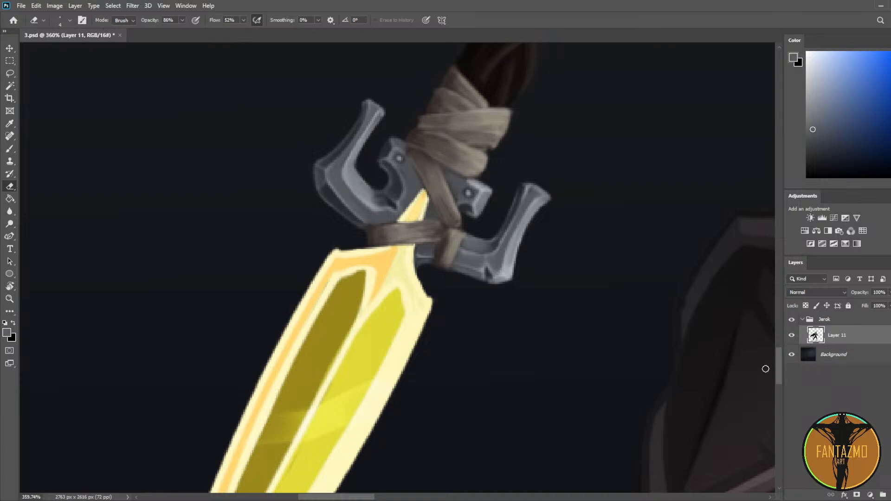
# Step: Deepen the crack at the bend of the second prong with a sampled dark grey and erase its opening along the lower edge
pyautogui.press('i')
pyautogui.click(488, 265)
pyautogui.press('b')
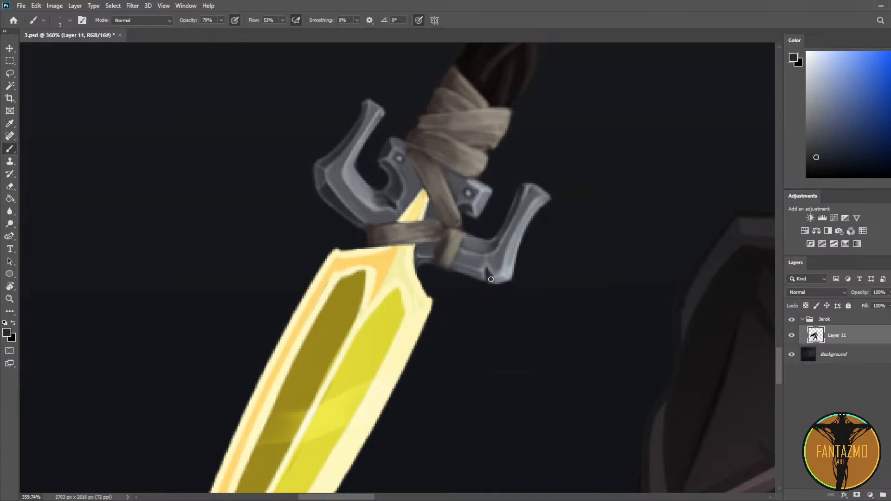
pyautogui.press('e')
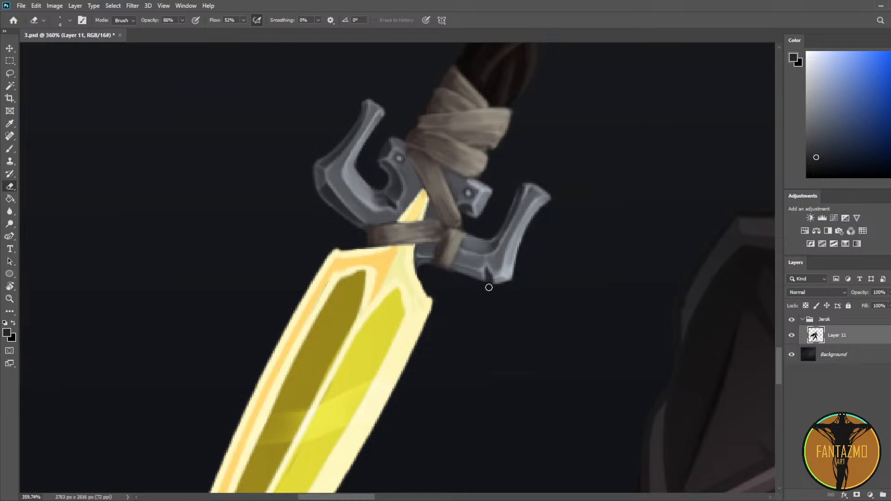
# Step: Edge the second prong's crack with sampled light and mid greys, trim its opening with the Eraser, and touch up the adjoining metal
pyautogui.press('i')
pyautogui.click(509, 273)
pyautogui.press('b')
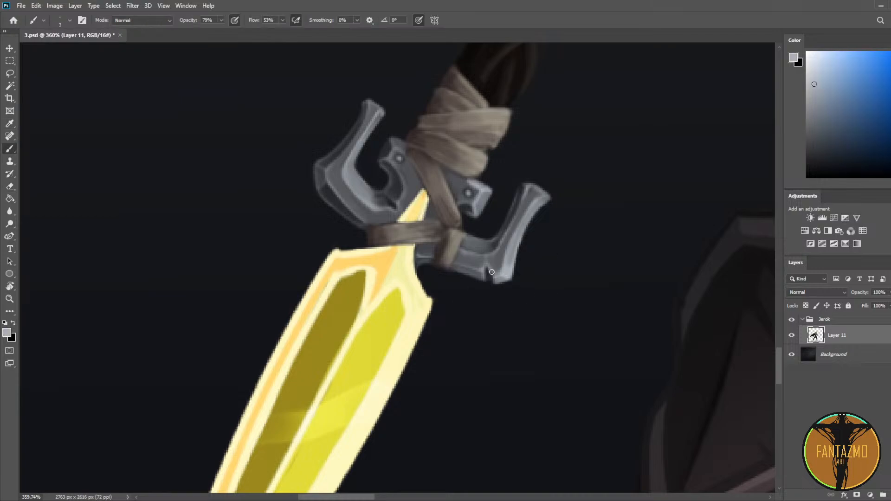
pyautogui.keyDown('alt'); pyautogui.click(488, 262); pyautogui.keyUp('alt')
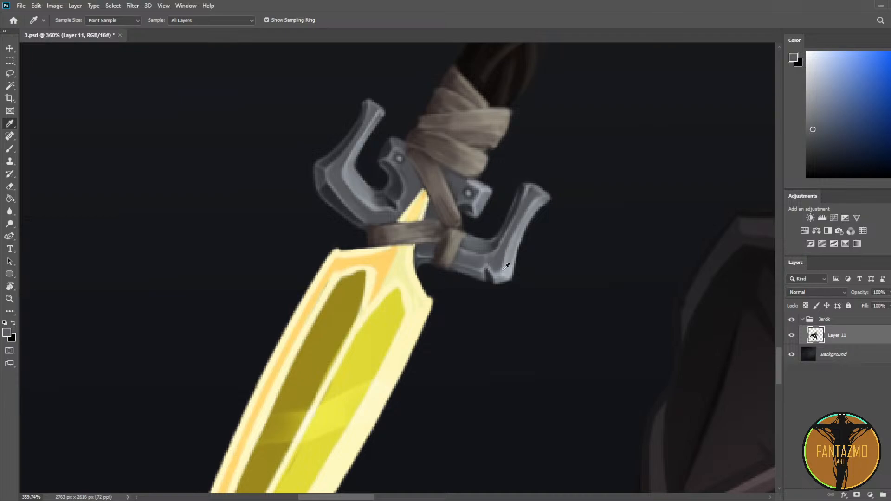
pyautogui.keyDown('alt'); pyautogui.click(503, 274); pyautogui.keyUp('alt')
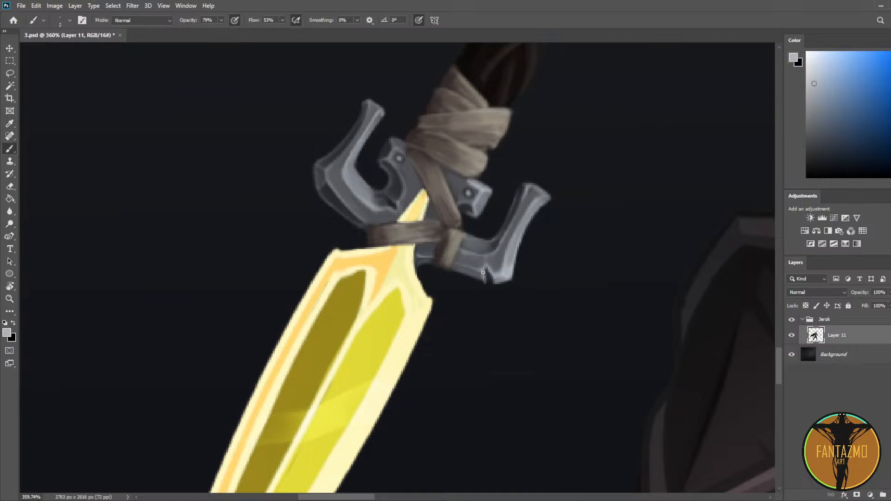
pyautogui.keyDown('alt'); pyautogui.click(486, 278); pyautogui.keyUp('alt')
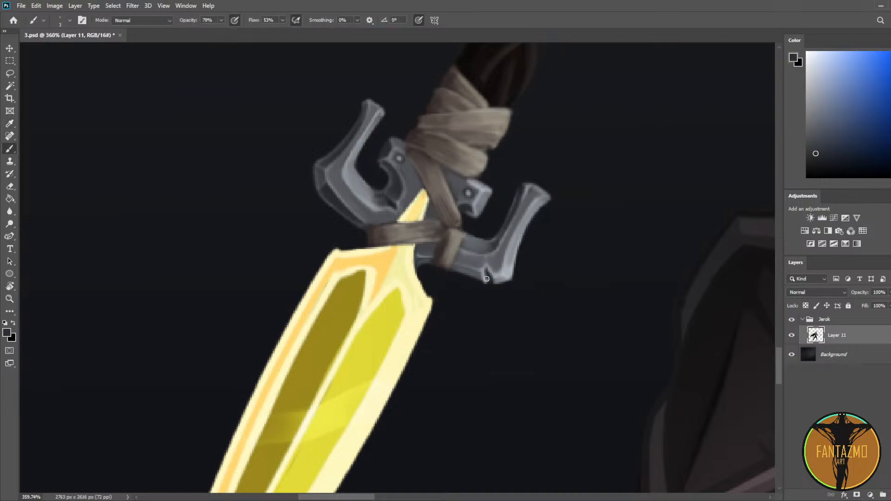
pyautogui.press('e')
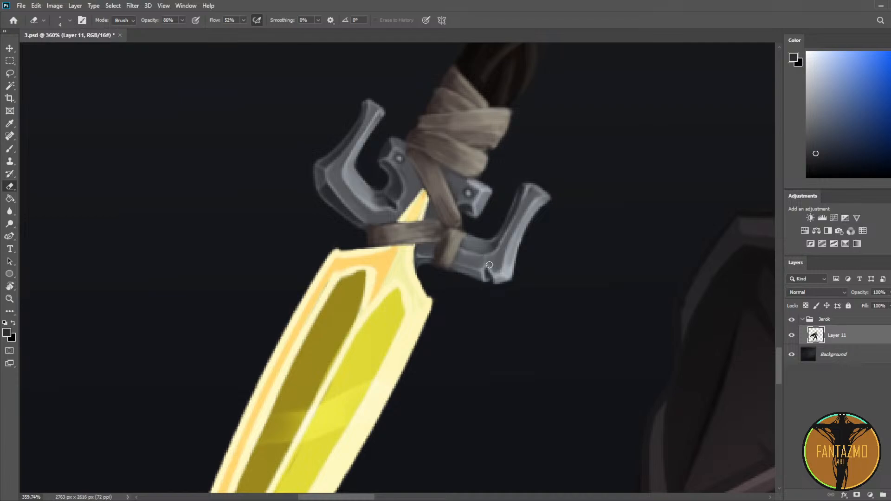
pyautogui.press('b')
pyautogui.keyDown('alt'); pyautogui.click(500, 272); pyautogui.keyUp('alt')
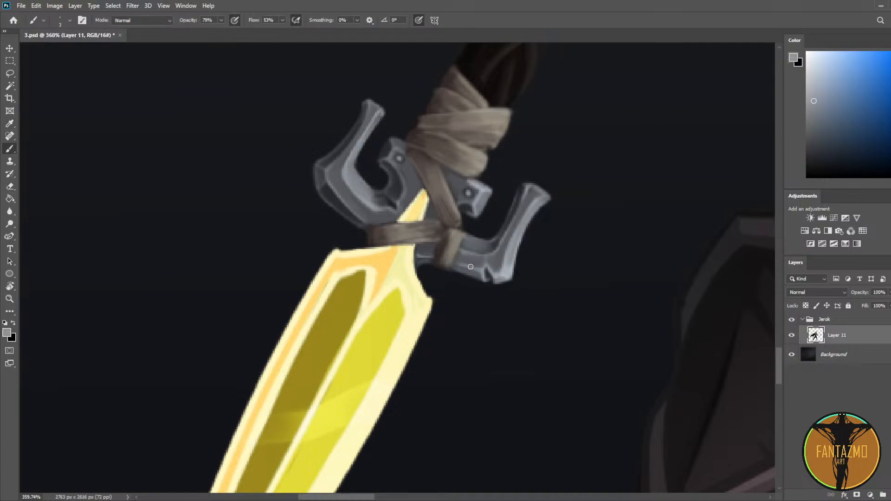
pyautogui.keyDown('alt'); pyautogui.click(469, 261); pyautogui.keyUp('alt')
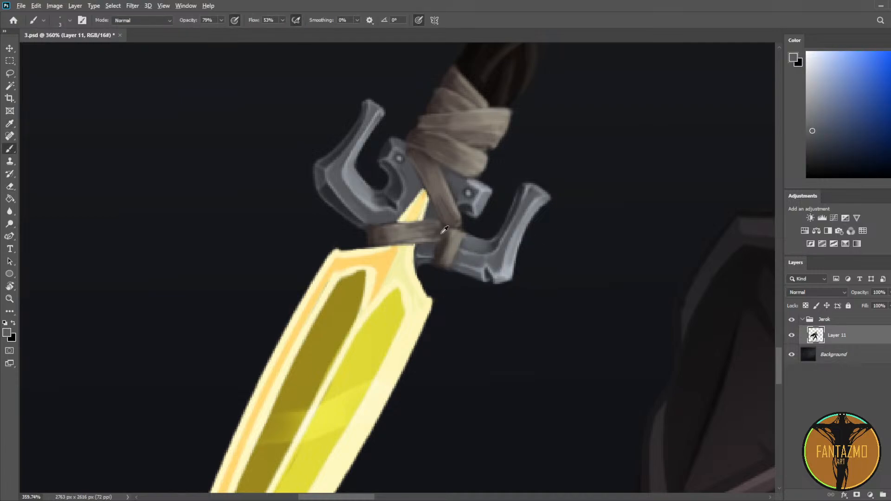
# Step: Save the illustration with the finished crossguard cracks to 3.psd
pyautogui.scroll(-10, 466, 252)
pyautogui.scroll(3, 467, 193)
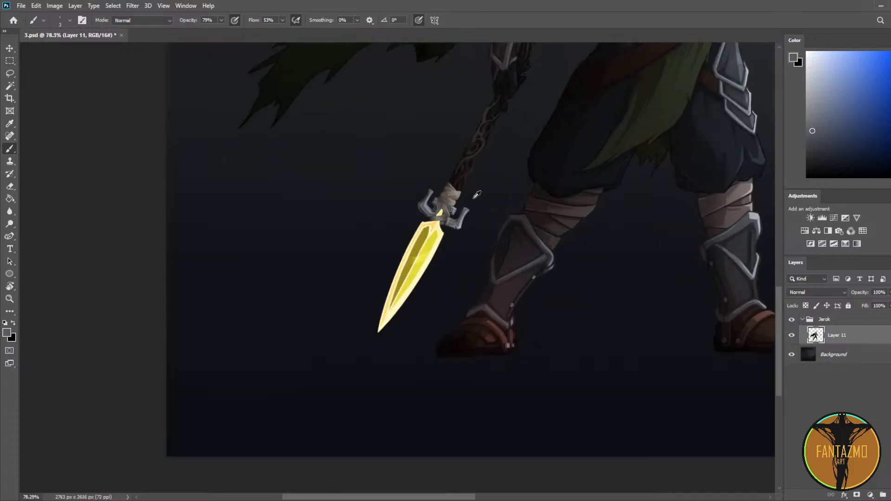
pyautogui.moveTo(490, 213); pyautogui.dragTo(425, 242)
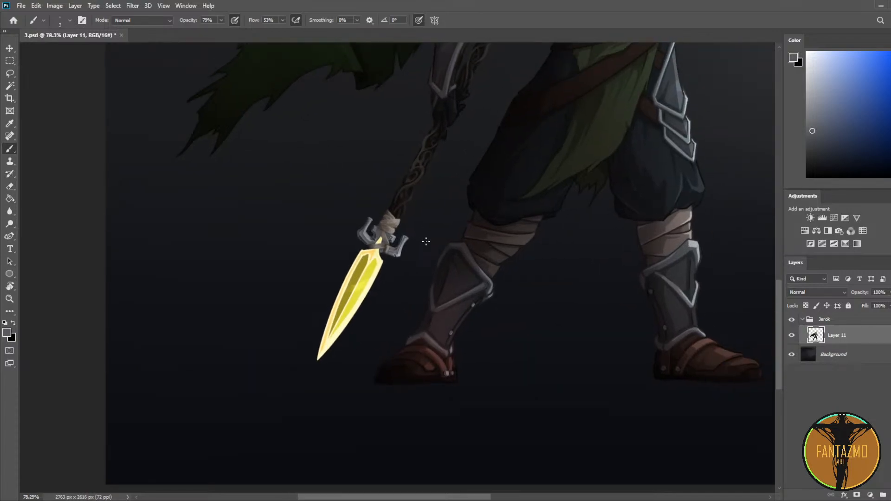
pyautogui.scroll(-4, 426, 242)
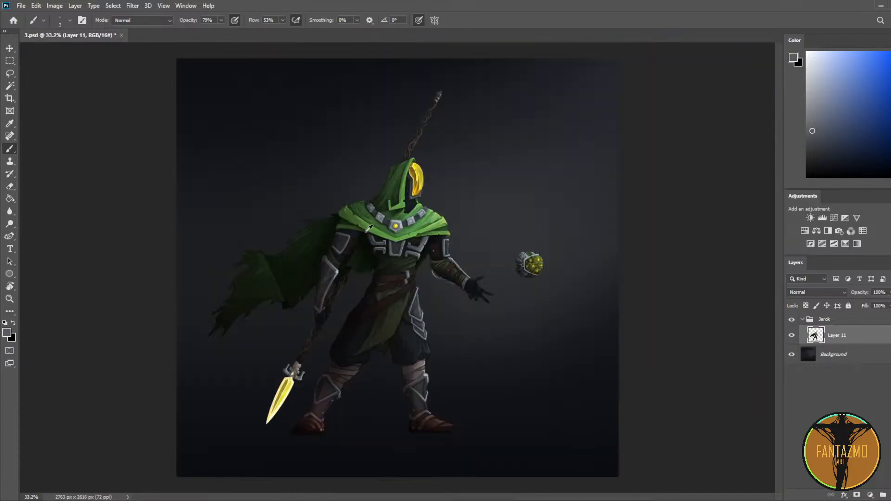
pyautogui.scroll(-1, 384, 231)
pyautogui.hotkey('ctrl', 's')
# Step: Examine the whole character in full-screen view, checking the spear against the figure and the floating orb
pyautogui.press('f')
pyautogui.press('f')
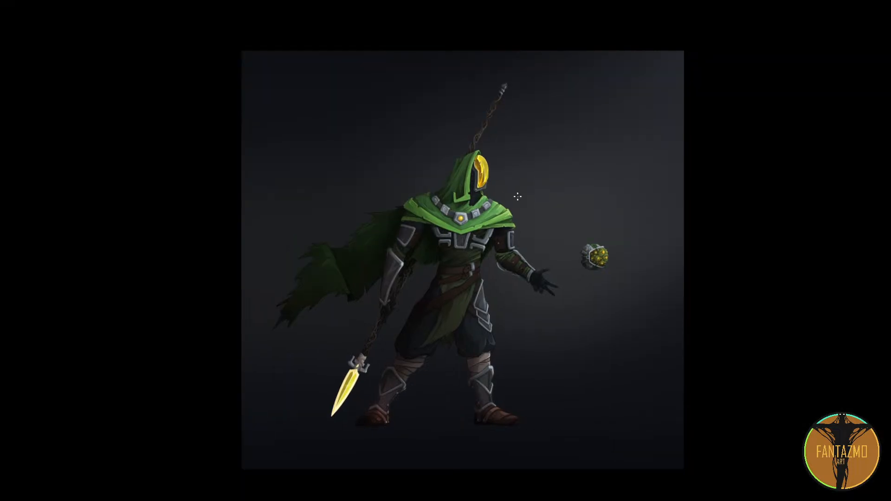
pyautogui.scroll(4, 516, 196)
pyautogui.moveTo(557, 221); pyautogui.dragTo(592, 168)
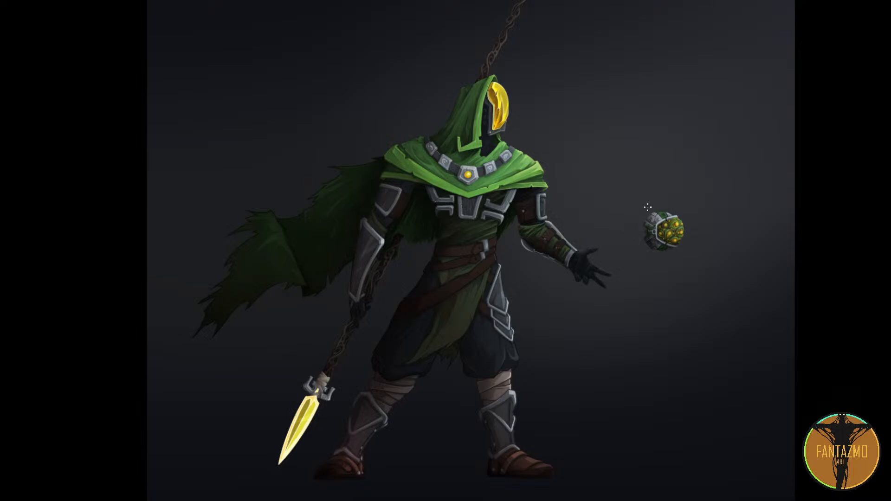
pyautogui.press('f')
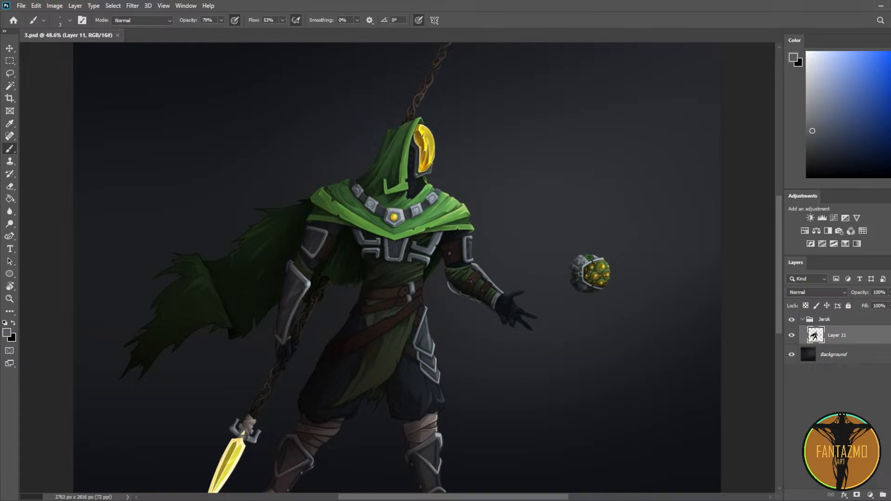
pyautogui.press('f')
pyautogui.press('f')
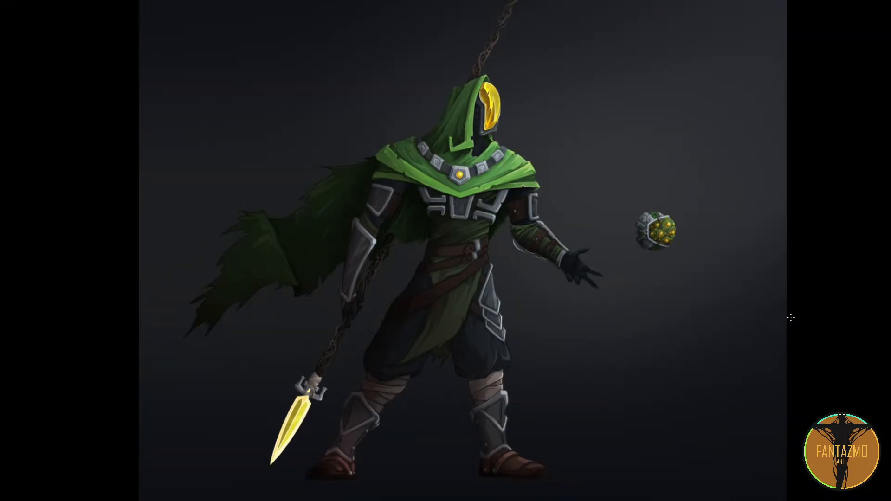
pyautogui.scroll(2, 496, 237)
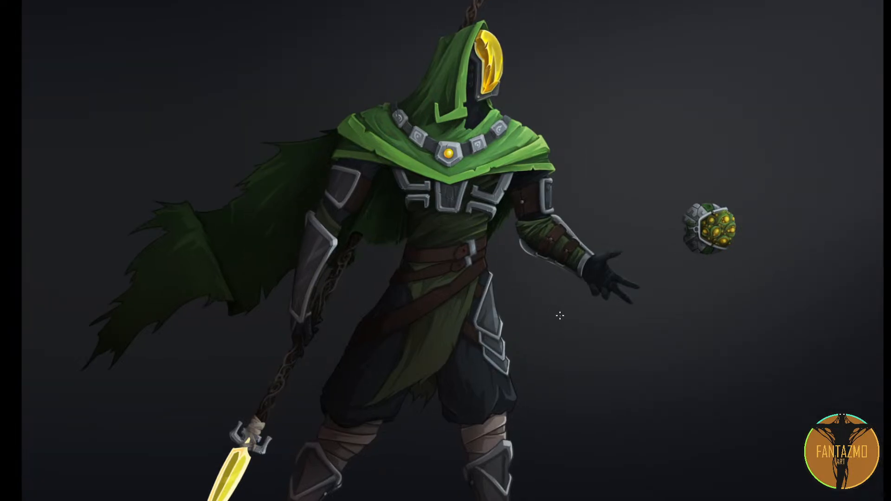
pyautogui.scroll(-1, 581, 297)
pyautogui.scroll(-1, 584, 291)
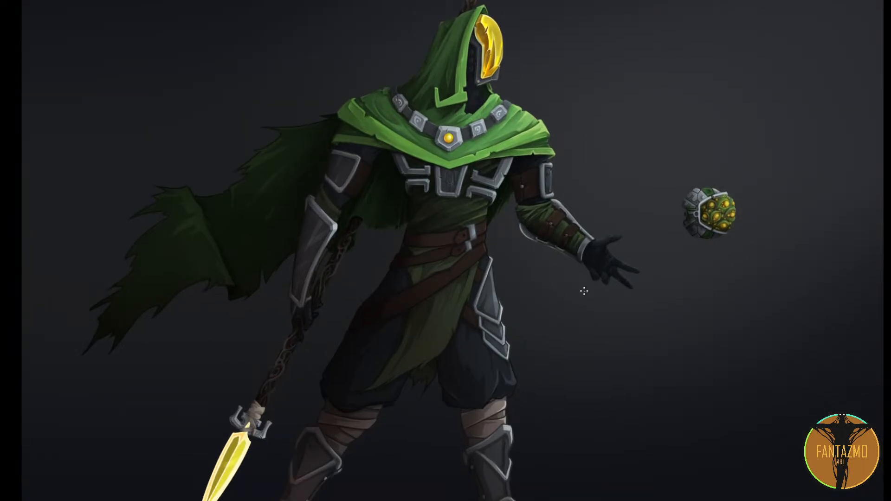
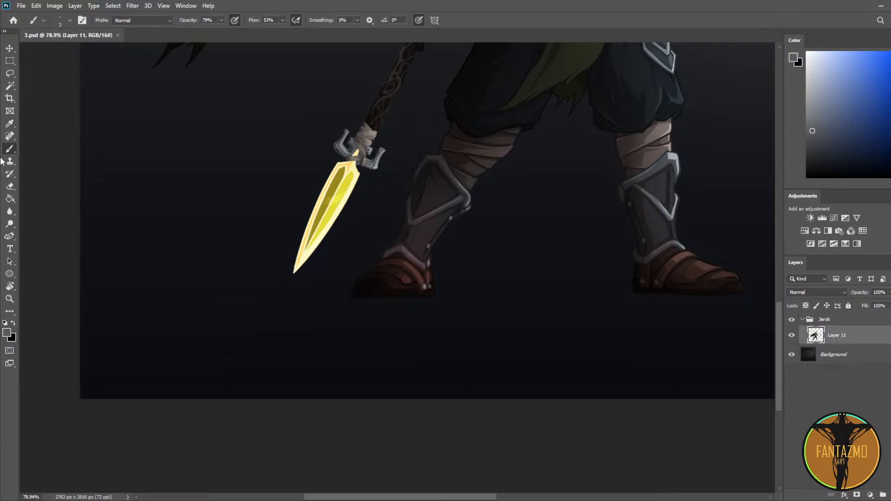
# Step: Hide the Background layer to inspect the character's outlines around the spear, legs and cape, and show the background again
pyautogui.scroll(3, 353, 160)
pyautogui.scroll(-5, 368, 158)
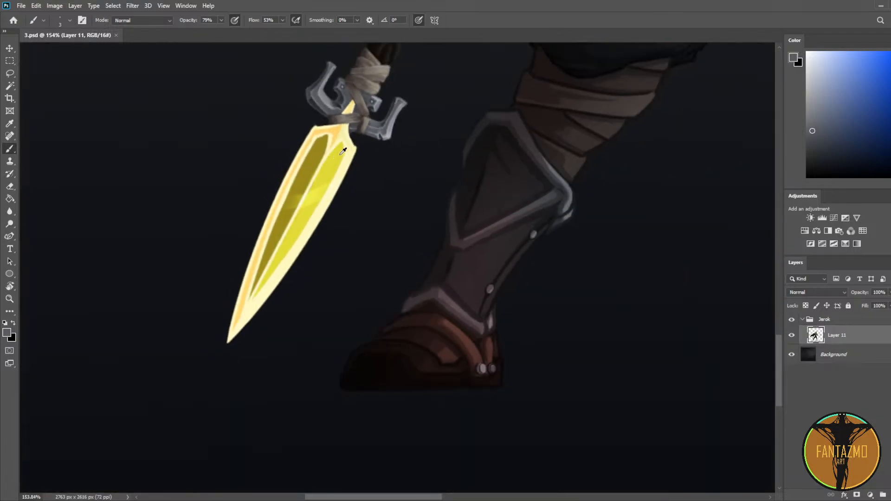
pyautogui.moveTo(513, 155); pyautogui.dragTo(473, 329)
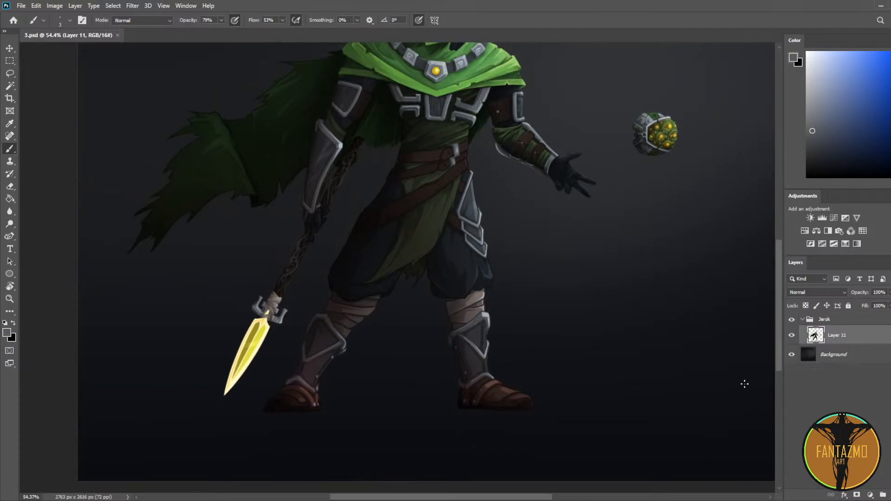
pyautogui.click(791, 355)
pyautogui.scroll(5, 266, 296)
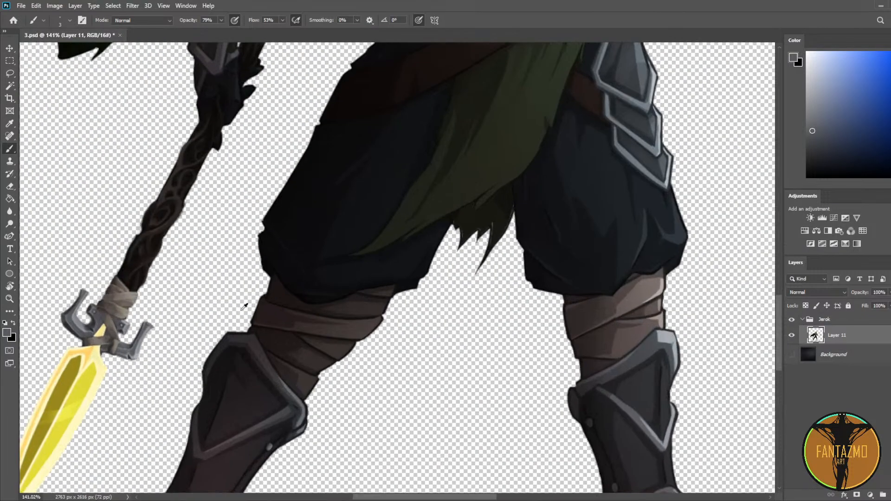
pyautogui.scroll(3, 266, 296)
pyautogui.moveTo(291, 285); pyautogui.dragTo(498, 251)
pyautogui.scroll(-6, 497, 242)
pyautogui.moveTo(513, 149); pyautogui.dragTo(386, 442)
pyautogui.moveTo(569, 233); pyautogui.dragTo(557, 51)
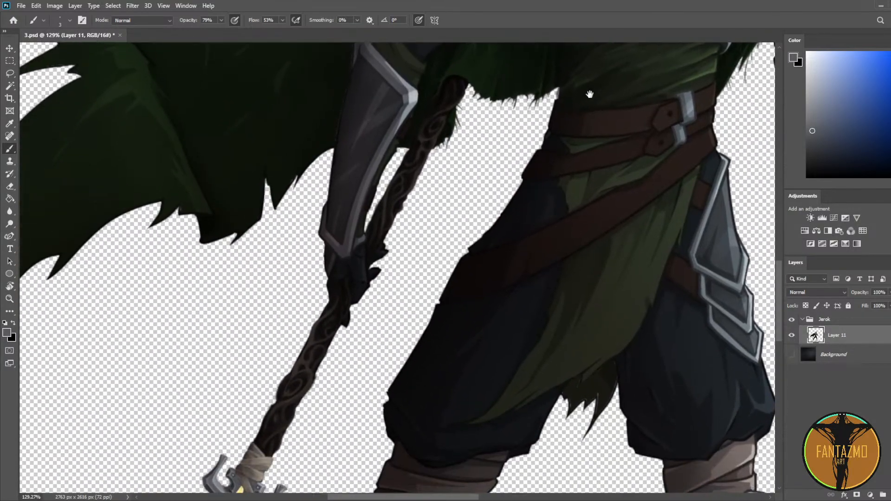
pyautogui.click(791, 354)
pyautogui.moveTo(503, 302); pyautogui.dragTo(543, 122)
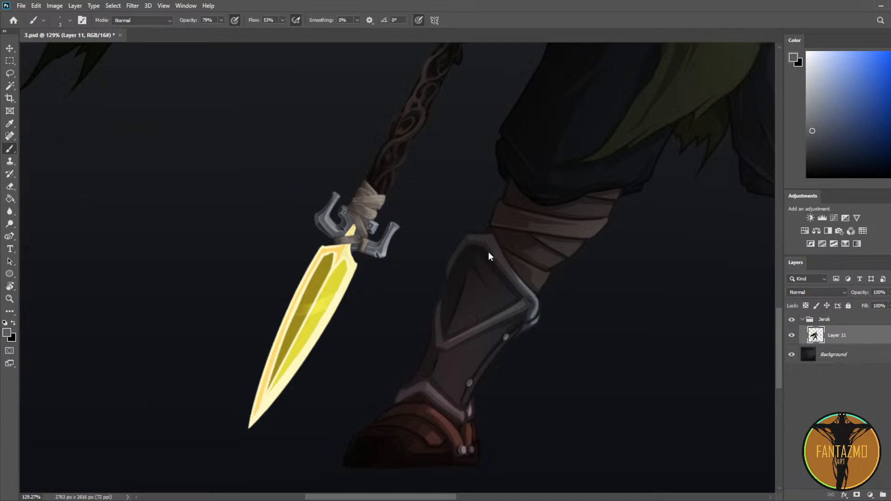
# Step: Save the illustration as 2.psd
pyautogui.hotkey('ctrl', 's')
pyautogui.click(482, 248)
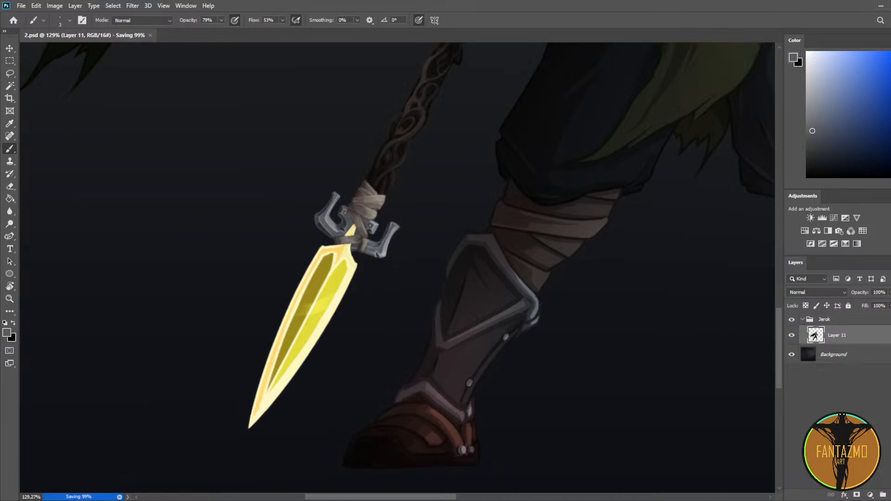
pyautogui.hotkey('ctrl', 'shift', 'alt', 'n')
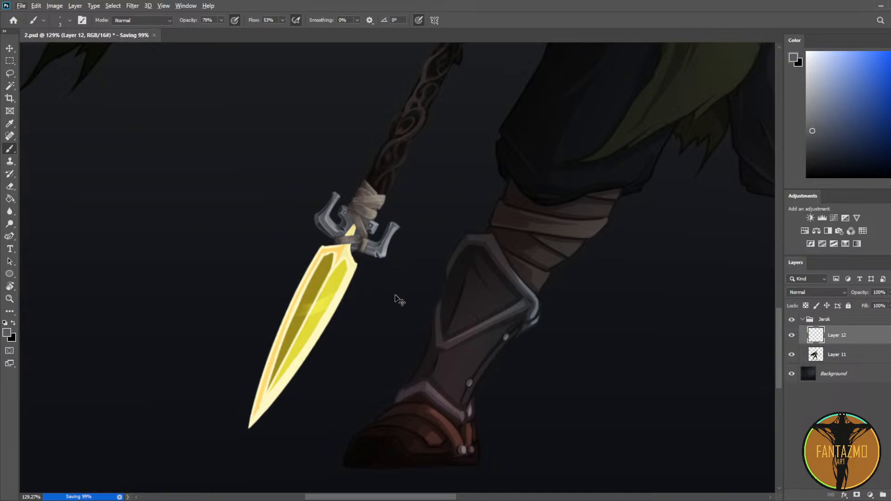
pyautogui.hotkey('ctrl', 'z')
# Step: Widen the orange-yellow band along the blade's left border down to the tip, using the sampled band colour and a larger brush
pyautogui.moveTo(303, 290); pyautogui.dragTo(325, 282)
pyautogui.moveTo(325, 281); pyautogui.dragTo(402, 201)
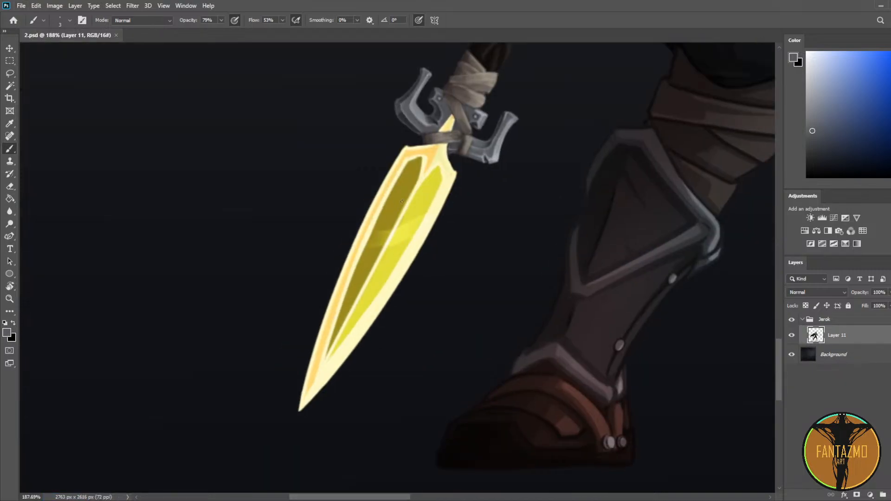
pyautogui.moveTo(284, 132); pyautogui.dragTo(338, 116)
pyautogui.press('i')
pyautogui.click(372, 129)
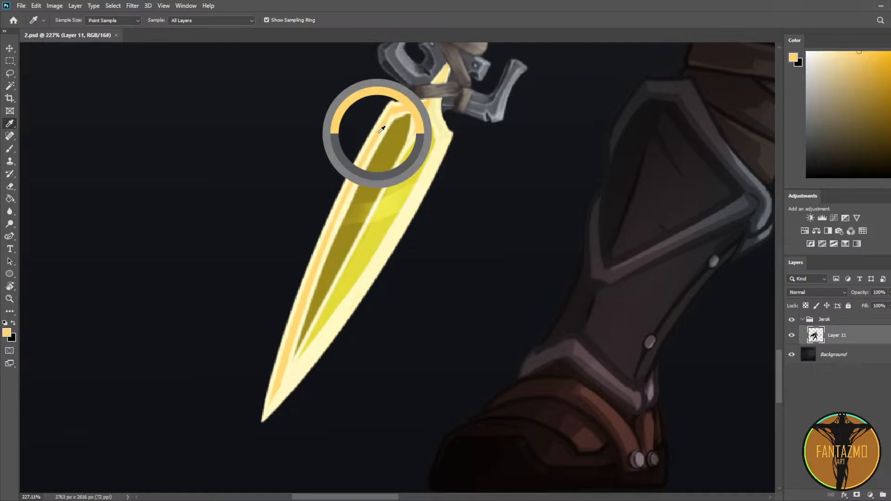
pyautogui.press('b')
pyautogui.press(']')
pyautogui.press(']')
pyautogui.press(']')
pyautogui.moveTo(390, 112); pyautogui.dragTo(352, 170)
pyautogui.moveTo(375, 138); pyautogui.dragTo(349, 197)
pyautogui.hotkey('ctrl', 'z')
pyautogui.moveTo(385, 122)
pyautogui.mouseDown()
pyautogui.moveTo(352, 171)
pyautogui.moveTo(361, 157)
pyautogui.moveTo(314, 270)
pyautogui.mouseUp()
pyautogui.moveTo(328, 227); pyautogui.dragTo(276, 379)
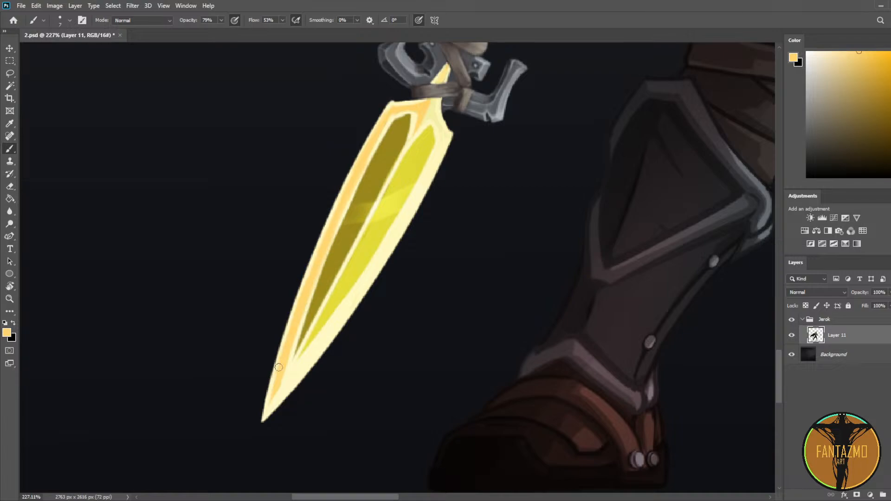
# Step: Shade the lower part of the blade's right border toward the tip with a sampled light orange-yellow
pyautogui.press('i')
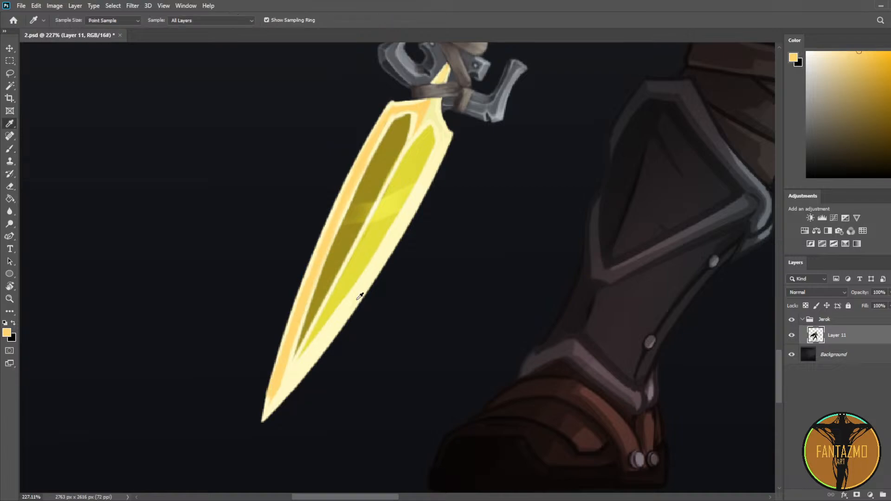
pyautogui.click(357, 299)
pyautogui.press('b')
pyautogui.moveTo(343, 319)
pyautogui.mouseDown()
pyautogui.moveTo(383, 258)
pyautogui.moveTo(273, 406)
pyautogui.mouseUp()
pyautogui.keyDown('alt'); pyautogui.click(350, 310); pyautogui.keyUp('alt')
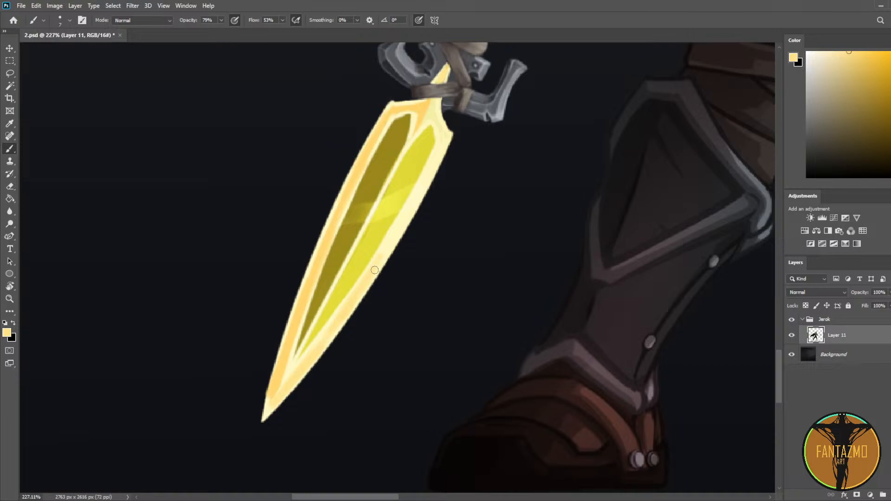
pyautogui.scroll(-2, 384, 199)
pyautogui.press('e')
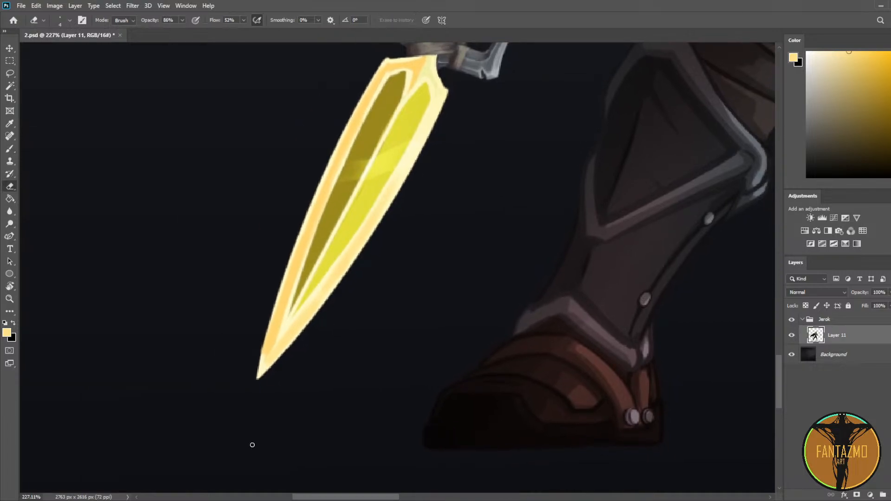
pyautogui.press('b')
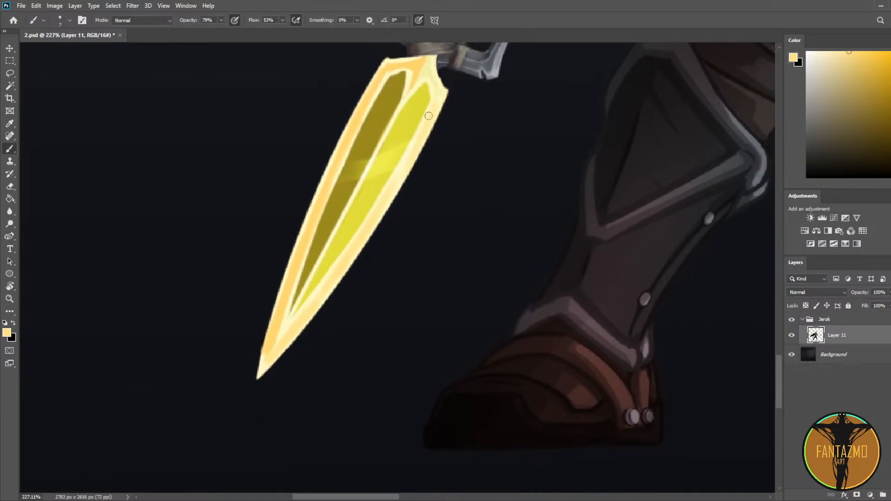
# Step: Retouch the golden blade's rim near the guard with a light orange sampled from the blade
pyautogui.moveTo(405, 170); pyautogui.dragTo(433, 111)
pyautogui.moveTo(465, 98); pyautogui.dragTo(459, 191)
pyautogui.keyDown('alt'); pyautogui.click(426, 174); pyautogui.keyUp('alt')
pyautogui.moveTo(386, 154); pyautogui.dragTo(409, 154)
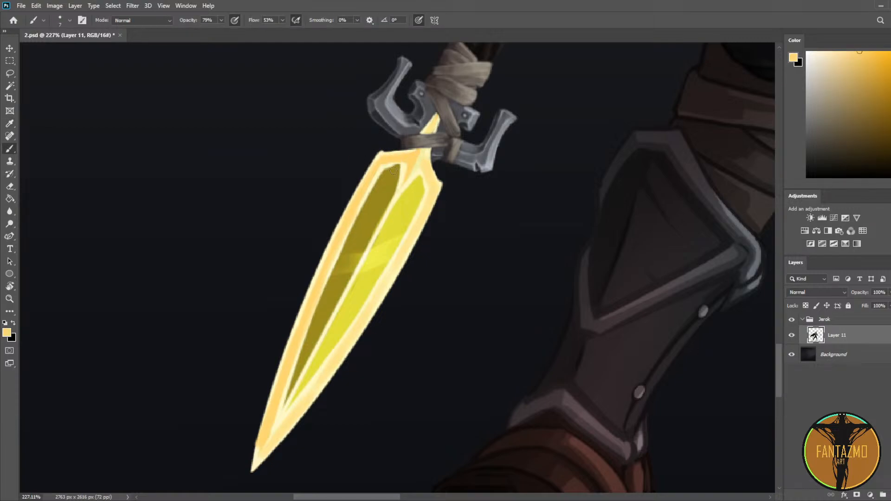
# Step: Flip the canvas horizontally and save the document
pyautogui.scroll(-6, 394, 170)
pyautogui.moveTo(553, 169); pyautogui.dragTo(253, 152)
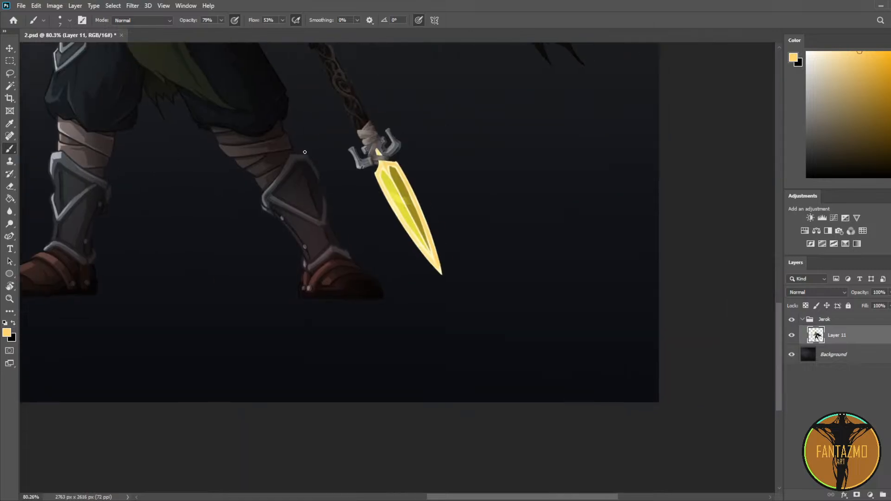
pyautogui.scroll(5, 360, 162)
pyautogui.hotkey('ctrl', 's')
# Step: Sample the blade's pale yellow and paint it over the base of the blade just below the guard
pyautogui.press('alt')
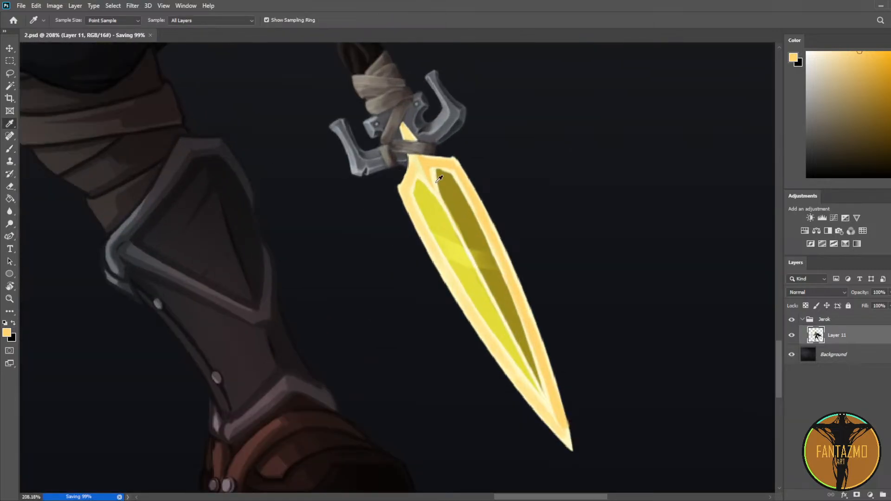
pyautogui.keyDown('alt'); pyautogui.click(437, 181); pyautogui.keyUp('alt')
pyautogui.moveTo(418, 161)
pyautogui.mouseDown()
pyautogui.moveTo(432, 184)
pyautogui.moveTo(430, 177)
pyautogui.mouseUp()
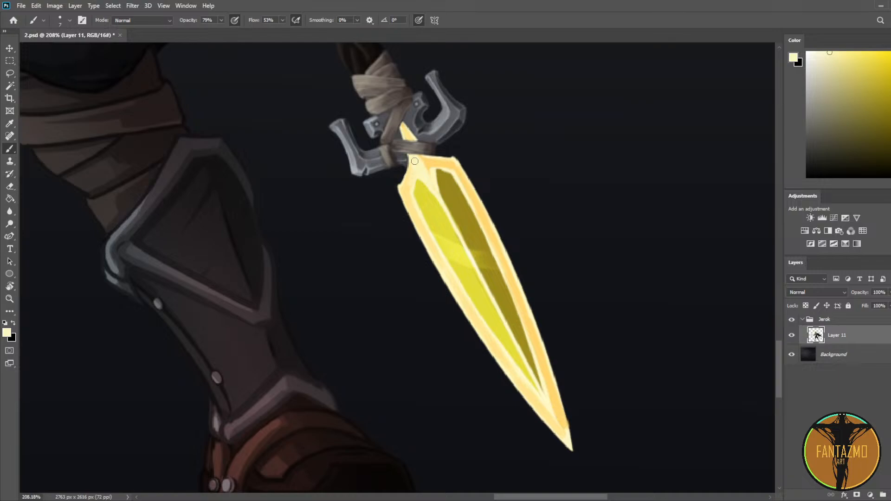
# Step: Paint over the lighter diagonal band on the blade's bright face with its sampled yellow for an even fill
pyautogui.press('alt')
pyautogui.keyDown('alt'); pyautogui.click(435, 176); pyautogui.keyUp('alt')
pyautogui.keyDown('alt'); pyautogui.click(419, 194); pyautogui.keyUp('alt')
pyautogui.keyDown('alt'); pyautogui.click(424, 207); pyautogui.keyUp('alt')
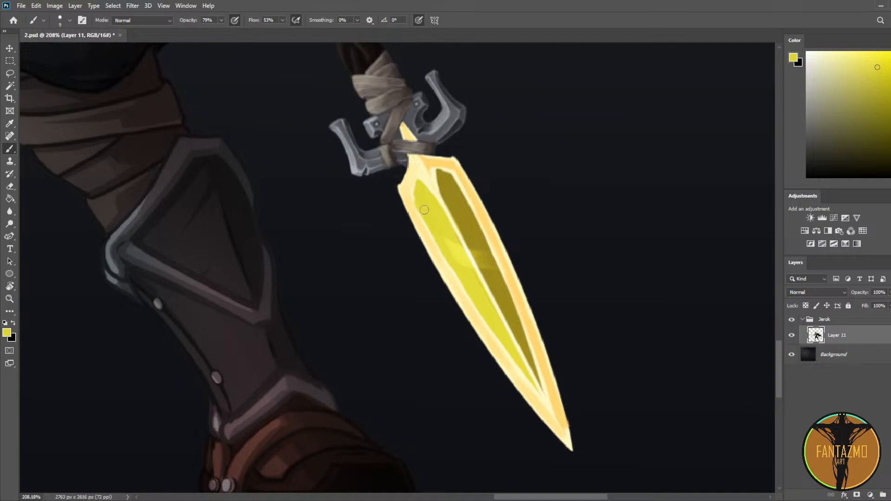
pyautogui.moveTo(446, 234)
pyautogui.mouseDown()
pyautogui.moveTo(484, 299)
pyautogui.moveTo(450, 258)
pyautogui.moveTo(473, 300)
pyautogui.moveTo(377, 236)
pyautogui.mouseUp()
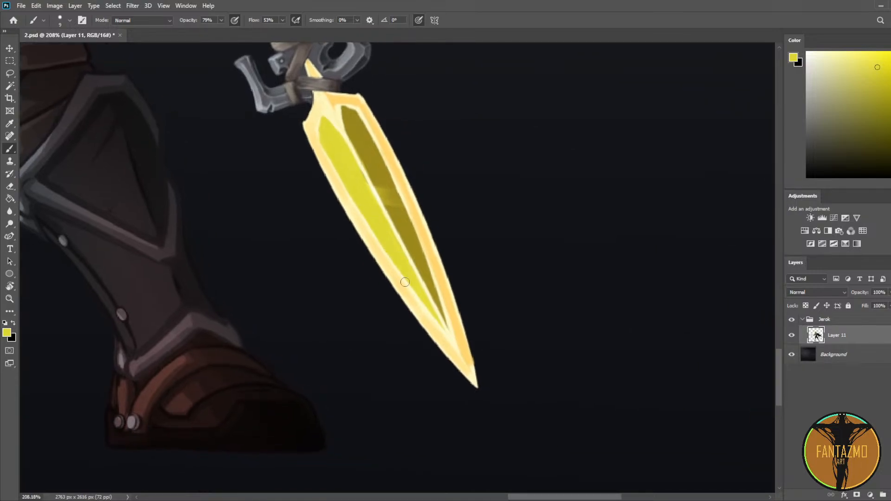
# Step: With a smaller brush, draw a pale cream facet line across the bright face near the blade's base
pyautogui.press('[')
pyautogui.press('[')
pyautogui.keyDown('alt'); pyautogui.click(321, 132); pyautogui.keyUp('alt')
pyautogui.moveTo(317, 135); pyautogui.dragTo(351, 140)
pyautogui.hotkey('ctrl', 'z')
pyautogui.keyDown('alt'); pyautogui.click(321, 132); pyautogui.keyUp('alt')
pyautogui.keyDown('alt'); pyautogui.click(329, 130); pyautogui.keyUp('alt')
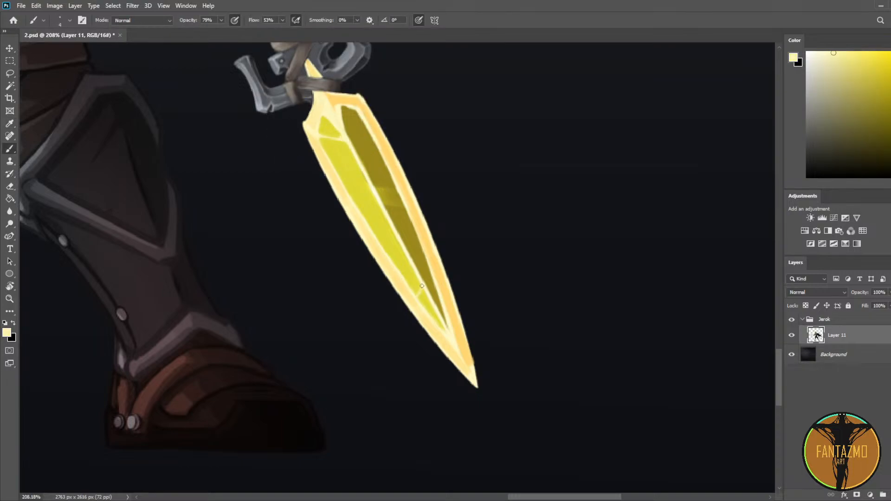
# Step: Draw pale facet lines branching from the center ridge across both inner faces near the blade's tip
pyautogui.moveTo(433, 289); pyautogui.dragTo(435, 290)
pyautogui.click(822, 53)
pyautogui.keyDown('alt'); pyautogui.click(424, 286); pyautogui.keyUp('alt')
pyautogui.moveTo(422, 291)
pyautogui.mouseDown()
pyautogui.moveTo(445, 323)
pyautogui.moveTo(436, 294)
pyautogui.mouseUp()
pyautogui.hotkey('ctrl', 'z')
pyautogui.keyDown('alt'); pyautogui.click(430, 280); pyautogui.keyUp('alt')
pyautogui.keyDown('alt'); pyautogui.click(435, 297); pyautogui.keyUp('alt')
# Step: Even out the dark olive face with its sampled color and add a pale facet line near the blade's base
pyautogui.keyDown('alt'); pyautogui.click(362, 156); pyautogui.keyUp('alt')
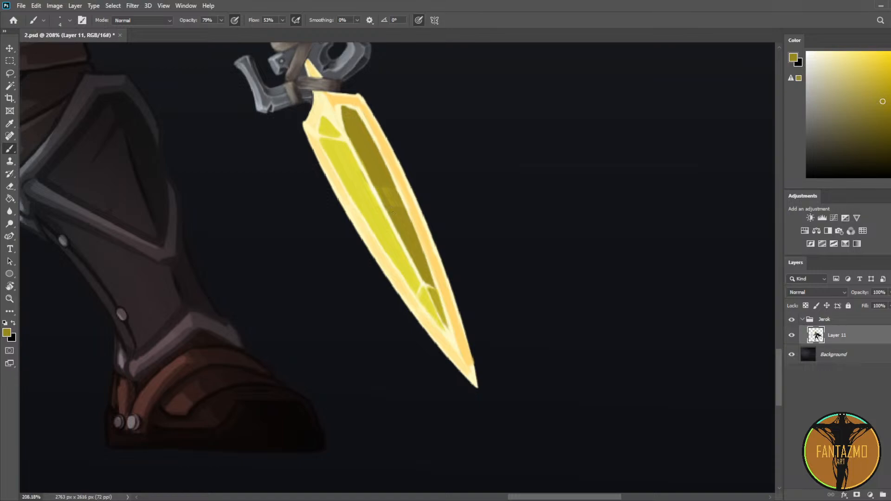
pyautogui.moveTo(357, 148)
pyautogui.mouseDown()
pyautogui.moveTo(364, 158)
pyautogui.moveTo(357, 111)
pyautogui.mouseUp()
pyautogui.keyDown('alt'); pyautogui.click(349, 134); pyautogui.keyUp('alt')
# Step: Fill the small triangular facet at the base end of the bright face with a lighter yellow
pyautogui.keyDown('alt'); pyautogui.click(331, 130); pyautogui.keyUp('alt')
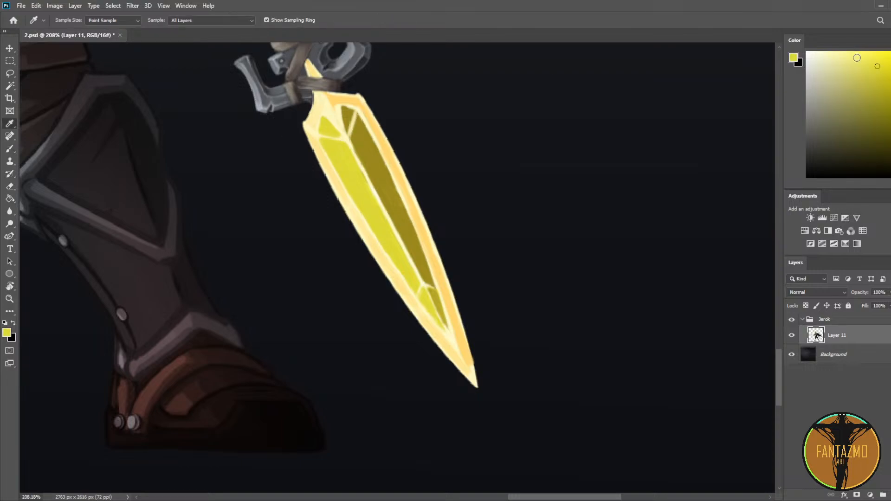
pyautogui.moveTo(321, 127); pyautogui.dragTo(325, 123)
pyautogui.press('[')
pyautogui.press('[')
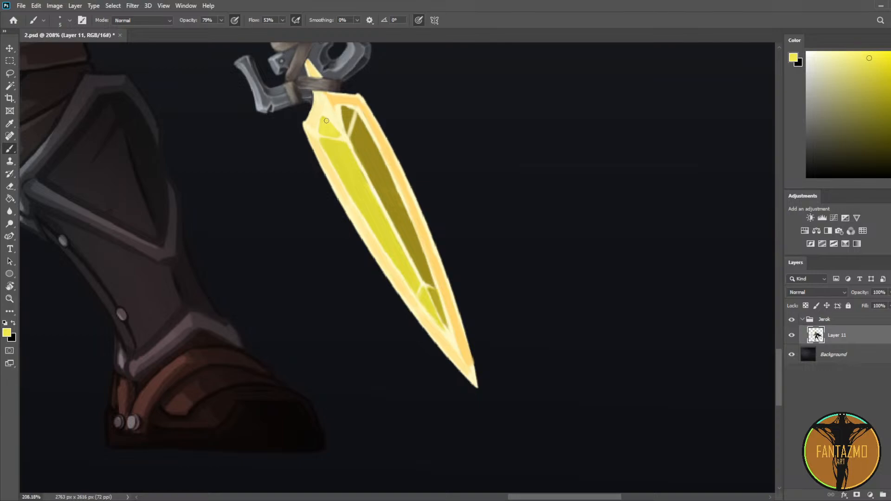
# Step: Blend sampled orange and pale cream tones on the blade's base between the two upper facets
pyautogui.keyDown('alt'); pyautogui.click(330, 97); pyautogui.keyUp('alt')
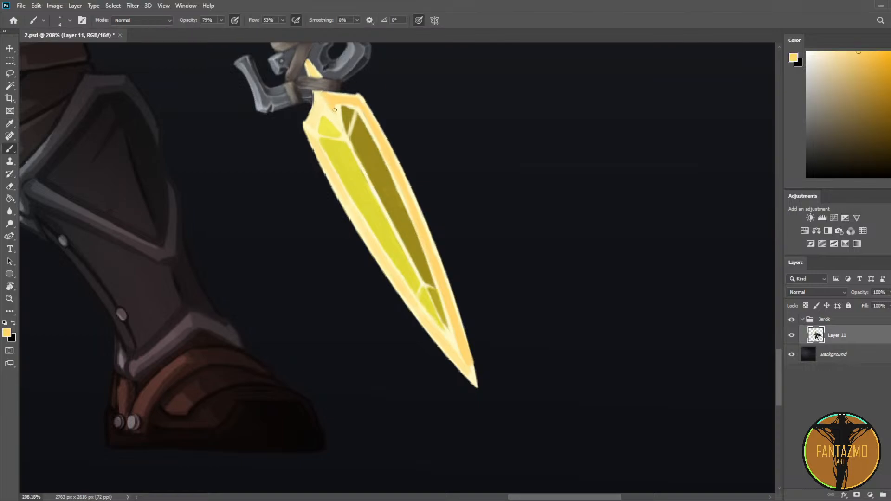
pyautogui.keyDown('alt'); pyautogui.click(336, 113); pyautogui.keyUp('alt')
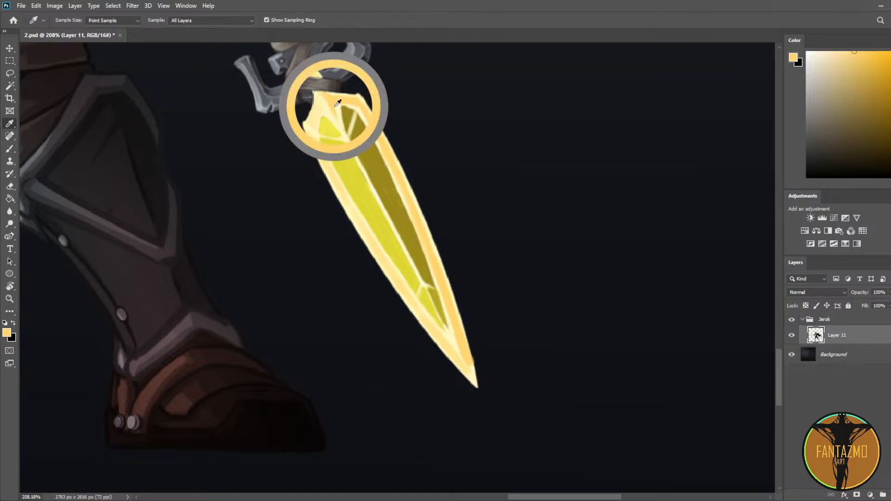
pyautogui.keyDown('alt'); pyautogui.click(320, 96); pyautogui.keyUp('alt')
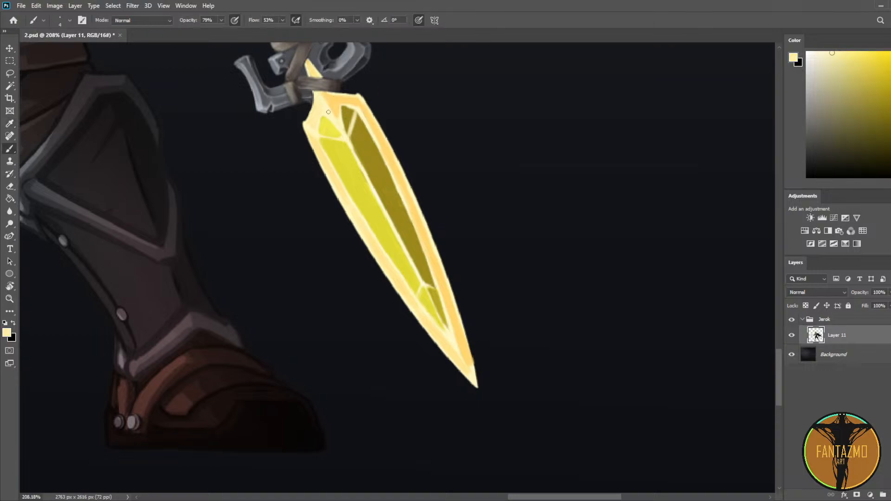
# Step: Repaint the blade's rim beside the bright face in light yellow, from the base corner toward the tip
pyautogui.keyDown('alt'); pyautogui.click(317, 116); pyautogui.keyUp('alt')
pyautogui.keyDown('alt'); pyautogui.click(317, 120); pyautogui.keyUp('alt')
pyautogui.keyDown('alt'); pyautogui.click(324, 126); pyautogui.keyUp('alt')
pyautogui.click(862, 56)
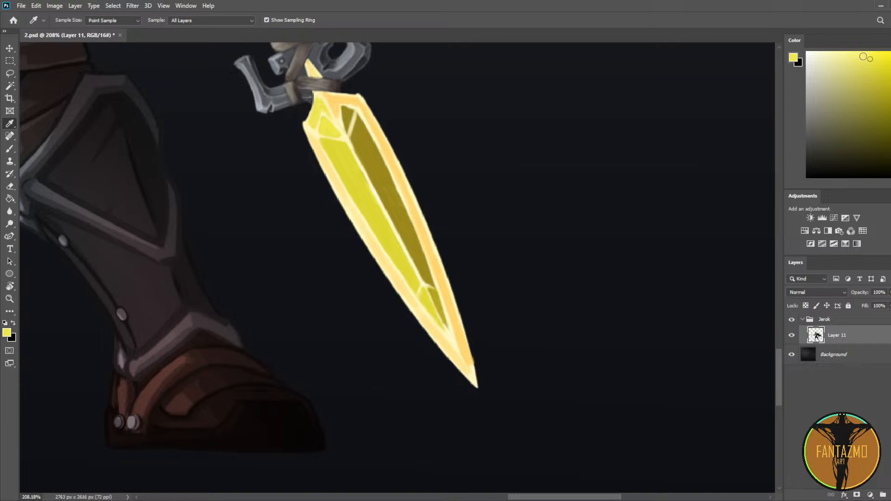
pyautogui.press(']')
pyautogui.press(']')
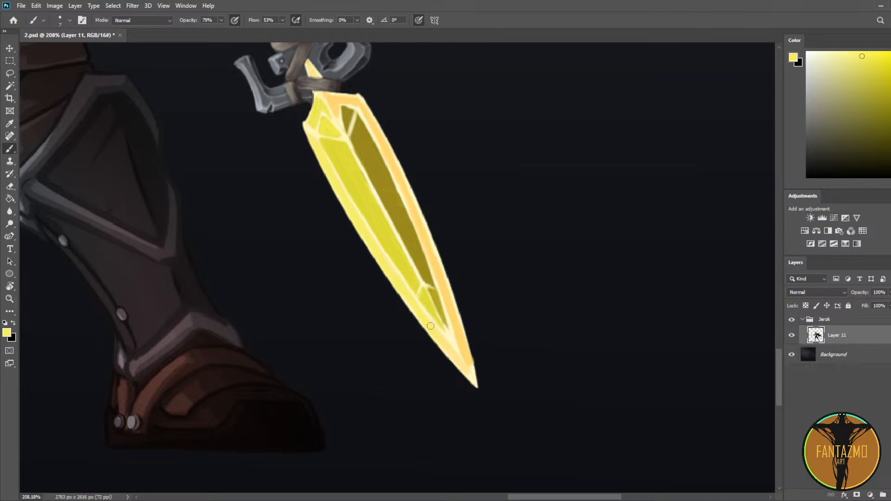
# Step: Repaint the light-orange rim beside the dark face in a muted yellow from the base down to the tip
pyautogui.scroll(-5, 380, 278)
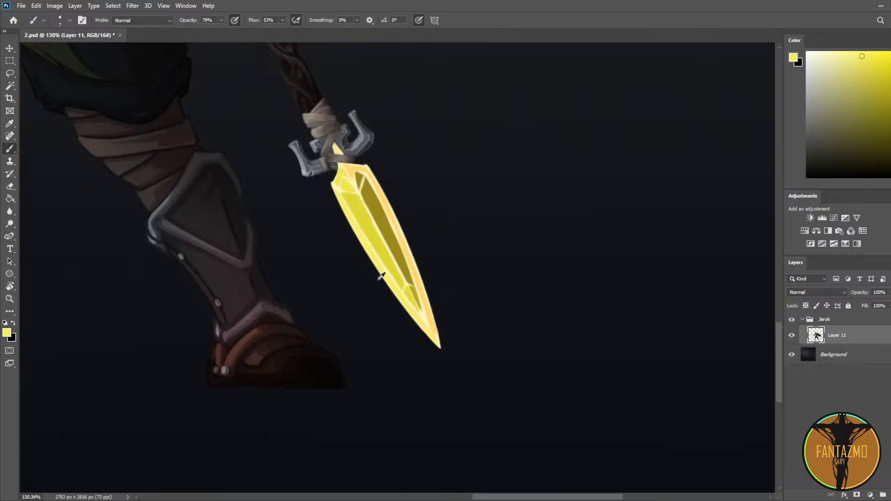
pyautogui.scroll(5, 326, 257)
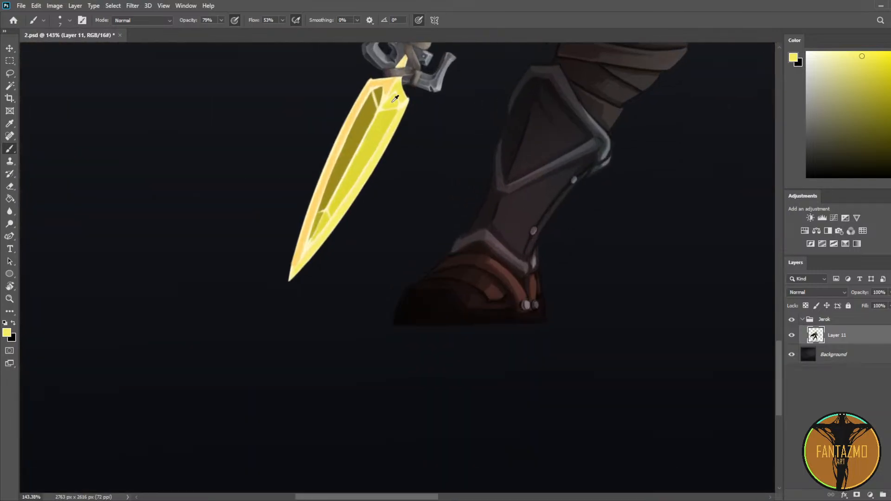
pyautogui.keyDown('alt'); pyautogui.click(356, 121); pyautogui.keyUp('alt')
pyautogui.moveTo(349, 100); pyautogui.dragTo(335, 133)
pyautogui.keyDown('alt'); pyautogui.click(352, 108); pyautogui.keyUp('alt')
pyautogui.moveTo(359, 87); pyautogui.dragTo(328, 149)
pyautogui.keyDown('alt'); pyautogui.click(409, 118); pyautogui.keyUp('alt')
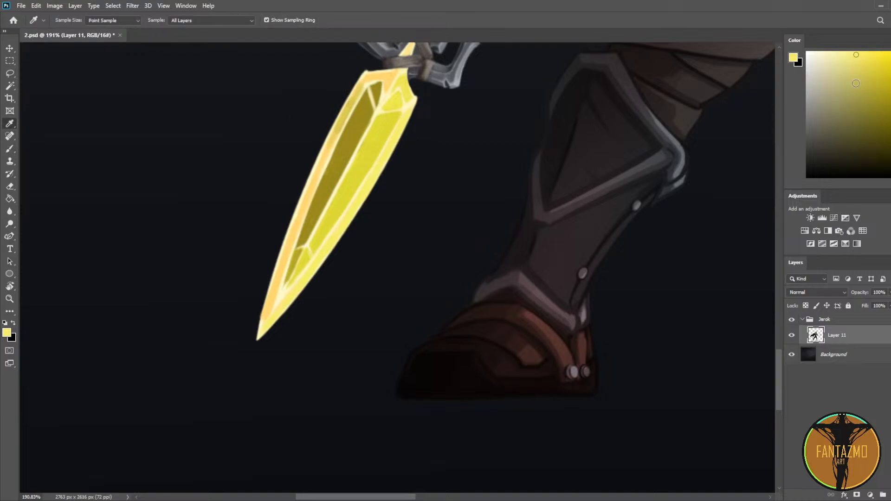
pyautogui.click(858, 69)
pyautogui.moveTo(363, 83); pyautogui.dragTo(333, 138)
pyautogui.moveTo(352, 103); pyautogui.dragTo(312, 176)
pyautogui.moveTo(332, 143); pyautogui.dragTo(291, 239)
pyautogui.moveTo(313, 187); pyautogui.dragTo(263, 320)
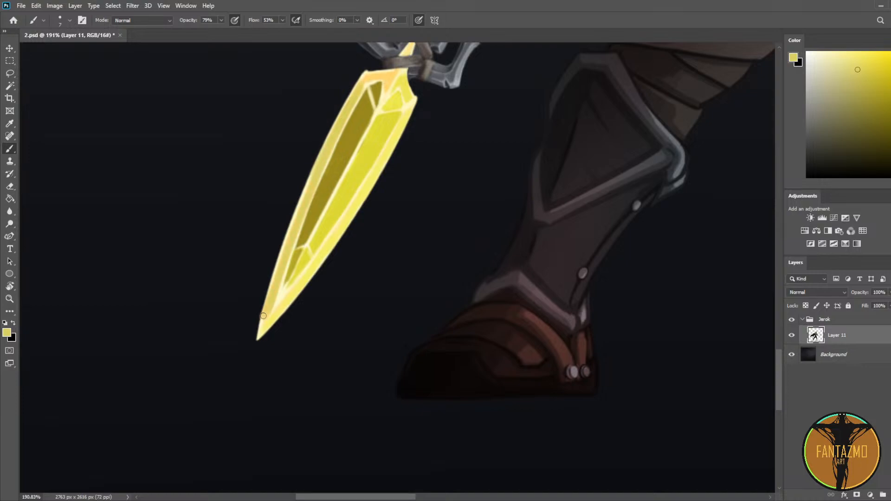
# Step: Refine the blade's tip by cleaning its outer edge and extending the pale center ridge to the point
pyautogui.scroll(8, 246, 265)
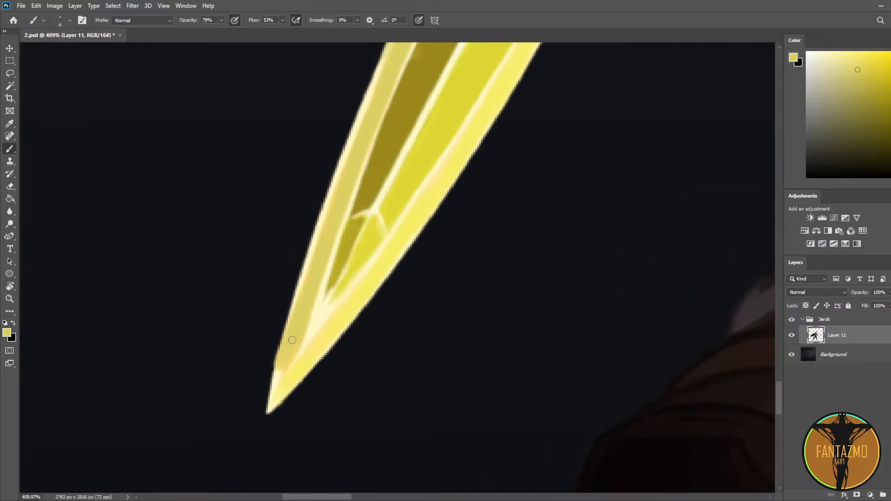
pyautogui.press('e')
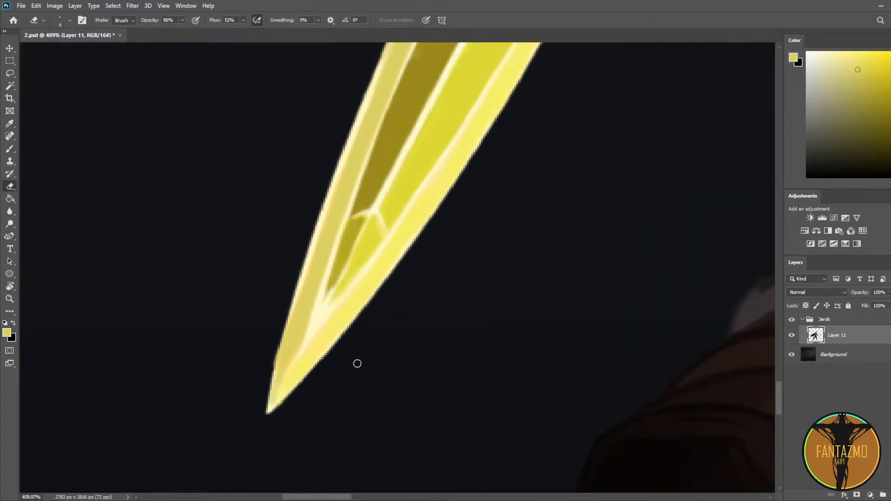
pyautogui.press('b')
pyautogui.keyDown('alt'); pyautogui.click(297, 305); pyautogui.keyUp('alt')
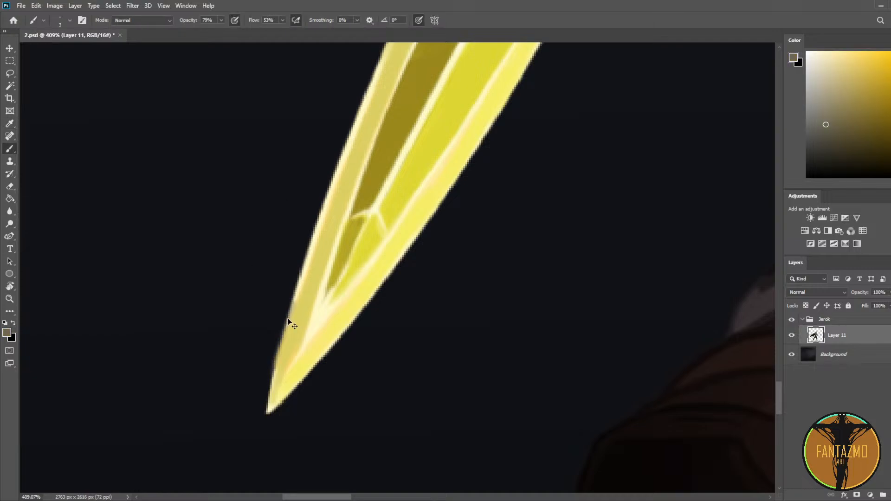
pyautogui.keyDown('alt'); pyautogui.click(326, 312); pyautogui.keyUp('alt')
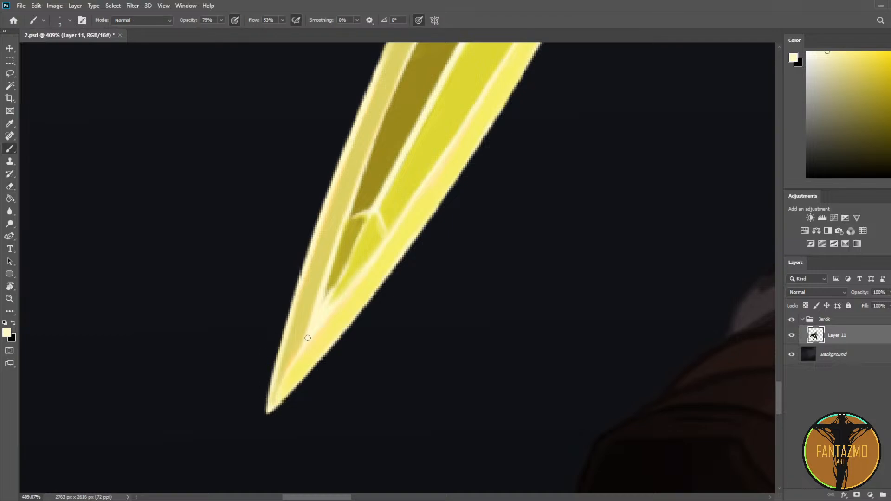
pyautogui.moveTo(277, 406); pyautogui.dragTo(334, 344)
pyautogui.hotkey('ctrl', 'z')
pyautogui.moveTo(292, 369); pyautogui.dragTo(320, 277)
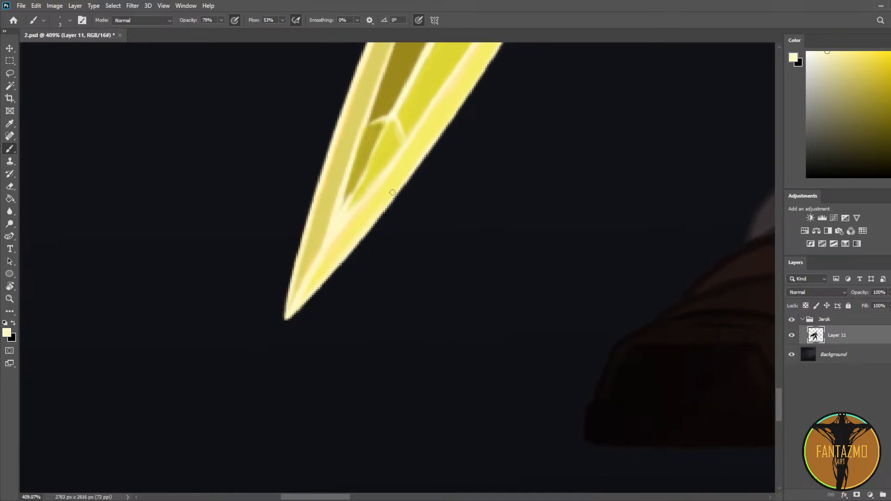
# Step: Paint lighter olive-yellow strokes over the lower part of the blade's dark face using sampled tones
pyautogui.scroll(-10, 393, 192)
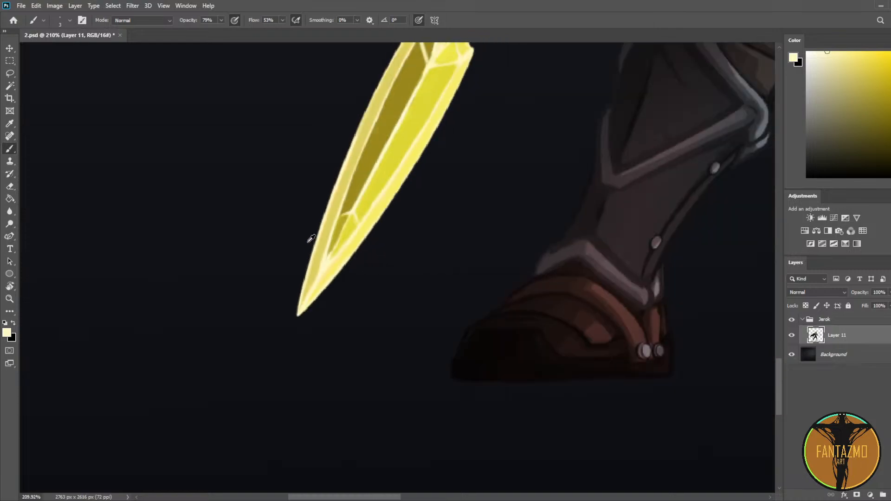
pyautogui.scroll(5, 323, 222)
pyautogui.keyDown('alt'); pyautogui.click(334, 226); pyautogui.keyUp('alt')
pyautogui.moveTo(339, 224); pyautogui.dragTo(369, 146)
pyautogui.keyDown('alt'); pyautogui.click(370, 147); pyautogui.keyUp('alt')
pyautogui.keyDown('alt'); pyautogui.click(350, 189); pyautogui.keyUp('alt')
pyautogui.moveTo(358, 176); pyautogui.dragTo(384, 114)
pyautogui.moveTo(335, 221); pyautogui.dragTo(366, 167)
pyautogui.keyDown('alt'); pyautogui.click(335, 223); pyautogui.keyUp('alt')
pyautogui.moveTo(335, 223); pyautogui.dragTo(383, 138)
pyautogui.moveTo(359, 189)
pyautogui.mouseDown()
pyautogui.moveTo(390, 120)
pyautogui.moveTo(352, 195)
pyautogui.mouseUp()
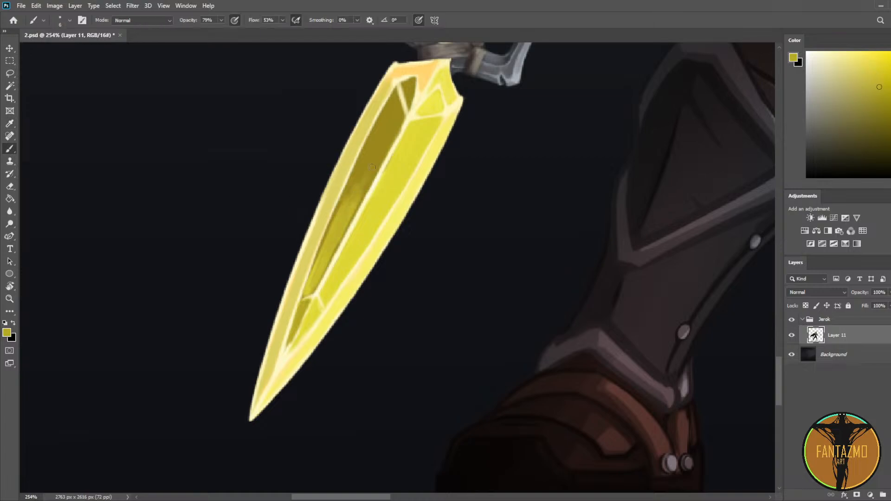
# Step: Extend the lighter olive shading along the dark face's outer side up toward the base facet
pyautogui.keyDown('alt'); pyautogui.click(341, 209); pyautogui.keyUp('alt')
pyautogui.moveTo(330, 229); pyautogui.dragTo(377, 131)
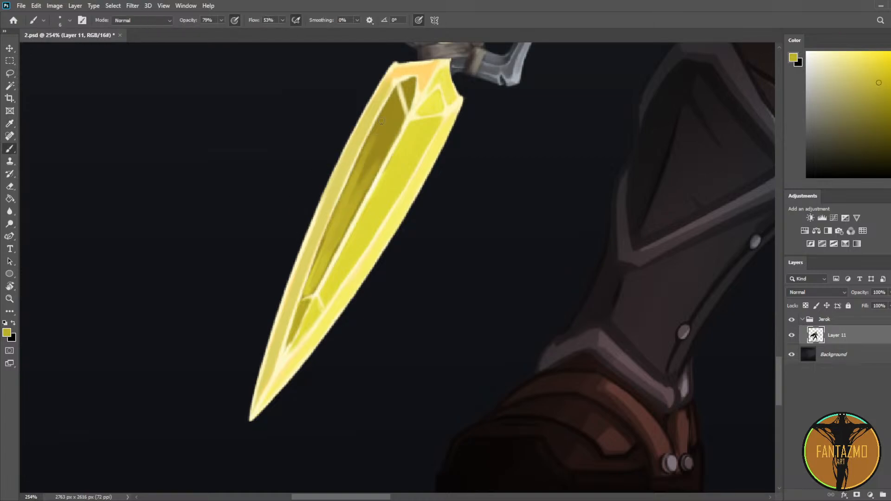
pyautogui.moveTo(389, 102); pyautogui.dragTo(361, 153)
pyautogui.keyDown('alt'); pyautogui.click(374, 159); pyautogui.keyUp('alt')
pyautogui.keyDown('alt'); pyautogui.click(355, 200); pyautogui.keyUp('alt')
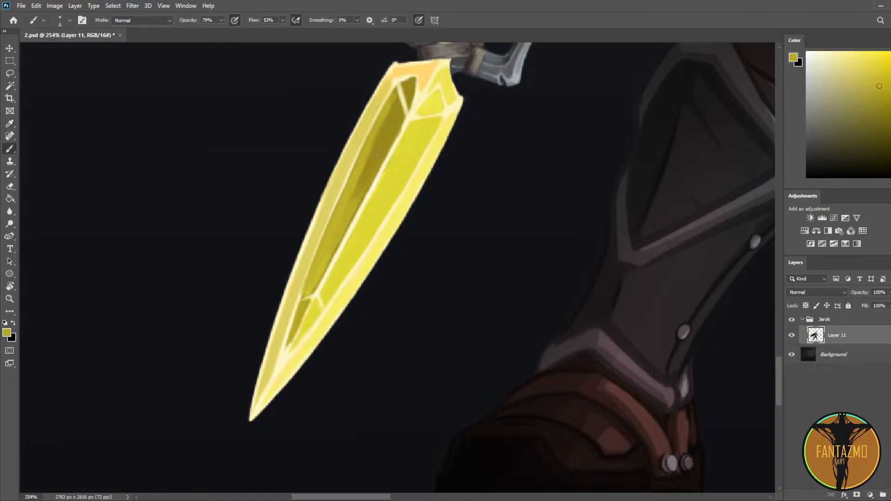
pyautogui.keyDown('alt'); pyautogui.click(355, 197); pyautogui.keyUp('alt')
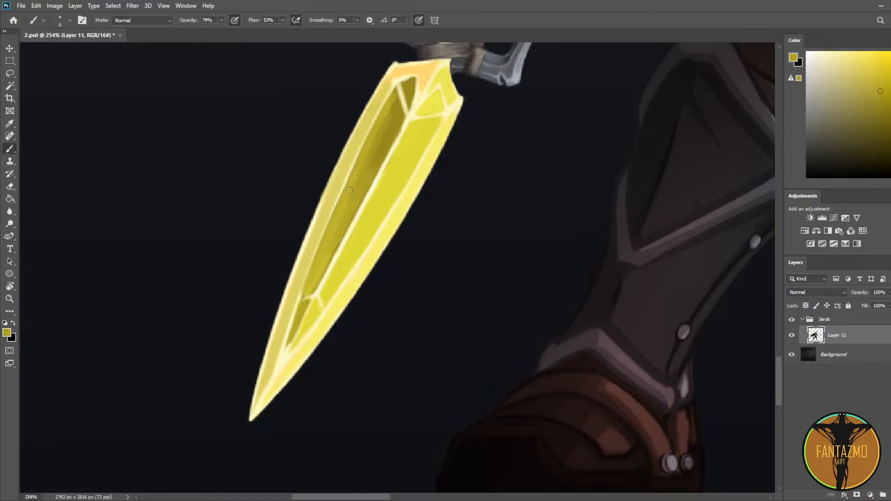
# Step: Deepen the dark face along the center ridge with sampled dark olive and blend it into the lighter shading
pyautogui.keyDown('alt'); pyautogui.click(369, 170); pyautogui.keyUp('alt')
pyautogui.moveTo(371, 160); pyautogui.dragTo(323, 281)
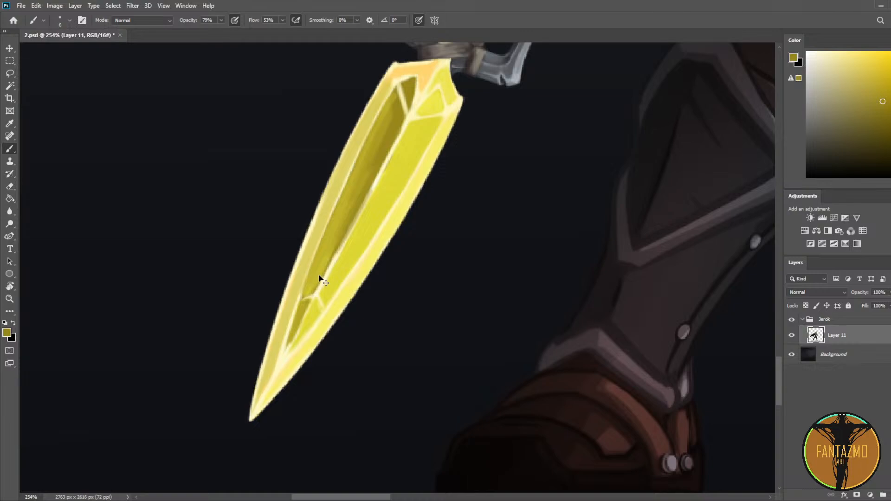
pyautogui.moveTo(354, 217)
pyautogui.mouseDown()
pyautogui.moveTo(310, 288)
pyautogui.moveTo(315, 283)
pyautogui.mouseUp()
pyautogui.keyDown('alt'); pyautogui.click(361, 199); pyautogui.keyUp('alt')
pyautogui.keyDown('alt'); pyautogui.click(328, 245); pyautogui.keyUp('alt')
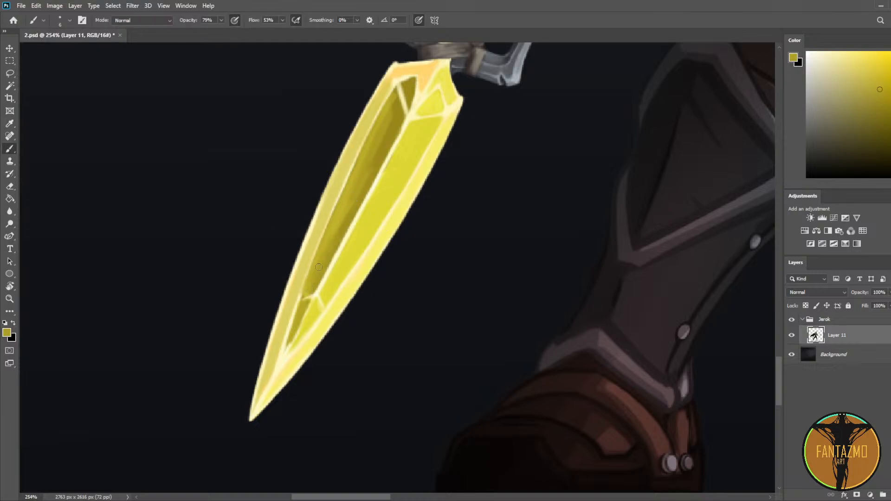
pyautogui.keyDown('alt'); pyautogui.click(385, 127); pyautogui.keyUp('alt')
# Step: Flip the canvas horizontally again and save the document
pyautogui.scroll(-5, 304, 123)
pyautogui.press('F2')
pyautogui.moveTo(740, 201); pyautogui.dragTo(100, 187)
pyautogui.scroll(5, 408, 84)
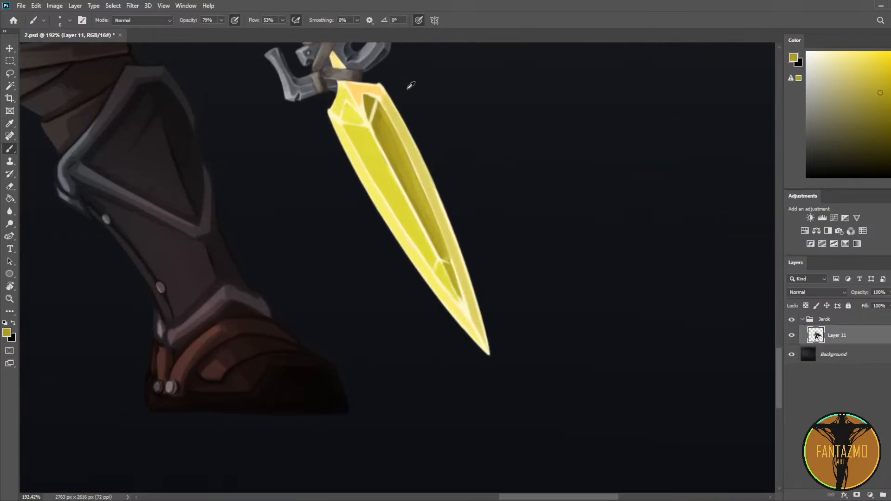
pyautogui.hotkey('ctrl', 's')
pyautogui.press('e')
pyautogui.moveTo(395, 105)
pyautogui.mouseDown()
pyautogui.moveTo(388, 131)
pyautogui.moveTo(396, 106)
pyautogui.moveTo(390, 130)
pyautogui.moveTo(417, 145)
pyautogui.moveTo(398, 117)
pyautogui.moveTo(392, 135)
pyautogui.moveTo(414, 148)
pyautogui.moveTo(397, 122)
pyautogui.moveTo(403, 137)
pyautogui.moveTo(382, 132)
pyautogui.moveTo(387, 118)
pyautogui.moveTo(391, 138)
pyautogui.moveTo(424, 153)
pyautogui.mouseUp()
pyautogui.hotkey('ctrl', 'z')
pyautogui.hotkey('ctrl', 'z')
# Step: Erase an angular notch into each edge of the blade near its base and rim the cuts with sampled light yellow
pyautogui.press('b')
pyautogui.keyDown('alt'); pyautogui.click(388, 112); pyautogui.keyUp('alt')
pyautogui.press('e')
pyautogui.press('b')
pyautogui.moveTo(328, 149)
pyautogui.mouseDown()
pyautogui.moveTo(353, 156)
pyautogui.moveTo(325, 145)
pyautogui.moveTo(349, 154)
pyautogui.moveTo(349, 182)
pyautogui.moveTo(334, 156)
pyautogui.moveTo(344, 160)
pyautogui.moveTo(340, 184)
pyautogui.moveTo(329, 156)
pyautogui.mouseUp()
pyautogui.hotkey('ctrl', 'z')
pyautogui.press('e')
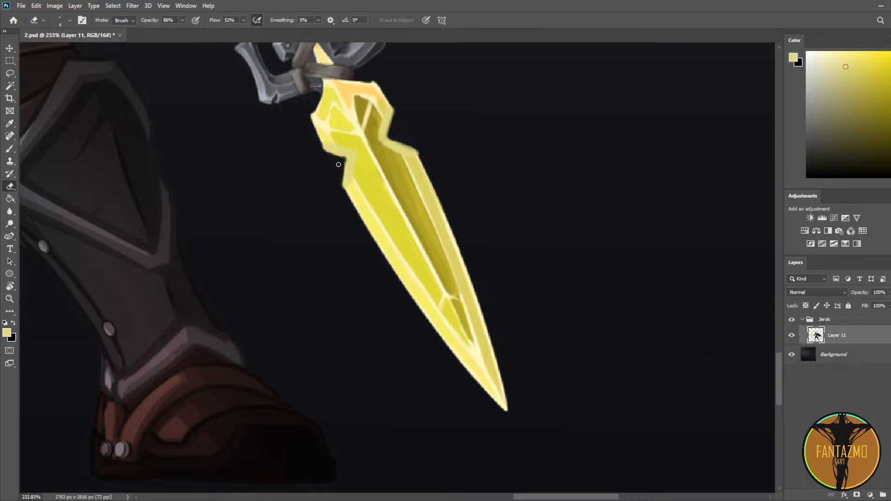
# Step: Outline the notch beside the bright face with sampled pale cream and add pale facet lines at its corners
pyautogui.press('b')
pyautogui.keyDown('alt'); pyautogui.click(320, 123); pyautogui.keyUp('alt')
pyautogui.moveTo(312, 124)
pyautogui.mouseDown()
pyautogui.moveTo(328, 150)
pyautogui.moveTo(350, 155)
pyautogui.moveTo(345, 187)
pyautogui.mouseUp()
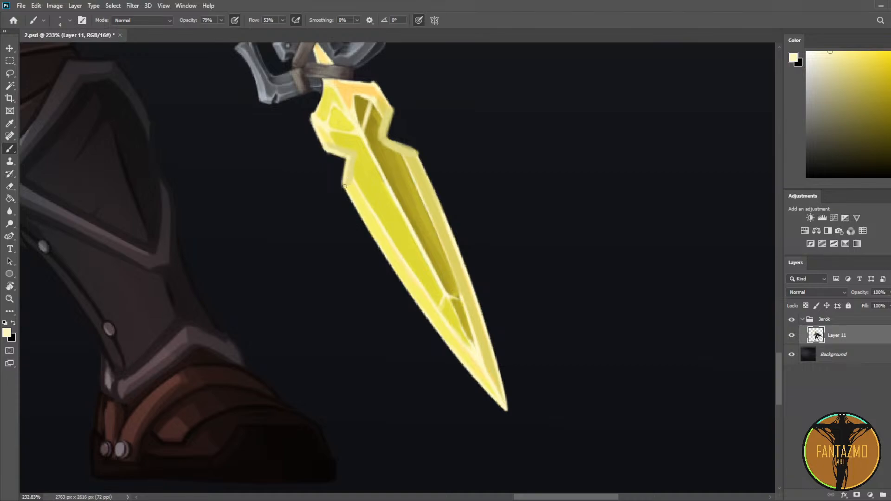
pyautogui.moveTo(333, 144); pyautogui.dragTo(355, 153)
pyautogui.keyDown('alt'); pyautogui.click(321, 134); pyautogui.keyUp('alt')
pyautogui.keyDown('alt'); pyautogui.click(363, 133); pyautogui.keyUp('alt')
pyautogui.scroll(-3, 339, 132)
pyautogui.scroll(2, 301, 125)
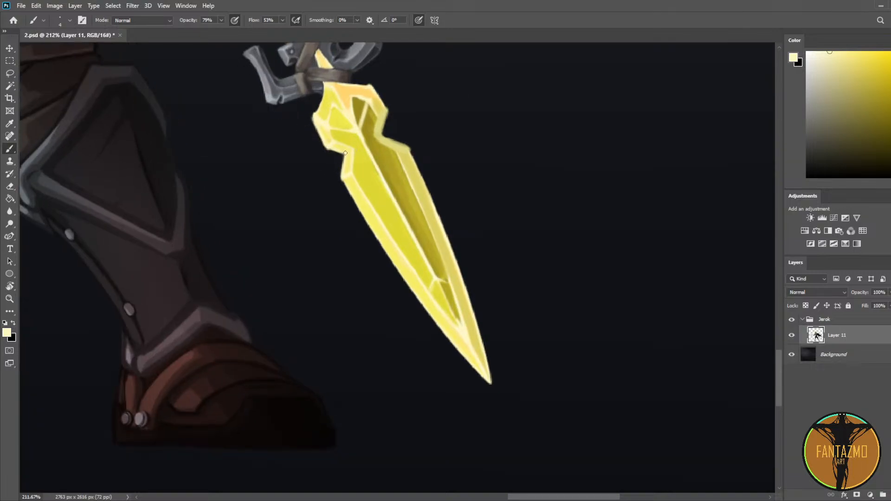
# Step: Trim the outer edge of the blade's base on the bright side and re-rim it with pale yellow
pyautogui.scroll(-4, 354, 141)
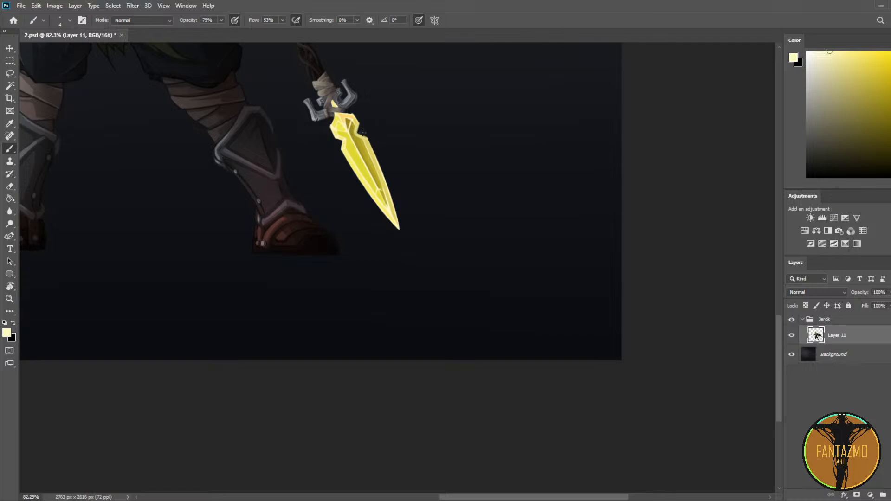
pyautogui.scroll(4, 360, 138)
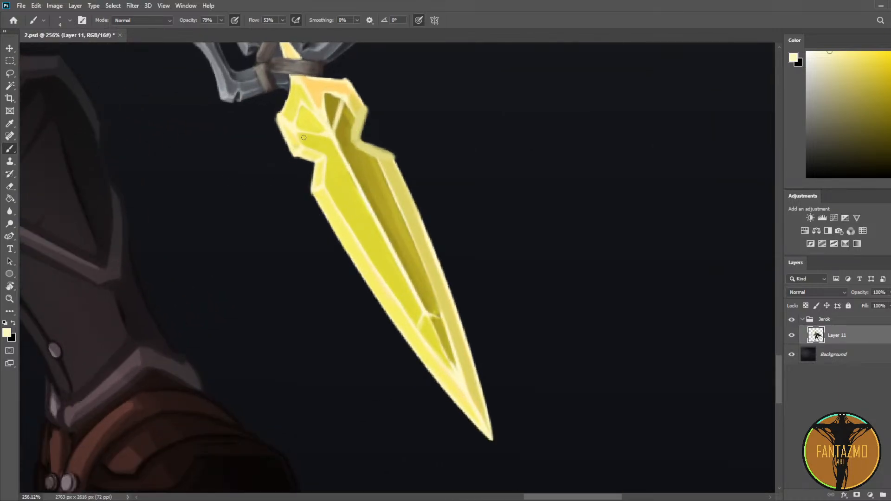
pyautogui.press('e')
pyautogui.moveTo(271, 118); pyautogui.dragTo(285, 96)
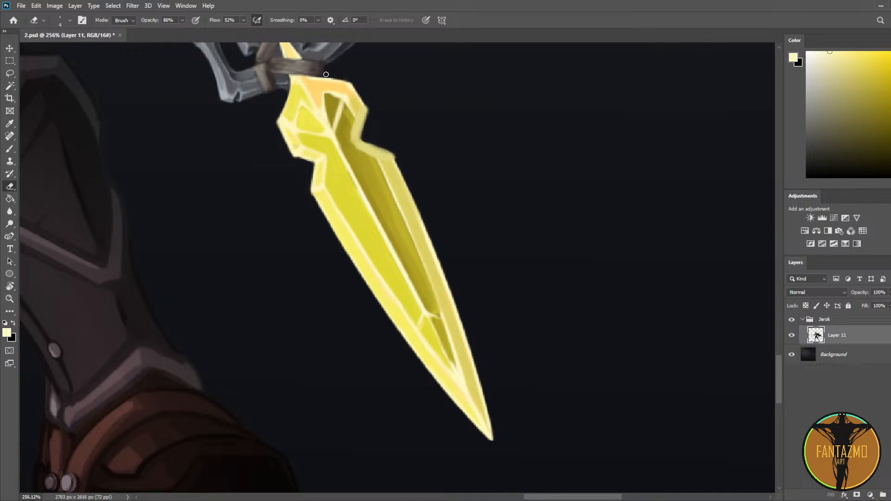
pyautogui.press('b')
pyautogui.moveTo(289, 89); pyautogui.dragTo(293, 83)
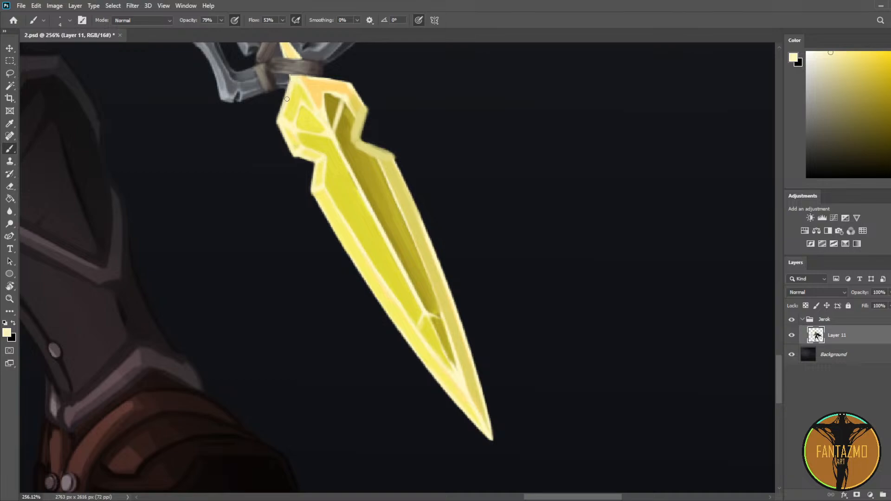
# Step: Paint over the orange patch at the top of the blade's base with sampled muted yellow
pyautogui.keyDown('alt'); pyautogui.click(292, 90); pyautogui.keyUp('alt')
pyautogui.press('i')
pyautogui.scroll(2, 297, 107)
pyautogui.click(299, 116)
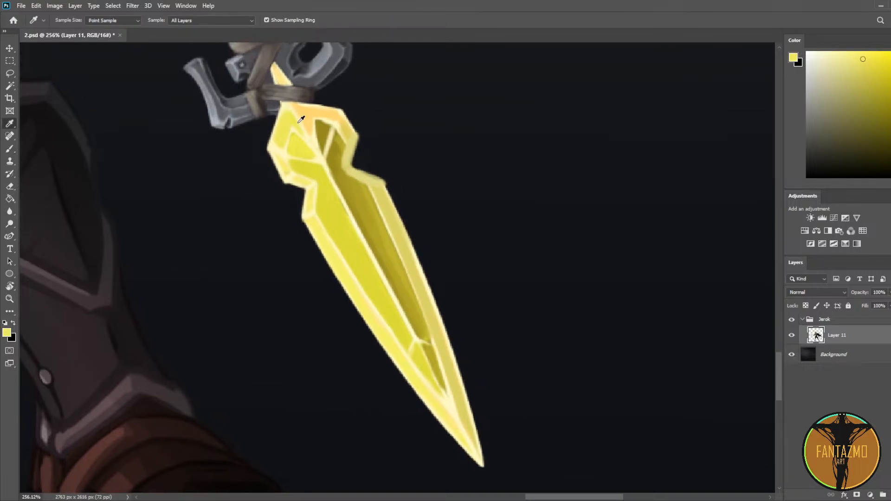
pyautogui.click(384, 195)
pyautogui.press('b')
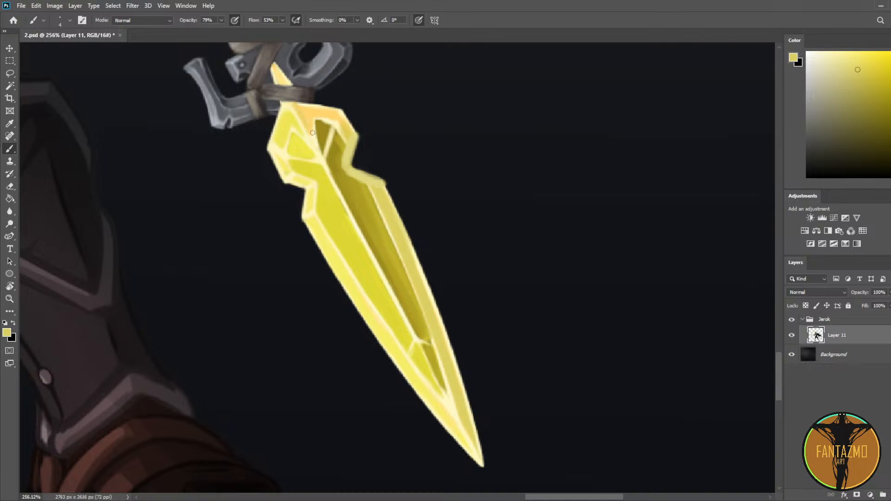
pyautogui.moveTo(304, 110); pyautogui.dragTo(331, 116)
pyautogui.press('[')
pyautogui.press('[')
# Step: Redraw the pale ridge line and rim around the blade's base facets with sampled cream and yellow tones
pyautogui.keyDown('alt'); pyautogui.click(298, 119); pyautogui.keyUp('alt')
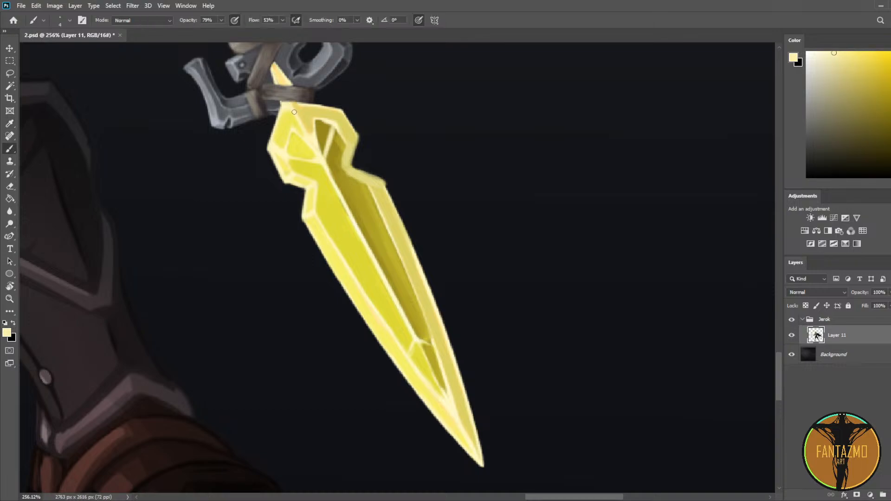
pyautogui.keyDown('alt'); pyautogui.click(328, 113); pyautogui.keyUp('alt')
pyautogui.keyDown('alt'); pyautogui.click(347, 136); pyautogui.keyUp('alt')
pyautogui.keyDown('alt'); pyautogui.click(343, 147); pyautogui.keyUp('alt')
pyautogui.keyDown('alt'); pyautogui.click(312, 138); pyautogui.keyUp('alt')
pyautogui.keyDown('alt'); pyautogui.click(294, 118); pyautogui.keyUp('alt')
pyautogui.keyDown('alt'); pyautogui.click(292, 109); pyautogui.keyUp('alt')
pyautogui.keyDown('alt'); pyautogui.click(327, 154); pyautogui.keyUp('alt')
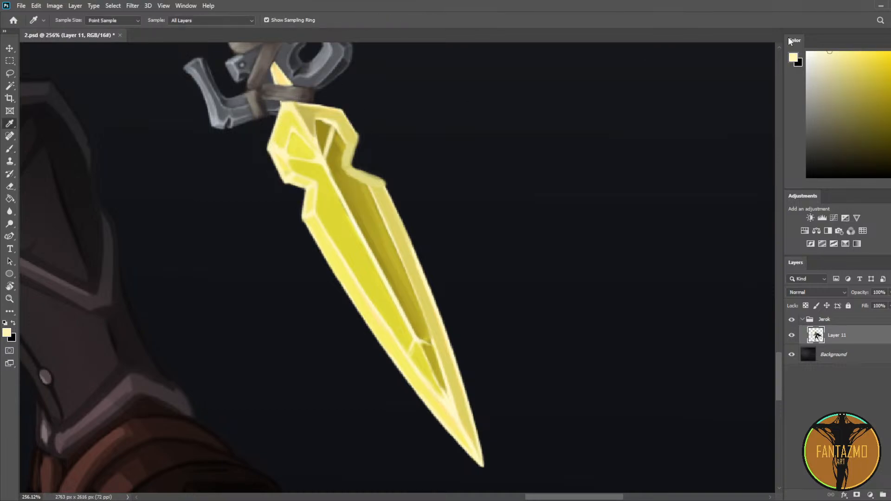
pyautogui.keyDown('alt'); pyautogui.click(308, 118); pyautogui.keyUp('alt')
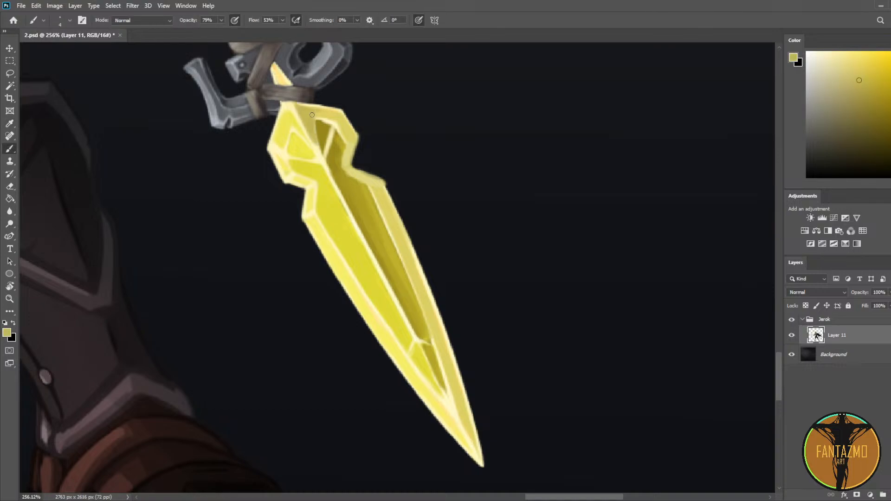
# Step: Line the inner edge of the dark base facet with pale yellow and touch up the blade's top corner with cream
pyautogui.keyDown('alt'); pyautogui.click(325, 151); pyautogui.keyUp('alt')
pyautogui.moveTo(317, 122); pyautogui.dragTo(323, 149)
pyautogui.keyDown('alt'); pyautogui.click(318, 125); pyautogui.keyUp('alt')
pyautogui.keyDown('alt'); pyautogui.click(326, 123); pyautogui.keyUp('alt')
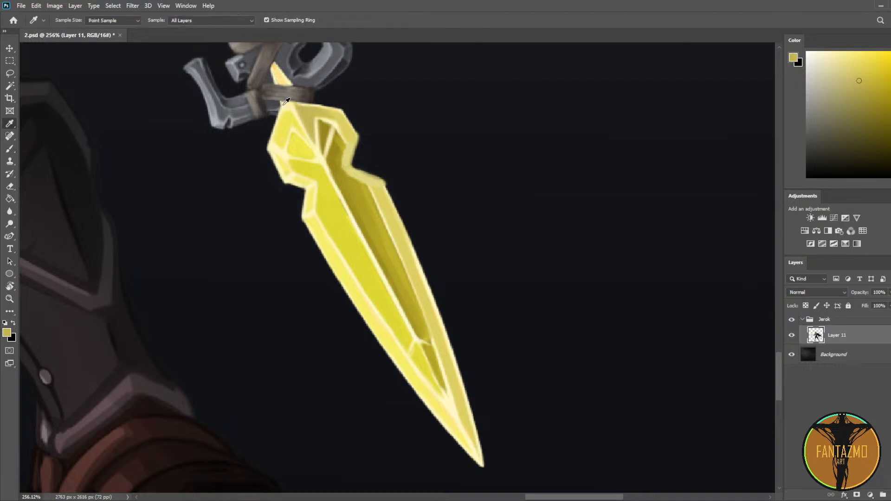
pyautogui.keyDown('alt'); pyautogui.click(296, 102); pyautogui.keyUp('alt')
pyautogui.moveTo(296, 102); pyautogui.dragTo(290, 105)
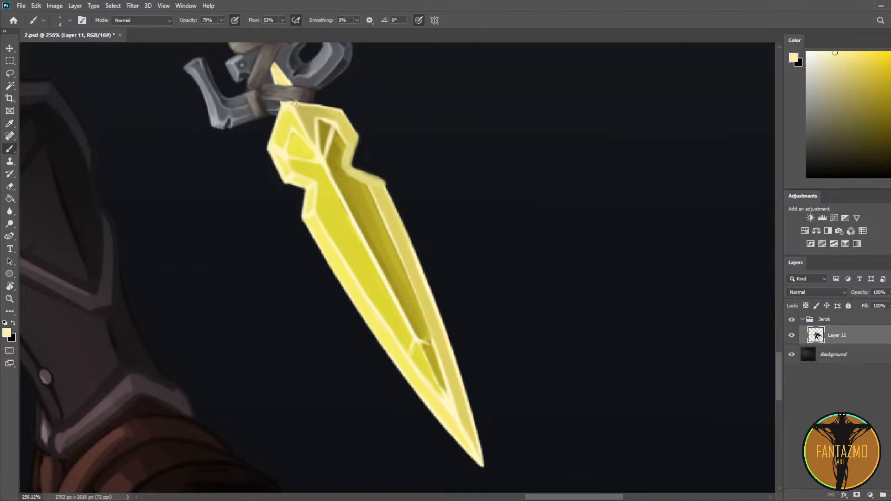
pyautogui.keyDown('alt'); pyautogui.click(291, 110); pyautogui.keyUp('alt')
pyautogui.keyDown('alt'); pyautogui.click(294, 104); pyautogui.keyUp('alt')
pyautogui.press('alt')
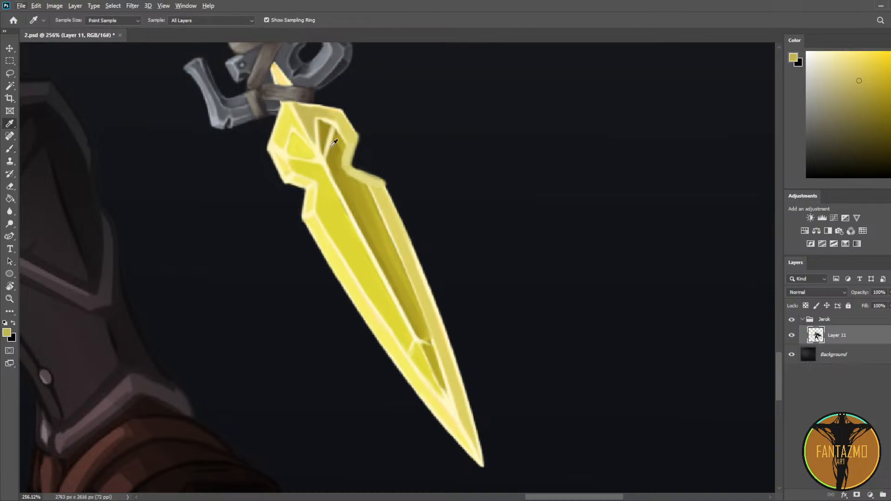
# Step: Outline the notch beside the dark face with sampled pale cream and sharpen its corners and rim
pyautogui.keyDown('alt'); pyautogui.click(352, 210); pyautogui.keyUp('alt')
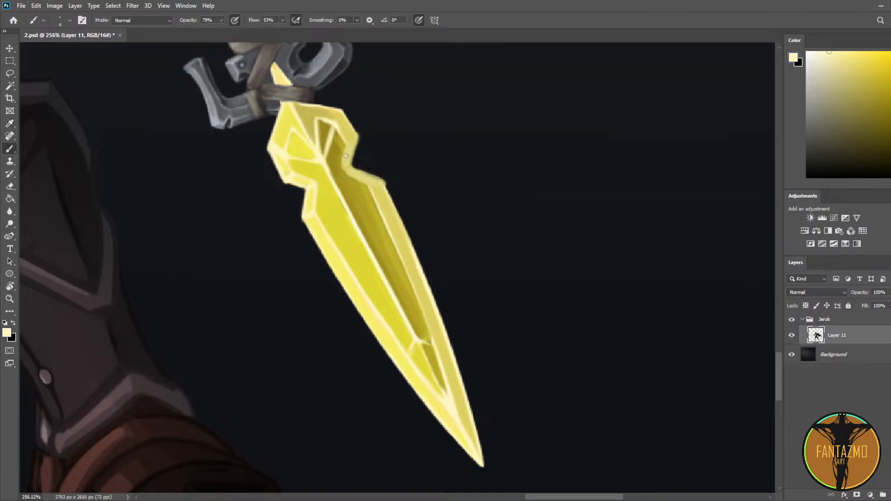
pyautogui.moveTo(357, 142)
pyautogui.mouseDown()
pyautogui.moveTo(352, 164)
pyautogui.moveTo(346, 140)
pyautogui.mouseUp()
pyautogui.keyDown('alt'); pyautogui.click(339, 138); pyautogui.keyUp('alt')
pyautogui.moveTo(343, 145); pyautogui.dragTo(345, 170)
pyautogui.keyDown('alt'); pyautogui.click(338, 138); pyautogui.keyUp('alt')
pyautogui.keyDown('alt'); pyautogui.click(346, 141); pyautogui.keyUp('alt')
pyautogui.keyDown('alt'); pyautogui.click(352, 156); pyautogui.keyUp('alt')
pyautogui.moveTo(358, 135)
pyautogui.mouseDown()
pyautogui.moveTo(353, 174)
pyautogui.moveTo(388, 185)
pyautogui.mouseUp()
pyautogui.keyDown('alt'); pyautogui.click(384, 179); pyautogui.keyUp('alt')
pyautogui.press('e')
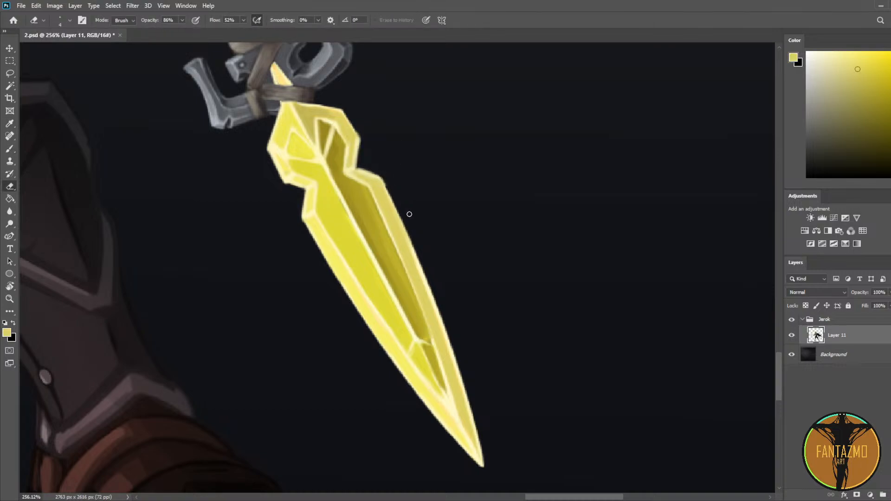
# Step: Flip the canvas horizontally and draw pale cream facet lines joining the edge notches to the center ridge
pyautogui.scroll(1, 372, 175)
pyautogui.scroll(-13, 363, 145)
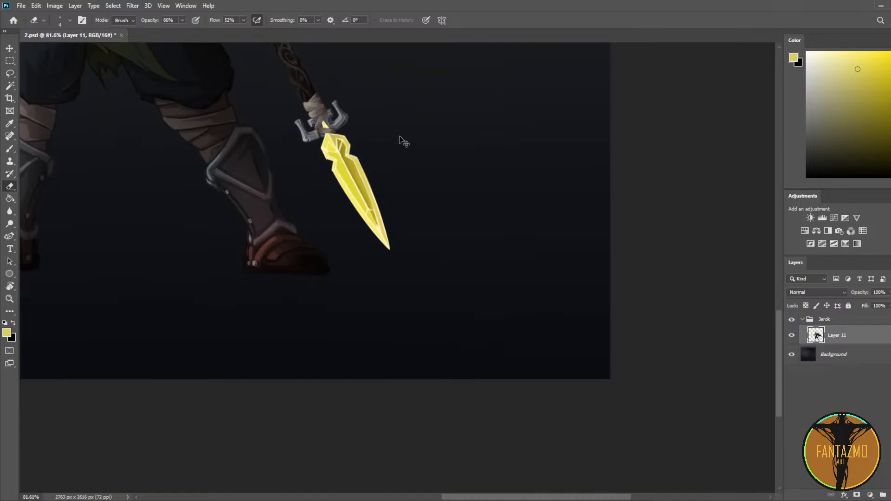
pyautogui.hotkey('ctrl', 'shift', 'h')
pyautogui.hotkey('ctrl', 'shift', 'h')
pyautogui.scroll(12, 324, 147)
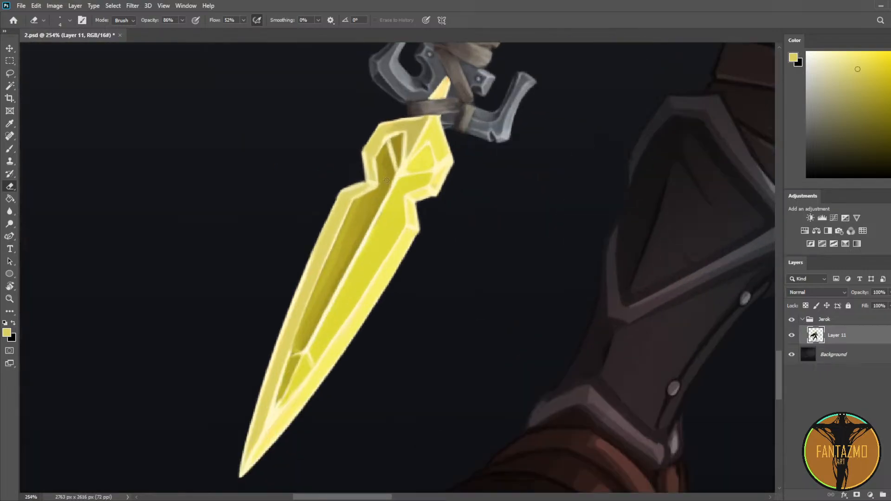
pyautogui.press('i')
pyautogui.click(398, 169)
pyautogui.press('b')
pyautogui.moveTo(377, 186)
pyautogui.mouseDown()
pyautogui.moveTo(395, 191)
pyautogui.moveTo(386, 205)
pyautogui.mouseUp()
pyautogui.hotkey('ctrl', 'z')
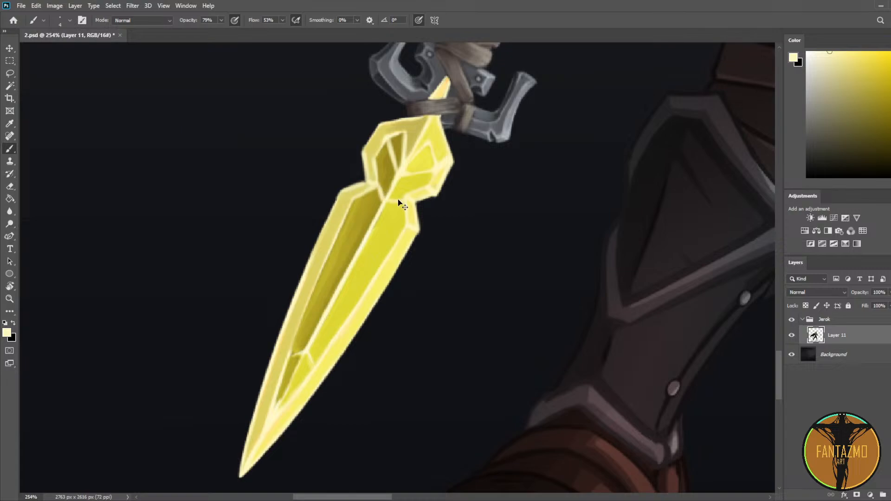
pyautogui.hotkey('ctrl', 'z')
pyautogui.moveTo(377, 169)
pyautogui.mouseDown()
pyautogui.moveTo(378, 218)
pyautogui.moveTo(376, 181)
pyautogui.moveTo(378, 211)
pyautogui.moveTo(391, 217)
pyautogui.moveTo(384, 201)
pyautogui.moveTo(379, 208)
pyautogui.moveTo(419, 188)
pyautogui.moveTo(377, 211)
pyautogui.moveTo(408, 195)
pyautogui.moveTo(376, 211)
pyautogui.moveTo(357, 201)
pyautogui.moveTo(404, 226)
pyautogui.mouseUp()
pyautogui.hotkey('ctrl', 'z')
# Step: Shade the upper part of the long bright face below the new facet line with sampled dark olive
pyautogui.scroll(-8, 369, 189)
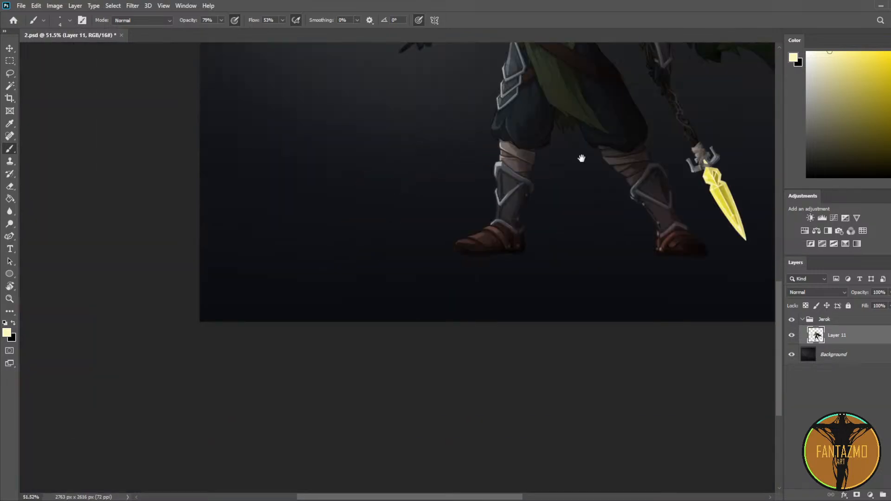
pyautogui.moveTo(547, 149); pyautogui.dragTo(246, 139)
pyautogui.scroll(8, 373, 151)
pyautogui.press('alt')
pyautogui.keyDown('alt'); pyautogui.click(331, 200); pyautogui.keyUp('alt')
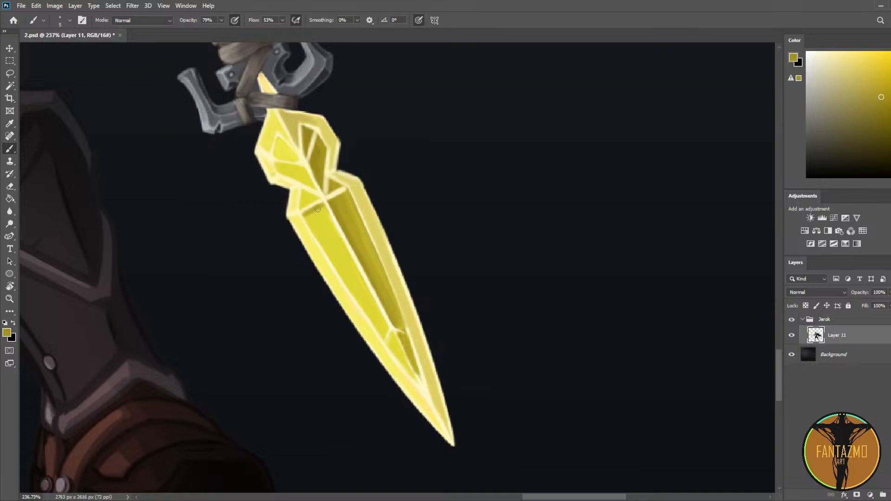
pyautogui.moveTo(329, 222); pyautogui.dragTo(351, 262)
pyautogui.moveTo(309, 216)
pyautogui.mouseDown()
pyautogui.moveTo(354, 271)
pyautogui.moveTo(323, 218)
pyautogui.moveTo(346, 262)
pyautogui.mouseUp()
# Step: Blend the olive shadow on the bright face down into the lighter yellow with sampled mid-tones
pyautogui.keyDown('alt'); pyautogui.click(319, 239); pyautogui.keyUp('alt')
pyautogui.moveTo(320, 232); pyautogui.dragTo(357, 284)
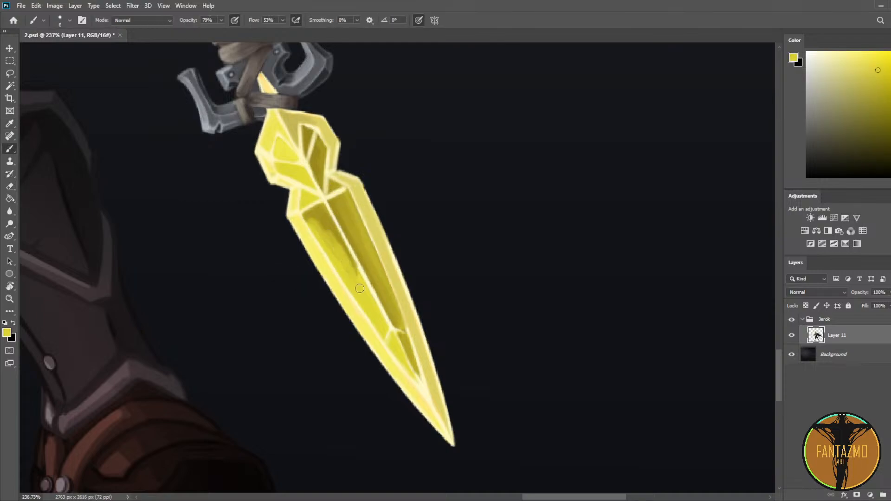
pyautogui.moveTo(316, 221); pyautogui.dragTo(344, 253)
pyautogui.moveTo(353, 291); pyautogui.dragTo(326, 246)
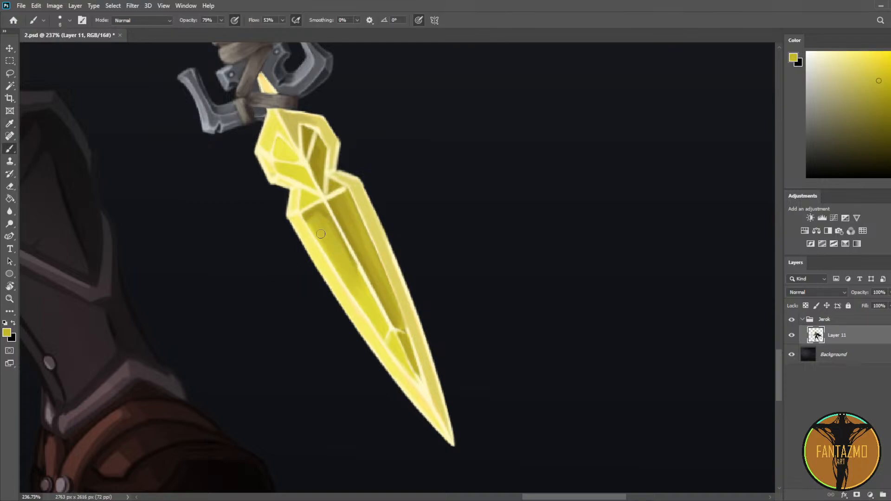
# Step: Create a new layer and paint a small shaded facet on the rim above the bright-side notch with sampled olive tones
pyautogui.press('i')
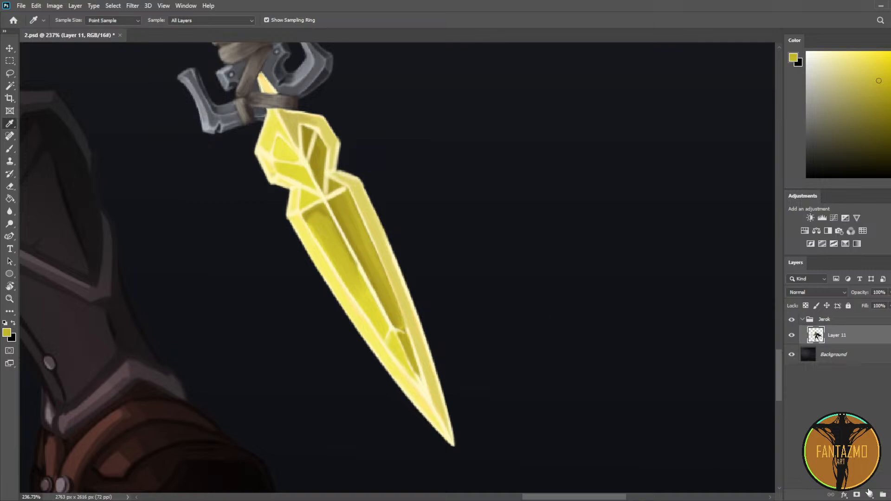
pyautogui.hotkey('ctrl', 'shift', 'alt', 'n')
pyautogui.click(318, 156)
pyautogui.press('b')
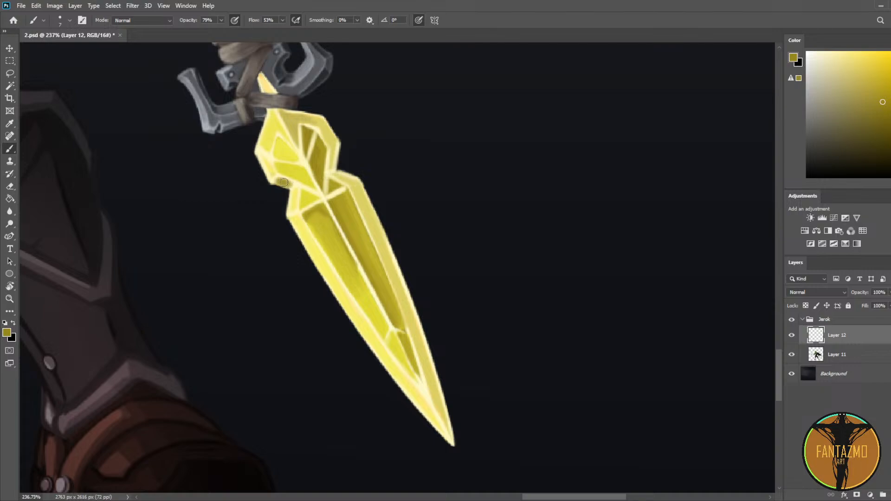
pyautogui.press('e')
pyautogui.press('b')
pyautogui.keyDown('alt'); pyautogui.click(274, 173); pyautogui.keyUp('alt')
pyautogui.keyDown('alt'); pyautogui.click(290, 180); pyautogui.keyUp('alt')
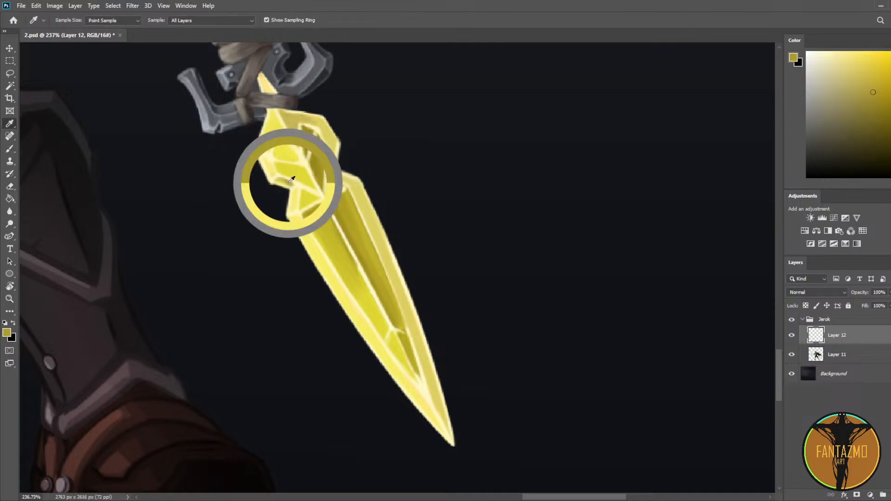
pyautogui.keyDown('alt'); pyautogui.click(272, 175); pyautogui.keyUp('alt')
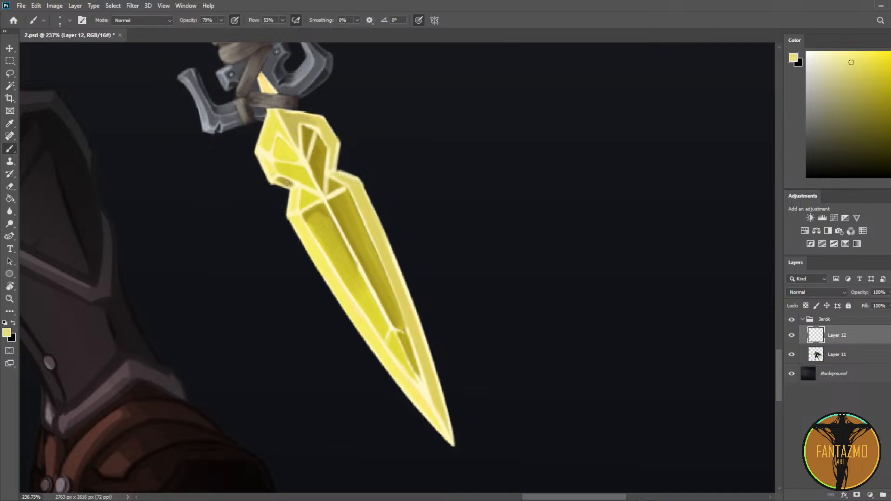
pyautogui.keyDown('alt'); pyautogui.click(288, 178); pyautogui.keyUp('alt')
pyautogui.press('e')
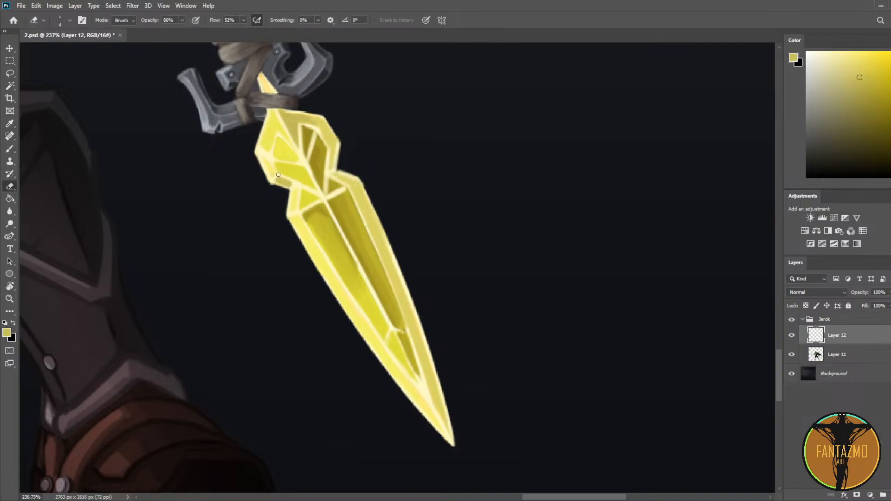
# Step: Darken the lower bright facet of the blade's base beside the ridge with sampled muted yellow and olive
pyautogui.press('b')
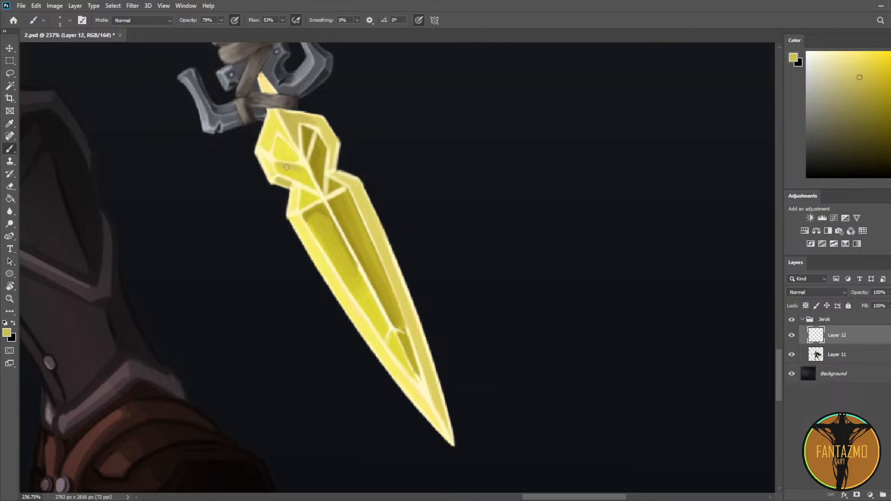
pyautogui.keyDown('alt'); pyautogui.click(289, 164); pyautogui.keyUp('alt')
pyautogui.keyDown('alt'); pyautogui.click(302, 168); pyautogui.keyUp('alt')
pyautogui.keyDown('alt'); pyautogui.click(294, 172); pyautogui.keyUp('alt')
pyautogui.moveTo(283, 170)
pyautogui.mouseDown()
pyautogui.moveTo(316, 186)
pyautogui.moveTo(268, 119)
pyautogui.mouseUp()
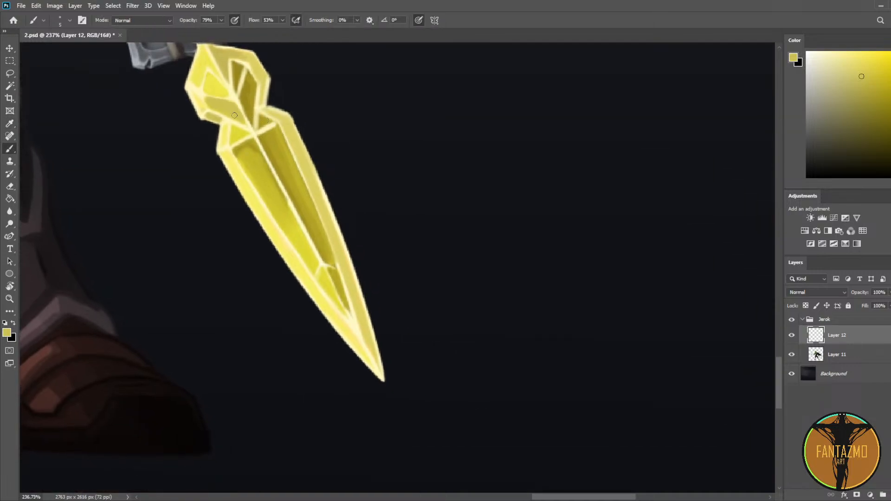
pyautogui.keyDown('alt'); pyautogui.click(240, 145); pyautogui.keyUp('alt')
pyautogui.keyDown('alt'); pyautogui.click(255, 155); pyautogui.keyUp('alt')
pyautogui.press('alt')
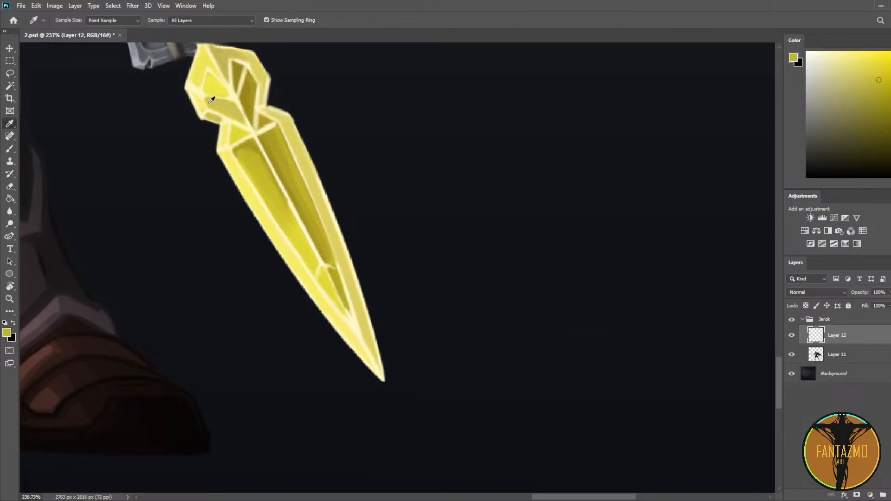
# Step: Review the whole blade and save the document
pyautogui.moveTo(208, 81); pyautogui.dragTo(245, 156)
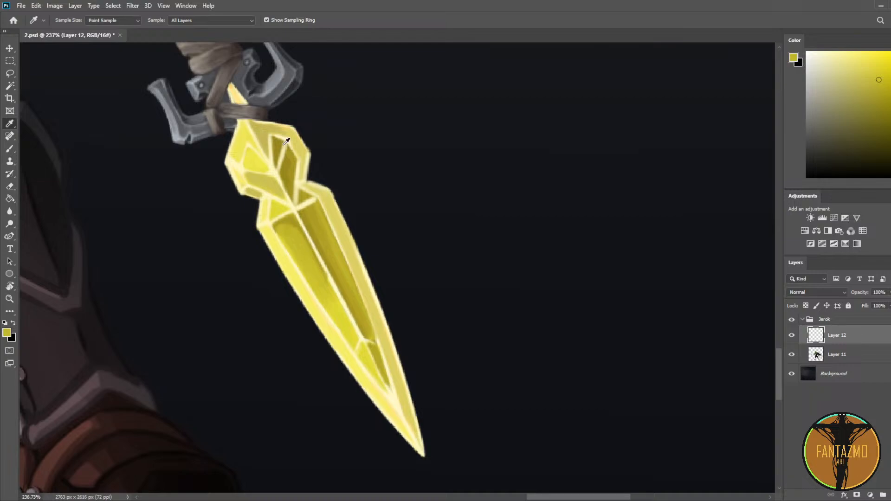
pyautogui.scroll(-3, 302, 155)
pyautogui.scroll(2, 294, 172)
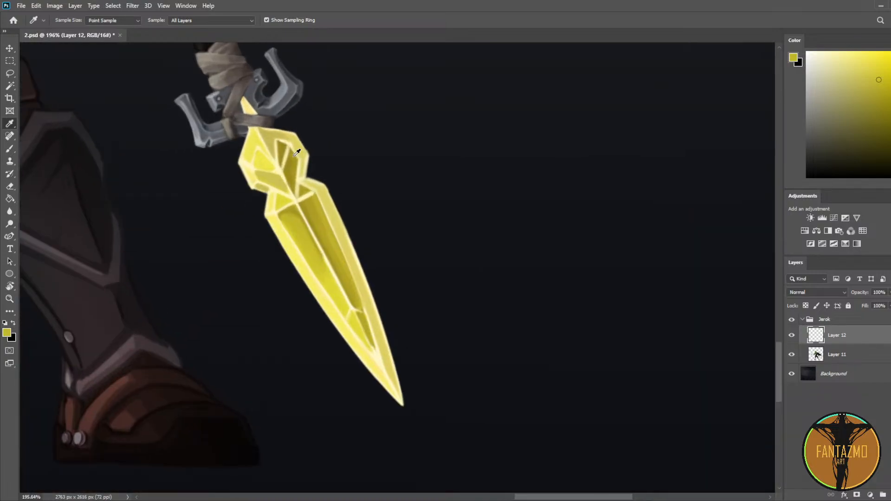
pyautogui.hotkey('ctrl', 's')
# Step: Merge Layer 12 with Layer 11 and apply a Color Balance adjustment shifted toward red to a lassoed area covering the blade's shaded half
pyautogui.press('l')
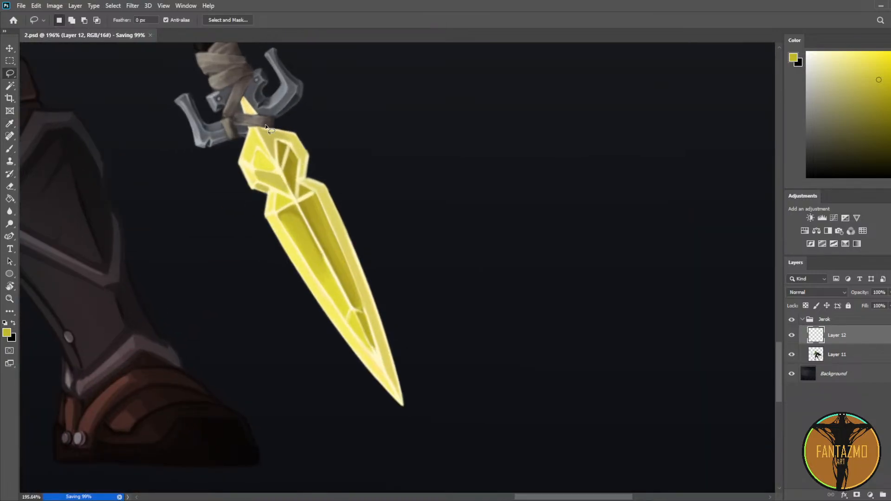
pyautogui.moveTo(285, 216)
pyautogui.mouseDown()
pyautogui.moveTo(354, 125)
pyautogui.moveTo(346, 81)
pyautogui.mouseUp()
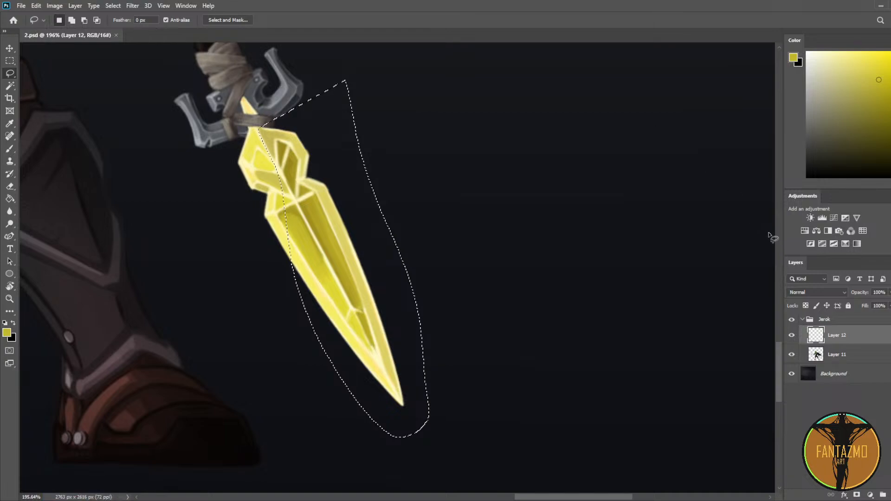
pyautogui.keyDown('shift'); pyautogui.click(859, 355); pyautogui.keyUp('shift')
pyautogui.hotkey('ctrl', 'e')
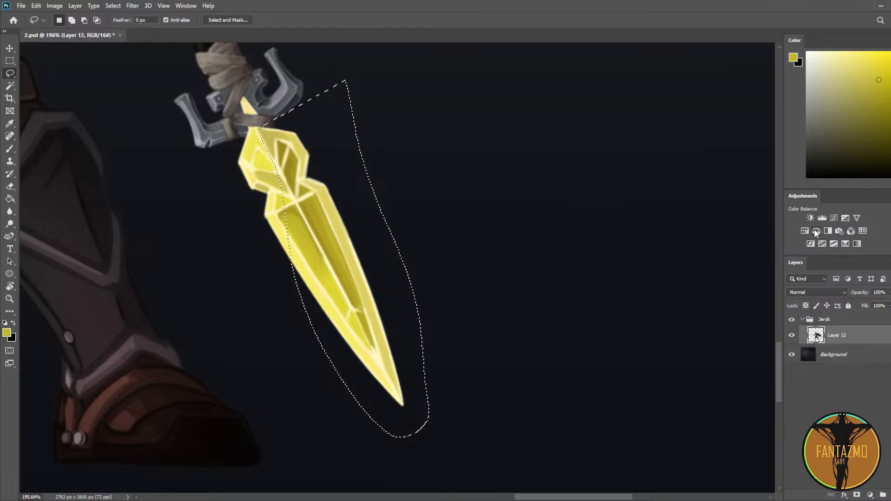
pyautogui.click(817, 232)
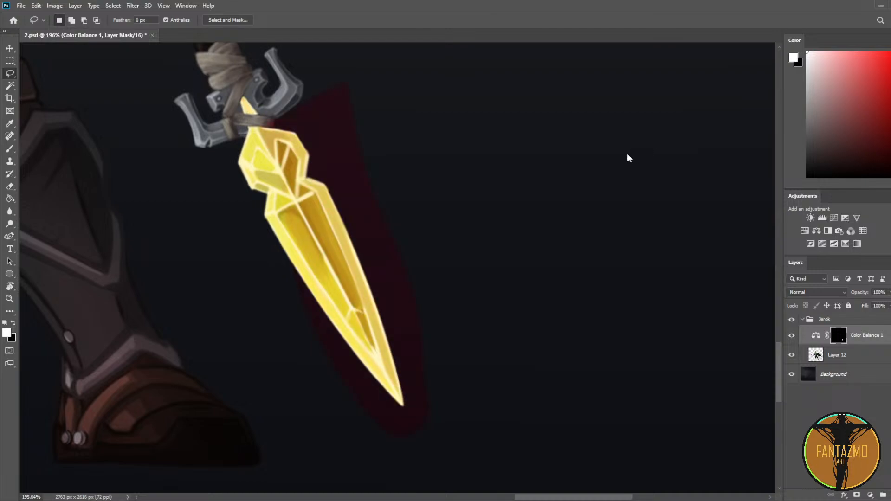
# Step: Compare blend modes on the Color Balance 1 adjustment layer and set it to Multiply
pyautogui.click(811, 293)
pyautogui.click(811, 272)
pyautogui.press('Down')
pyautogui.press('Down')
pyautogui.press('Down')
pyautogui.press('Down')
pyautogui.press('Down')
pyautogui.press('Down')
pyautogui.press('Down')
pyautogui.press('Down')
pyautogui.press('Down')
pyautogui.press('Down')
pyautogui.press('Down')
pyautogui.press('Down')
pyautogui.press('Down')
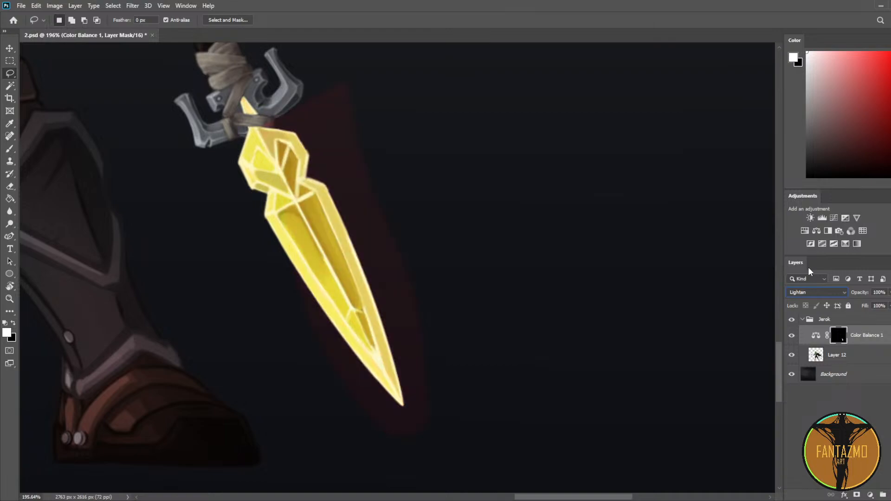
pyautogui.press('Down')
pyautogui.press('Down')
pyautogui.press('Down')
pyautogui.press('Down')
pyautogui.press('Down')
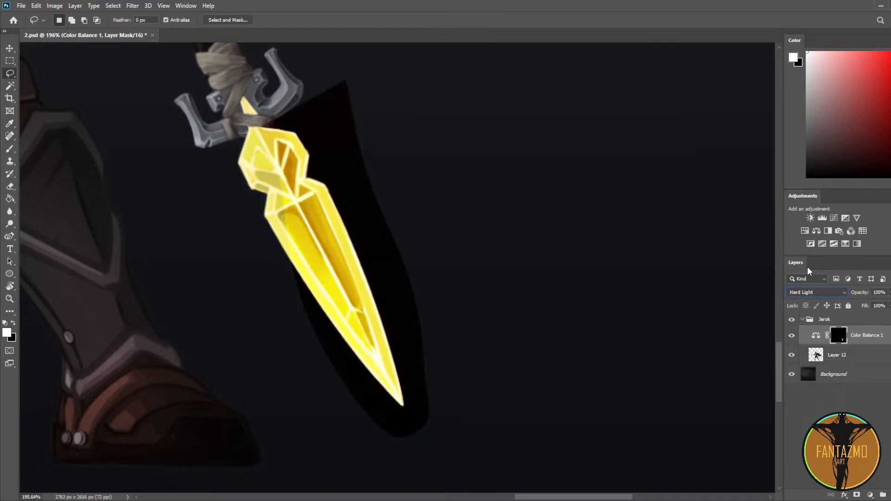
pyautogui.press('Down')
pyautogui.press('Down')
pyautogui.press('Down')
pyautogui.press('Down')
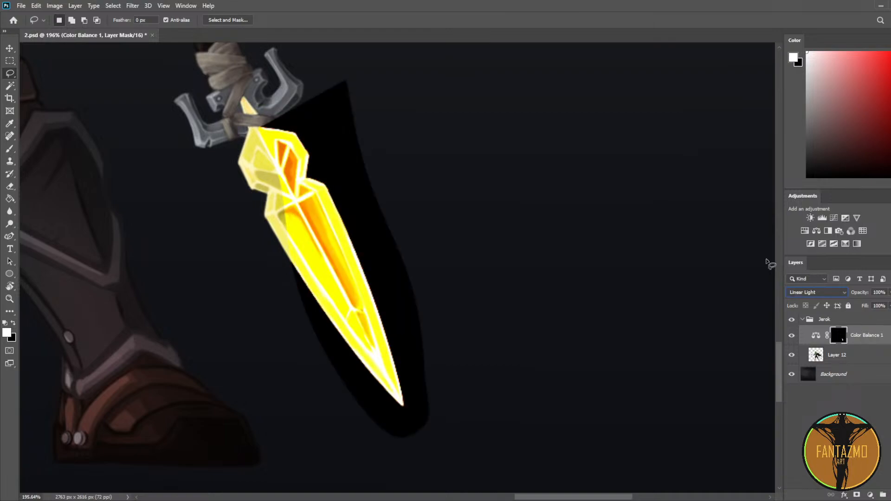
pyautogui.press('Down')
pyautogui.press('Down')
pyautogui.press('Down')
pyautogui.press('Down')
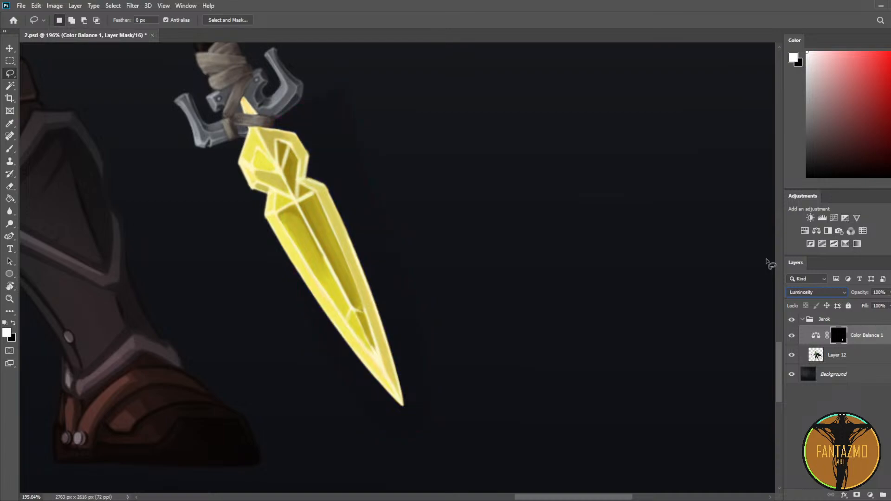
pyautogui.press('Up')
pyautogui.press('Up')
pyautogui.press('Up')
pyautogui.press('Up')
pyautogui.press('Up')
pyautogui.press('Up')
pyautogui.press('Up')
pyautogui.press('Up')
pyautogui.press('Up')
pyautogui.click(812, 292)
pyautogui.click(809, 269)
pyautogui.press('Down')
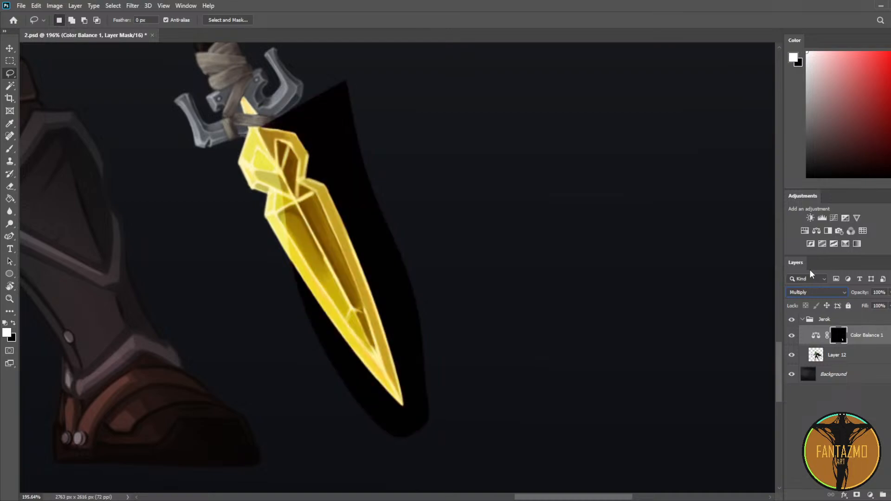
# Step: Paint white on the Color Balance 1 mask over the small golden spike at the guard, erasing the spill on the binding
pyautogui.press('e')
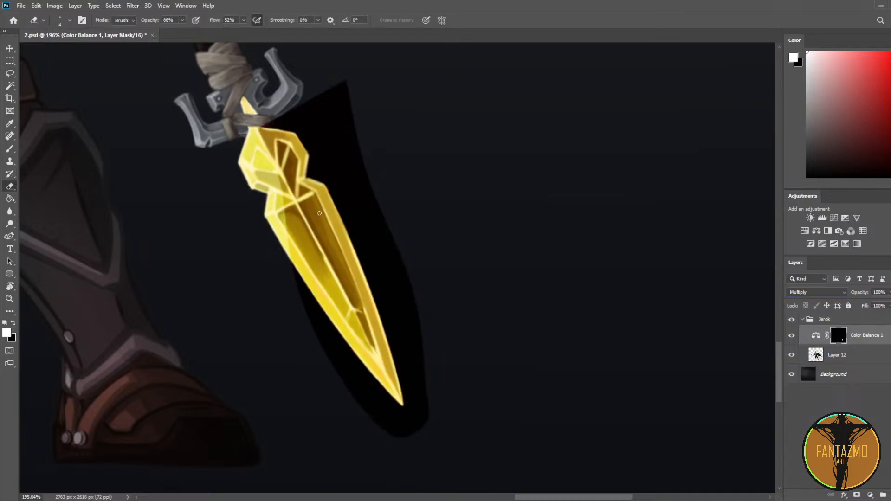
pyautogui.press('v')
pyautogui.press('b')
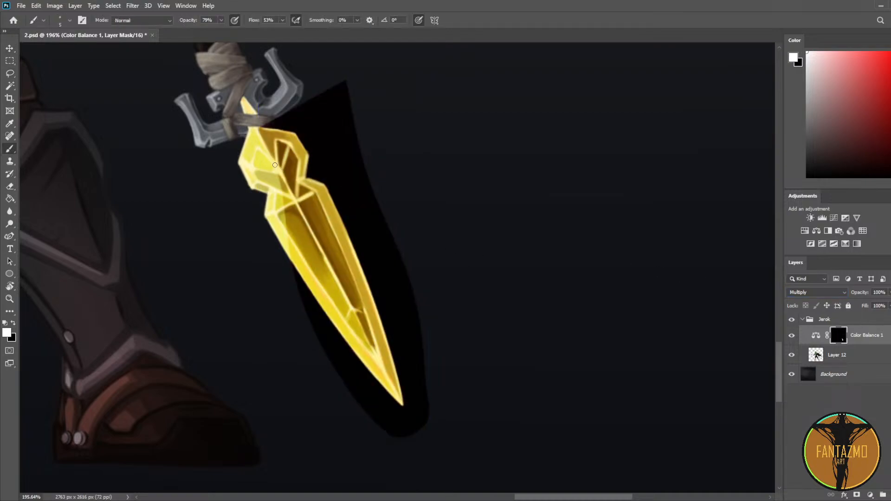
pyautogui.press('[')
pyautogui.press('e')
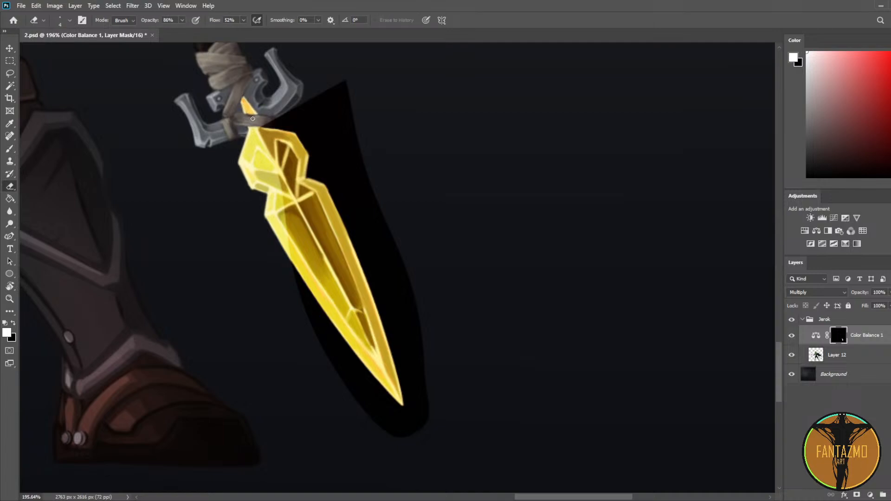
pyautogui.moveTo(259, 117); pyautogui.dragTo(269, 124)
# Step: Extend the adjustment over the blade's bright half by painting its mask white with a larger brush
pyautogui.press('b')
pyautogui.press('e')
pyautogui.press('b')
pyautogui.press(']')
pyautogui.press(']')
pyautogui.press(']')
pyautogui.moveTo(260, 142)
pyautogui.mouseDown()
pyautogui.moveTo(256, 136)
pyautogui.moveTo(251, 160)
pyautogui.moveTo(275, 210)
pyautogui.moveTo(261, 185)
pyautogui.mouseUp()
pyautogui.press(']')
pyautogui.press(']')
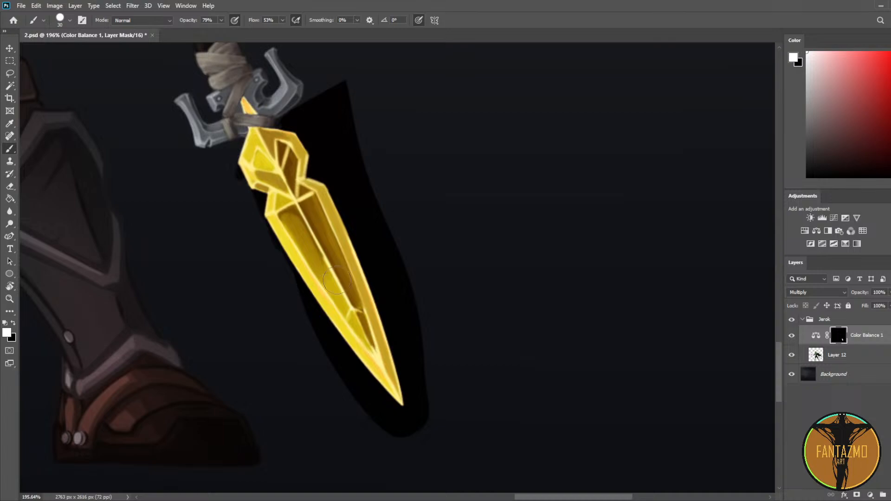
pyautogui.press('[')
pyautogui.press('[')
pyautogui.press('[')
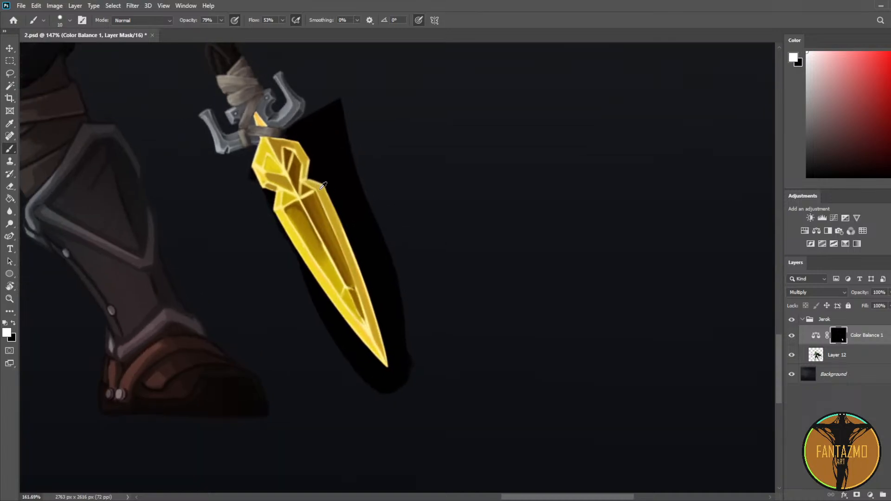
# Step: Fade the adjustment along both long edges of the blade and the base's outer rim with a large soft eraser on the mask
pyautogui.press('e')
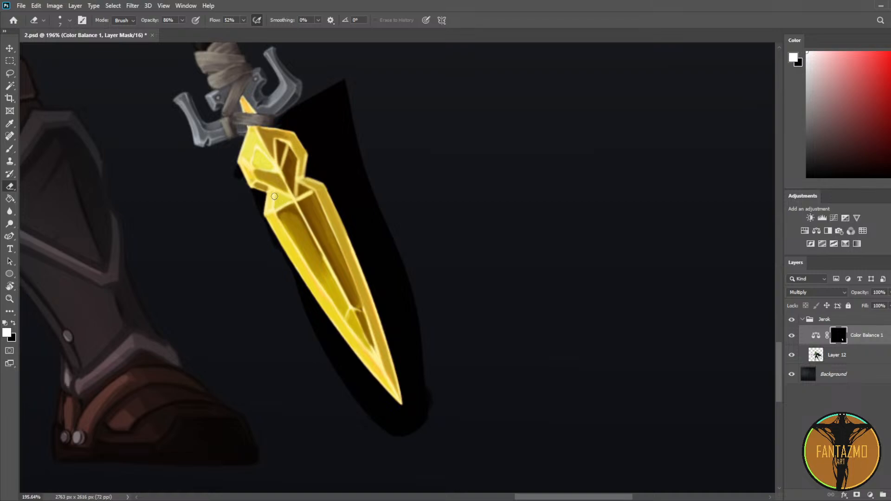
pyautogui.press(']')
pyautogui.press(']')
pyautogui.press(']')
pyautogui.press(']')
pyautogui.press(']')
pyautogui.press(']')
pyautogui.press(']')
pyautogui.moveTo(287, 231); pyautogui.dragTo(381, 407)
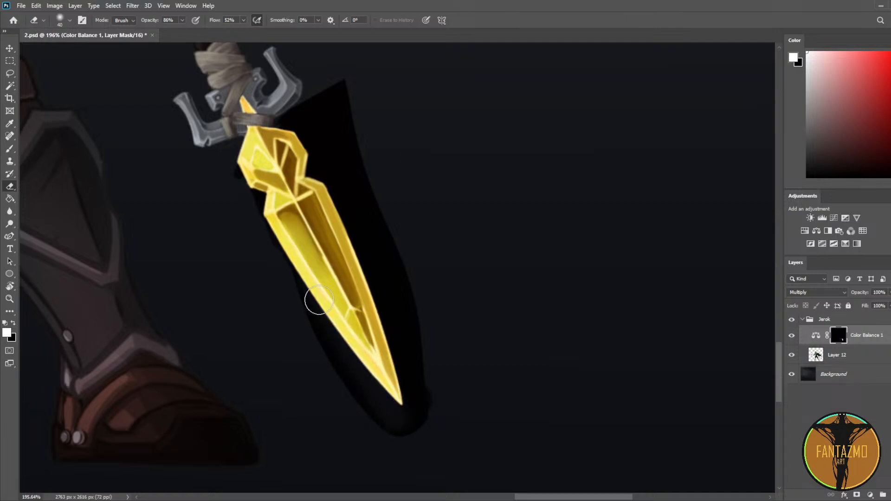
pyautogui.moveTo(340, 198); pyautogui.dragTo(398, 377)
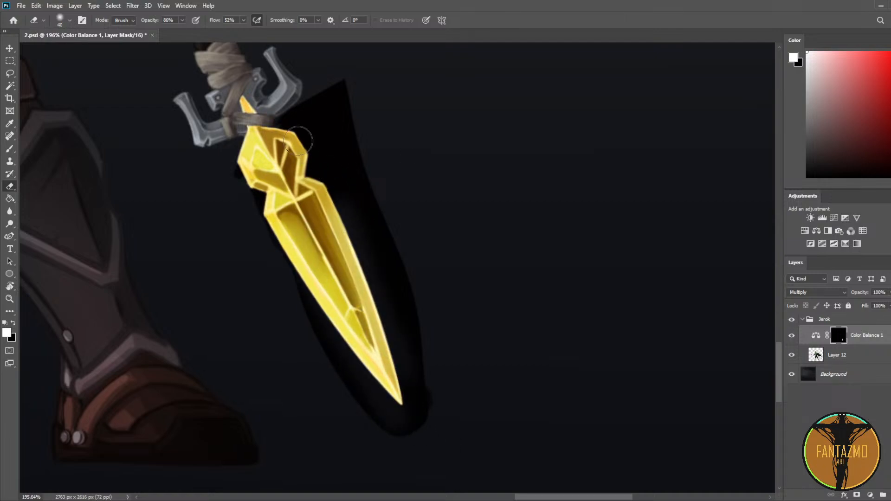
pyautogui.moveTo(298, 137); pyautogui.dragTo(325, 177)
# Step: Soften the adjustment on the small facets of the blade's base and around the notch with a smaller eraser
pyautogui.press('[')
pyautogui.press('[')
pyautogui.press('[')
pyautogui.press('[')
pyautogui.press('[')
pyautogui.press('[')
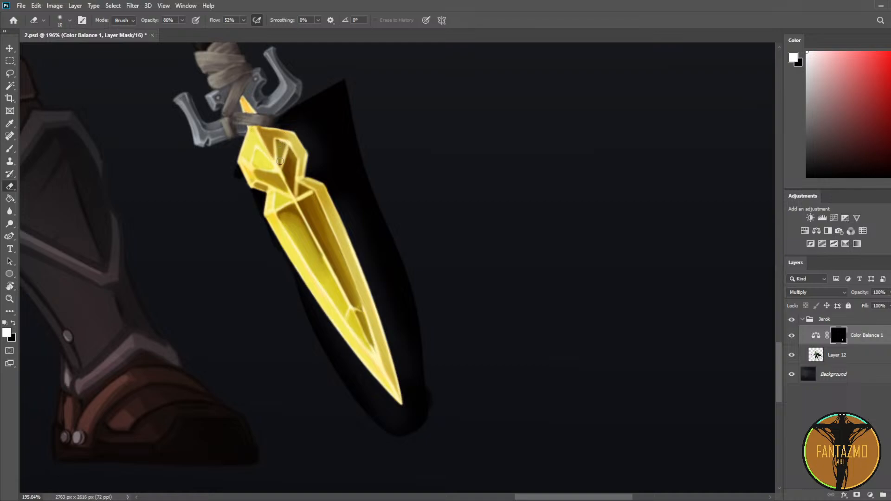
pyautogui.press(']')
pyautogui.press(']')
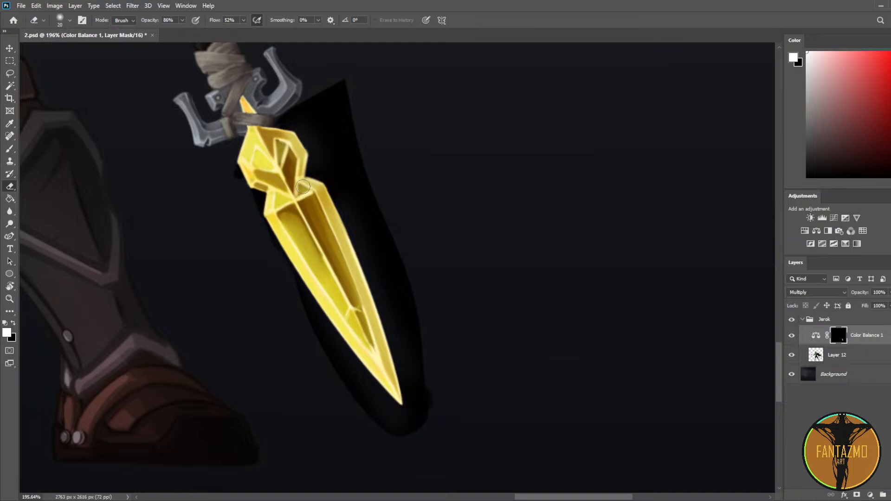
pyautogui.press('[')
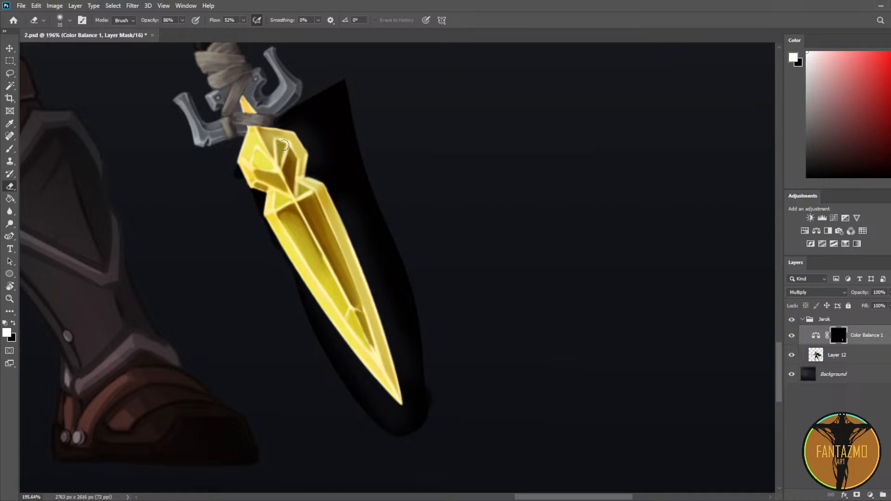
pyautogui.press('b')
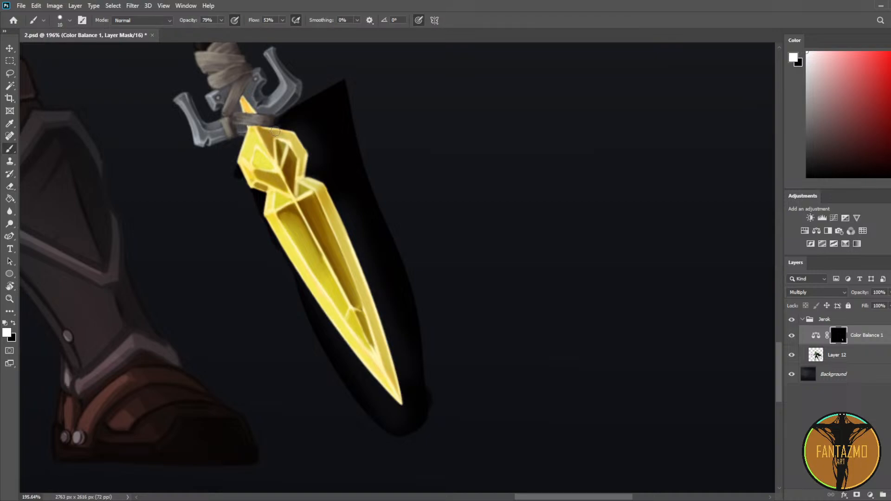
pyautogui.press('e')
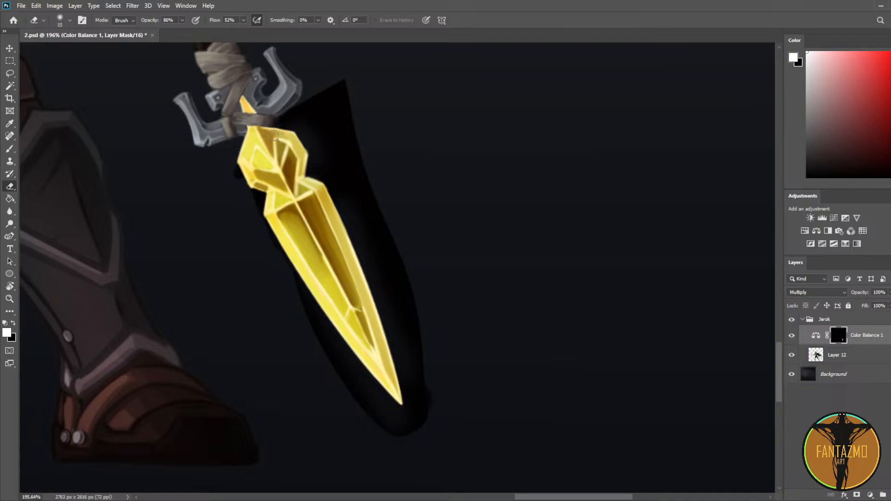
# Step: Lower the Color Balance 1 layer's opacity to 52% and merge it with Layer 12
pyautogui.scroll(-2, 325, 167)
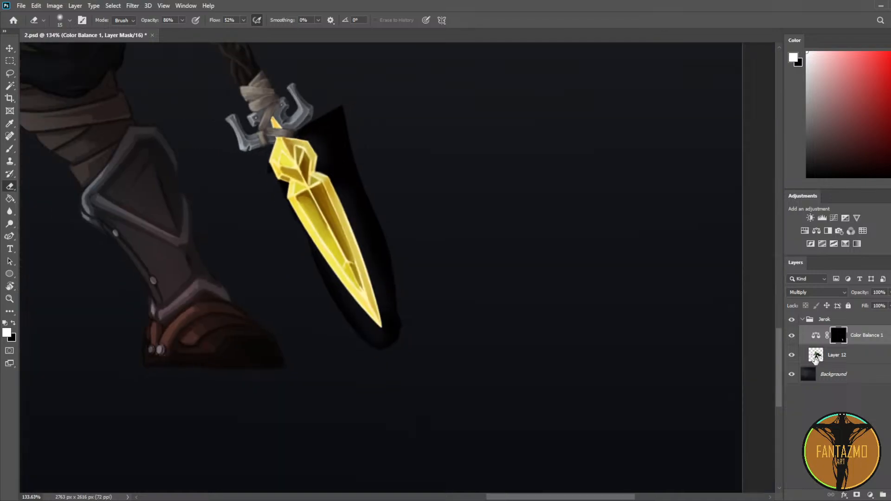
pyautogui.moveTo(877, 301); pyautogui.dragTo(872, 303)
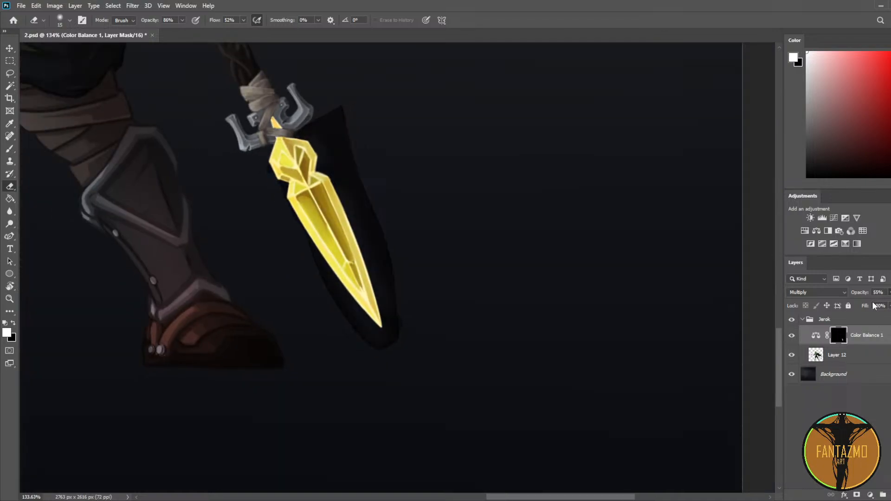
pyautogui.click(853, 361)
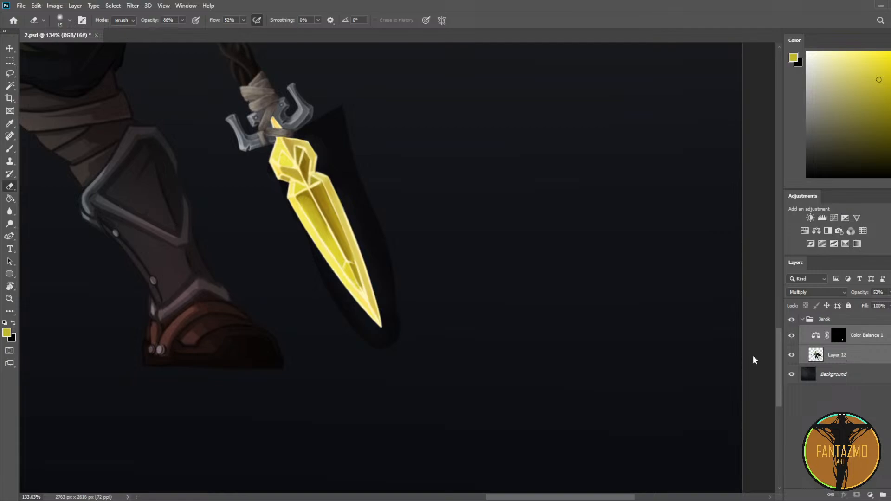
pyautogui.hotkey('ctrl', 'e')
# Step: Flip the canvas horizontally to check the whole character and save the document
pyautogui.scroll(-6, 390, 194)
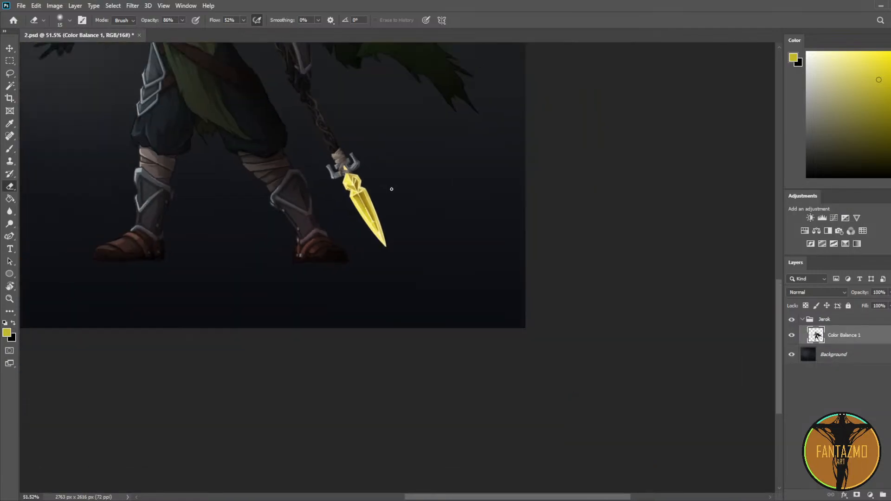
pyautogui.hotkey('ctrl', 'shift', 'h')
pyautogui.scroll(3, 239, 310)
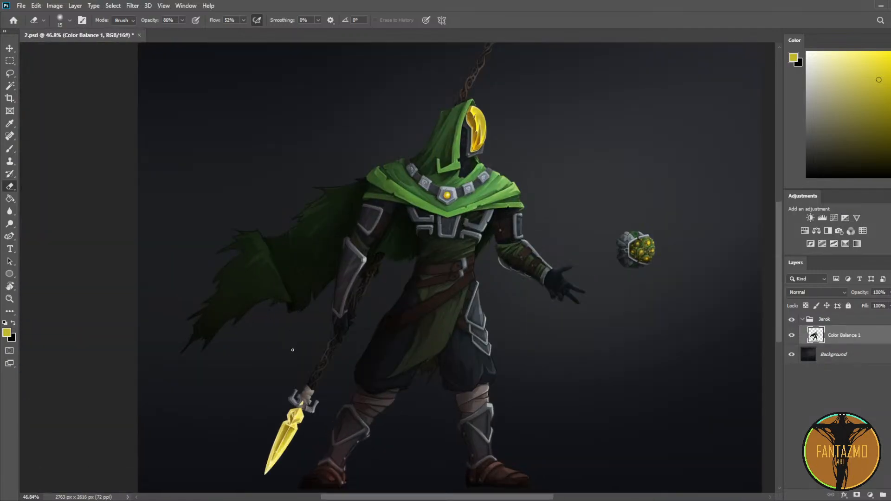
pyautogui.scroll(5, 293, 352)
pyautogui.hotkey('ctrl', 's')
pyautogui.scroll(4, 274, 232)
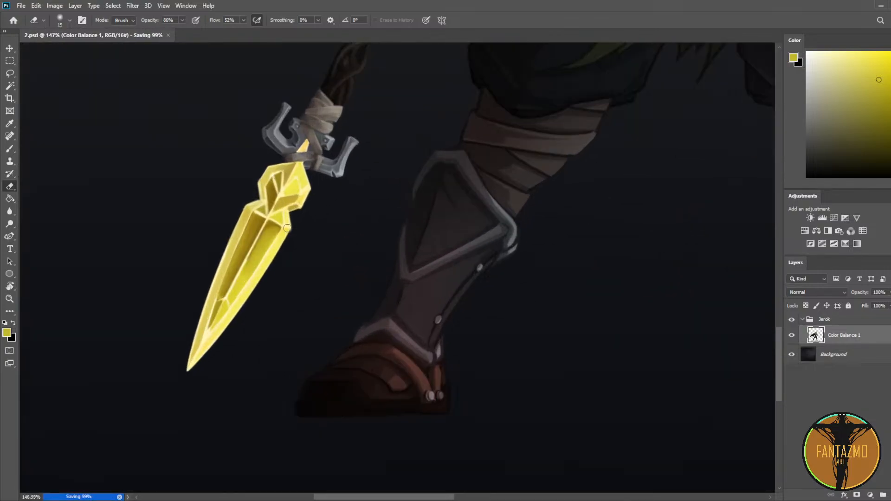
pyautogui.scroll(4, 295, 206)
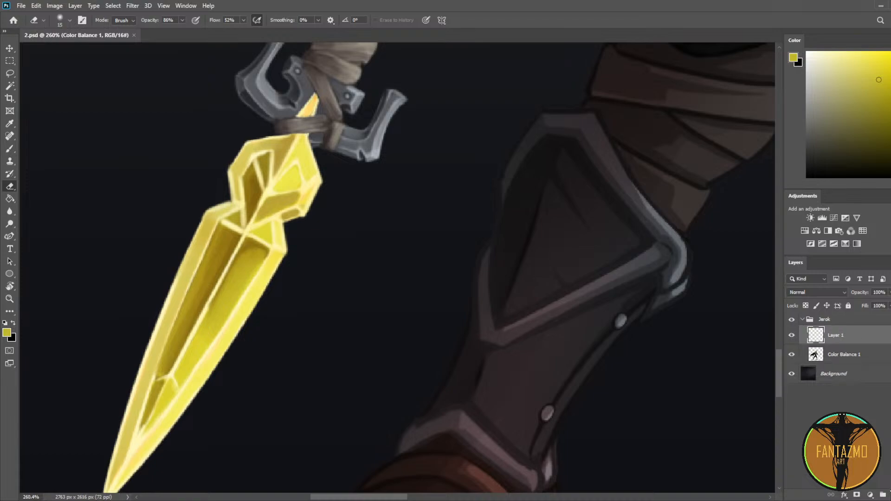
# Step: Create a new layer and paint dark brown, mixed from a sampled blade shadow, into the darkest facet of the blade's base
pyautogui.hotkey('ctrl', 'shift', 'alt', 'n')
pyautogui.scroll(1, 307, 181)
pyautogui.press('i')
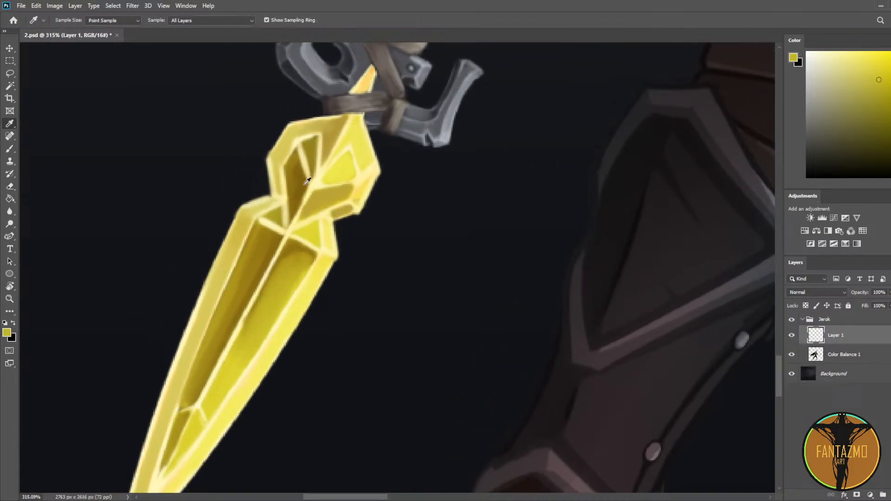
pyautogui.click(305, 182)
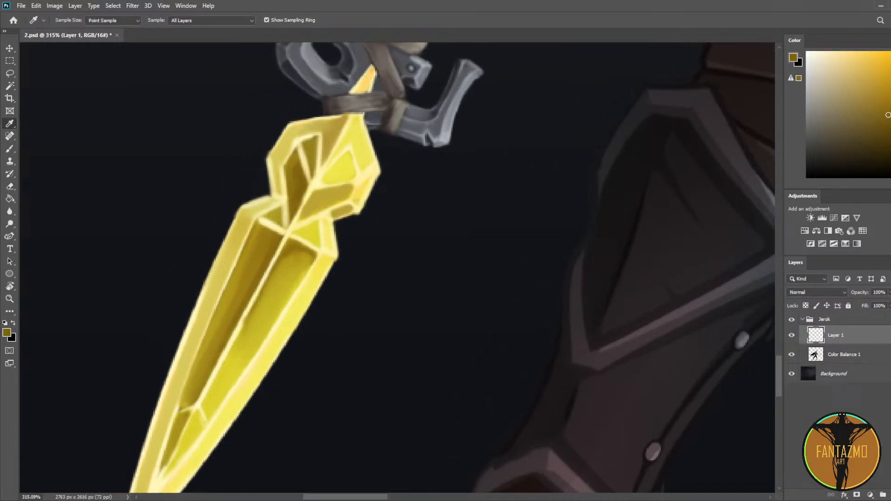
pyautogui.moveTo(890, 162); pyautogui.dragTo(890, 169)
pyautogui.press('b')
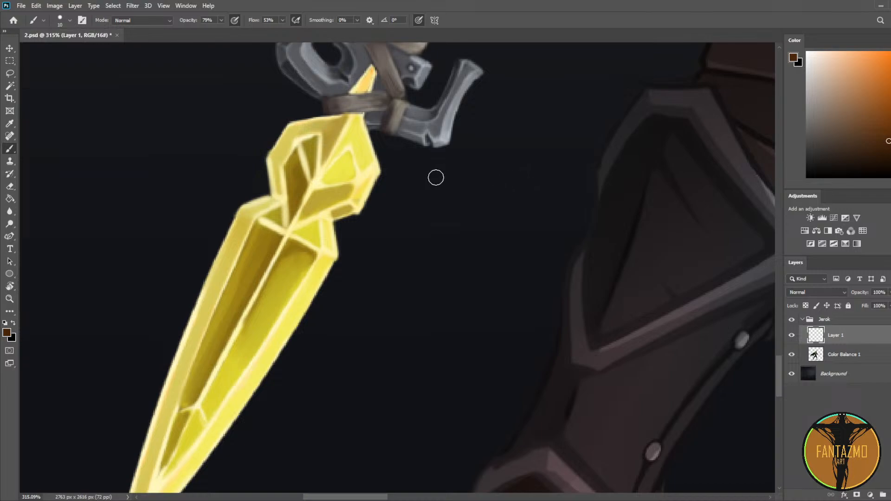
pyautogui.moveTo(297, 169)
pyautogui.mouseDown()
pyautogui.moveTo(303, 188)
pyautogui.moveTo(297, 160)
pyautogui.moveTo(301, 193)
pyautogui.moveTo(291, 220)
pyautogui.mouseUp()
pyautogui.press('[')
pyautogui.press('[')
pyautogui.press('[')
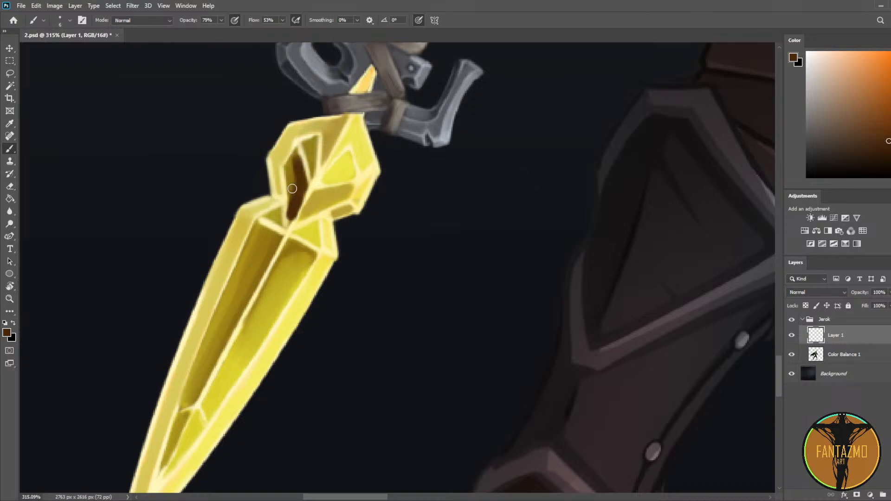
# Step: Erase the brown spill around the base's dark facet and undo the last stroke
pyautogui.press('e')
pyautogui.moveTo(281, 179)
pyautogui.mouseDown()
pyautogui.moveTo(289, 197)
pyautogui.moveTo(281, 234)
pyautogui.mouseUp()
pyautogui.moveTo(294, 154)
pyautogui.mouseDown()
pyautogui.moveTo(292, 219)
pyautogui.moveTo(314, 135)
pyautogui.moveTo(321, 143)
pyautogui.mouseUp()
pyautogui.press('b')
pyautogui.hotkey('ctrl', 'z')
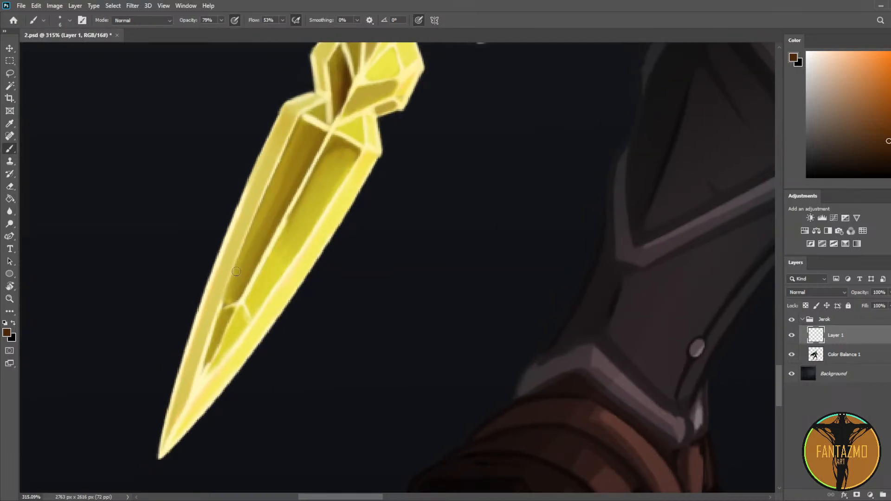
# Step: Shade the lower part of the blade's shaded groove with dark brown along the ridge and soften its outer side with the eraser
pyautogui.moveTo(227, 298)
pyautogui.mouseDown()
pyautogui.moveTo(239, 279)
pyautogui.moveTo(230, 295)
pyautogui.mouseUp()
pyautogui.press('e')
pyautogui.press('b')
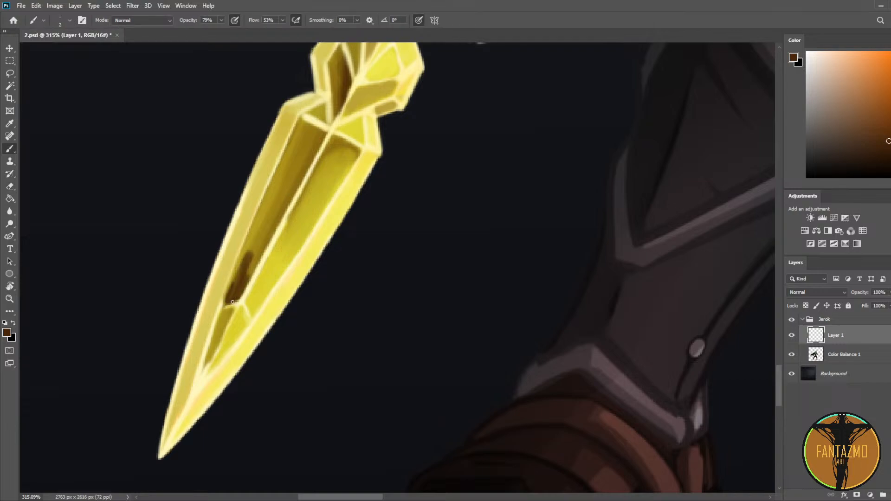
pyautogui.moveTo(228, 300)
pyautogui.mouseDown()
pyautogui.moveTo(241, 262)
pyautogui.moveTo(224, 305)
pyautogui.moveTo(245, 256)
pyautogui.moveTo(237, 294)
pyautogui.moveTo(272, 227)
pyautogui.mouseUp()
pyautogui.press(']')
pyautogui.press(']')
pyautogui.moveTo(237, 283); pyautogui.dragTo(285, 202)
pyautogui.press(']')
pyautogui.moveTo(257, 260)
pyautogui.mouseDown()
pyautogui.moveTo(306, 167)
pyautogui.moveTo(239, 279)
pyautogui.moveTo(308, 155)
pyautogui.mouseUp()
pyautogui.press('e')
pyautogui.moveTo(245, 214)
pyautogui.mouseDown()
pyautogui.moveTo(250, 245)
pyautogui.moveTo(224, 284)
pyautogui.moveTo(324, 131)
pyautogui.moveTo(228, 277)
pyautogui.moveTo(270, 214)
pyautogui.mouseUp()
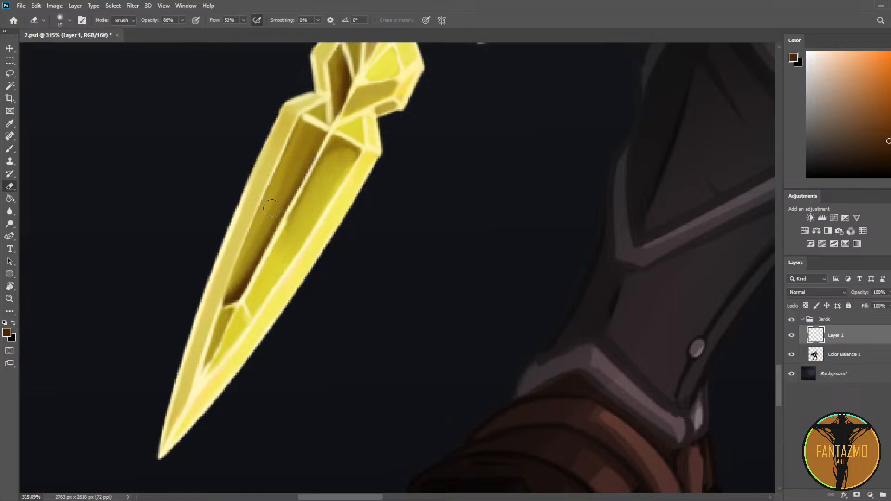
# Step: Review the blade's new shadows and save the document
pyautogui.scroll(-5, 317, 131)
pyautogui.scroll(3, 317, 142)
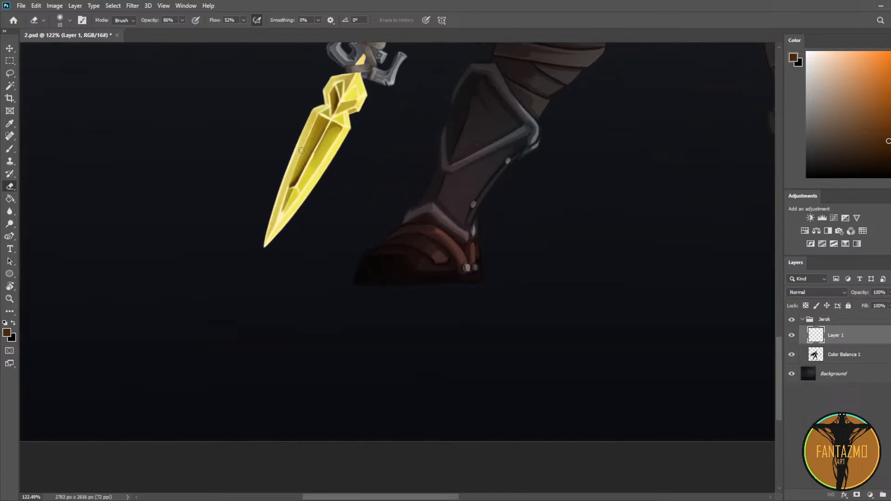
pyautogui.scroll(3, 316, 142)
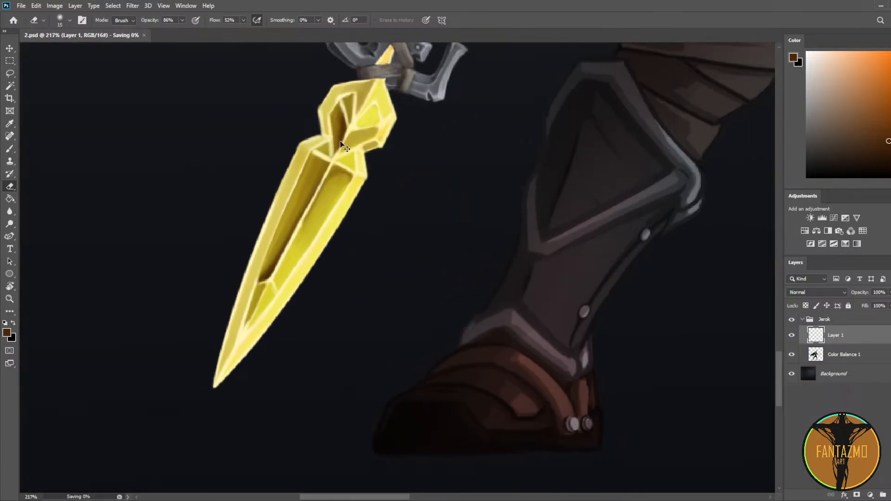
pyautogui.hotkey('ctrl', 's')
pyautogui.press('b')
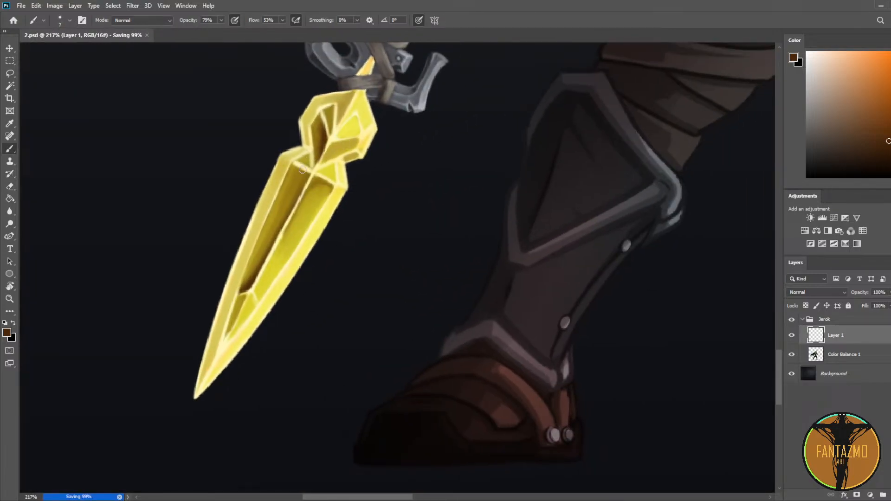
# Step: Paint dark brown into the upper end of the small facet near the blade's tip and flip the canvas horizontally
pyautogui.press('e')
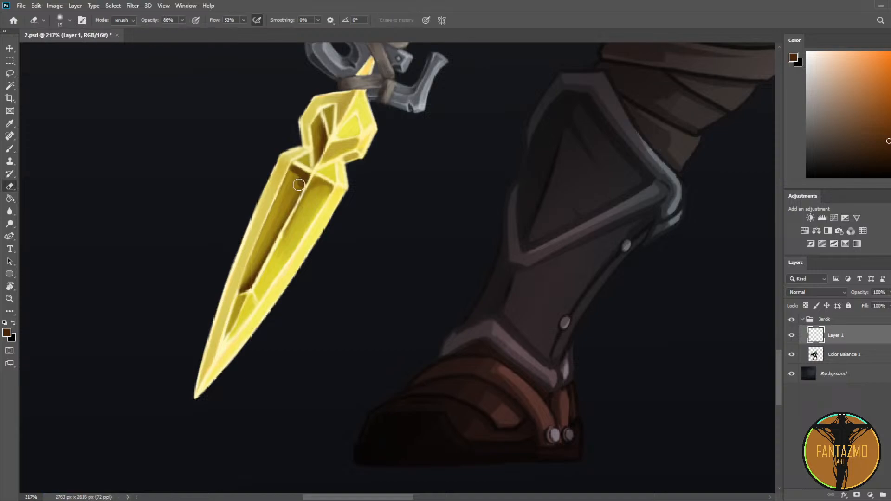
pyautogui.moveTo(294, 229); pyautogui.dragTo(327, 111)
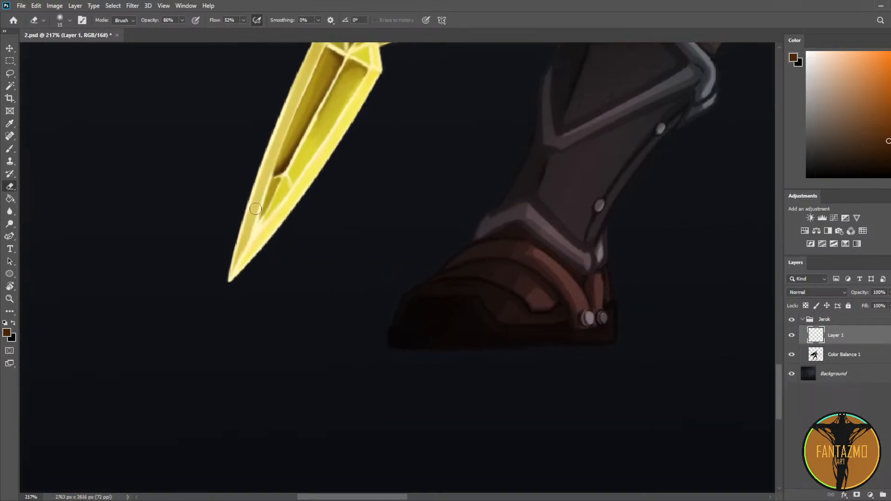
pyautogui.press('b')
pyautogui.moveTo(278, 179)
pyautogui.mouseDown()
pyautogui.moveTo(263, 215)
pyautogui.moveTo(278, 181)
pyautogui.moveTo(262, 213)
pyautogui.moveTo(262, 194)
pyautogui.moveTo(268, 183)
pyautogui.moveTo(243, 258)
pyautogui.moveTo(273, 183)
pyautogui.moveTo(245, 256)
pyautogui.moveTo(269, 188)
pyautogui.mouseUp()
pyautogui.press('e')
pyautogui.press('b')
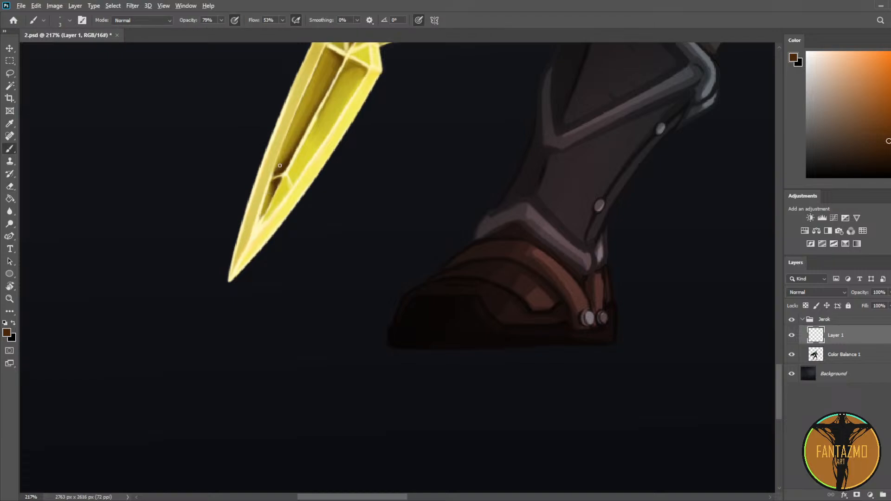
pyautogui.scroll(-8, 280, 165)
pyautogui.hotkey('ctrl', 'shift', 'h')
pyautogui.moveTo(484, 140); pyautogui.dragTo(215, 218)
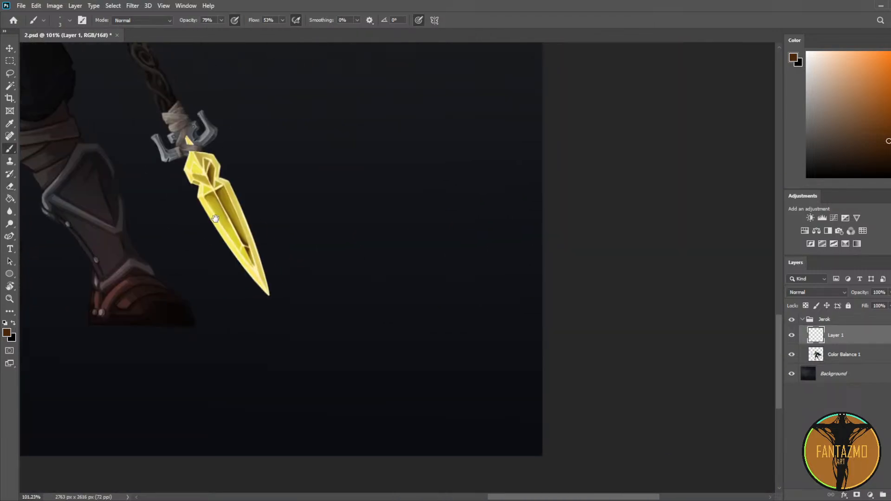
pyautogui.scroll(4, 229, 212)
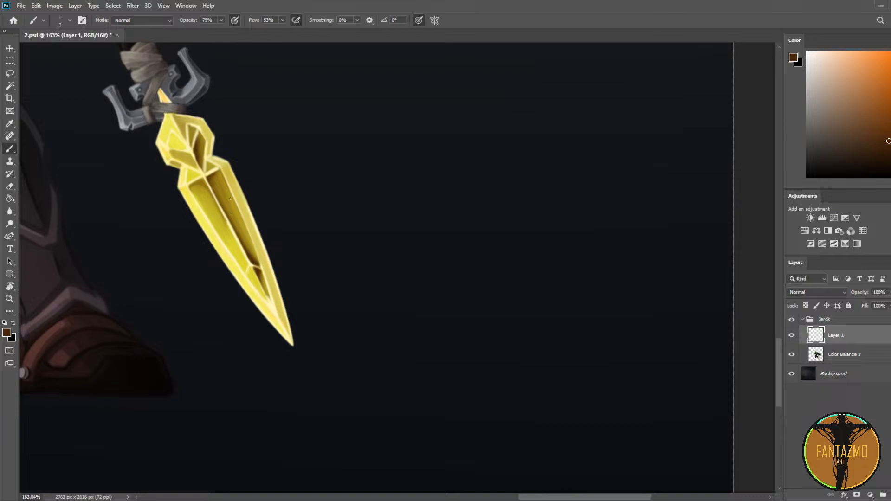
# Step: Try shading the blade's narrow outer bevel with dark brown down to the tip, thinning it with the eraser
pyautogui.moveTo(229, 172); pyautogui.dragTo(247, 222)
pyautogui.moveTo(225, 165); pyautogui.dragTo(263, 251)
pyautogui.moveTo(244, 208)
pyautogui.mouseDown()
pyautogui.moveTo(285, 319)
pyautogui.moveTo(247, 209)
pyautogui.moveTo(282, 309)
pyautogui.mouseUp()
pyautogui.press('e')
pyautogui.moveTo(234, 163)
pyautogui.mouseDown()
pyautogui.moveTo(274, 270)
pyautogui.moveTo(257, 235)
pyautogui.moveTo(285, 331)
pyautogui.mouseUp()
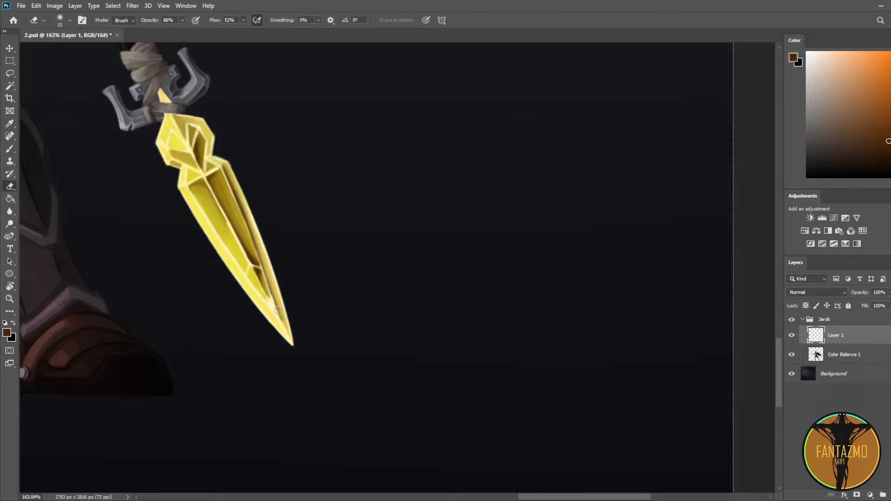
# Step: Undo the outer bevel's brown shading after another attempt at thinning it with the eraser
pyautogui.hotkey('ctrl', 'z')
pyautogui.hotkey('ctrl', 'z')
pyautogui.hotkey('ctrl', 'z')
pyautogui.hotkey('ctrl', 'z')
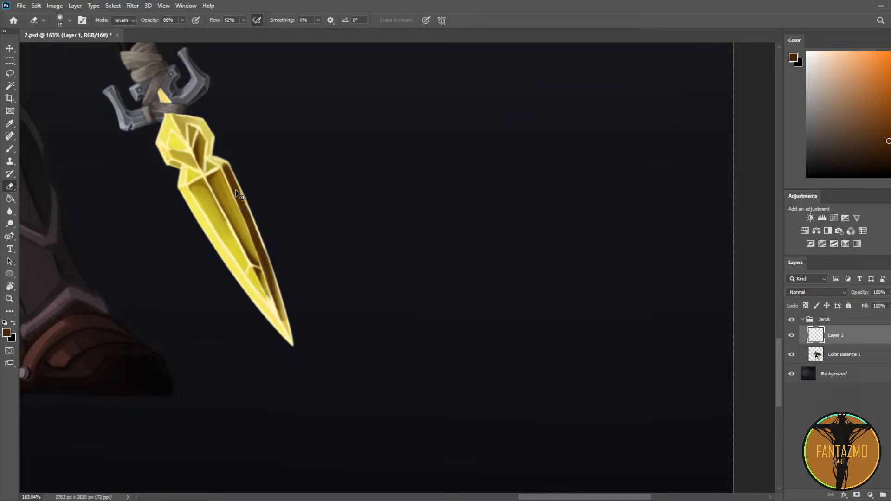
pyautogui.moveTo(227, 167); pyautogui.dragTo(266, 274)
pyautogui.hotkey('ctrl', 'z')
pyautogui.hotkey('ctrl', 'z')
pyautogui.hotkey('ctrl', 'z')
pyautogui.hotkey('ctrl', 'z')
pyautogui.hotkey('ctrl', 'z')
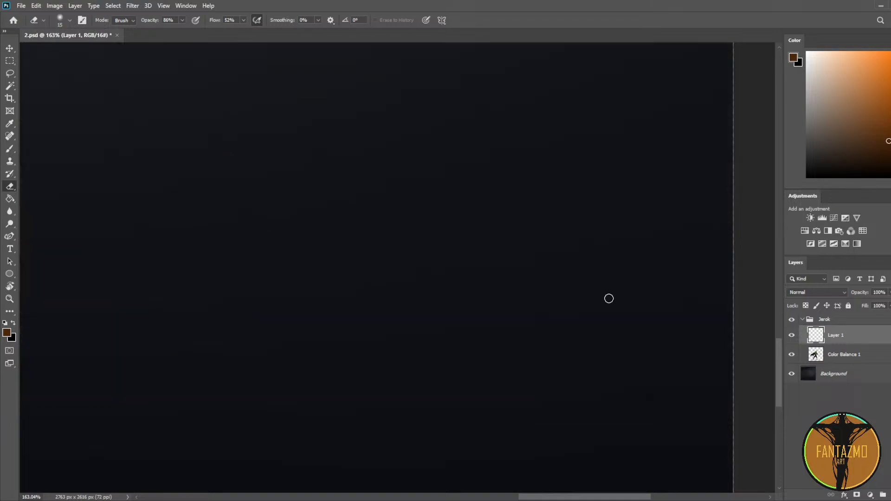
# Step: Compare the blade with Layer 1 hidden and shown, and preview the layer's blend modes down to Subtract
pyautogui.click(792, 335)
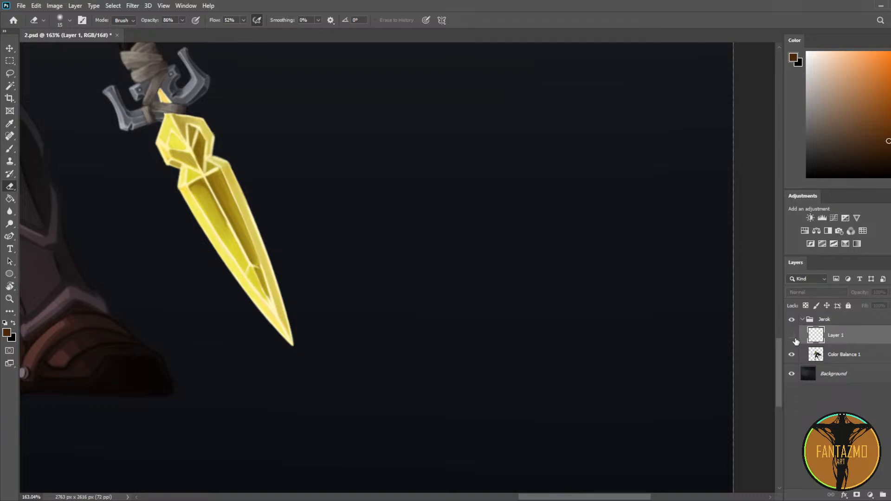
pyautogui.click(792, 336)
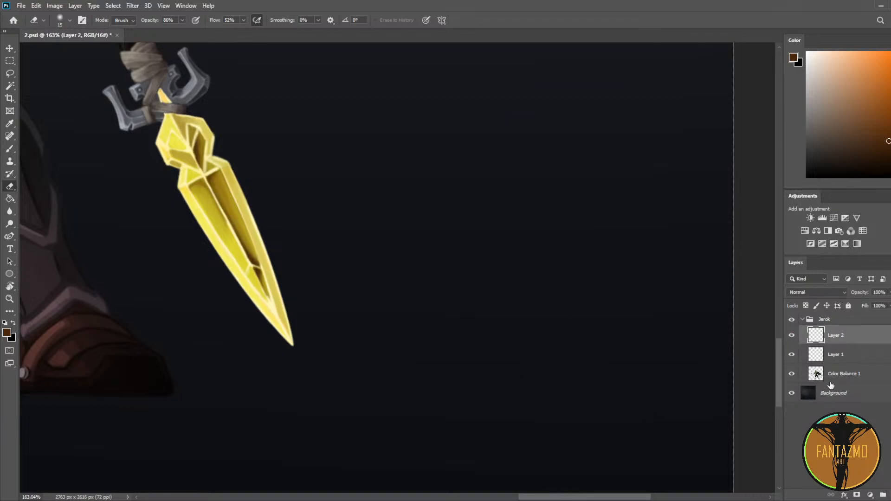
pyautogui.press('Down')
pyautogui.press('Down')
pyautogui.press('Down')
pyautogui.press('Down')
pyautogui.press('Down')
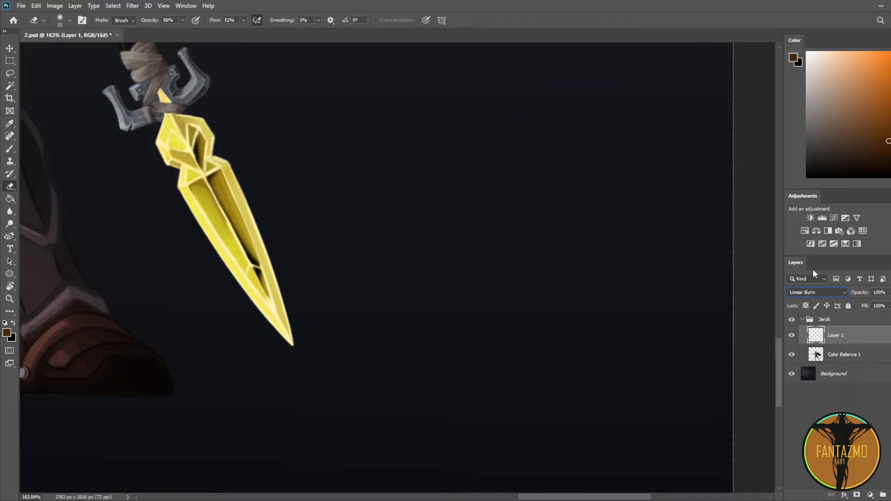
pyautogui.press('Down')
pyautogui.press('Down')
pyautogui.press('Down')
pyautogui.press('Down')
pyautogui.press('Down')
pyautogui.press('Down')
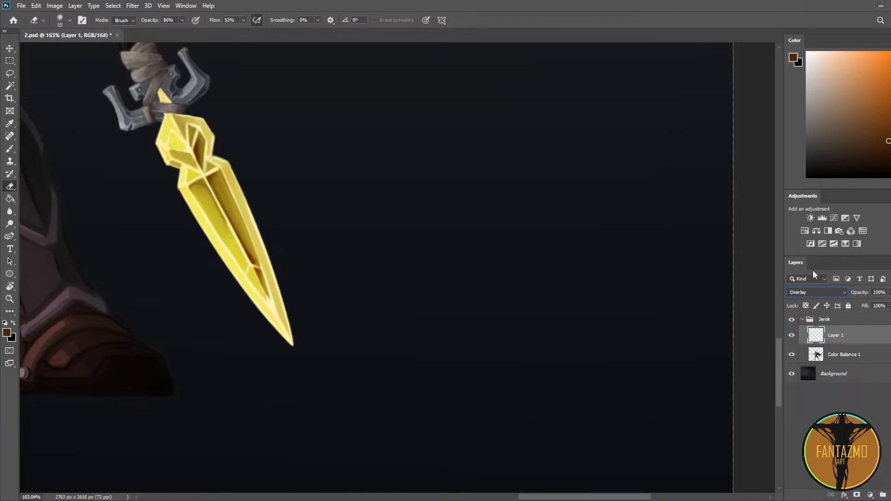
pyautogui.press('Down')
pyautogui.press('Down')
pyautogui.press('Down')
pyautogui.press('Down')
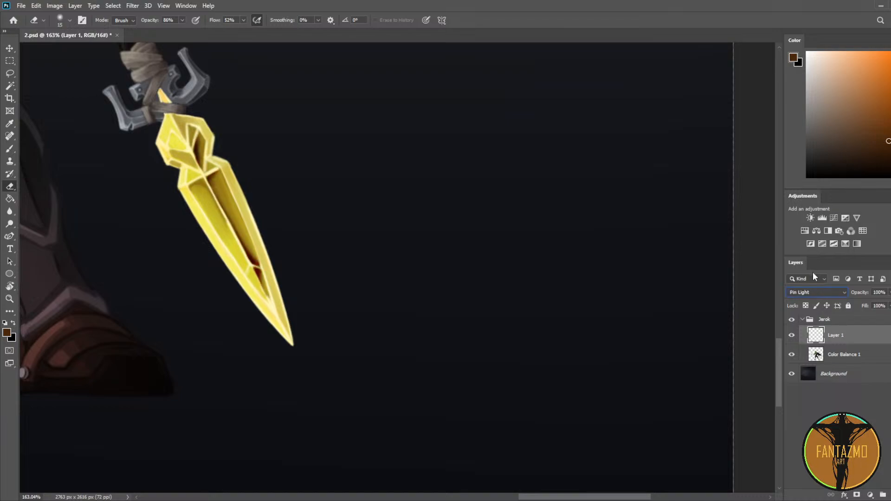
pyautogui.press('Down')
pyautogui.press('Down')
pyautogui.press('Down')
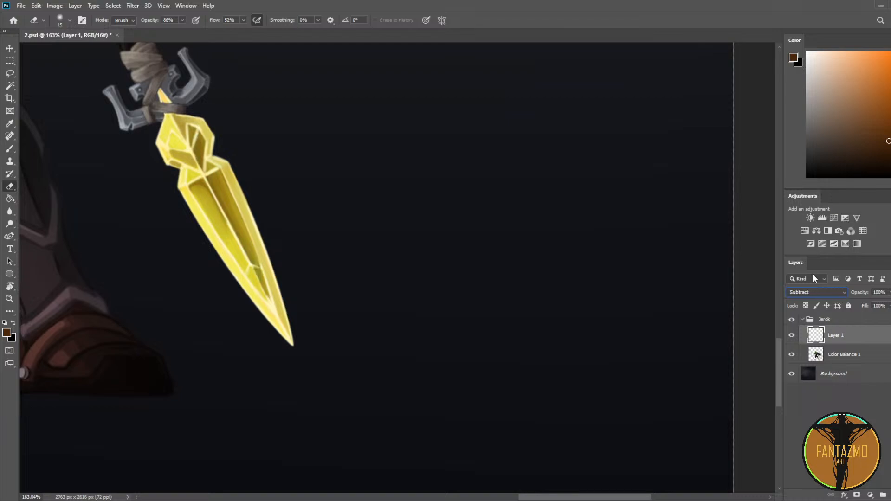
# Step: Set Layer 1's blend mode to Hard Light
pyautogui.press('Up')
pyautogui.press('Up')
pyautogui.press('Up')
pyautogui.press('Up')
pyautogui.press('Up')
pyautogui.press('Up')
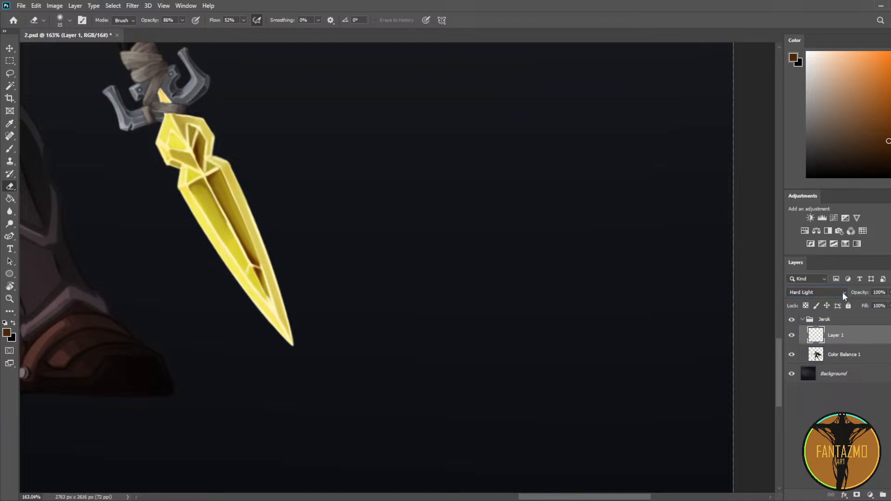
# Step: Brush dark brown along the upper outer bevel on a new layer and set that layer's blend mode to Hard Light
pyautogui.hotkey('ctrl', 'shift', 'alt', 'n')
pyautogui.press('b')
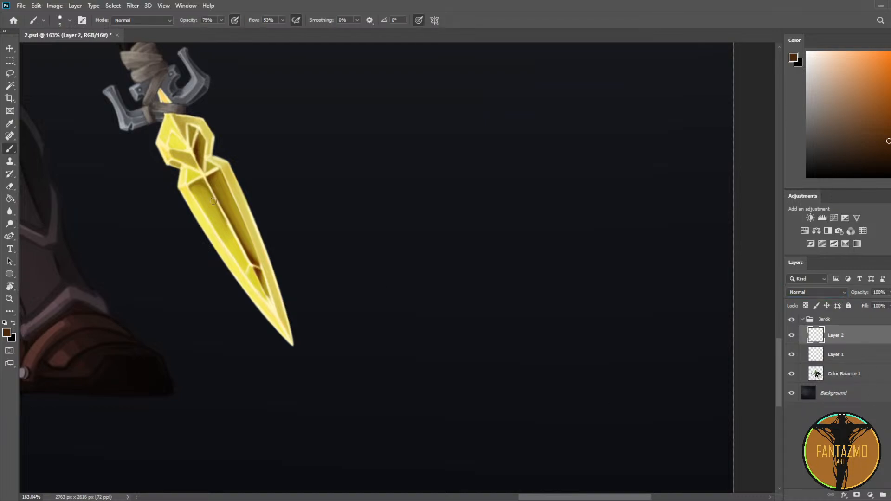
pyautogui.moveTo(229, 174); pyautogui.dragTo(251, 234)
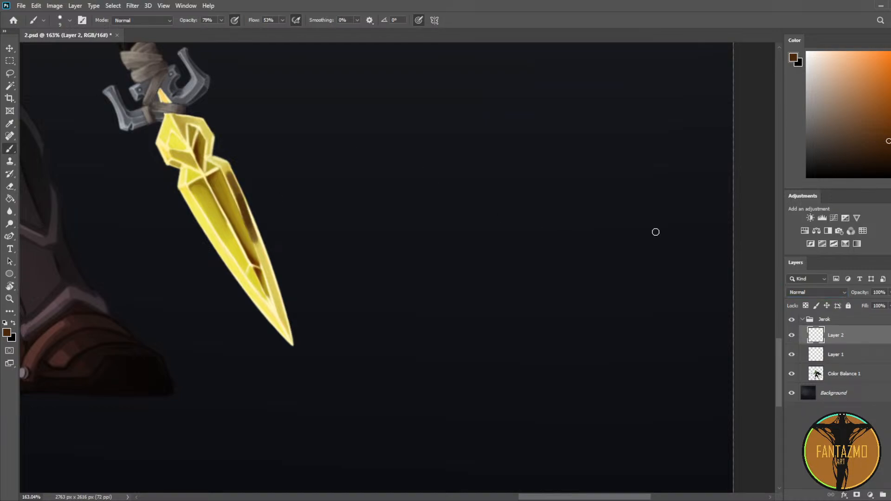
pyautogui.scroll(-14, 798, 292)
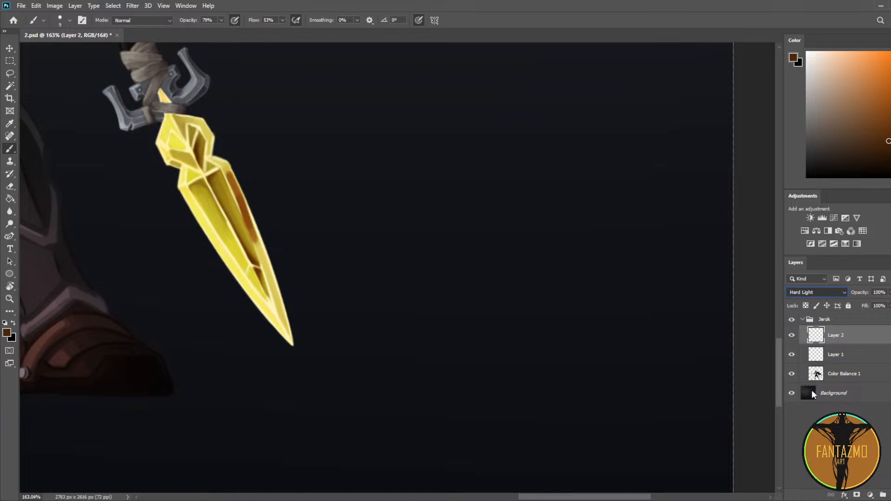
# Step: Extend the brown shading down the outer bevel to the tip and erase it back to a soft, narrow band
pyautogui.moveTo(239, 173); pyautogui.dragTo(248, 226)
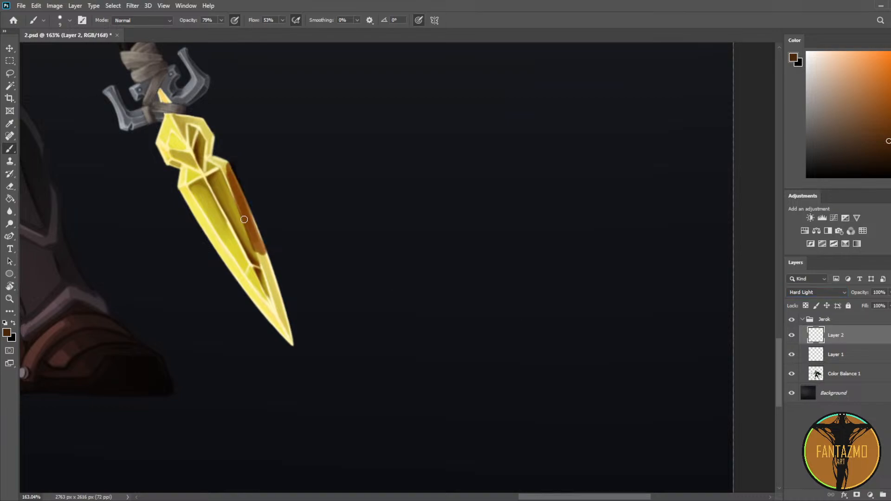
pyautogui.hotkey('ctrl', 'z')
pyautogui.press('e')
pyautogui.moveTo(228, 172)
pyautogui.mouseDown()
pyautogui.moveTo(260, 247)
pyautogui.moveTo(246, 211)
pyautogui.moveTo(255, 236)
pyautogui.mouseUp()
pyautogui.press('b')
pyautogui.press('e')
pyautogui.moveTo(237, 172)
pyautogui.mouseDown()
pyautogui.moveTo(287, 334)
pyautogui.moveTo(275, 291)
pyautogui.moveTo(251, 316)
pyautogui.moveTo(269, 321)
pyautogui.moveTo(266, 308)
pyautogui.moveTo(295, 346)
pyautogui.moveTo(231, 165)
pyautogui.moveTo(288, 316)
pyautogui.mouseUp()
pyautogui.press('b')
pyautogui.press('e')
pyautogui.moveTo(252, 209); pyautogui.dragTo(292, 344)
pyautogui.moveTo(229, 161); pyautogui.dragTo(284, 289)
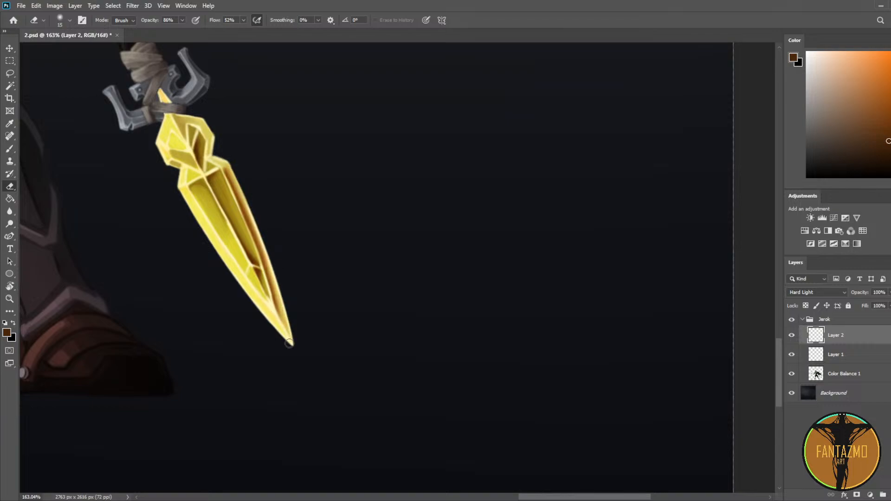
# Step: Shade the outer side of the blade's lit groove with brown and fade most of it with the eraser
pyautogui.press('b')
pyautogui.moveTo(193, 192); pyautogui.dragTo(251, 271)
pyautogui.moveTo(209, 213); pyautogui.dragTo(253, 274)
pyautogui.press('e')
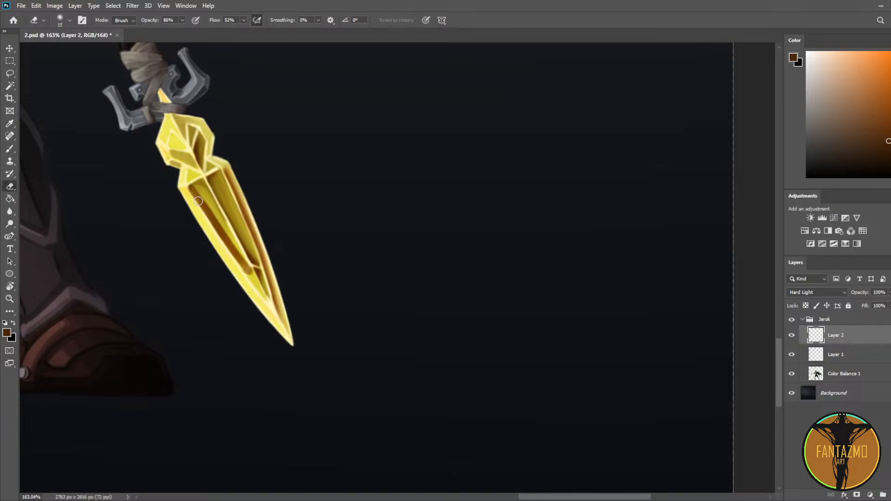
pyautogui.moveTo(194, 191); pyautogui.dragTo(241, 255)
pyautogui.moveTo(209, 211); pyautogui.dragTo(260, 283)
pyautogui.moveTo(234, 256); pyautogui.dragTo(257, 283)
pyautogui.moveTo(200, 193); pyautogui.dragTo(288, 332)
# Step: Touch up the brown shading on the bevel near the blade's tip, softening its edges with the eraser
pyautogui.press('b')
pyautogui.press('e')
pyautogui.moveTo(263, 297)
pyautogui.mouseDown()
pyautogui.moveTo(288, 327)
pyautogui.moveTo(276, 276)
pyautogui.mouseUp()
pyautogui.moveTo(283, 318); pyautogui.dragTo(263, 247)
# Step: Add a small brown shadow on the blade's shoulder just below the base and trim its edges with the eraser
pyautogui.press('b')
pyautogui.moveTo(212, 159)
pyautogui.mouseDown()
pyautogui.moveTo(229, 167)
pyautogui.moveTo(206, 156)
pyautogui.moveTo(212, 146)
pyautogui.moveTo(218, 154)
pyautogui.mouseUp()
pyautogui.press('e')
pyautogui.press('b')
pyautogui.press('e')
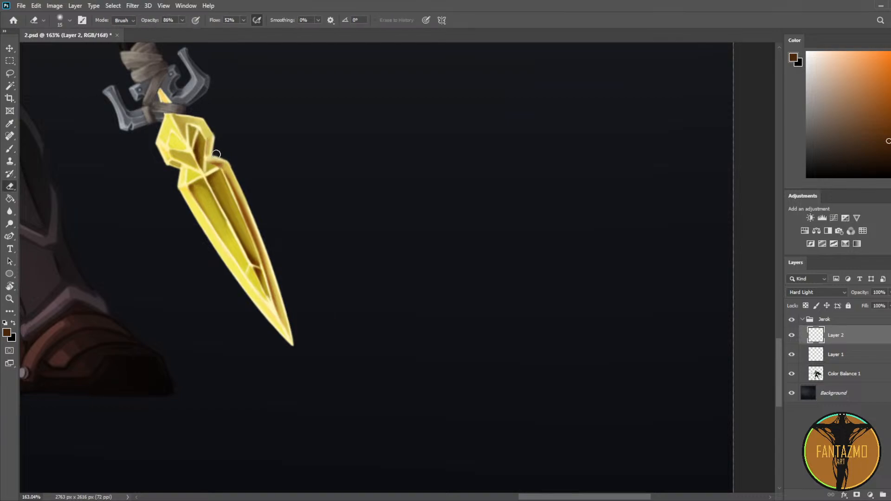
# Step: Paint darker facets on the base's outer rim and the blade's shoulder on the Color Balance 1 layer, using sampled olive gold
pyautogui.scroll(4, 218, 149)
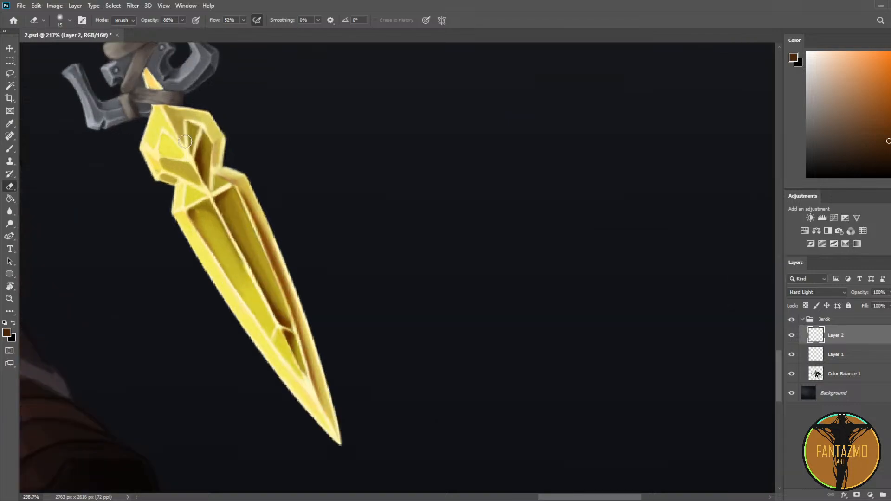
pyautogui.click(842, 374)
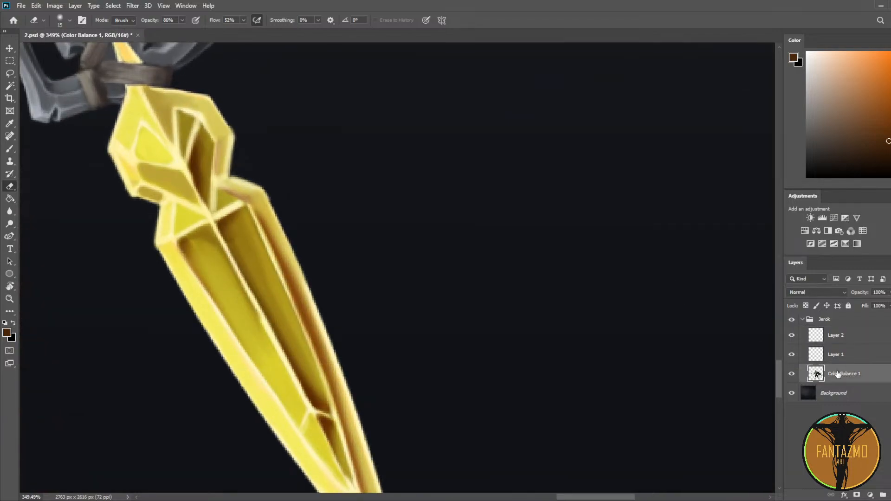
pyautogui.press('i')
pyautogui.click(206, 228)
pyautogui.press('b')
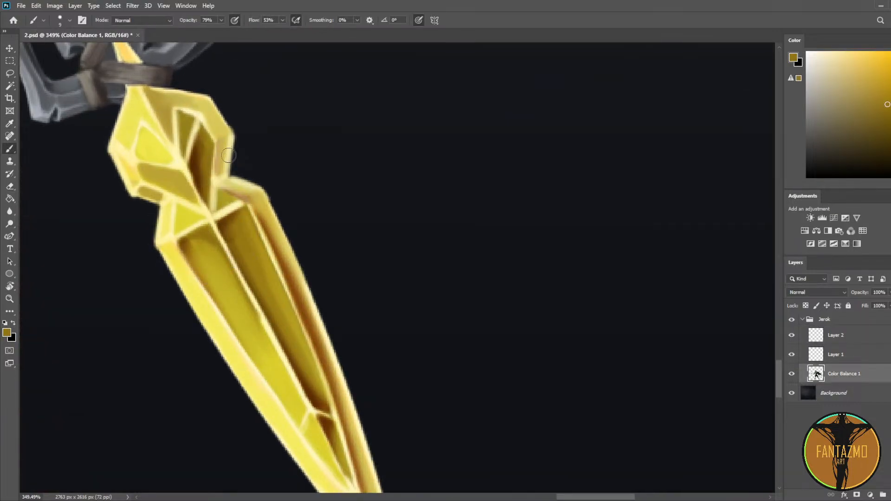
pyautogui.moveTo(219, 173); pyautogui.dragTo(227, 140)
pyautogui.moveTo(231, 182); pyautogui.dragTo(254, 189)
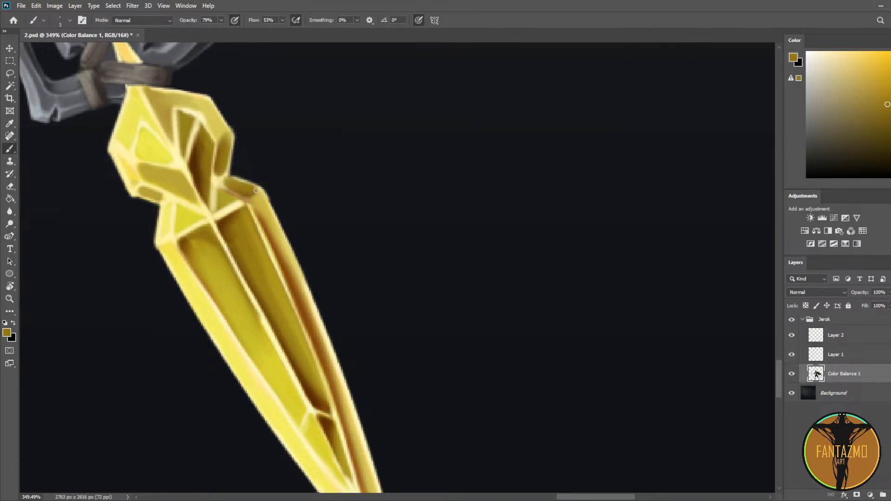
pyautogui.press('e')
pyautogui.moveTo(224, 139)
pyautogui.mouseDown()
pyautogui.moveTo(218, 131)
pyautogui.moveTo(234, 132)
pyautogui.mouseUp()
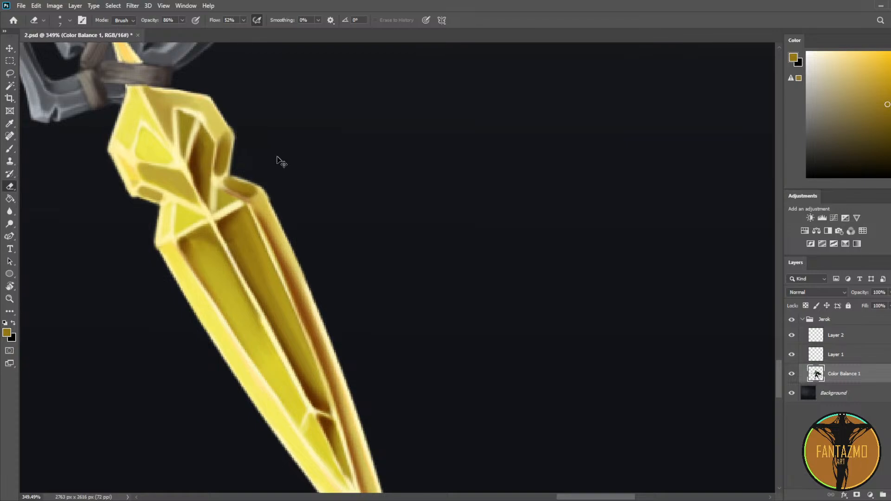
# Step: Sharpen the edges of the new rim and shoulder facets with dark and light golds sampled from the blade
pyautogui.press('b')
pyautogui.keyDown('alt'); pyautogui.click(219, 135); pyautogui.keyUp('alt')
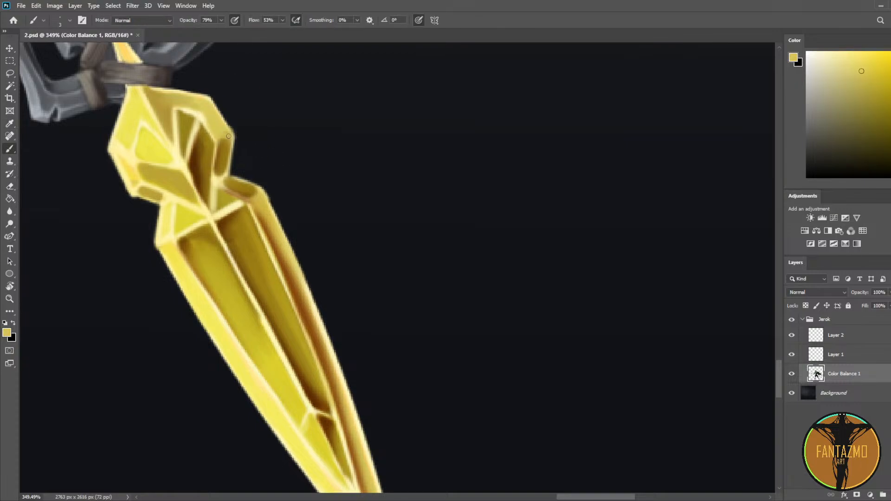
pyautogui.keyDown('alt'); pyautogui.click(225, 143); pyautogui.keyUp('alt')
pyautogui.moveTo(220, 140); pyautogui.dragTo(230, 138)
pyautogui.keyDown('alt'); pyautogui.click(248, 191); pyautogui.keyUp('alt')
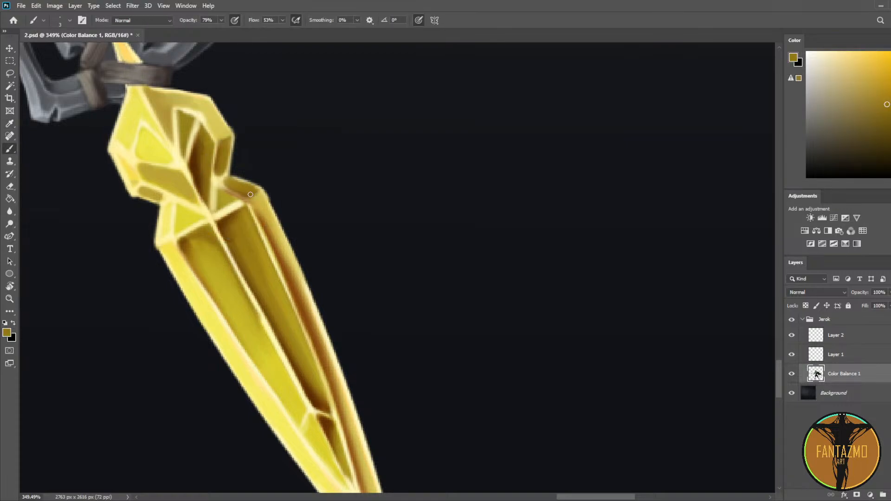
pyautogui.keyDown('alt'); pyautogui.click(222, 184); pyautogui.keyUp('alt')
# Step: Divide the base's upper rim into facets with sampled golds and line their edges with pale yellow
pyautogui.keyDown('alt'); pyautogui.click(211, 117); pyautogui.keyUp('alt')
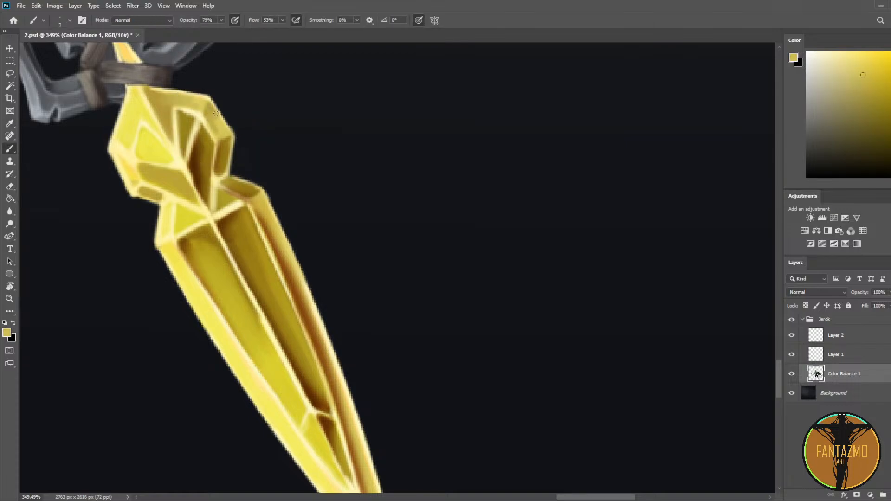
pyautogui.press('alt')
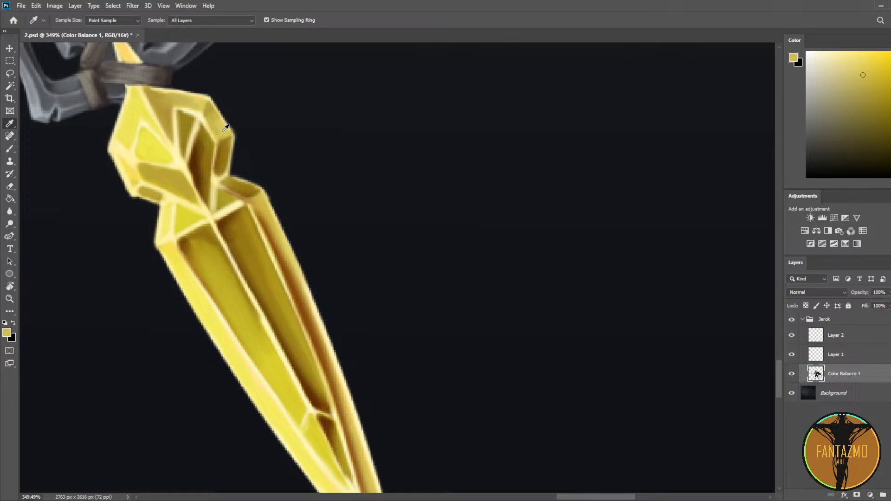
pyautogui.keyDown('alt'); pyautogui.click(177, 106); pyautogui.keyUp('alt')
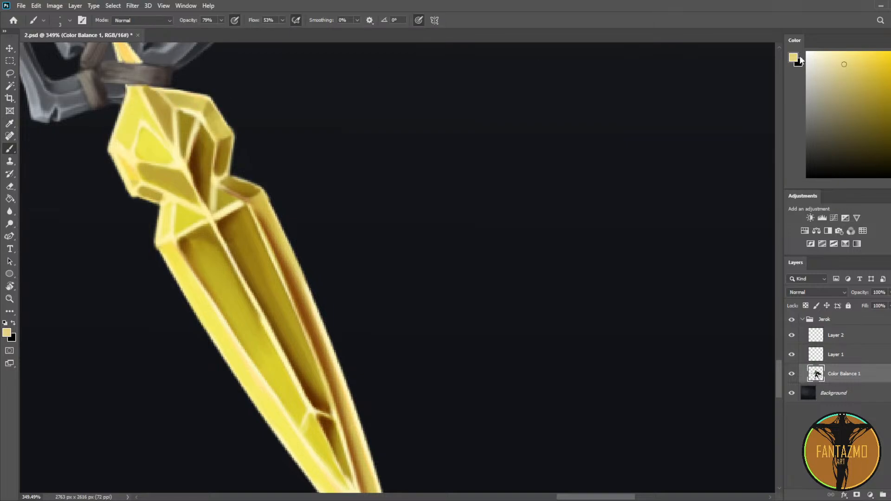
pyautogui.click(835, 55)
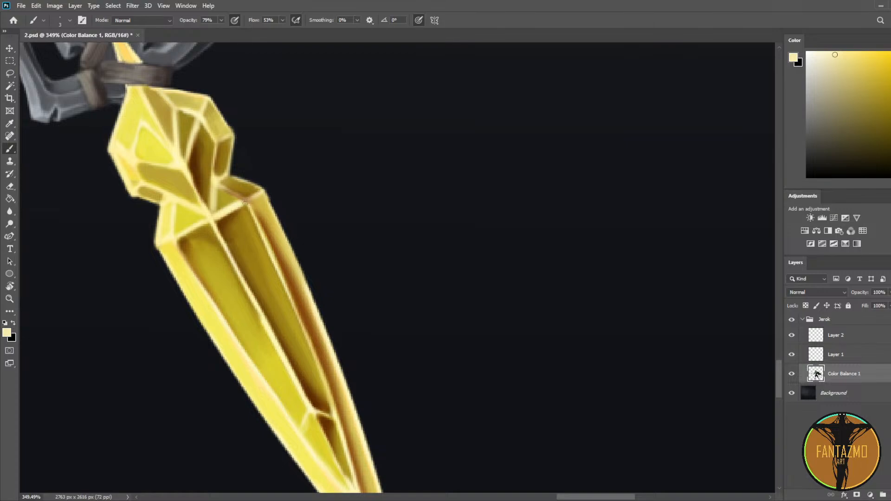
# Step: Select Layer 2 and compare the blade with its shading hidden and shown
pyautogui.scroll(-10, 276, 157)
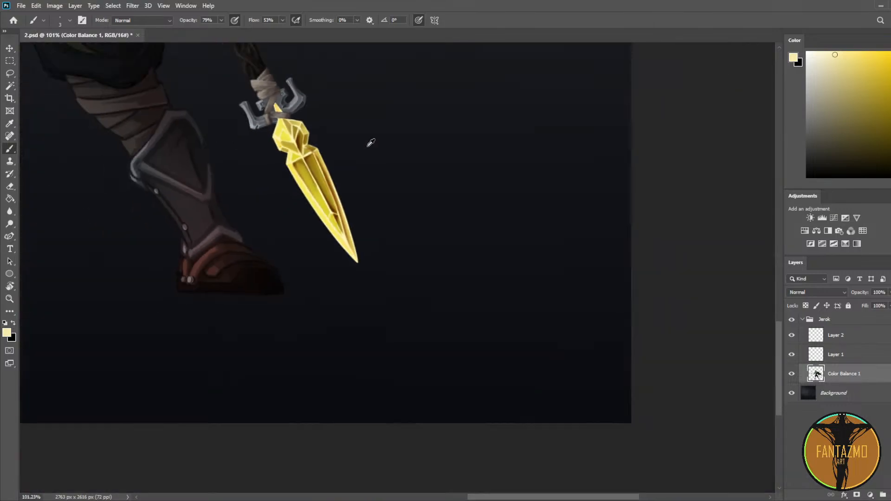
pyautogui.click(838, 340)
pyautogui.click(792, 336)
pyautogui.click(792, 336)
pyautogui.scroll(4, 449, 161)
pyautogui.scroll(3, 292, 91)
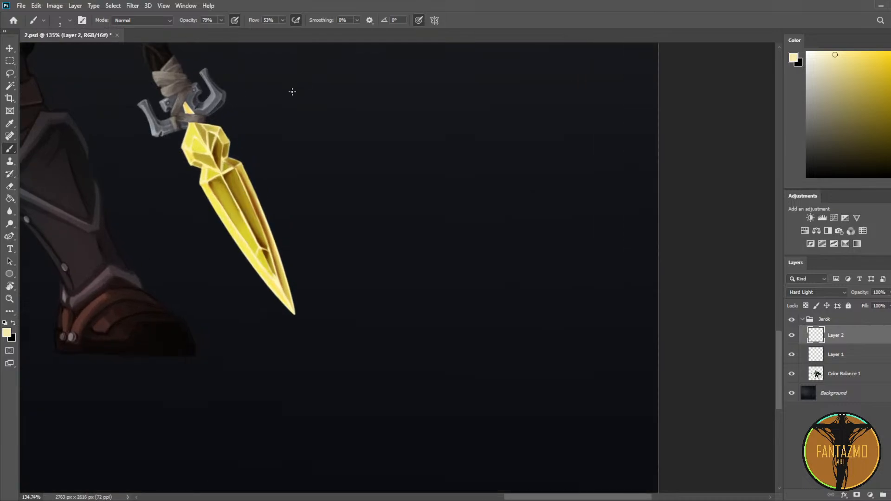
# Step: Merge Layer 2, Layer 1 and Color Balance 1 into a single layer and save the file
pyautogui.scroll(-3, 409, 215)
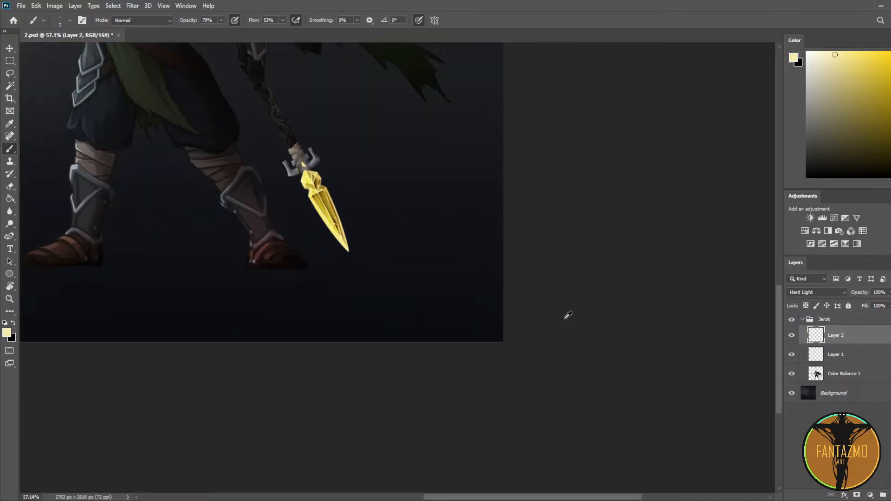
pyautogui.keyDown('shift'); pyautogui.click(858, 375); pyautogui.keyUp('shift')
pyautogui.hotkey('ctrl', 'e')
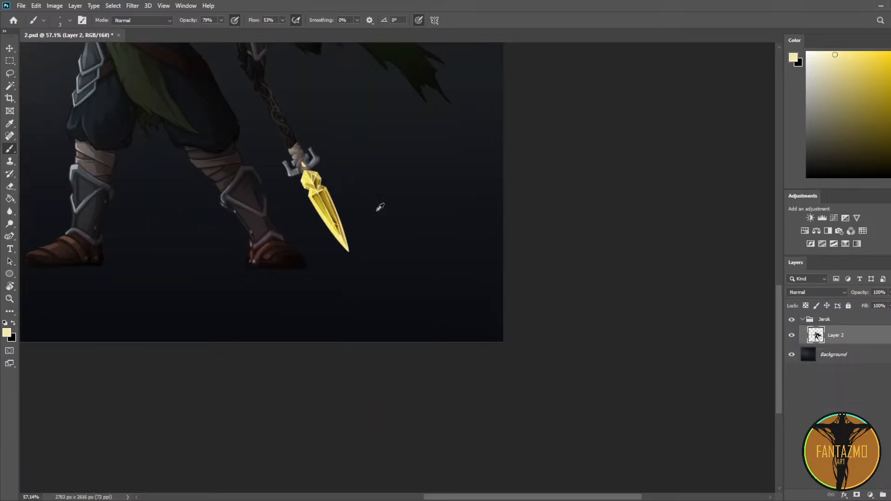
pyautogui.scroll(4, 353, 157)
pyautogui.scroll(1, 347, 154)
pyautogui.hotkey('ctrl', 's')
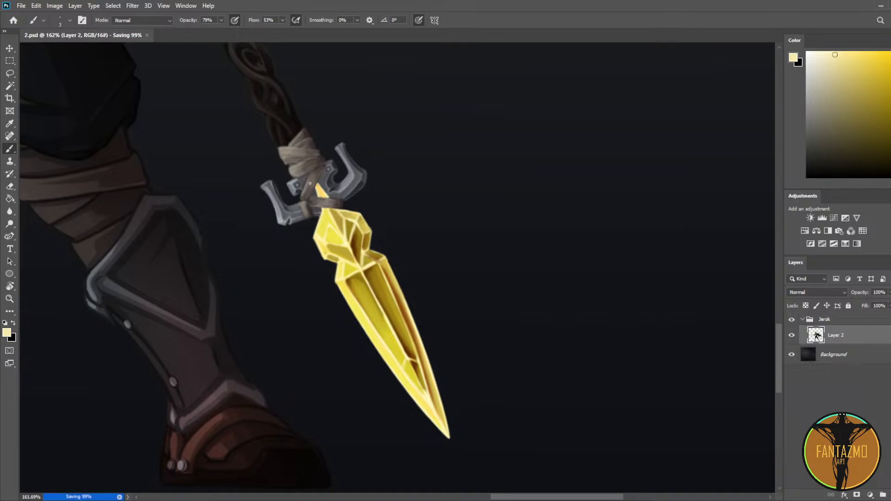
# Step: Lasso the golden blade, copy it onto a new layer and move the copy back over the original
pyautogui.press('l')
pyautogui.moveTo(333, 210)
pyautogui.mouseDown()
pyautogui.moveTo(314, 223)
pyautogui.moveTo(372, 414)
pyautogui.moveTo(481, 244)
pyautogui.mouseUp()
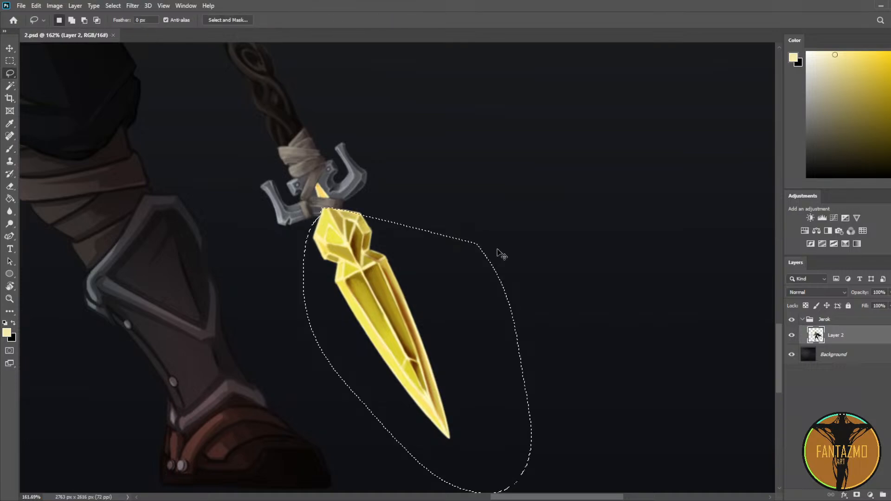
pyautogui.hotkey('ctrl', 'c')
pyautogui.hotkey('ctrl', 'v')
pyautogui.click(9, 49)
pyautogui.moveTo(403, 254); pyautogui.dragTo(370, 248)
# Step: Nudge the copied blade slightly left to align it with the original, checking with Layer 3 hidden and shown
pyautogui.click(792, 336)
pyautogui.click(792, 335)
pyautogui.click(792, 335)
pyautogui.click(792, 335)
pyautogui.press('Left')
pyautogui.press('Left')
pyautogui.click(792, 335)
pyautogui.click(792, 335)
pyautogui.click(791, 336)
pyautogui.click(792, 335)
pyautogui.click(792, 335)
pyautogui.click(792, 335)
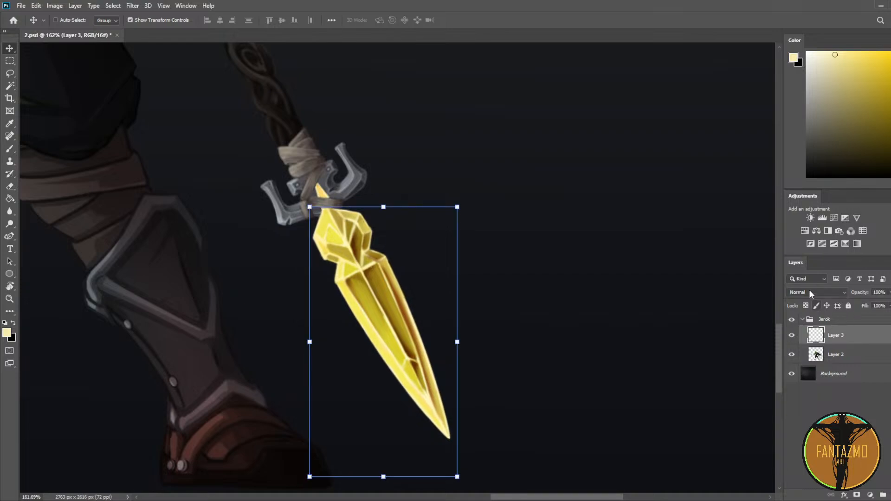
# Step: Try several blend modes on Layer 3, such as Darker Color and Lighten, and return it to Normal
pyautogui.press('Down')
pyautogui.press('Down')
pyautogui.press('Down')
pyautogui.press('Down')
pyautogui.press('Down')
pyautogui.press('Down')
pyautogui.press('Down')
pyautogui.press('Down')
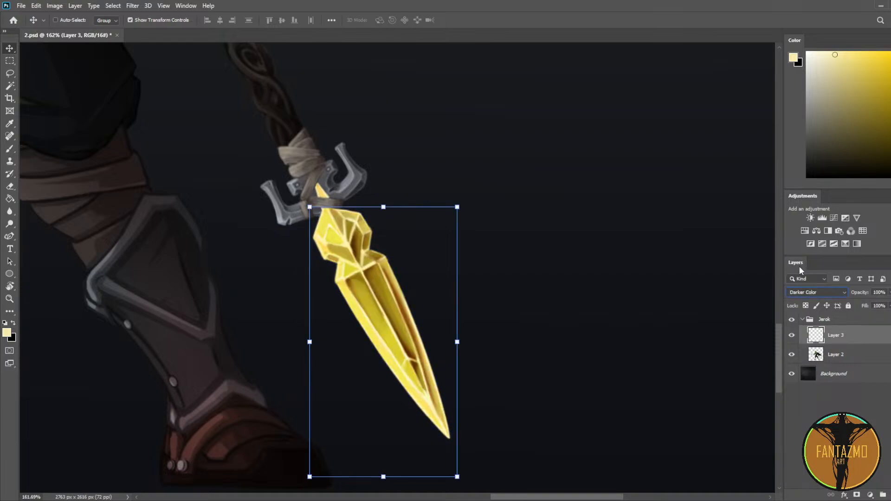
pyautogui.press('Up')
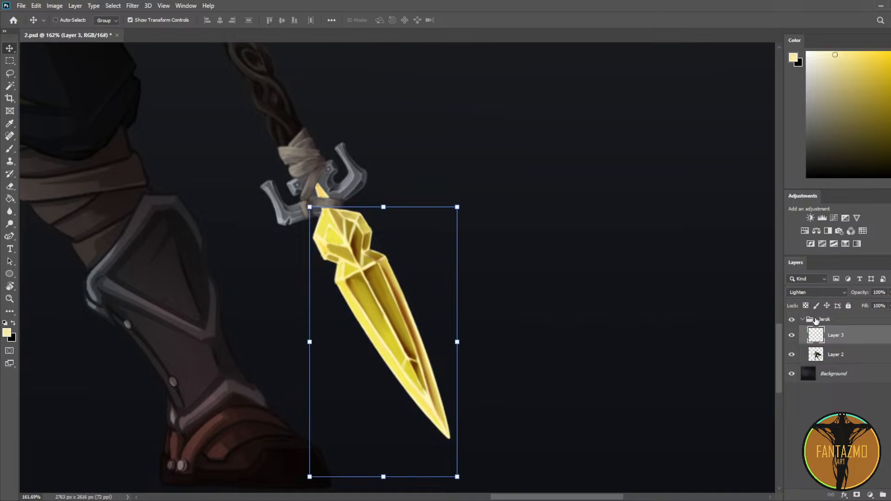
pyautogui.scroll(7, 805, 291)
# Step: Lock Layer 3's transparent pixels and cover the copied blade with bright cyan using a 100 px brush
pyautogui.click(890, 150)
pyautogui.click(890, 140)
pyautogui.click(890, 53)
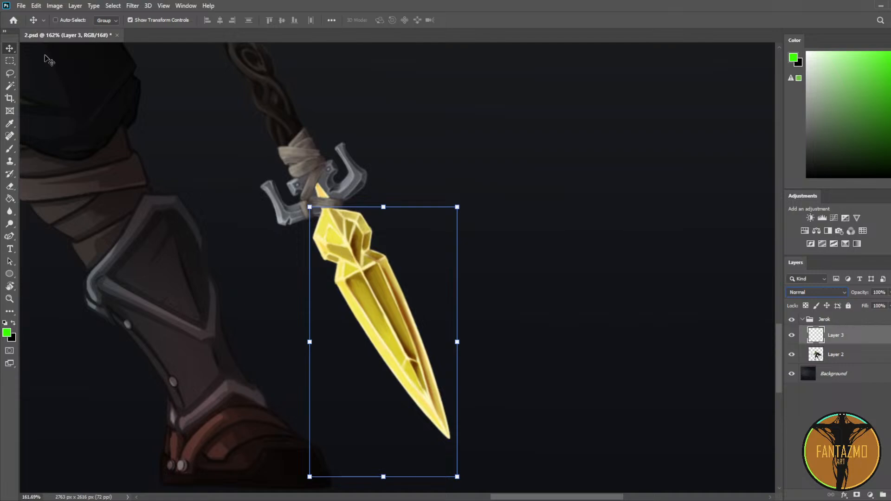
pyautogui.click(9, 73)
pyautogui.click(9, 47)
pyautogui.press('b')
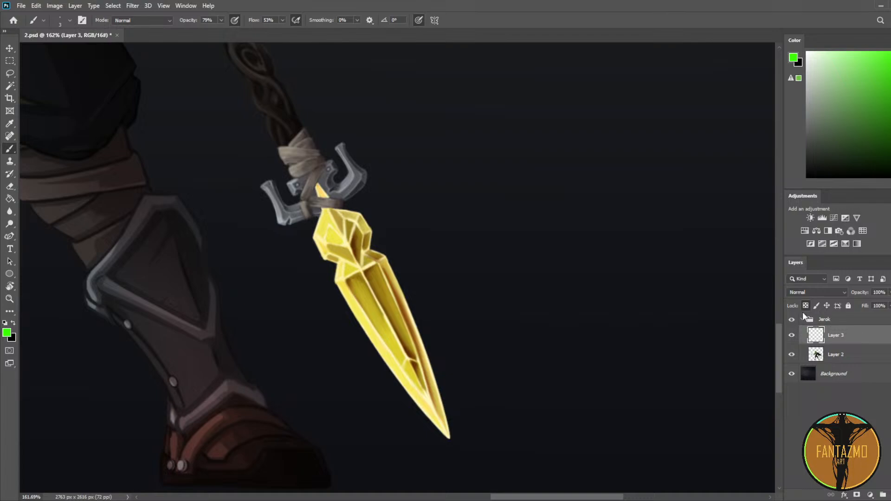
pyautogui.press(']')
pyautogui.press(']')
pyautogui.press(']')
pyautogui.press(']')
pyautogui.press(']')
pyautogui.press(']')
pyautogui.press(']')
pyautogui.press(']')
pyautogui.press(']')
pyautogui.press(']')
pyautogui.press(']')
pyautogui.press(']')
pyautogui.press(']')
pyautogui.press(']')
pyautogui.press(']')
pyautogui.hotkey('shift', 'alt', 'BackSpace')
pyautogui.press(']')
pyautogui.press(']')
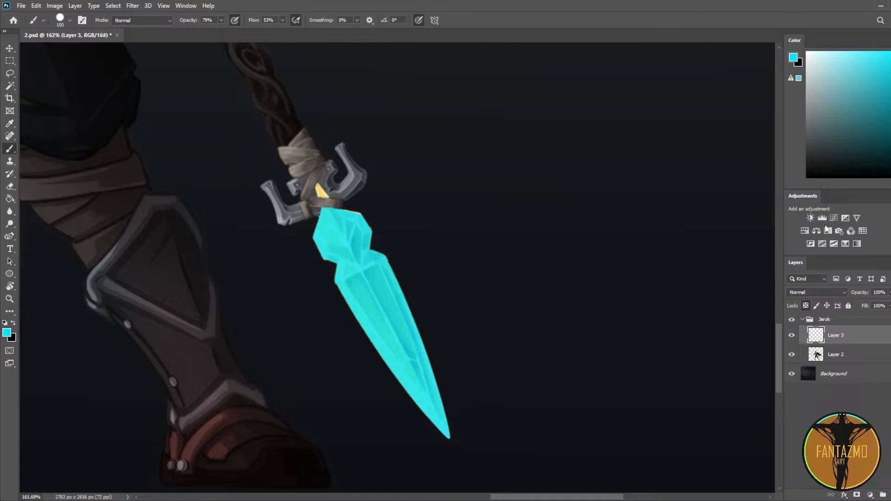
# Step: Test the blend modes on Layer 3, set it to Divide and compare the blade with the tint hidden and shown
pyautogui.press('Down')
pyautogui.press('Down')
pyautogui.press('Down')
pyautogui.press('Down')
pyautogui.press('Down')
pyautogui.press('Down')
pyautogui.press('Down')
pyautogui.press('Down')
pyautogui.press('Down')
pyautogui.press('Down')
pyautogui.press('Down')
pyautogui.press('Down')
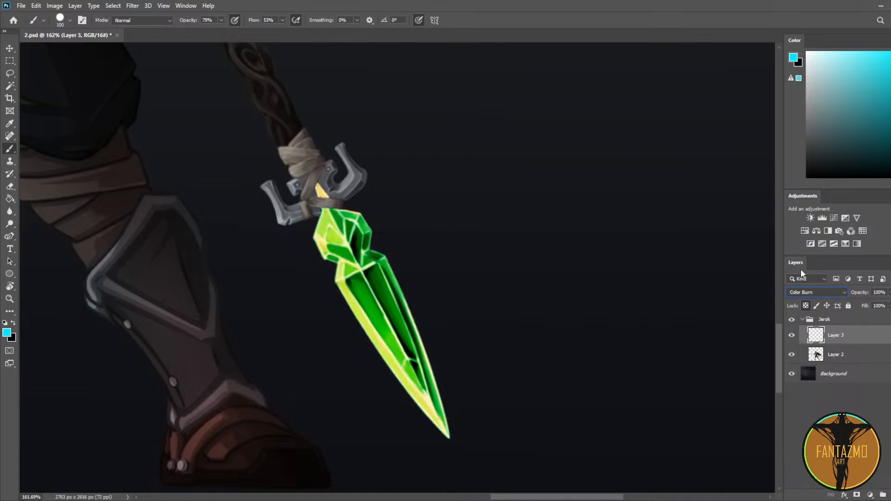
pyautogui.press('Down')
pyautogui.press('Down')
pyautogui.press('Down')
pyautogui.press('Down')
pyautogui.press('Down')
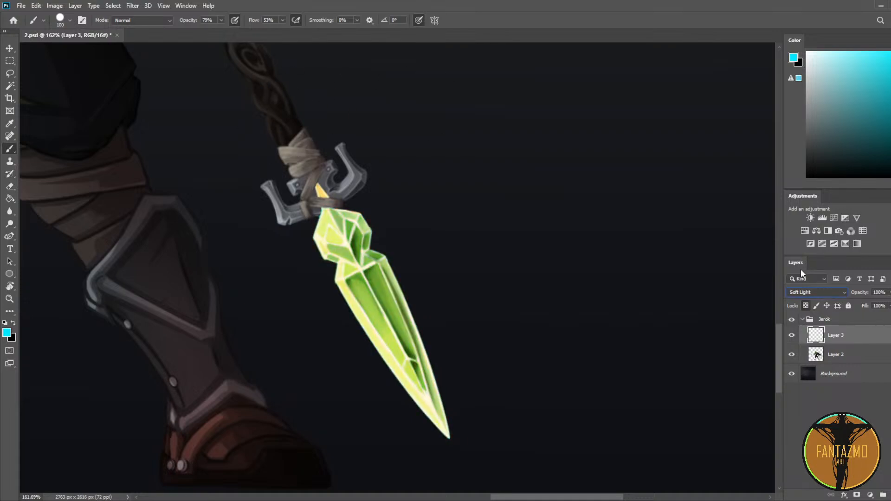
pyautogui.press('Down')
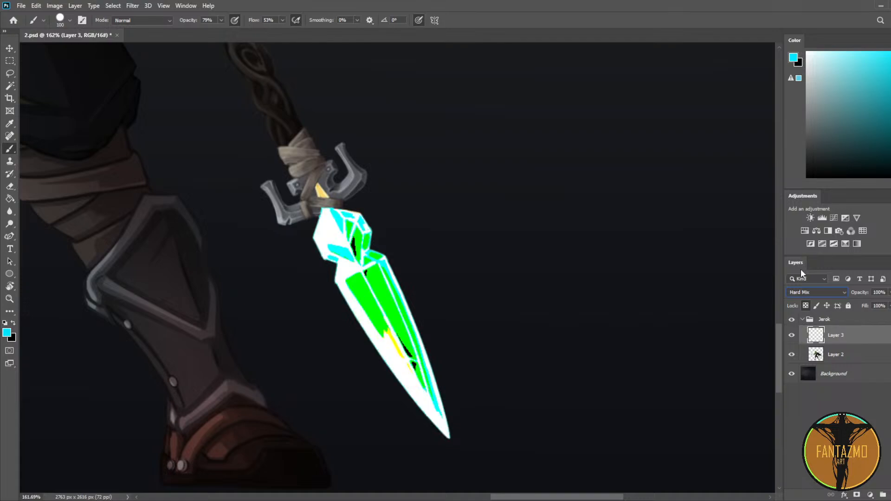
pyautogui.press('Up')
pyautogui.press('Down')
pyautogui.press('Down')
pyautogui.press('Down')
pyautogui.press('Down')
pyautogui.press('Down')
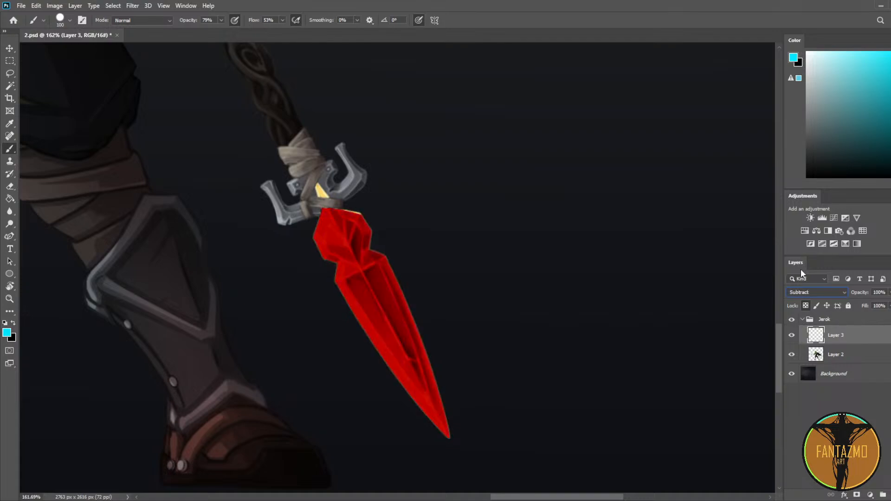
pyautogui.press('Down')
pyautogui.press('Up')
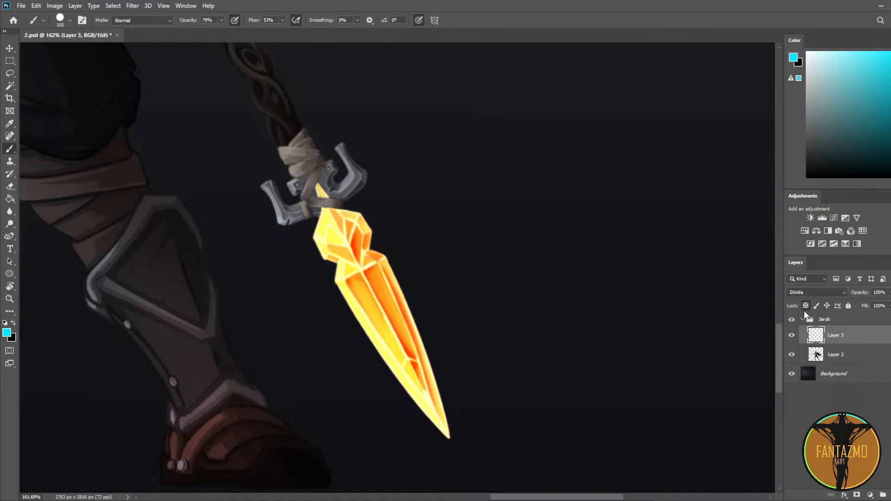
pyautogui.click(792, 321)
pyautogui.click(792, 321)
pyautogui.click(792, 335)
pyautogui.click(792, 336)
# Step: Unlock Layer 3's transparency and erase the tint along the blade's outer edges and tip with a soft 50 px eraser
pyautogui.press('e')
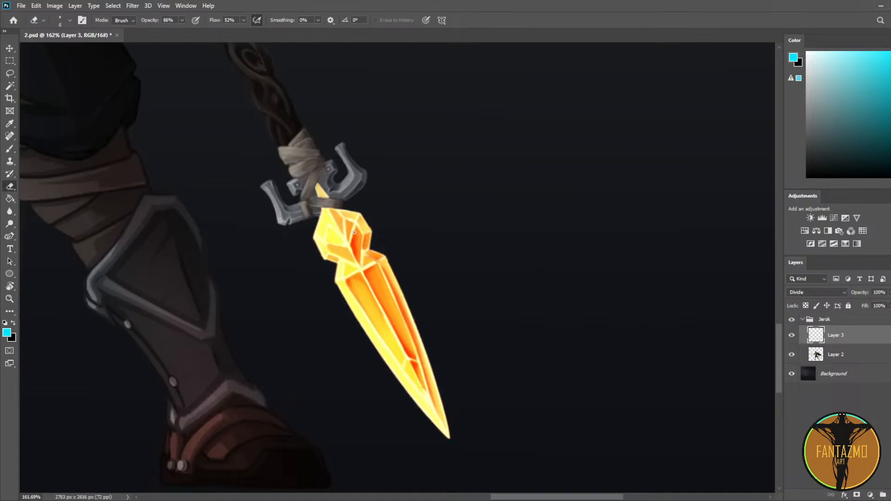
pyautogui.press(']')
pyautogui.press(']')
pyautogui.press(']')
pyautogui.press(']')
pyautogui.press(']')
pyautogui.press(']')
pyautogui.press(']')
pyautogui.press(']')
pyautogui.press(']')
pyautogui.press('[')
pyautogui.press('[')
pyautogui.press('[')
pyautogui.press(']')
pyautogui.press(']')
pyautogui.press(']')
pyautogui.press(']')
pyautogui.press(']')
pyautogui.moveTo(340, 281); pyautogui.dragTo(410, 430)
pyautogui.moveTo(342, 297); pyautogui.dragTo(414, 429)
pyautogui.moveTo(323, 238)
pyautogui.mouseDown()
pyautogui.moveTo(368, 210)
pyautogui.moveTo(459, 420)
pyautogui.mouseUp()
pyautogui.moveTo(378, 221); pyautogui.dragTo(366, 243)
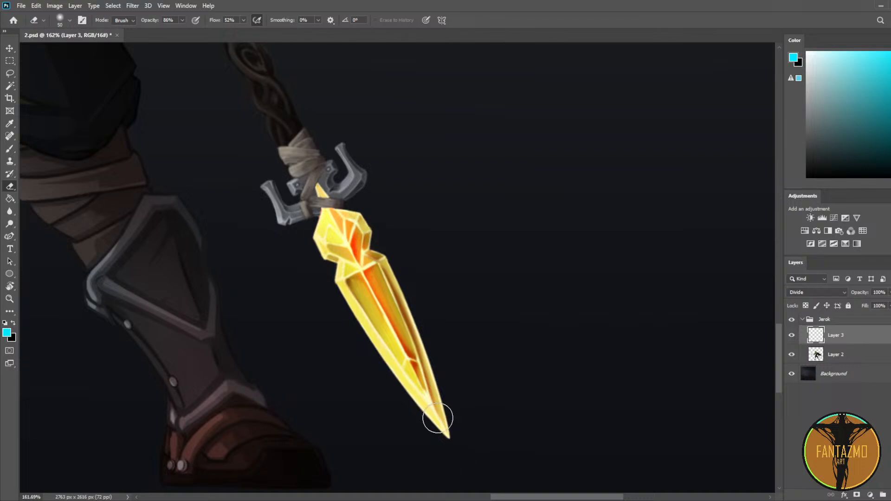
pyautogui.scroll(-1, 381, 231)
pyautogui.scroll(-1, 381, 230)
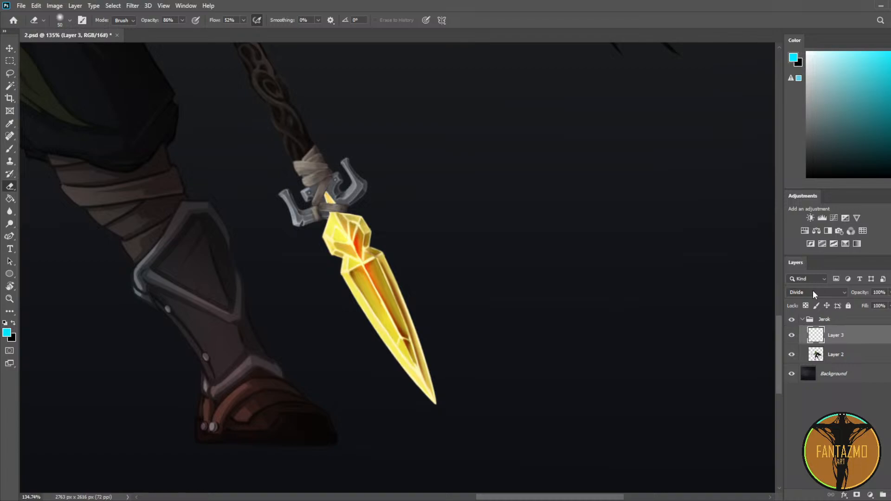
# Step: Try other blend modes on Layer 3, set it to Color Dodge and check the blade from farther away
pyautogui.scroll(3, 812, 290)
pyautogui.press('Up')
pyautogui.press('Up')
pyautogui.press('Up')
pyautogui.press('Up')
pyautogui.press('Up')
pyautogui.press('Up')
pyautogui.press('Up')
pyautogui.press('Up')
pyautogui.press('Up')
pyautogui.press('Up')
pyautogui.press('Up')
pyautogui.press('Up')
pyautogui.press('Up')
pyautogui.press('Up')
pyautogui.press('Down')
pyautogui.press('Down')
pyautogui.press('Down')
pyautogui.press('Down')
pyautogui.press('Return')
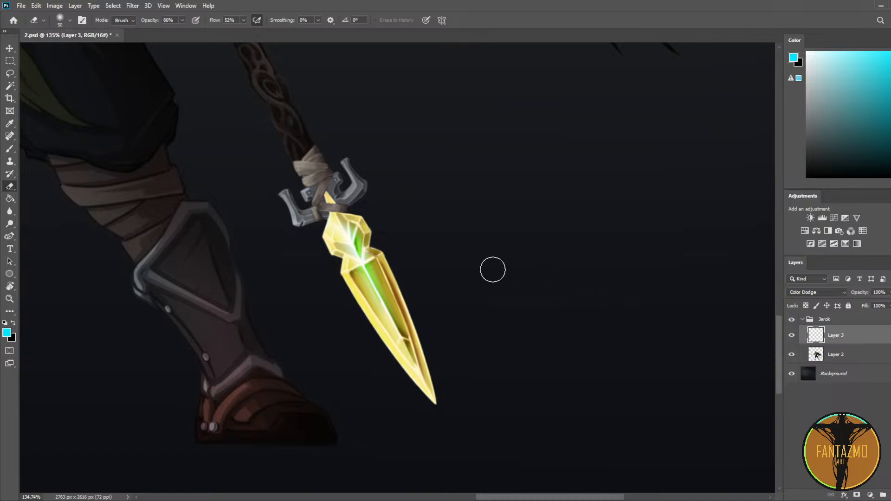
pyautogui.scroll(-4, 493, 269)
pyautogui.scroll(3, 521, 256)
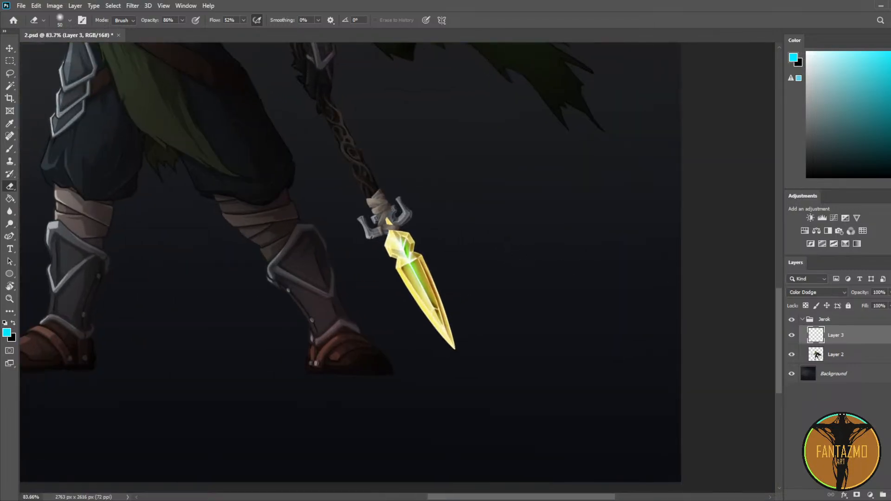
# Step: Lower Layer 3's opacity to 78% and flip the canvas horizontally to check the whole figure
pyautogui.moveTo(884, 301)
pyautogui.mouseDown()
pyautogui.moveTo(877, 304)
pyautogui.moveTo(887, 310)
pyautogui.mouseUp()
pyautogui.scroll(-3, 583, 203)
pyautogui.hotkey('ctrl', 'shift', 'h')
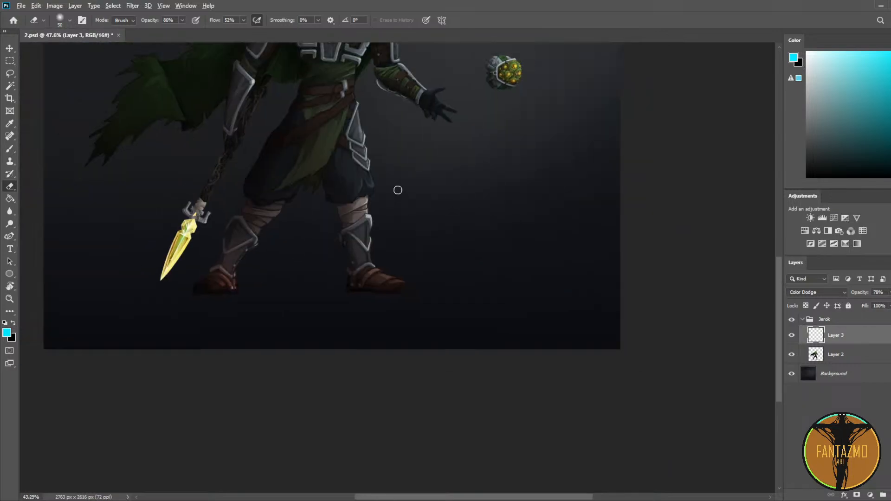
pyautogui.scroll(-2, 399, 190)
pyautogui.scroll(1, 409, 200)
# Step: Test Layer 3's blend modes again, set it to Divide at 39% opacity and inspect the blade with the Brush active
pyautogui.scroll(8, 819, 293)
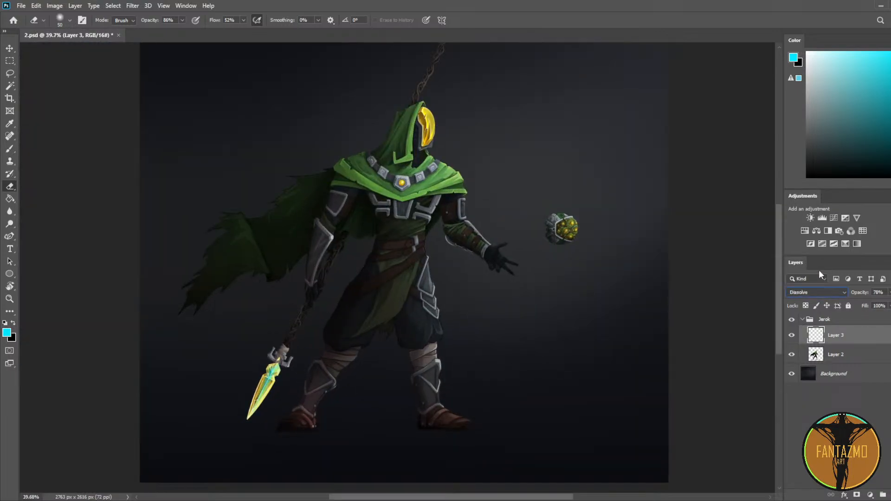
pyautogui.press('Down')
pyautogui.press('Down')
pyautogui.press('Down')
pyautogui.press('Down')
pyautogui.press('Down')
pyautogui.press('Down')
pyautogui.press('Down')
pyautogui.press('Down')
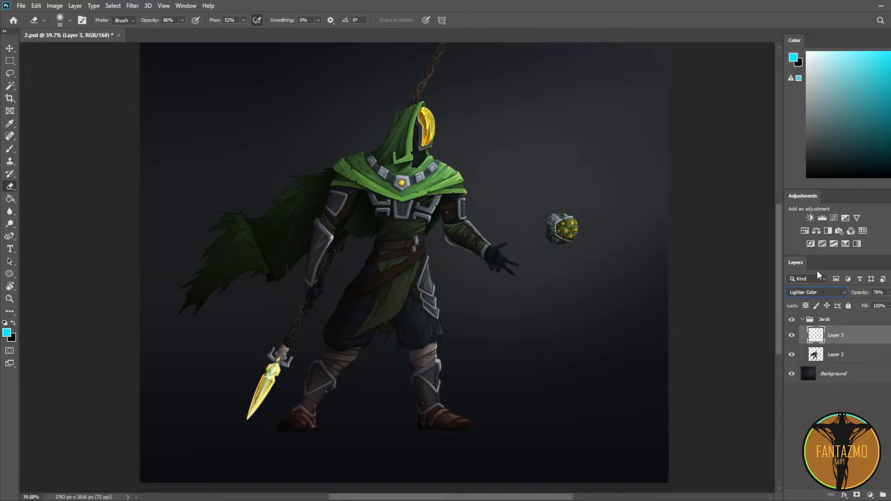
pyautogui.press('Down')
pyautogui.press('Down')
pyautogui.press('Down')
pyautogui.press('Down')
pyautogui.press('Down')
pyautogui.press('Down')
pyautogui.press('Down')
pyautogui.press('Down')
pyautogui.press('Down')
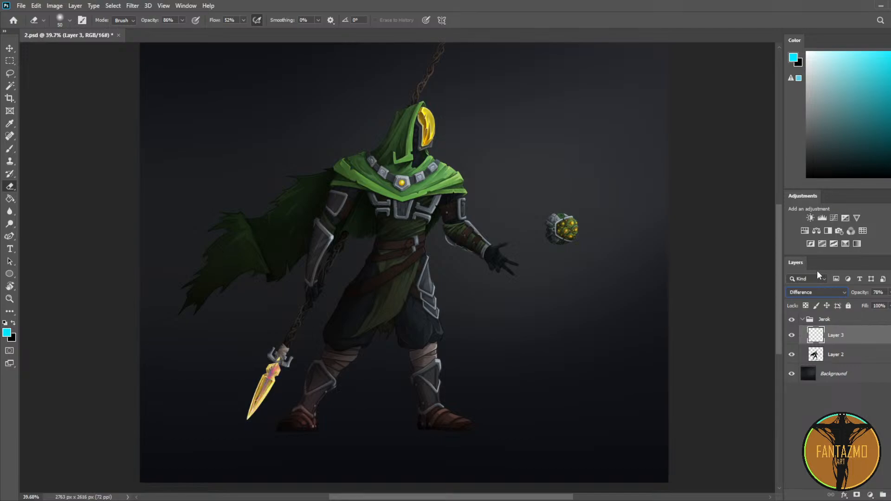
pyautogui.press('Up')
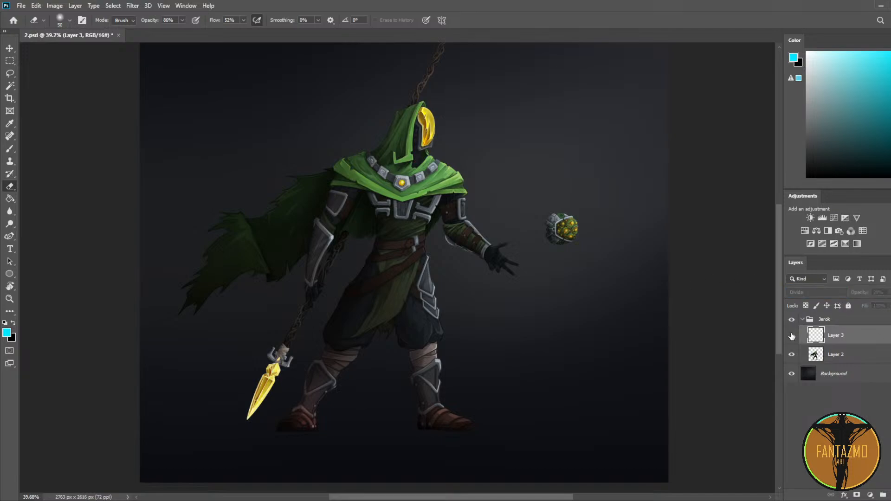
pyautogui.scroll(5, 264, 412)
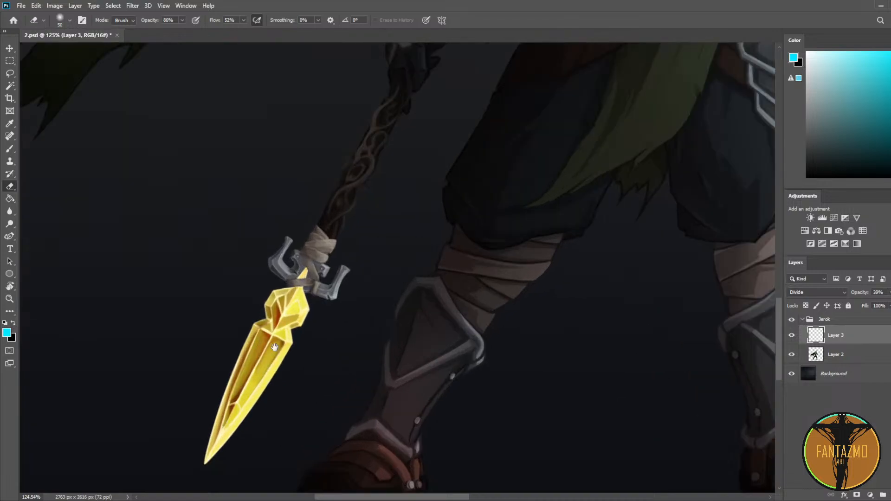
pyautogui.press('b')
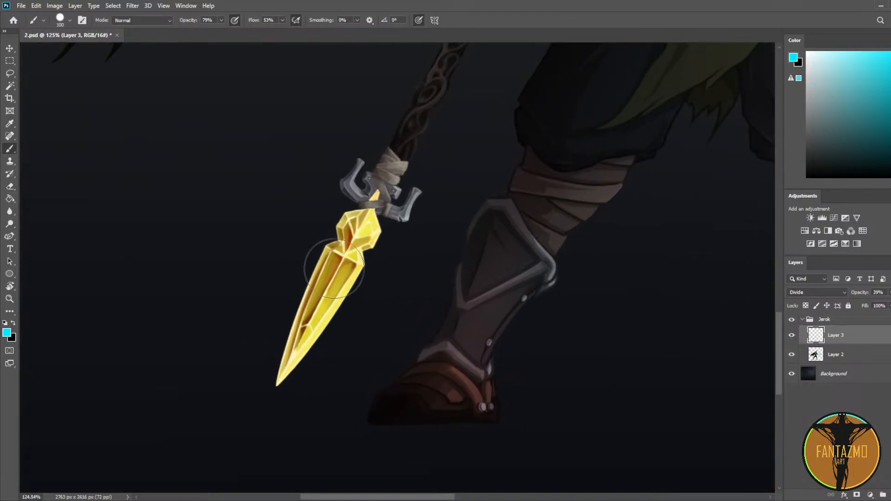
# Step: Reduce the brush to 15 px, test other blend modes on Layer 3 and return it to Normal
pyautogui.press('[')
pyautogui.press('[')
pyautogui.press('[')
pyautogui.press('[')
pyautogui.press('[')
pyautogui.click(816, 289)
pyautogui.press('Up')
pyautogui.press('Up')
pyautogui.press('Up')
pyautogui.press('Up')
pyautogui.press('Up')
pyautogui.press('Up')
pyautogui.press('Up')
pyautogui.press('Up')
pyautogui.press('Up')
pyautogui.press('Up')
pyautogui.press('Up')
pyautogui.press('Up')
pyautogui.press('Up')
pyautogui.press('Up')
pyautogui.press('Up')
pyautogui.press('Up')
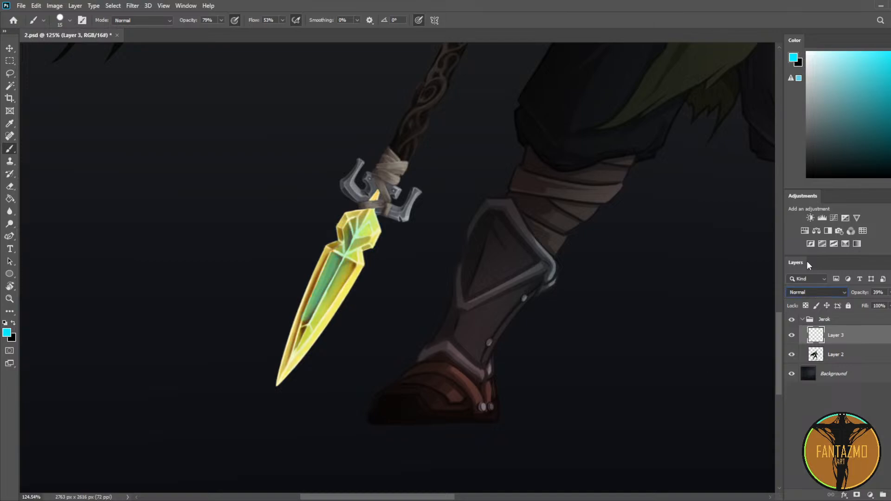
# Step: Set Layer 3 to Linear Light, lock its transparent pixels and repaint the tint along the blade's centre in bright green
pyautogui.press('Down')
pyautogui.press('Down')
pyautogui.press('Down')
pyautogui.press('Down')
pyautogui.press('Down')
pyautogui.press('Down')
pyautogui.press('Down')
pyautogui.press('Down')
pyautogui.press('Down')
pyautogui.press('Down')
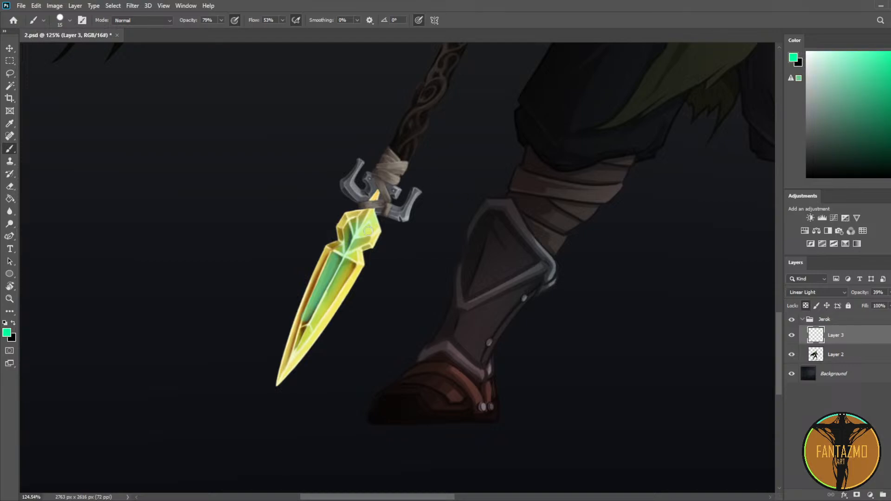
pyautogui.moveTo(335, 251); pyautogui.dragTo(349, 241)
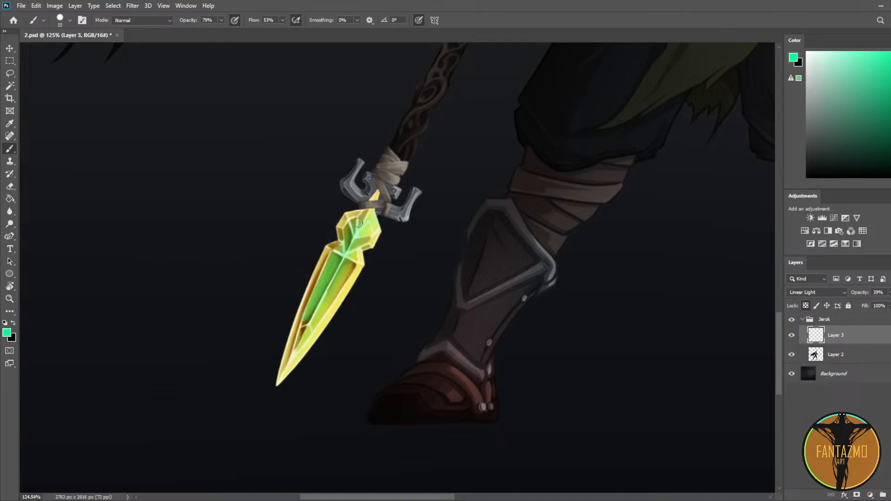
# Step: Enlarge the brush to 40 px and compare the Divide and Pin Light blend modes on Layer 3
pyautogui.press(']')
pyautogui.press(']')
pyautogui.press(']')
pyautogui.click(820, 293)
pyautogui.click(826, 402)
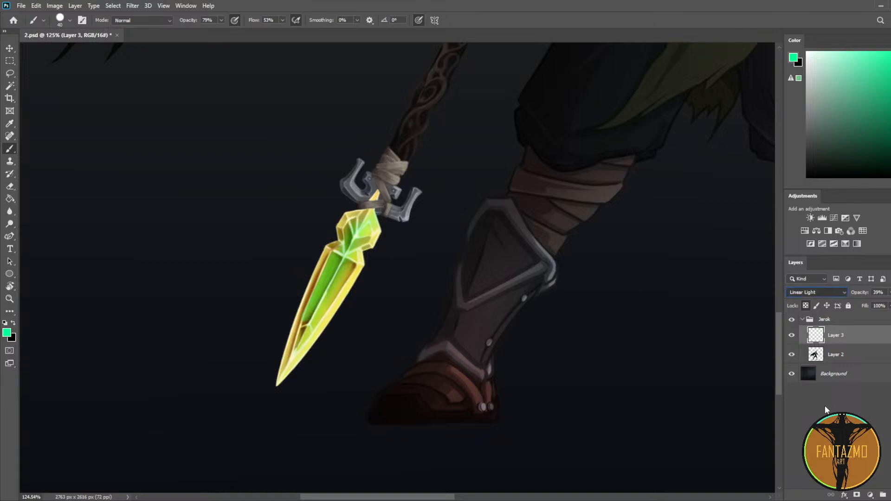
pyautogui.press('Up')
pyautogui.press('Up')
pyautogui.press('Up')
pyautogui.press('Up')
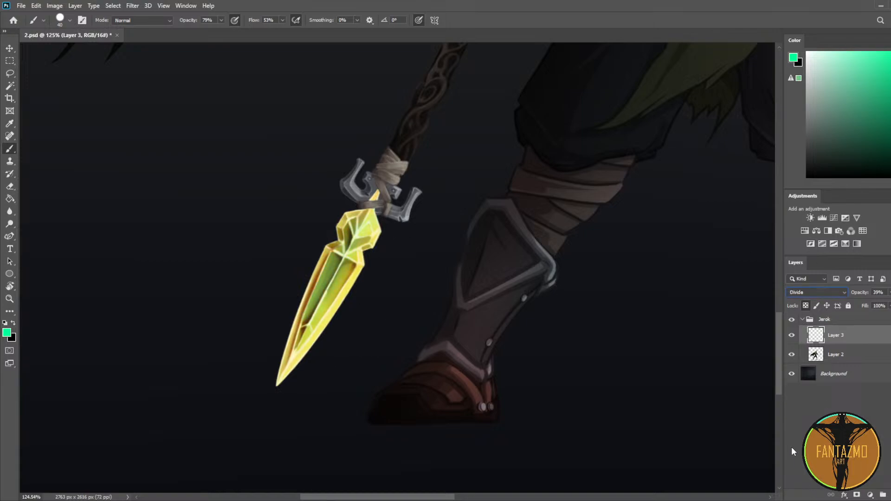
pyautogui.press('Down')
pyautogui.press('Up')
pyautogui.press('Up')
pyautogui.press('Up')
pyautogui.press('Up')
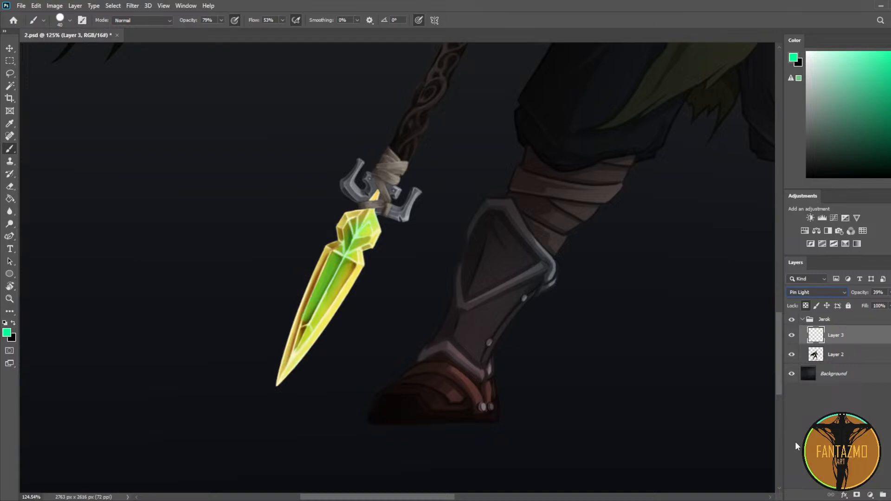
# Step: Compare Divide and Linear Light on Layer 3 with the whole figure in view
pyautogui.scroll(-5, 651, 285)
pyautogui.moveTo(503, 280); pyautogui.dragTo(471, 297)
pyautogui.press('Down')
pyautogui.press('Down')
pyautogui.press('Down')
pyautogui.press('Down')
pyautogui.press('Down')
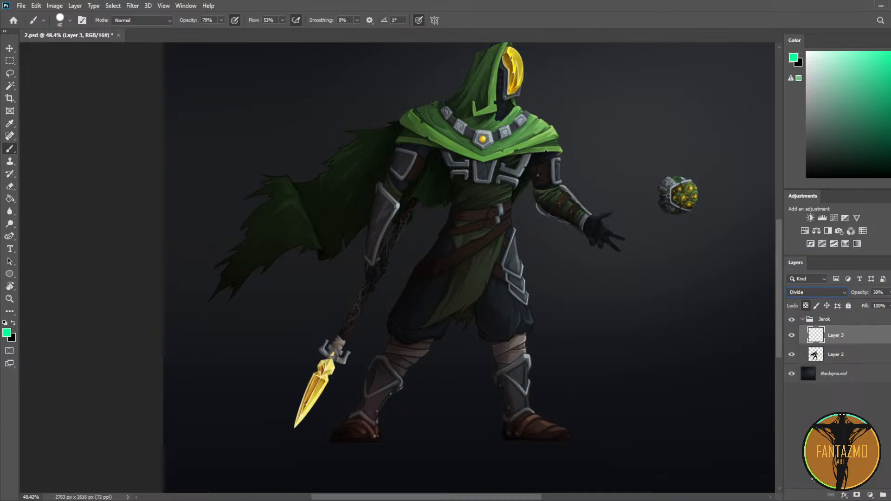
pyautogui.press('Up')
pyautogui.press('Up')
pyautogui.press('Up')
pyautogui.press('Up')
pyautogui.press('Up')
pyautogui.press('Up')
pyautogui.press('Up')
pyautogui.press('Up')
pyautogui.press('Up')
pyautogui.press('Up')
pyautogui.press('Up')
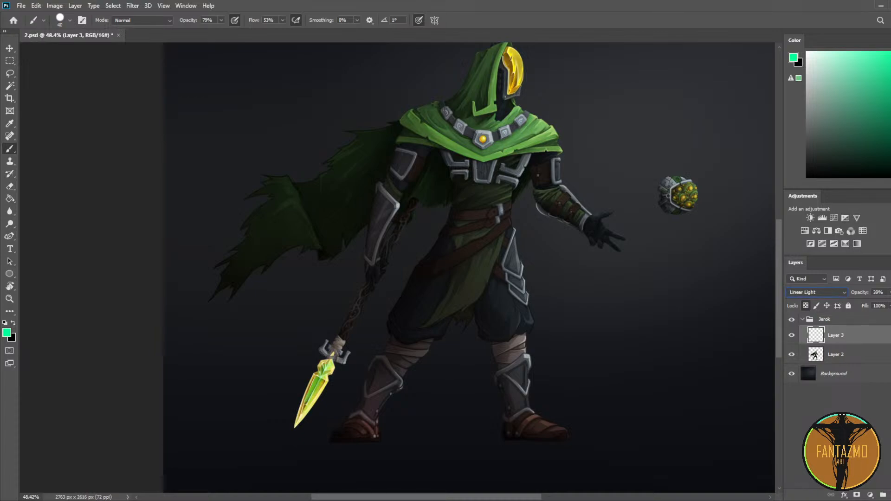
# Step: Run through the remaining blend modes on Layer 3, including Luminosity, and set it back to Normal
pyautogui.press('Up')
pyautogui.press('Up')
pyautogui.press('Up')
pyautogui.press('Up')
pyautogui.press('Up')
pyautogui.press('Up')
pyautogui.press('Down')
pyautogui.press('Down')
pyautogui.press('Down')
pyautogui.press('Down')
pyautogui.press('Down')
pyautogui.press('Down')
pyautogui.press('Down')
pyautogui.press('Down')
pyautogui.press('Down')
pyautogui.press('Down')
pyautogui.press('Down')
pyautogui.press('Down')
pyautogui.press('Down')
pyautogui.press('Down')
pyautogui.press('Down')
pyautogui.press('Down')
pyautogui.press('Down')
pyautogui.press('Down')
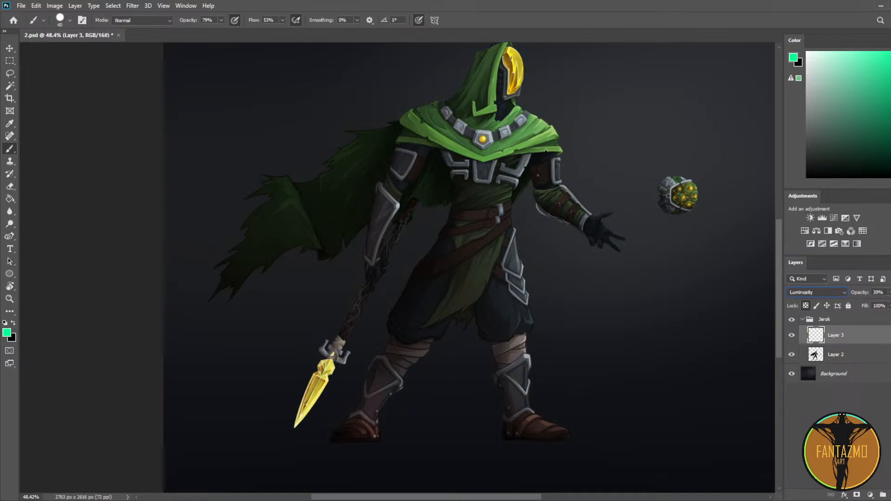
pyautogui.press('Down')
pyautogui.press('Down')
pyautogui.press('Down')
pyautogui.press('Up')
pyautogui.click(816, 292)
pyautogui.click(806, 267)
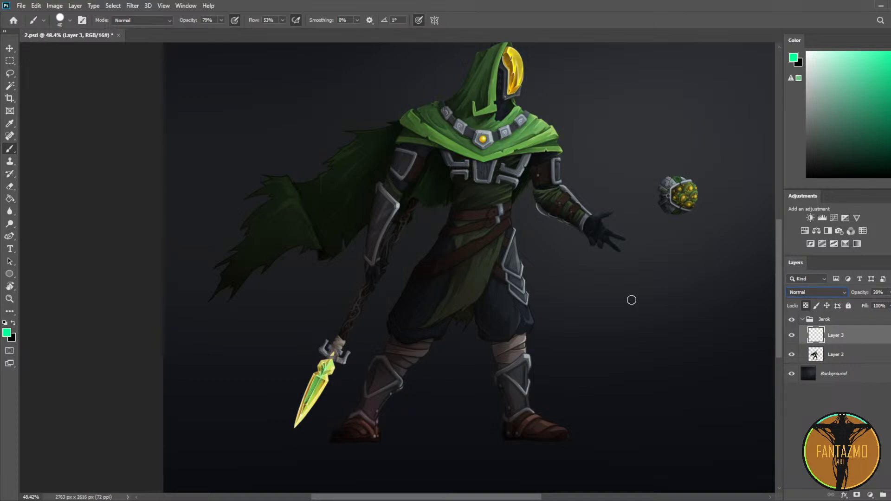
# Step: Choose pure red, enlarge the brush to 300 px and repaint Layer 3's tint over the spear blade
pyautogui.moveTo(890, 123); pyautogui.dragTo(890, 177)
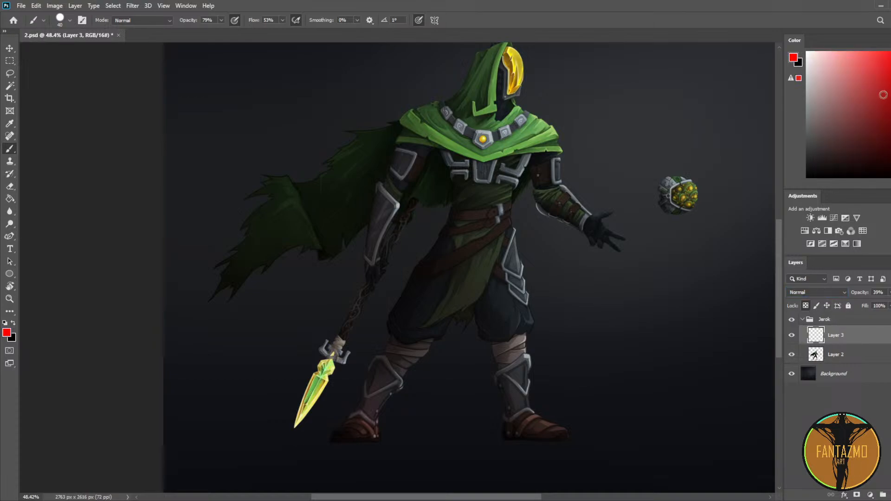
pyautogui.press(']')
pyautogui.press(']')
pyautogui.press(']')
pyautogui.press(']')
pyautogui.press(']')
pyautogui.press(']')
pyautogui.press(']')
pyautogui.press(']')
pyautogui.press(']')
pyautogui.press(']')
pyautogui.press(']')
pyautogui.press(']')
pyautogui.moveTo(333, 352); pyautogui.dragTo(346, 328)
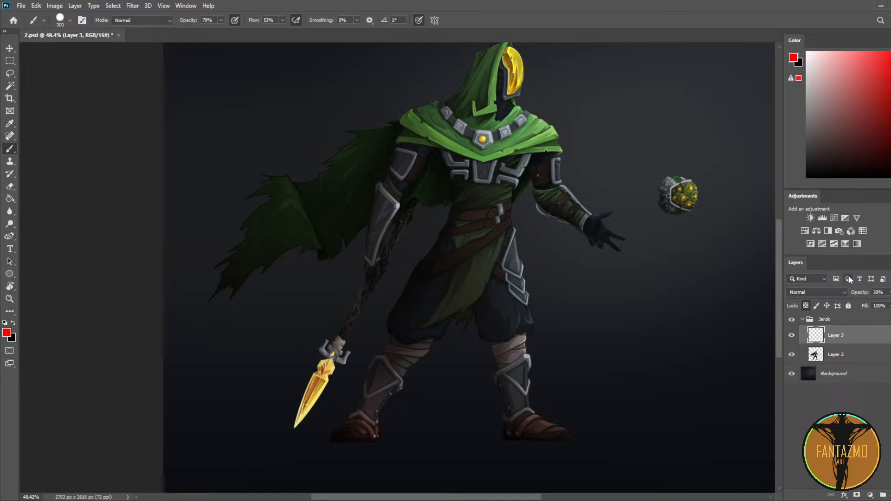
# Step: Try the red tint on Layer 3 with Multiply, Soft Light and Hard Mix blending
pyautogui.press('Down')
pyautogui.press('Down')
pyautogui.press('Down')
pyautogui.press('Down')
pyautogui.press('Down')
pyautogui.press('Down')
pyautogui.press('Down')
pyautogui.press('Down')
pyautogui.press('Down')
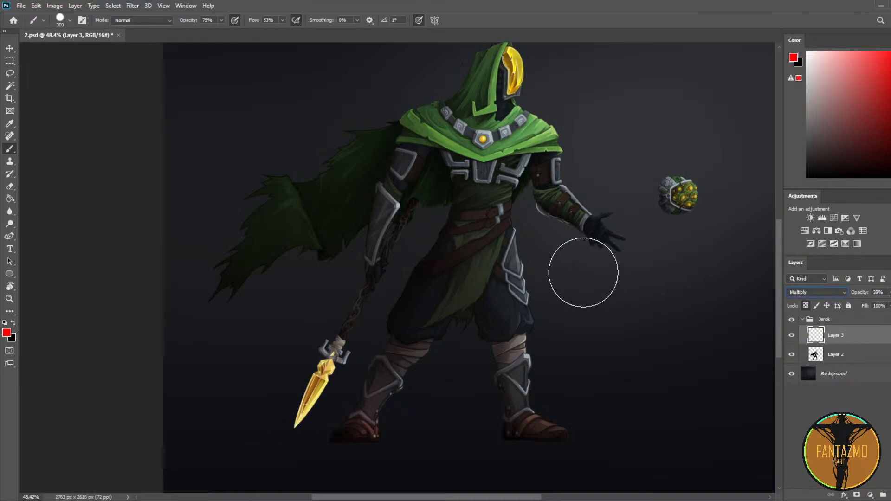
pyautogui.press('Down')
pyautogui.press('Down')
pyautogui.press('Down')
pyautogui.press('Down')
pyautogui.press('Down')
pyautogui.press('Down')
pyautogui.press('Down')
pyautogui.press('Down')
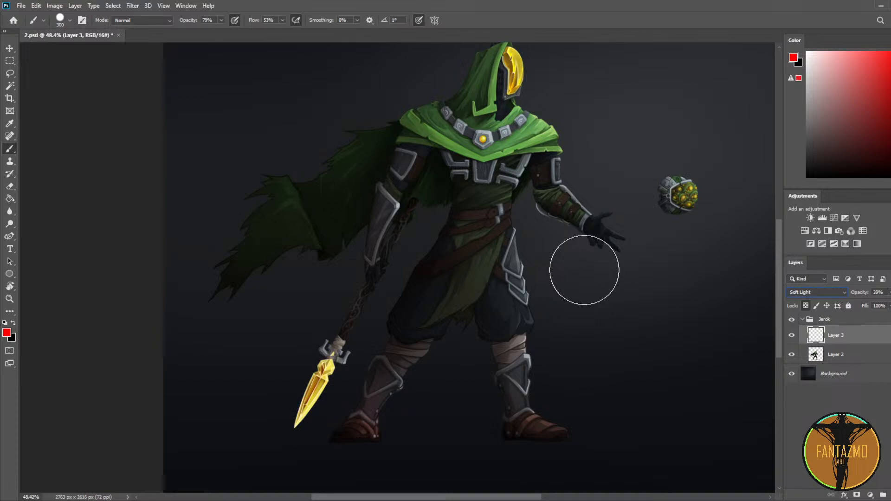
pyautogui.press('Down')
# Step: Compare Dissolve, Linear Light, Hard Mix and Divide on Layer 3 with the blade up close, and set it to Color
pyautogui.scroll(5, 325, 314)
pyautogui.moveTo(325, 314); pyautogui.dragTo(336, 185)
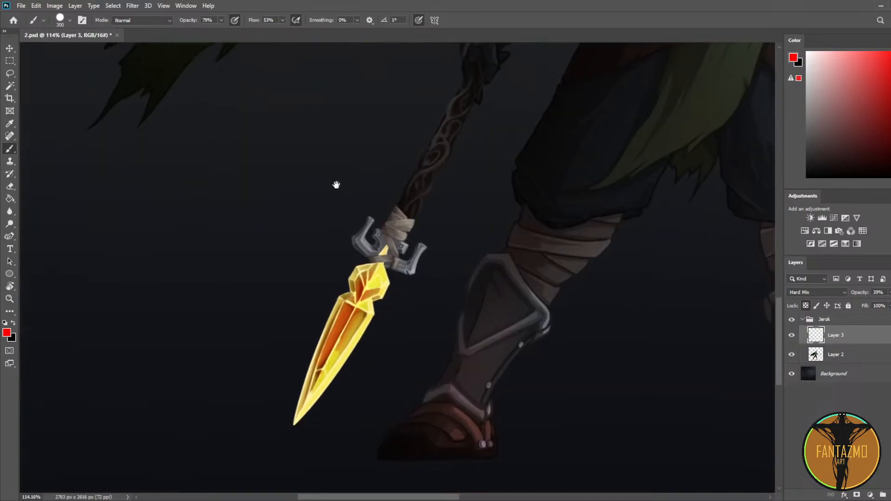
pyautogui.scroll(17, 808, 292)
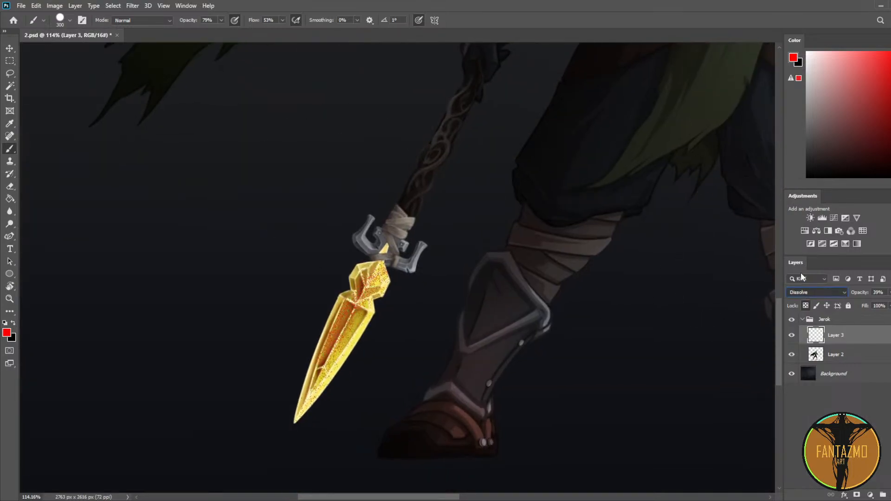
pyautogui.press('Down')
pyautogui.press('Down')
pyautogui.press('Down')
pyautogui.press('Down')
pyautogui.press('Down')
pyautogui.press('Down')
pyautogui.press('Down')
pyautogui.press('Down')
pyautogui.press('Down')
pyautogui.press('Down')
pyautogui.press('Down')
pyautogui.press('Down')
pyautogui.press('Down')
pyautogui.press('Down')
pyautogui.press('Down')
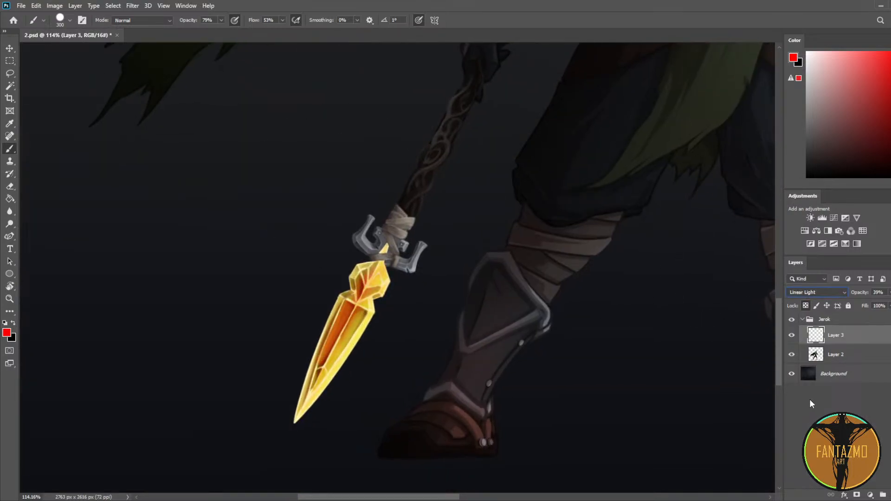
pyautogui.press('Down')
pyautogui.press('Down')
pyautogui.press('Down')
pyautogui.press('Down')
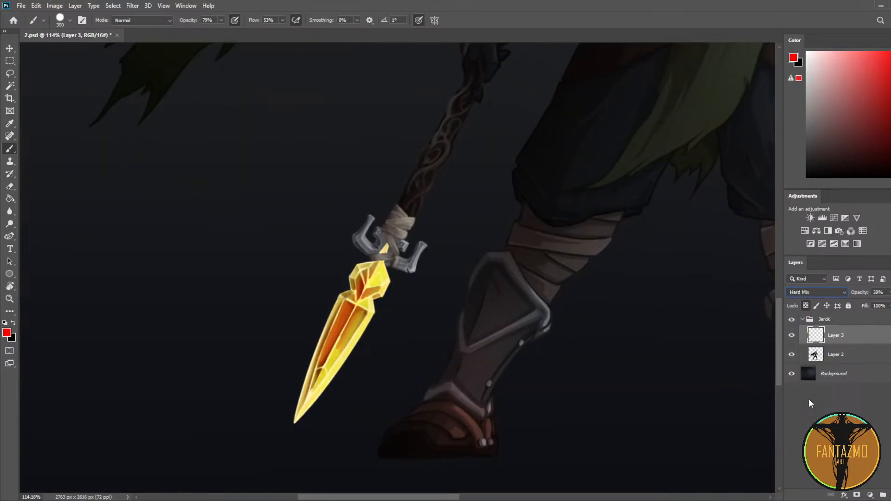
pyautogui.press('Down')
pyautogui.press('Down')
pyautogui.press('Down')
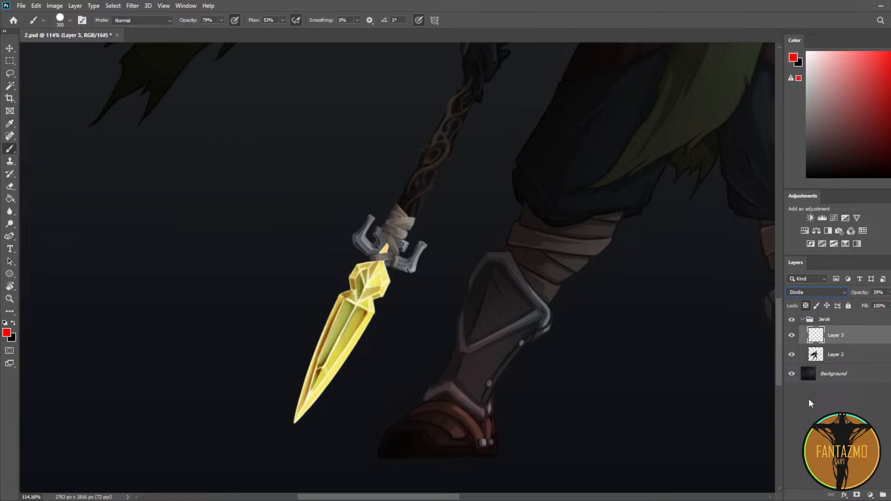
pyautogui.press('Down')
pyautogui.press('Down')
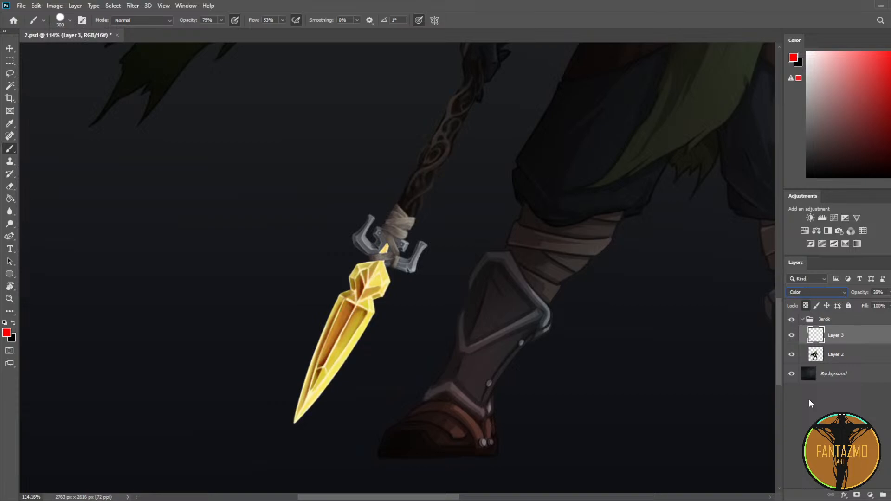
# Step: Step back through Layer 3's blend modes from Color and settle on Vivid Light
pyautogui.press('Up')
pyautogui.press('Up')
pyautogui.press('Up')
pyautogui.press('Up')
pyautogui.press('Up')
pyautogui.press('Up')
pyautogui.press('Up')
pyautogui.press('Up')
pyautogui.press('Up')
pyautogui.press('Up')
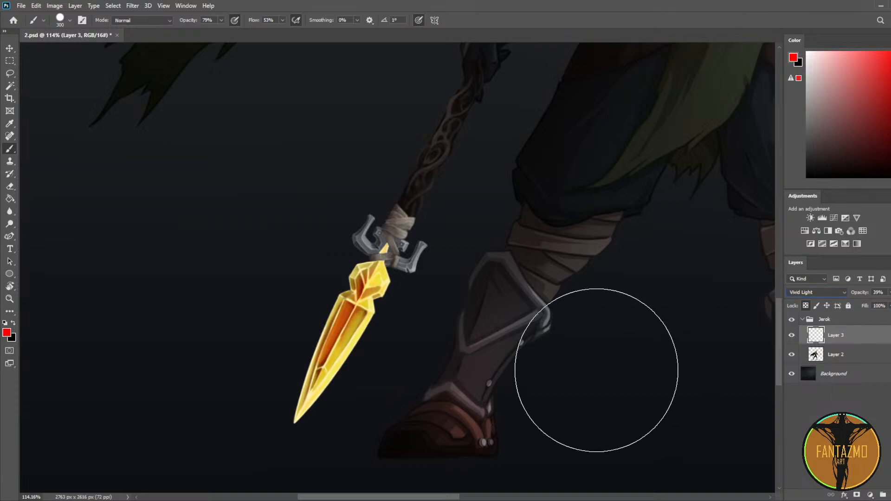
# Step: Erase part of the red tint on the blade with a 40 px eraser and merge Layer 3 down into Layer 2
pyautogui.press('e')
pyautogui.moveTo(365, 279)
pyautogui.mouseDown()
pyautogui.moveTo(386, 269)
pyautogui.moveTo(372, 298)
pyautogui.moveTo(386, 279)
pyautogui.moveTo(319, 391)
pyautogui.moveTo(347, 318)
pyautogui.moveTo(319, 379)
pyautogui.moveTo(341, 299)
pyautogui.moveTo(300, 407)
pyautogui.moveTo(356, 273)
pyautogui.moveTo(339, 293)
pyautogui.mouseUp()
pyautogui.press('[')
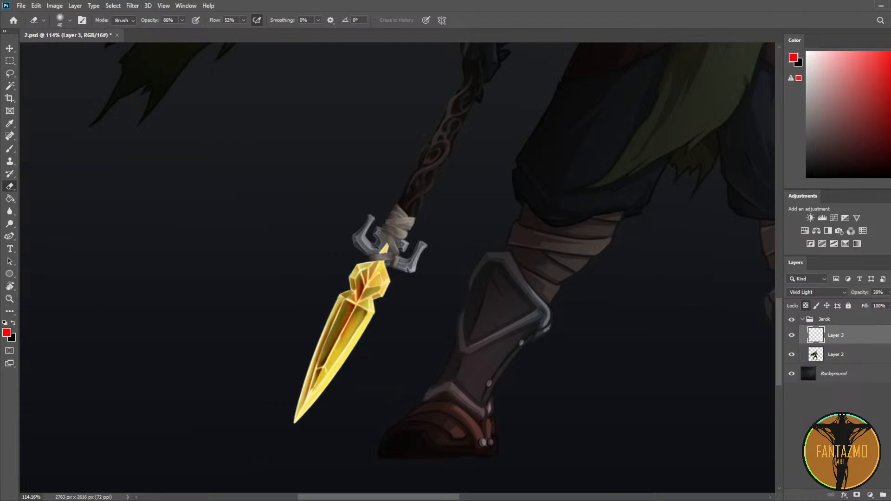
pyautogui.moveTo(873, 316); pyautogui.dragTo(885, 321)
pyautogui.hotkey('ctrl', 'e')
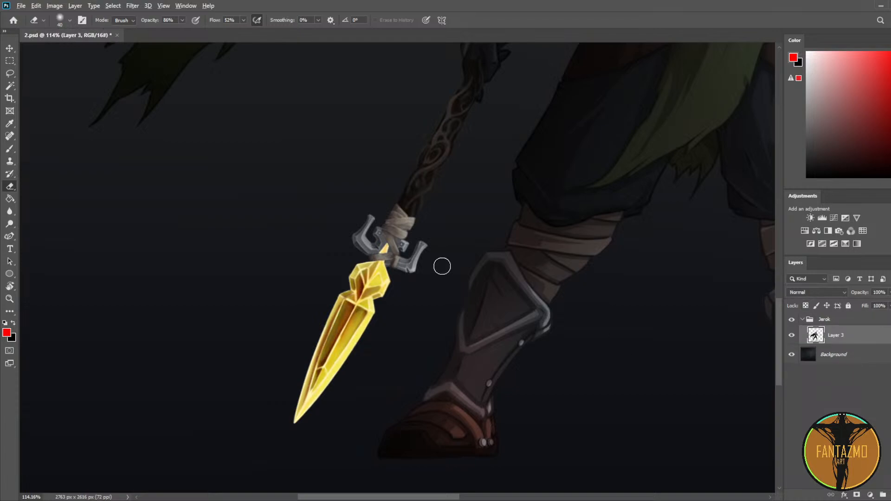
# Step: Flip the canvas horizontally and frame the spear blade up close
pyautogui.scroll(-9, 445, 268)
pyautogui.hotkey('ctrl', 'shift', 'h')
pyautogui.scroll(12, 687, 264)
pyautogui.scroll(6, 682, 270)
pyautogui.moveTo(682, 269); pyautogui.dragTo(571, 239)
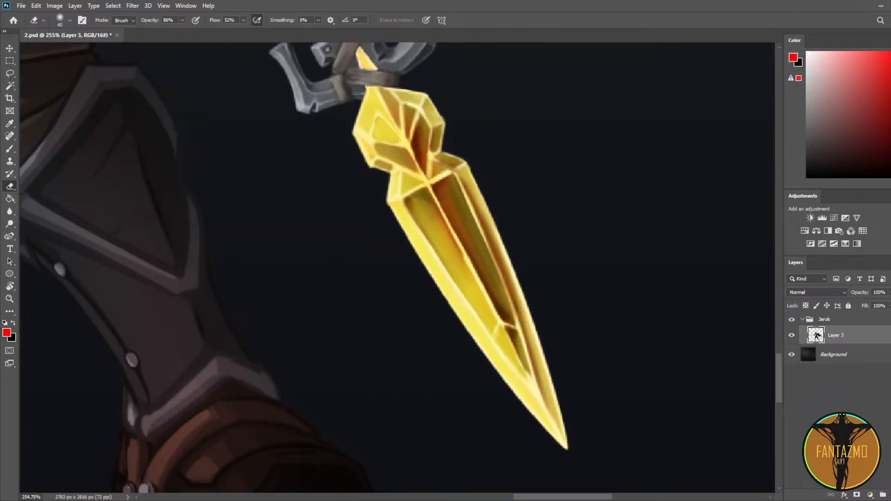
# Step: Add a new layer above Layer 3 and choose a very pale cream yellow as the painting colour
pyautogui.click(890, 495)
pyautogui.click(890, 161)
pyautogui.moveTo(826, 63); pyautogui.dragTo(817, 41)
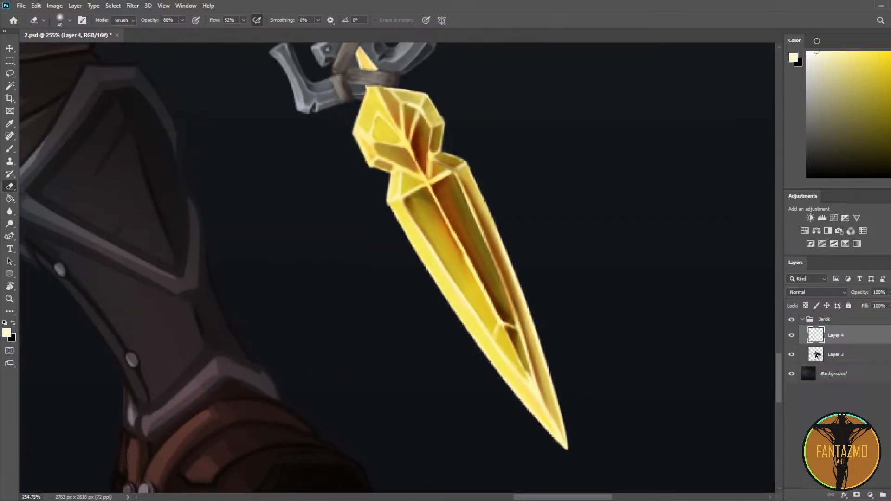
# Step: Set both the brush and the eraser to 100% opacity and 100% flow
pyautogui.press('b')
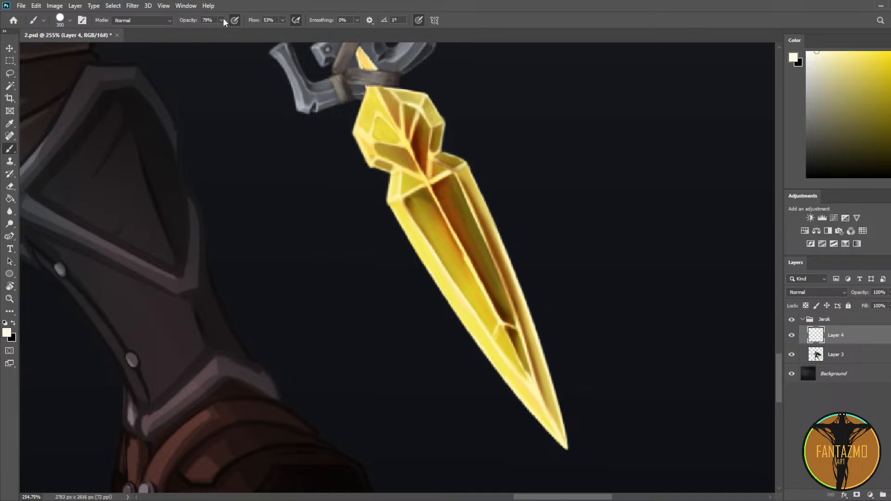
pyautogui.moveTo(228, 32); pyautogui.dragTo(403, 17)
pyautogui.click(280, 20)
pyautogui.press('[')
pyautogui.press('e')
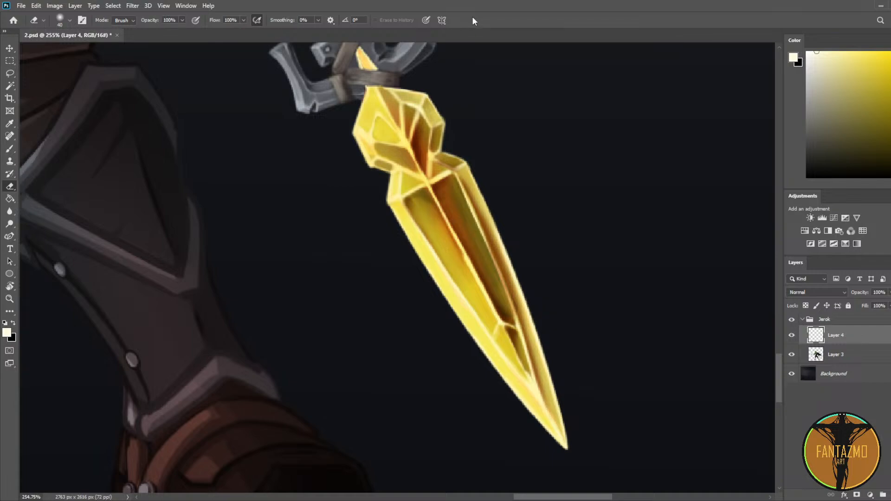
# Step: Shrink the brush to 3 px and paint a pale highlight along the blade's central ridge on Layer 4, trimming it with the eraser
pyautogui.press('b')
pyautogui.press('[')
pyautogui.press('[')
pyautogui.press('[')
pyautogui.press('[')
pyautogui.press('[')
pyautogui.press('[')
pyautogui.press('[')
pyautogui.press('[')
pyautogui.press('[')
pyautogui.press('[')
pyautogui.press('[')
pyautogui.press('[')
pyautogui.press('[')
pyautogui.press('[')
pyautogui.press('[')
pyautogui.press('[')
pyautogui.press('[')
pyautogui.press('[')
pyautogui.press('[')
pyautogui.press('[')
pyautogui.press('[')
pyautogui.moveTo(411, 152); pyautogui.dragTo(469, 267)
pyautogui.hotkey('ctrl', 'z')
pyautogui.hotkey('ctrl', 'z')
pyautogui.press('e')
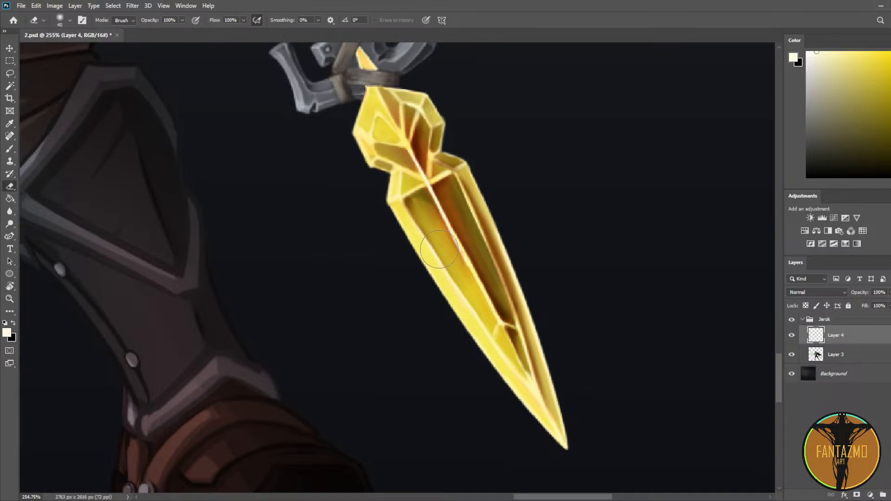
pyautogui.moveTo(437, 230)
pyautogui.mouseDown()
pyautogui.moveTo(480, 284)
pyautogui.moveTo(439, 219)
pyautogui.moveTo(470, 268)
pyautogui.mouseUp()
# Step: Continue the pale highlight from the small fork in the ridge down to the blade's tip
pyautogui.press('b')
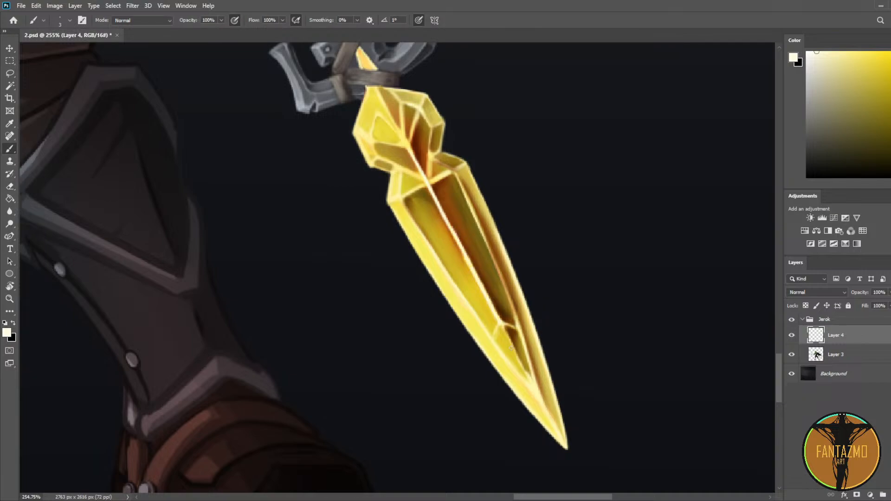
pyautogui.moveTo(502, 323)
pyautogui.mouseDown()
pyautogui.moveTo(530, 380)
pyautogui.moveTo(463, 242)
pyautogui.moveTo(514, 348)
pyautogui.mouseUp()
pyautogui.press('space')
pyautogui.hotkey('ctrl', 'z')
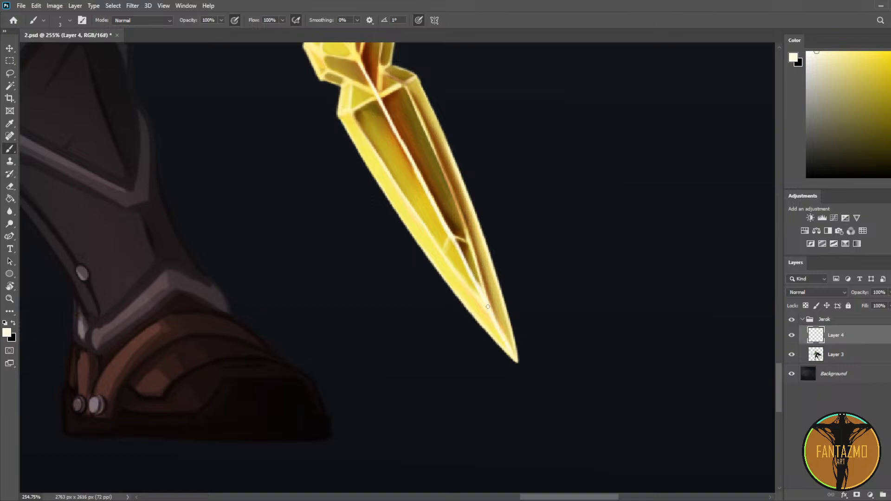
pyautogui.press('space')
pyautogui.moveTo(351, 109); pyautogui.dragTo(439, 179)
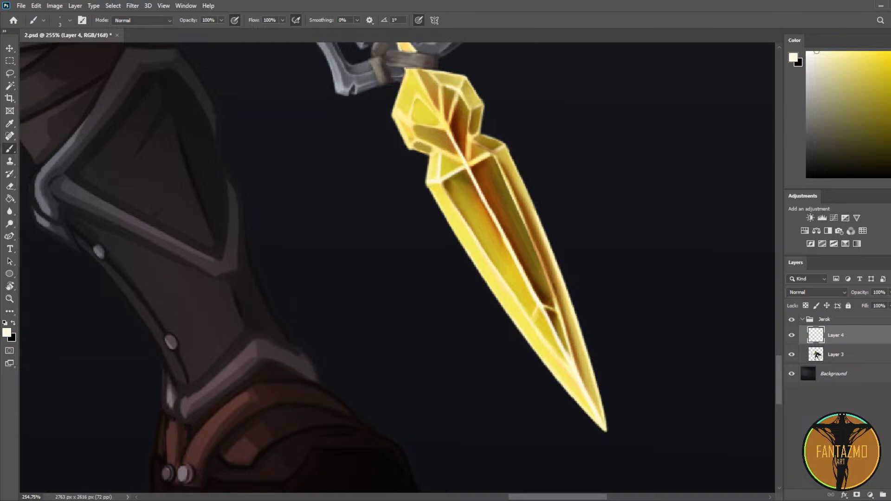
# Step: Highlight the lower edge and centre line of the crystal above the blade and thin the lines with the eraser
pyautogui.moveTo(419, 141); pyautogui.dragTo(437, 148)
pyautogui.press('e')
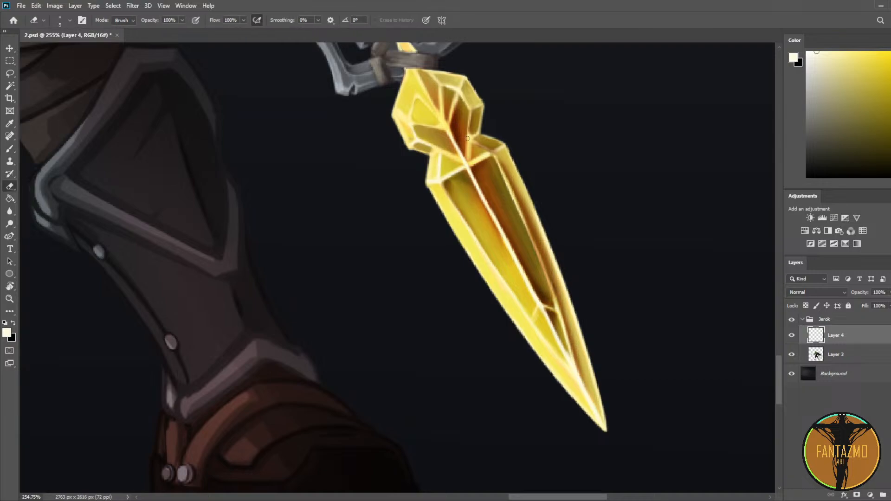
pyautogui.moveTo(453, 140); pyautogui.dragTo(456, 148)
pyautogui.moveTo(469, 179)
pyautogui.mouseDown()
pyautogui.moveTo(500, 219)
pyautogui.moveTo(469, 181)
pyautogui.mouseUp()
pyautogui.moveTo(500, 222); pyautogui.dragTo(506, 236)
pyautogui.press('b')
pyautogui.moveTo(447, 130); pyautogui.dragTo(455, 156)
pyautogui.press('e')
pyautogui.press('b')
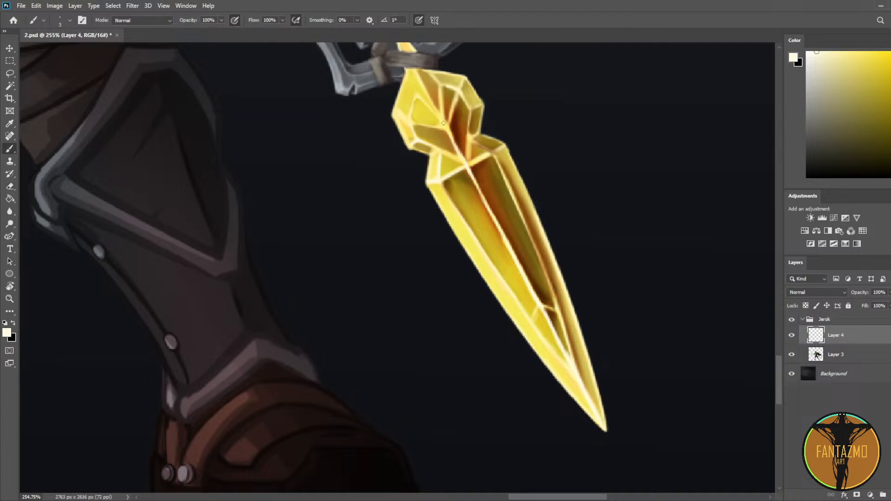
# Step: Paint pale highlights along the crystal's upper inner facet edges and clean them up with the eraser
pyautogui.moveTo(417, 97); pyautogui.dragTo(443, 124)
pyautogui.moveTo(416, 96); pyautogui.dragTo(414, 69)
pyautogui.press('e')
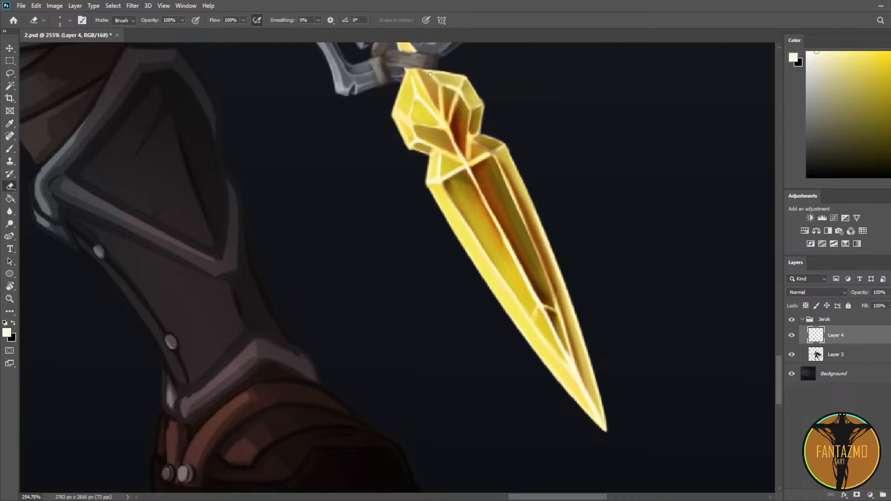
pyautogui.press('b')
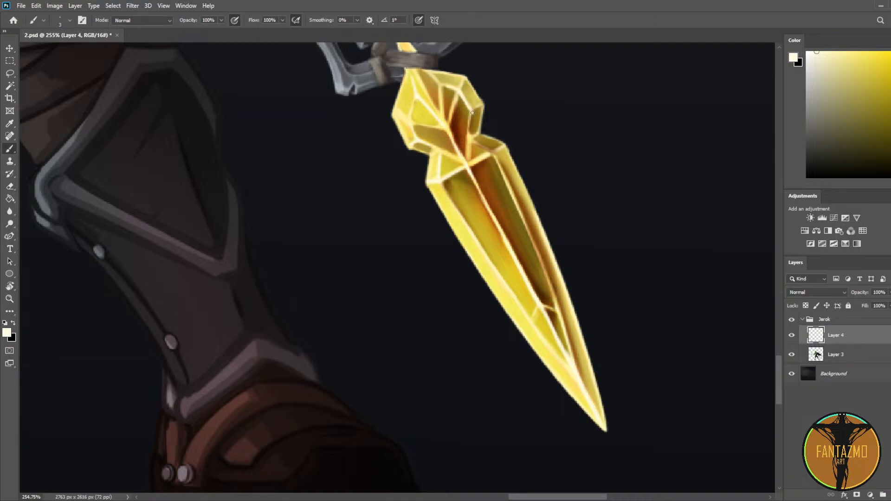
pyautogui.press('e')
pyautogui.moveTo(473, 112); pyautogui.dragTo(472, 131)
# Step: Highlight the crystal's outer facet edges on the side nearest the boot
pyautogui.press('b')
pyautogui.moveTo(416, 98)
pyautogui.mouseDown()
pyautogui.moveTo(417, 137)
pyautogui.moveTo(394, 113)
pyautogui.mouseUp()
pyautogui.hotkey('ctrl', 'z')
pyautogui.press('e')
pyautogui.press('b')
pyautogui.moveTo(403, 83)
pyautogui.mouseDown()
pyautogui.moveTo(393, 114)
pyautogui.moveTo(411, 149)
pyautogui.mouseUp()
pyautogui.press('e')
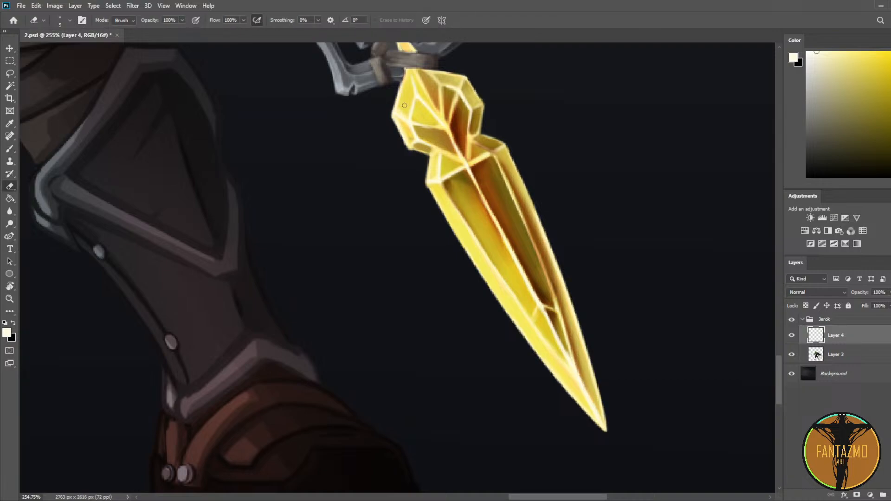
# Step: Paint a pale rim along the blade's outer edge nearest the boot and soften the highlight near the tip with the eraser
pyautogui.moveTo(517, 304)
pyautogui.mouseDown()
pyautogui.moveTo(355, 212)
pyautogui.moveTo(409, 303)
pyautogui.mouseUp()
pyautogui.press('b')
pyautogui.hotkey('ctrl', 'z')
pyautogui.moveTo(350, 217); pyautogui.dragTo(438, 330)
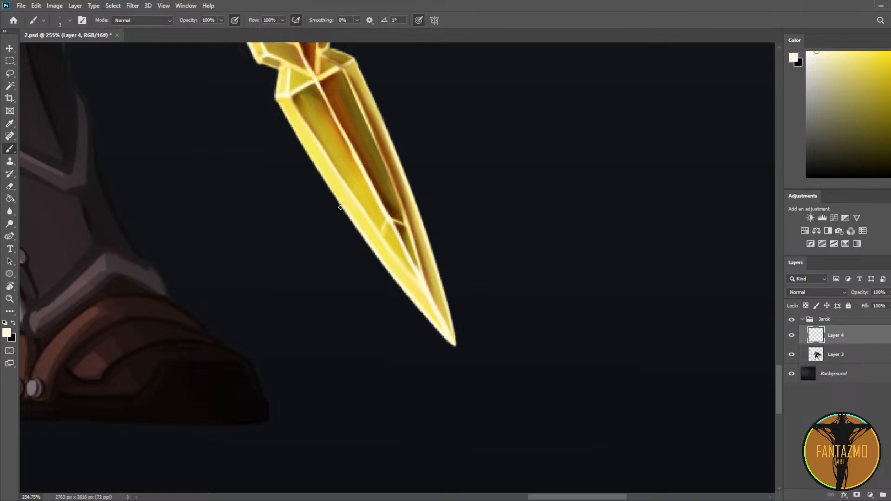
pyautogui.moveTo(344, 209); pyautogui.dragTo(312, 152)
pyautogui.moveTo(277, 104); pyautogui.dragTo(327, 184)
pyautogui.press('e')
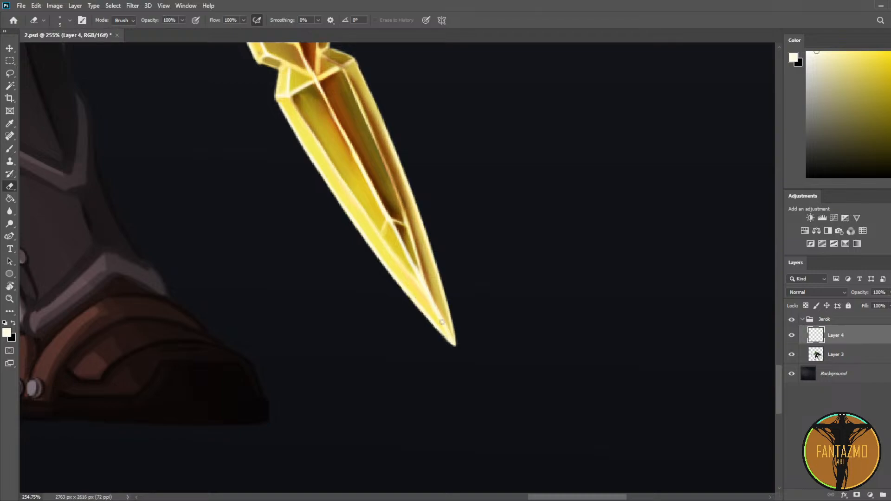
pyautogui.moveTo(440, 315); pyautogui.dragTo(432, 298)
# Step: Flip the canvas back to its original orientation and save the document
pyautogui.scroll(-8, 382, 240)
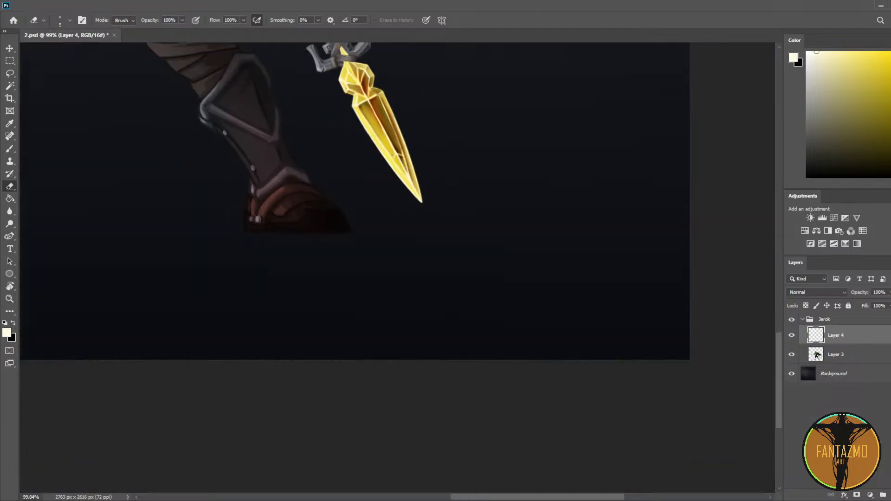
pyautogui.hotkey('ctrl', 'shift', 'h')
pyautogui.moveTo(165, 177); pyautogui.dragTo(402, 244)
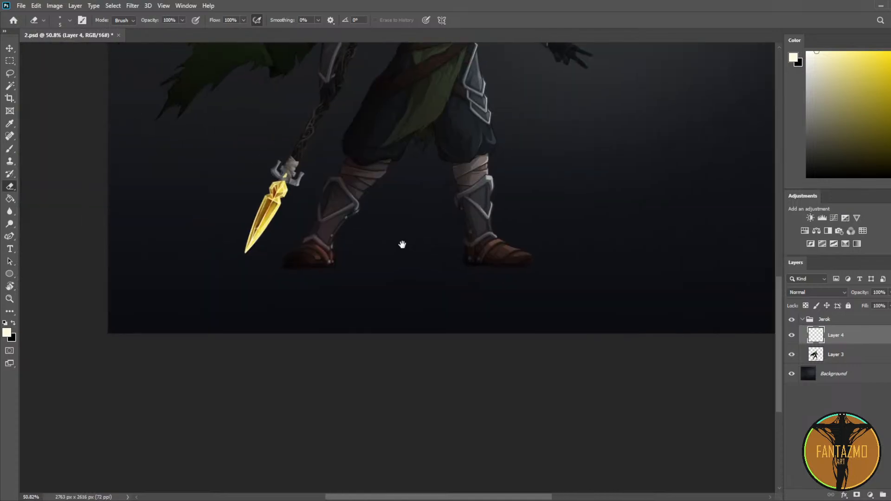
pyautogui.scroll(8, 308, 242)
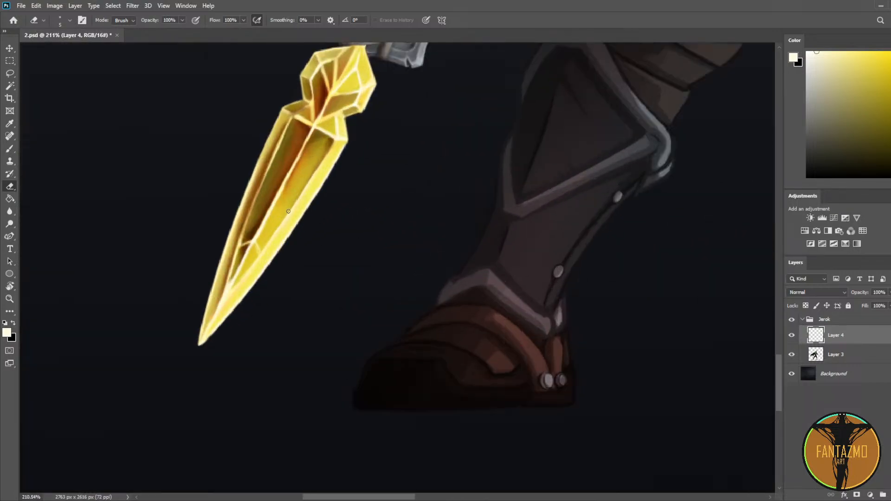
pyautogui.scroll(2, 322, 188)
pyautogui.press('b')
pyautogui.hotkey('ctrl', 's')
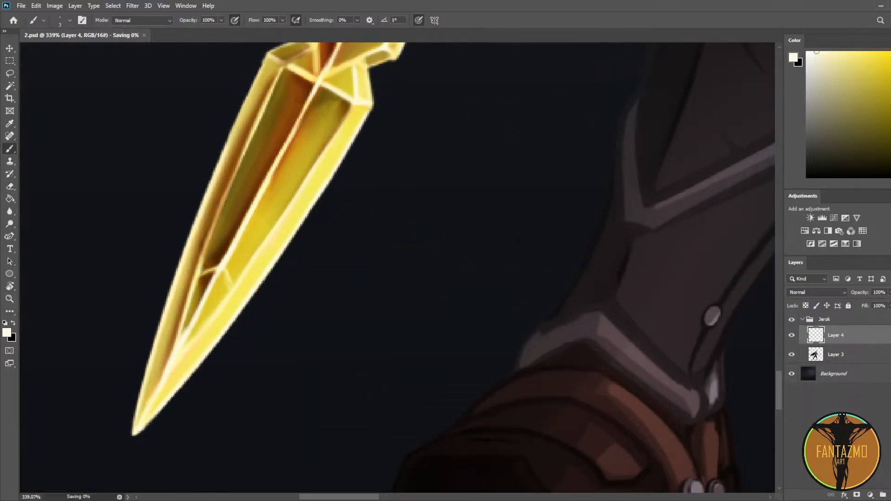
# Step: Add a new layer and paint thin jagged pale cracks on the blade's facets, breaking them up with the eraser
pyautogui.click(884, 493)
pyautogui.moveTo(271, 178)
pyautogui.mouseDown()
pyautogui.moveTo(276, 208)
pyautogui.moveTo(264, 230)
pyautogui.mouseUp()
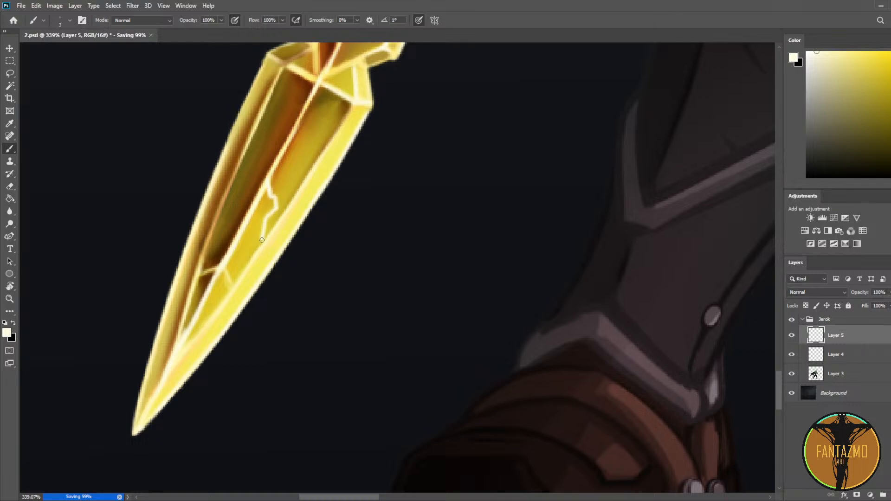
pyautogui.press('e')
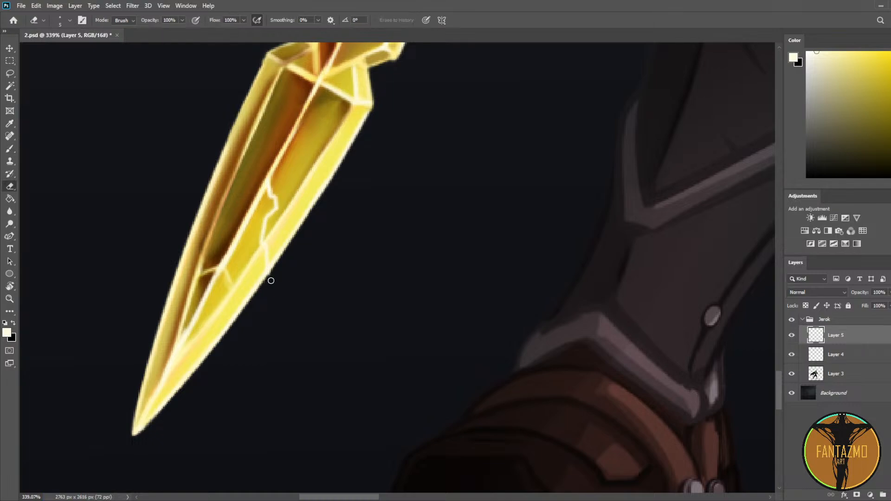
pyautogui.moveTo(278, 201)
pyautogui.mouseDown()
pyautogui.moveTo(311, 158)
pyautogui.moveTo(272, 216)
pyautogui.mouseUp()
pyautogui.moveTo(318, 197)
pyautogui.mouseDown()
pyautogui.moveTo(333, 153)
pyautogui.moveTo(319, 169)
pyautogui.mouseUp()
pyautogui.press('b')
pyautogui.moveTo(280, 71)
pyautogui.mouseDown()
pyautogui.moveTo(261, 147)
pyautogui.moveTo(276, 92)
pyautogui.mouseUp()
pyautogui.press('e')
pyautogui.moveTo(258, 128); pyautogui.dragTo(274, 88)
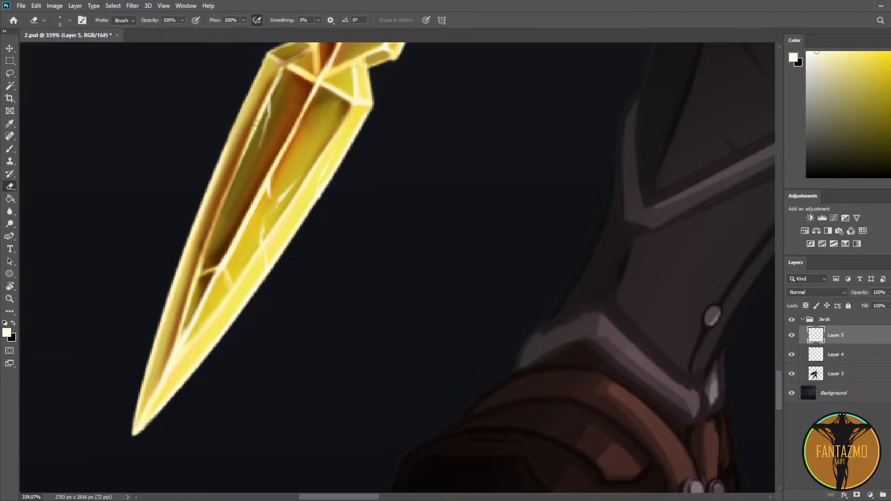
# Step: Choose a slightly more saturated light yellow and add fine streaks at the upper end of the dark facet
pyautogui.click(840, 51)
pyautogui.press('b')
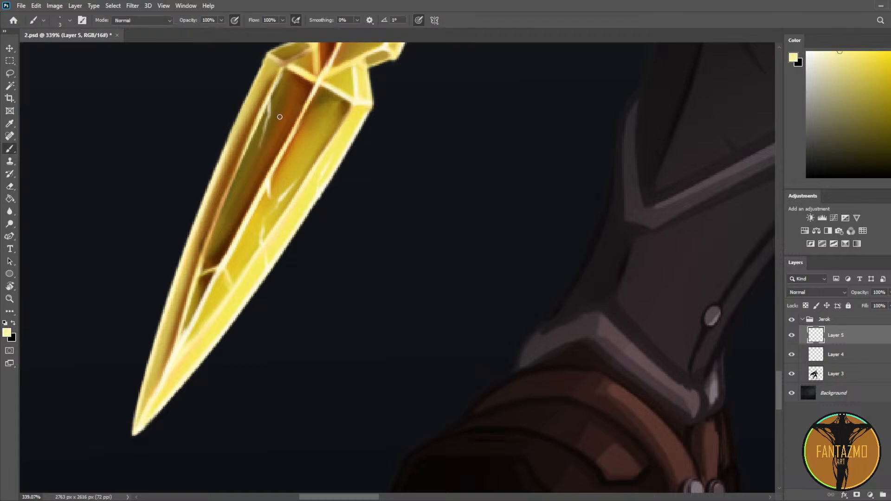
pyautogui.moveTo(268, 98)
pyautogui.mouseDown()
pyautogui.moveTo(258, 157)
pyautogui.moveTo(277, 98)
pyautogui.moveTo(270, 88)
pyautogui.mouseUp()
pyautogui.press('e')
pyautogui.press('b')
pyautogui.press('e')
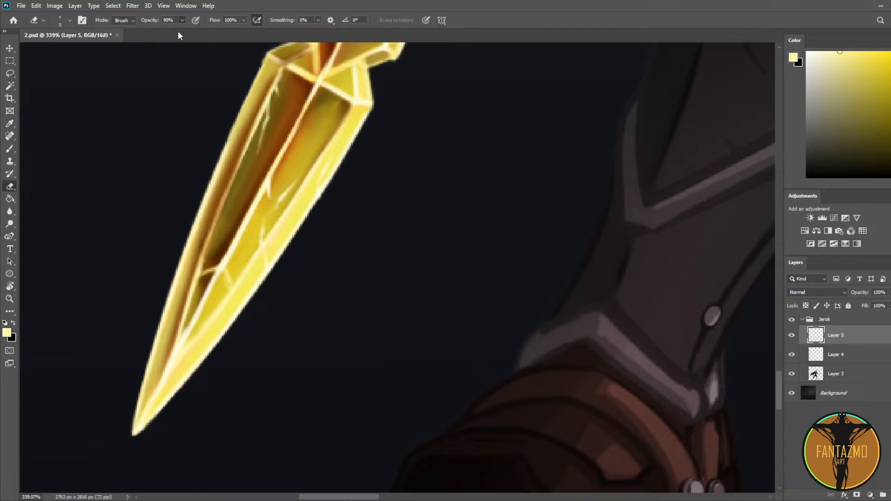
# Step: Lower the eraser to 86% opacity and 53% flow, and add a softened crack beside the top of the central ridge
pyautogui.click(244, 21)
pyautogui.click(222, 32)
pyautogui.press('b')
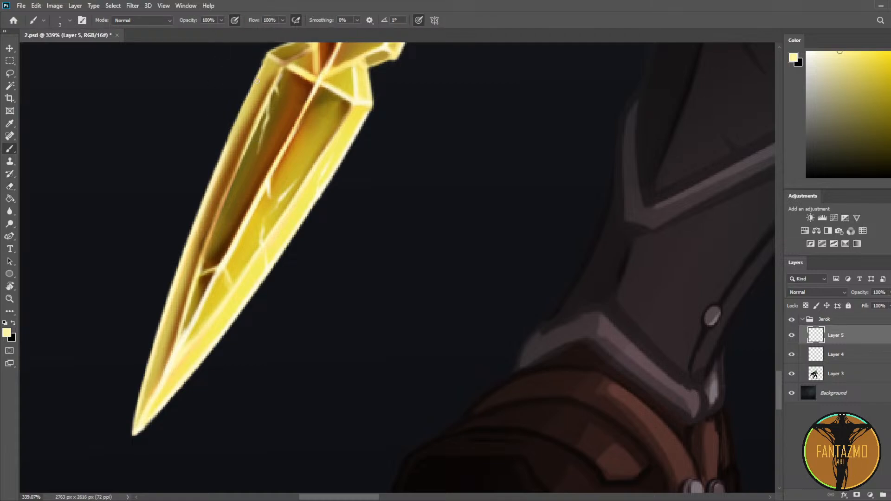
pyautogui.moveTo(303, 83)
pyautogui.mouseDown()
pyautogui.moveTo(287, 114)
pyautogui.moveTo(301, 100)
pyautogui.moveTo(273, 130)
pyautogui.moveTo(308, 90)
pyautogui.moveTo(285, 120)
pyautogui.moveTo(306, 86)
pyautogui.moveTo(300, 81)
pyautogui.moveTo(285, 110)
pyautogui.mouseUp()
pyautogui.press('e')
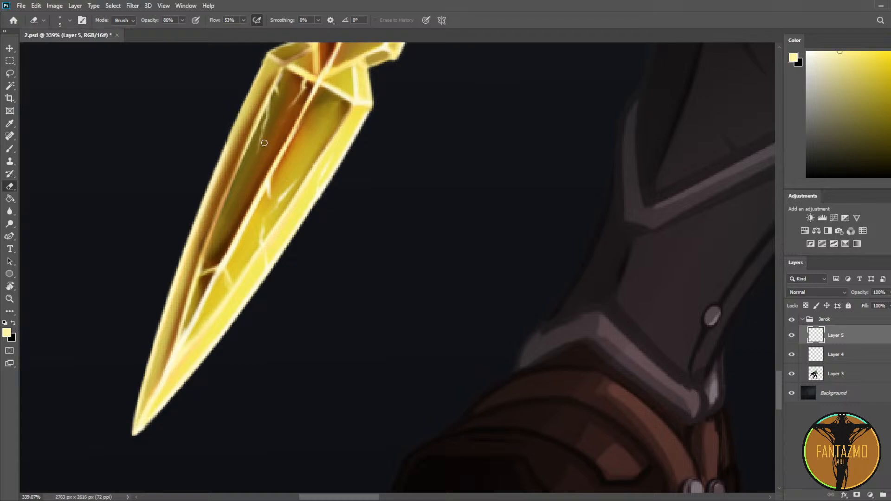
# Step: Paint a fine light-yellow crack across the facets near the blade's tip and soften it with the eraser
pyautogui.scroll(-10, 205, 166)
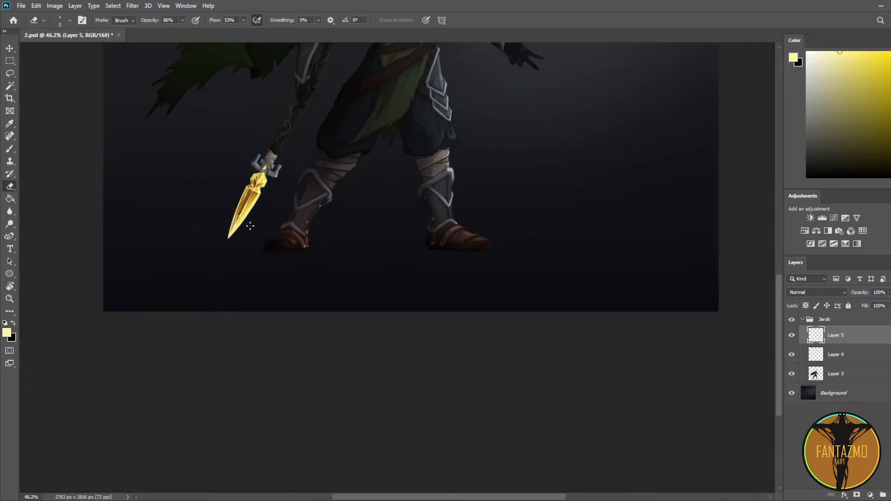
pyautogui.scroll(4, 220, 228)
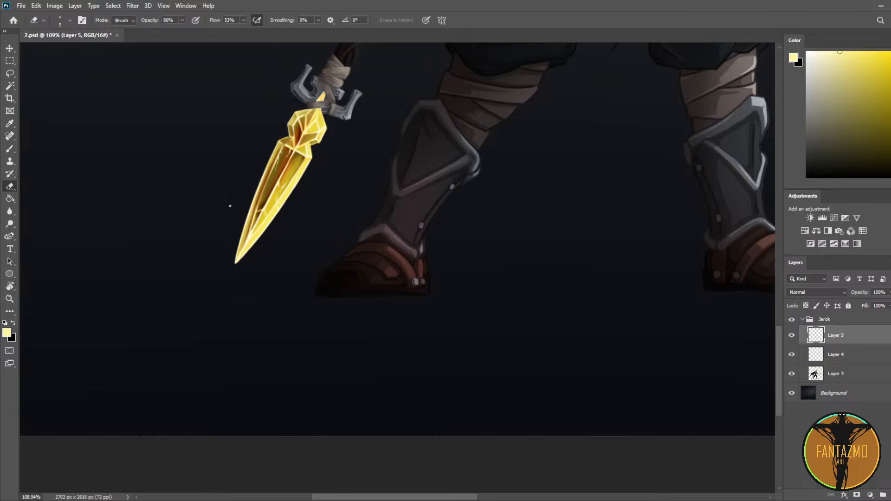
pyautogui.scroll(4, 230, 206)
pyautogui.scroll(-2, 233, 290)
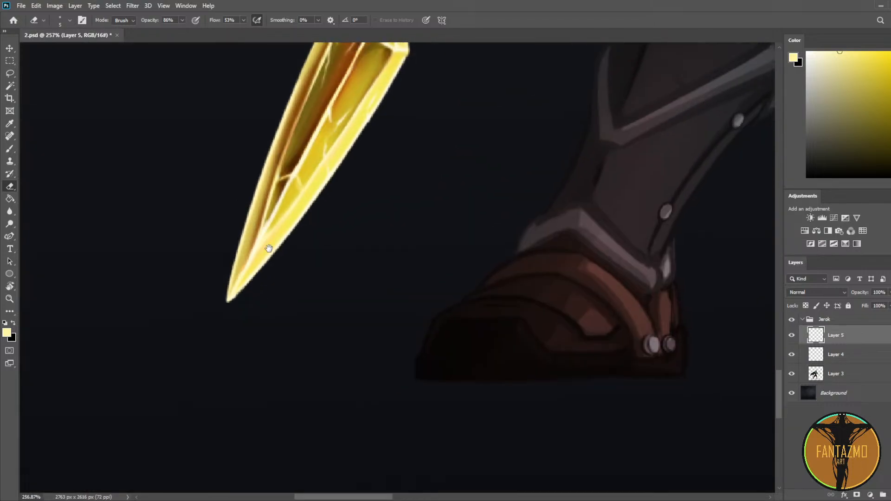
pyautogui.press('b')
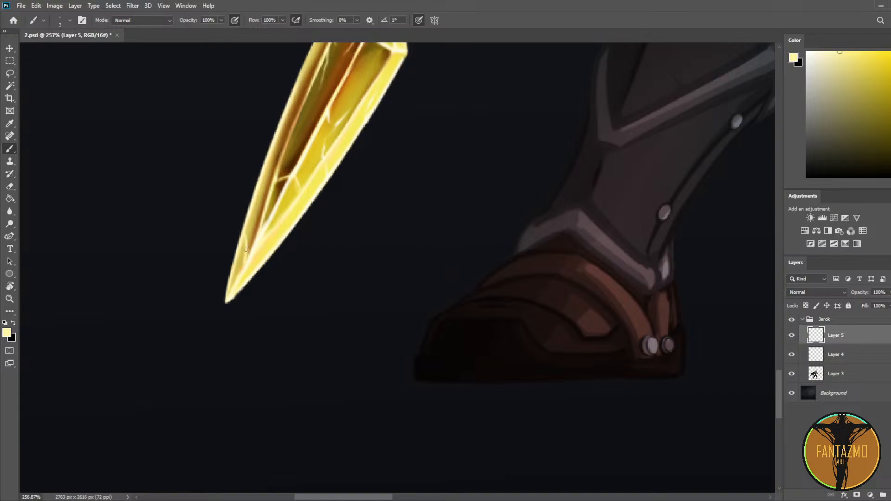
pyautogui.press('e')
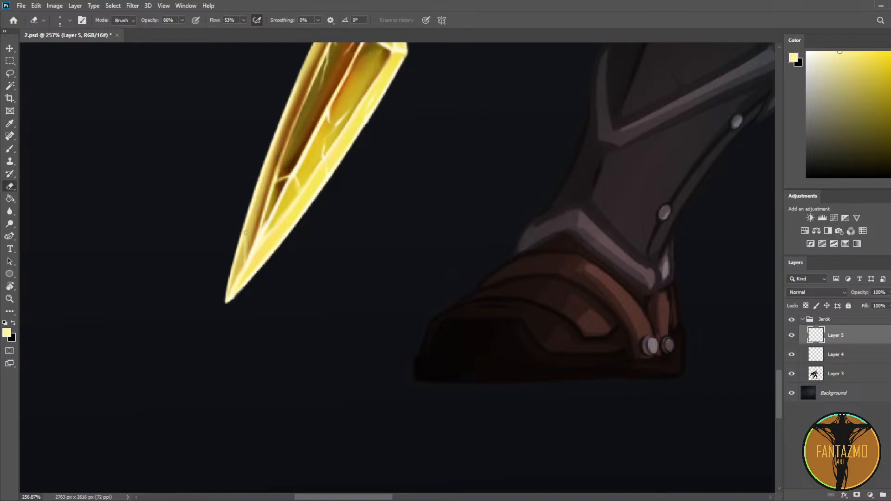
pyautogui.press('b')
pyautogui.press('e')
pyautogui.press('b')
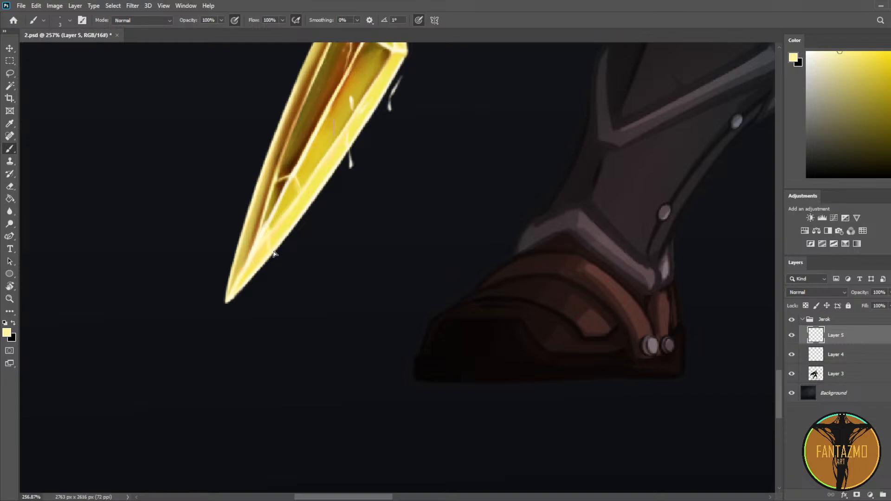
pyautogui.press('e')
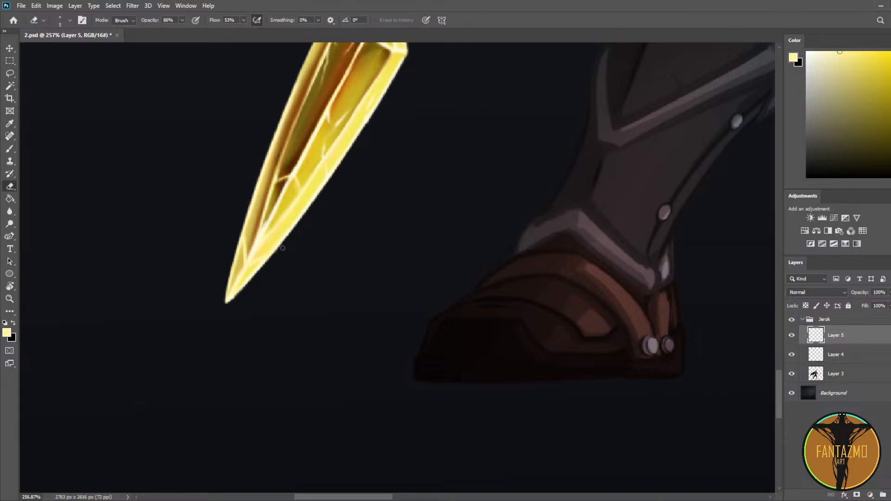
# Step: Flip the canvas horizontally to check the spear, and save the document
pyautogui.scroll(-6, 273, 251)
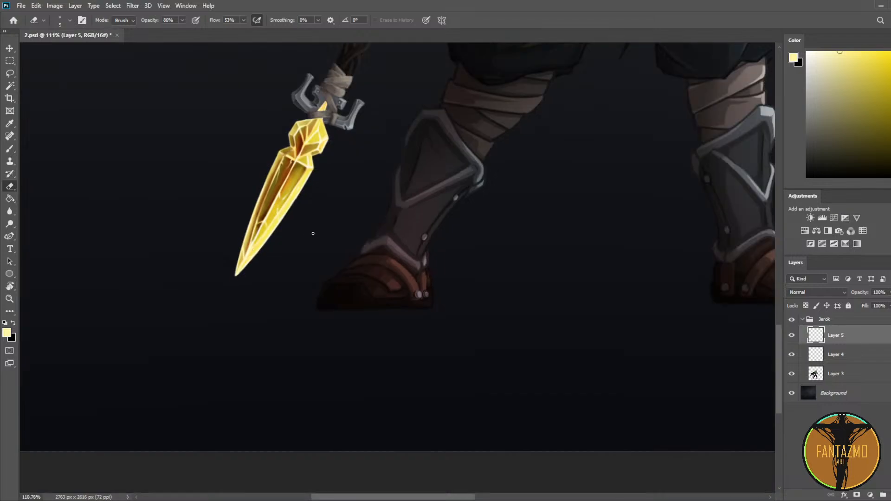
pyautogui.hotkey('ctrl', 'h')
pyautogui.moveTo(432, 251); pyautogui.dragTo(125, 261)
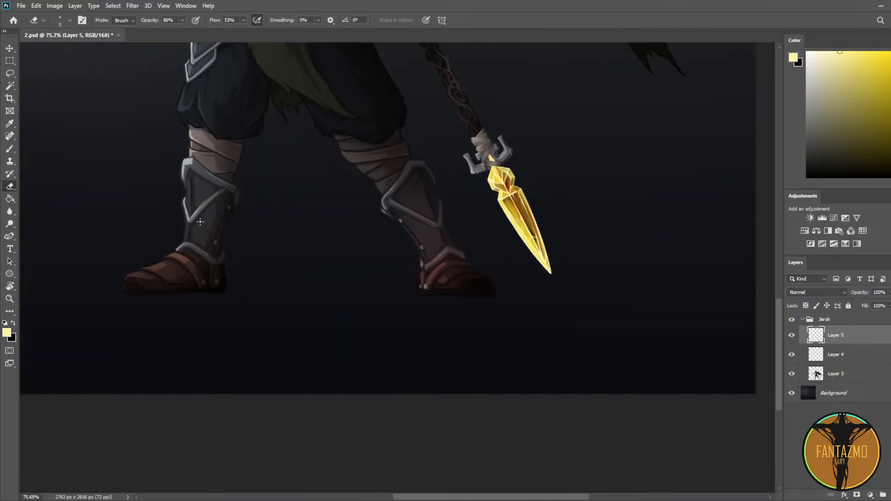
pyautogui.scroll(5, 617, 163)
pyautogui.hotkey('ctrl', 's')
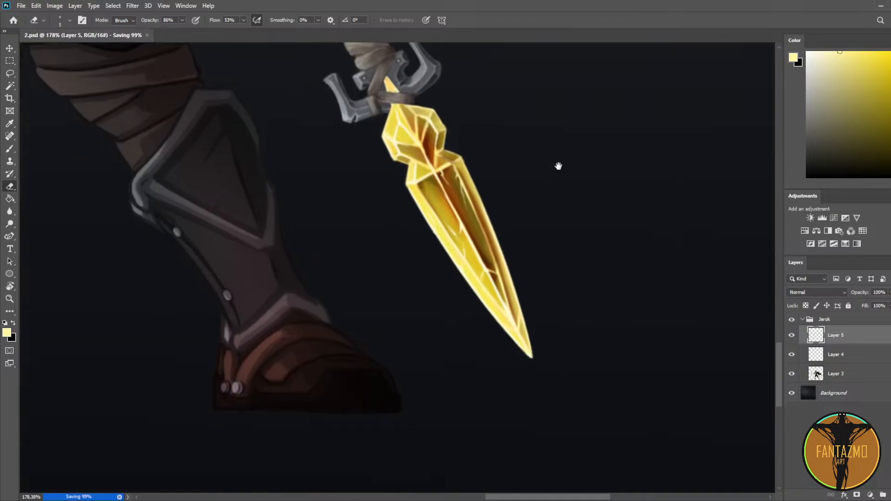
# Step: Merge Layers 3 to 5 into one, then select the golden blade freehand and copy it to a new layer
pyautogui.keyDown('shift'); pyautogui.click(838, 377); pyautogui.keyUp('shift')
pyautogui.hotkey('ctrl', 'e')
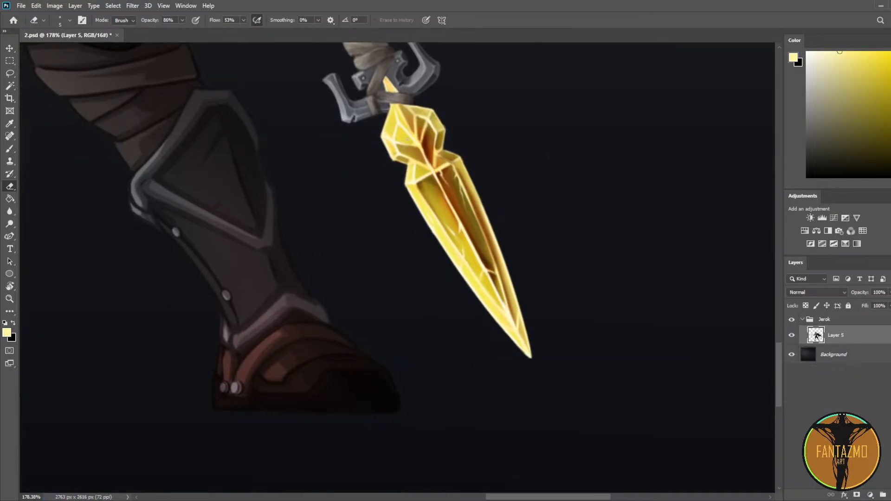
pyautogui.press('l')
pyautogui.moveTo(415, 108)
pyautogui.mouseDown()
pyautogui.moveTo(392, 110)
pyautogui.moveTo(375, 239)
pyautogui.moveTo(581, 146)
pyautogui.mouseUp()
pyautogui.hotkey('ctrl', 'j')
pyautogui.moveTo(416, 162)
pyautogui.mouseDown()
pyautogui.moveTo(444, 177)
pyautogui.moveTo(412, 161)
pyautogui.mouseUp()
pyautogui.press('v')
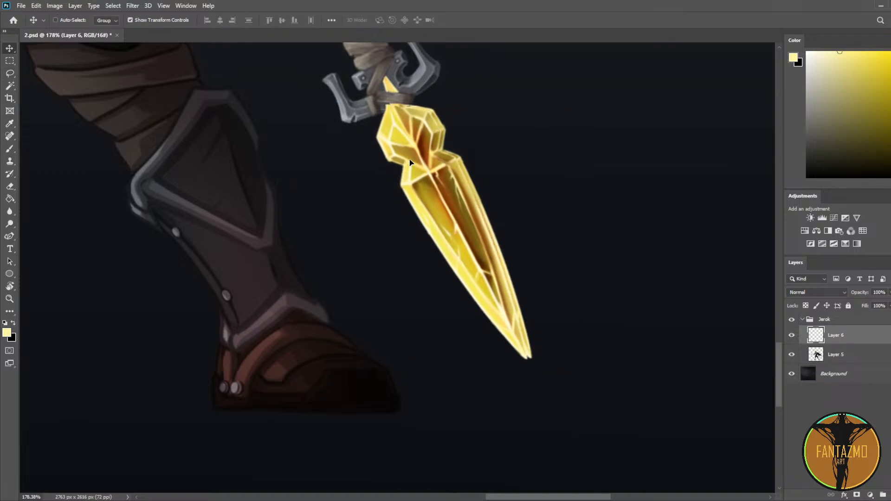
pyautogui.click(792, 335)
pyautogui.click(792, 335)
# Step: Choose a bright cyan and fill the copied blade with it, keeping the layer's transparent pixels locked
pyautogui.press('b')
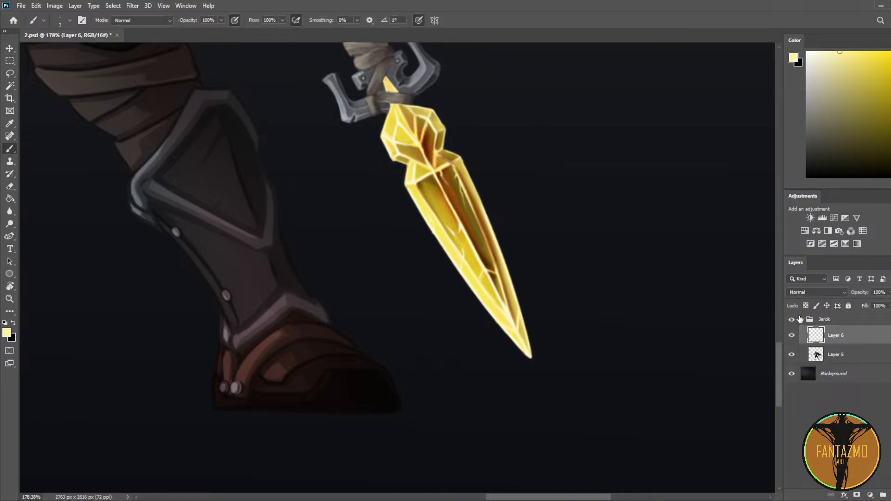
pyautogui.scroll(-6, 607, 215)
pyautogui.moveTo(598, 217); pyautogui.dragTo(513, 220)
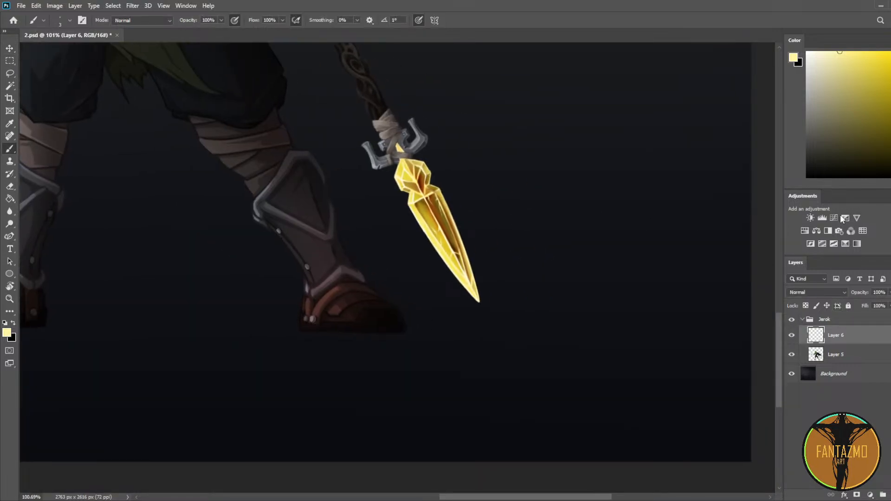
pyautogui.moveTo(890, 163); pyautogui.dragTo(890, 178)
pyautogui.click(890, 80)
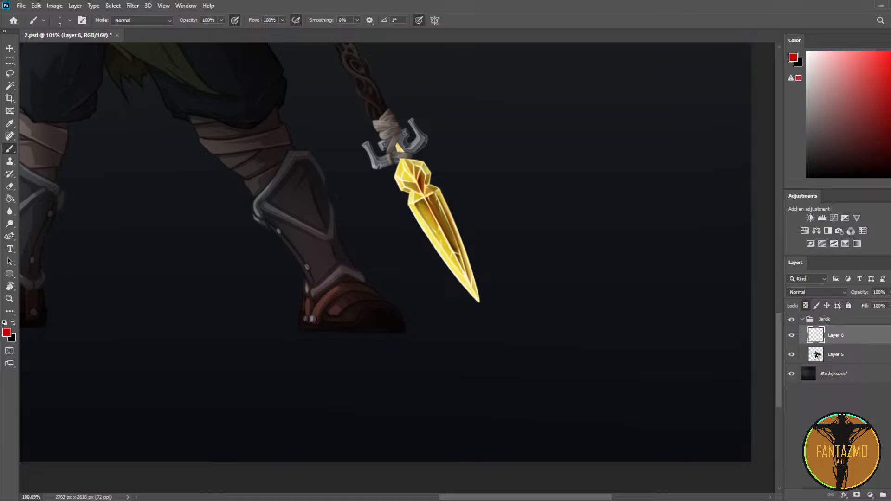
pyautogui.click(890, 114)
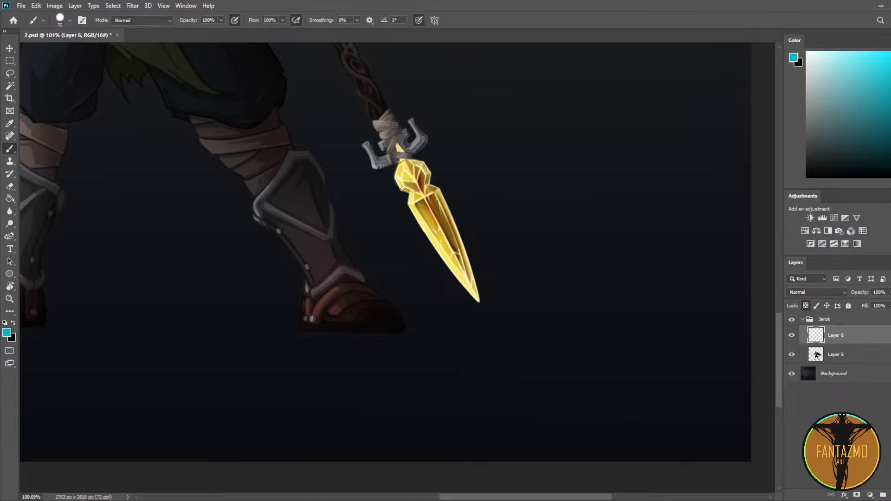
pyautogui.hotkey('alt', 'shift', 'BackSpace')
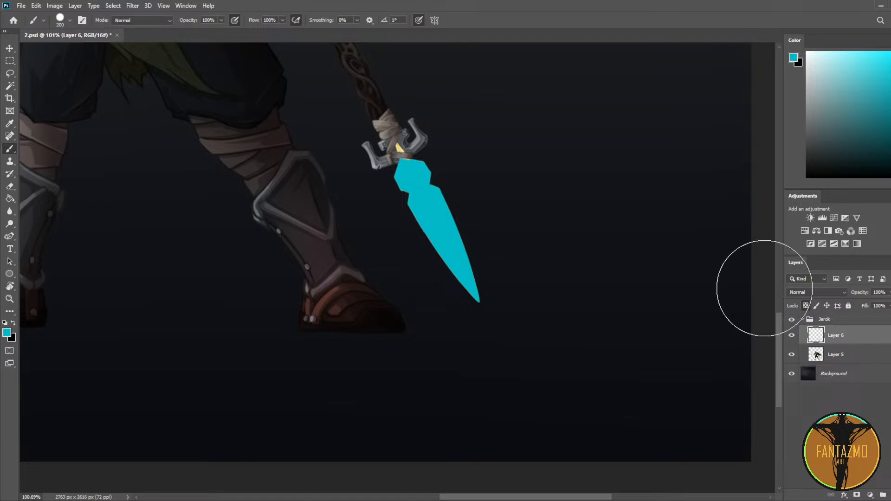
# Step: Try several blending modes on the cyan blade layer and set it to Lighten
pyautogui.click(807, 290)
pyautogui.click(801, 269)
pyautogui.press('Down')
pyautogui.press('Down')
pyautogui.press('Down')
pyautogui.press('Down')
pyautogui.press('Down')
pyautogui.press('Down')
pyautogui.press('Down')
pyautogui.press('Down')
pyautogui.press('Down')
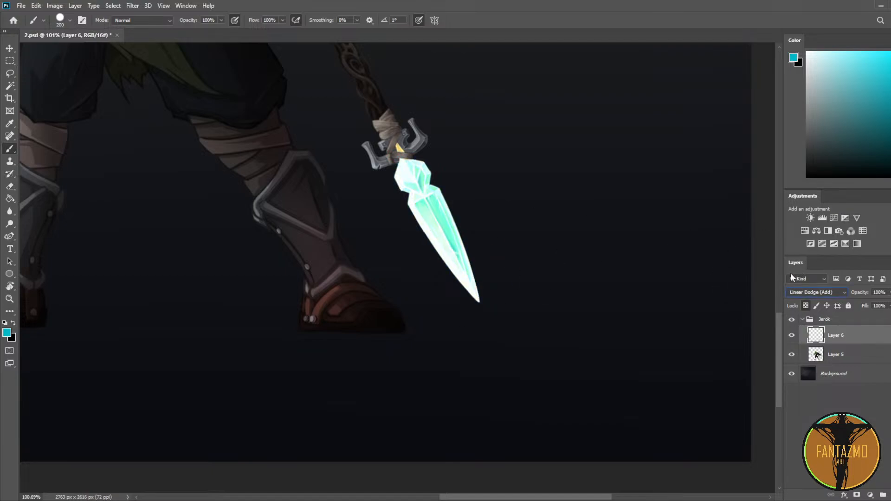
pyautogui.press('Up')
pyautogui.press('Up')
pyautogui.press('Up')
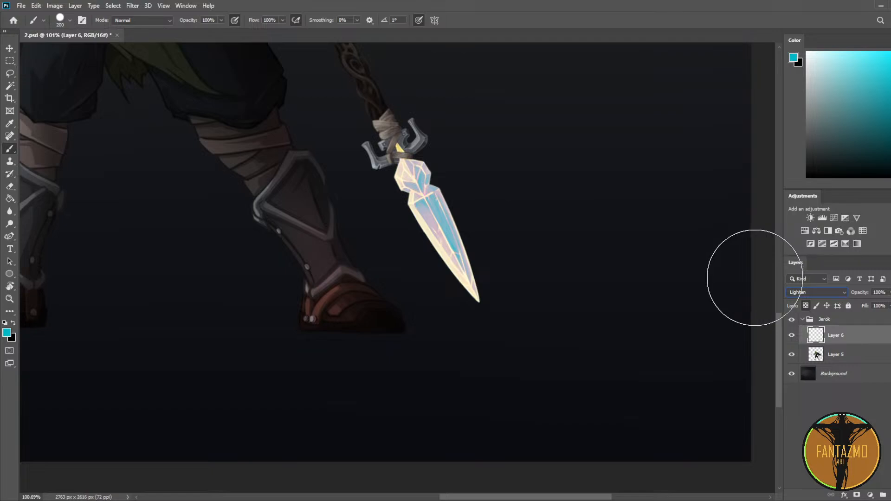
# Step: Try to erase the cyan down the middle of the blade with a large soft eraser
pyautogui.scroll(2, 507, 282)
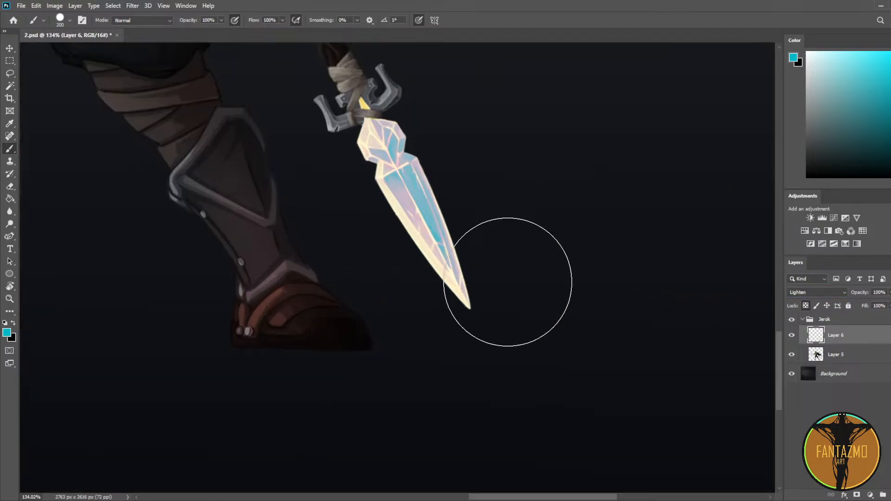
pyautogui.press('e')
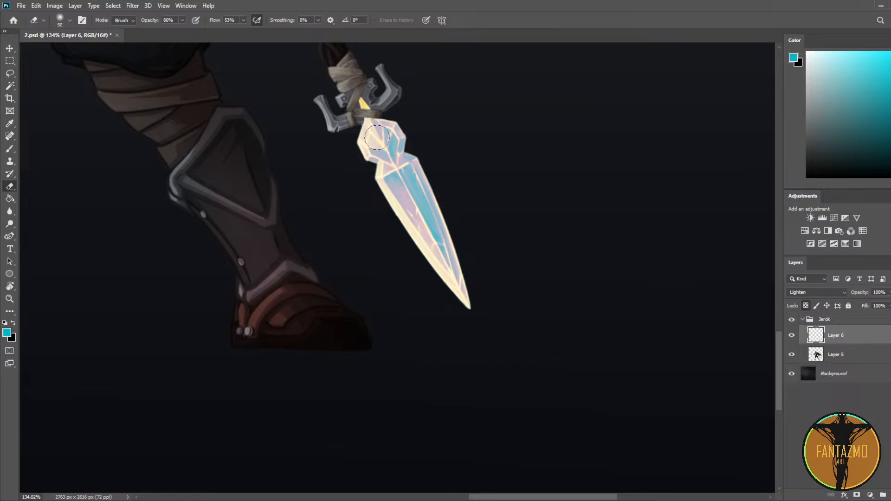
pyautogui.moveTo(376, 135); pyautogui.dragTo(434, 269)
pyautogui.hotkey('ctrl', 'z')
pyautogui.hotkey('ctrl', 'shift', 'z')
pyautogui.hotkey('ctrl', 'z')
# Step: Reduce the soft eraser to 45 px and erase the cyan along the blade's centre, leaving it on the edges
pyautogui.press('[')
pyautogui.press('[')
pyautogui.press('[')
pyautogui.press('[')
pyautogui.press('[')
pyautogui.hotkey('ctrl', 'shift', 'z')
pyautogui.hotkey('ctrl', 'z')
pyautogui.moveTo(378, 126); pyautogui.dragTo(444, 262)
pyautogui.hotkey('ctrl', 'z')
pyautogui.hotkey('ctrl', 'shift', 'z')
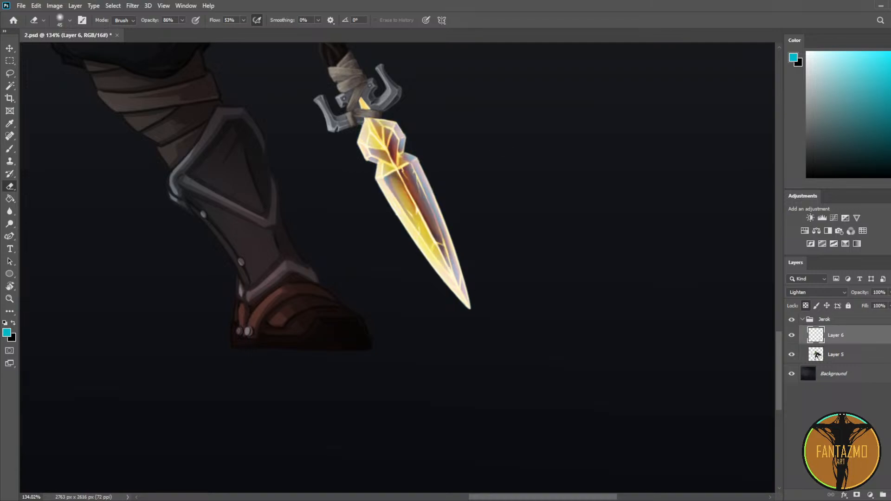
# Step: Compare the blending modes on the cyan blade layer and set it to Overlay
pyautogui.scroll(-5, 817, 288)
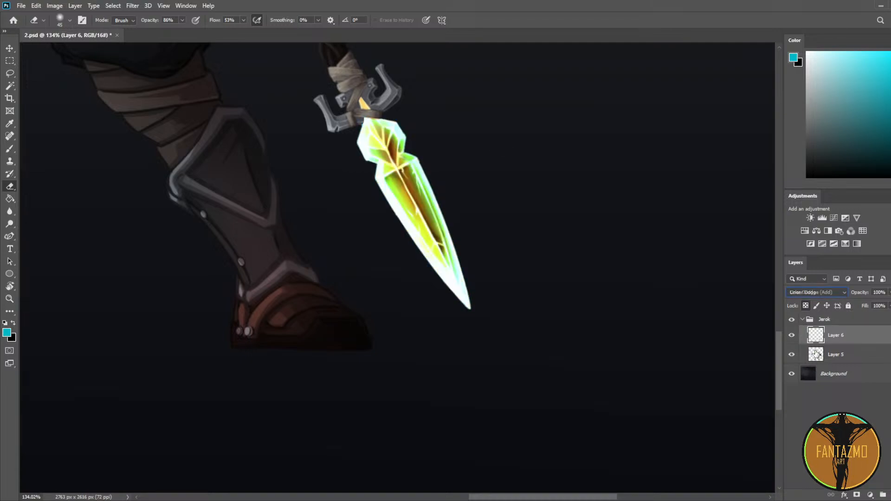
pyautogui.scroll(-1, 817, 292)
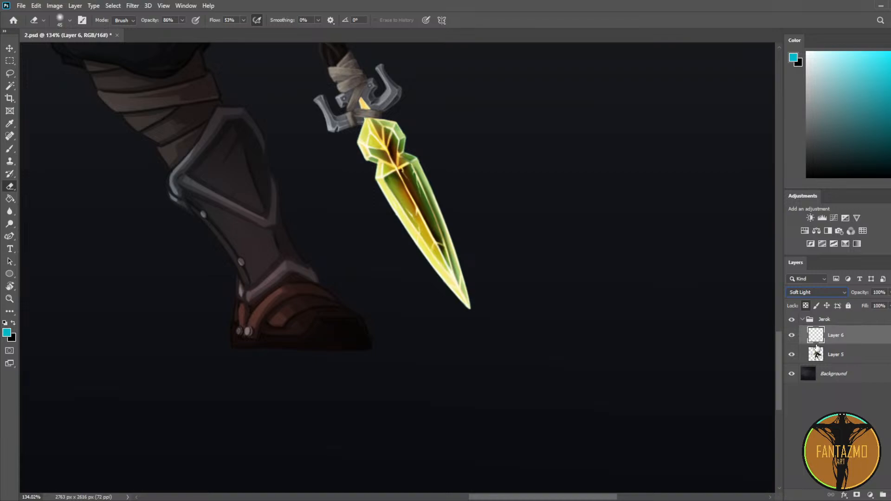
pyautogui.press('Down')
pyautogui.press('Down')
pyautogui.press('Down')
pyautogui.press('Down')
pyautogui.press('Down')
pyautogui.press('Down')
pyautogui.press('Down')
pyautogui.press('Down')
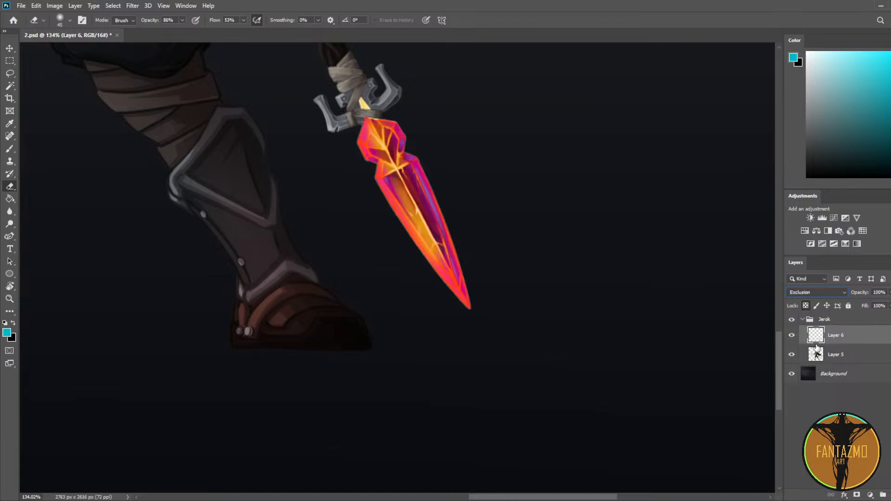
pyautogui.press('Up')
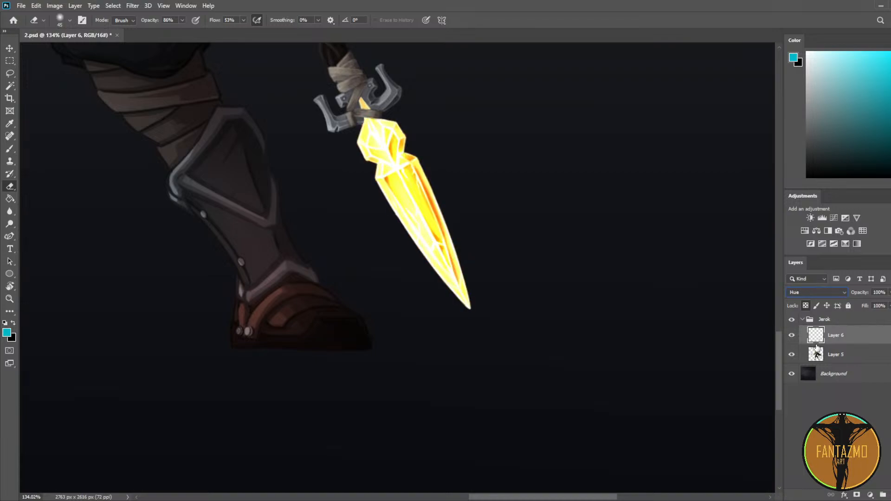
pyautogui.press('Down')
pyautogui.press('Down')
pyautogui.press('Down')
pyautogui.press('Down')
pyautogui.press('Up')
pyautogui.press('Up')
pyautogui.press('Down')
pyautogui.press('Down')
pyautogui.press('Up')
pyautogui.press('Up')
pyautogui.press('Up')
pyautogui.press('Up')
pyautogui.press('Up')
pyautogui.press('Up')
pyautogui.press('Up')
pyautogui.press('Up')
pyautogui.press('Up')
pyautogui.press('Up')
pyautogui.press('Up')
pyautogui.press('Up')
pyautogui.press('Up')
pyautogui.press('Up')
pyautogui.press('Down')
pyautogui.press('Up')
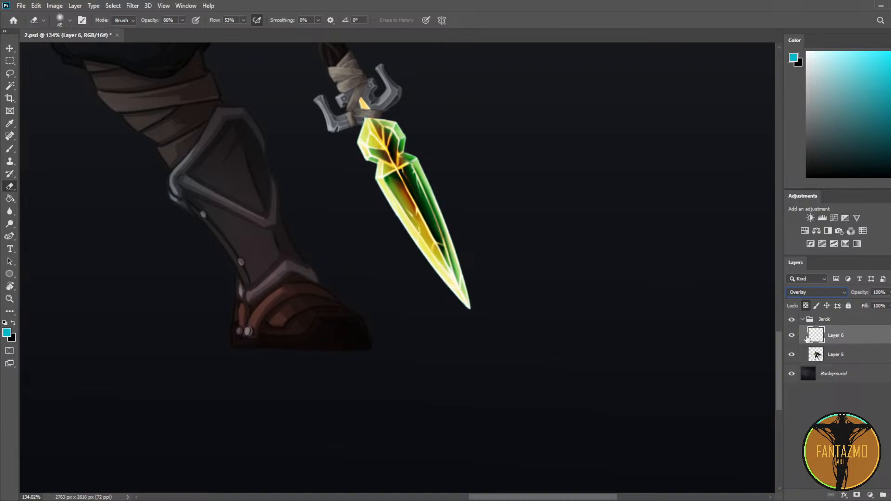
# Step: Flip the canvas back to its original orientation and save the document
pyautogui.scroll(-5, 489, 207)
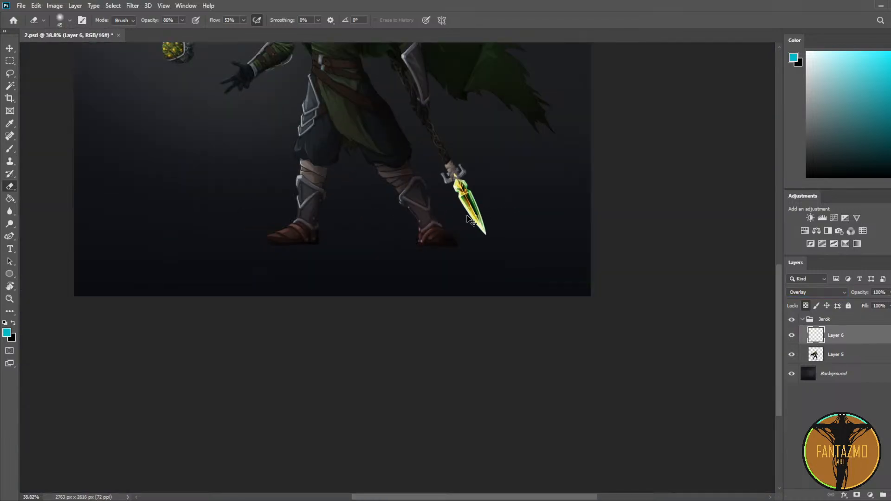
pyautogui.scroll(-2, 483, 218)
pyautogui.scroll(5, 292, 391)
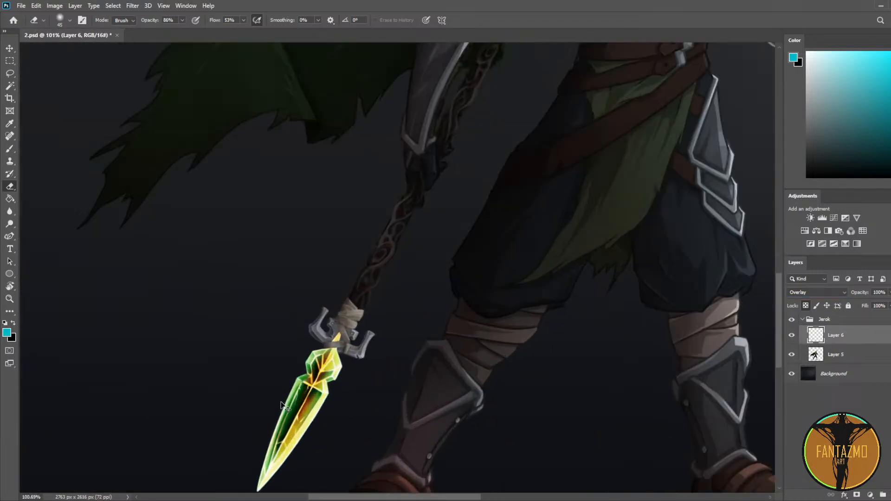
pyautogui.hotkey('ctrl', 's')
# Step: Lower the cyan overlay layer's opacity to 61% and check the blade against the whole character
pyautogui.moveTo(324, 350); pyautogui.dragTo(278, 286)
pyautogui.moveTo(887, 305)
pyautogui.mouseDown()
pyautogui.moveTo(853, 302)
pyautogui.moveTo(881, 305)
pyautogui.mouseUp()
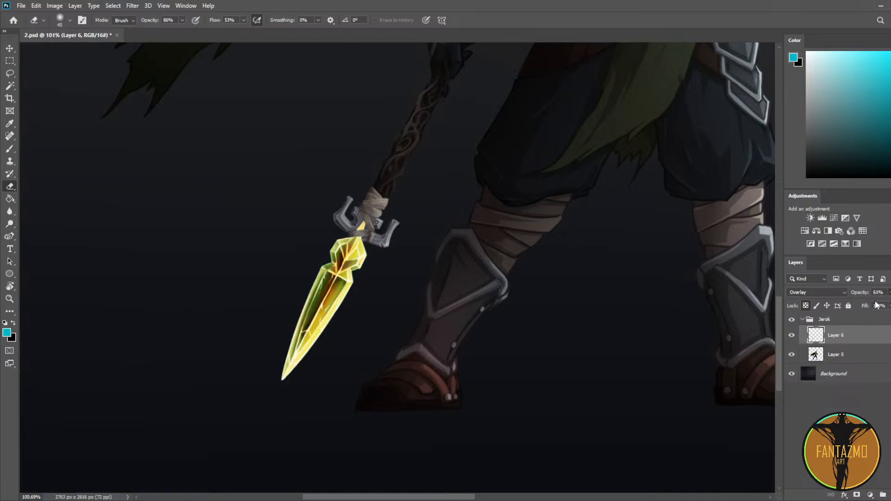
pyautogui.scroll(-1, 367, 297)
pyautogui.scroll(-1, 370, 319)
pyautogui.scroll(-8, 370, 319)
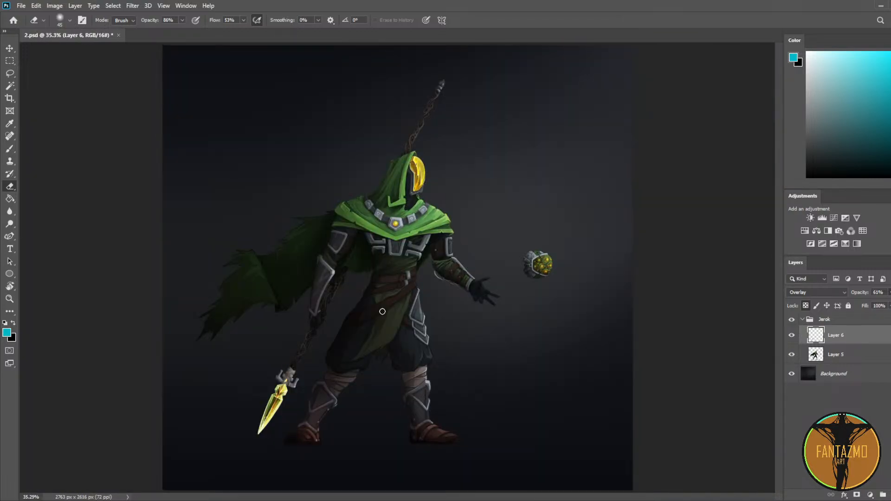
# Step: Merge the cyan overlay layer with the character layer beneath it
pyautogui.scroll(1, 49, 402)
pyautogui.scroll(2, 203, 350)
pyautogui.scroll(4, 361, 414)
pyautogui.moveTo(360, 415); pyautogui.dragTo(200, 218)
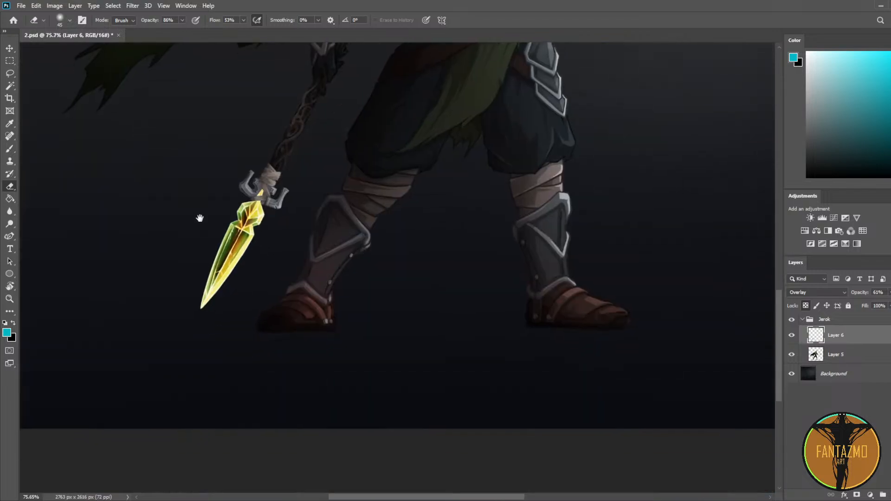
pyautogui.scroll(5, 223, 248)
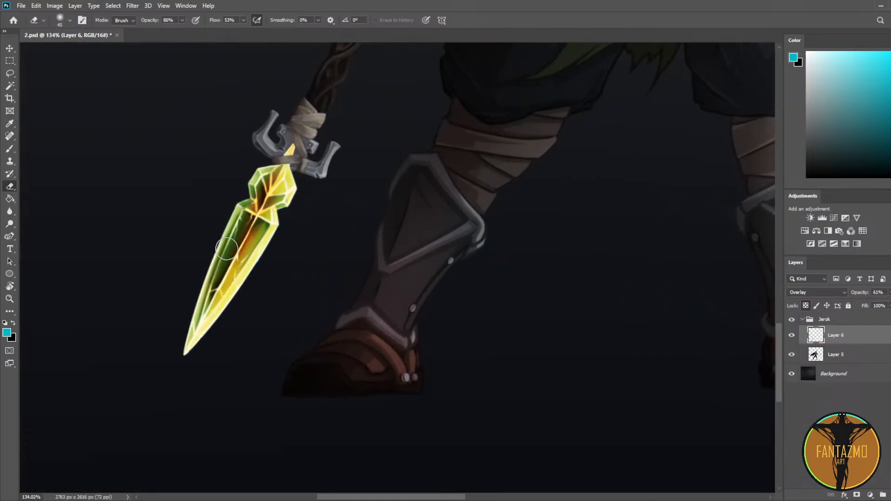
pyautogui.keyDown('shift'); pyautogui.click(859, 355); pyautogui.keyUp('shift')
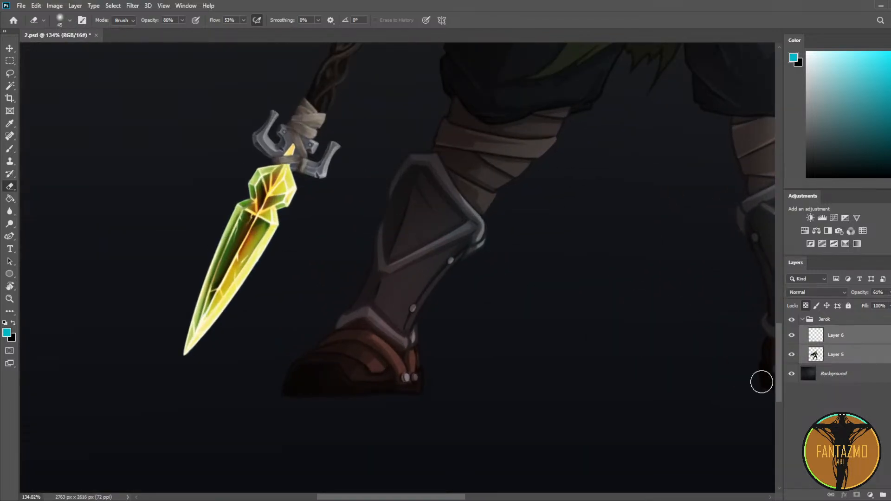
pyautogui.hotkey('ctrl', 'e')
pyautogui.scroll(5, 304, 297)
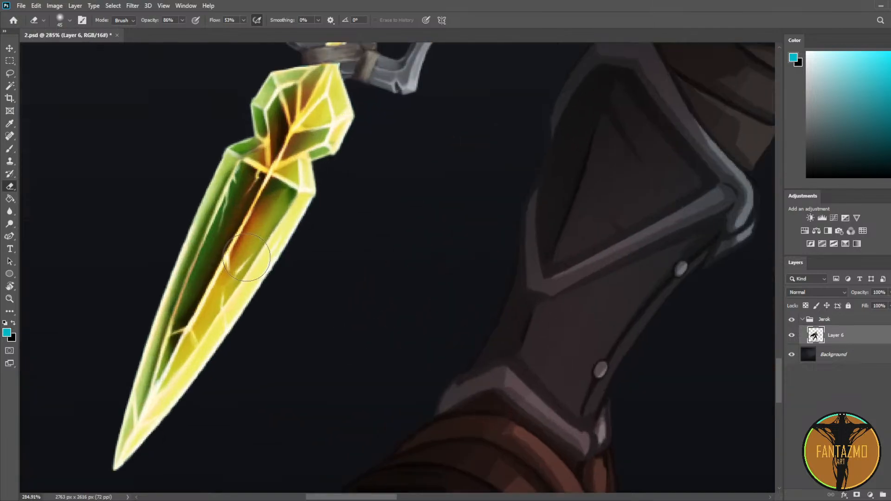
# Step: Save the document and erase small notches from the spear blade's outer yellow edge with a tiny eraser
pyautogui.press('[')
pyautogui.press('[')
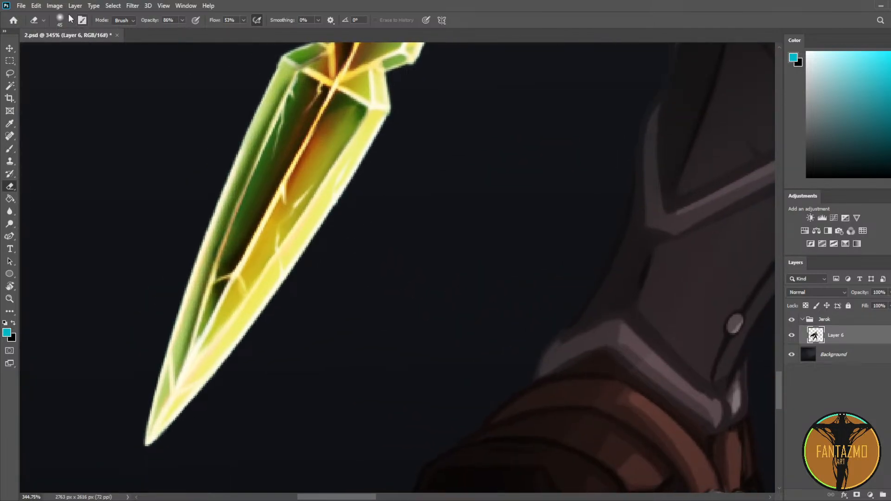
pyautogui.scroll(1, 315, 293)
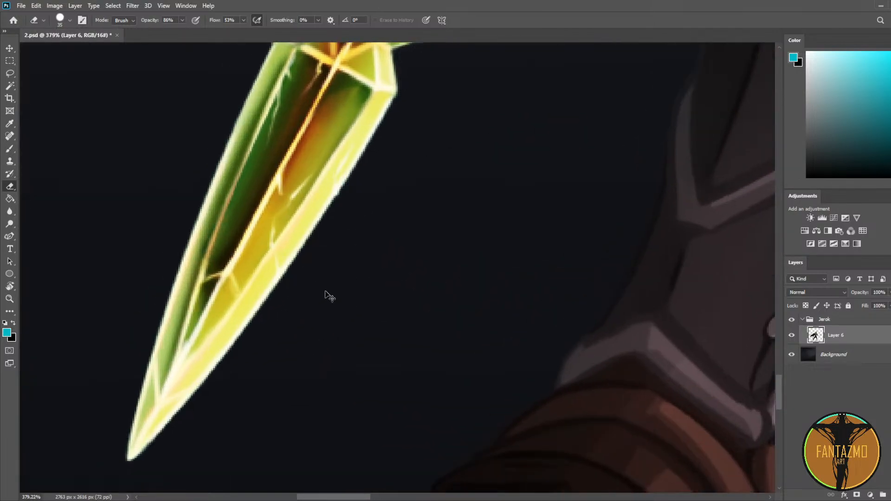
pyautogui.hotkey('ctrl', 's')
pyautogui.press('[')
pyautogui.press('[')
pyautogui.press('[')
pyautogui.press('[')
pyautogui.press('[')
pyautogui.press('[')
pyautogui.press('[')
pyautogui.press('[')
pyautogui.press('[')
pyautogui.press('[')
pyautogui.press('[')
pyautogui.press('[')
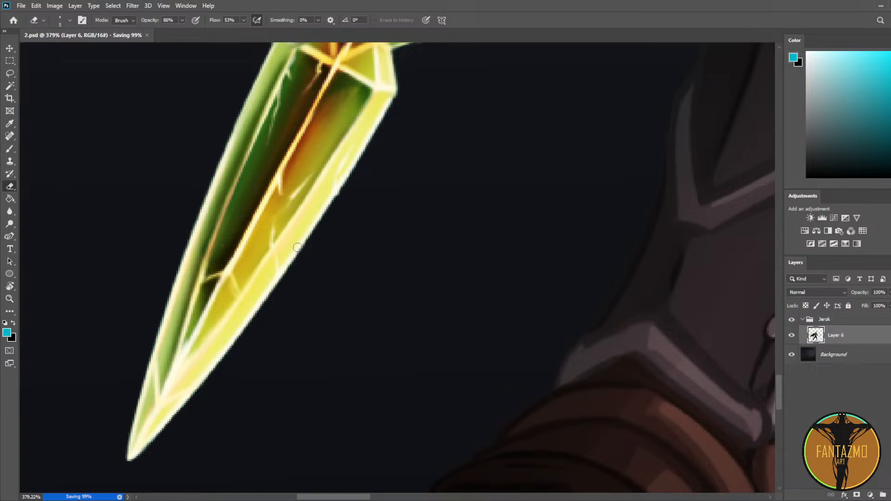
pyautogui.moveTo(302, 242)
pyautogui.mouseDown()
pyautogui.moveTo(308, 220)
pyautogui.moveTo(315, 234)
pyautogui.moveTo(310, 219)
pyautogui.moveTo(319, 225)
pyautogui.moveTo(310, 242)
pyautogui.mouseUp()
# Step: Sample the pale cream edge colour, outline the notches in the blade's yellow edge with a fine brush and clean them up
pyautogui.press('b')
pyautogui.keyDown('alt'); pyautogui.click(294, 255); pyautogui.keyUp('alt')
pyautogui.press('[')
pyautogui.press('[')
pyautogui.press('[')
pyautogui.press('[')
pyautogui.press('[')
pyautogui.press('[')
pyautogui.press('[')
pyautogui.press('[')
pyautogui.press('[')
pyautogui.press('[')
pyautogui.press('[')
pyautogui.press('[')
pyautogui.press('[')
pyautogui.press('[')
pyautogui.press('[')
pyautogui.press('[')
pyautogui.press('[')
pyautogui.press('[')
pyautogui.press('[')
pyautogui.press('[')
pyautogui.press('[')
pyautogui.press('[')
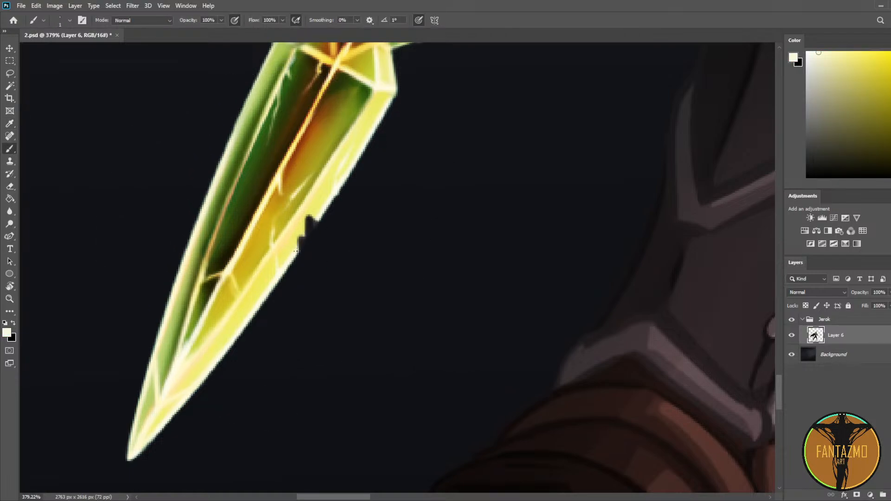
pyautogui.moveTo(297, 253)
pyautogui.mouseDown()
pyautogui.moveTo(306, 217)
pyautogui.moveTo(319, 222)
pyautogui.mouseUp()
pyautogui.press('e')
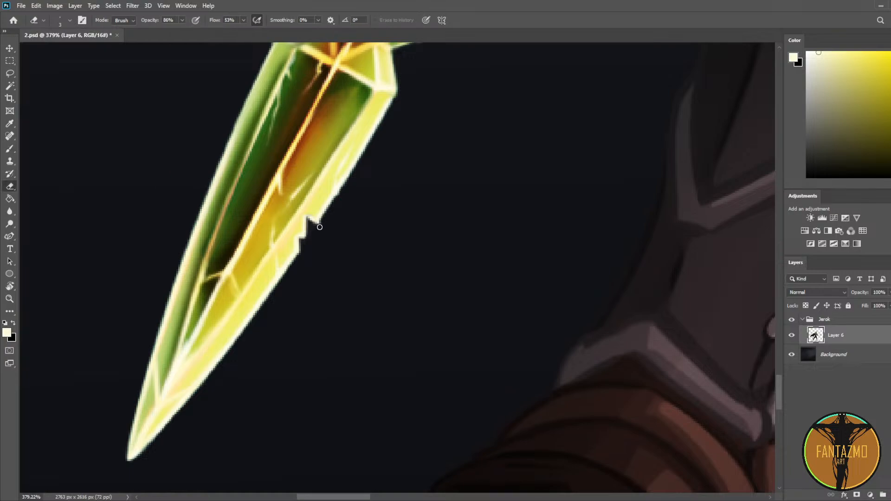
# Step: Flip the canvas horizontally and return to a close view of the notched blade
pyautogui.scroll(-15, 319, 201)
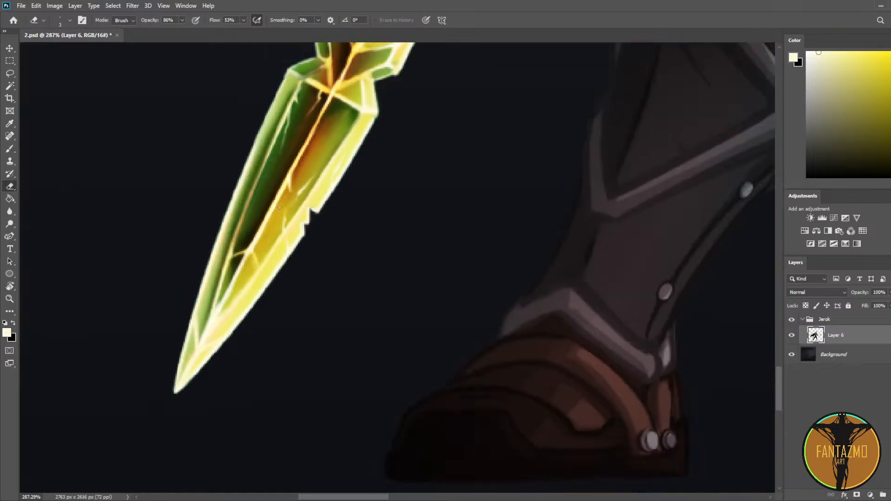
pyautogui.hotkey('ctrl', 'shift', 'h')
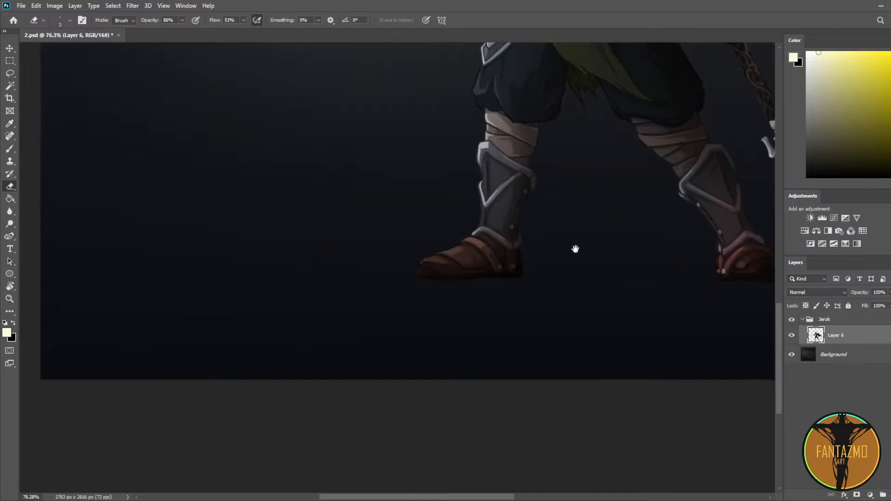
pyautogui.moveTo(617, 249); pyautogui.dragTo(187, 260)
pyautogui.scroll(12, 437, 249)
pyautogui.scroll(3, 366, 209)
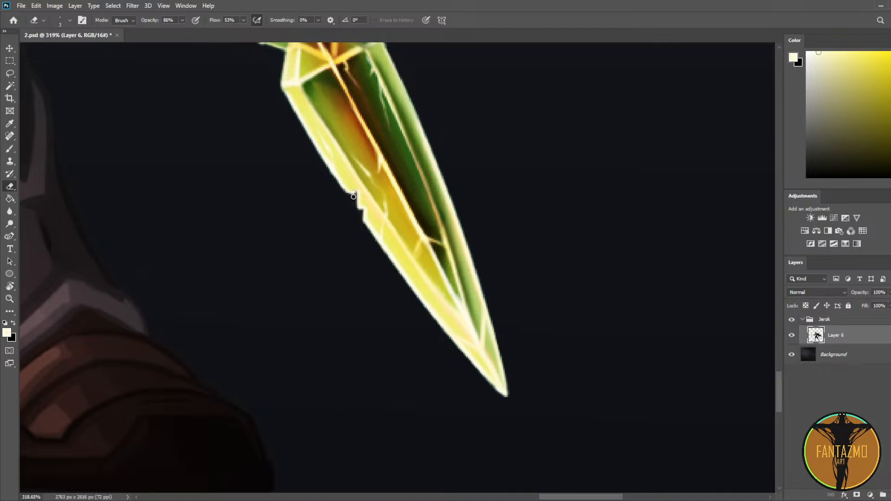
# Step: Paint a pale-rimmed chip into the blade's green edge near its upper end and erase the excess outside it
pyautogui.press('b')
pyautogui.press('e')
pyautogui.press('b')
pyautogui.moveTo(439, 76)
pyautogui.mouseDown()
pyautogui.moveTo(414, 130)
pyautogui.moveTo(380, 152)
pyautogui.mouseUp()
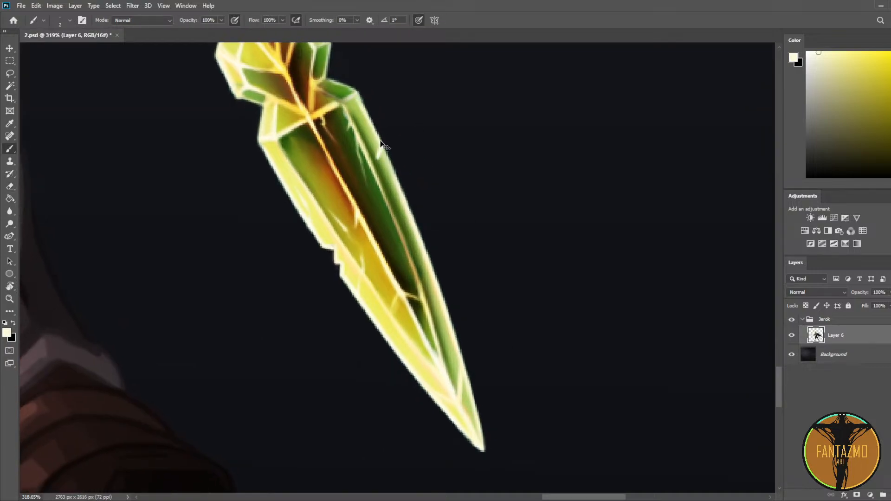
pyautogui.press('e')
pyautogui.moveTo(386, 150)
pyautogui.mouseDown()
pyautogui.moveTo(402, 173)
pyautogui.moveTo(388, 149)
pyautogui.moveTo(401, 154)
pyautogui.mouseUp()
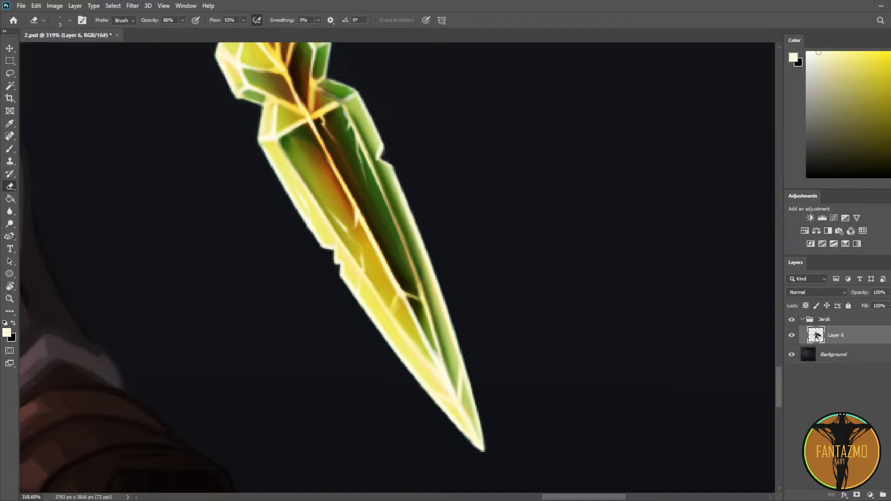
# Step: Check the chipped blade against the whole figure and save the document
pyautogui.scroll(-10, 255, 294)
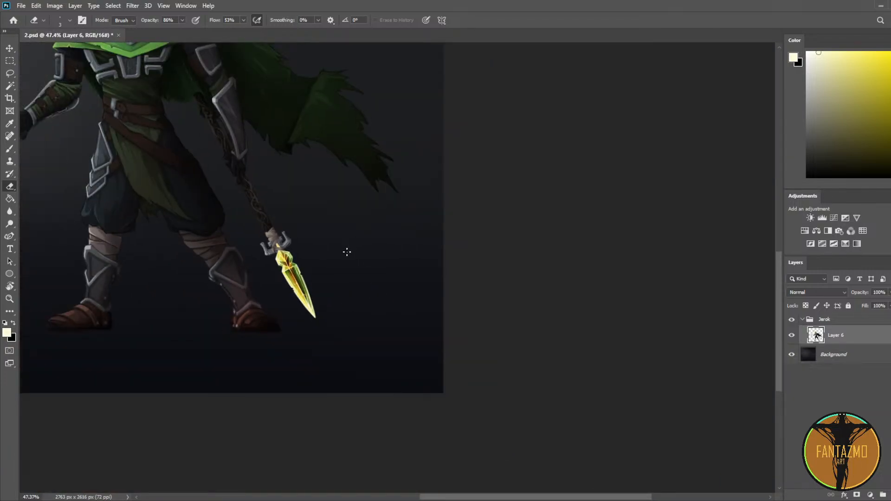
pyautogui.scroll(10, 283, 251)
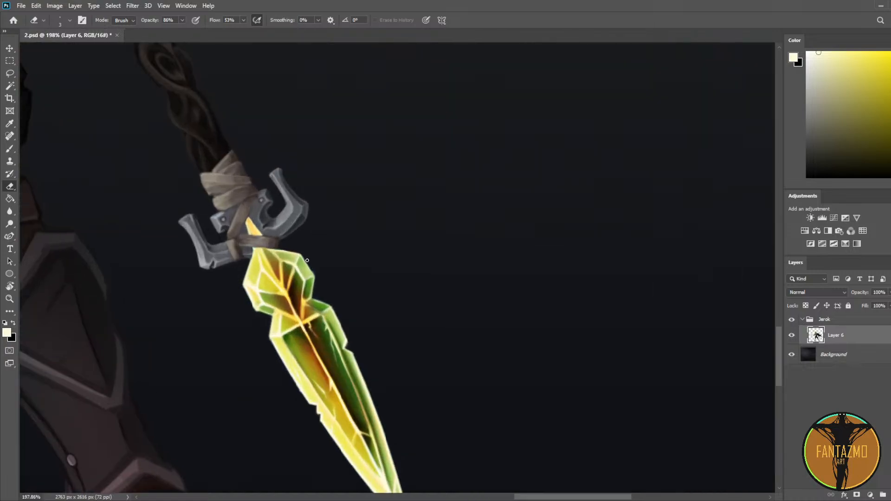
pyautogui.hotkey('ctrl', 's')
pyautogui.moveTo(314, 238); pyautogui.dragTo(344, 218)
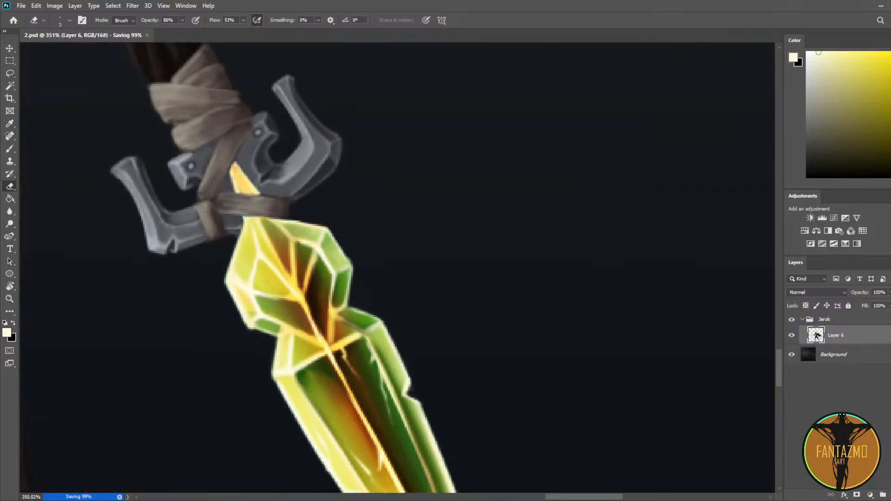
# Step: Add a new layer and paint an orange-brown core on the small crystal shard between the spear guard's wrappings
pyautogui.click(890, 495)
pyautogui.press('i')
pyautogui.click(224, 166)
pyautogui.press('b')
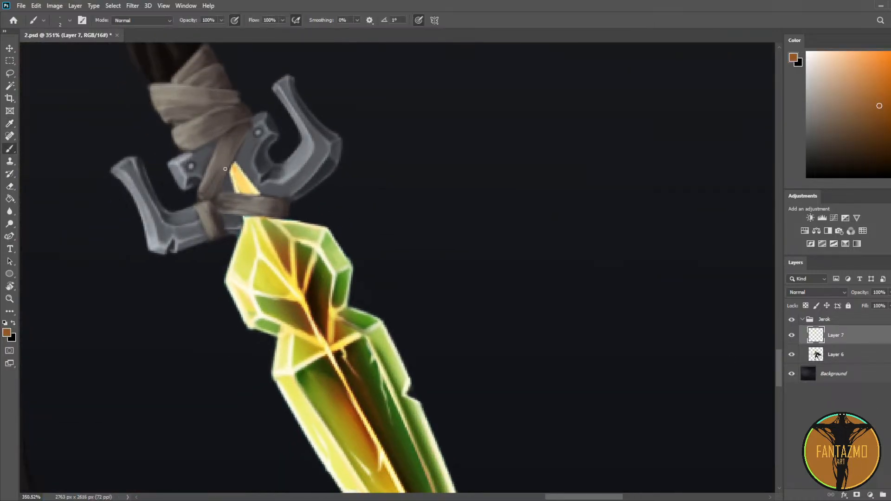
pyautogui.press(']')
pyautogui.press(']')
pyautogui.moveTo(236, 168); pyautogui.dragTo(243, 185)
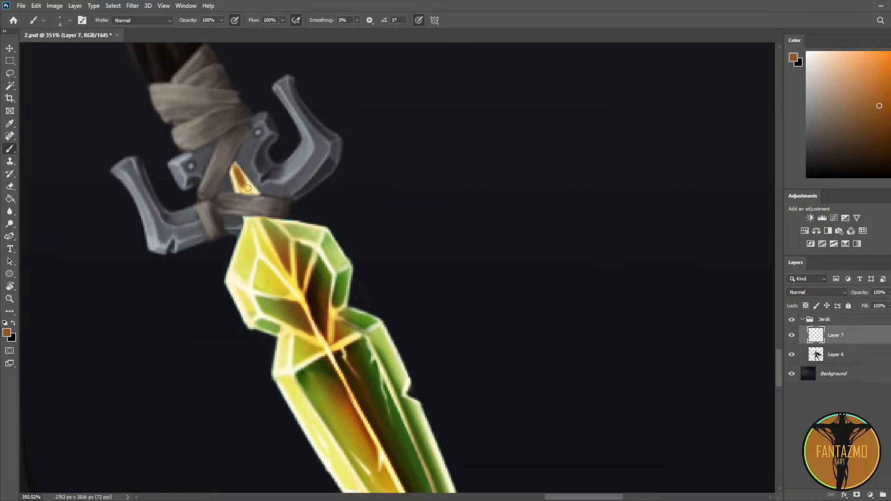
# Step: Paint green facets, a yellow rim and cream highlights on the small shard with colours sampled from the blade
pyautogui.keyDown('alt'); pyautogui.click(270, 226); pyautogui.keyUp('alt')
pyautogui.moveTo(244, 189); pyautogui.dragTo(247, 182)
pyautogui.keyDown('alt'); pyautogui.click(261, 233); pyautogui.keyUp('alt')
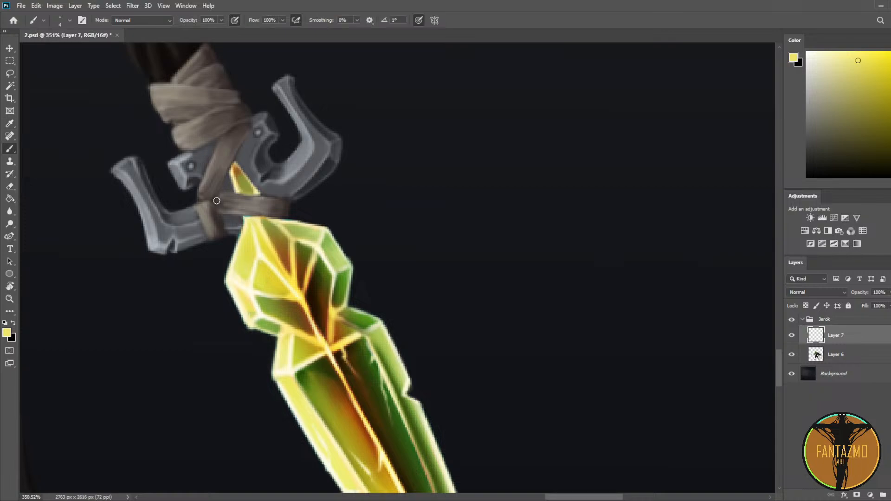
pyautogui.moveTo(232, 179)
pyautogui.mouseDown()
pyautogui.moveTo(240, 184)
pyautogui.moveTo(234, 167)
pyautogui.mouseUp()
pyautogui.keyDown('alt'); pyautogui.click(244, 222); pyautogui.keyUp('alt')
pyautogui.moveTo(246, 191)
pyautogui.mouseDown()
pyautogui.moveTo(235, 166)
pyautogui.moveTo(248, 194)
pyautogui.moveTo(239, 167)
pyautogui.moveTo(256, 192)
pyautogui.mouseUp()
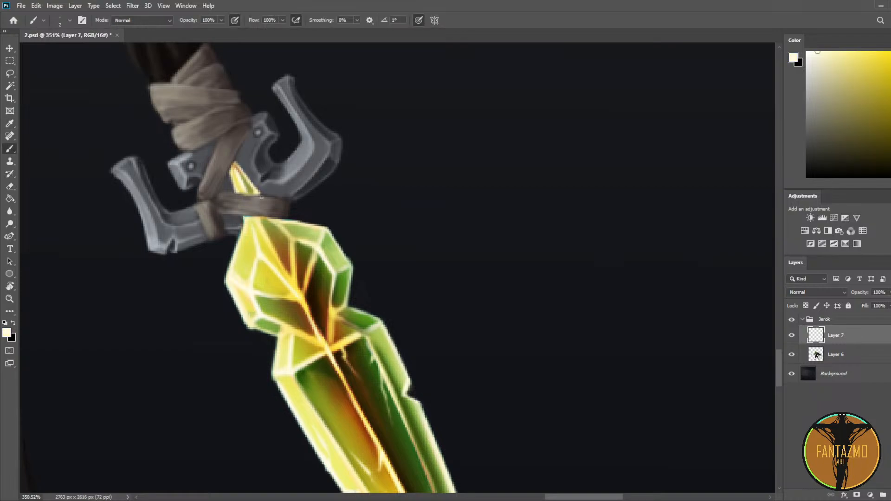
# Step: Add another layer, paint a black shadow over the small shard's upper tip and trim it with the eraser
pyautogui.keyDown('alt'); pyautogui.click(227, 168); pyautogui.keyUp('alt')
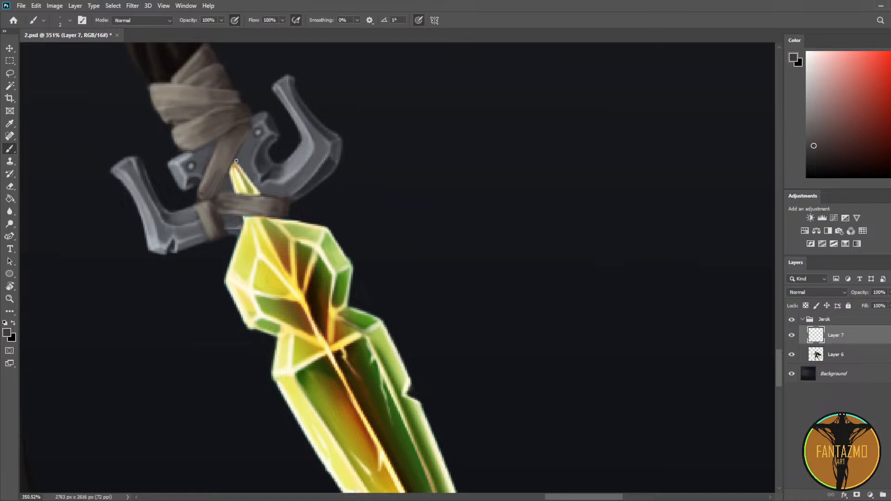
pyautogui.click(888, 496)
pyautogui.moveTo(823, 161); pyautogui.dragTo(785, 199)
pyautogui.press(']')
pyautogui.press(']')
pyautogui.press(']')
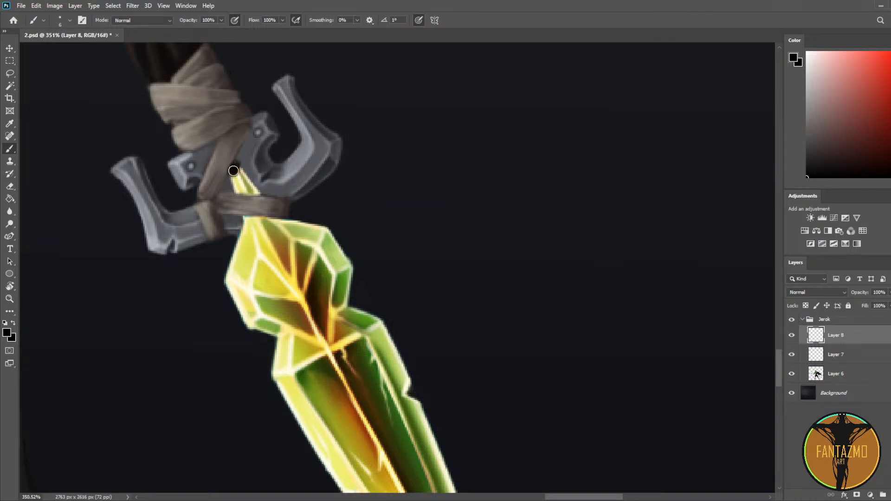
pyautogui.press('e')
pyautogui.moveTo(233, 179); pyautogui.dragTo(239, 160)
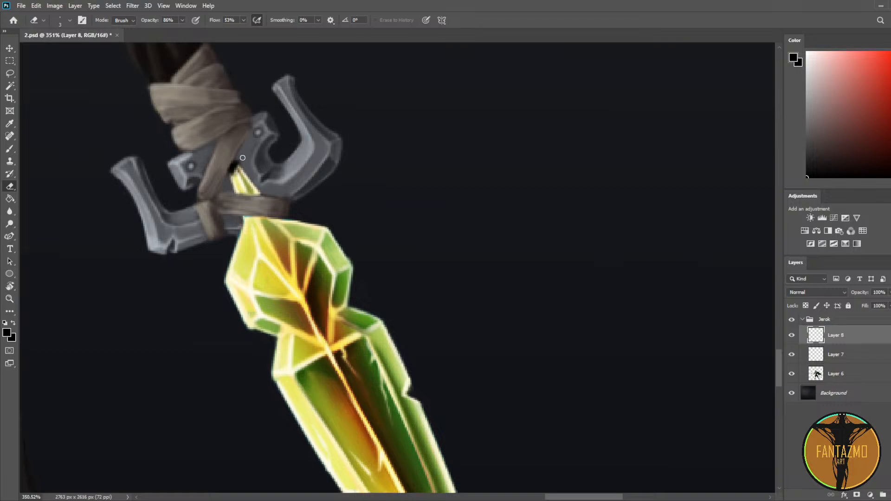
# Step: Lower the shadow layer's opacity to 48% and check the spear against the whole character
pyautogui.click(807, 292)
pyautogui.click(792, 266)
pyautogui.scroll(-5, 795, 268)
pyautogui.scroll(3, 789, 268)
pyautogui.scroll(3, 783, 268)
pyautogui.moveTo(871, 303); pyautogui.dragTo(868, 302)
pyautogui.scroll(-8, 290, 203)
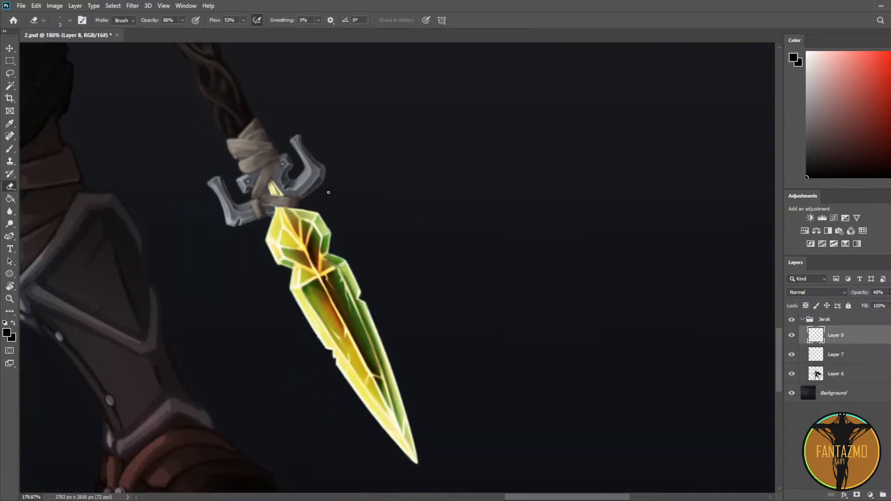
pyautogui.scroll(-8, 334, 190)
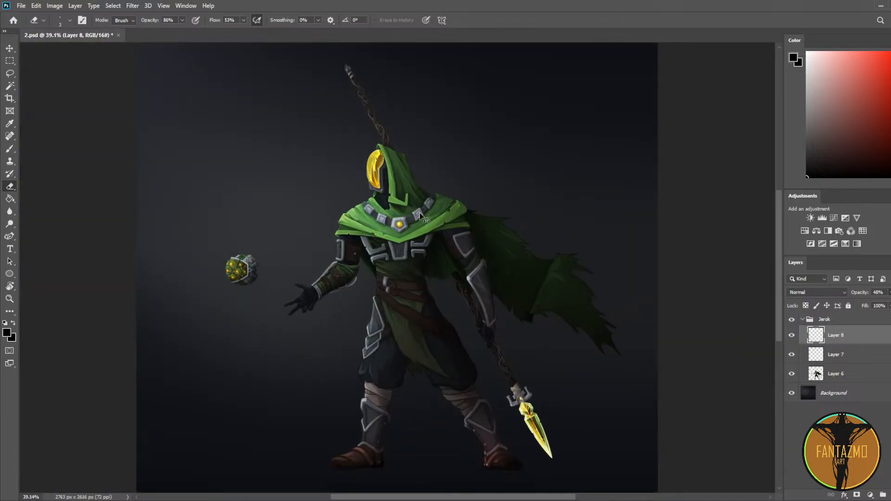
# Step: Flip the canvas horizontally and merge the shard and shadow layers with the character layer
pyautogui.hotkey('ctrl', 'shift', 'h')
pyautogui.scroll(2, 413, 239)
pyautogui.moveTo(405, 289); pyautogui.dragTo(425, 154)
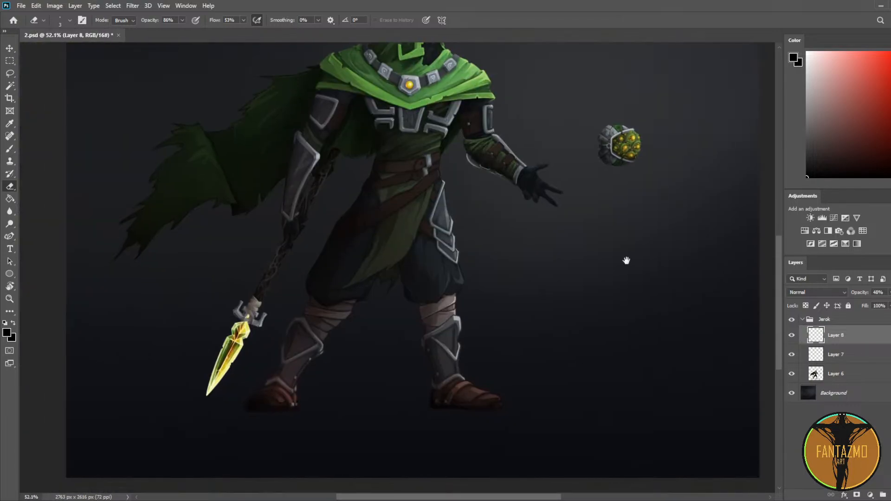
pyautogui.keyDown('shift'); pyautogui.click(845, 373); pyautogui.keyUp('shift')
pyautogui.hotkey('ctrl', 'e')
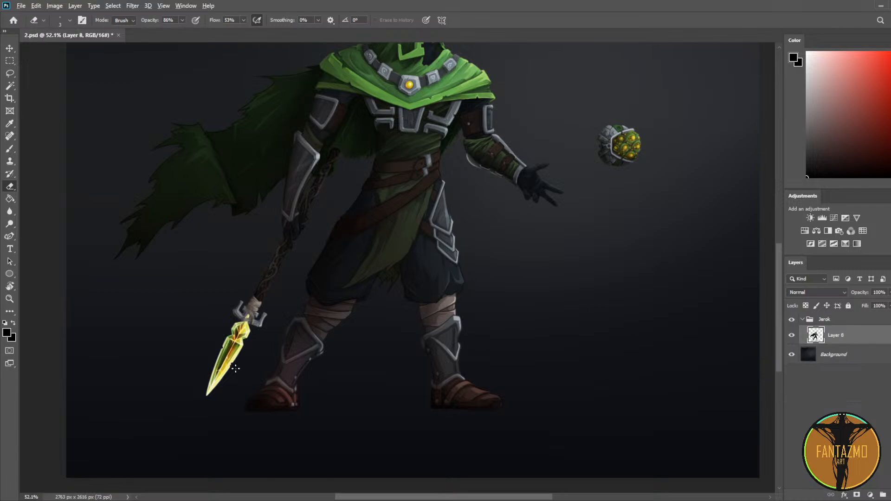
# Step: Look over the merged character up to the hood and save the document
pyautogui.scroll(3, 217, 390)
pyautogui.scroll(-3, 266, 288)
pyautogui.moveTo(448, 186); pyautogui.dragTo(344, 452)
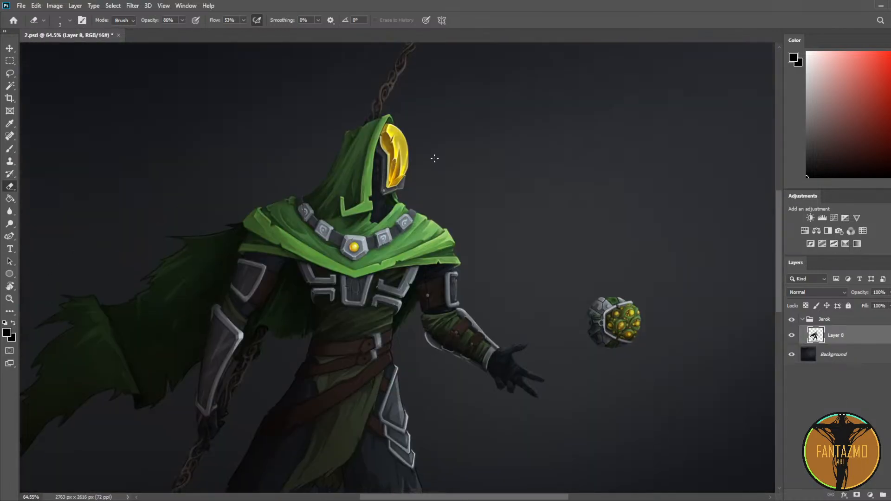
pyautogui.hotkey('ctrl', 's')
# Step: Select the golden mask with a freehand lasso outline and copy it to a new layer
pyautogui.scroll(9, 407, 119)
pyautogui.scroll(3, 388, 176)
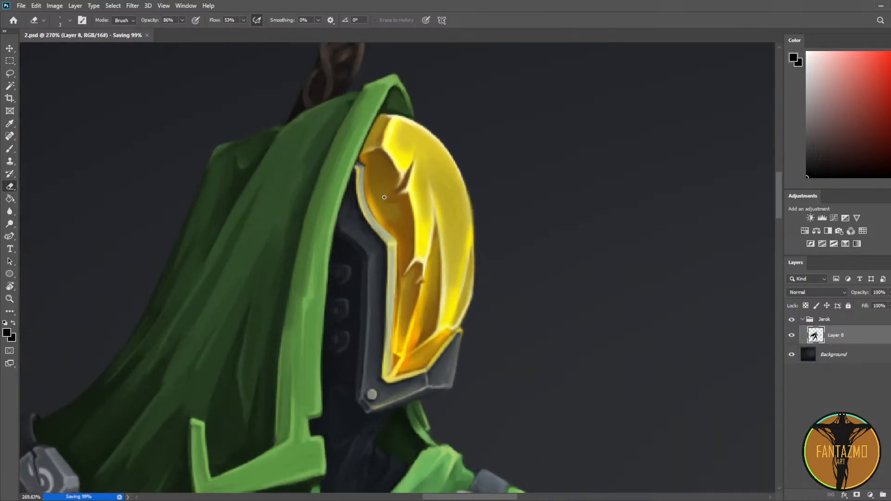
pyautogui.press('l')
pyautogui.moveTo(427, 116)
pyautogui.mouseDown()
pyautogui.moveTo(384, 112)
pyautogui.moveTo(361, 153)
pyautogui.moveTo(368, 205)
pyautogui.moveTo(396, 243)
pyautogui.moveTo(389, 377)
pyautogui.moveTo(429, 364)
pyautogui.moveTo(488, 294)
pyautogui.moveTo(472, 121)
pyautogui.mouseUp()
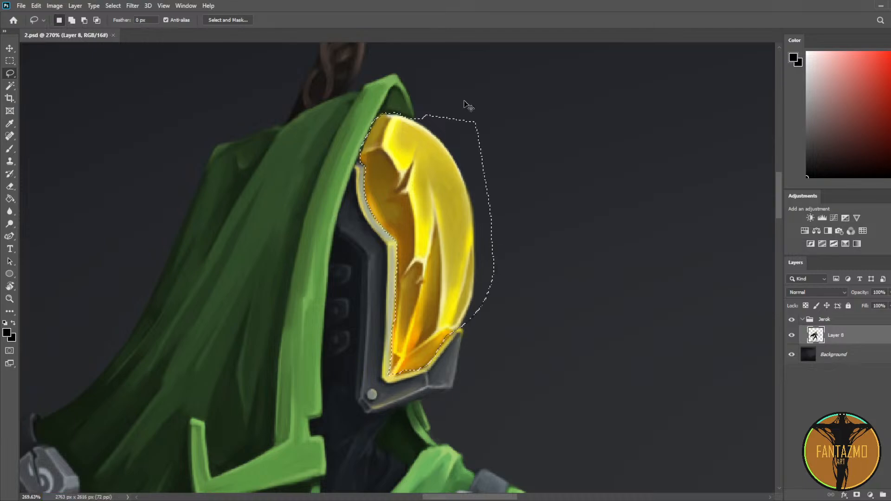
pyautogui.hotkey('ctrl', 'j')
# Step: Nudge the mask copy horizontally until it lines up with the original mask
pyautogui.click(10, 48)
pyautogui.moveTo(371, 161); pyautogui.dragTo(364, 161)
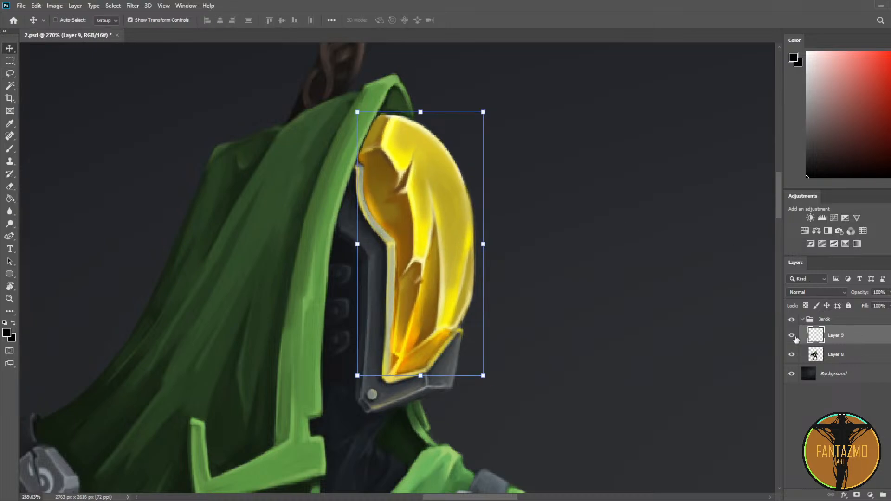
pyautogui.press('Right')
pyautogui.press('Right')
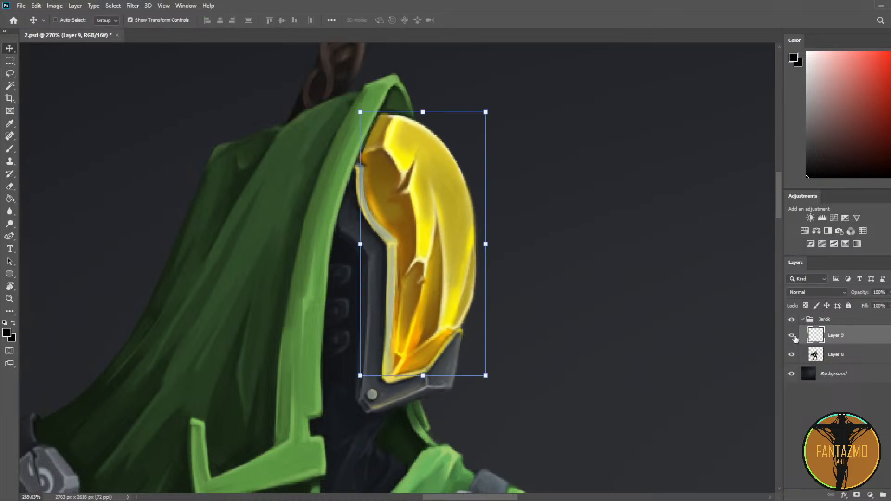
pyautogui.press('Left')
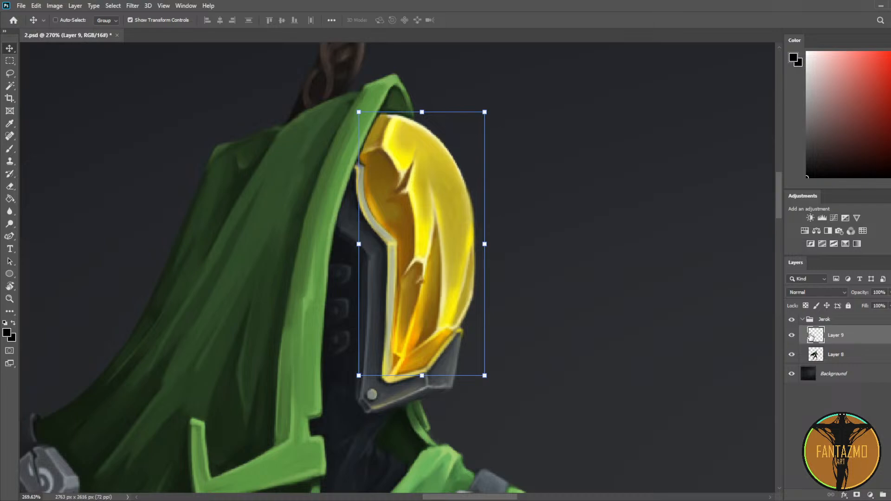
# Step: Lock the mask copy's transparent pixels and paint the whole shape solid green with a large brush
pyautogui.press('b')
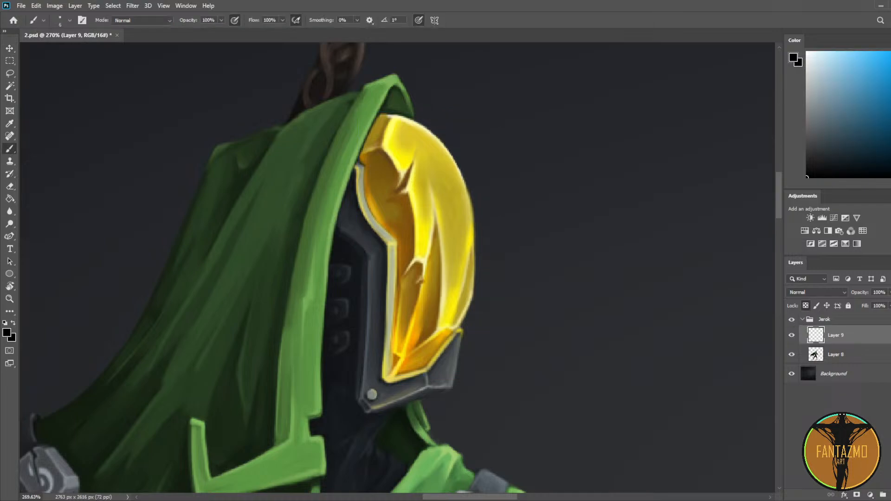
pyautogui.click(880, 84)
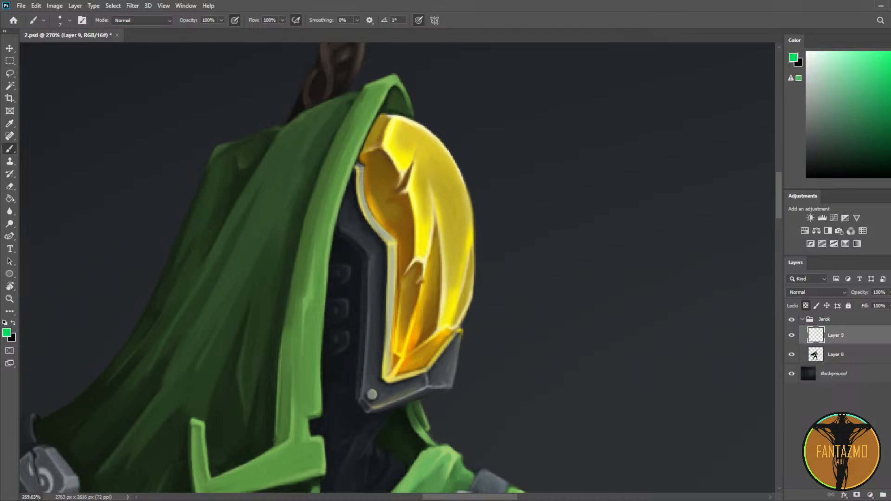
pyautogui.click(887, 95)
pyautogui.press(']')
pyautogui.press(']')
pyautogui.press(']')
pyautogui.press(']')
pyautogui.press(']')
pyautogui.press(']')
pyautogui.press(']')
pyautogui.press(']')
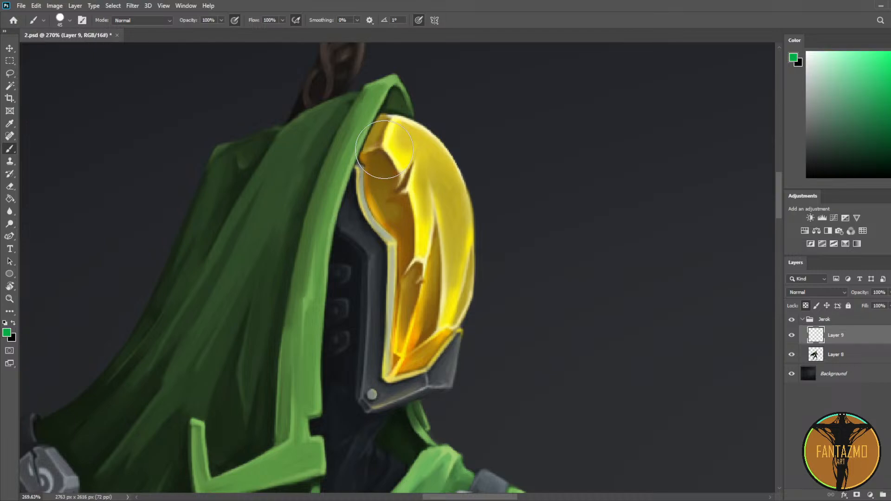
pyautogui.moveTo(366, 157); pyautogui.dragTo(374, 392)
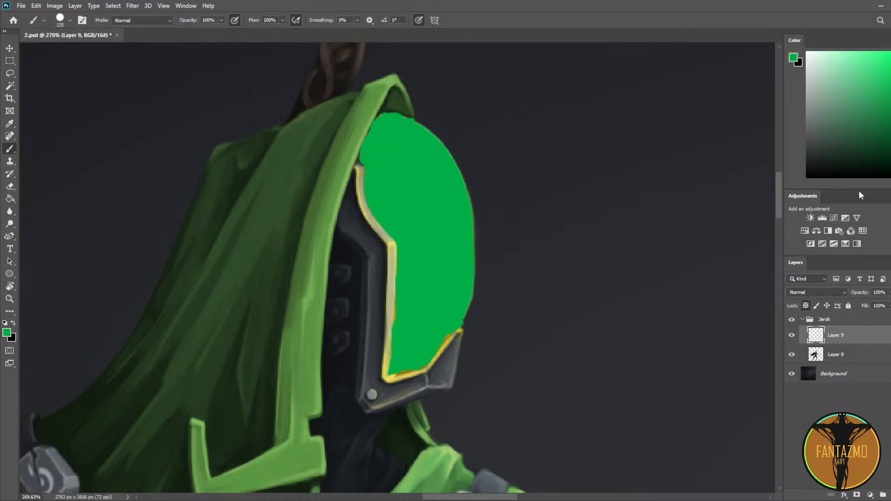
# Step: Try successive blend modes on the green mask layer, from Normal through Hard Light to Difference
pyautogui.press('Down')
pyautogui.press('Down')
pyautogui.press('Down')
pyautogui.press('Down')
pyautogui.press('Down')
pyautogui.press('Down')
pyautogui.press('Down')
pyautogui.press('Down')
pyautogui.press('Down')
pyautogui.press('Down')
pyautogui.press('Down')
pyautogui.press('Down')
pyautogui.press('Down')
pyautogui.press('Down')
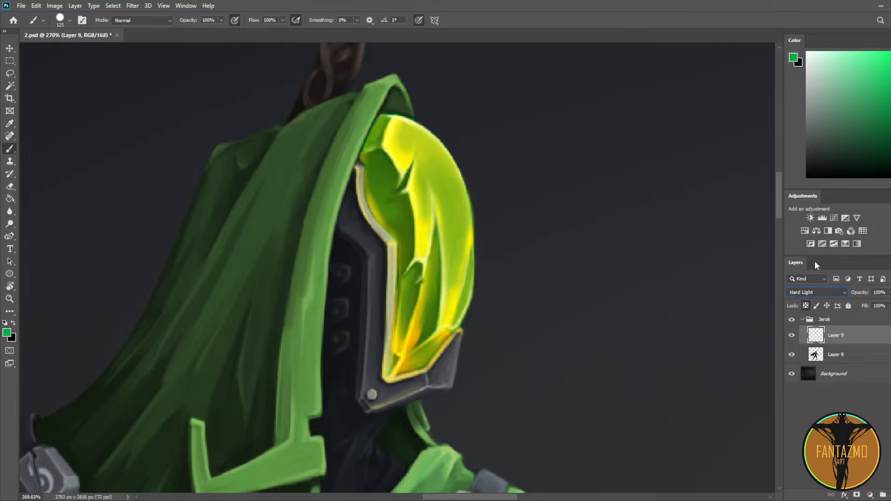
pyautogui.press('Down')
pyautogui.press('Down')
pyautogui.press('Down')
pyautogui.press('Down')
pyautogui.press('Down')
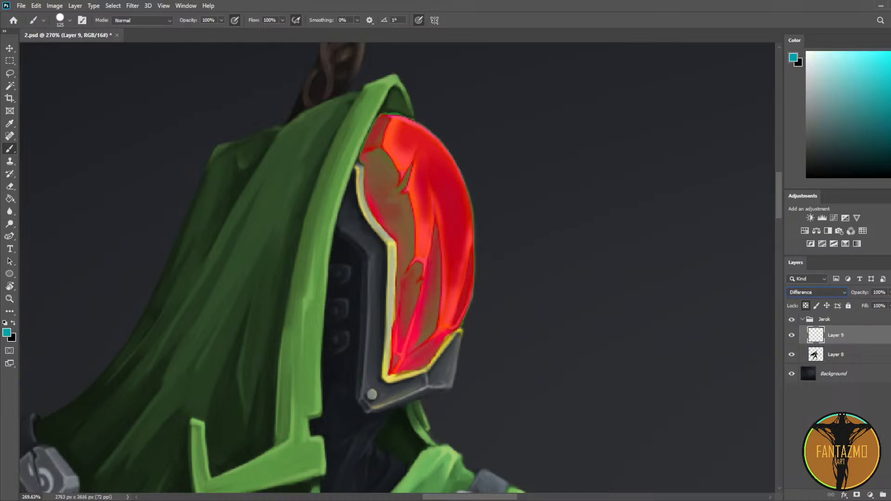
# Step: Repaint the mask shape in teal and try further blend modes on its layer, including Darker Color
pyautogui.moveTo(433, 214)
pyautogui.mouseDown()
pyautogui.moveTo(416, 201)
pyautogui.moveTo(394, 369)
pyautogui.moveTo(445, 182)
pyautogui.moveTo(405, 278)
pyautogui.moveTo(404, 337)
pyautogui.mouseUp()
pyautogui.click(808, 292)
pyautogui.click(815, 268)
pyautogui.press('Down')
pyautogui.press('Down')
pyautogui.press('Down')
pyautogui.press('Down')
pyautogui.press('Down')
pyautogui.press('Down')
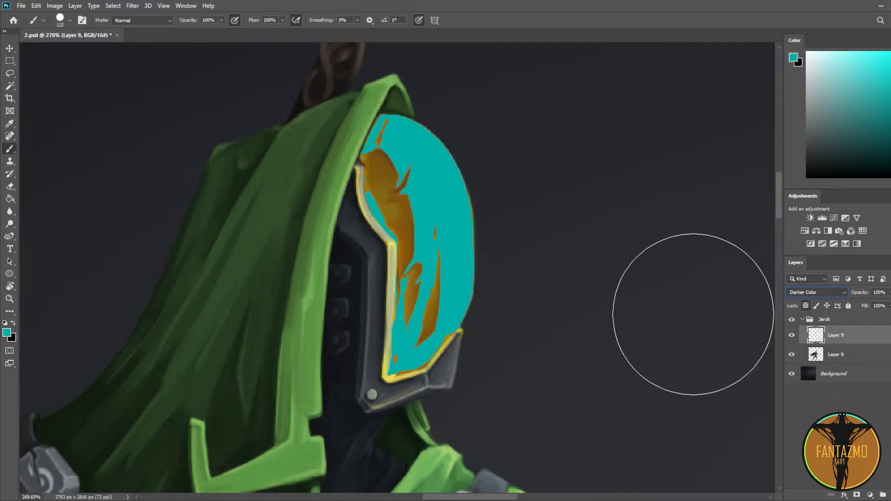
# Step: Compare more blend modes on the teal mask layer at a wider view and set it to Soft Light
pyautogui.press('v')
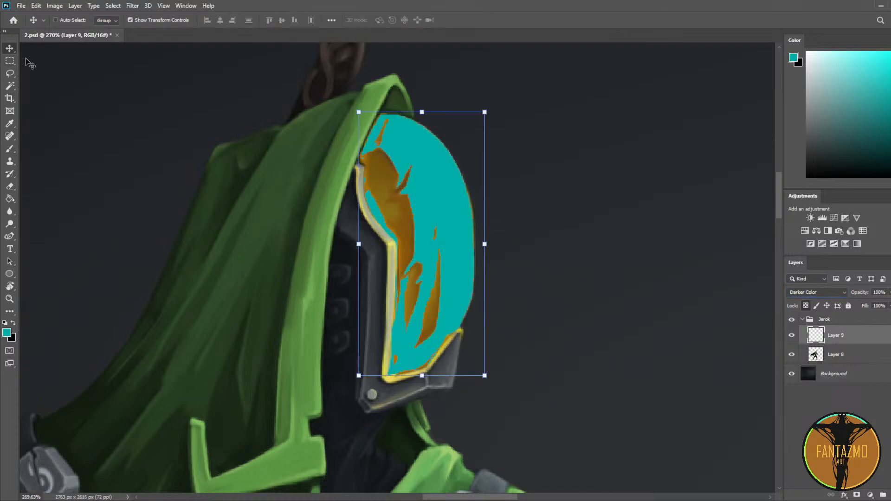
pyautogui.scroll(-5, 260, 148)
pyautogui.scroll(-2, 260, 148)
pyautogui.click(802, 290)
pyautogui.click(806, 268)
pyautogui.press('Down')
pyautogui.press('Down')
pyautogui.press('Down')
pyautogui.press('Down')
pyautogui.press('Down')
pyautogui.press('Down')
pyautogui.press('Down')
pyautogui.press('Down')
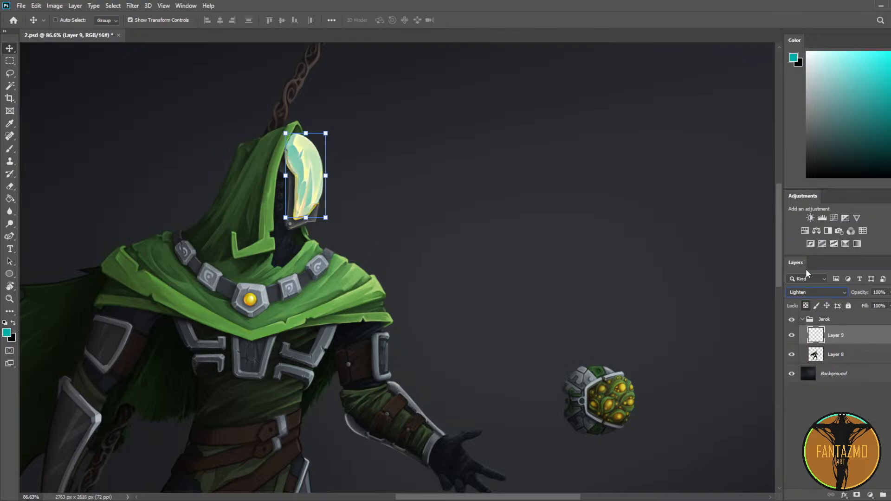
pyautogui.press('Down')
pyautogui.press('Up')
pyautogui.press('Down')
pyautogui.press('Down')
pyautogui.press('Down')
pyautogui.press('Down')
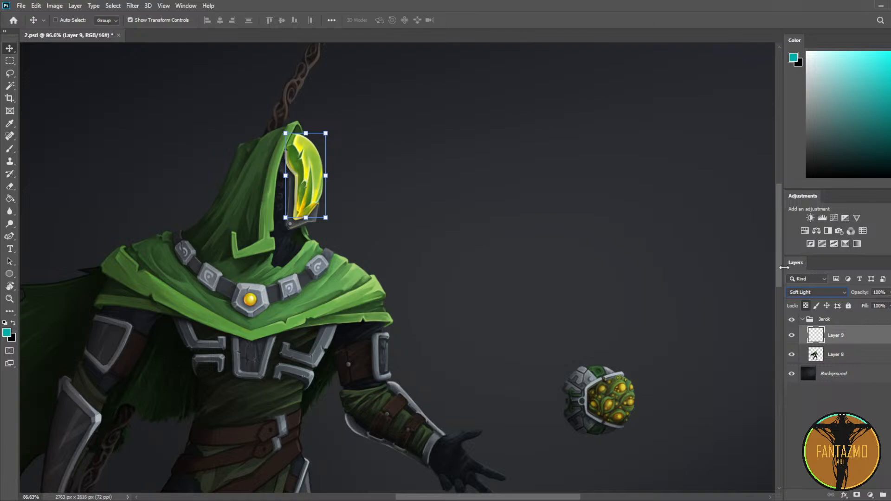
# Step: Try to erase parts of the mask's teal tint with an enlarged eraser
pyautogui.moveTo(359, 235); pyautogui.dragTo(561, 2)
pyautogui.moveTo(491, 283)
pyautogui.mouseDown()
pyautogui.moveTo(530, 138)
pyautogui.moveTo(478, 273)
pyautogui.mouseUp()
pyautogui.scroll(6, 511, 109)
pyautogui.moveTo(511, 106); pyautogui.dragTo(508, 242)
pyautogui.press('e')
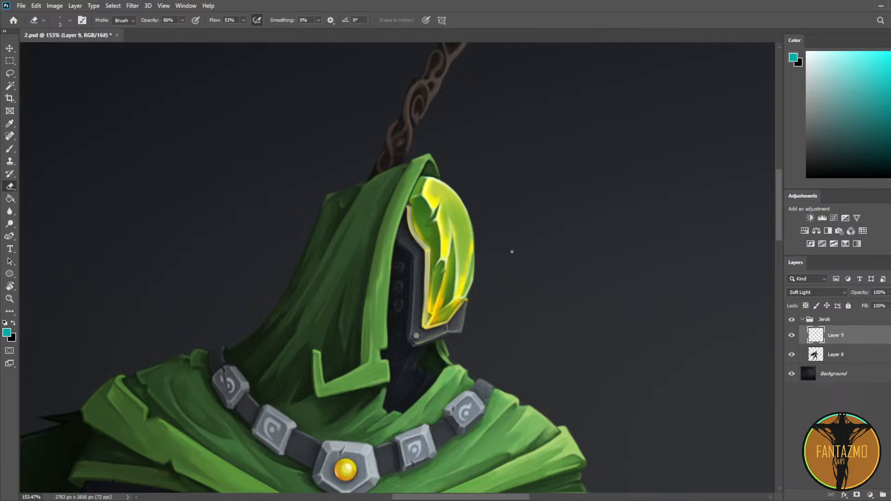
pyautogui.press('/')
pyautogui.press(']')
pyautogui.press(']')
pyautogui.press(']')
pyautogui.press(']')
pyautogui.press(']')
pyautogui.press(']')
pyautogui.press(']')
pyautogui.press(']')
pyautogui.press(']')
pyautogui.press(']')
pyautogui.press(']')
pyautogui.press(']')
pyautogui.press(']')
pyautogui.moveTo(423, 205); pyautogui.dragTo(421, 288)
pyautogui.hotkey('ctrl', 'z')
pyautogui.hotkey('ctrl', 'z')
pyautogui.hotkey('ctrl', 'z')
pyautogui.moveTo(451, 214); pyautogui.dragTo(453, 248)
pyautogui.hotkey('ctrl', 'z')
# Step: Erase the teal tint over the mask's front with a large soft eraser, comparing the layer hidden and shown
pyautogui.click(69, 21)
pyautogui.click(56, 127)
pyautogui.press(']')
pyautogui.press(']')
pyautogui.press(']')
pyautogui.press(']')
pyautogui.press(']')
pyautogui.press(']')
pyautogui.press(']')
pyautogui.press(']')
pyautogui.moveTo(444, 193); pyautogui.dragTo(464, 288)
pyautogui.press('[')
pyautogui.press('[')
pyautogui.press('[')
pyautogui.press('[')
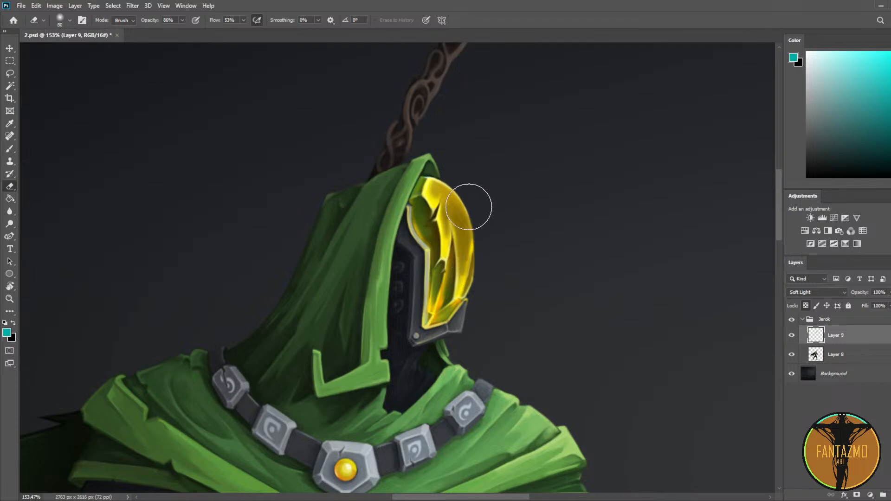
pyautogui.scroll(-1, 525, 136)
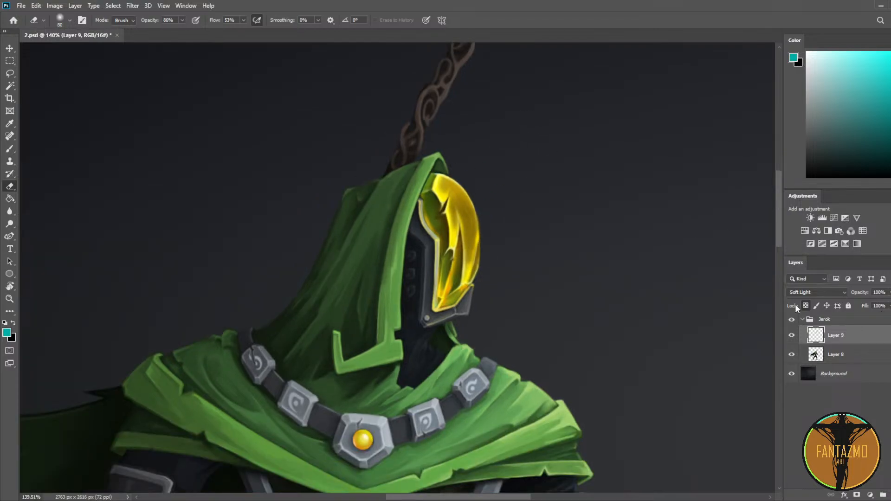
pyautogui.click(791, 335)
pyautogui.click(792, 335)
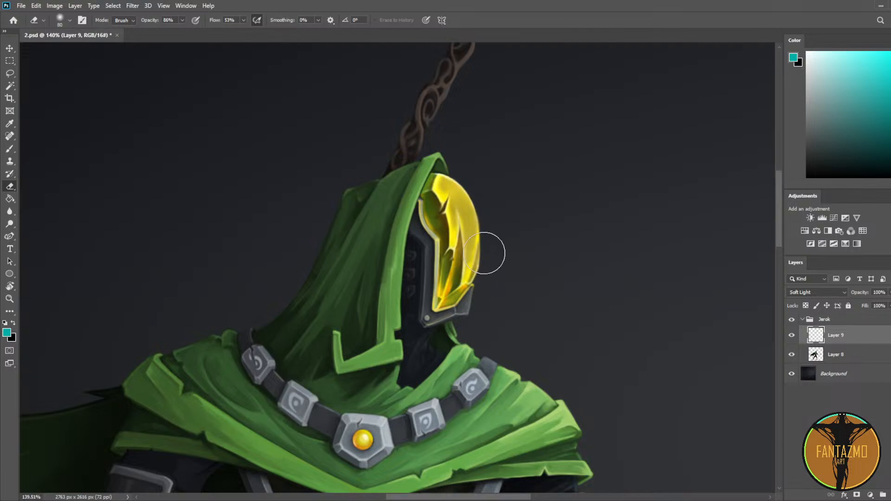
# Step: Lower the mask tint layer's opacity to 72% and check it on the whole character
pyautogui.click(879, 303)
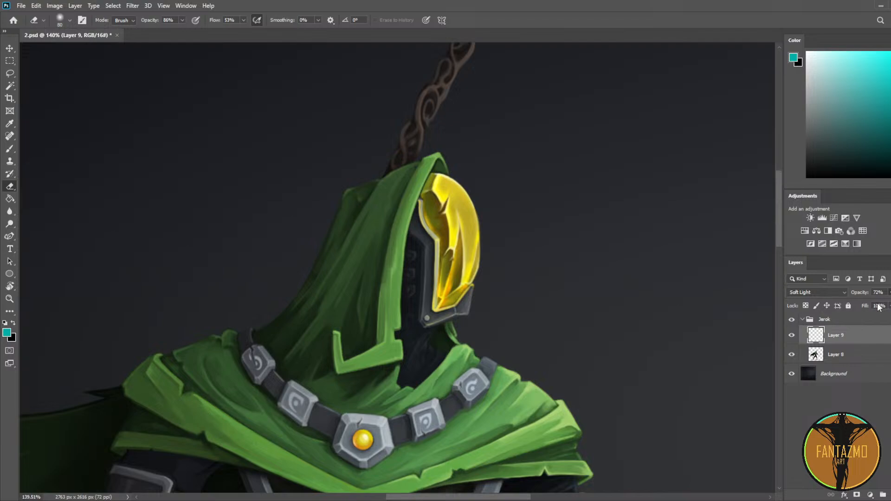
pyautogui.scroll(-6, 593, 259)
pyautogui.moveTo(556, 307); pyautogui.dragTo(473, 198)
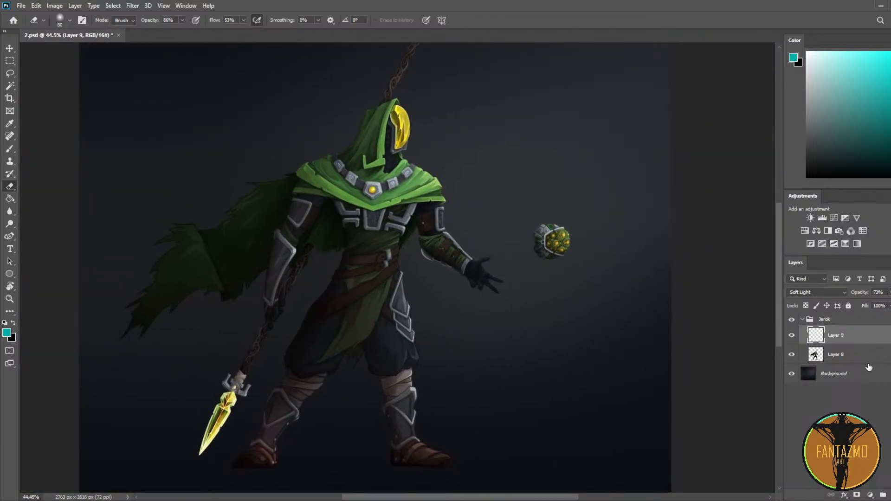
# Step: Merge the mask tint layer with the character layer and save the document
pyautogui.keyDown('shift'); pyautogui.click(852, 355); pyautogui.keyUp('shift')
pyautogui.hotkey('ctrl', 'e')
pyautogui.hotkey('ctrl', 's')
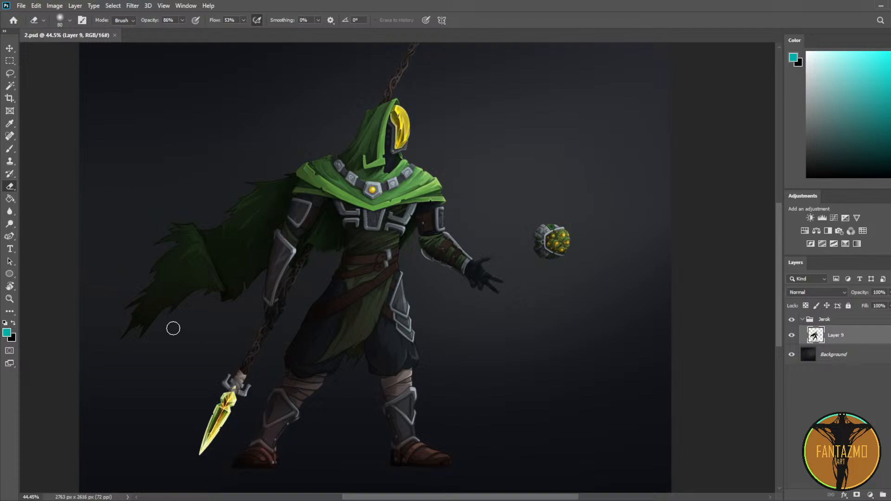
# Step: Flip the canvas view horizontally and add a new layer above the character layer for mask highlights
pyautogui.scroll(3, 387, 156)
pyautogui.scroll(-2, 396, 104)
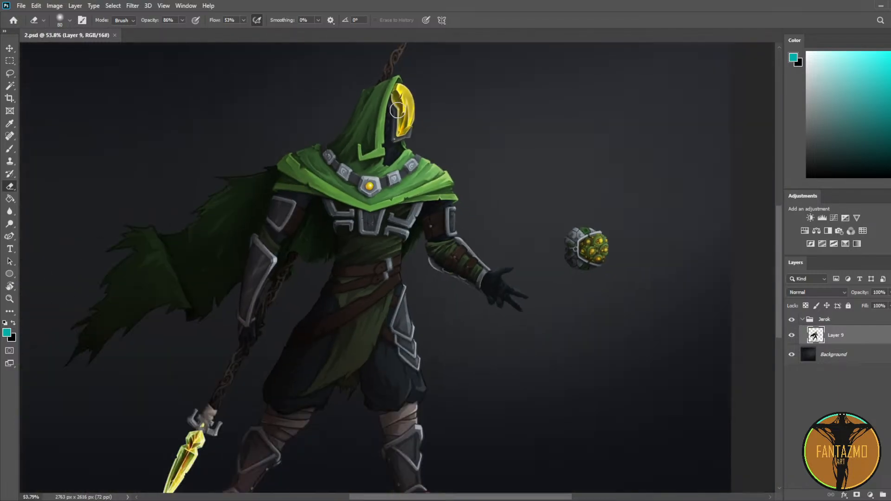
pyautogui.scroll(-2, 396, 116)
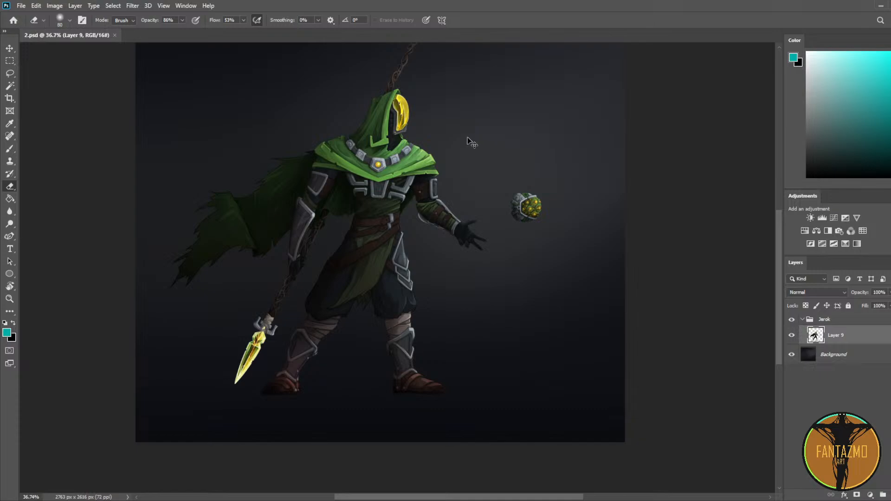
pyautogui.press('h')
pyautogui.scroll(10, 349, 101)
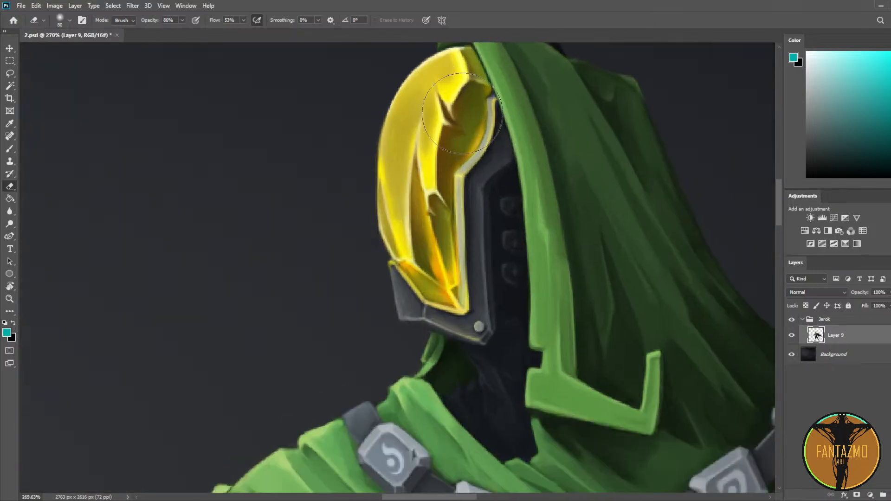
pyautogui.hotkey('ctrl', 'shift', 'alt', 'n')
pyautogui.scroll(1, 492, 214)
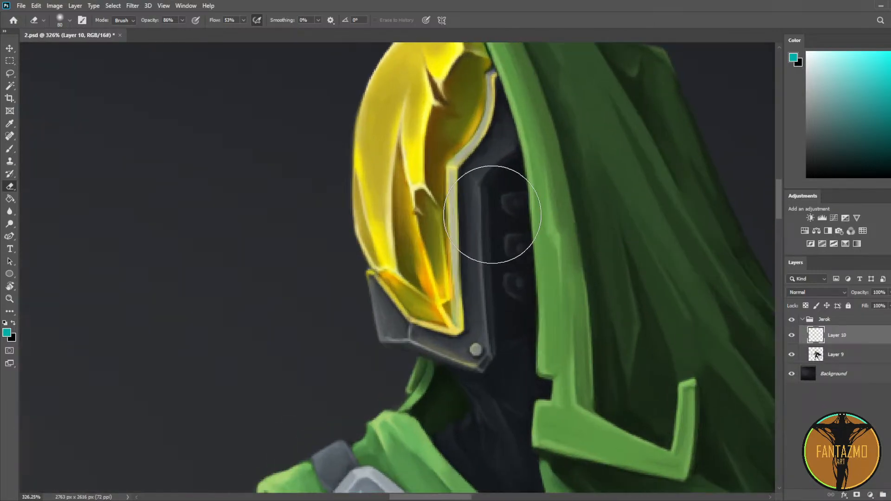
# Step: Sample the mask's yellow, lighten it to a near-white highlight colour and shrink the brush to 3 px
pyautogui.press('i')
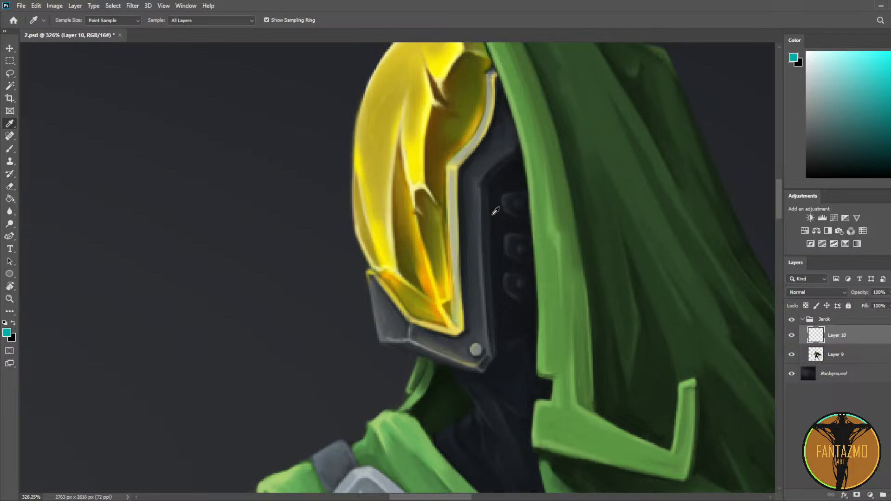
pyautogui.click(418, 188)
pyautogui.moveTo(808, 42); pyautogui.dragTo(812, 42)
pyautogui.press('b')
pyautogui.moveTo(400, 182); pyautogui.dragTo(413, 253)
pyautogui.press('[')
pyautogui.press('[')
pyautogui.press('[')
pyautogui.press('[')
pyautogui.press('[')
pyautogui.press('[')
pyautogui.press('[')
pyautogui.press('[')
pyautogui.press('[')
pyautogui.press('[')
pyautogui.press('[')
pyautogui.press('[')
pyautogui.press('[')
pyautogui.press('[')
pyautogui.press('[')
pyautogui.press('[')
pyautogui.press('[')
pyautogui.press('[')
pyautogui.press('[')
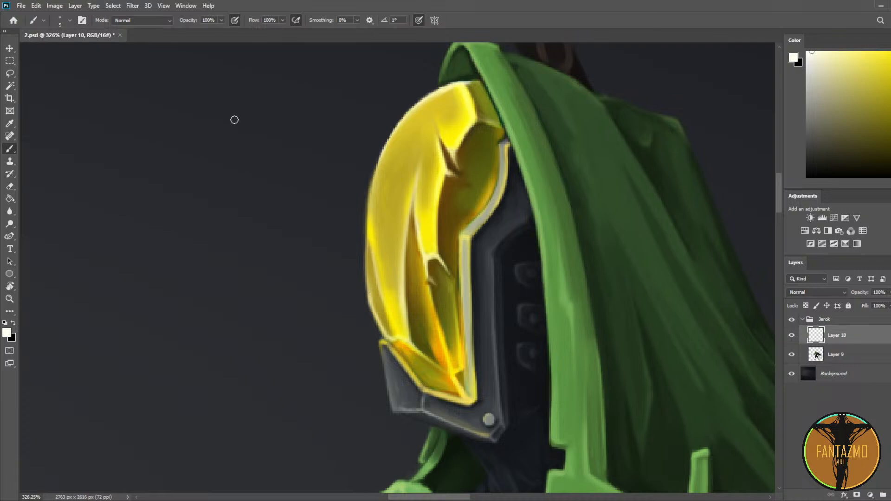
pyautogui.press('e')
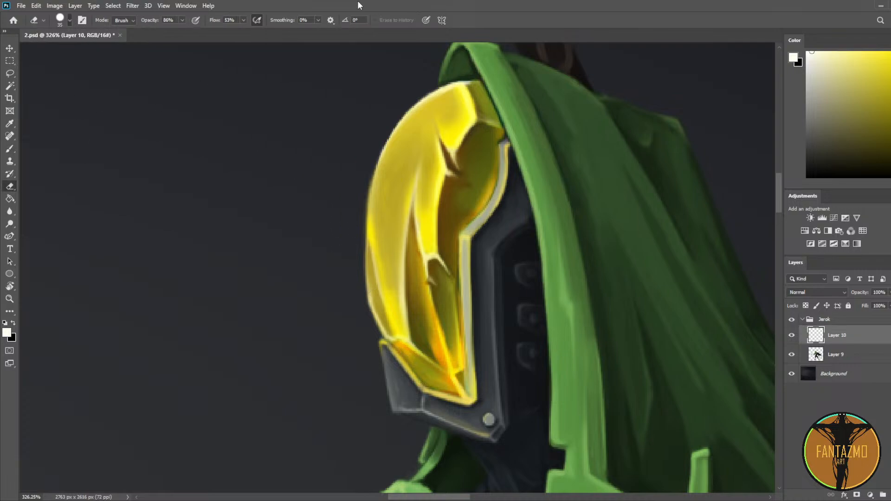
pyautogui.press('b')
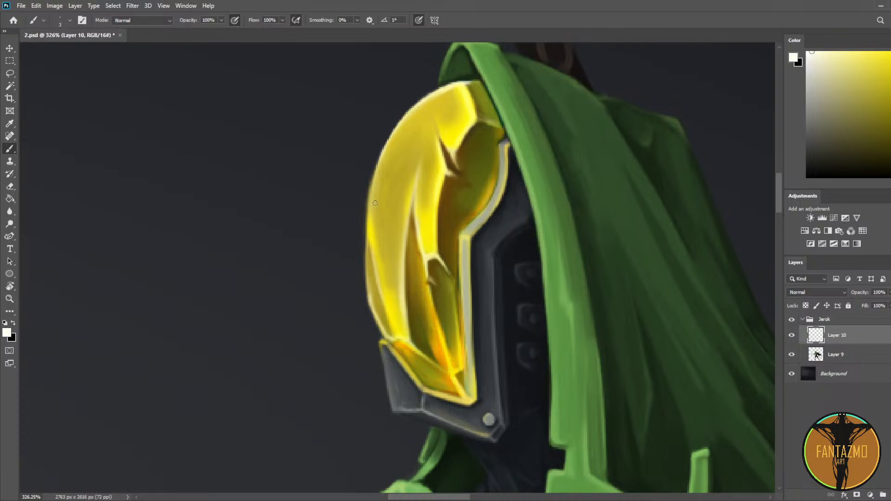
# Step: Paint a thin near-white highlight along the mask's lower front edge and taper its upper end with the eraser
pyautogui.moveTo(391, 333); pyautogui.dragTo(375, 225)
pyautogui.hotkey('ctrl', 'z')
pyautogui.moveTo(393, 337)
pyautogui.mouseDown()
pyautogui.moveTo(382, 309)
pyautogui.moveTo(376, 223)
pyautogui.moveTo(388, 328)
pyautogui.mouseUp()
pyautogui.moveTo(371, 222); pyautogui.dragTo(387, 319)
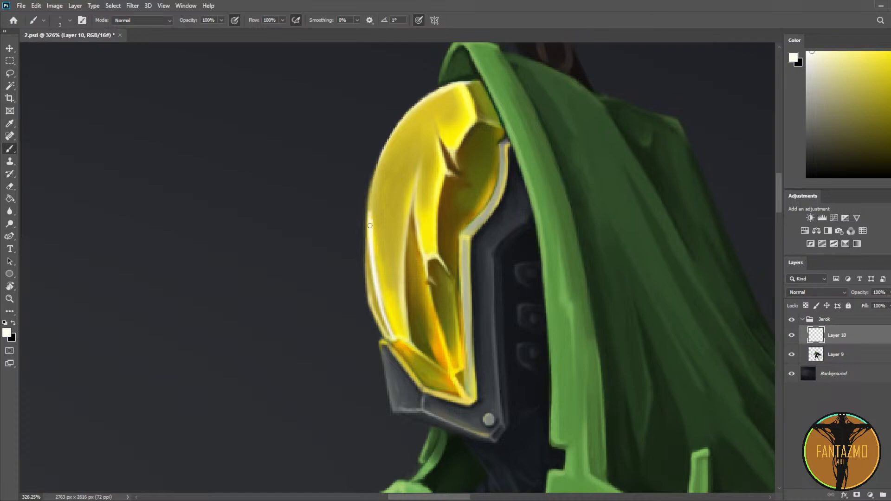
pyautogui.moveTo(374, 196); pyautogui.dragTo(372, 265)
pyautogui.hotkey('ctrl', 'z')
pyautogui.moveTo(374, 234); pyautogui.dragTo(379, 287)
pyautogui.press('e')
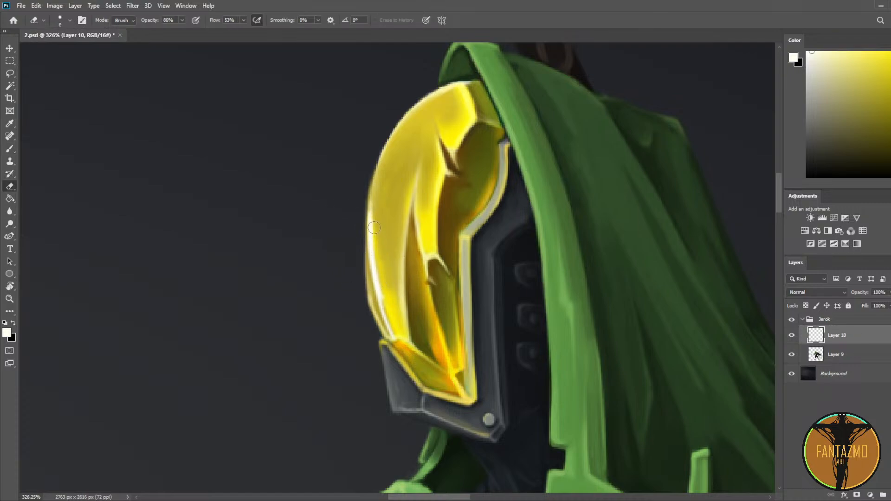
pyautogui.moveTo(369, 213); pyautogui.dragTo(382, 290)
# Step: Add a short near-white highlight along the upper edge of the mask's lower facet
pyautogui.press('b')
pyautogui.press('b')
pyautogui.moveTo(414, 348)
pyautogui.mouseDown()
pyautogui.moveTo(434, 368)
pyautogui.moveTo(410, 348)
pyautogui.mouseUp()
pyautogui.press('e')
pyautogui.press('b')
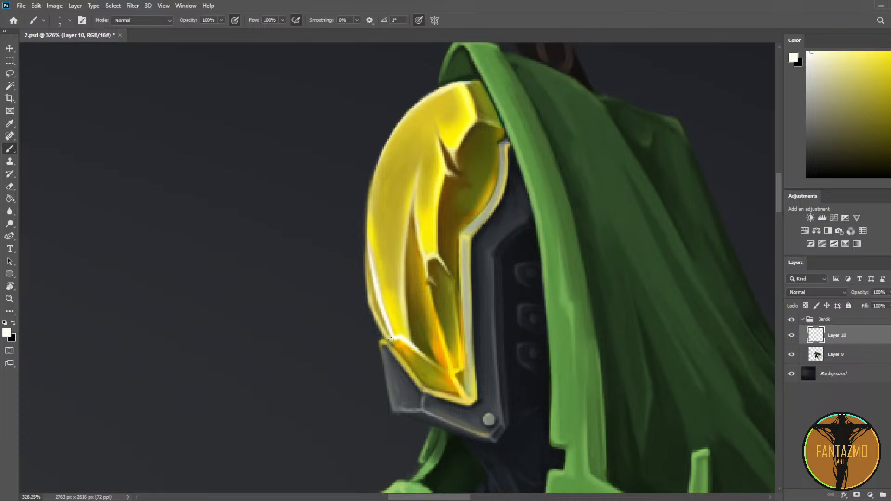
# Step: Paint a thin near-white highlight up the mask's long central ridge and clean it with the eraser
pyautogui.moveTo(406, 335); pyautogui.dragTo(407, 214)
pyautogui.press('e')
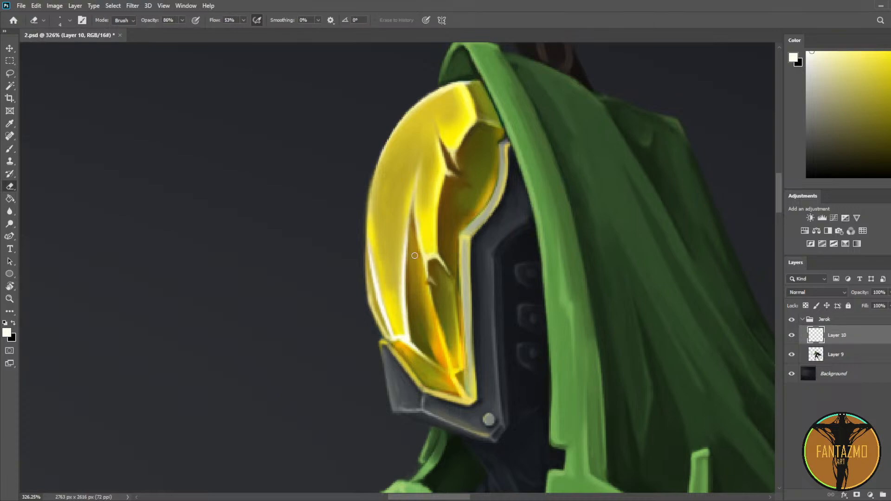
pyautogui.press('b')
pyautogui.press('e')
pyautogui.press('b')
# Step: Paint a near-white highlight down the mask's inner crack ridge and compare it by undoing and redoing
pyautogui.moveTo(430, 290); pyautogui.dragTo(449, 366)
pyautogui.hotkey('ctrl', 'z')
pyautogui.hotkey('ctrl', 'shift', 'z')
pyautogui.hotkey('ctrl', 'z')
pyautogui.hotkey('ctrl', 'shift', 'z')
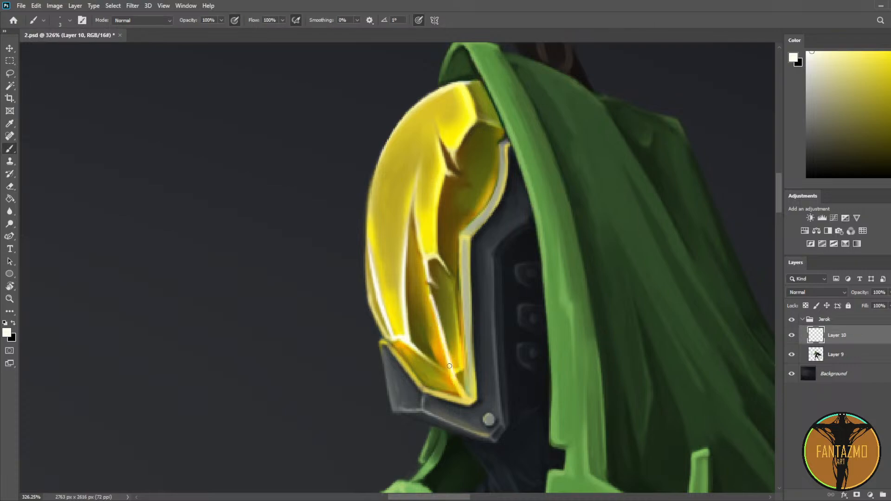
# Step: Paint a thin near-white highlight along the upper edge of the mask's lower facet and trim the adjoining ridge with the eraser
pyautogui.press('e')
pyautogui.press('b')
pyautogui.moveTo(411, 343); pyautogui.dragTo(450, 373)
pyautogui.press('e')
pyautogui.moveTo(442, 303)
pyautogui.mouseDown()
pyautogui.moveTo(460, 378)
pyautogui.moveTo(443, 324)
pyautogui.moveTo(434, 351)
pyautogui.moveTo(460, 390)
pyautogui.mouseUp()
# Step: Add a tiny near-white chip highlight beside the lower end of the mask's central ridge, refining it with the eraser
pyautogui.press('b')
pyautogui.press('e')
pyautogui.moveTo(408, 322)
pyautogui.mouseDown()
pyautogui.moveTo(417, 313)
pyautogui.moveTo(414, 323)
pyautogui.mouseUp()
pyautogui.press('b')
pyautogui.press('e')
pyautogui.press('b')
# Step: Paint near-white highlights along the mask's upper inner ridge and the crease near its crown, cleaning them with the eraser
pyautogui.moveTo(439, 138)
pyautogui.mouseDown()
pyautogui.moveTo(448, 175)
pyautogui.moveTo(437, 231)
pyautogui.moveTo(435, 200)
pyautogui.mouseUp()
pyautogui.press('e')
pyautogui.press('b')
pyautogui.moveTo(458, 150)
pyautogui.mouseDown()
pyautogui.moveTo(481, 113)
pyautogui.moveTo(458, 155)
pyautogui.moveTo(474, 109)
pyautogui.moveTo(476, 119)
pyautogui.moveTo(465, 90)
pyautogui.mouseUp()
pyautogui.press('e')
pyautogui.press('b')
pyautogui.press('e')
pyautogui.press('b')
# Step: Outline the mask's outer front edge with a thin near-white highlight, redoing the lower part and tapering its end with the eraser
pyautogui.moveTo(369, 234)
pyautogui.mouseDown()
pyautogui.moveTo(414, 115)
pyautogui.moveTo(385, 162)
pyautogui.mouseUp()
pyautogui.press('e')
pyautogui.press('b')
pyautogui.moveTo(366, 236)
pyautogui.mouseDown()
pyautogui.moveTo(367, 302)
pyautogui.moveTo(381, 331)
pyautogui.mouseUp()
pyautogui.hotkey('ctrl', 'z')
pyautogui.hotkey('ctrl', 'z')
pyautogui.hotkey('ctrl', 'z')
pyautogui.moveTo(369, 301)
pyautogui.mouseDown()
pyautogui.moveTo(385, 337)
pyautogui.moveTo(369, 244)
pyautogui.mouseUp()
pyautogui.press('e')
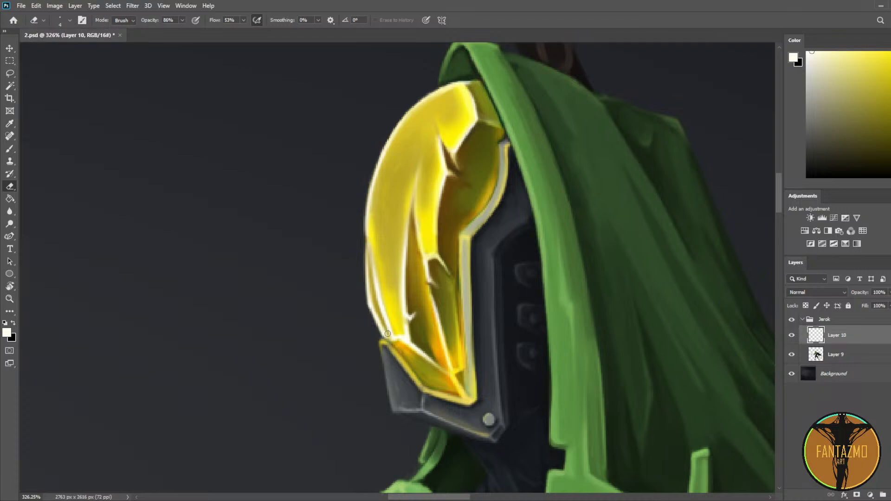
pyautogui.moveTo(388, 334); pyautogui.dragTo(371, 299)
# Step: Paint a short near-white crack running inward from the middle of the mask's front edge and soften it with the eraser
pyautogui.moveTo(445, 227); pyautogui.dragTo(343, 177)
pyautogui.press('b')
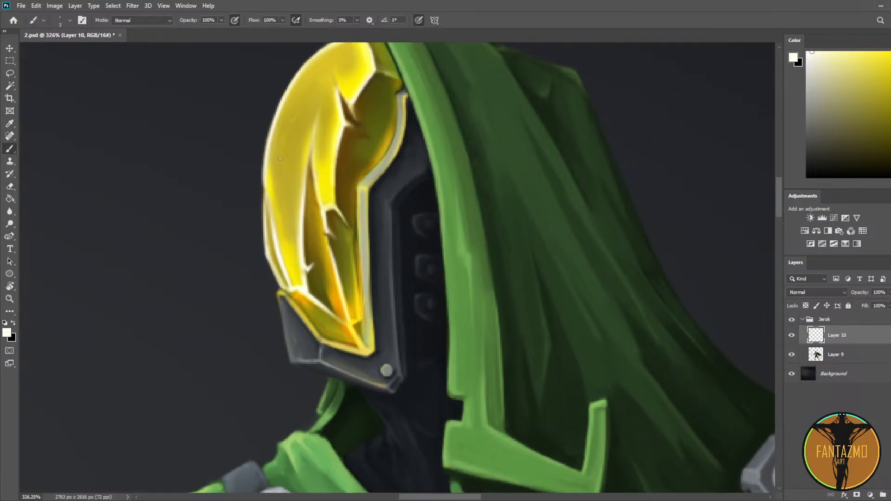
pyautogui.moveTo(265, 184)
pyautogui.mouseDown()
pyautogui.moveTo(296, 210)
pyautogui.moveTo(275, 215)
pyautogui.moveTo(300, 210)
pyautogui.moveTo(275, 192)
pyautogui.moveTo(289, 221)
pyautogui.moveTo(282, 197)
pyautogui.mouseUp()
pyautogui.press('e')
pyautogui.press('b')
pyautogui.press('e')
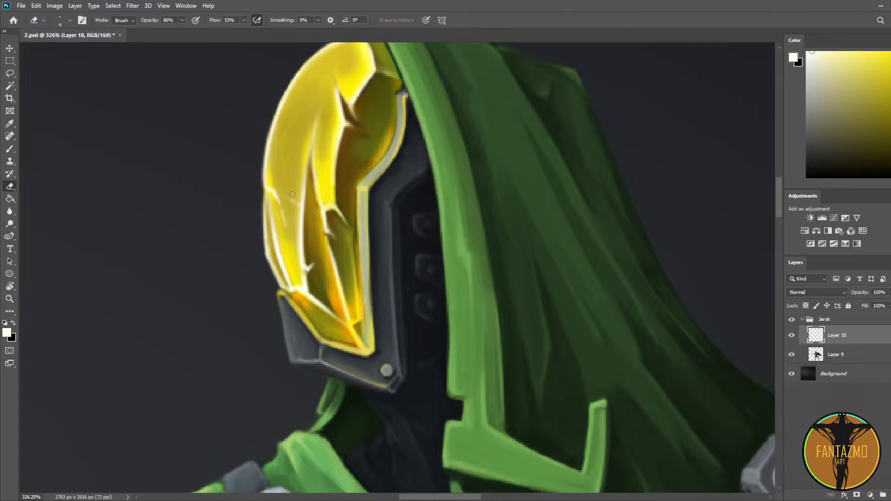
# Step: Add fine near-white crack lines beside the upper ridge and across the mask's dark inner recess, thinning them with the eraser
pyautogui.press('b')
pyautogui.moveTo(336, 113)
pyautogui.mouseDown()
pyautogui.moveTo(328, 154)
pyautogui.moveTo(337, 120)
pyautogui.mouseUp()
pyautogui.press('e')
pyautogui.press('b')
pyautogui.moveTo(345, 200)
pyautogui.mouseDown()
pyautogui.moveTo(351, 178)
pyautogui.moveTo(340, 203)
pyautogui.moveTo(356, 158)
pyautogui.mouseUp()
pyautogui.press('e')
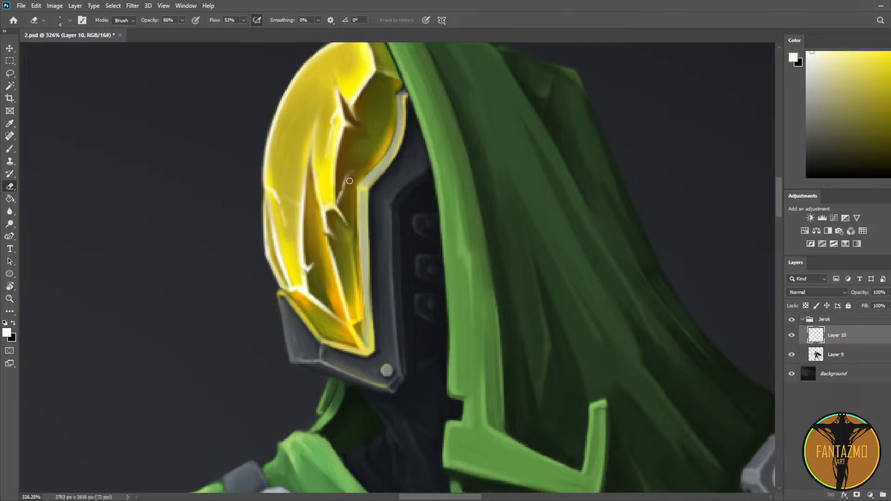
pyautogui.press('b')
pyautogui.moveTo(353, 106)
pyautogui.mouseDown()
pyautogui.moveTo(367, 139)
pyautogui.moveTo(361, 160)
pyautogui.moveTo(369, 140)
pyautogui.moveTo(356, 117)
pyautogui.moveTo(369, 137)
pyautogui.moveTo(364, 161)
pyautogui.mouseUp()
pyautogui.press('e')
# Step: Flip the canvas horizontally to check the full figure and save the document
pyautogui.scroll(-3, 358, 175)
pyautogui.scroll(-6, 358, 175)
pyautogui.hotkey('ctrl', 'shift', 'h')
pyautogui.moveTo(454, 203); pyautogui.dragTo(399, 129)
pyautogui.scroll(-4, 400, 129)
pyautogui.hotkey('ctrl', 's')
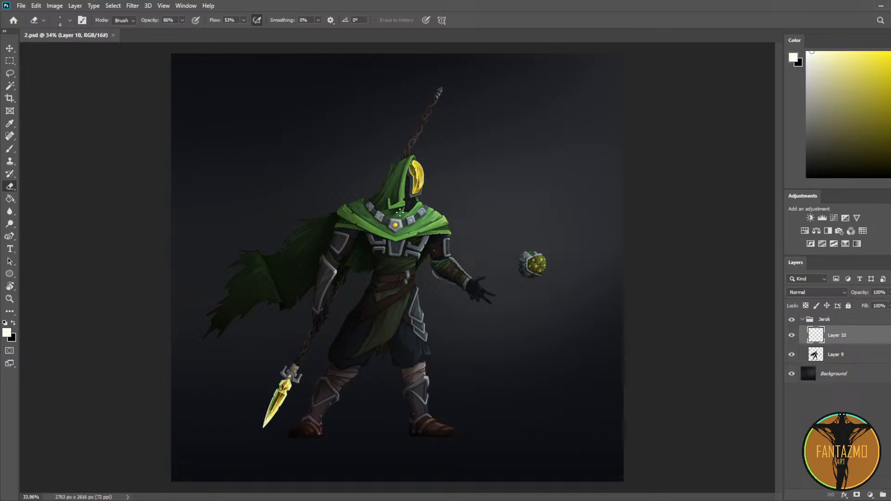
# Step: Examine the highlighted mask up close and against the whole mirrored figure and floating orb
pyautogui.scroll(5, 403, 216)
pyautogui.scroll(-3, 431, 224)
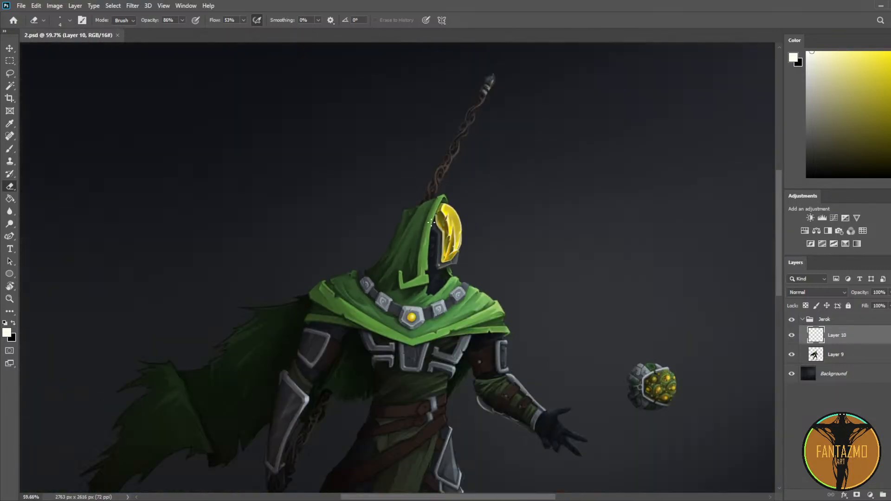
pyautogui.scroll(3, 448, 218)
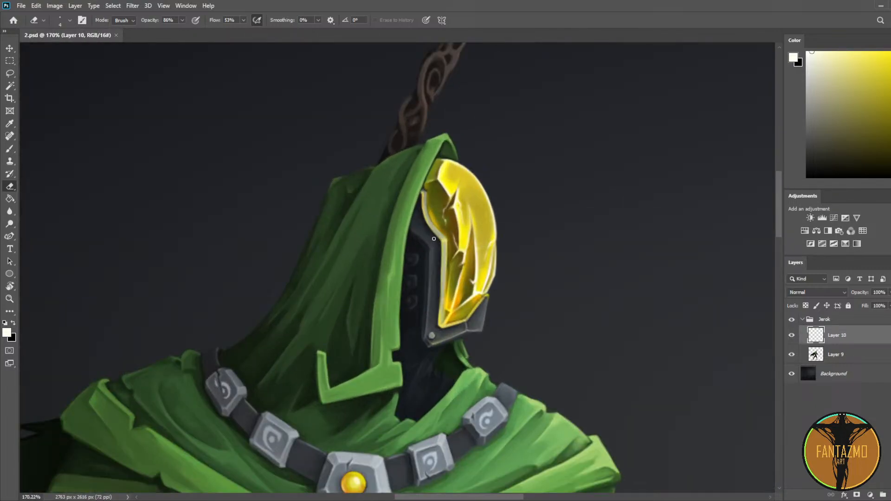
pyautogui.scroll(-3, 434, 239)
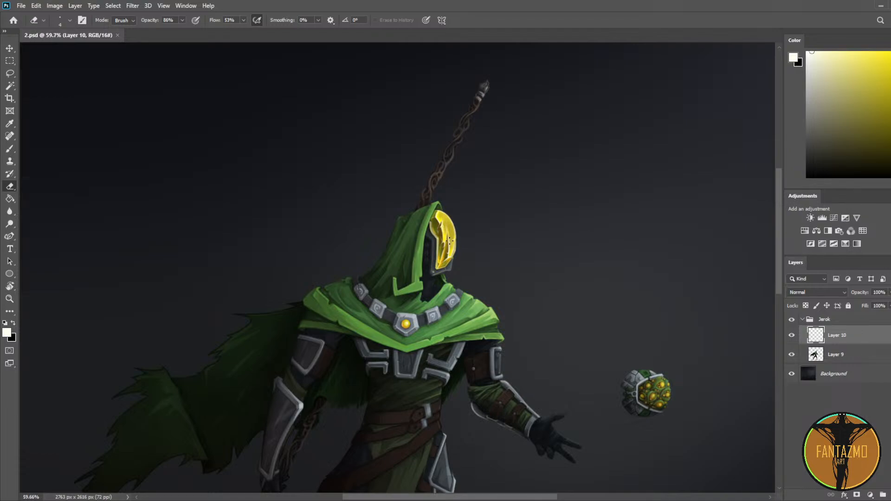
pyautogui.scroll(-2, 309, 199)
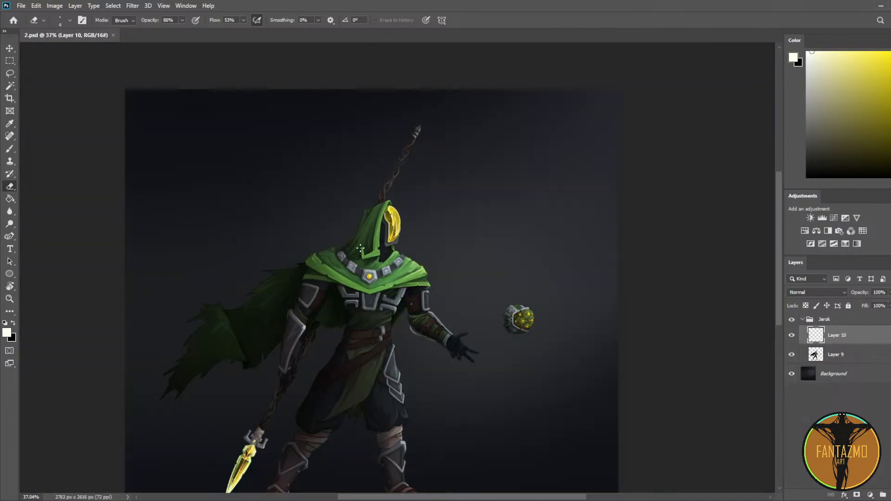
pyautogui.moveTo(443, 344); pyautogui.dragTo(461, 219)
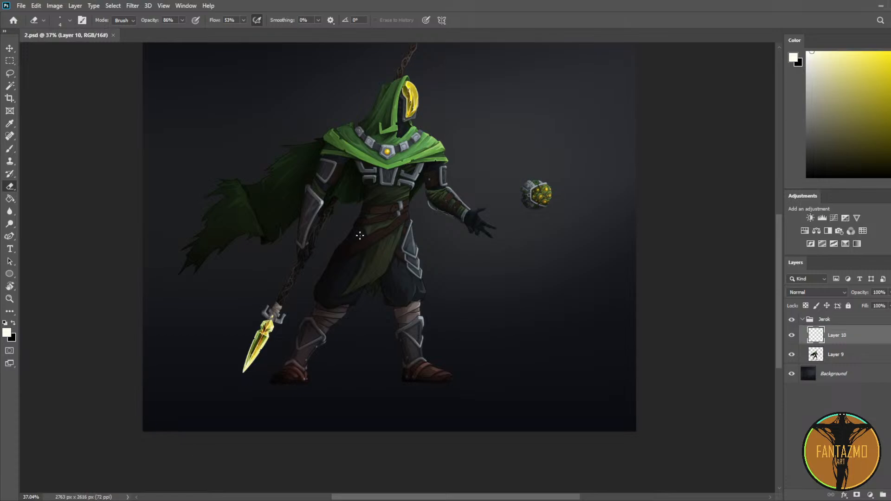
pyautogui.scroll(5, 360, 235)
pyautogui.scroll(-2, 360, 235)
pyautogui.moveTo(417, 150); pyautogui.dragTo(409, 277)
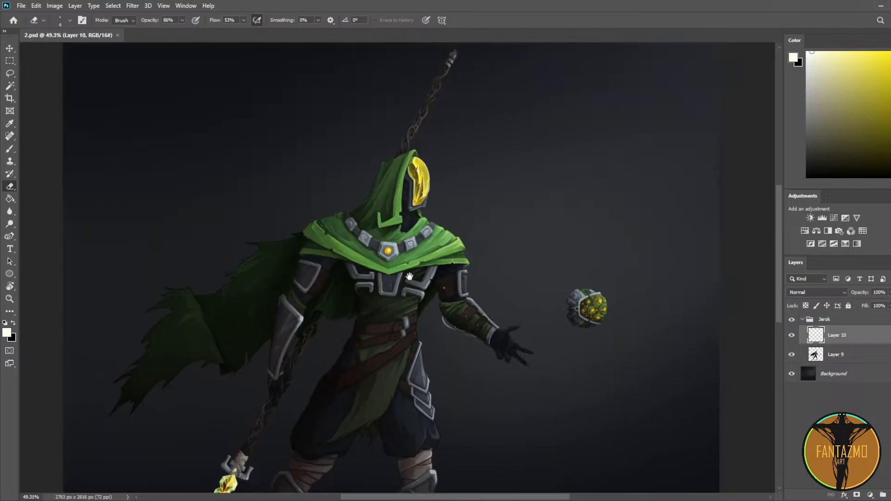
pyautogui.scroll(-2, 394, 278)
pyautogui.scroll(4, 386, 279)
pyautogui.moveTo(223, 271); pyautogui.dragTo(292, 191)
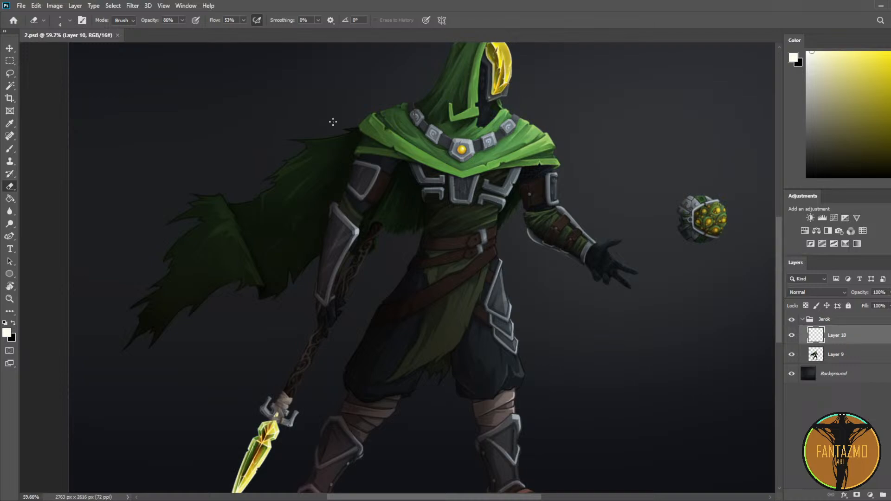
pyautogui.moveTo(600, 343); pyautogui.dragTo(540, 400)
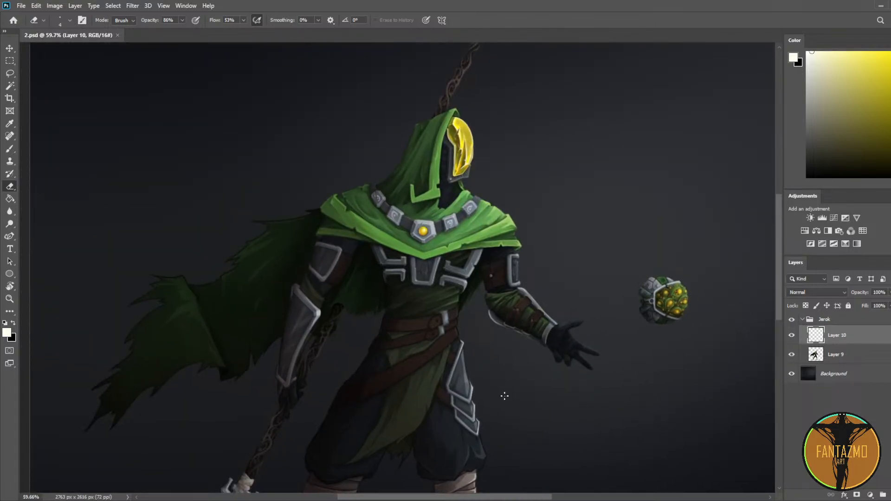
pyautogui.moveTo(562, 197); pyautogui.dragTo(596, 96)
pyautogui.moveTo(550, 128); pyautogui.dragTo(546, 201)
pyautogui.moveTo(510, 246); pyautogui.dragTo(521, 221)
pyautogui.scroll(3, 487, 216)
pyautogui.scroll(-3, 472, 222)
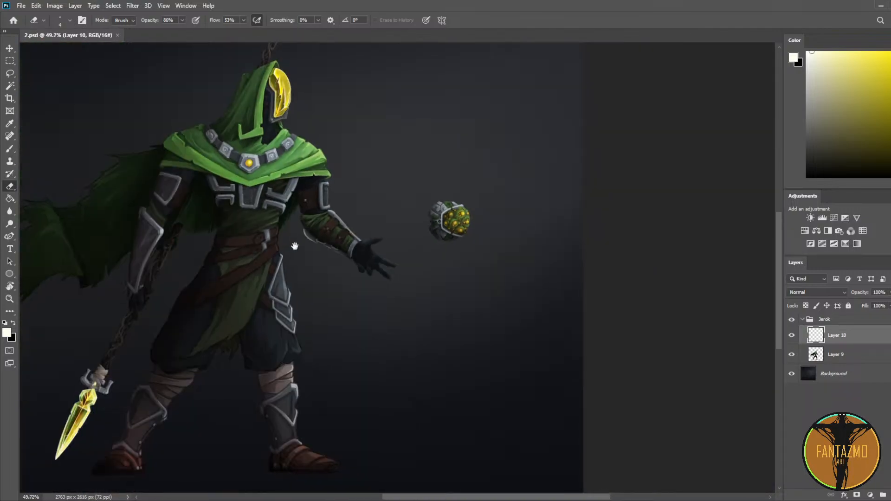
pyautogui.moveTo(287, 253); pyautogui.dragTo(485, 142)
# Step: Examine the glowing spear blade, shaft and leg armour at several zoom levels
pyautogui.scroll(6, 291, 352)
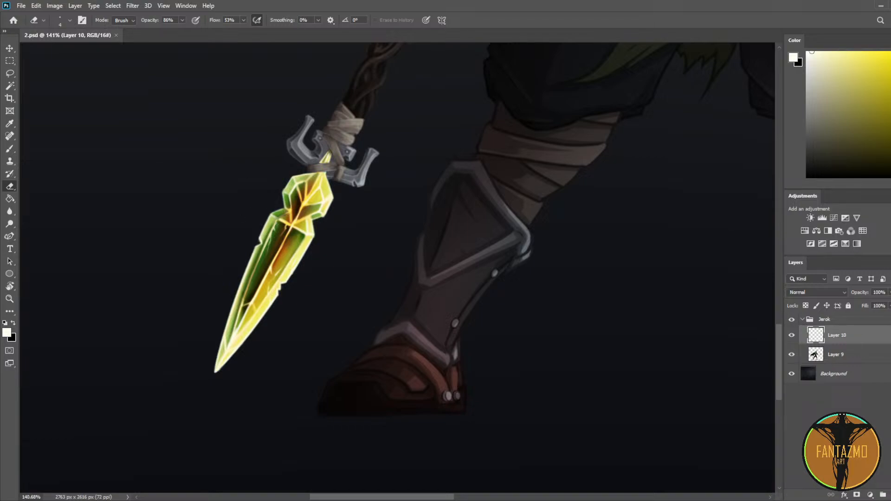
pyautogui.scroll(-3, 315, 191)
pyautogui.scroll(1, 315, 191)
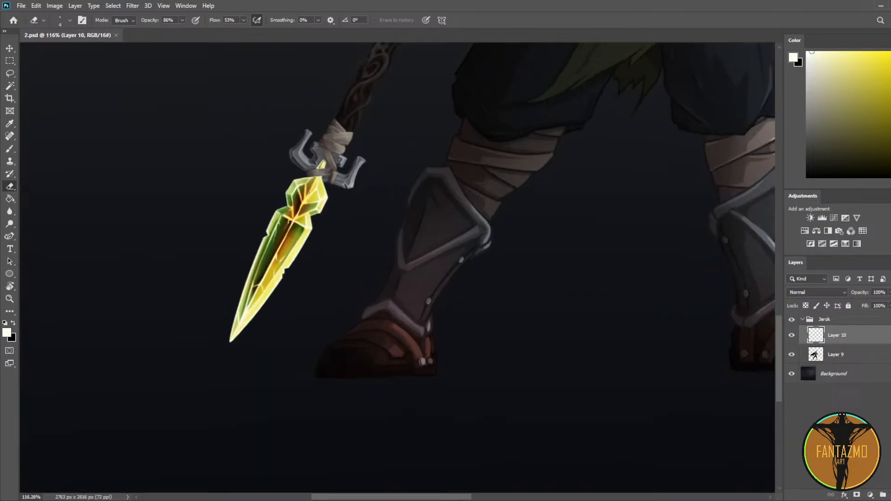
pyautogui.scroll(-1, 315, 191)
pyautogui.scroll(3, 315, 191)
pyautogui.scroll(-2, 299, 268)
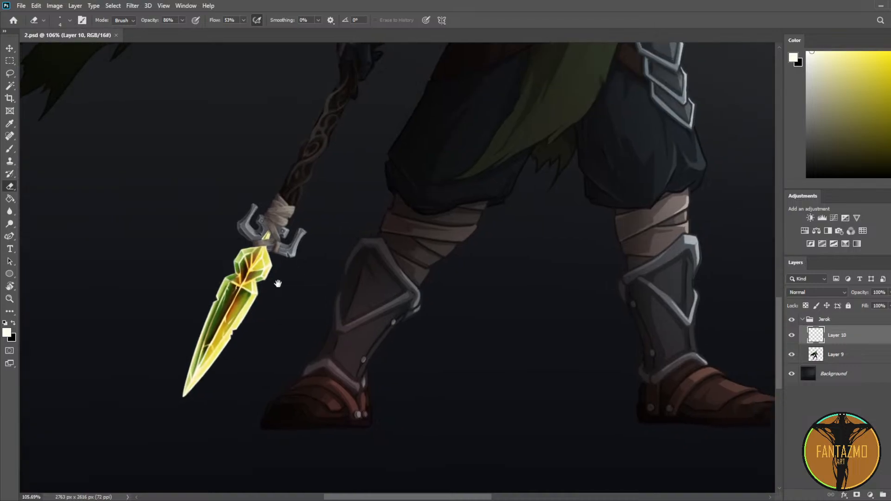
pyautogui.scroll(-2, 262, 261)
pyautogui.scroll(-2, 254, 212)
pyautogui.scroll(2, 304, 144)
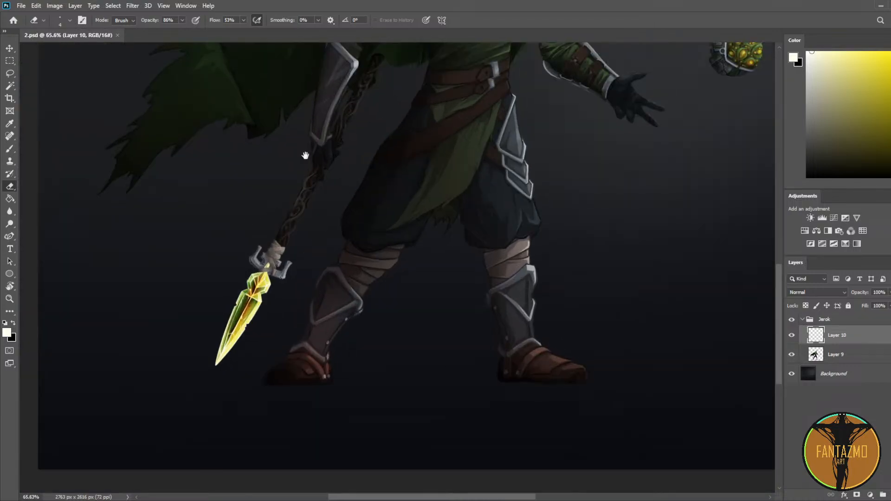
pyautogui.moveTo(304, 144); pyautogui.dragTo(285, 254)
pyautogui.scroll(2, 408, 172)
pyautogui.moveTo(425, 137); pyautogui.dragTo(495, 116)
pyautogui.scroll(-3, 255, 266)
pyautogui.scroll(-4, 225, 257)
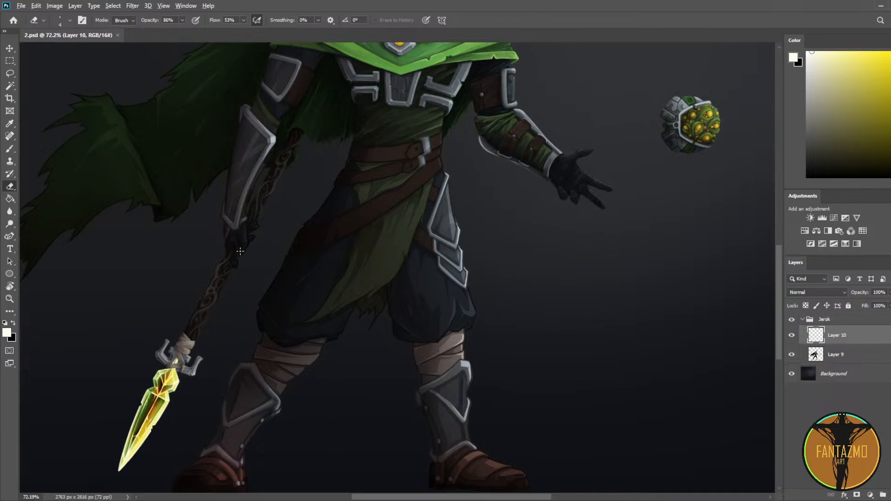
pyautogui.scroll(3, 203, 318)
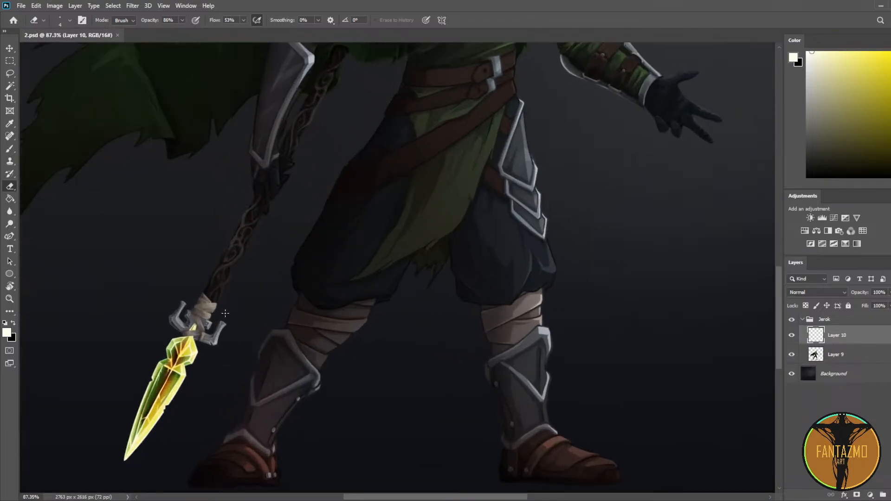
pyautogui.scroll(-4, 226, 314)
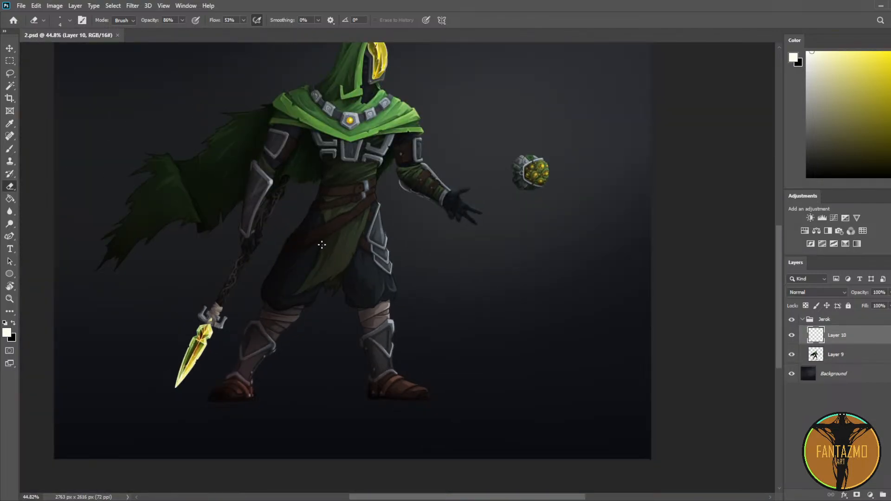